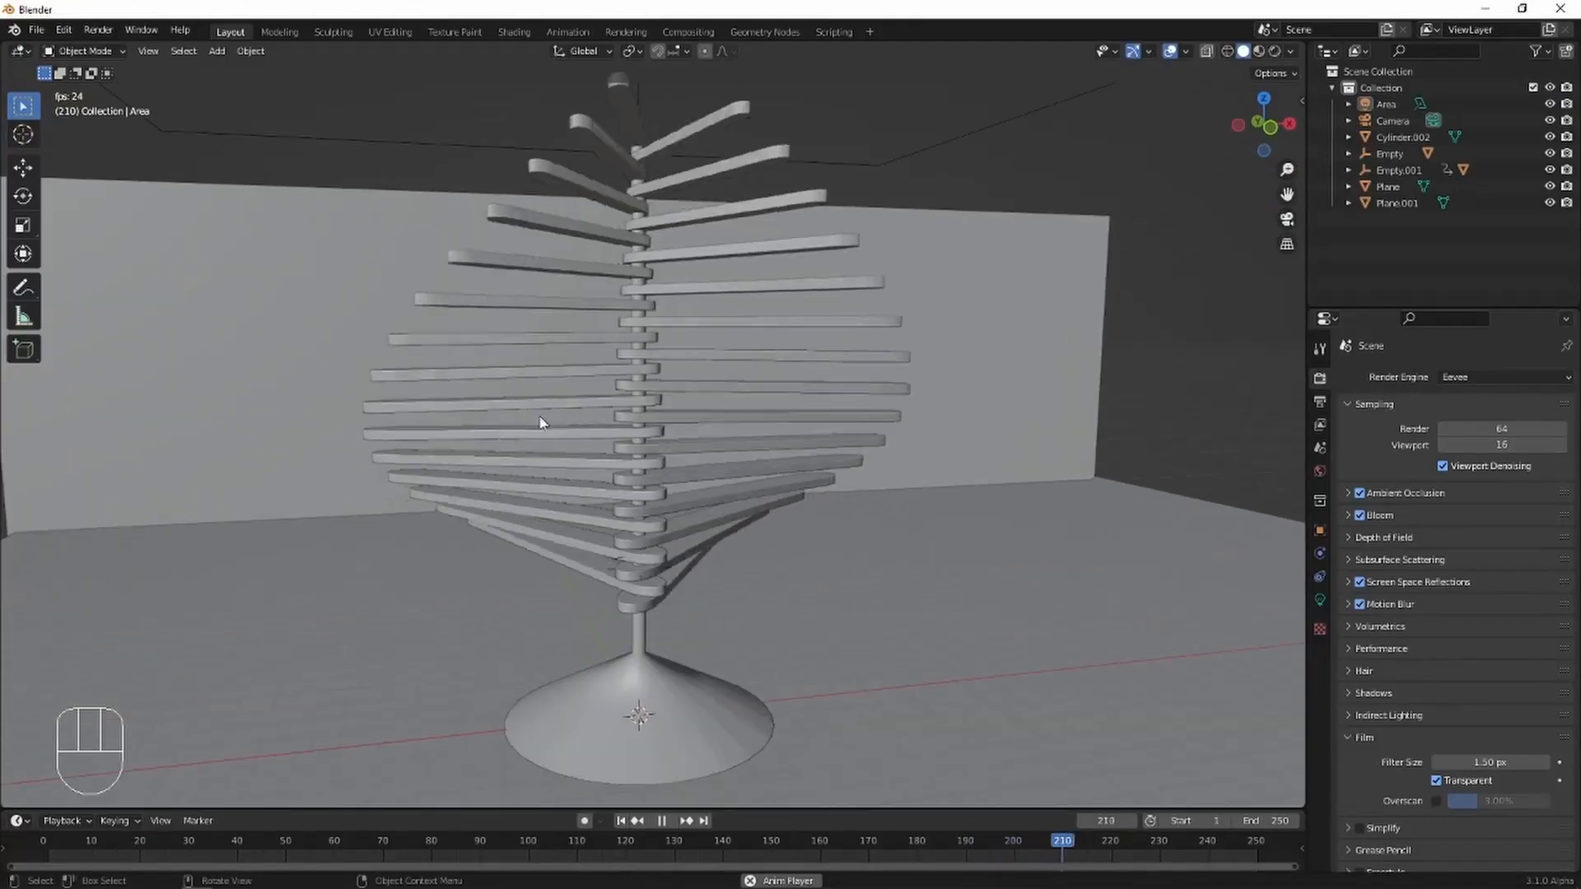
# Examine the animated spinning tree model from different angles and through the camera in rendered shading.
pyautogui.scroll(-4, 698, 444)
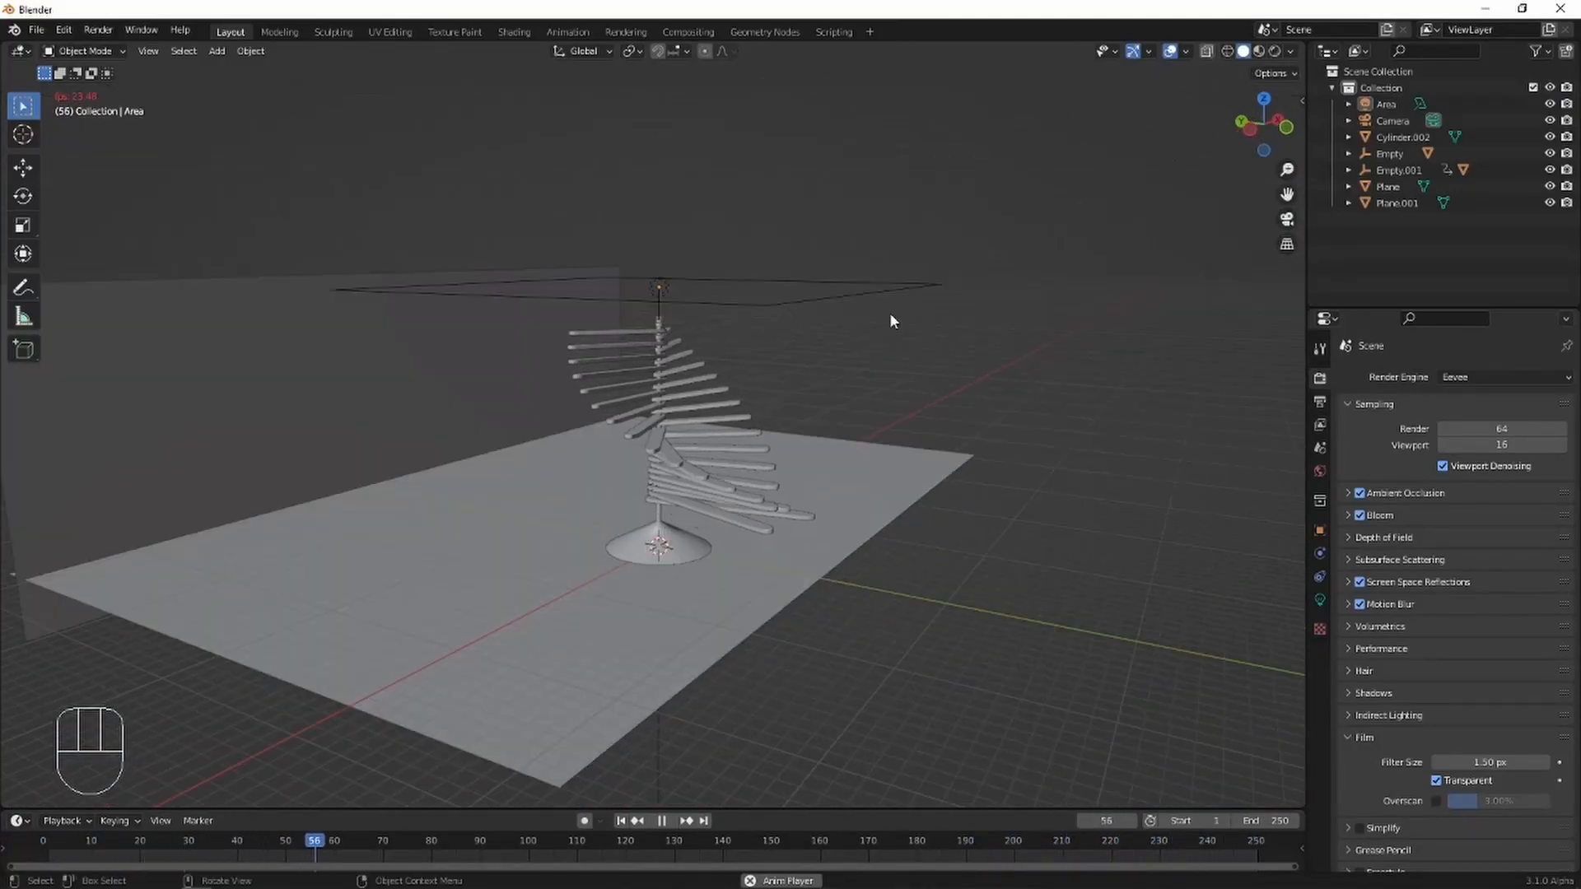
pyautogui.press('KP_0')
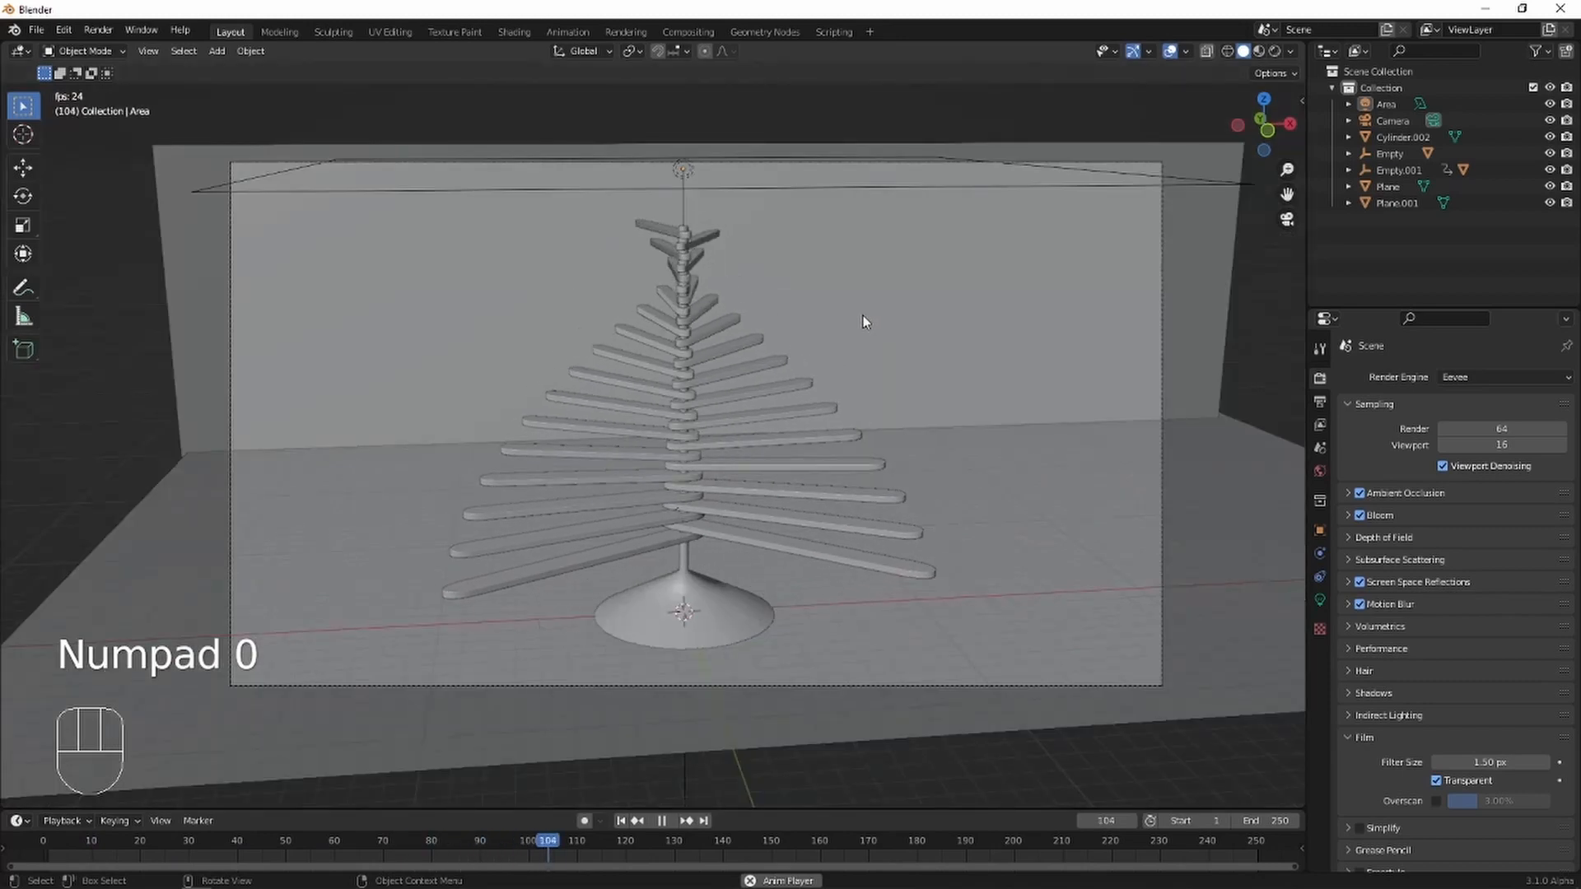
pyautogui.click(1274, 51)
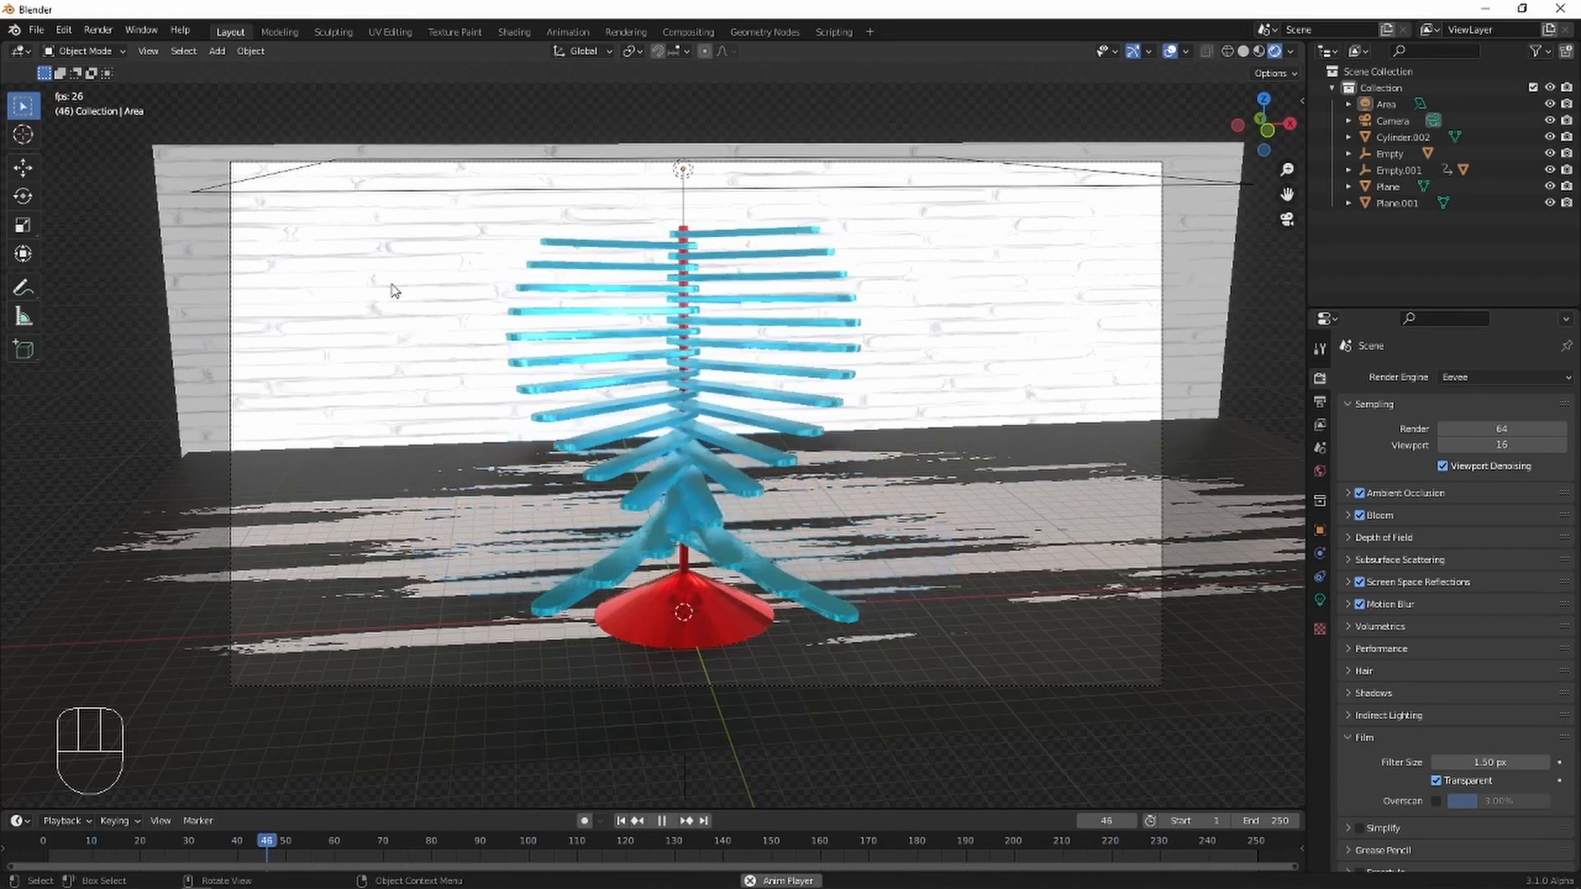
pyautogui.press('space')
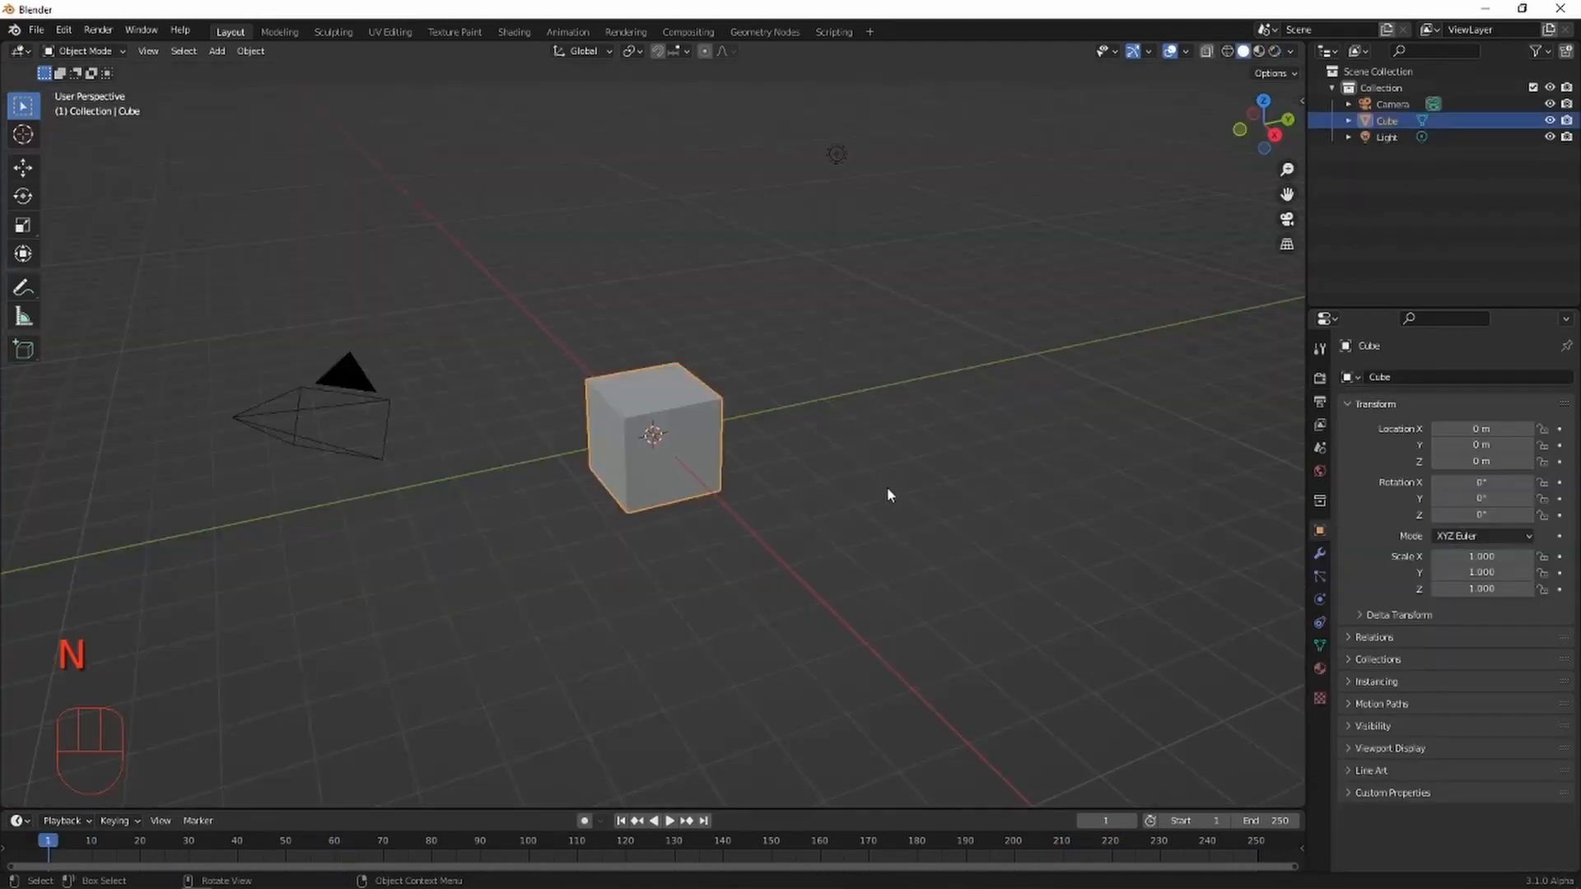
# Delete all the default objects from the new scene.
pyautogui.press('a')
pyautogui.press('x')
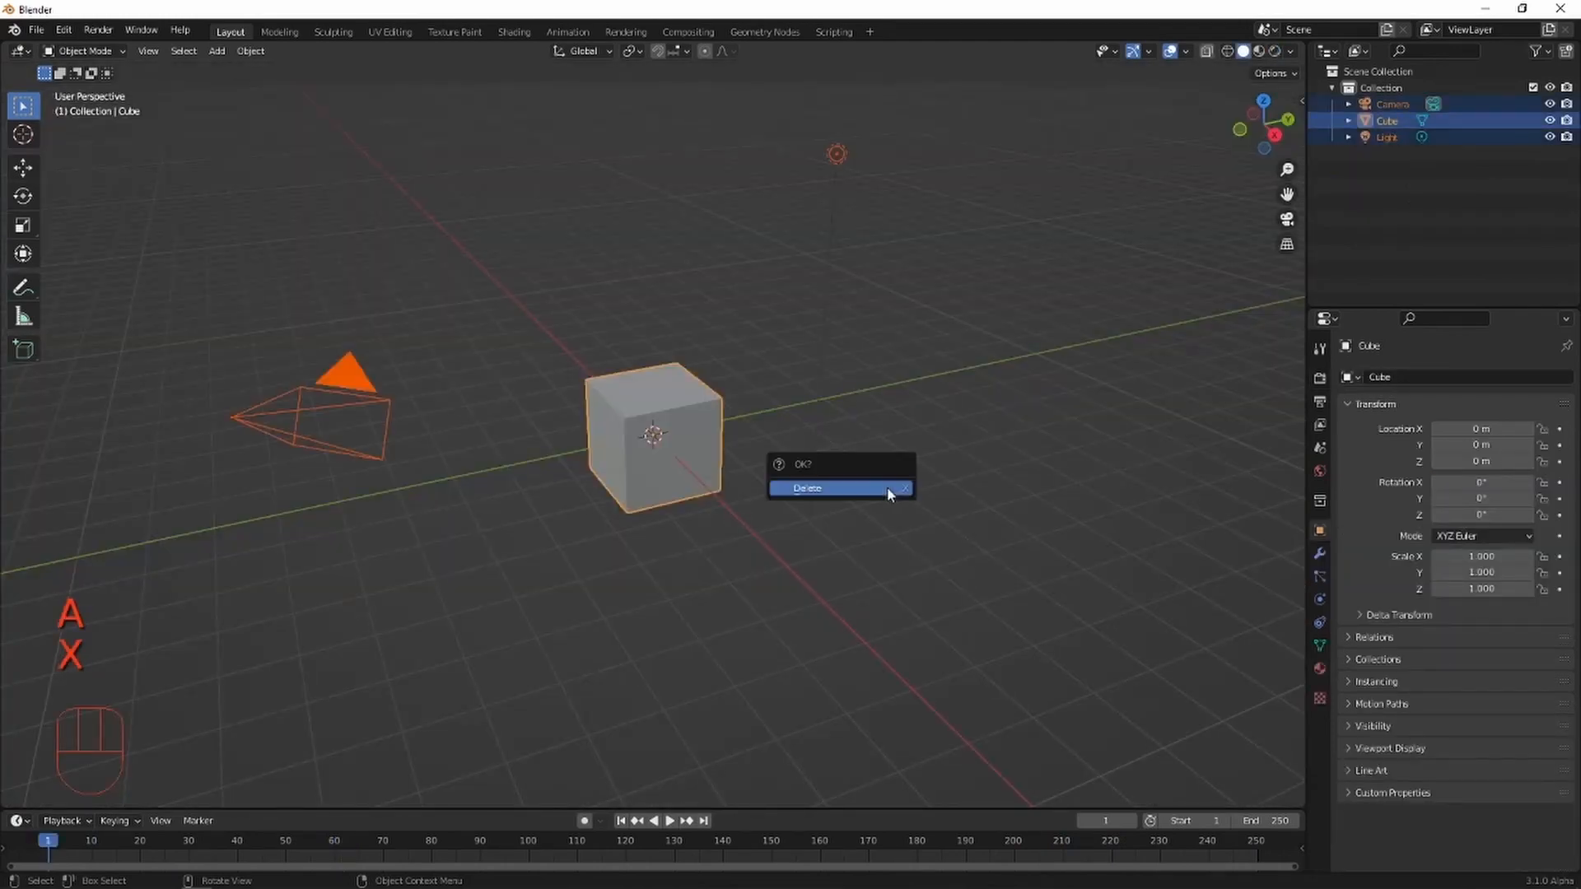
pyautogui.click(887, 488)
# Add a cylinder mesh and flatten it along Z to a scale of about 0.096.
pyautogui.hotkey('shift', 'a')
pyautogui.moveTo(887, 489)
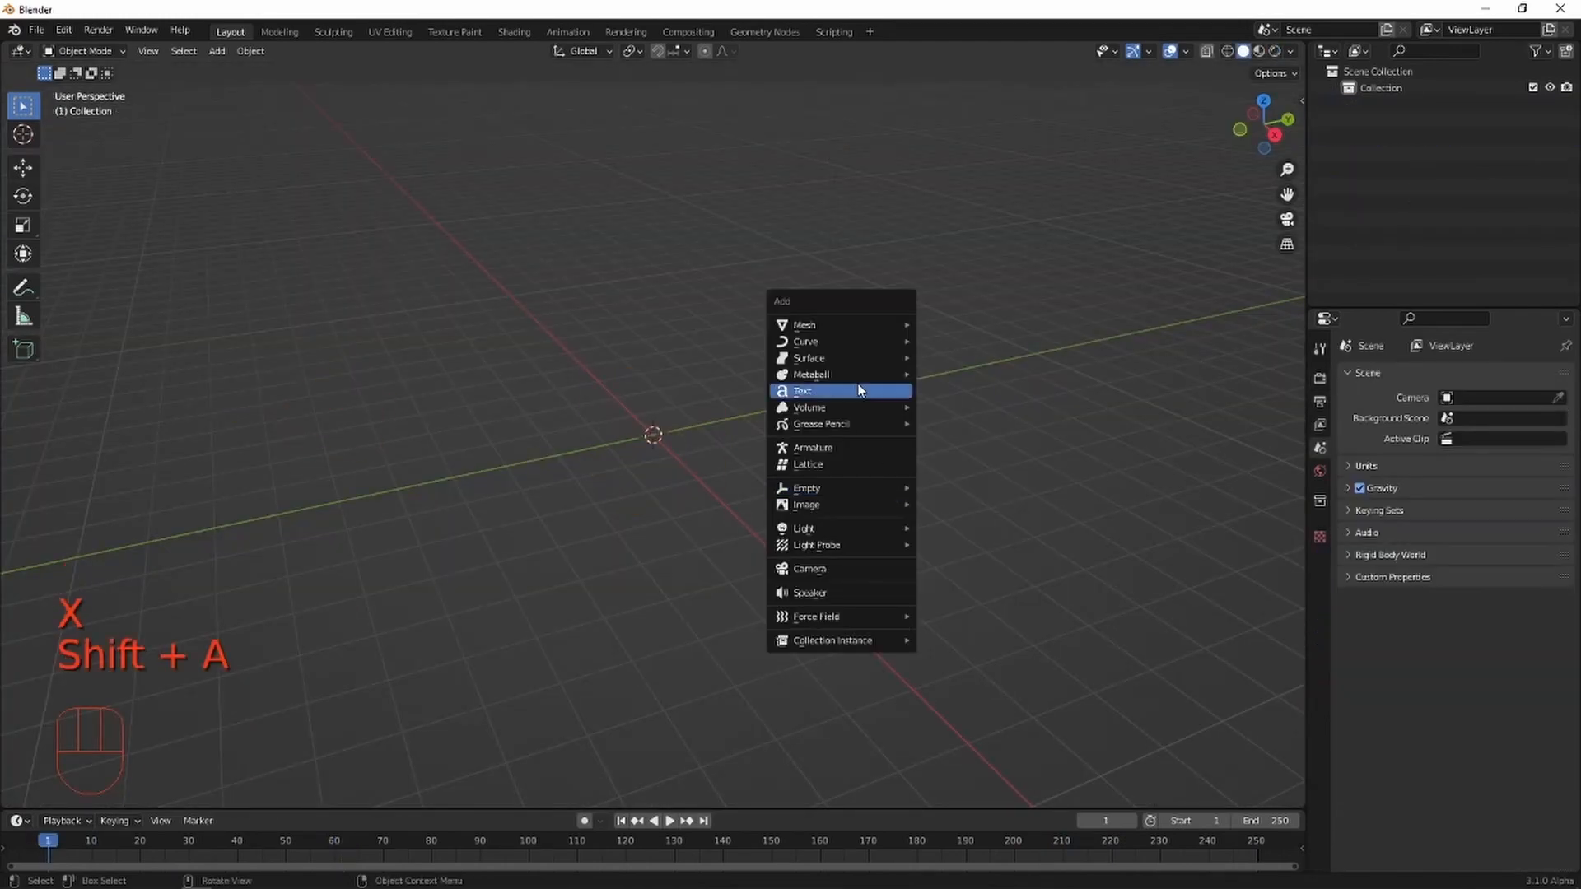
pyautogui.moveTo(852, 321)
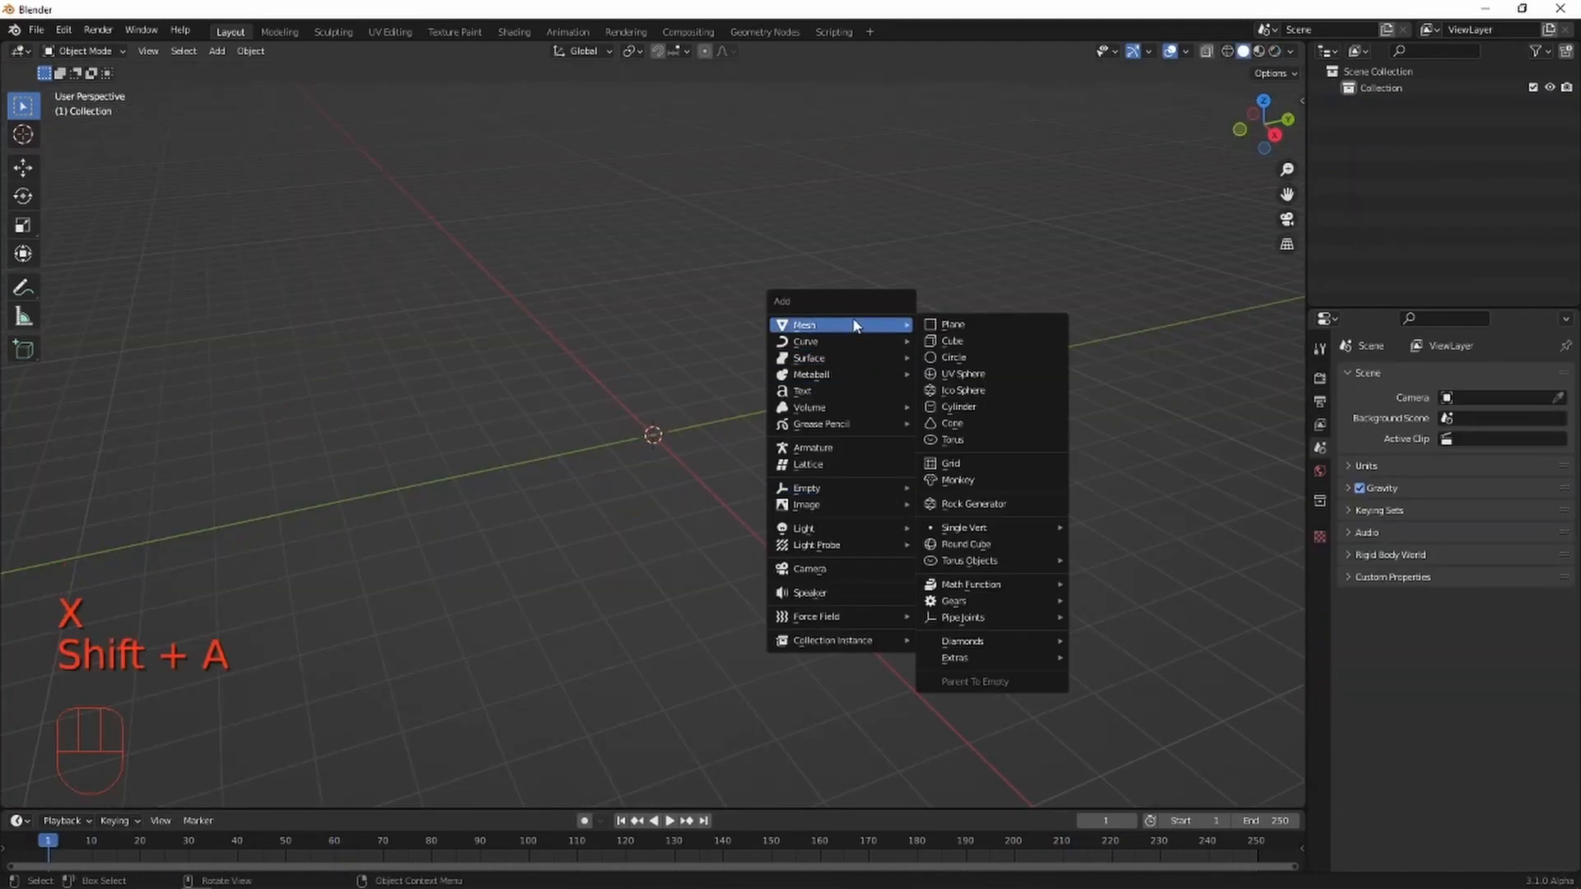
pyautogui.click(962, 407)
pyautogui.press('s')
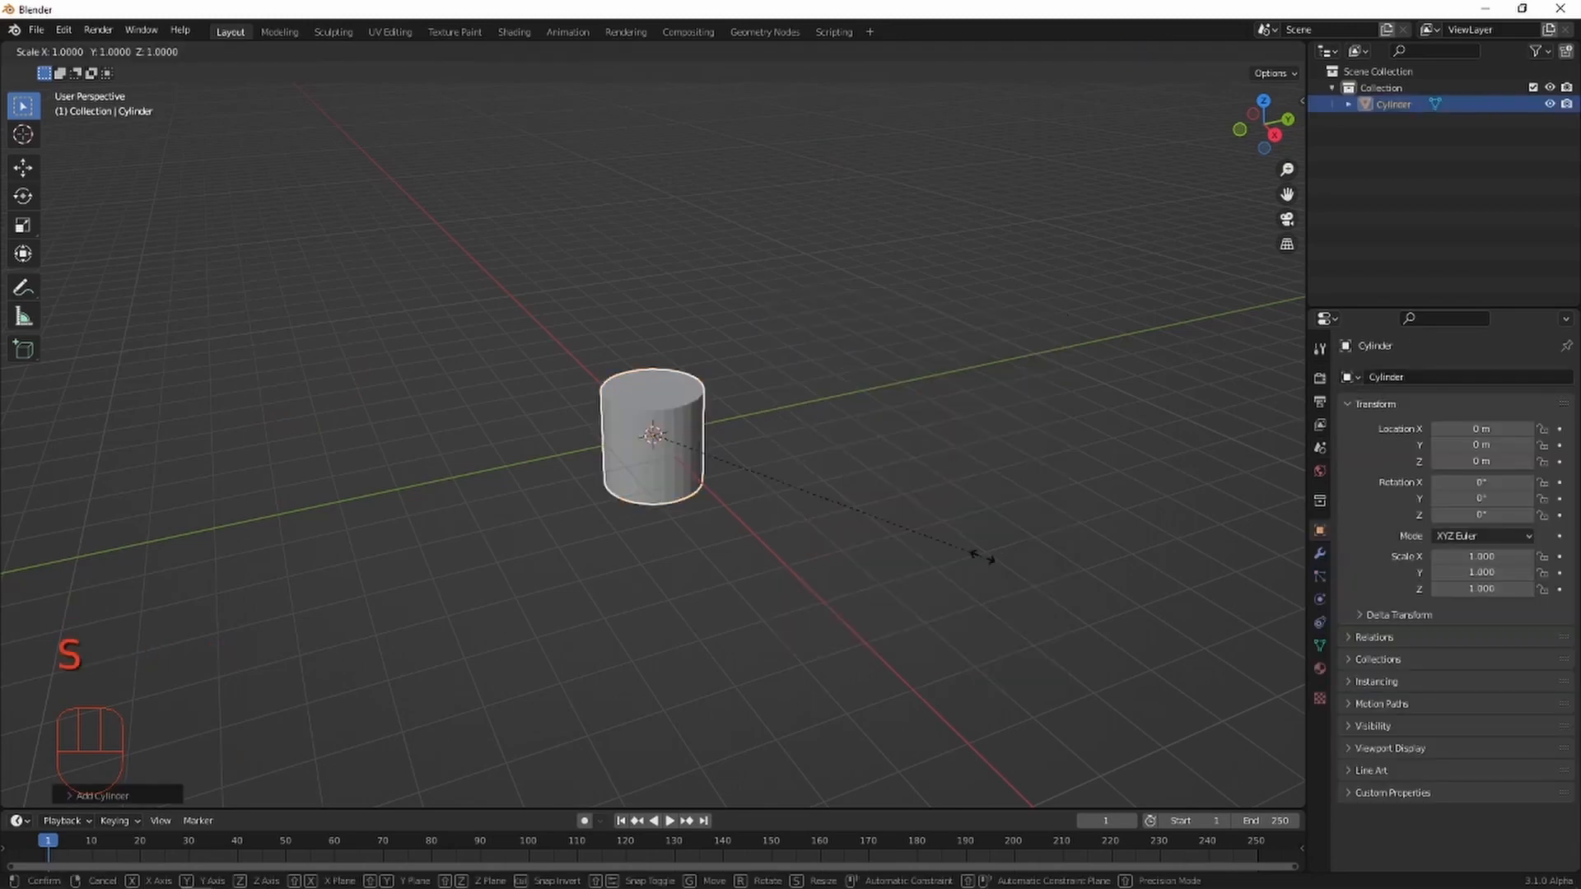
pyautogui.press('z')
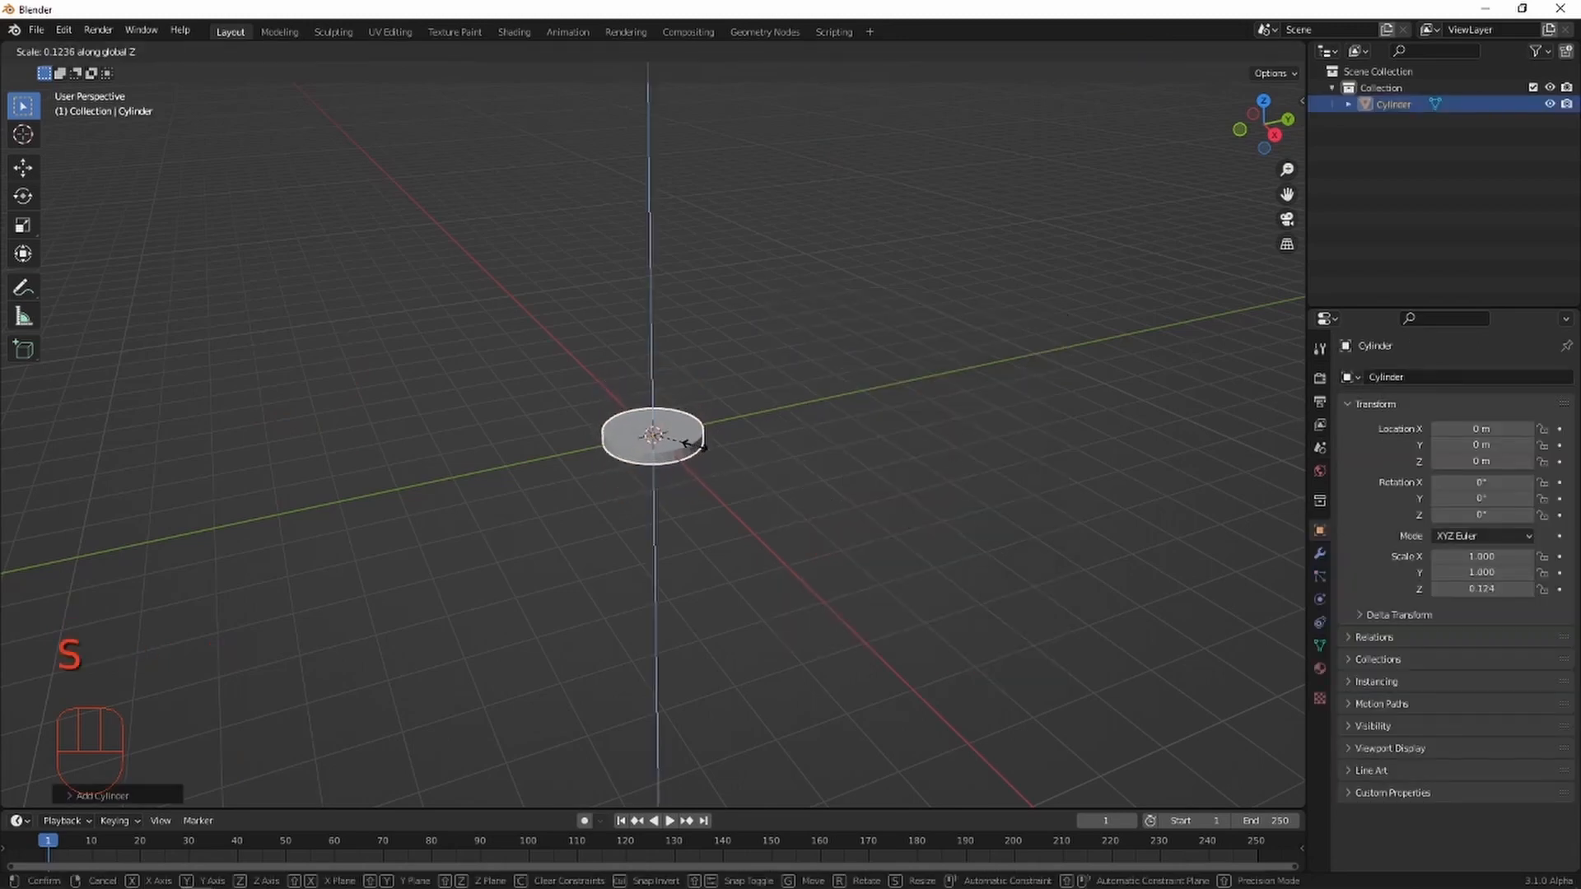
pyautogui.click(688, 447)
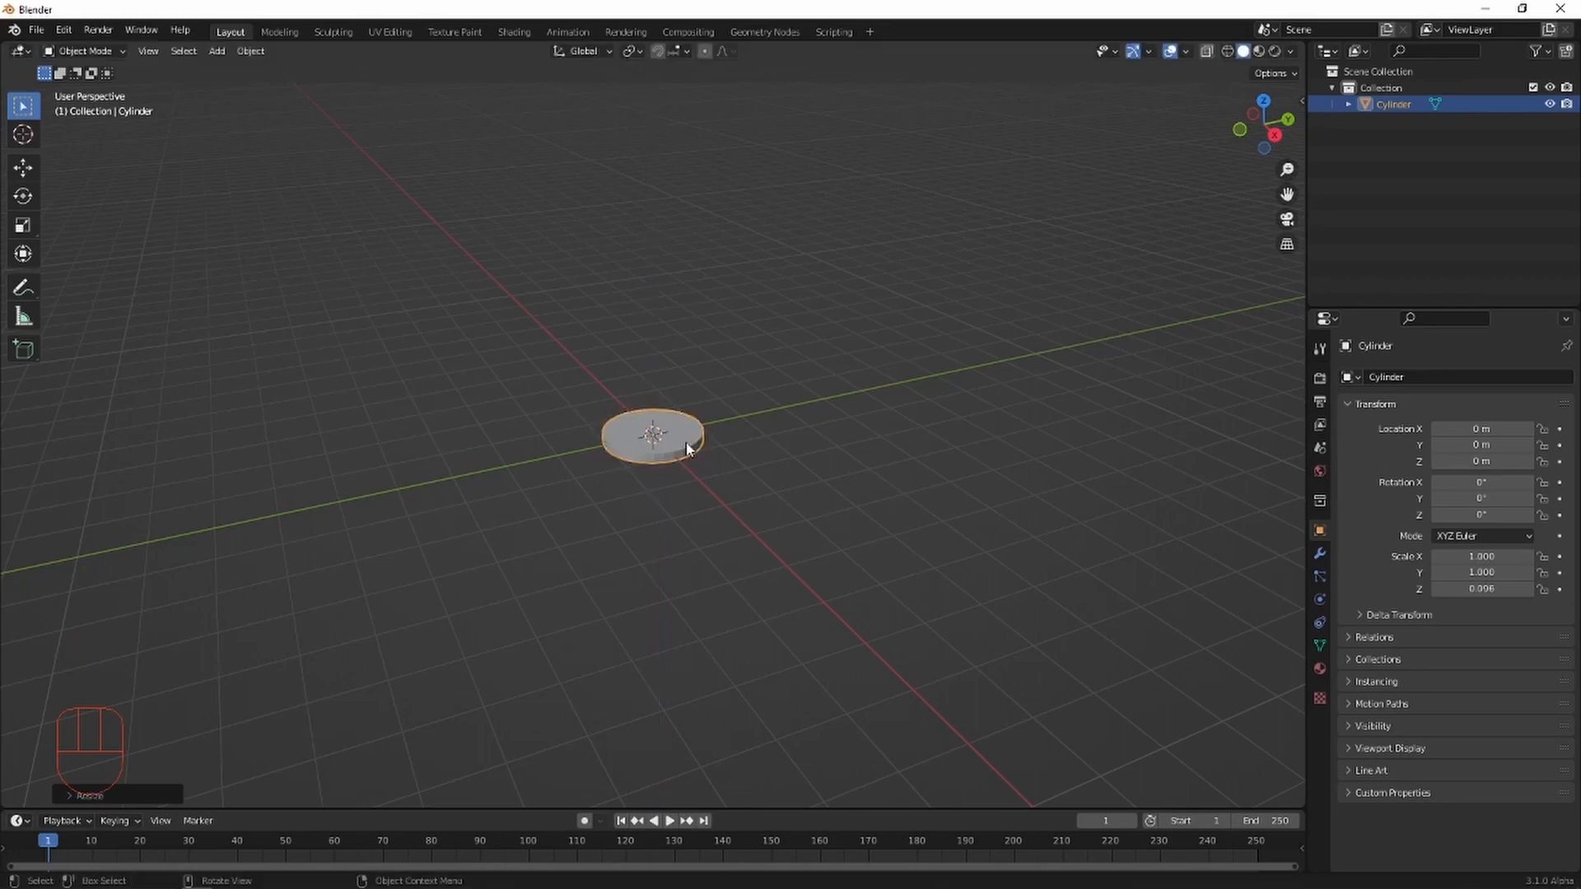
# In the top wireframe view, move the +X half of the disc's vertices along X to form a long round-ended bar.
pyautogui.click(1265, 107)
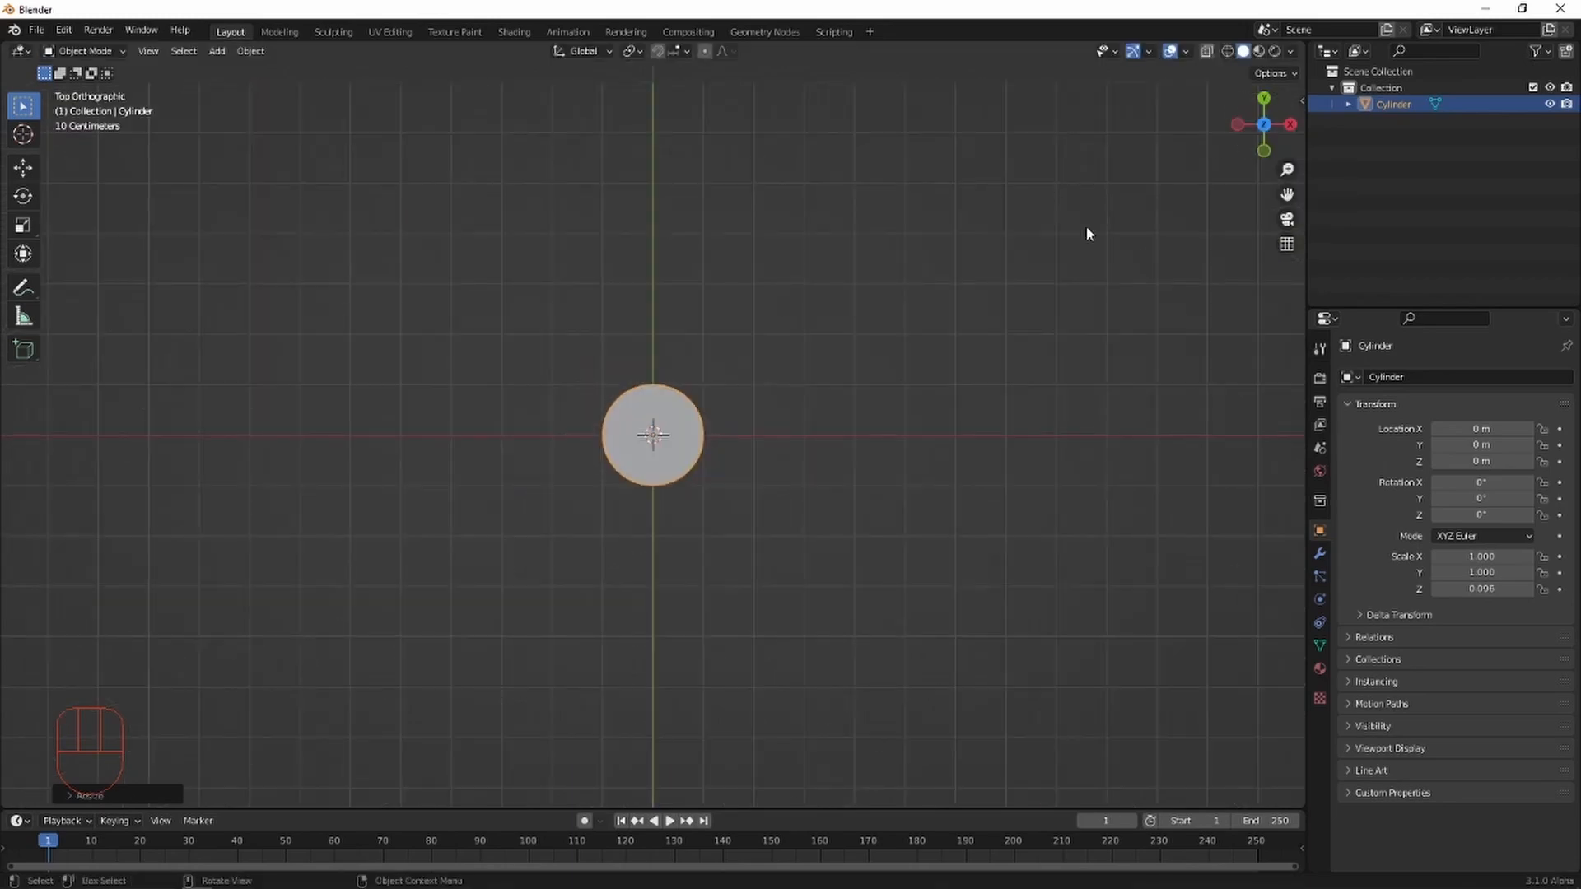
pyautogui.click(1227, 55)
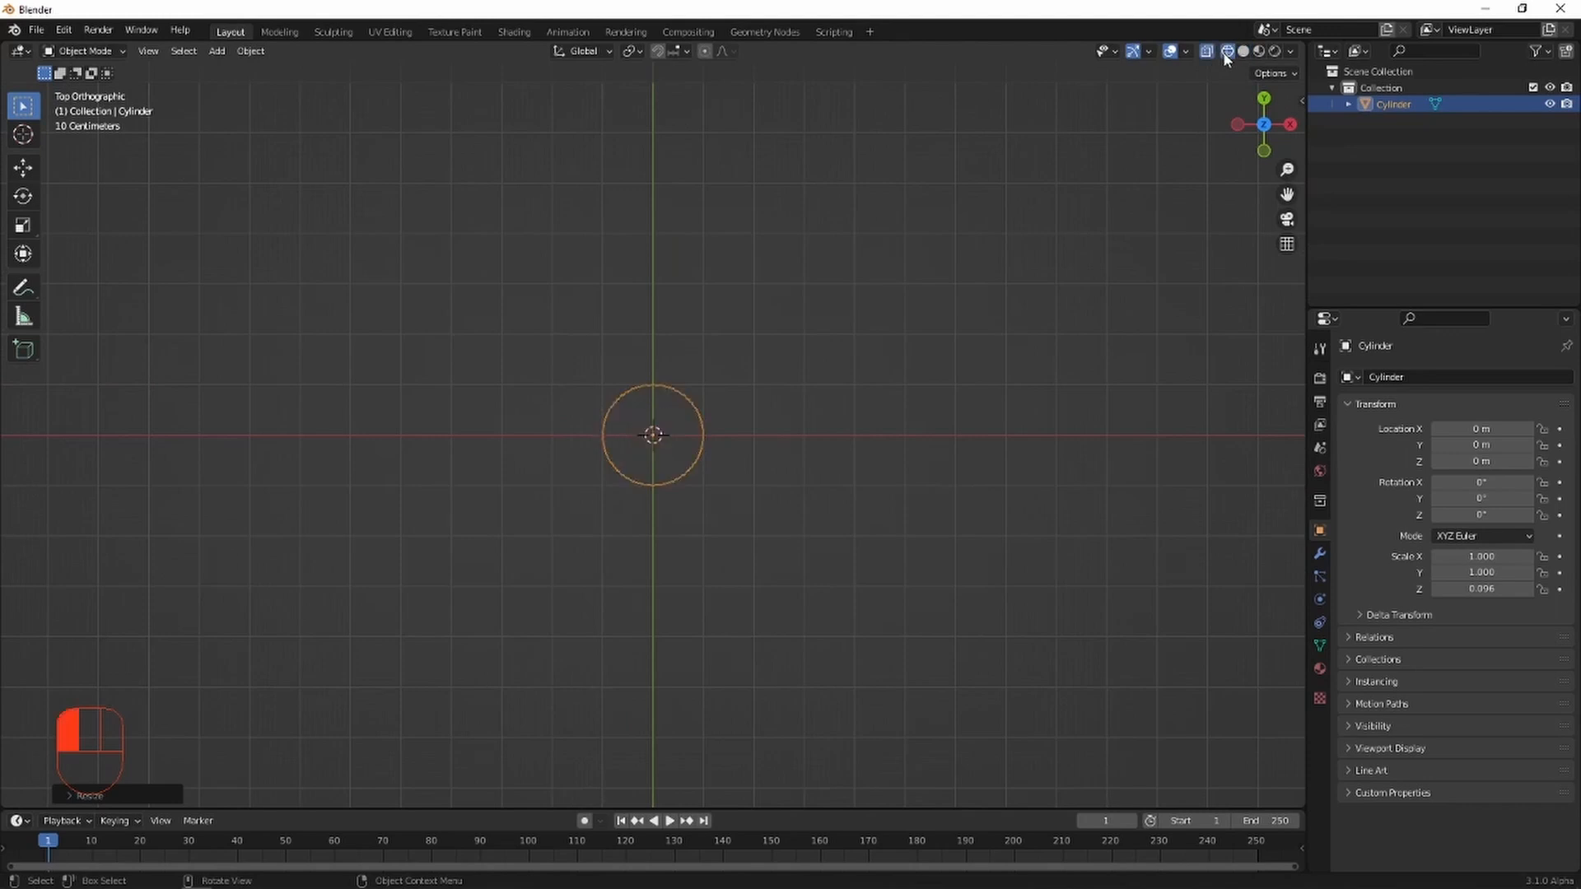
pyautogui.press('Tab')
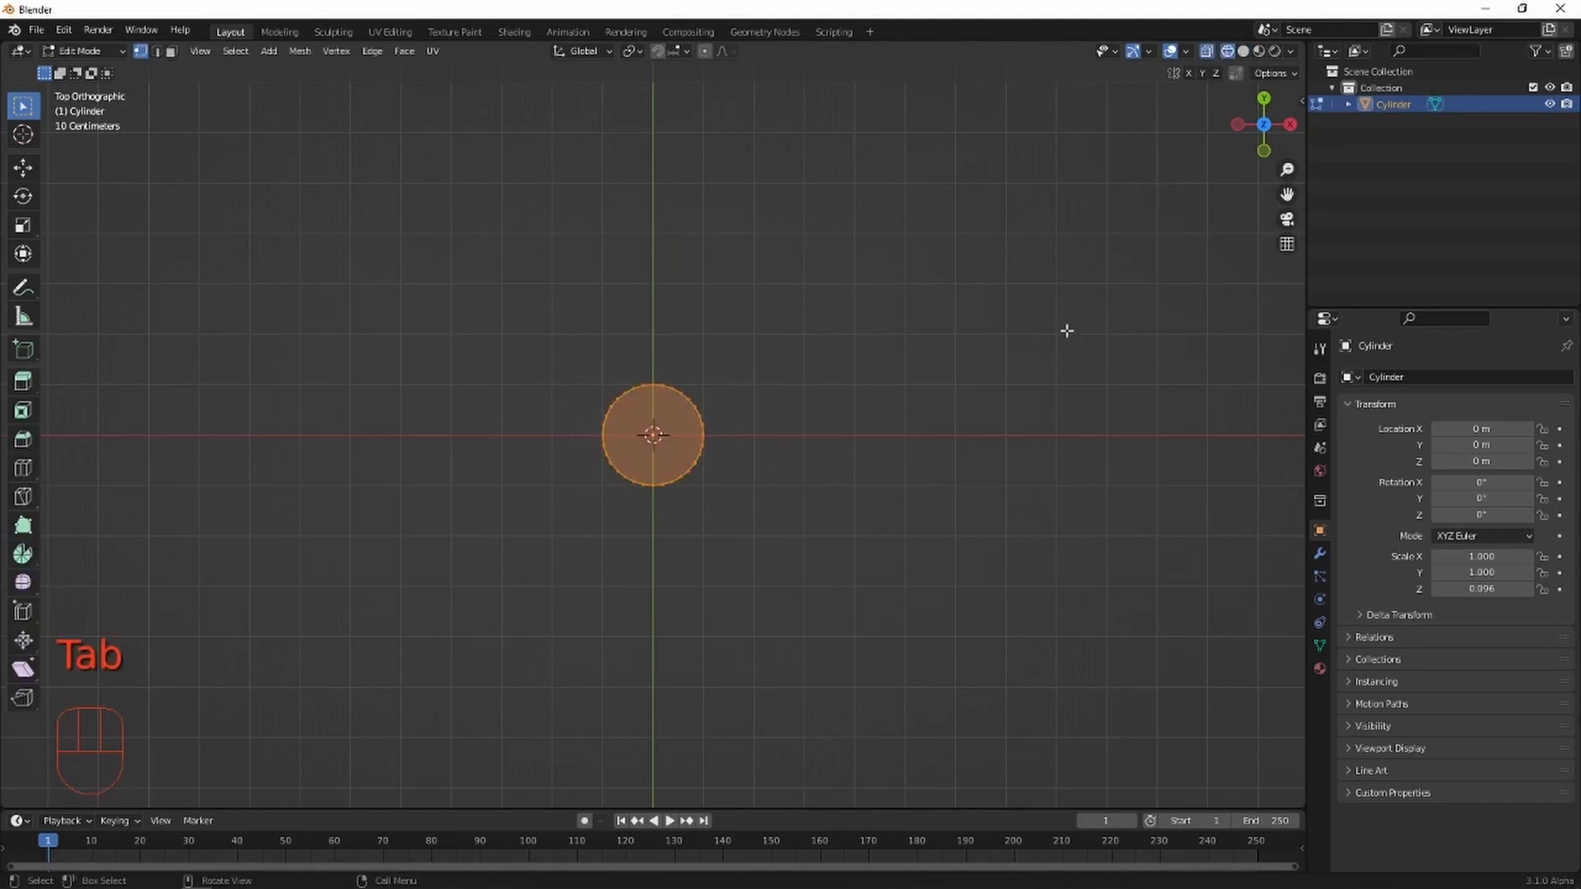
pyautogui.moveTo(1050, 324); pyautogui.dragTo(658, 534)
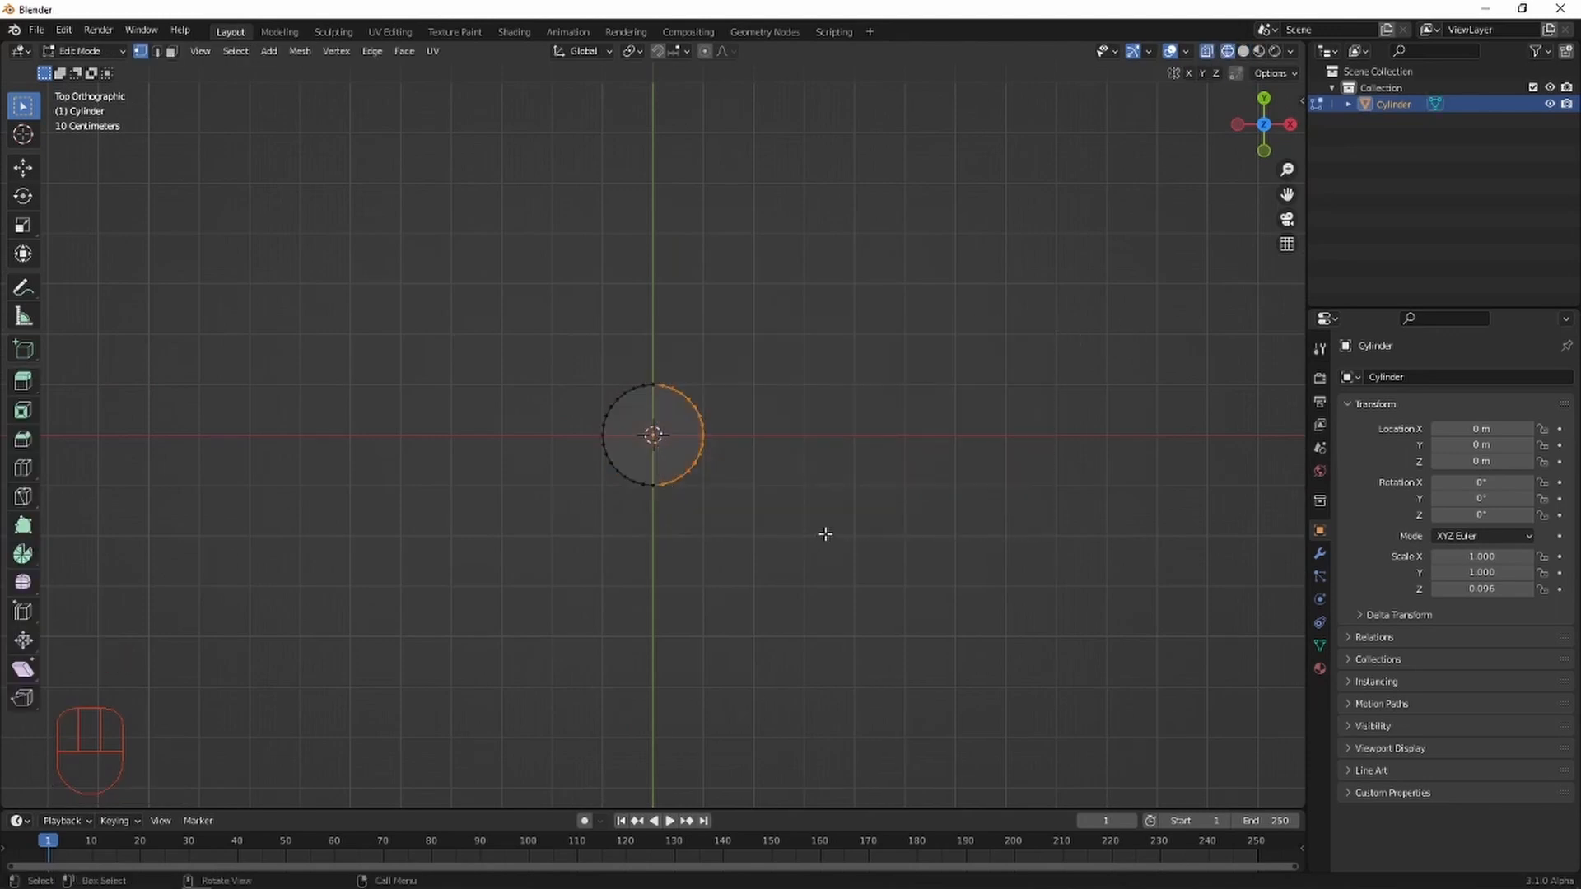
pyautogui.scroll(-2, 860, 540)
pyautogui.keyDown('shift'); pyautogui.moveTo(892, 550); pyautogui.dragTo(838, 568, button='middle'); pyautogui.keyUp('shift')
pyautogui.press('g')
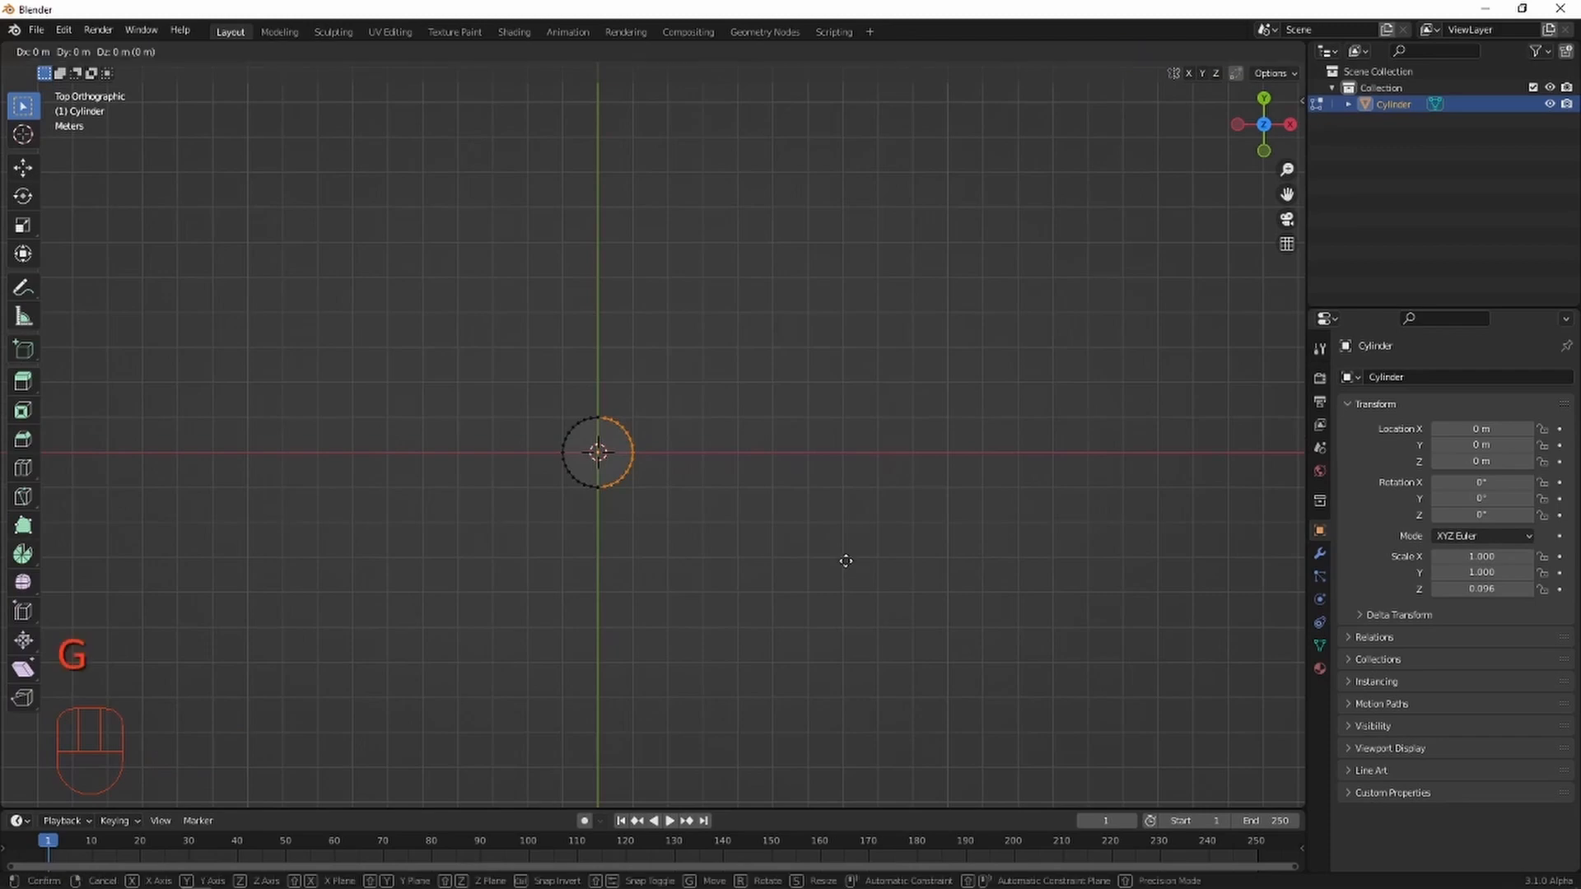
pyautogui.press('x')
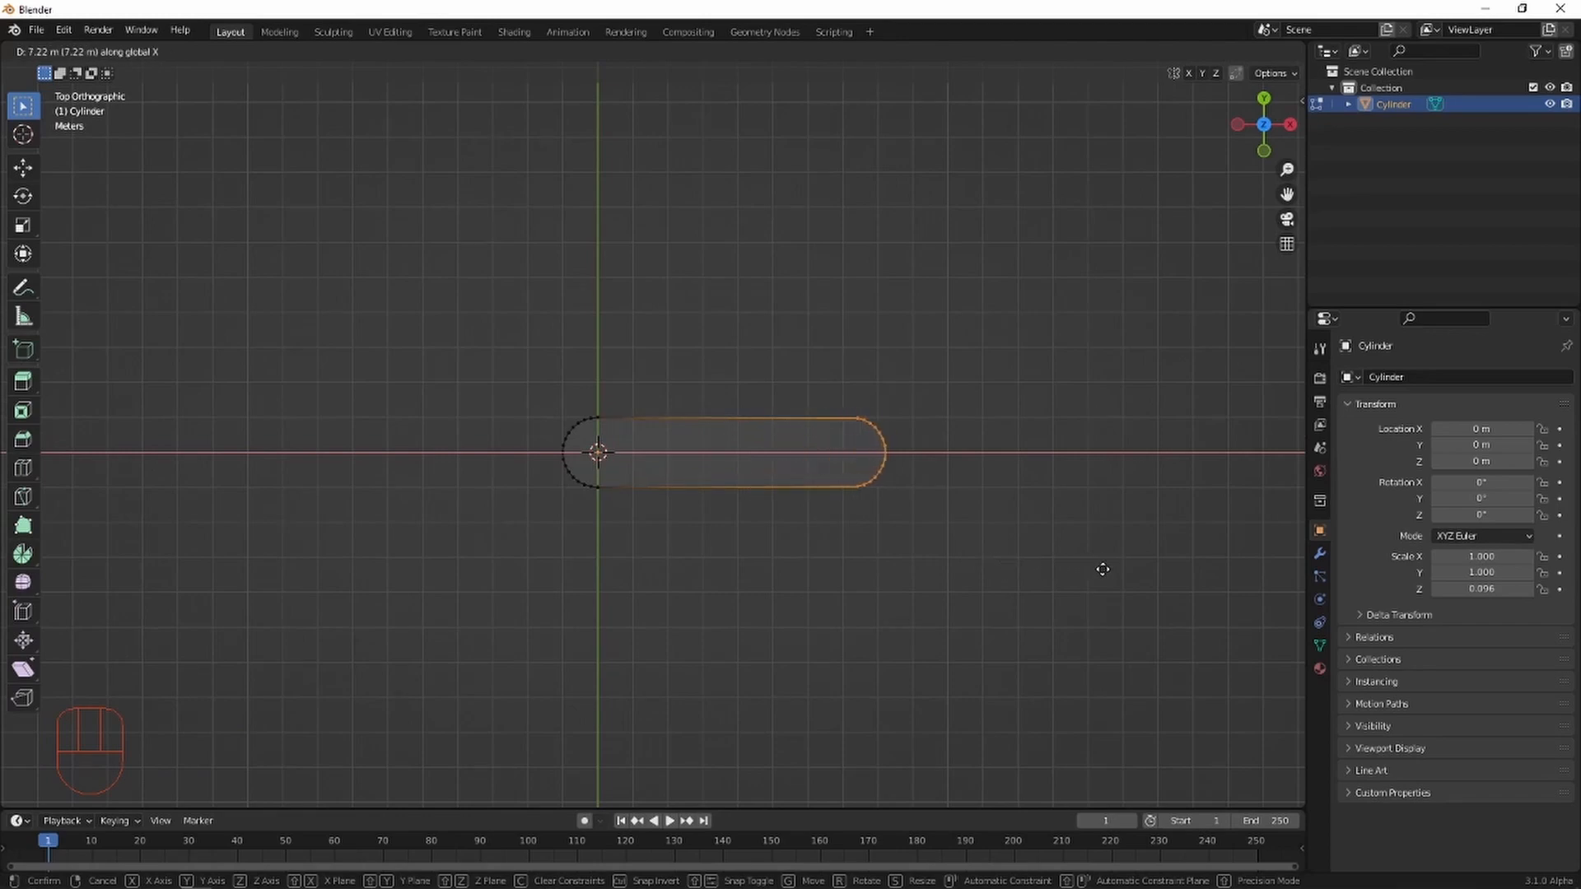
pyautogui.click(1193, 579)
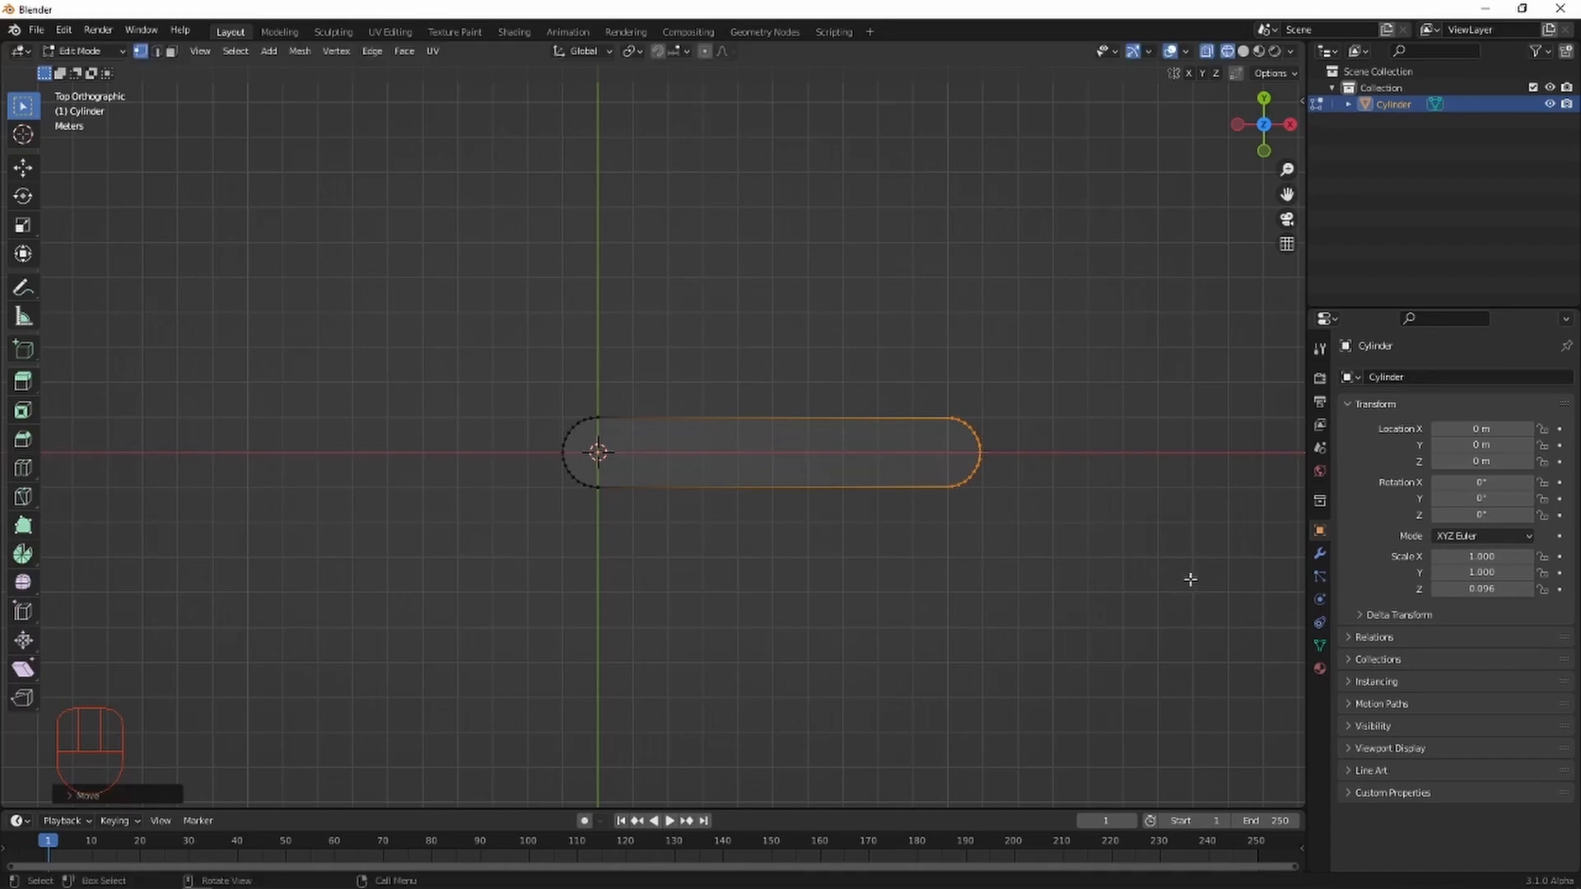
pyautogui.press('Tab')
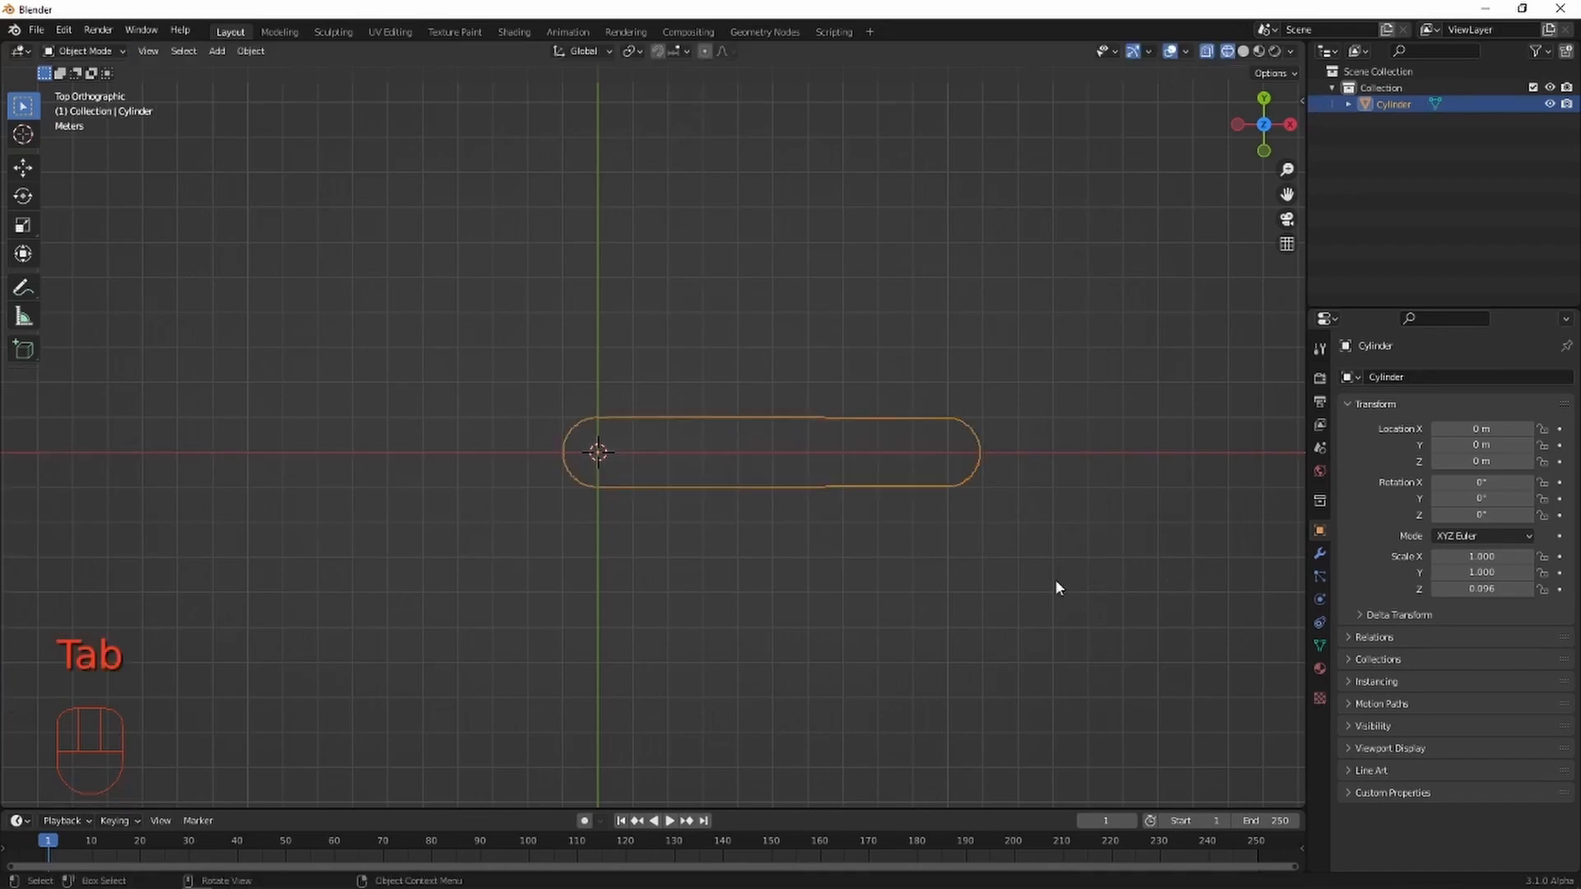
pyautogui.click(1243, 51)
# Apply smooth shading to the round-ended bar.
pyautogui.scroll(5, 878, 600)
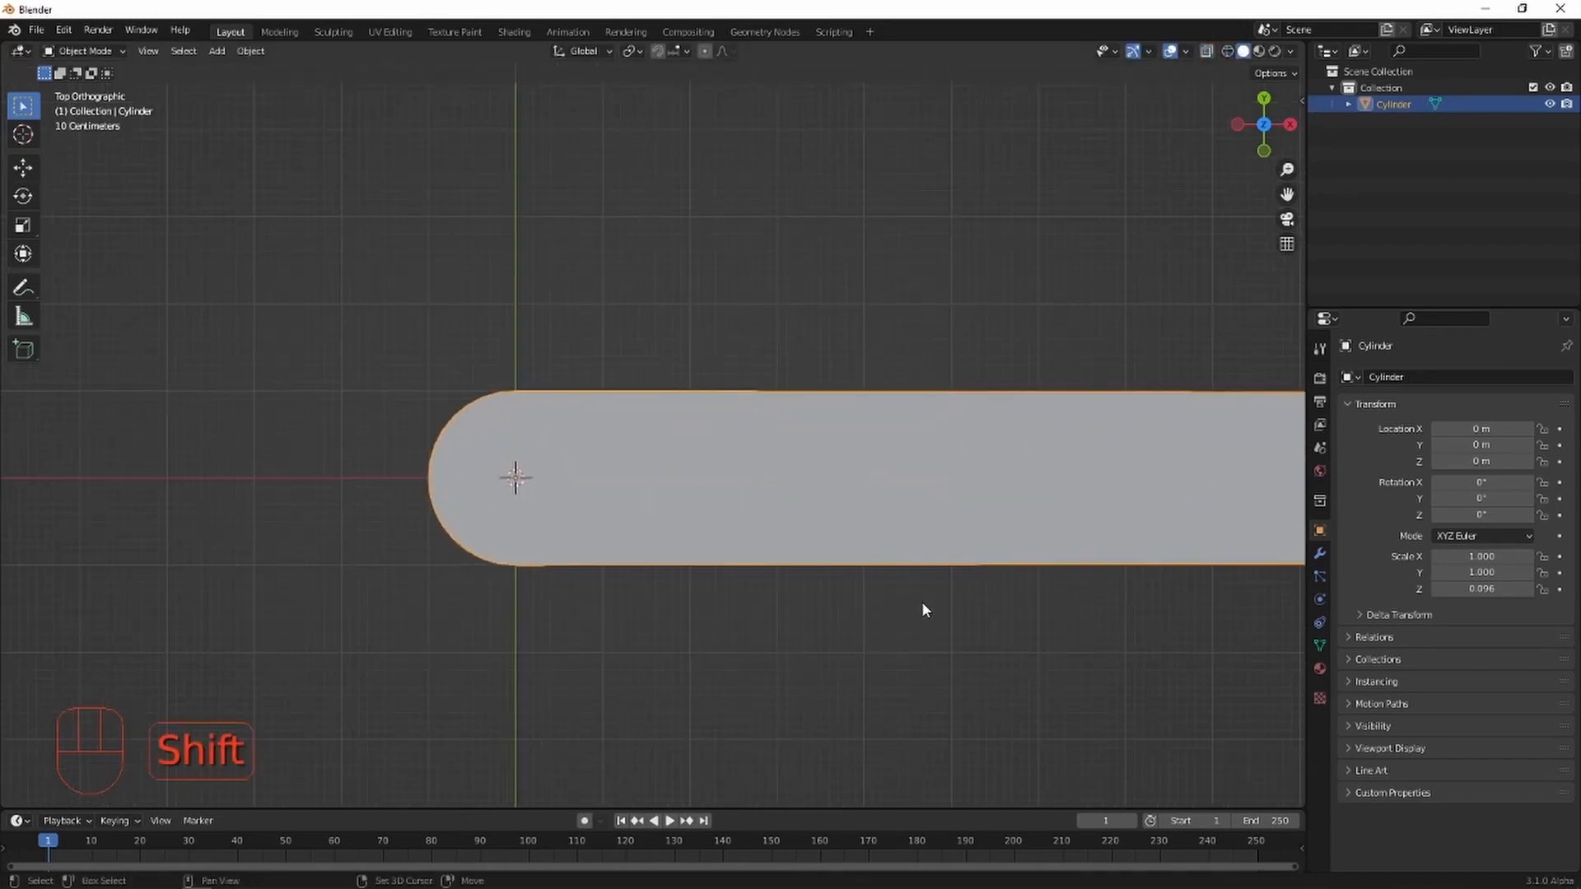
pyautogui.moveTo(893, 619); pyautogui.dragTo(884, 555, button='middle')
pyautogui.rightClick(741, 437)
pyautogui.click(739, 434)
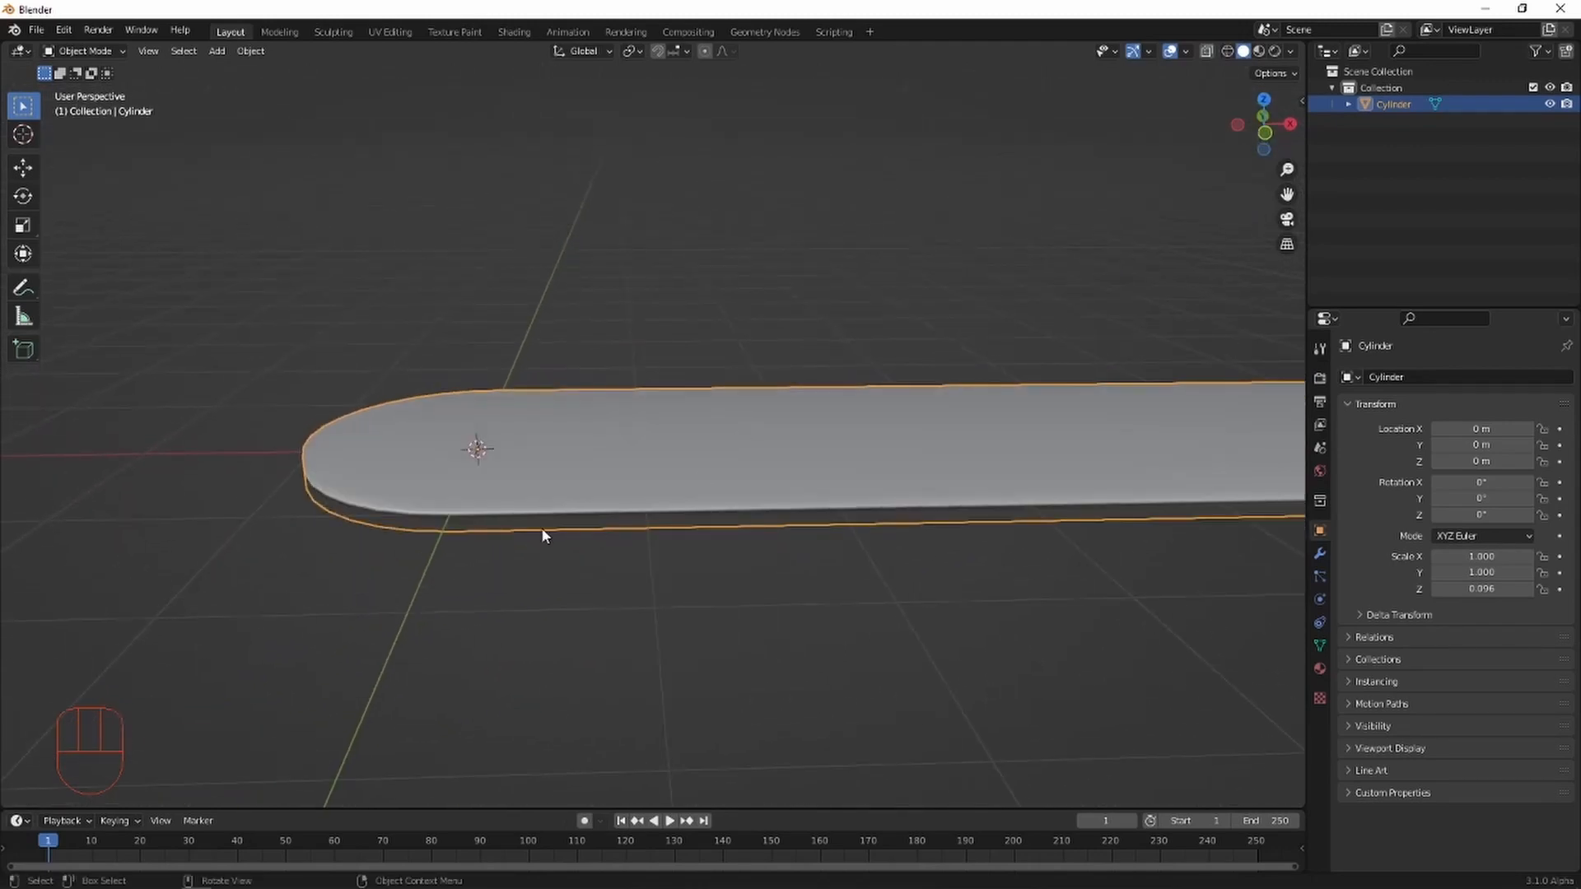
# Inset the bar's upper and lower faces by about 0.05 m.
pyautogui.moveTo(544, 531); pyautogui.dragTo(604, 478, button='middle')
pyautogui.press('Tab')
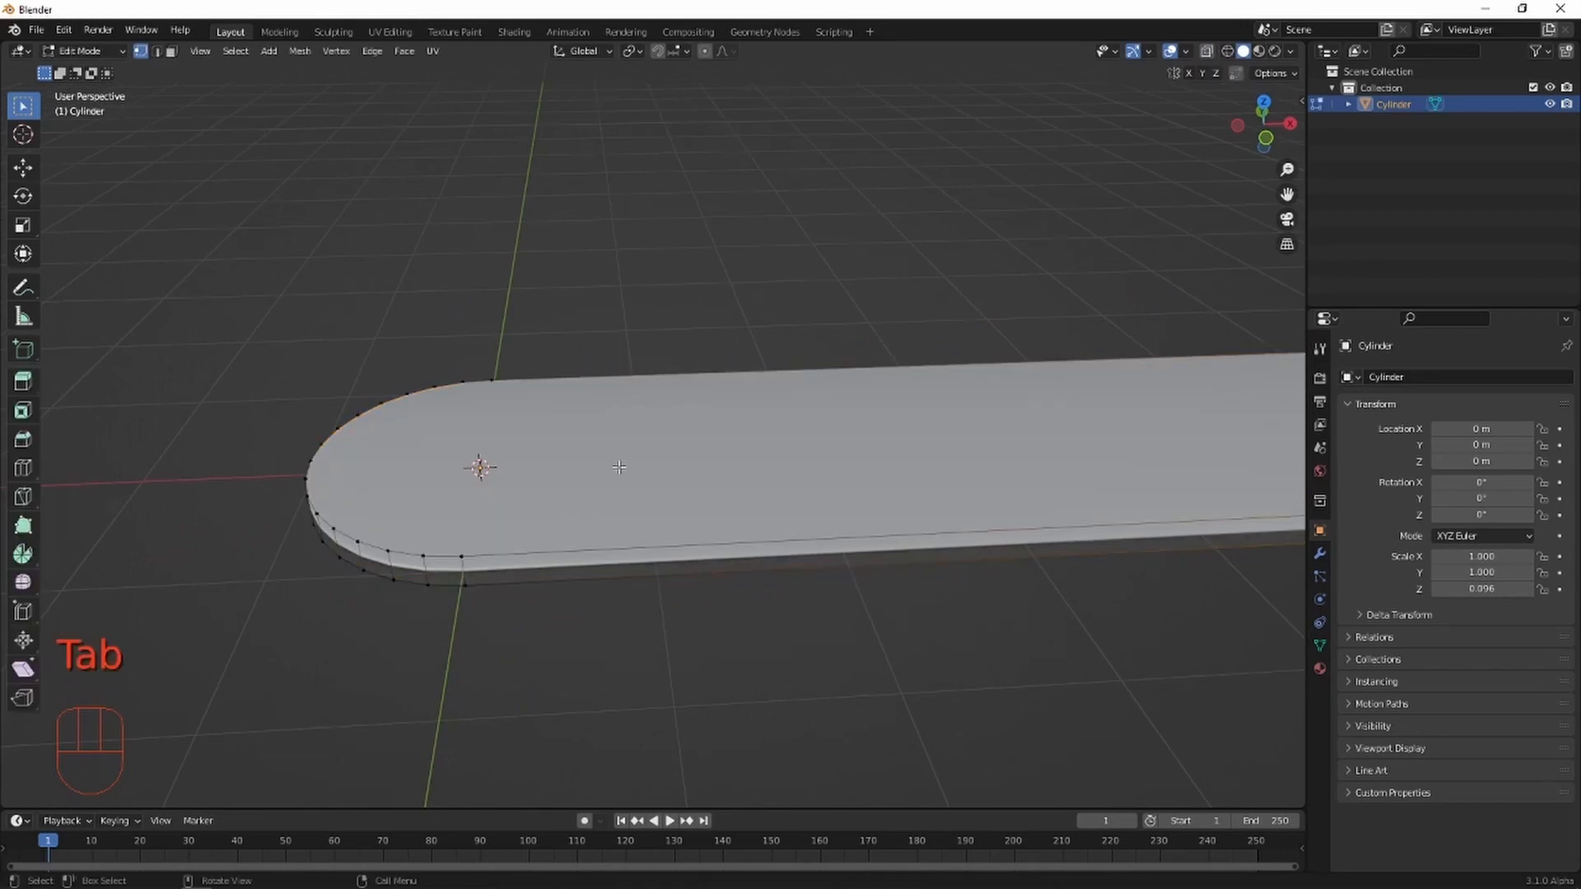
pyautogui.click(172, 51)
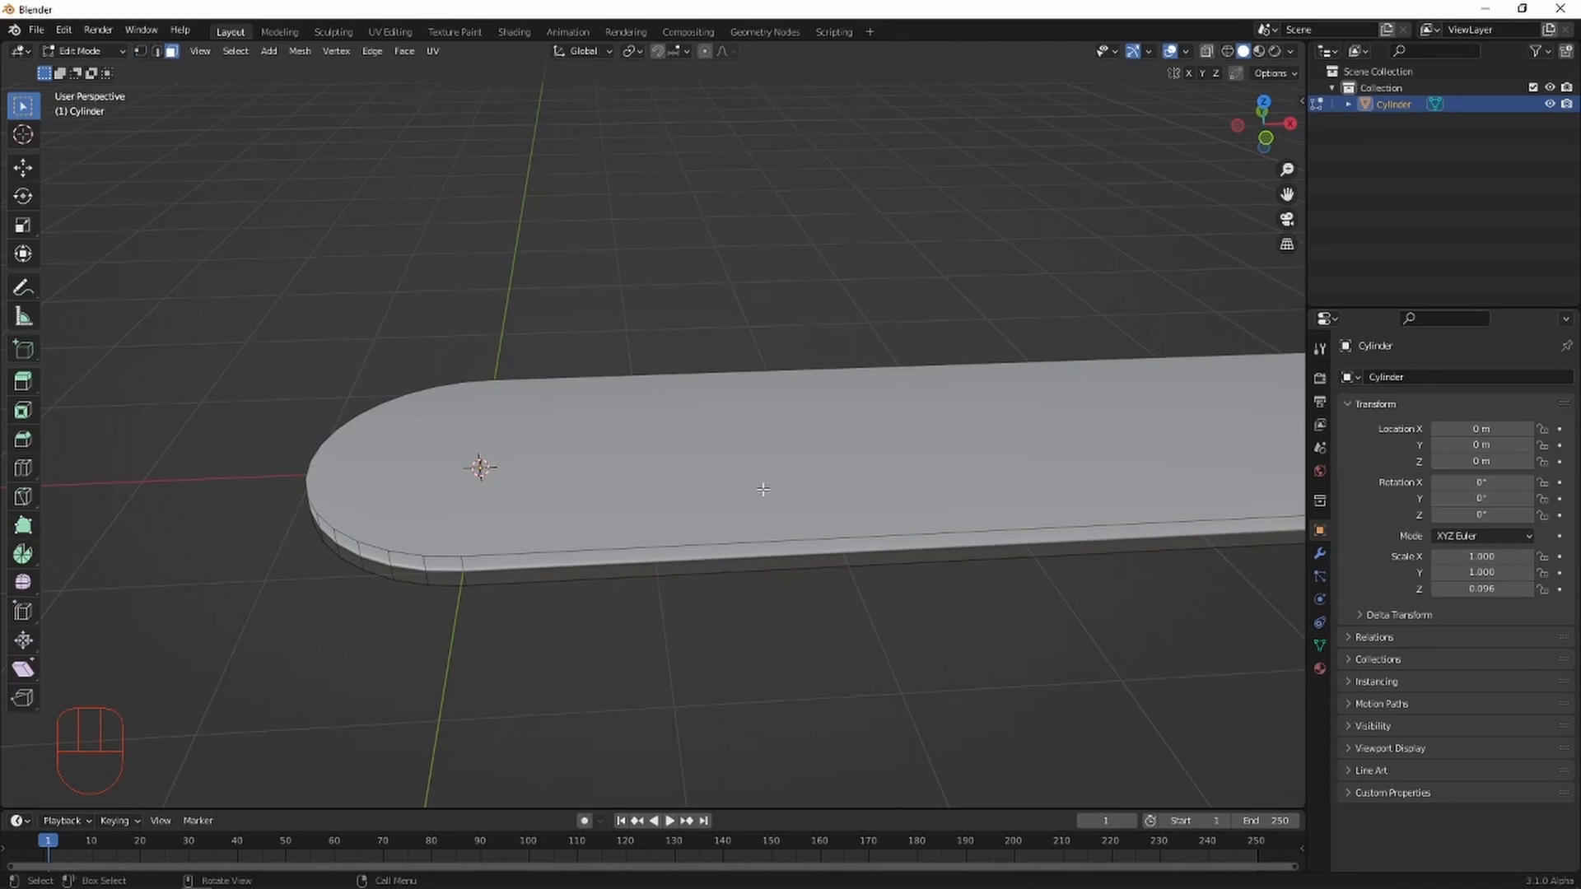
pyautogui.moveTo(816, 607); pyautogui.dragTo(815, 494, button='middle')
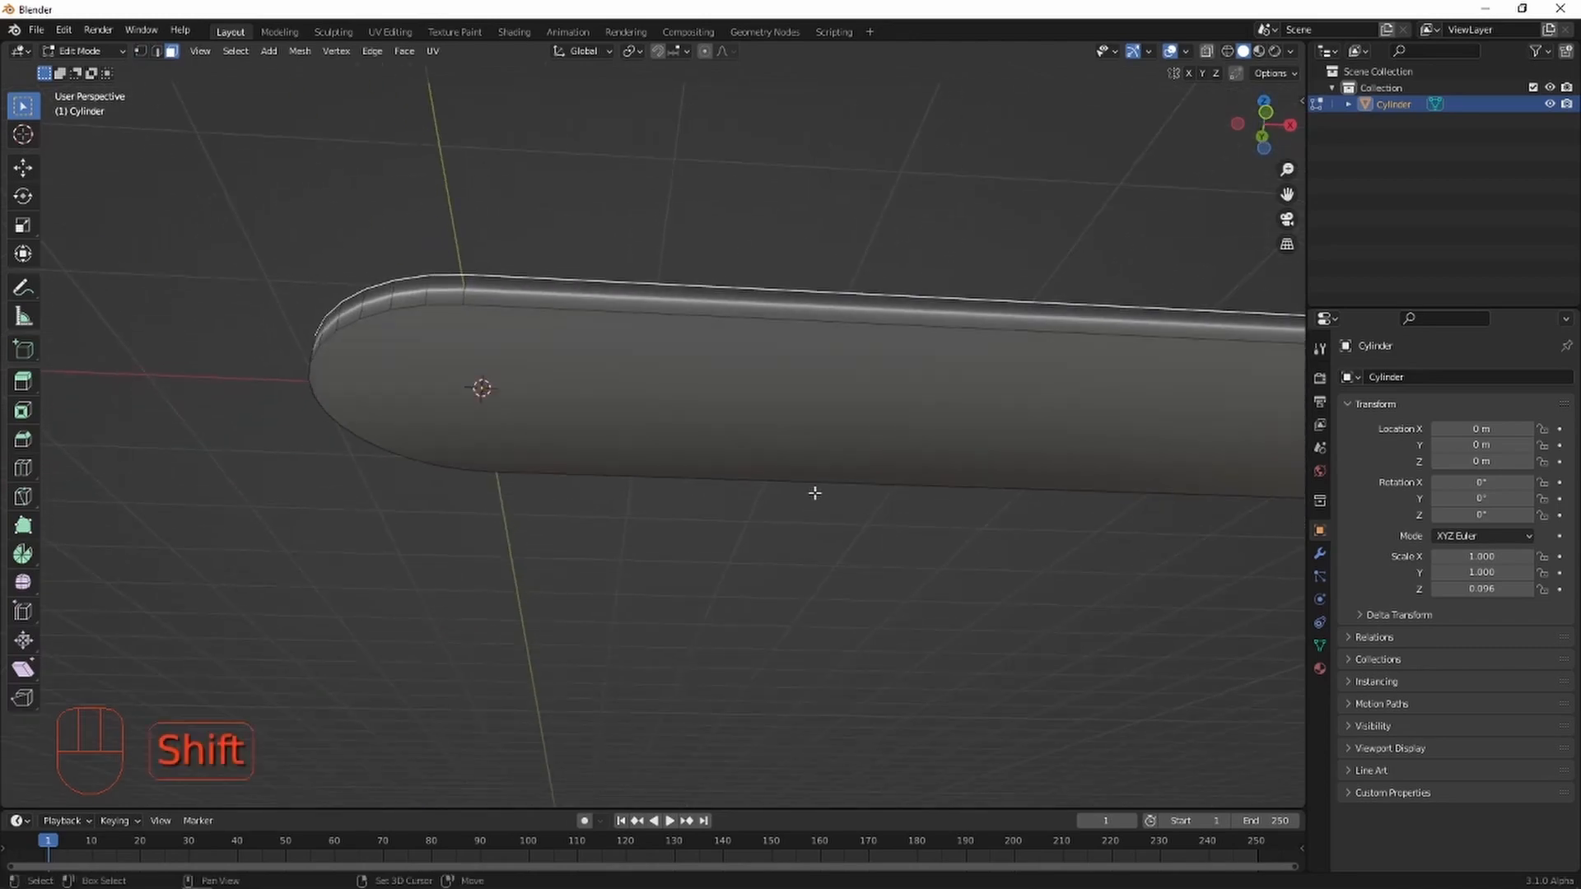
pyautogui.keyDown('shift'); pyautogui.click(779, 423); pyautogui.keyUp('shift')
pyautogui.moveTo(783, 431); pyautogui.dragTo(855, 637, button='middle')
pyautogui.press('i')
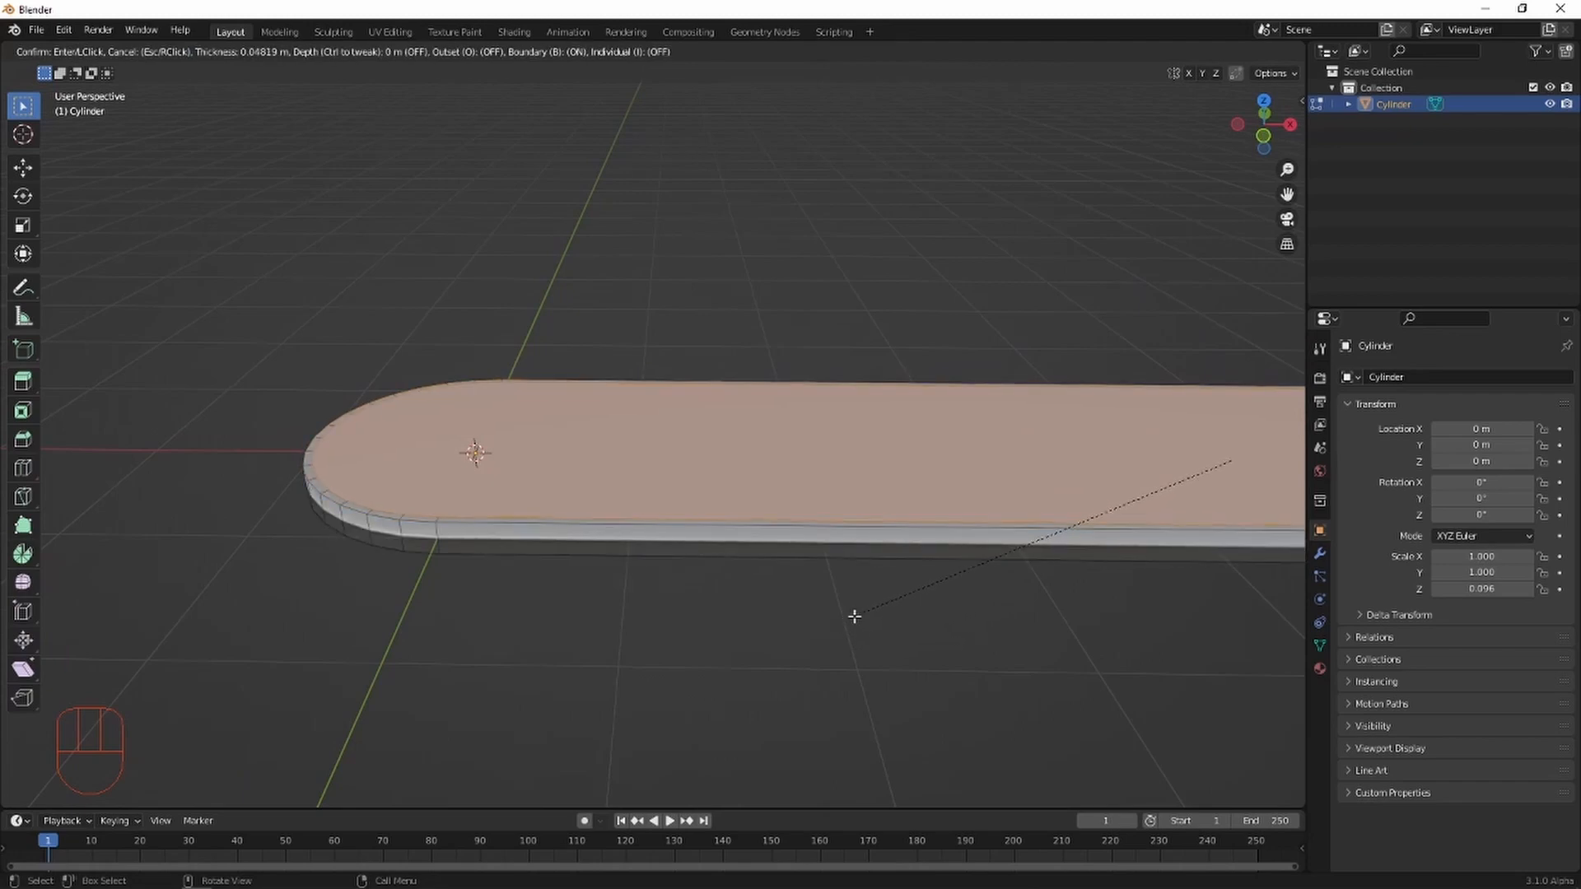
pyautogui.click(853, 618)
# Add two loop cuts around the bar's side, one close to the upper edge and one close to the lower edge.
pyautogui.moveTo(671, 621); pyautogui.dragTo(556, 600, button='middle')
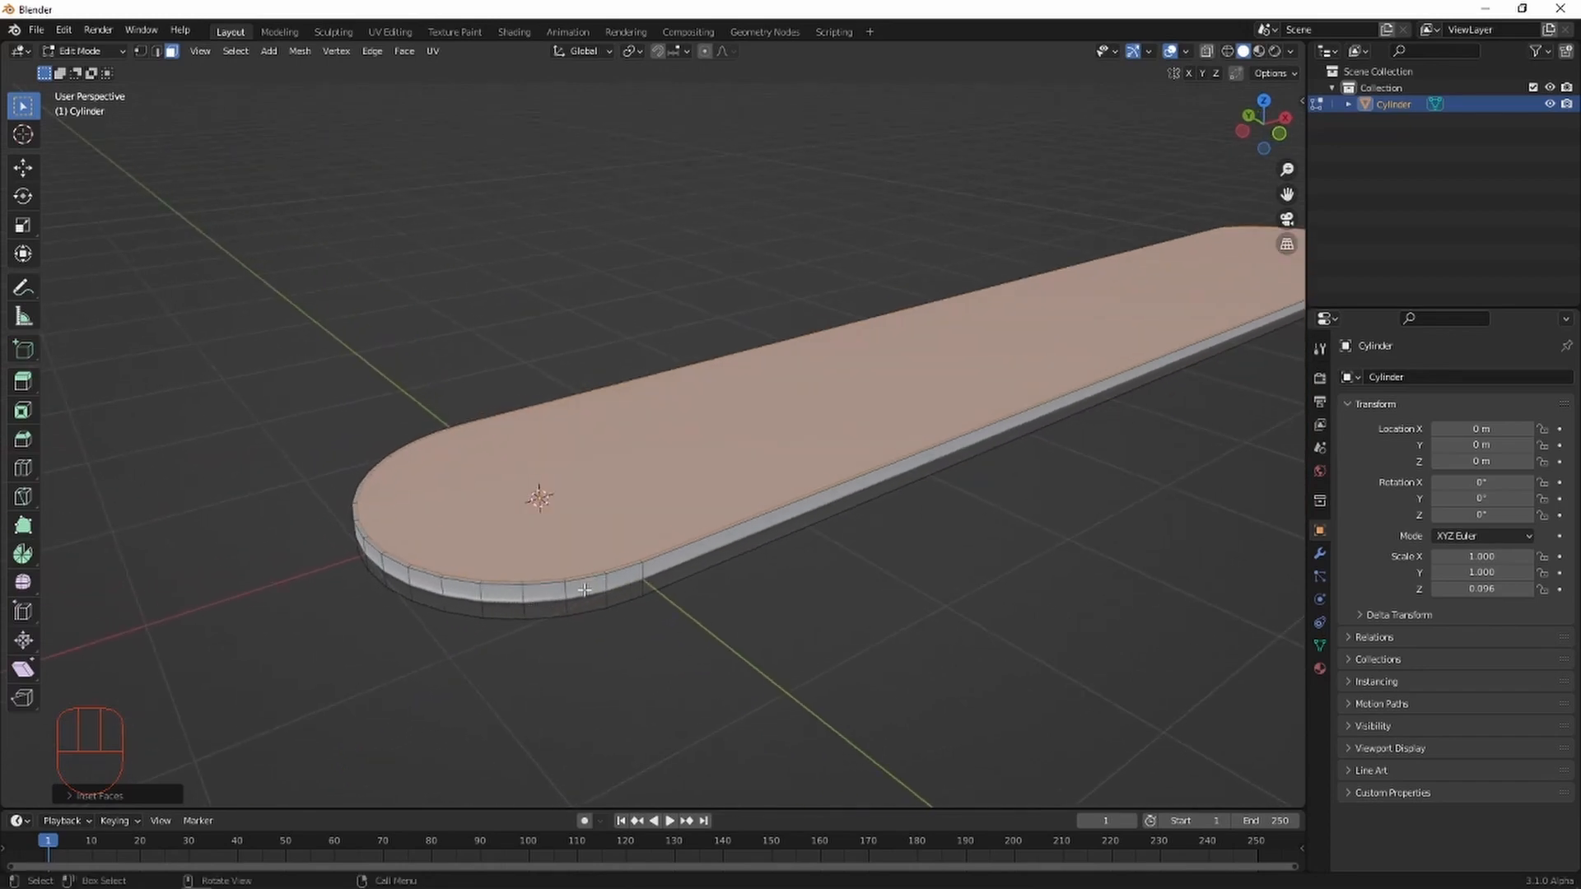
pyautogui.hotkey('ctrl', 'r')
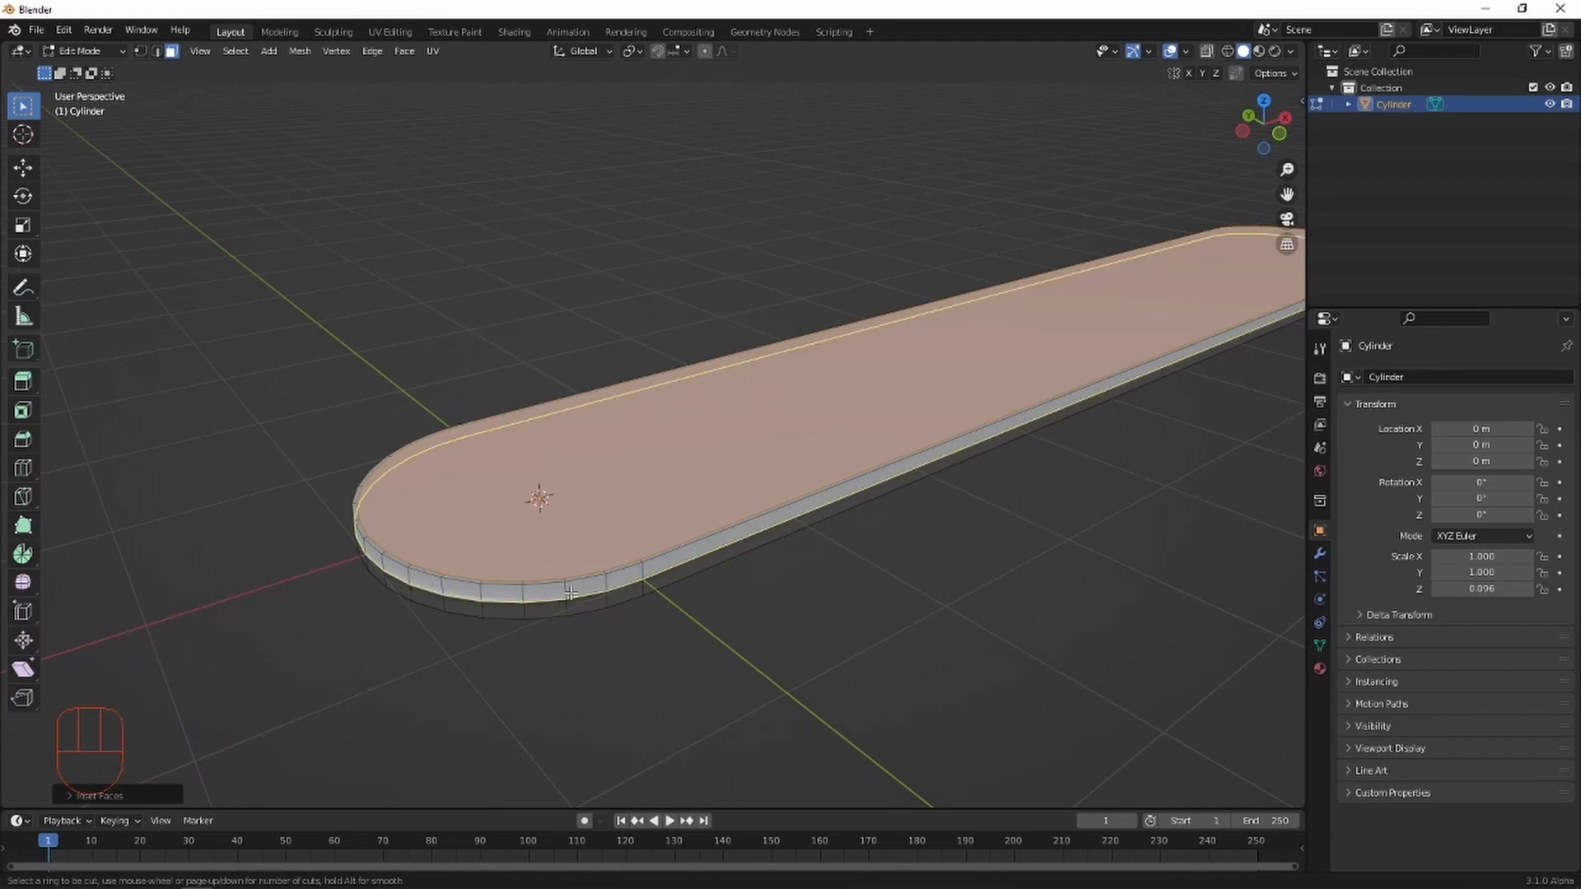
pyautogui.click(571, 593)
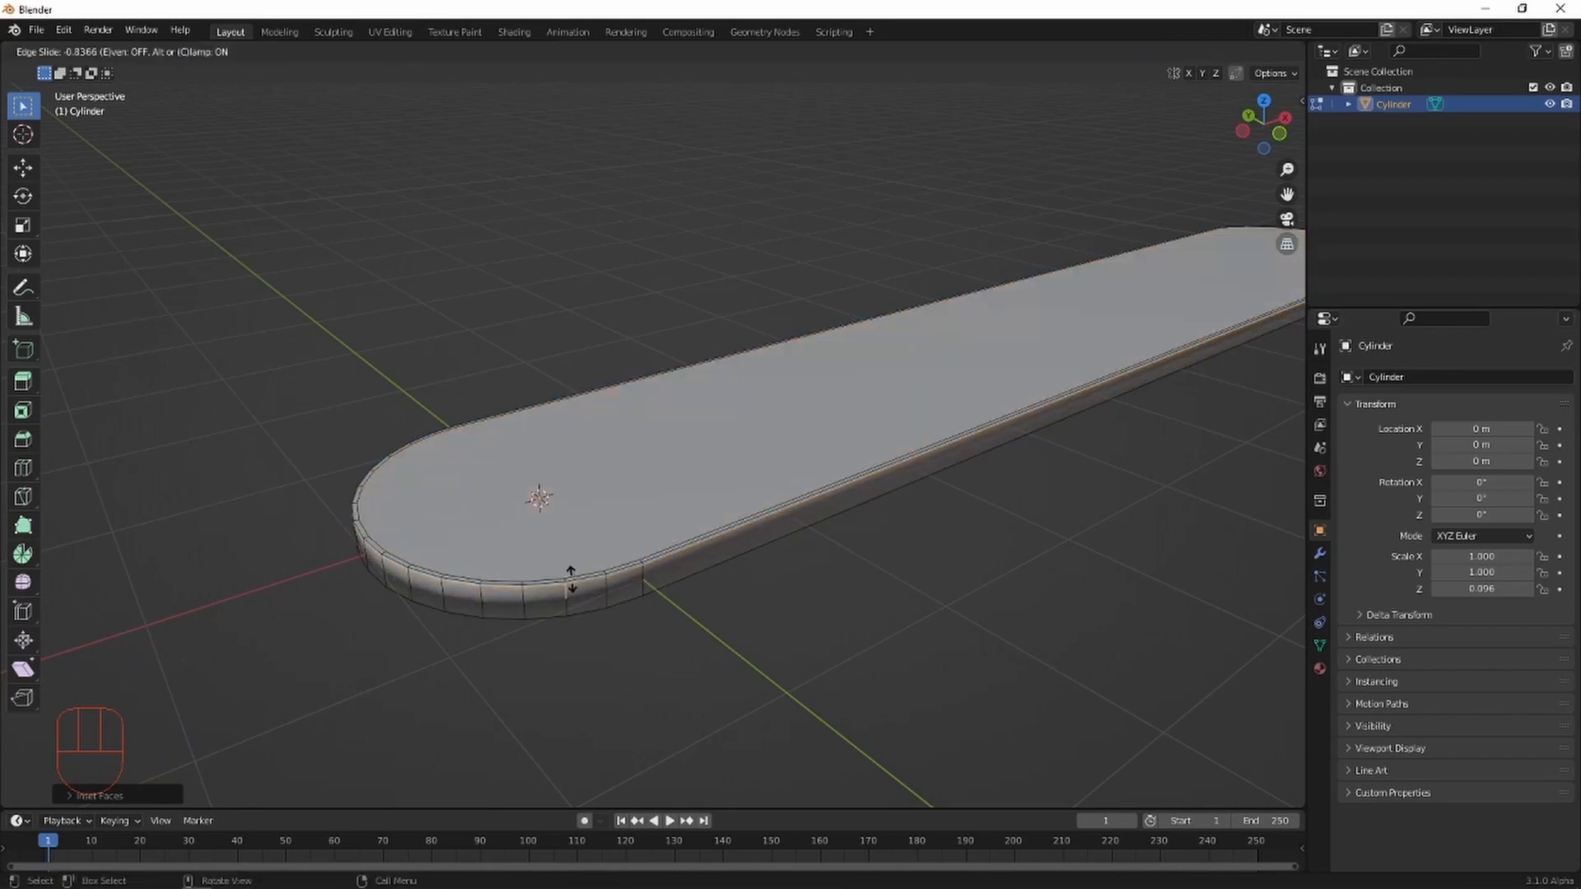
pyautogui.click(570, 581)
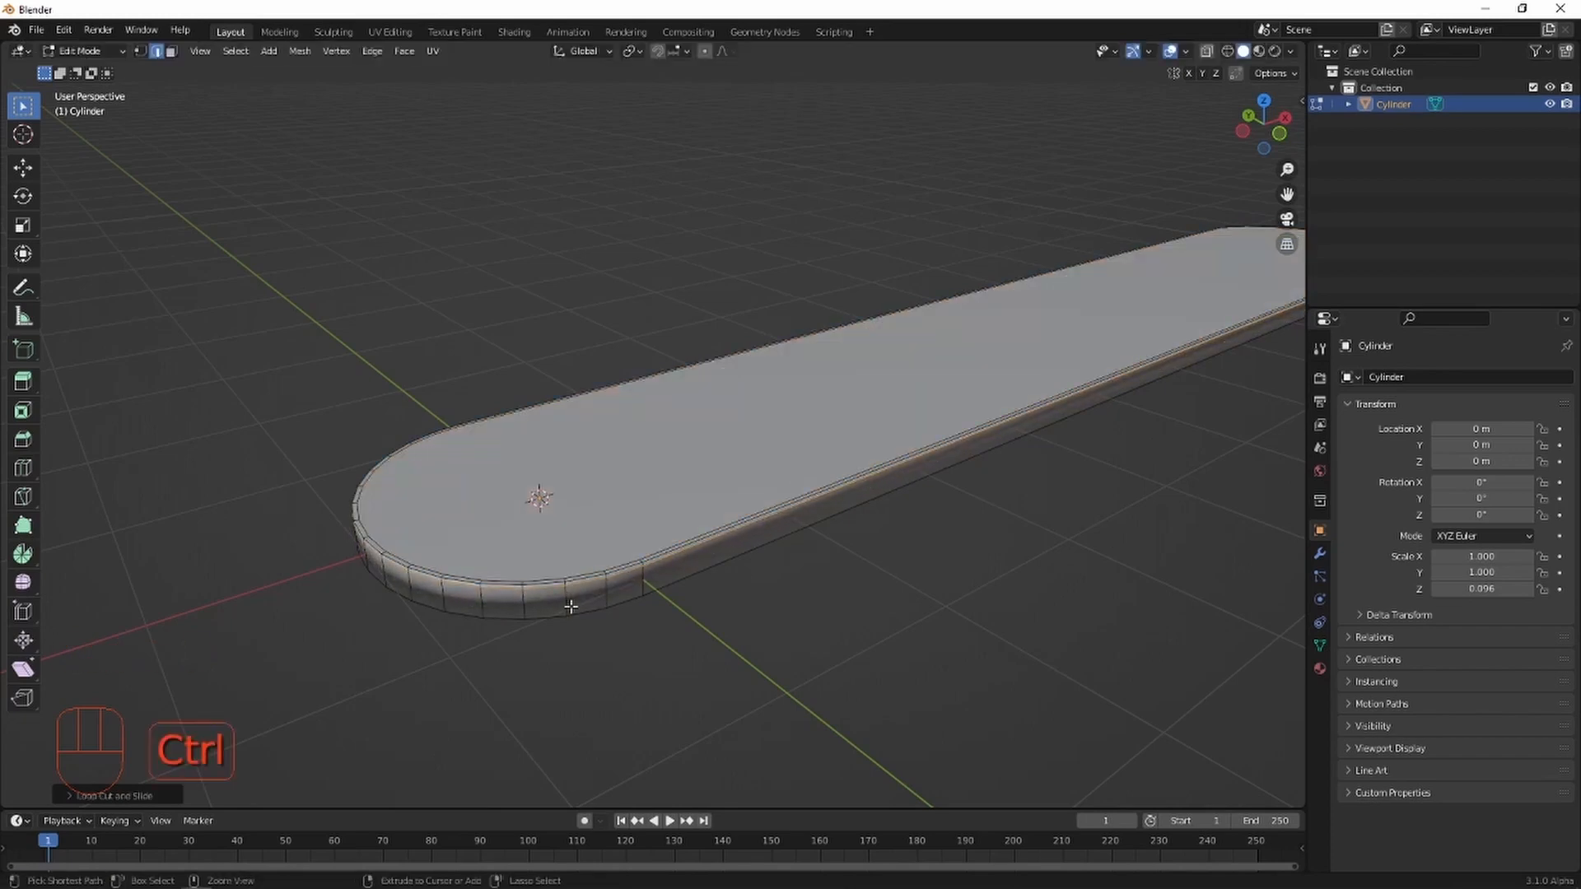
pyautogui.hotkey('ctrl', 'r')
pyautogui.click(568, 605)
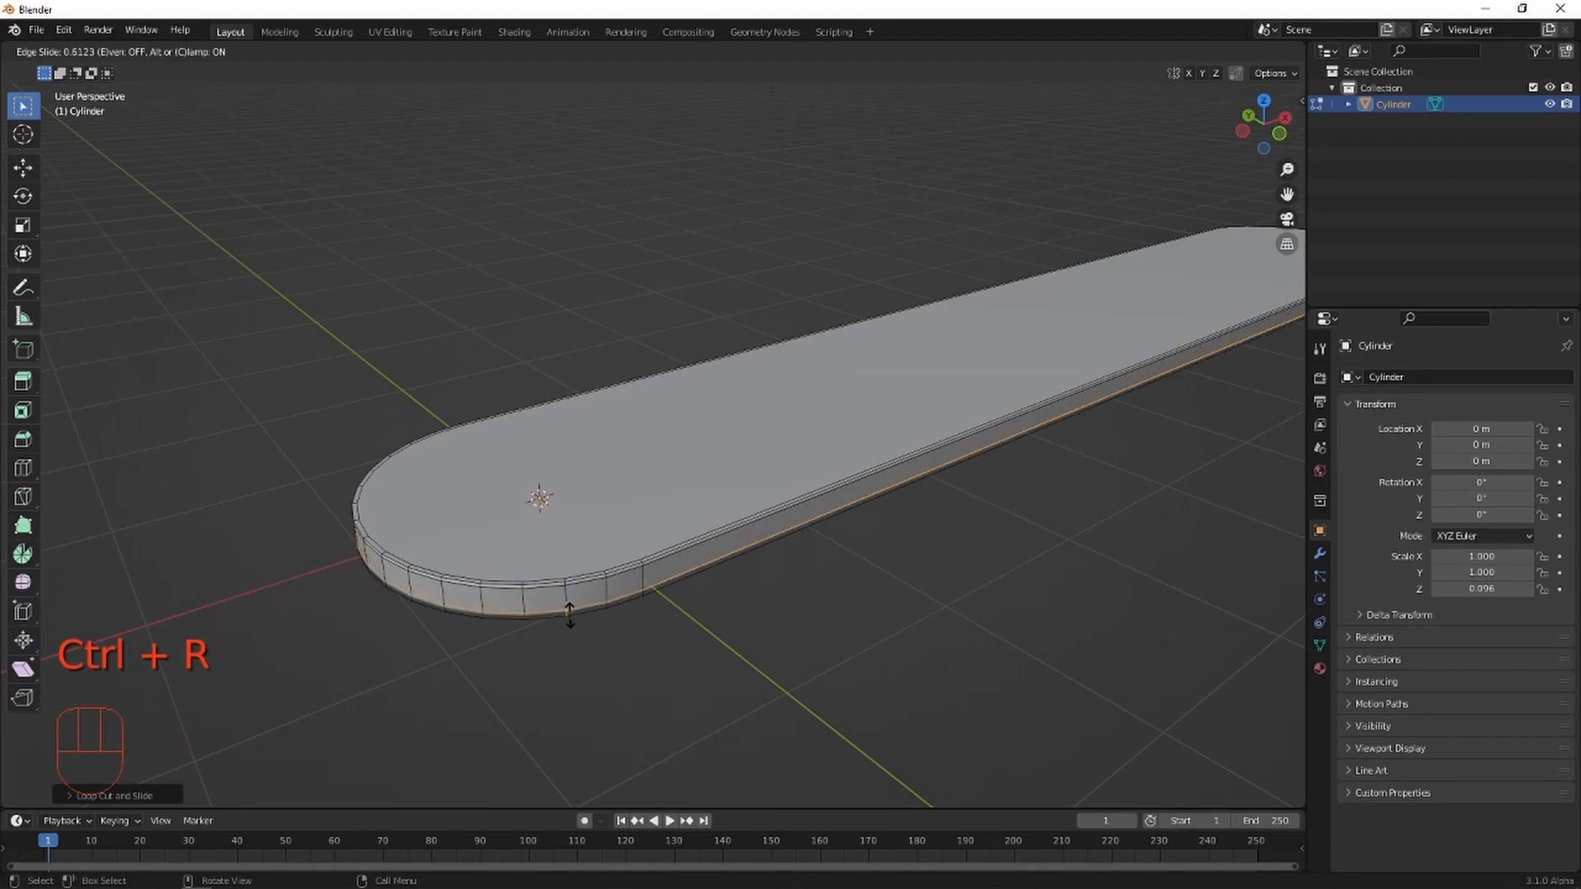
pyautogui.click(572, 618)
pyautogui.press('Tab')
# Examine the round-ended bar's surface shading and edges up close and from several angles in Object Mode.
pyautogui.scroll(-4, 823, 568)
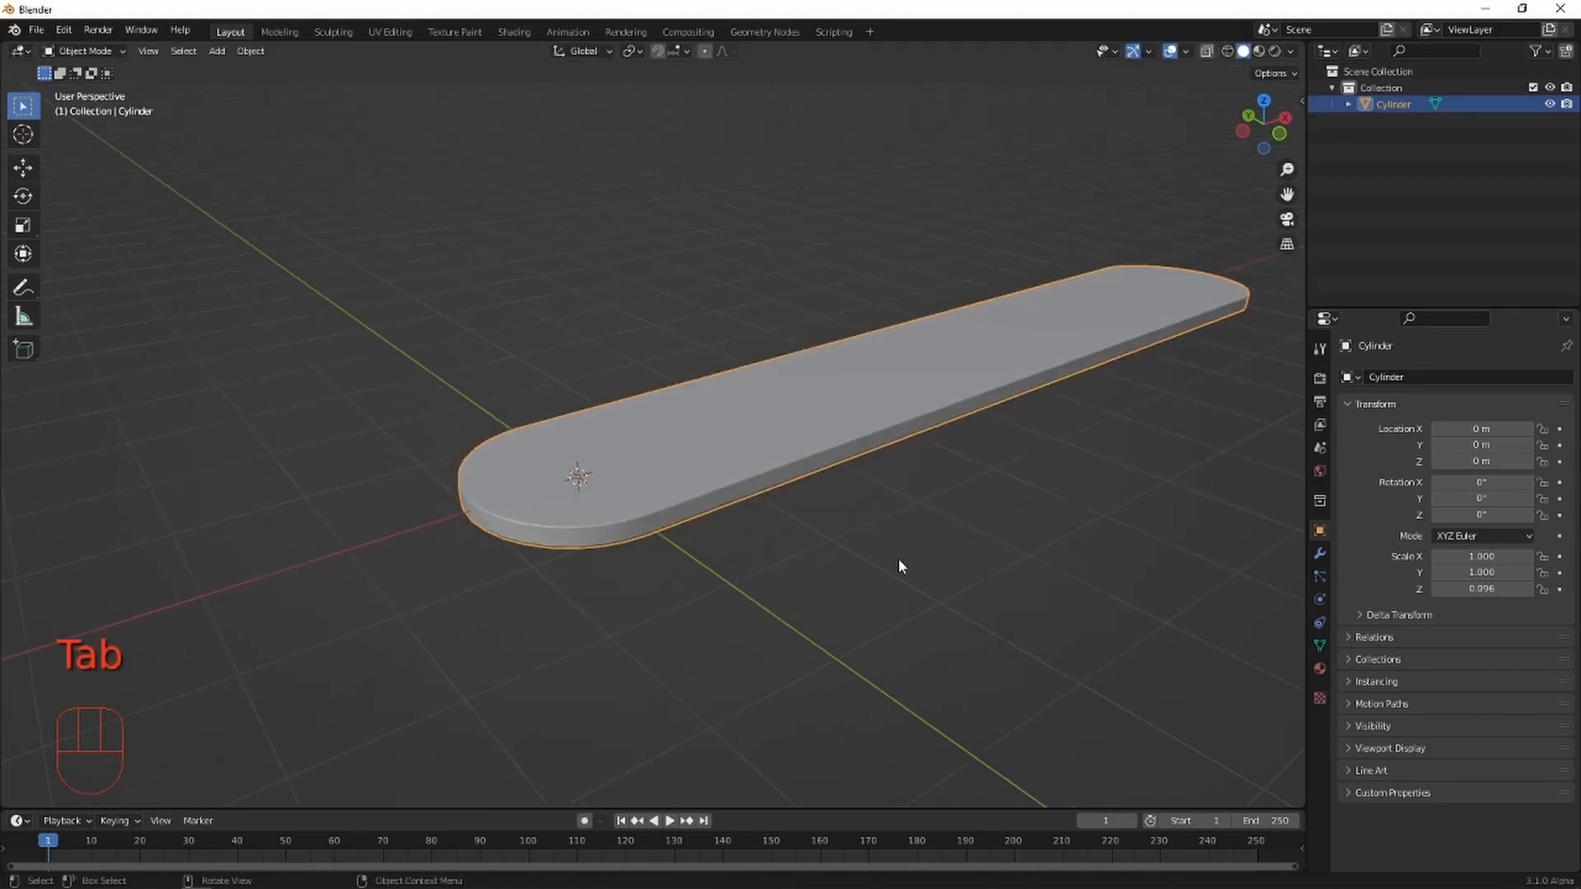
pyautogui.scroll(6, 854, 598)
pyautogui.scroll(2, 730, 610)
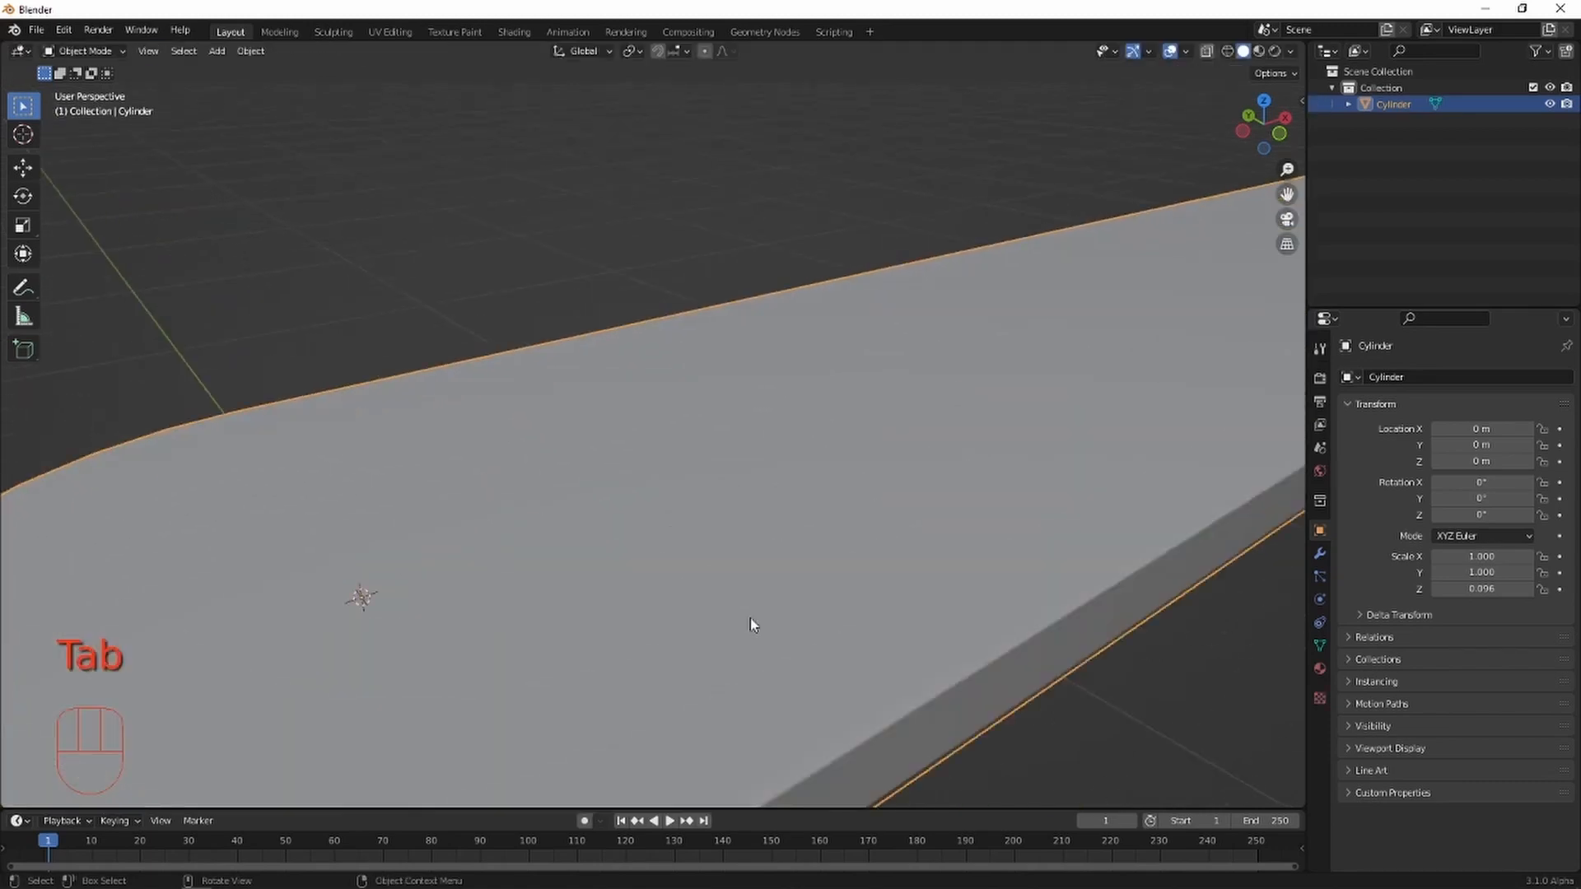
pyautogui.scroll(-6, 877, 618)
pyautogui.moveTo(877, 618); pyautogui.dragTo(884, 522, button='middle')
pyautogui.scroll(-3, 943, 576)
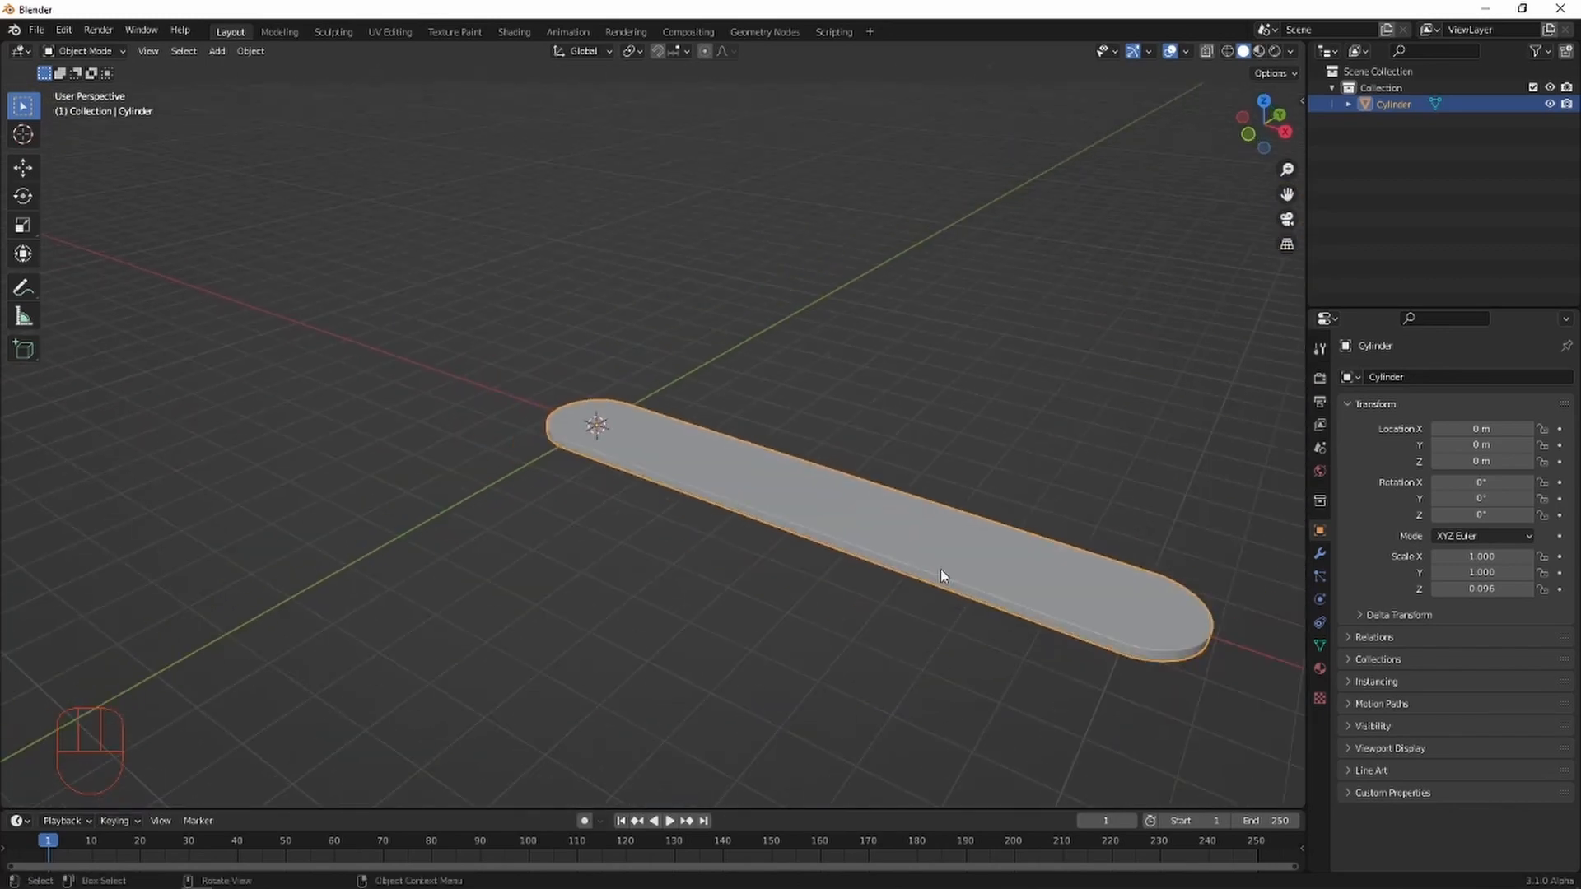
pyautogui.moveTo(943, 576); pyautogui.dragTo(878, 568, button='middle')
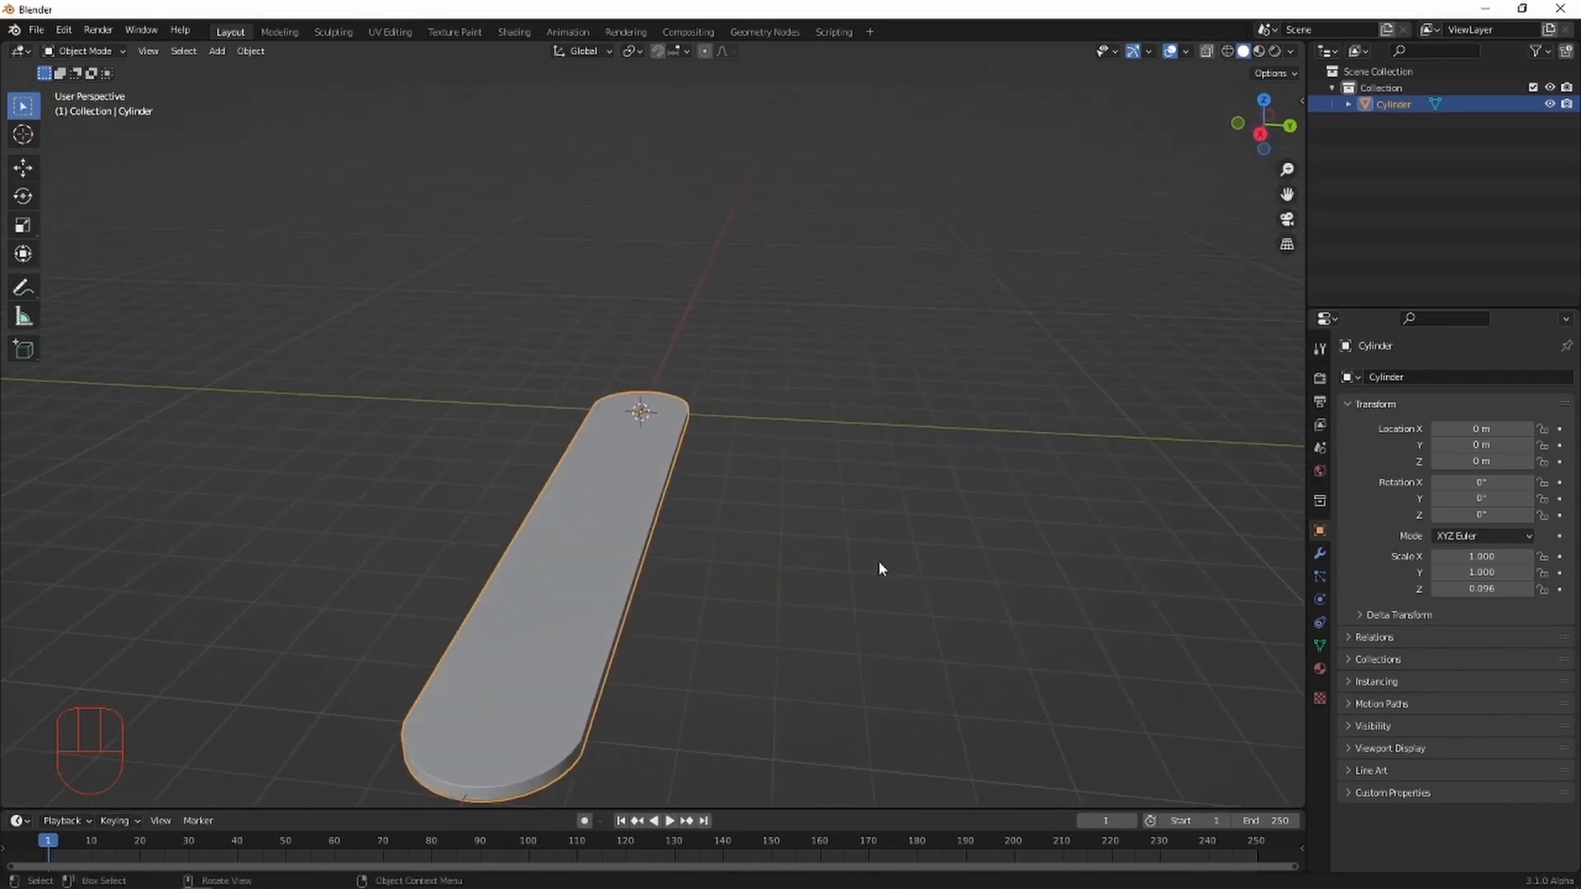
# Scale the bar along Y to about 0.48 to narrow it, and apply its object transform.
pyautogui.scroll(-2, 874, 571)
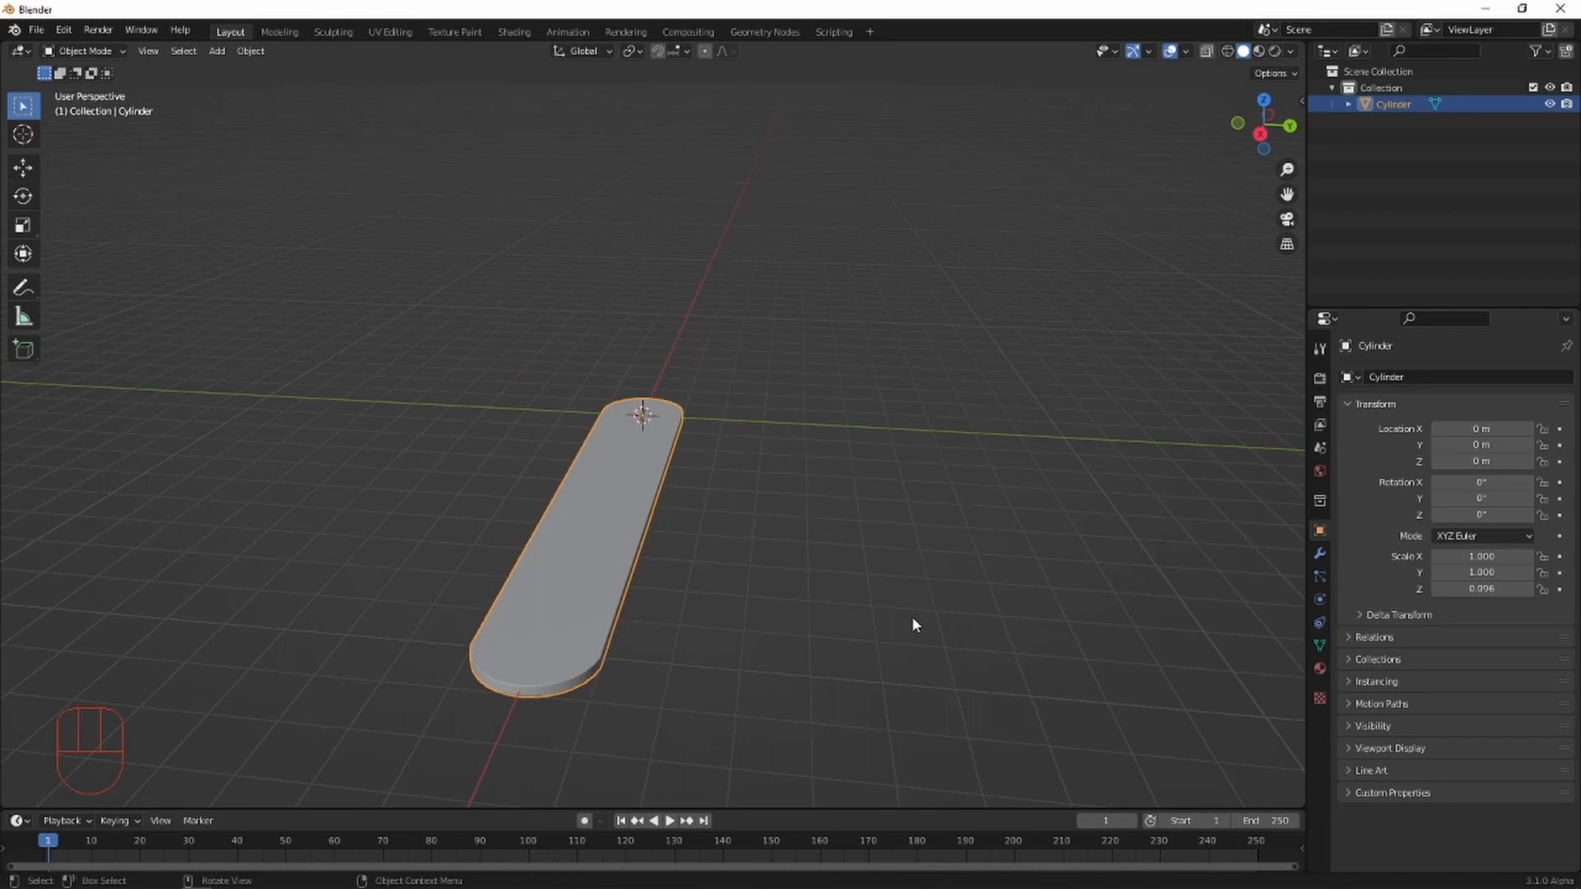
pyautogui.press('s')
pyautogui.press('y')
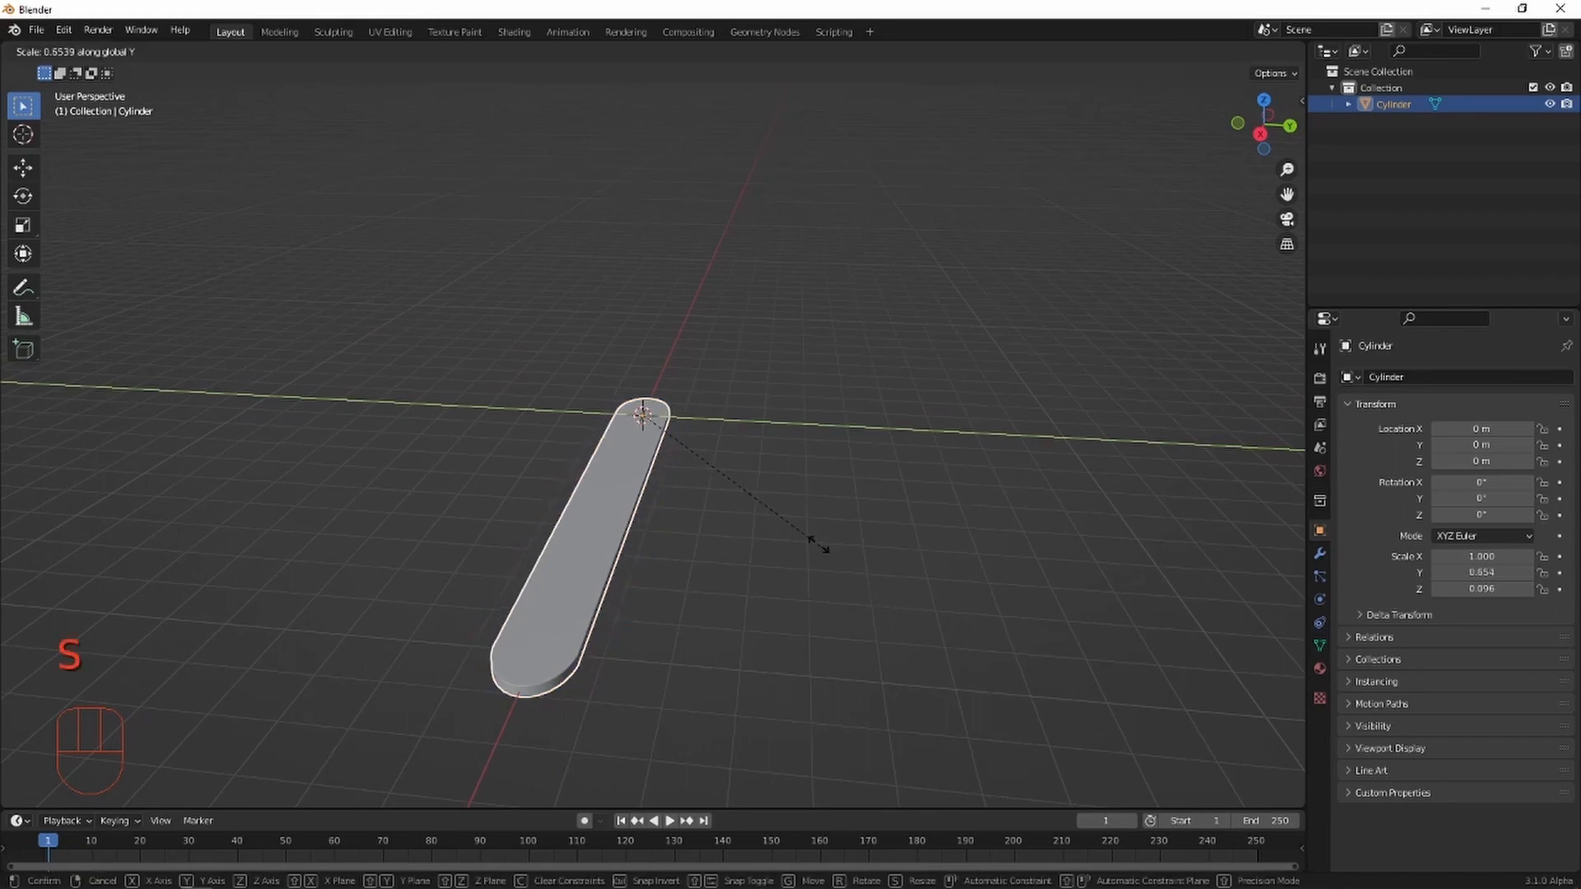
pyautogui.click(770, 512)
pyautogui.moveTo(770, 511); pyautogui.dragTo(812, 564, button='middle')
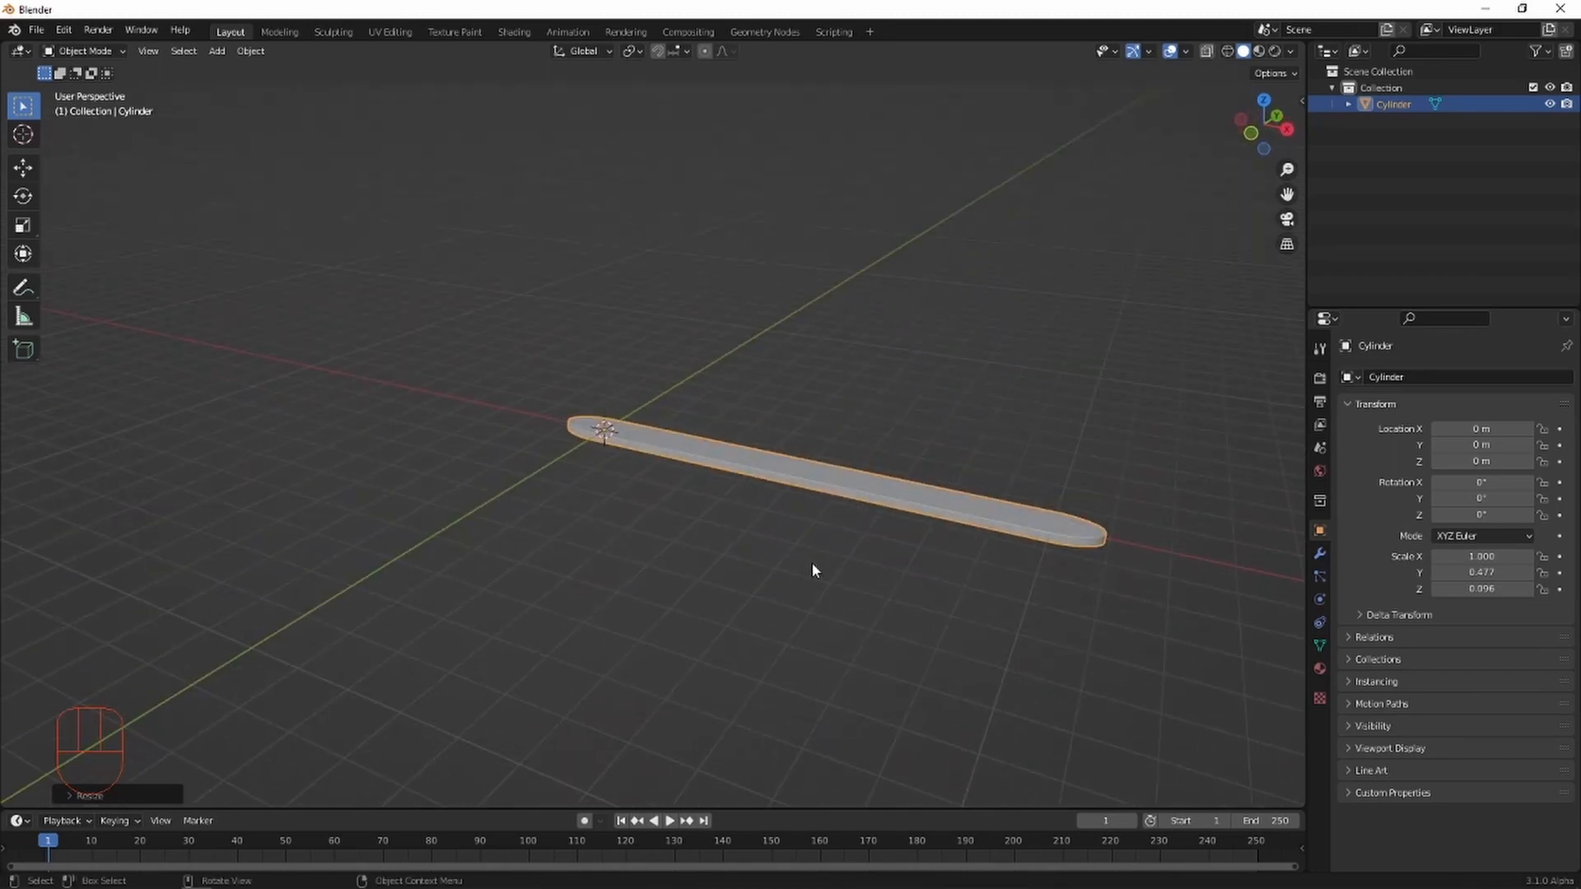
pyautogui.hotkey('ctrl', 'a')
pyautogui.click(811, 565)
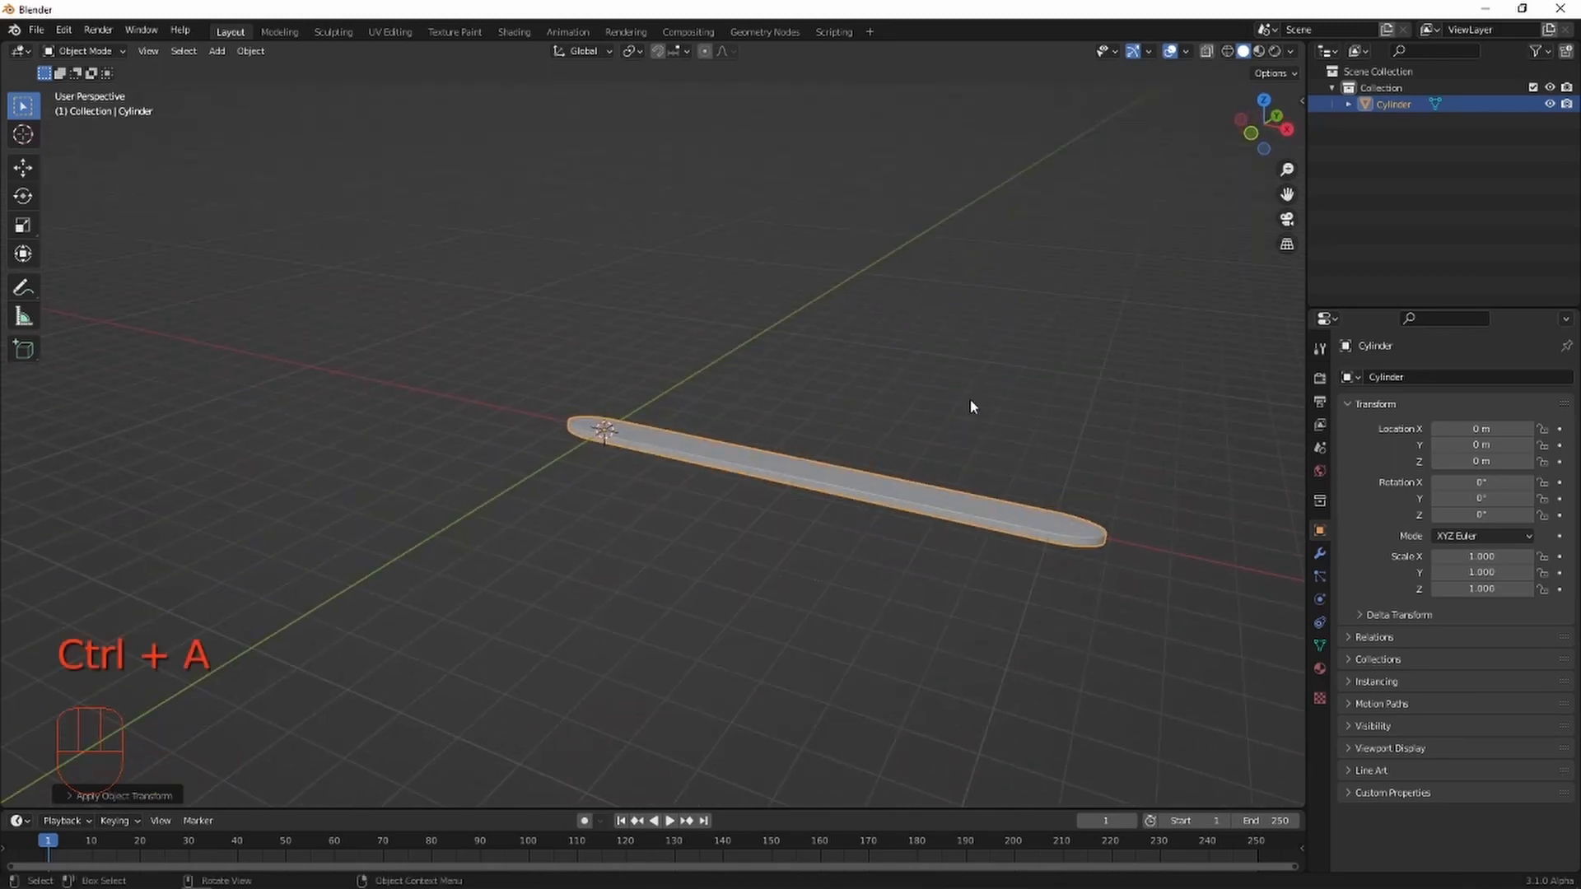
# Duplicate the bar in top view about -9.96 m along X, overlapping the original at the origin, and apply the copy's transforms.
pyautogui.click(1263, 101)
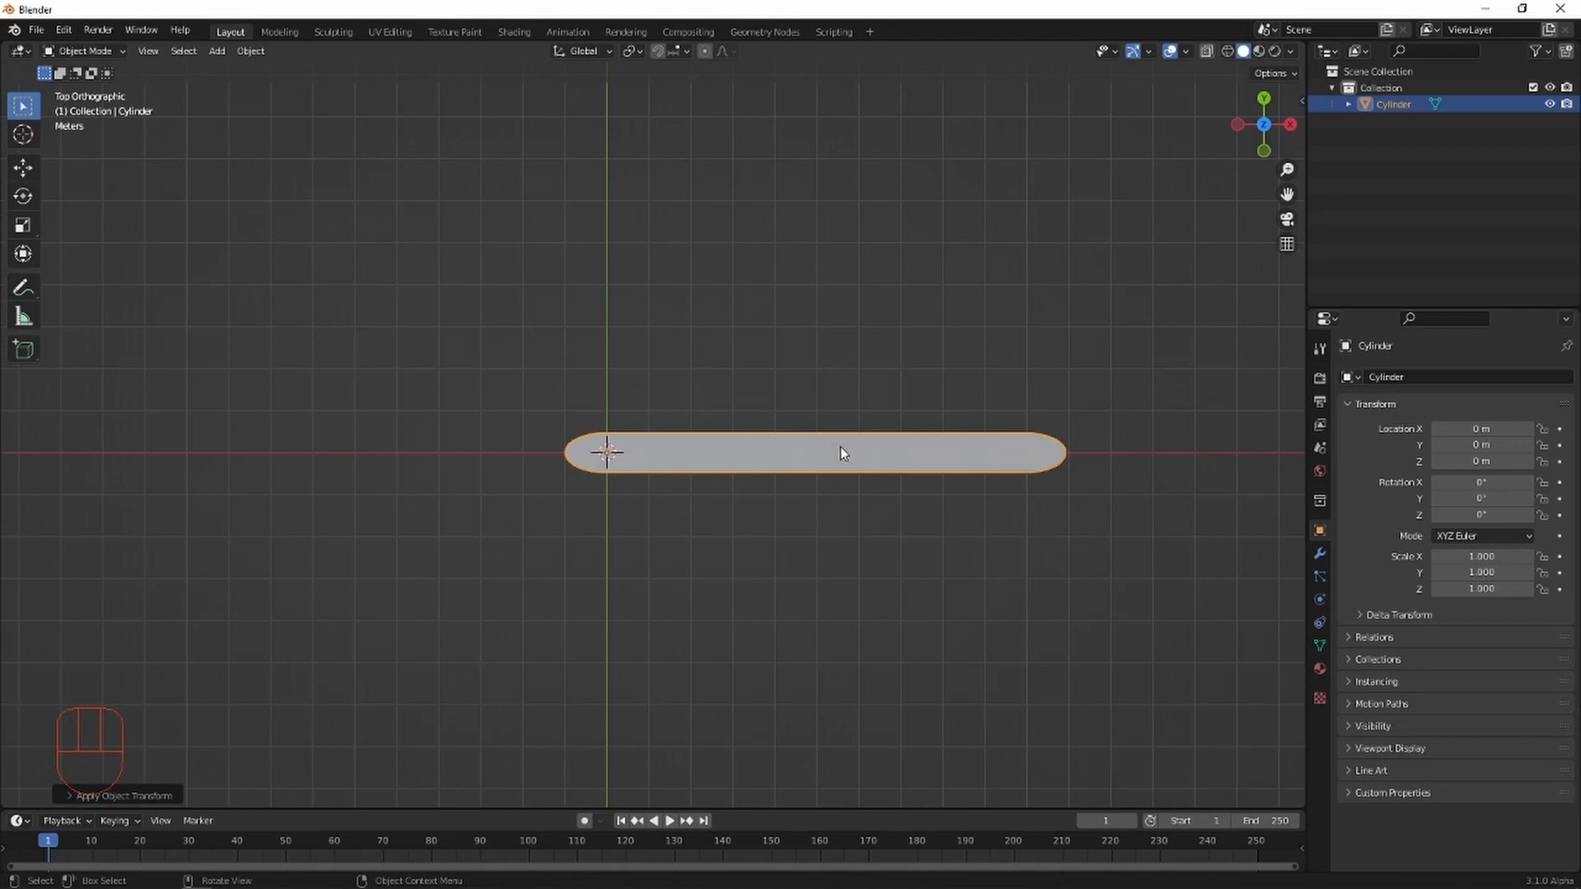
pyautogui.hotkey('shift', 'd')
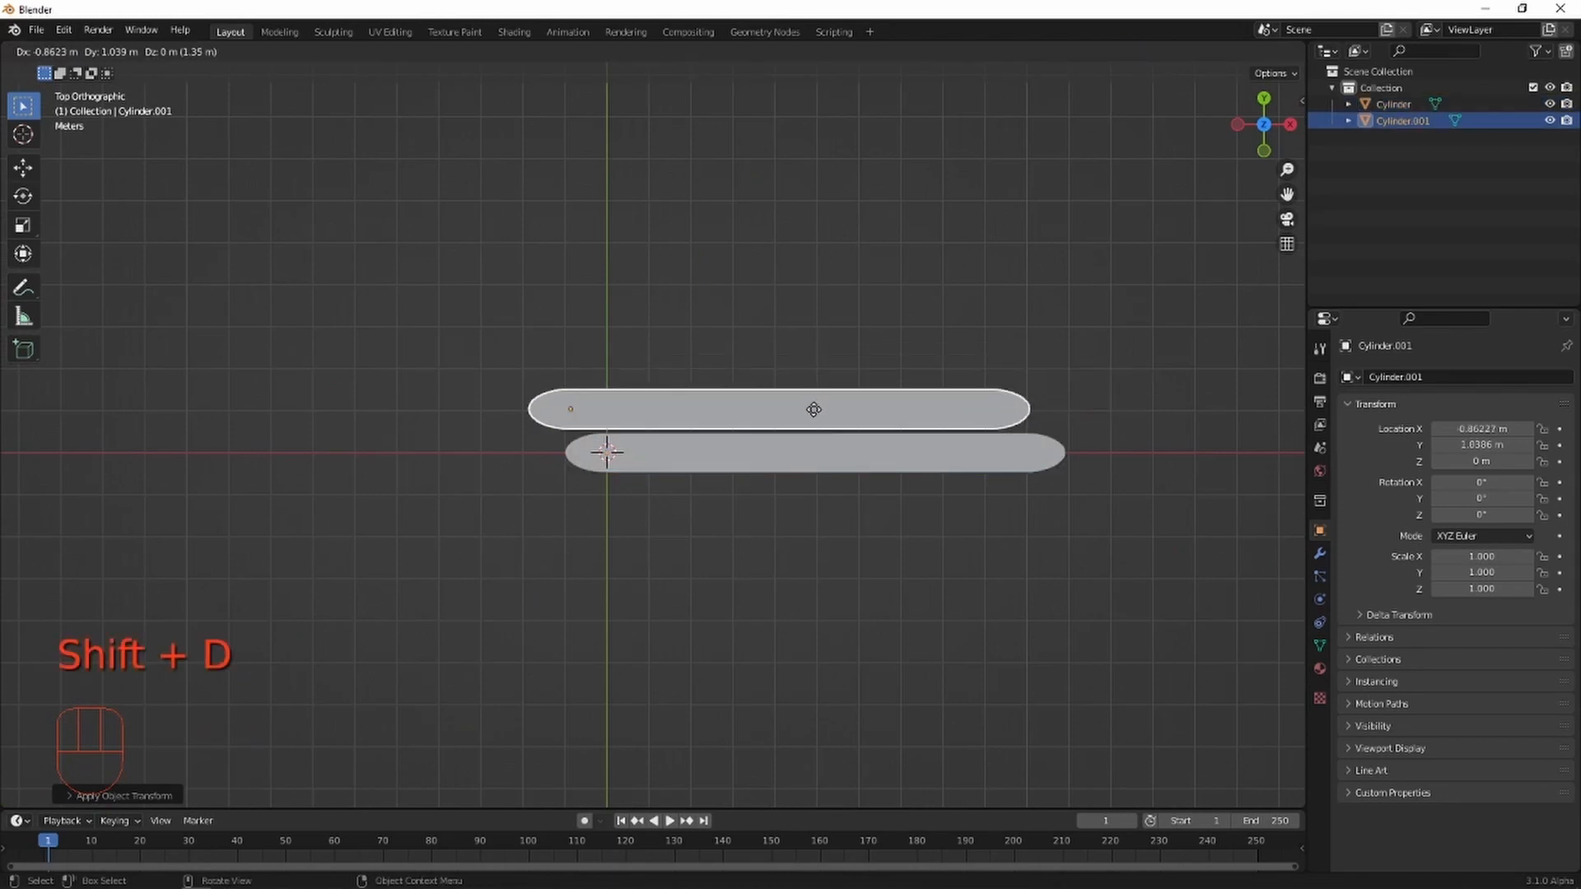
pyautogui.press('x')
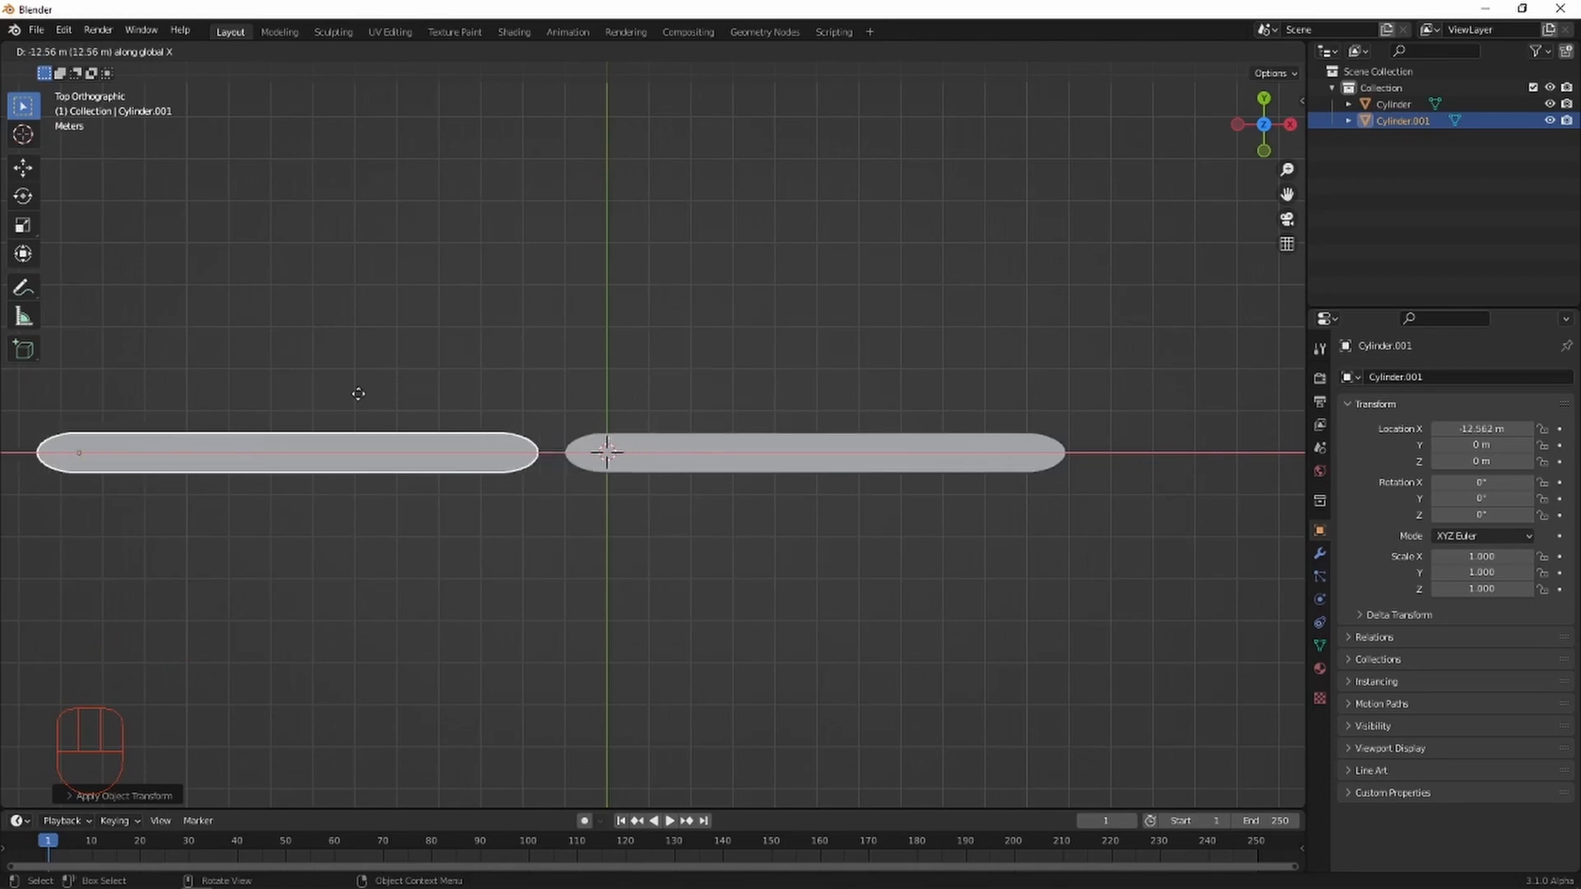
pyautogui.click(421, 398)
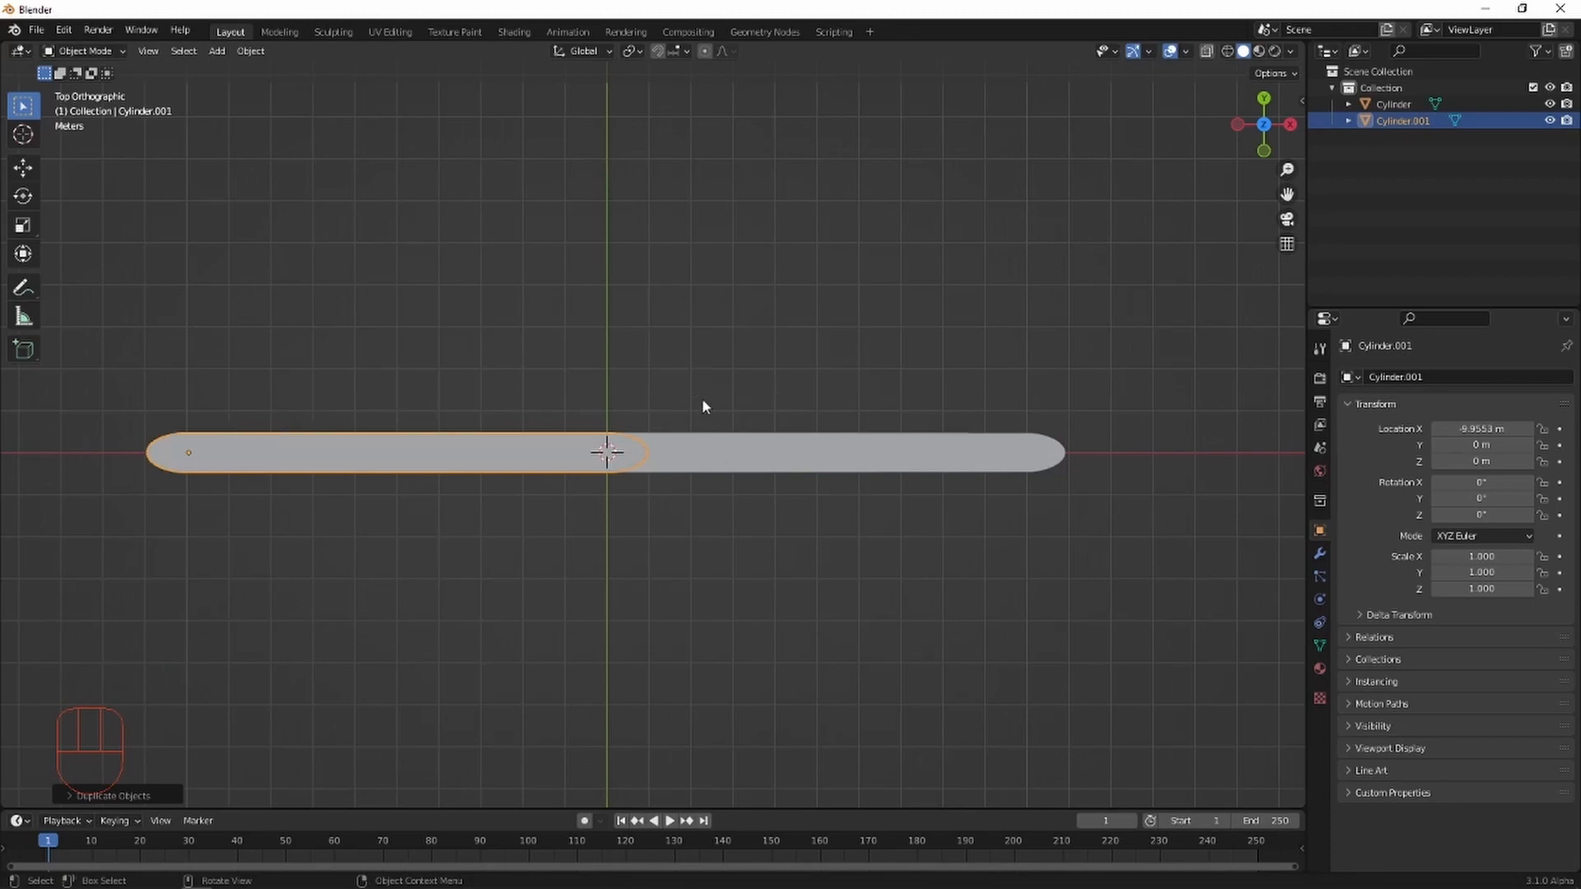
pyautogui.moveTo(868, 516); pyautogui.dragTo(868, 455, button='middle')
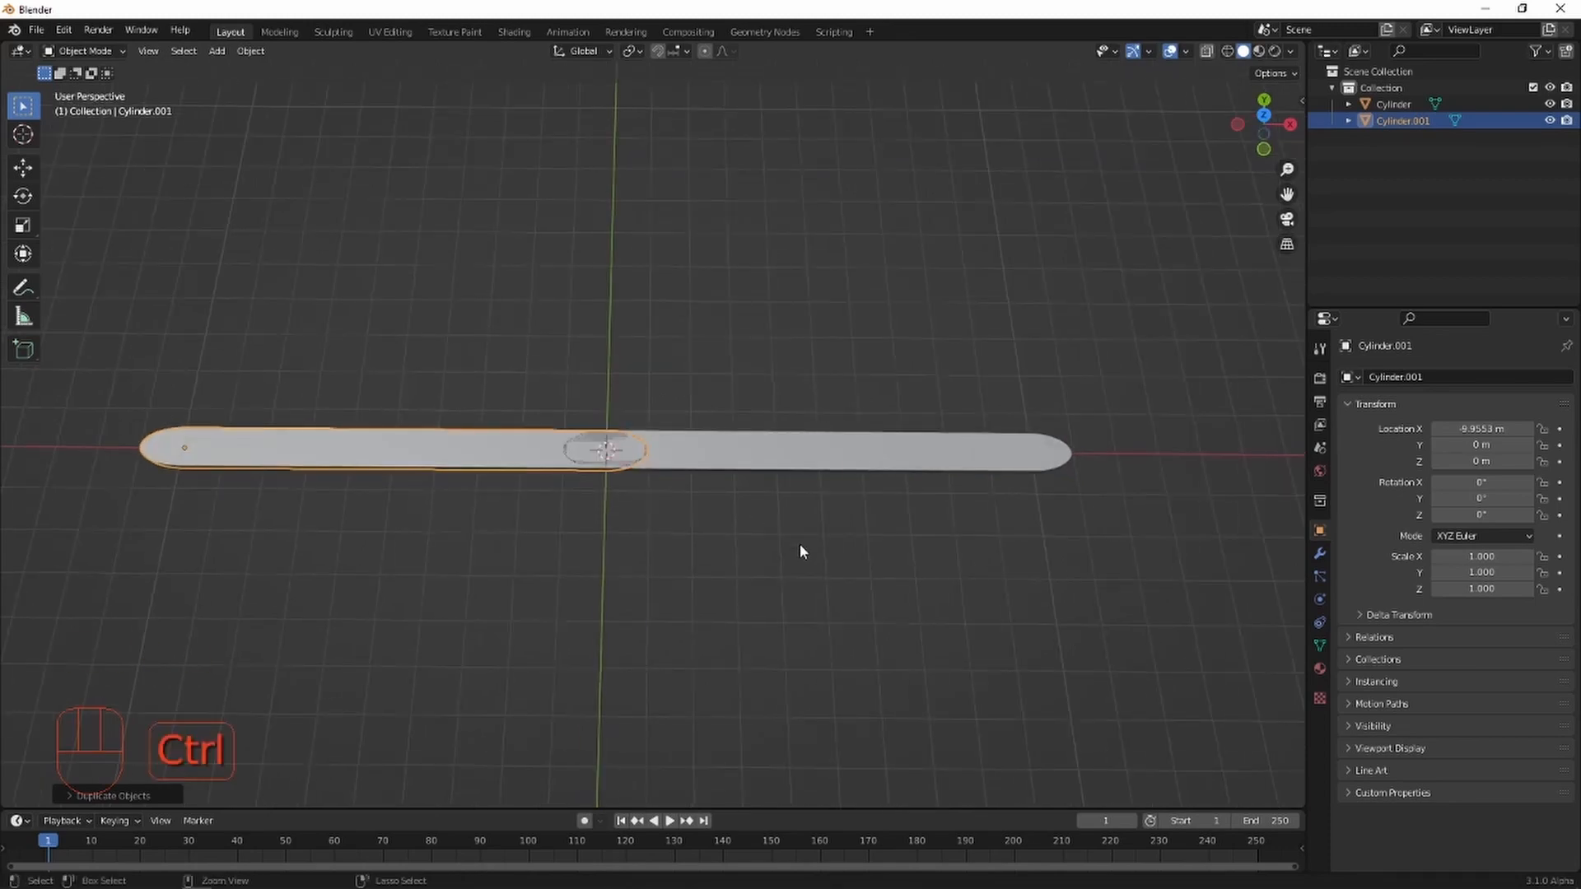
pyautogui.hotkey('ctrl', 'a')
pyautogui.click(800, 545)
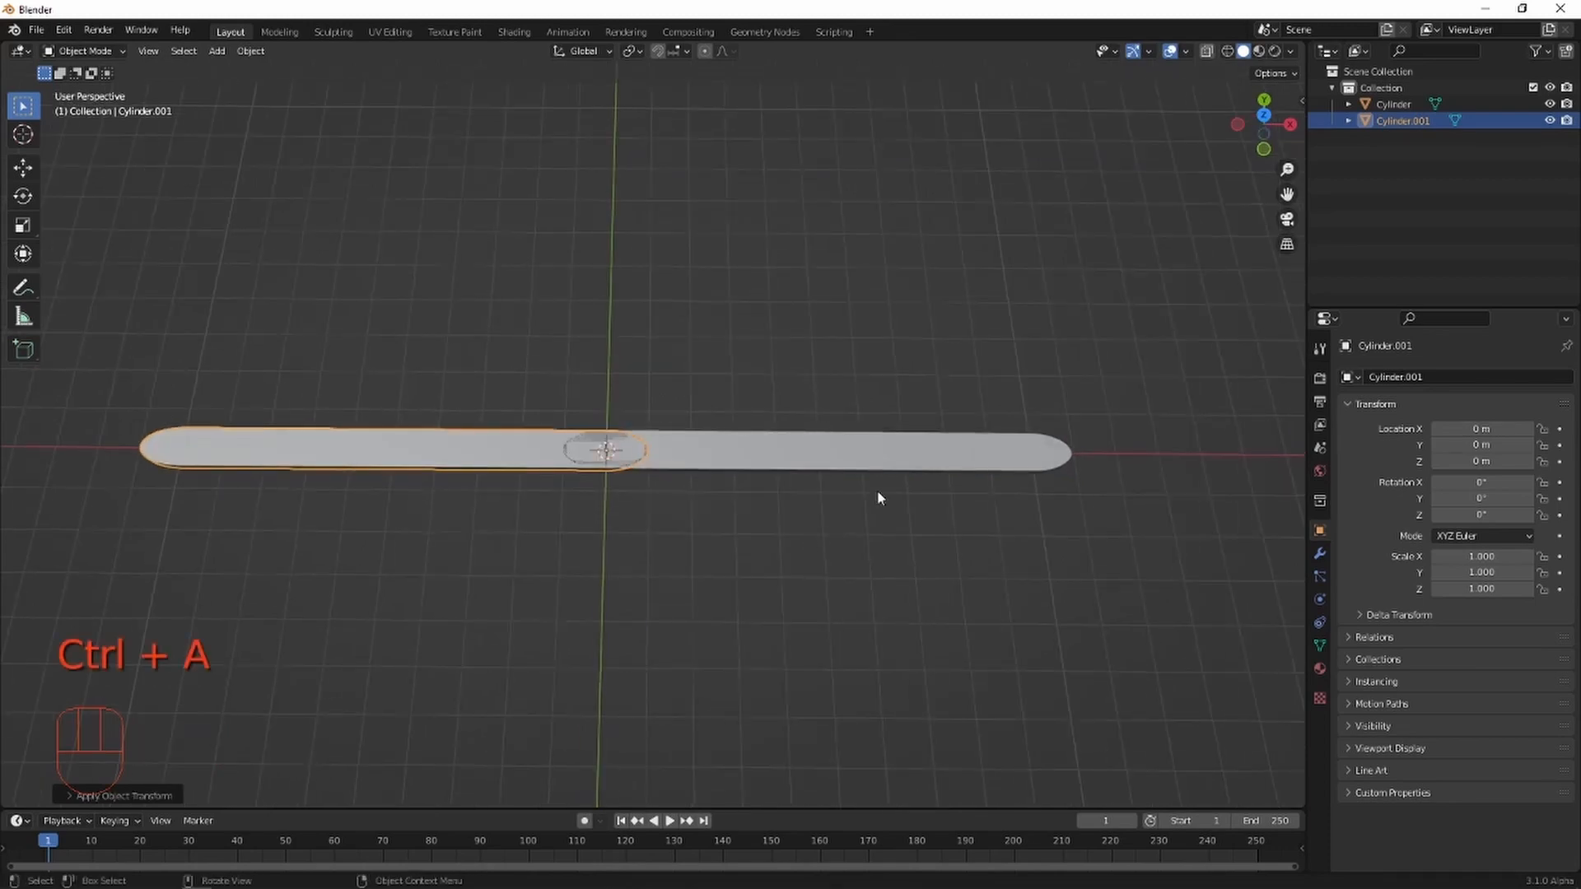
# Add a plain-axes empty at the world origin, where the two bars overlap.
pyautogui.click(911, 444)
pyautogui.moveTo(772, 569); pyautogui.dragTo(761, 507, button='middle')
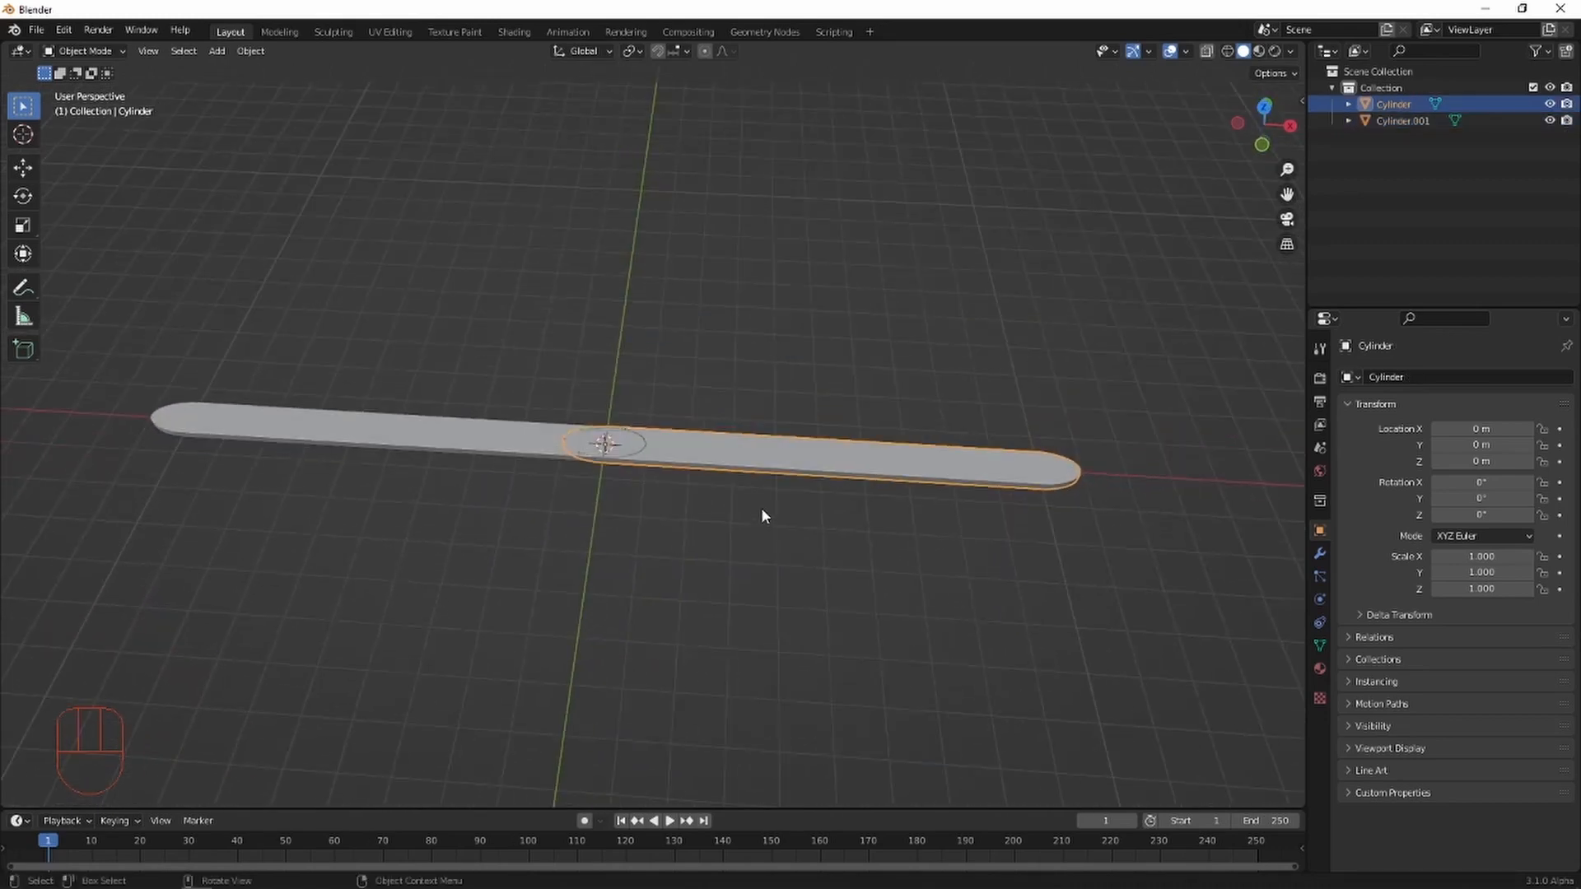
pyautogui.hotkey('shift', 'a')
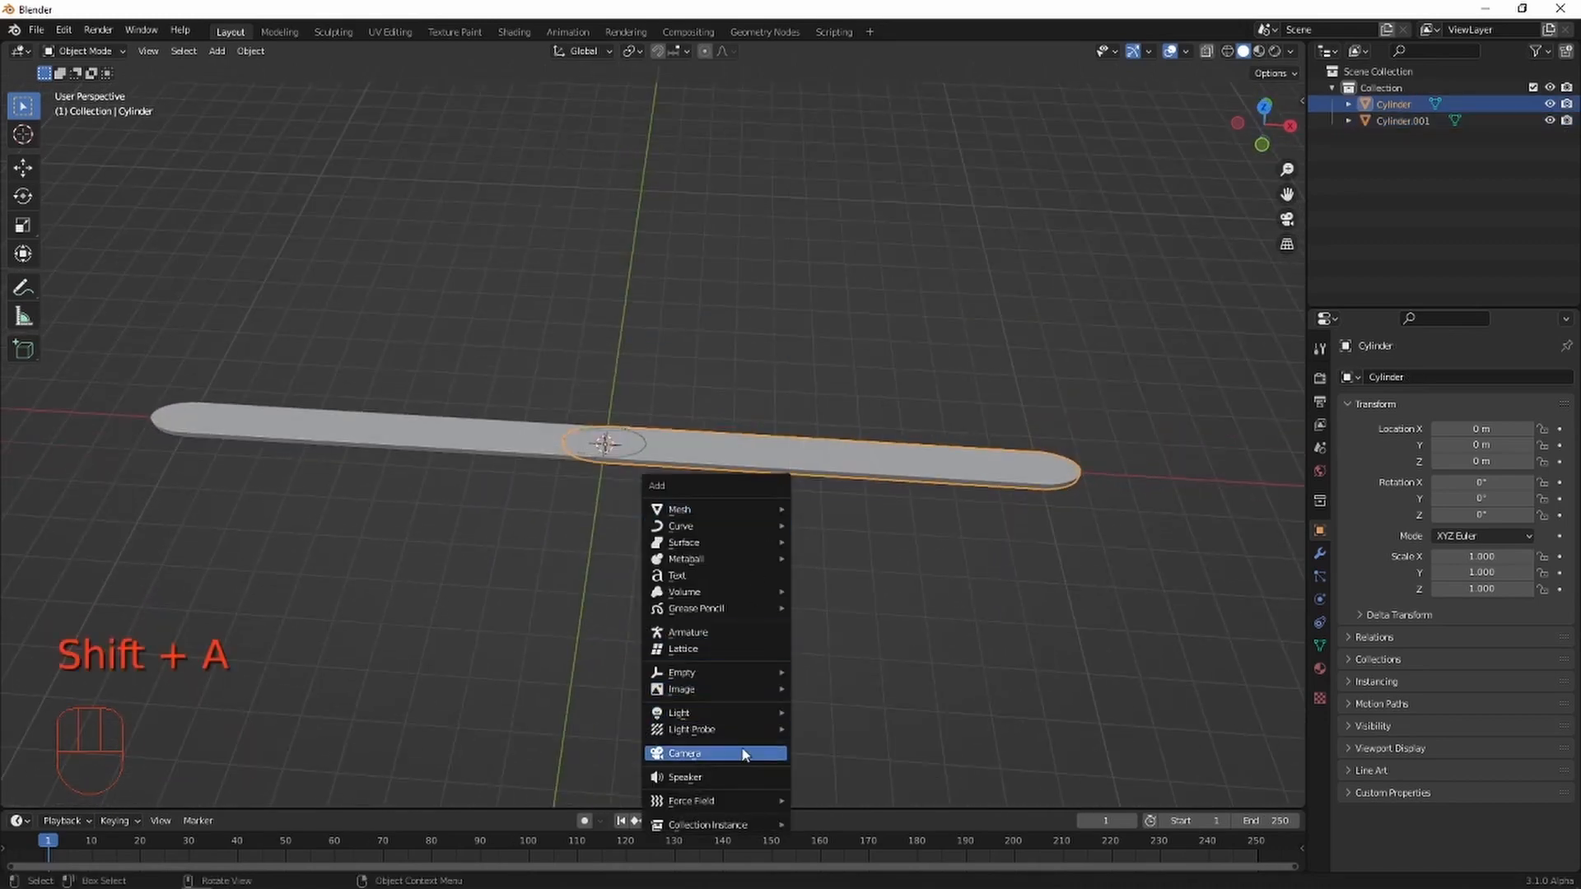
pyautogui.moveTo(741, 676)
pyautogui.click(850, 673)
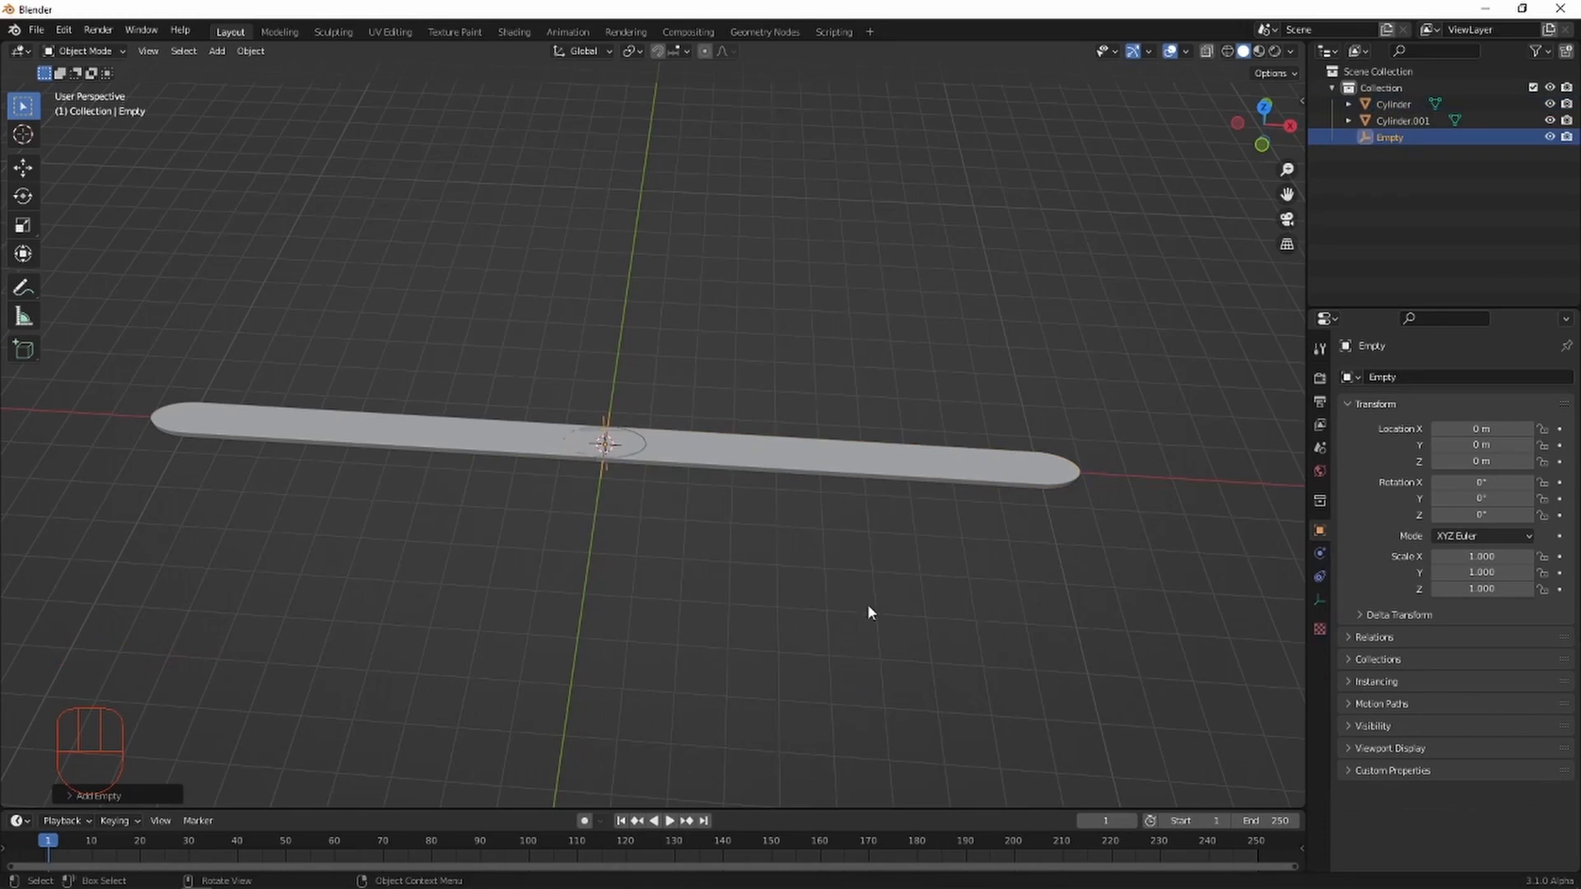
# Add an Array modifier to the bar on the +X side and disable its Relative Offset.
pyautogui.click(949, 483)
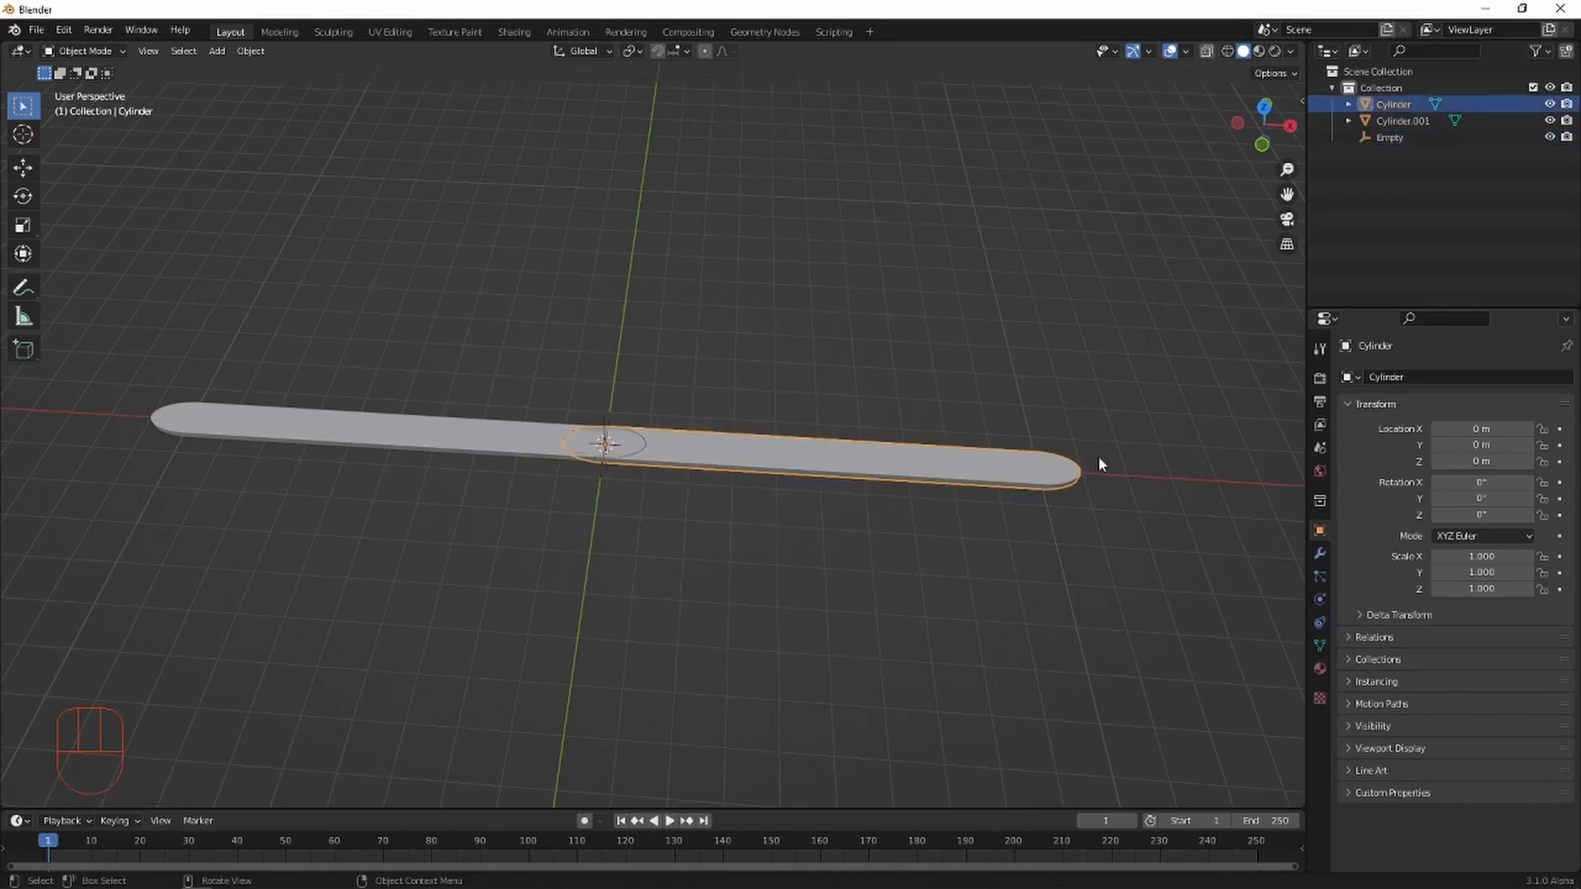
pyautogui.click(1321, 556)
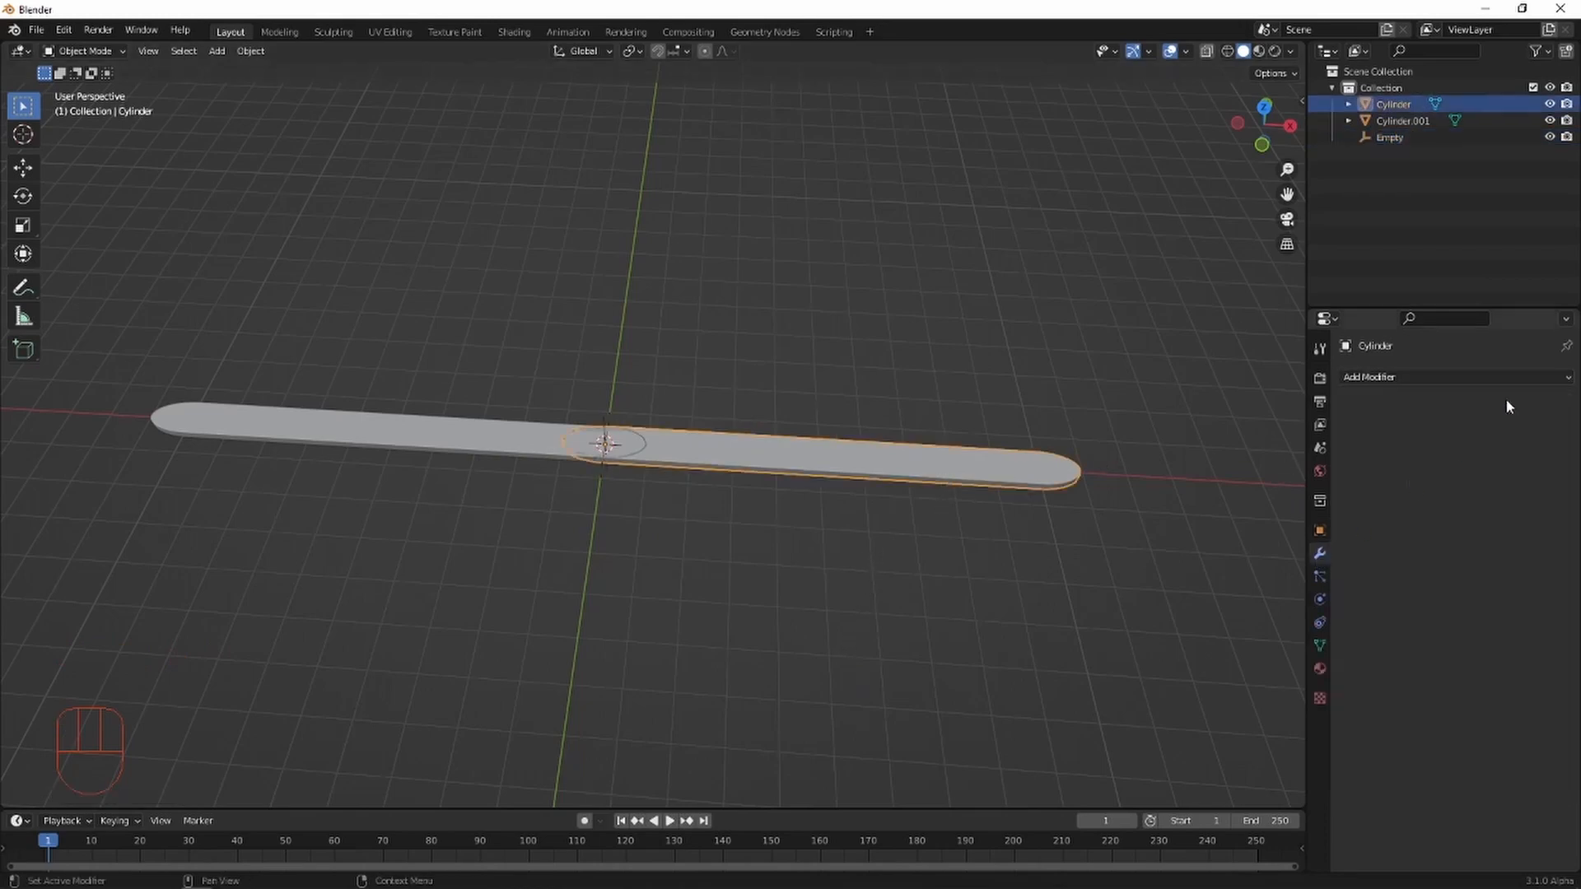
pyautogui.click(1391, 377)
pyautogui.click(1239, 424)
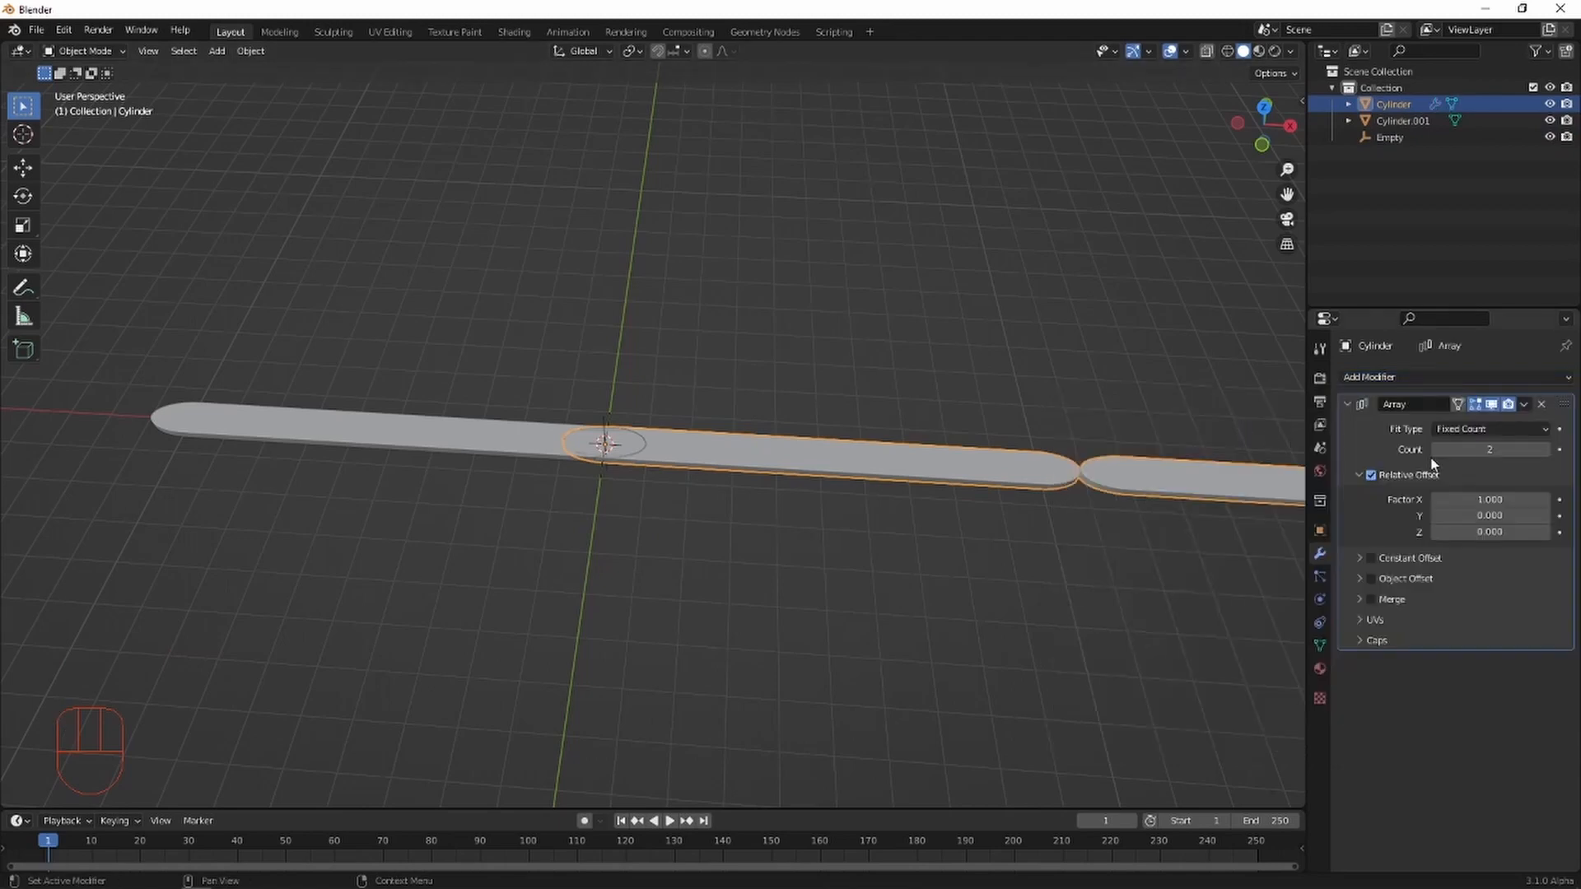
pyautogui.click(1371, 476)
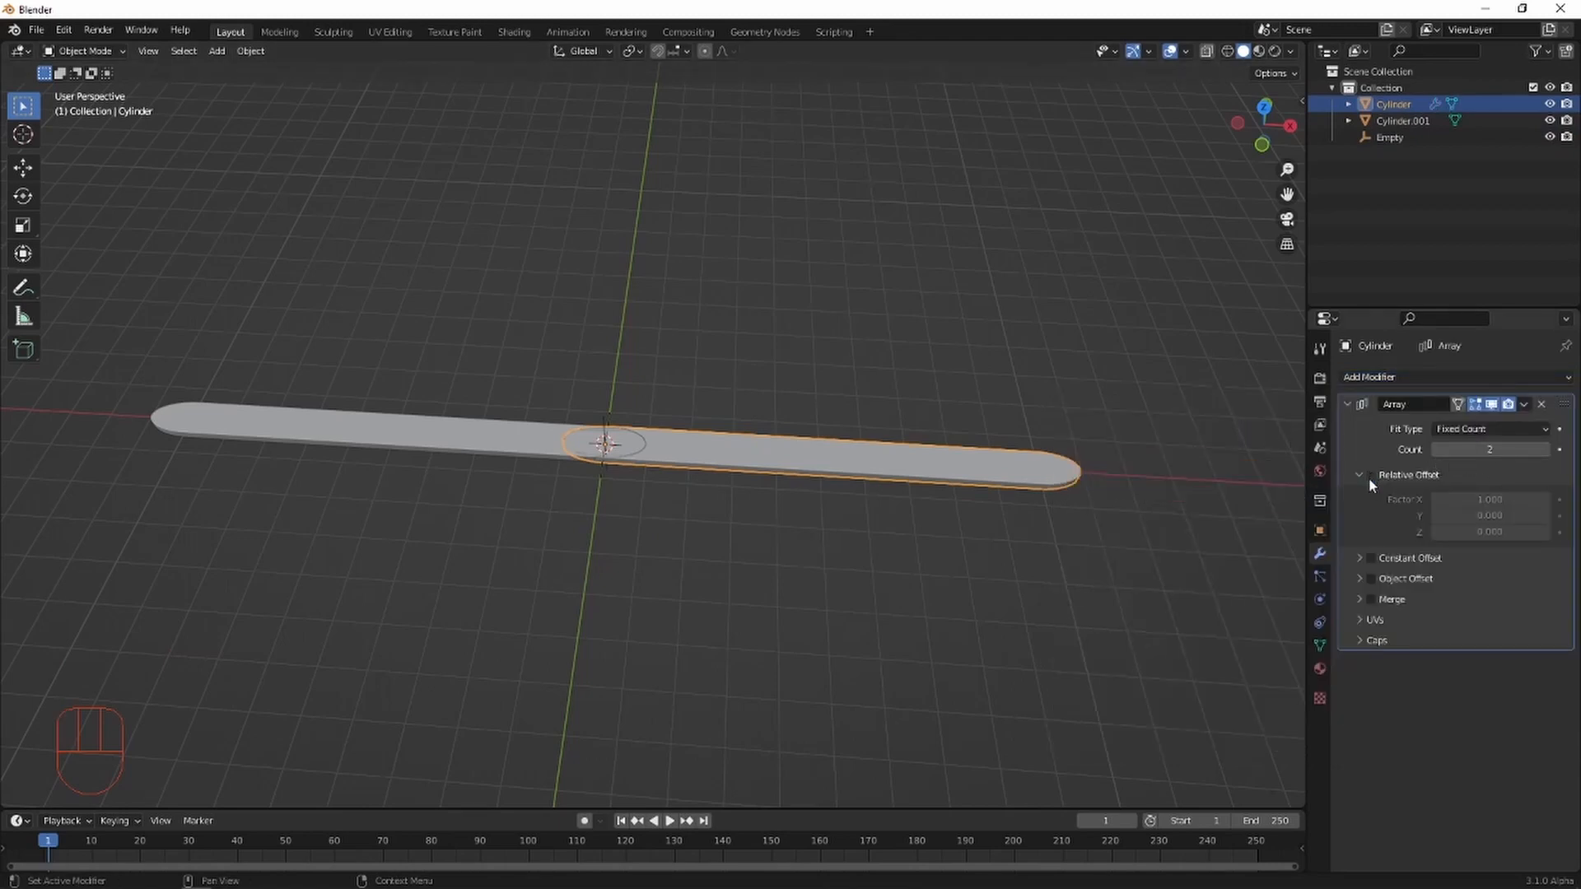
# Enable the array's Object Offset with Empty as the offset object and set the count to 15.
pyautogui.click(1372, 579)
pyautogui.click(1357, 578)
pyautogui.click(1486, 603)
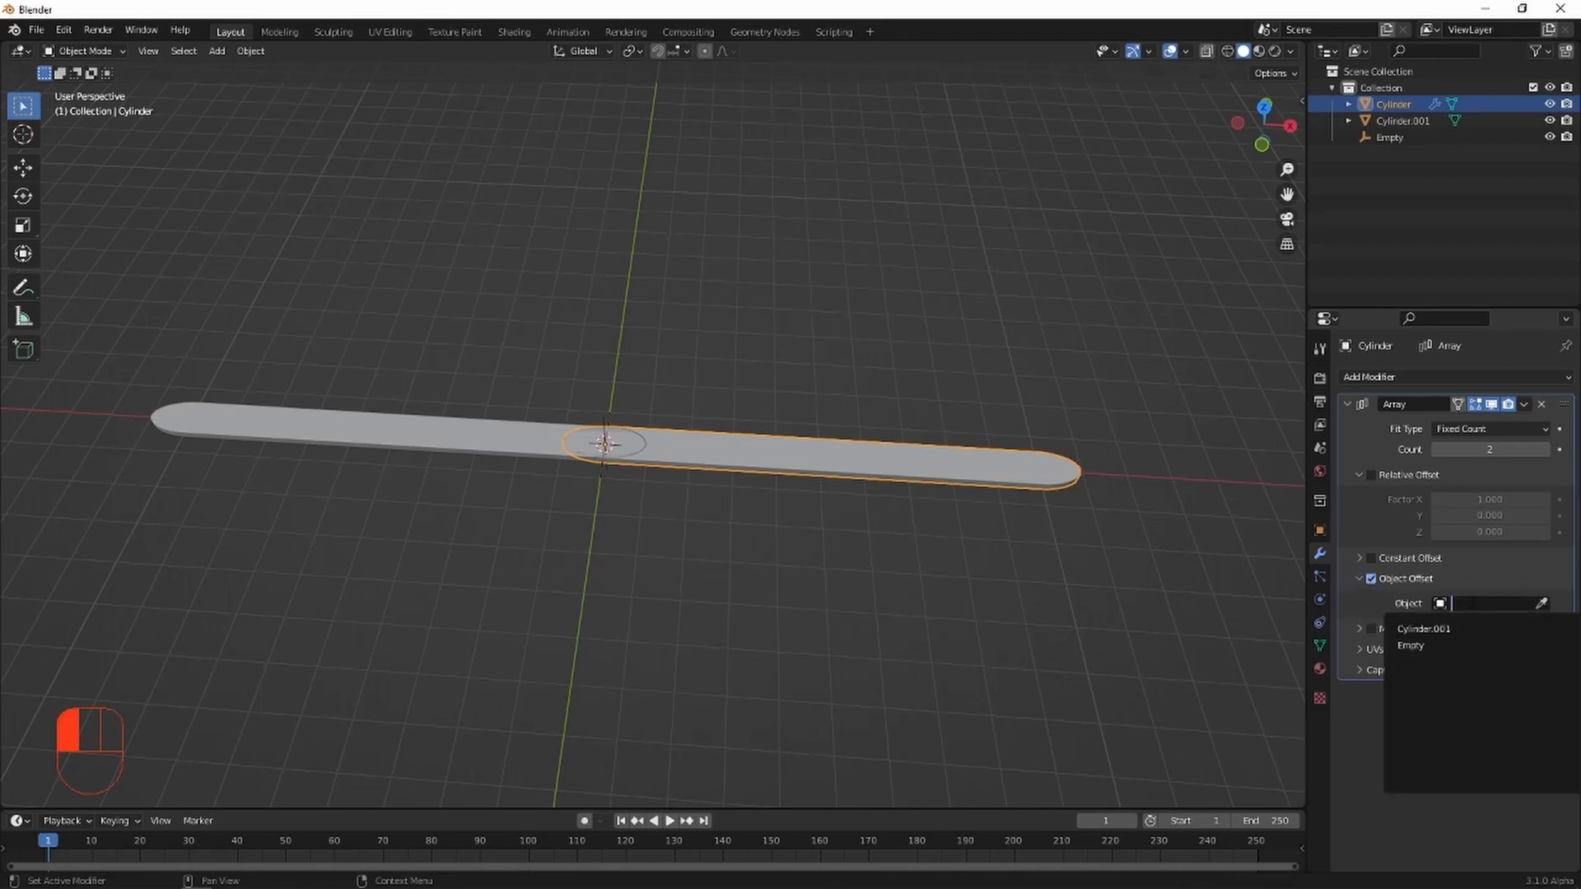
pyautogui.click(1452, 645)
pyautogui.click(1486, 450)
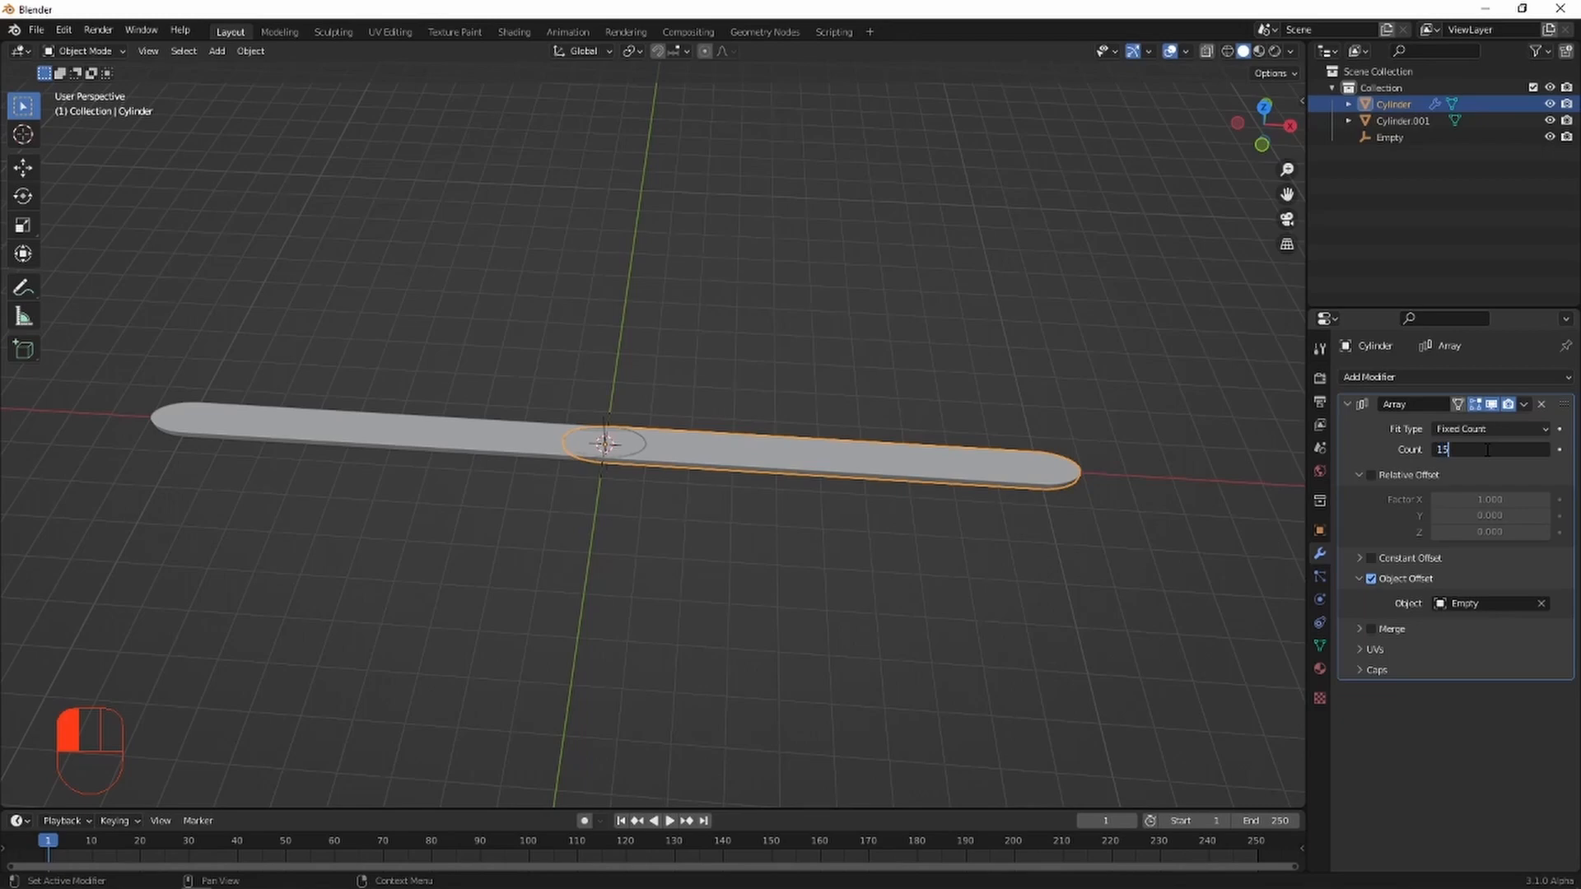
pyautogui.write('15')
pyautogui.press('Return')
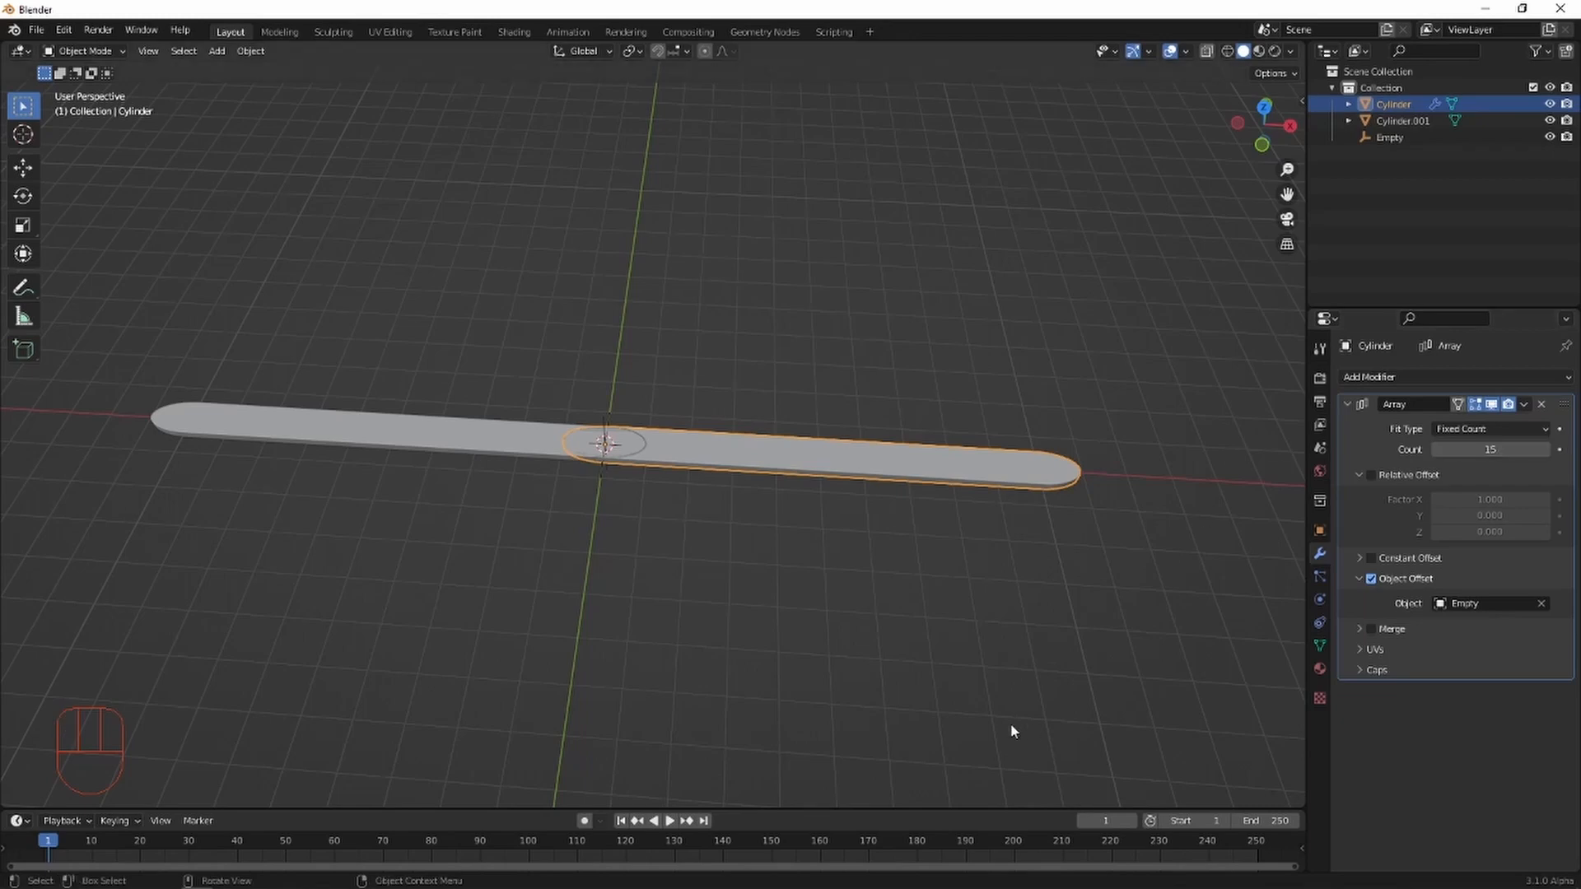
# In front view, raise the empty about 0.65 m along Z to stack the arrayed bars vertically with gaps.
pyautogui.moveTo(1013, 733); pyautogui.dragTo(848, 598, button='middle')
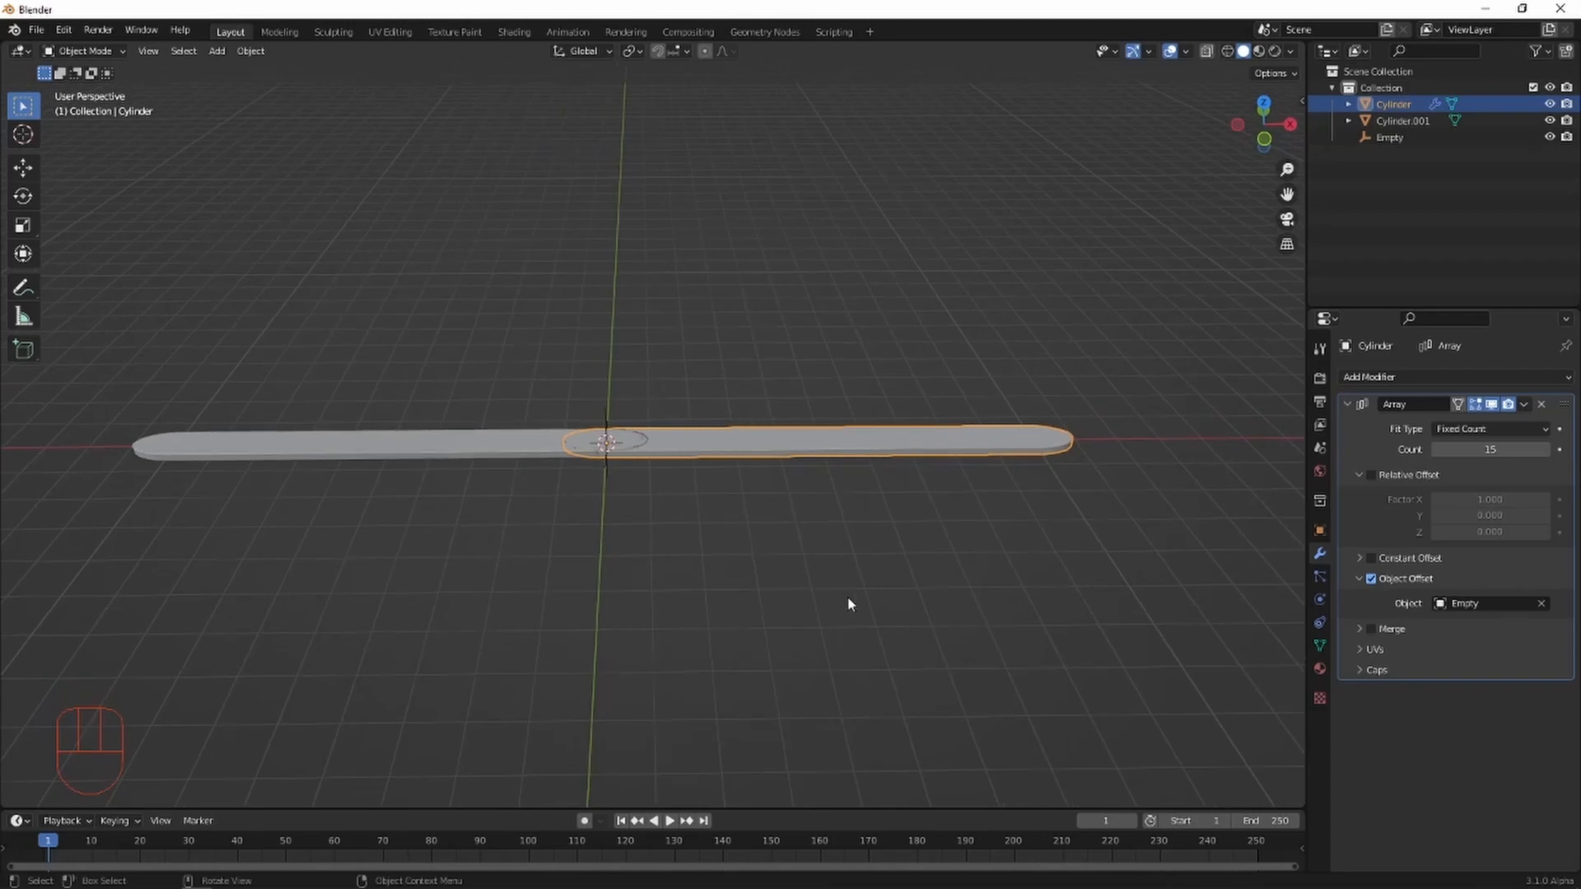
pyautogui.click(605, 426)
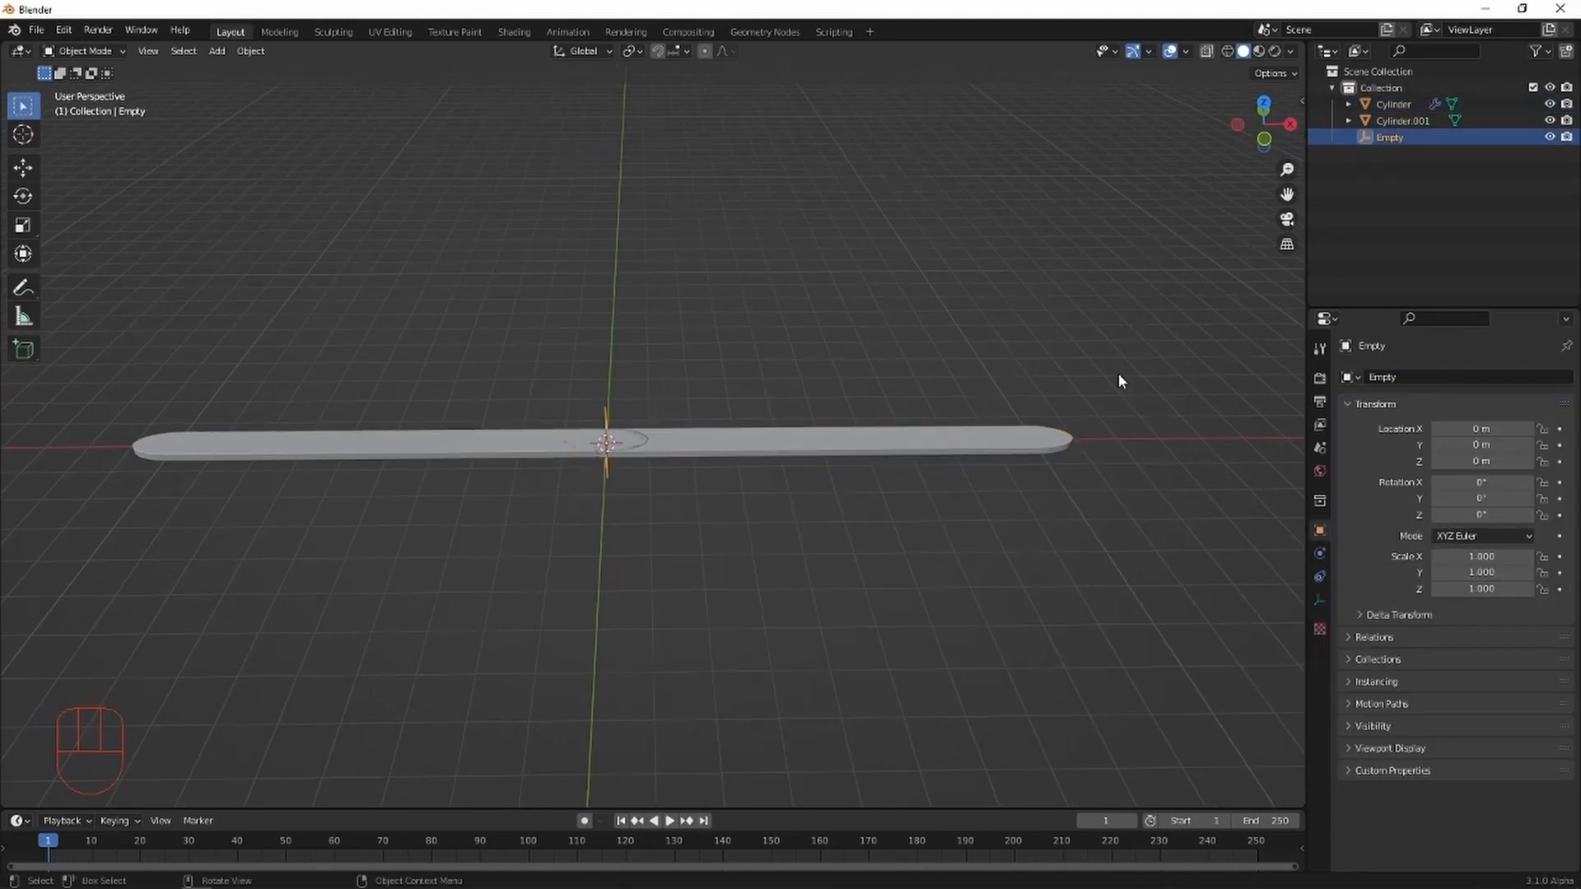
pyautogui.press('g')
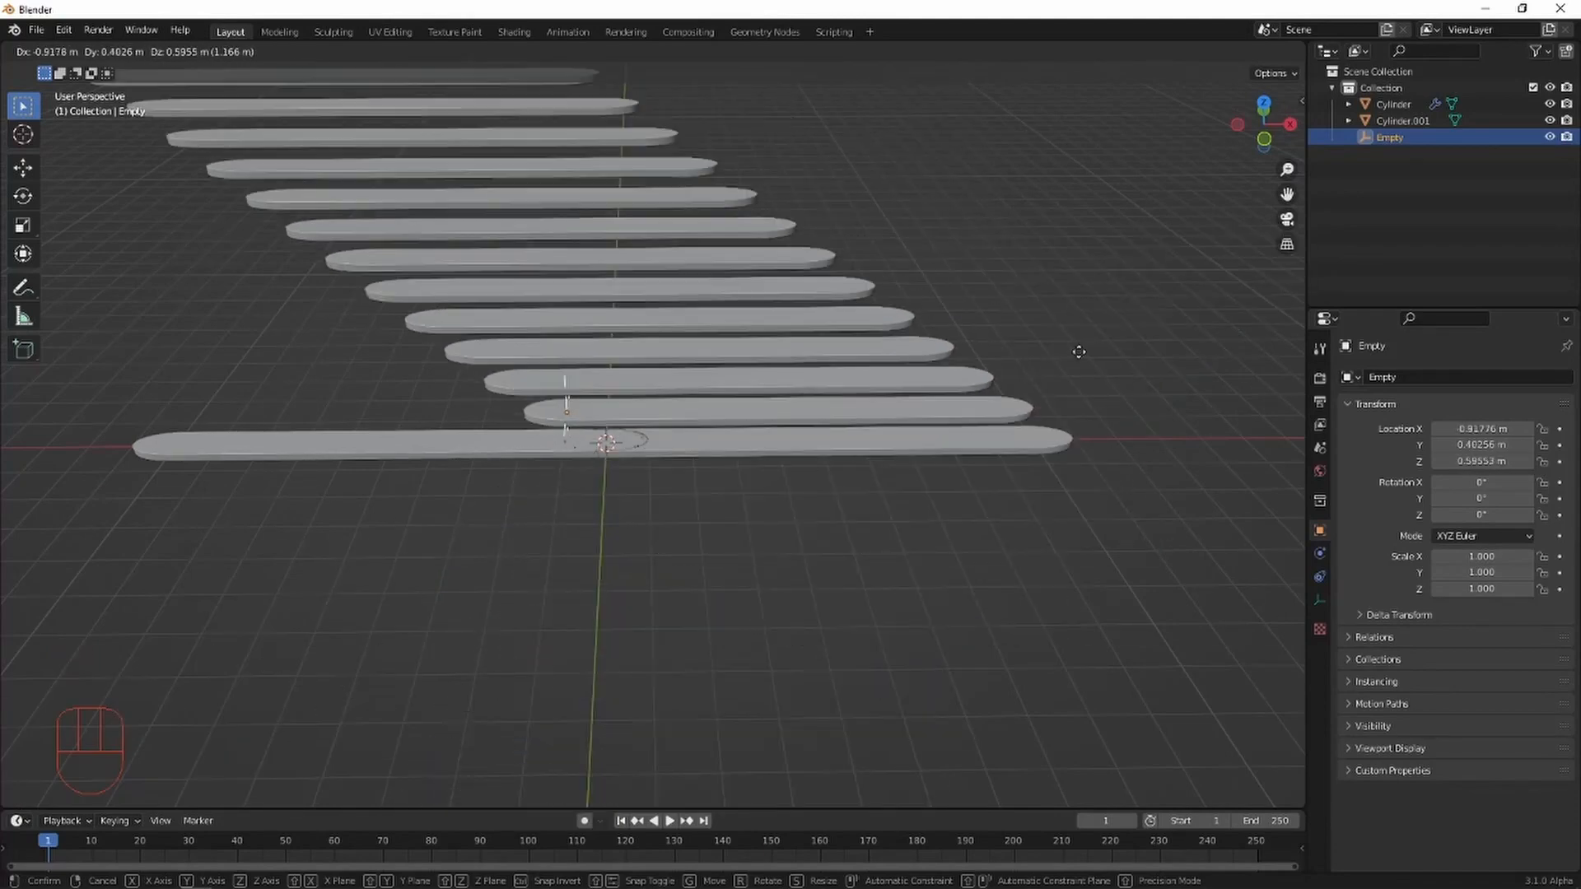
pyautogui.rightClick(1134, 331)
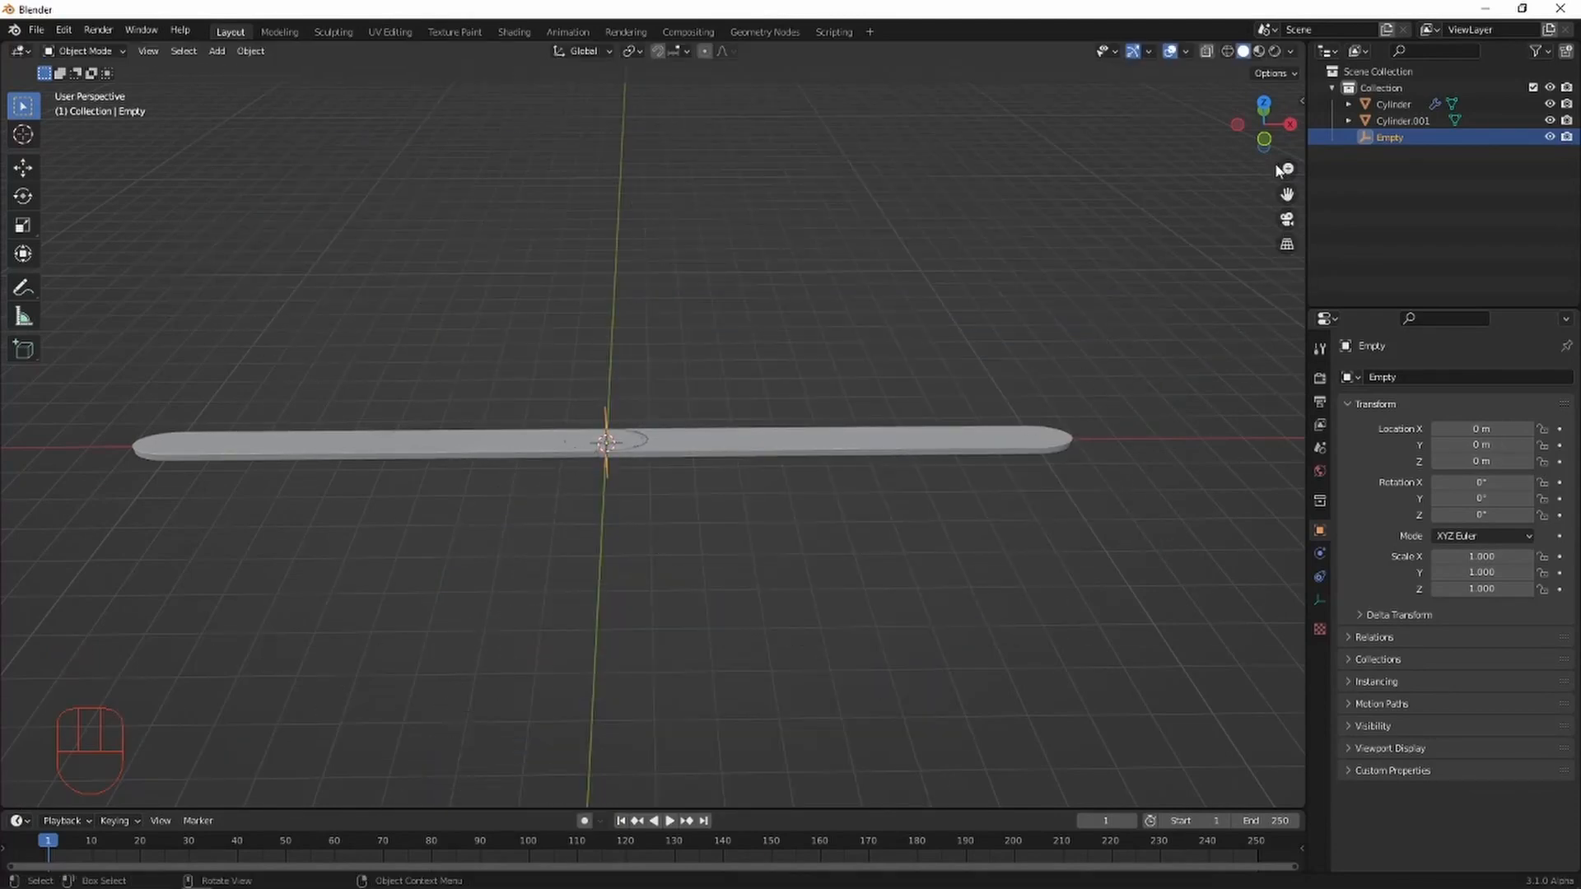
pyautogui.click(1266, 140)
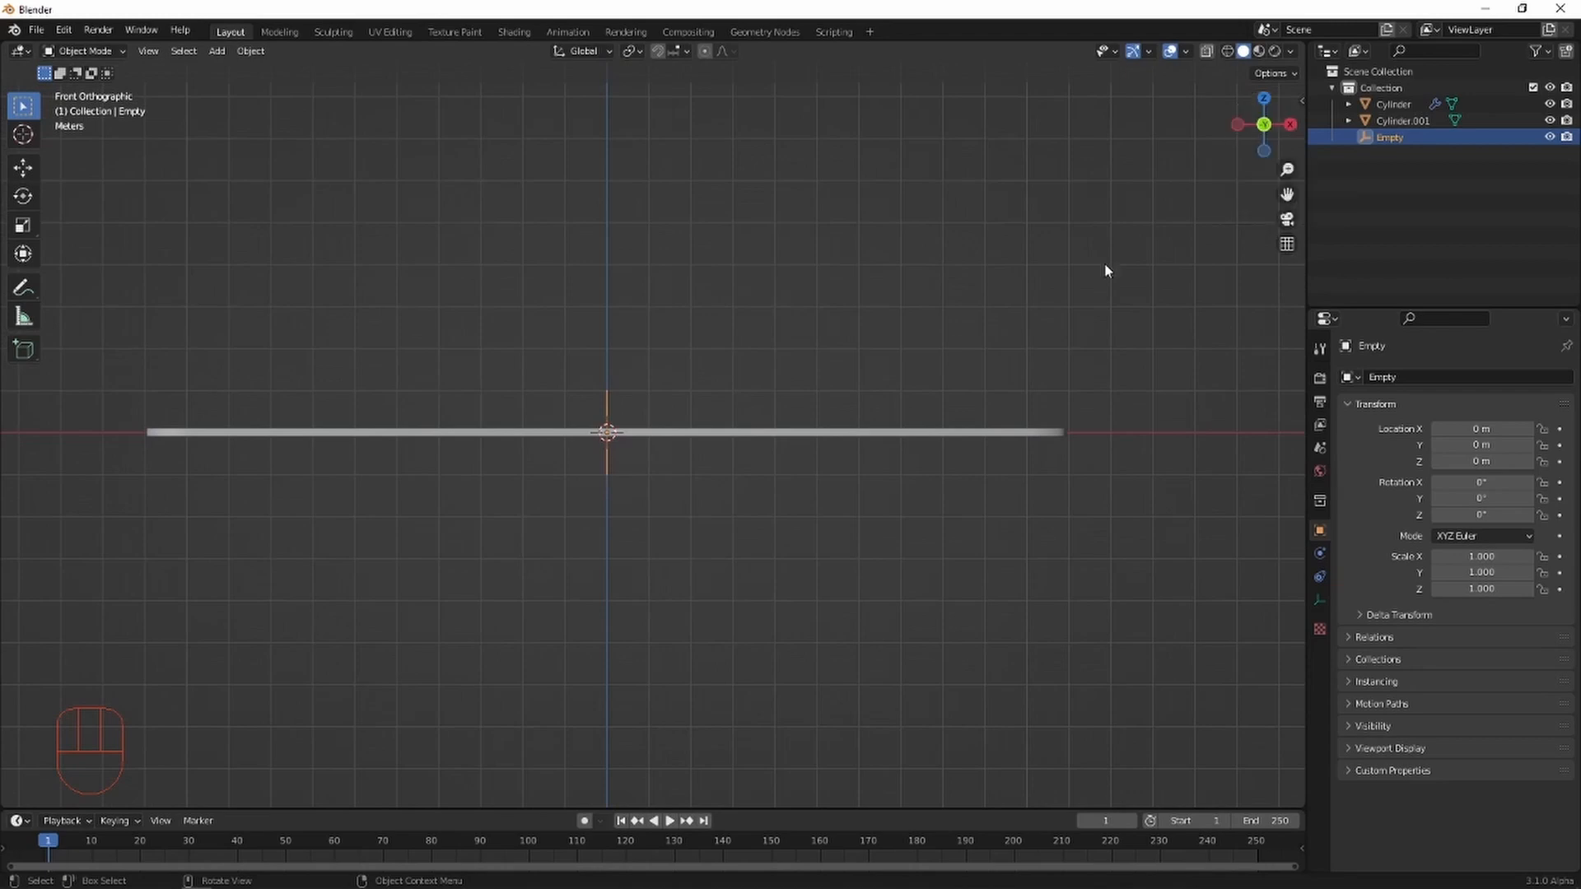
pyautogui.keyDown('shift'); pyautogui.moveTo(889, 514); pyautogui.dragTo(917, 590, button='middle'); pyautogui.keyUp('shift')
pyautogui.press('g')
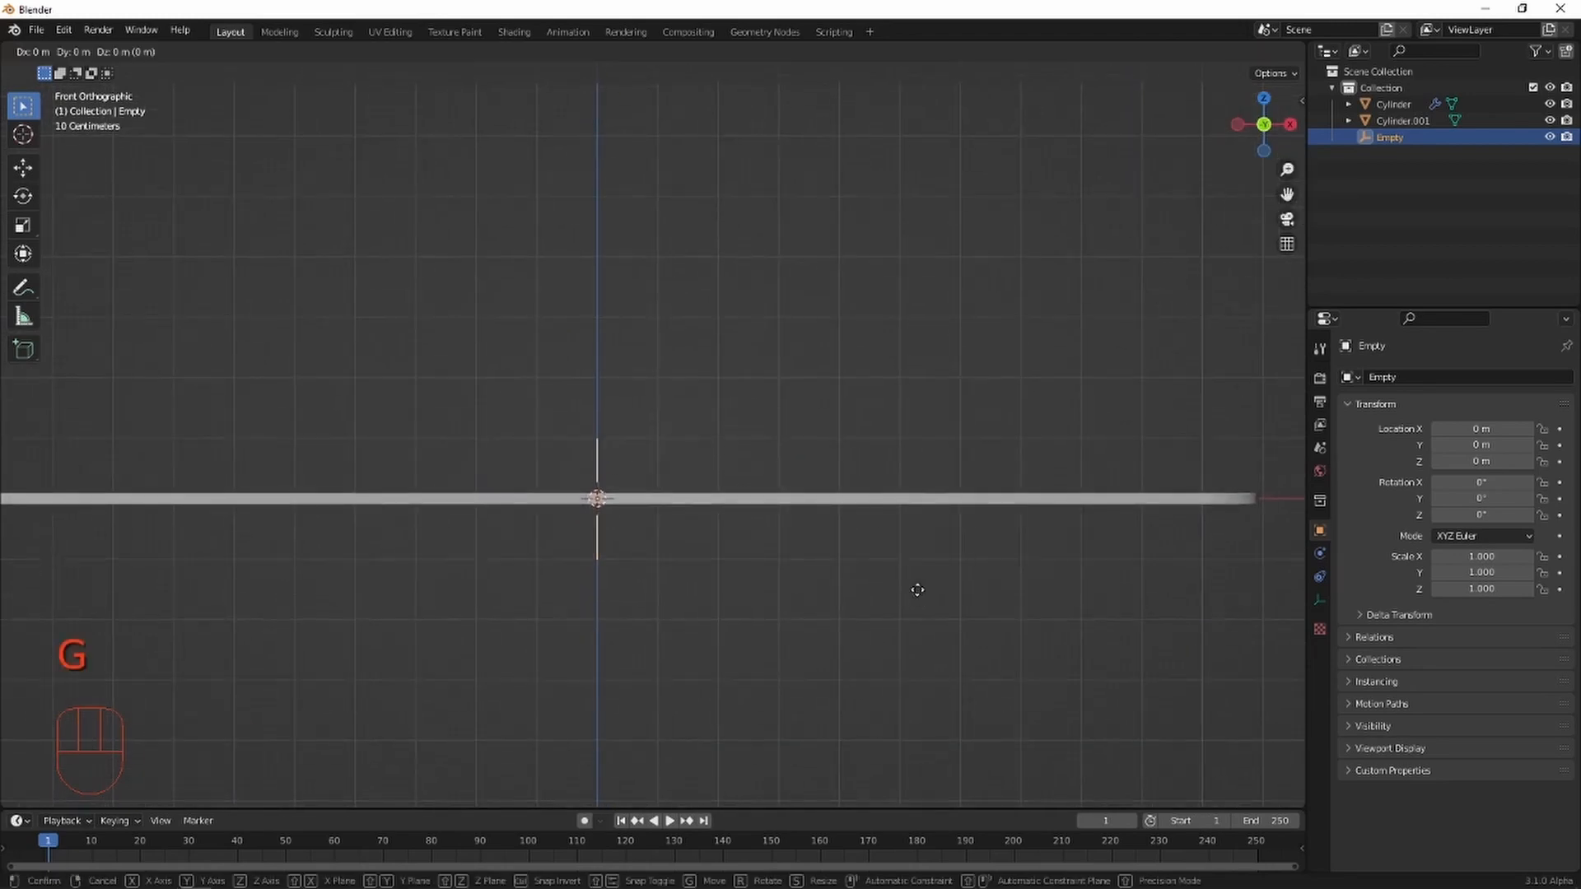
pyautogui.press('z')
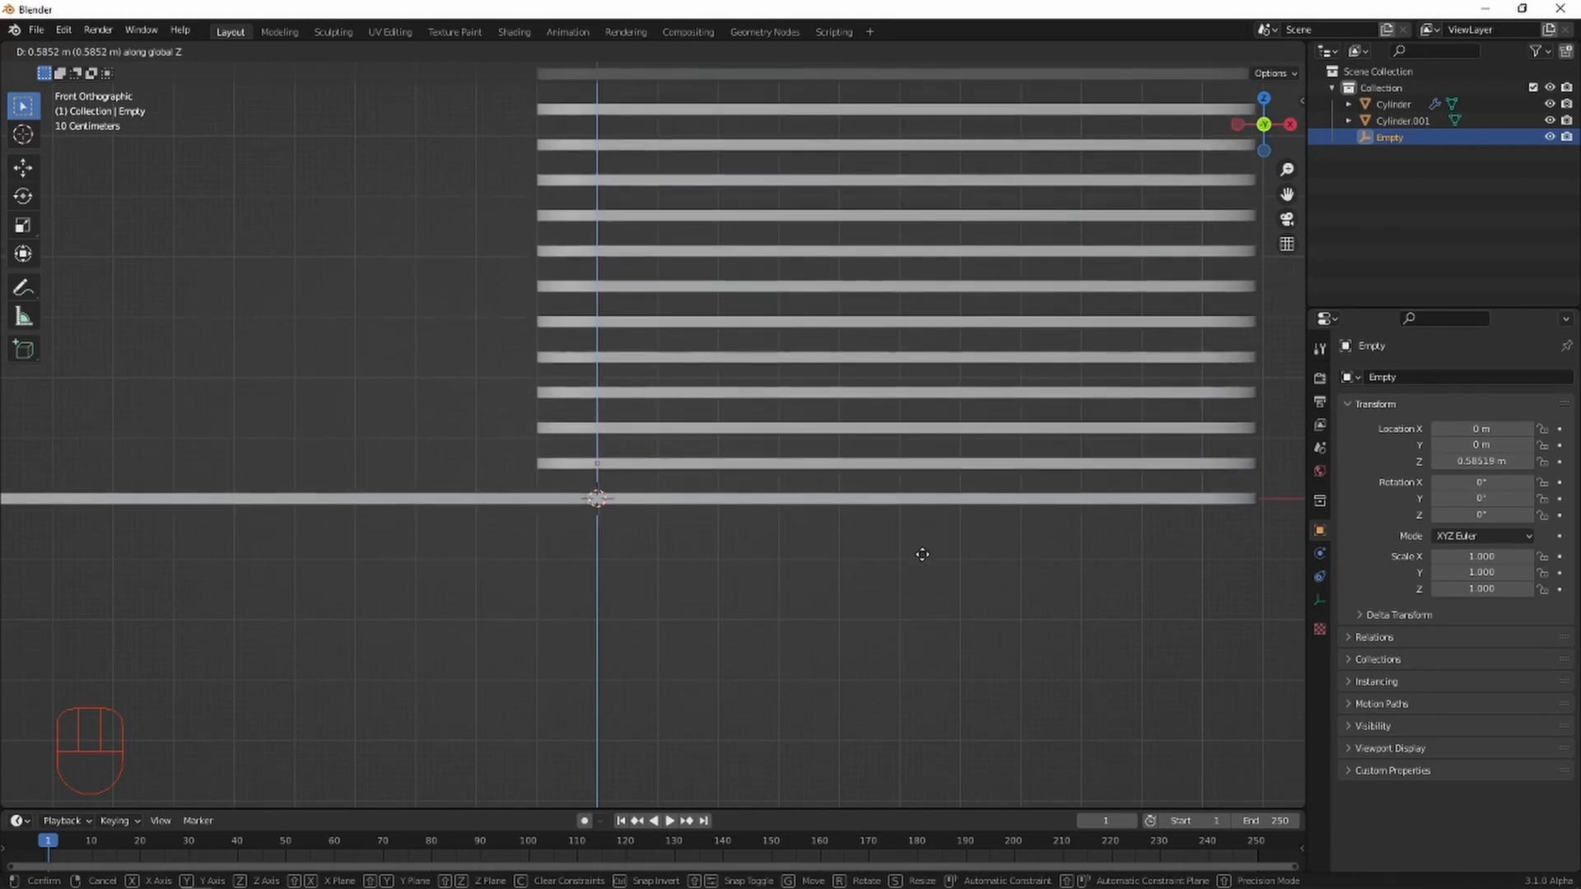
pyautogui.click(924, 550)
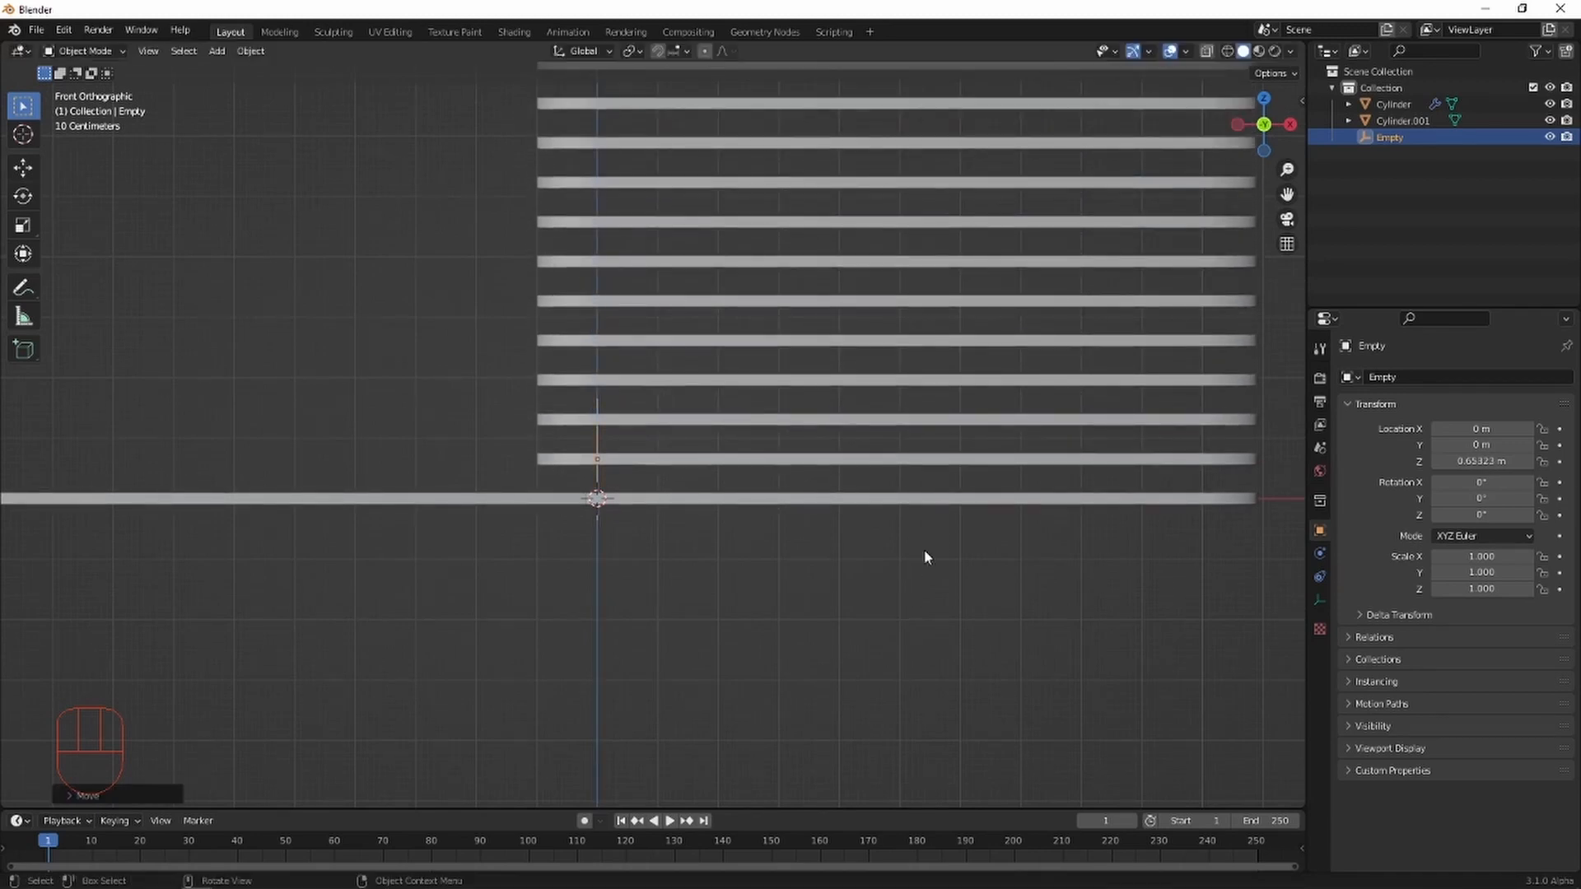
# Scale the empty to 0.9 along the X axis to taper the arrayed bars, and switch to top view.
pyautogui.scroll(-4, 922, 545)
pyautogui.keyDown('shift'); pyautogui.moveTo(919, 540); pyautogui.dragTo(913, 590, button='middle'); pyautogui.keyUp('shift')
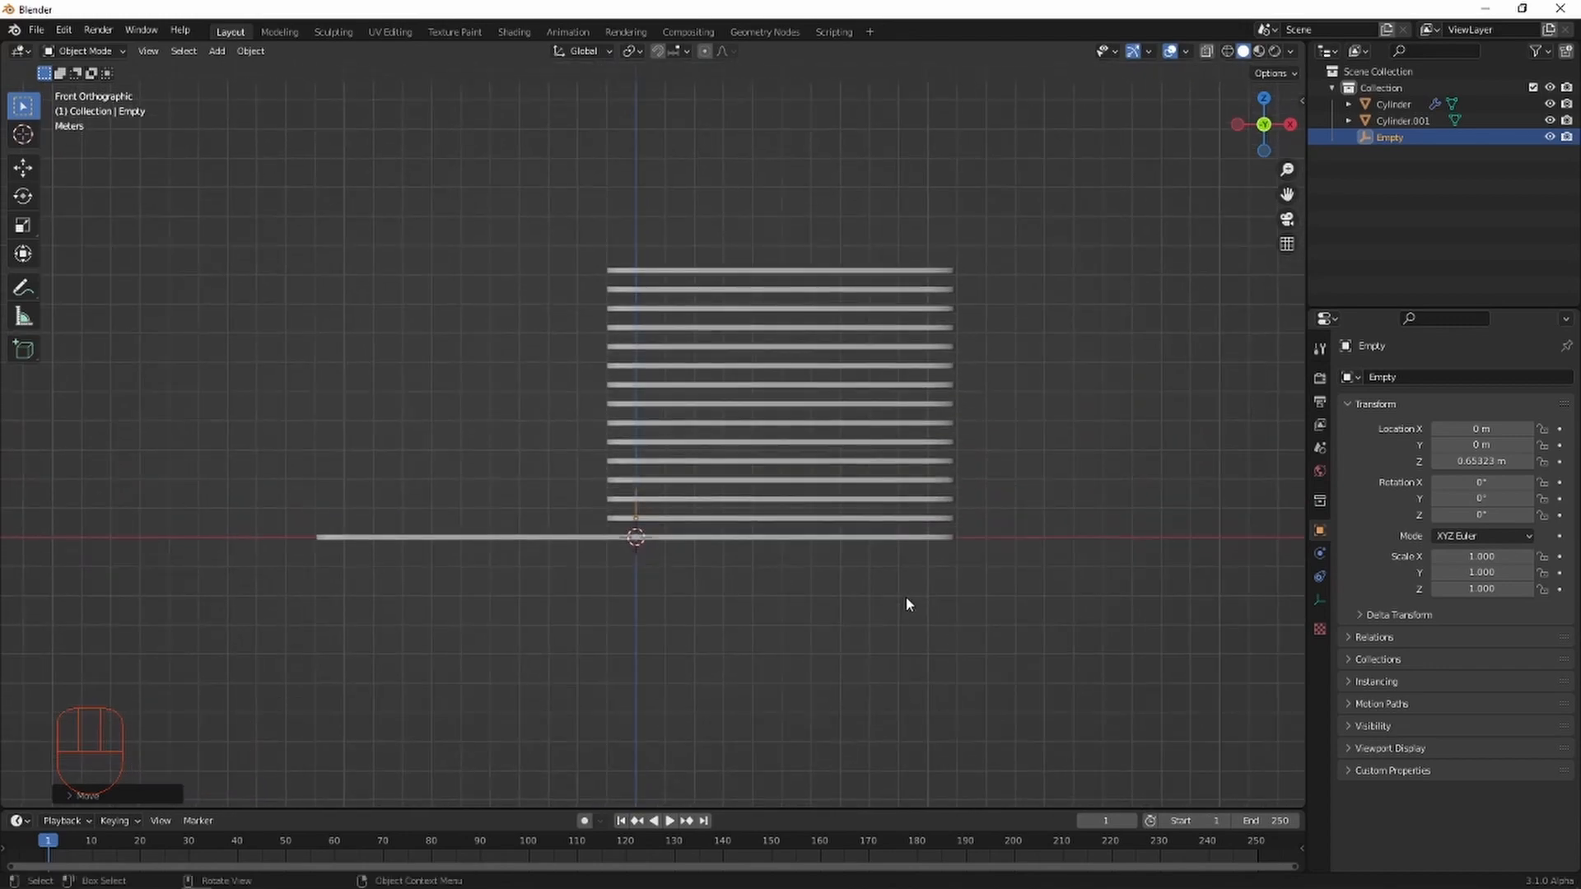
pyautogui.scroll(3, 909, 604)
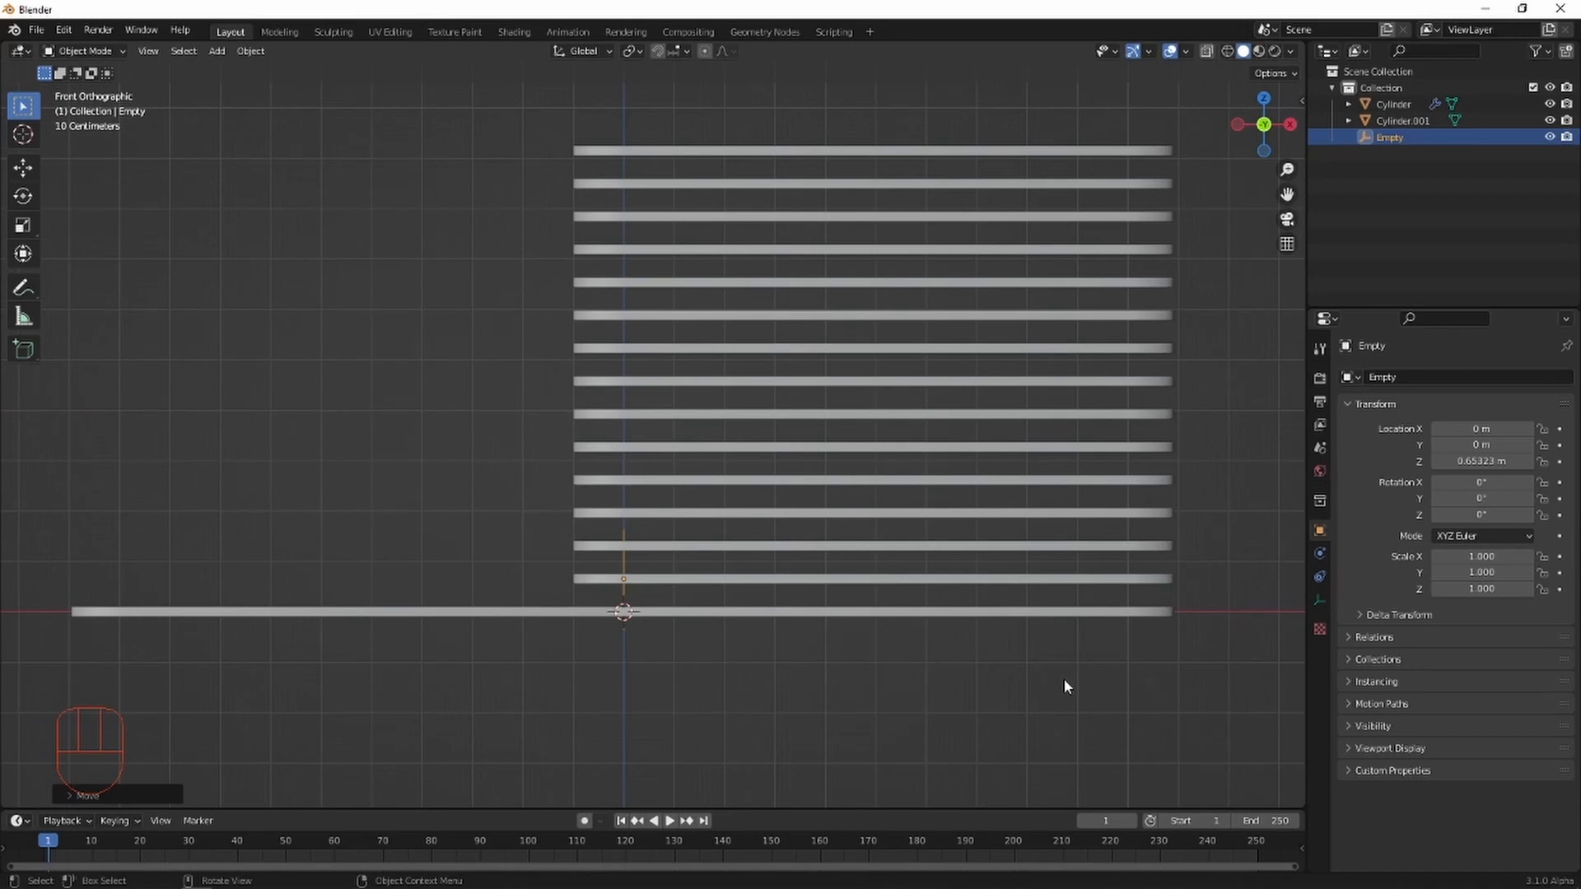
pyautogui.press('s')
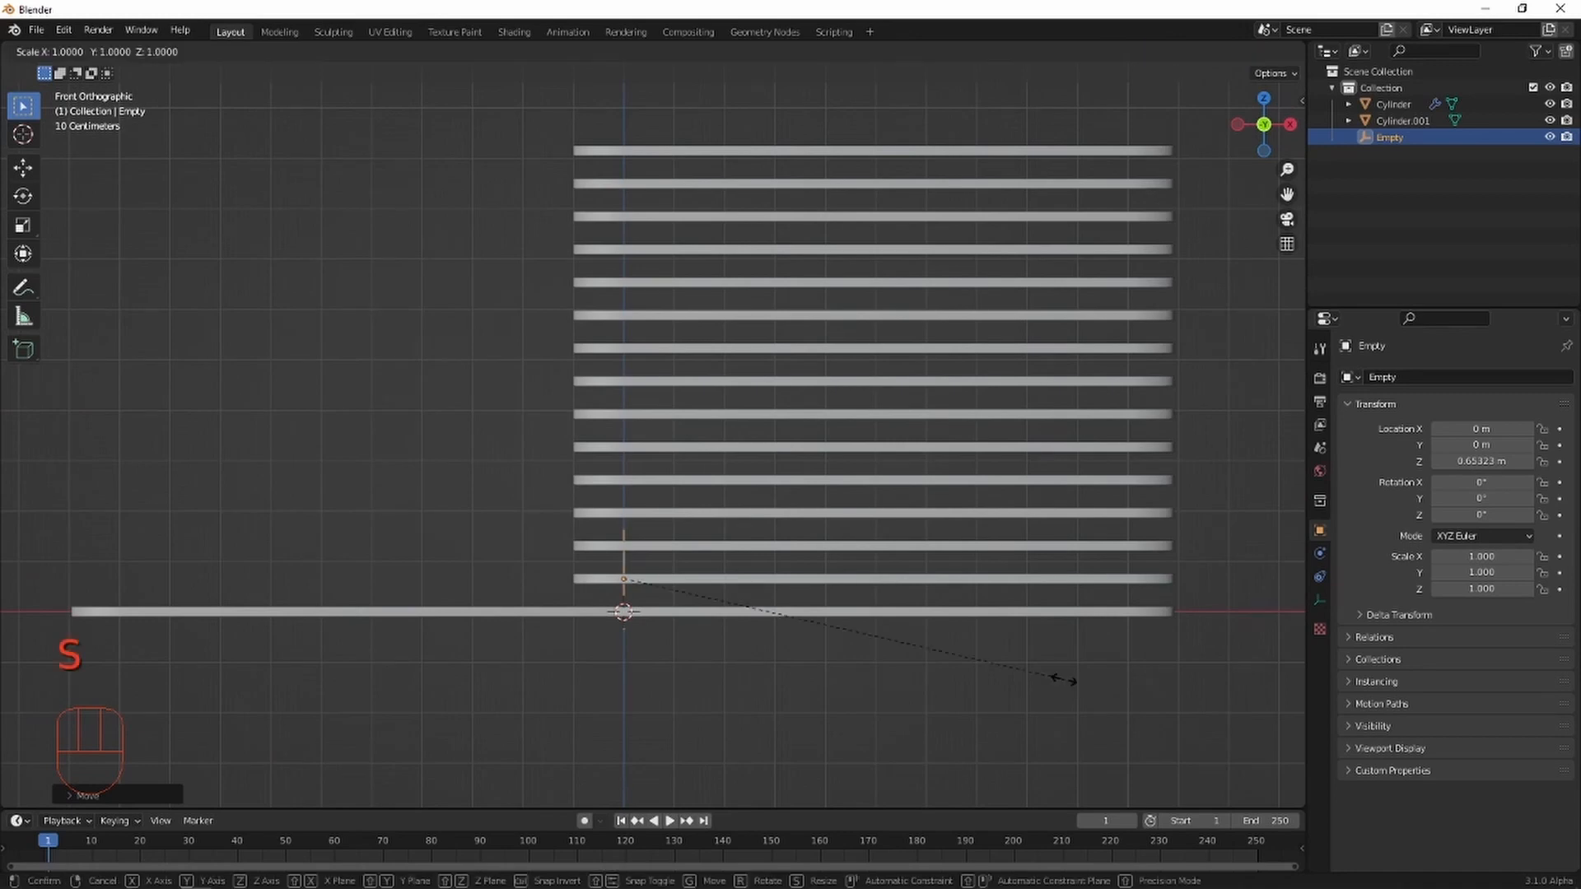
pyautogui.press('x')
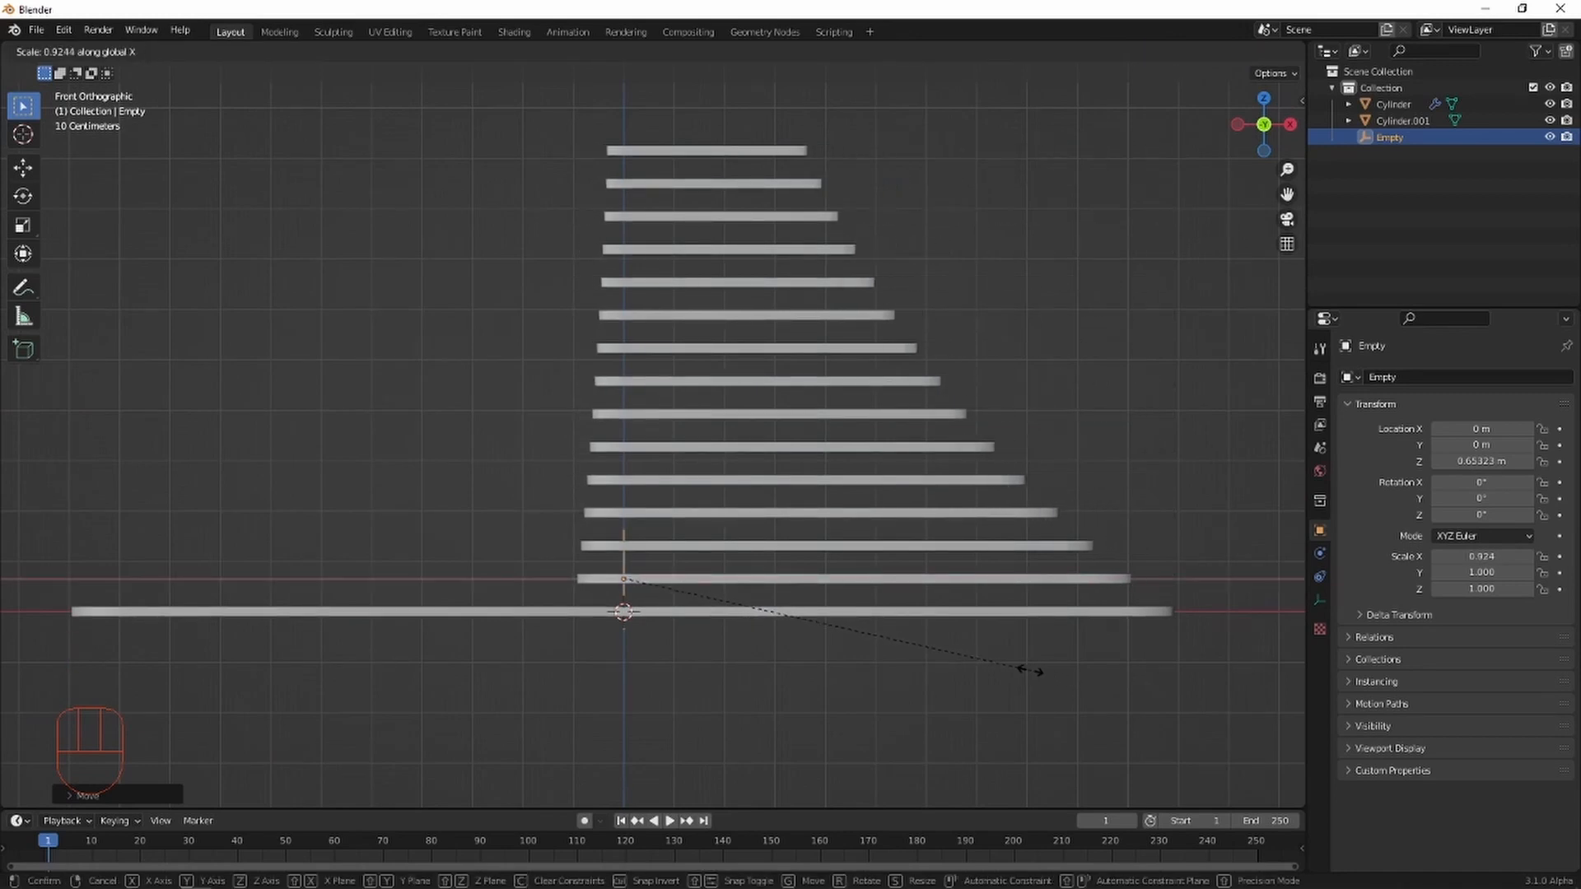
pyautogui.press('ctrl')
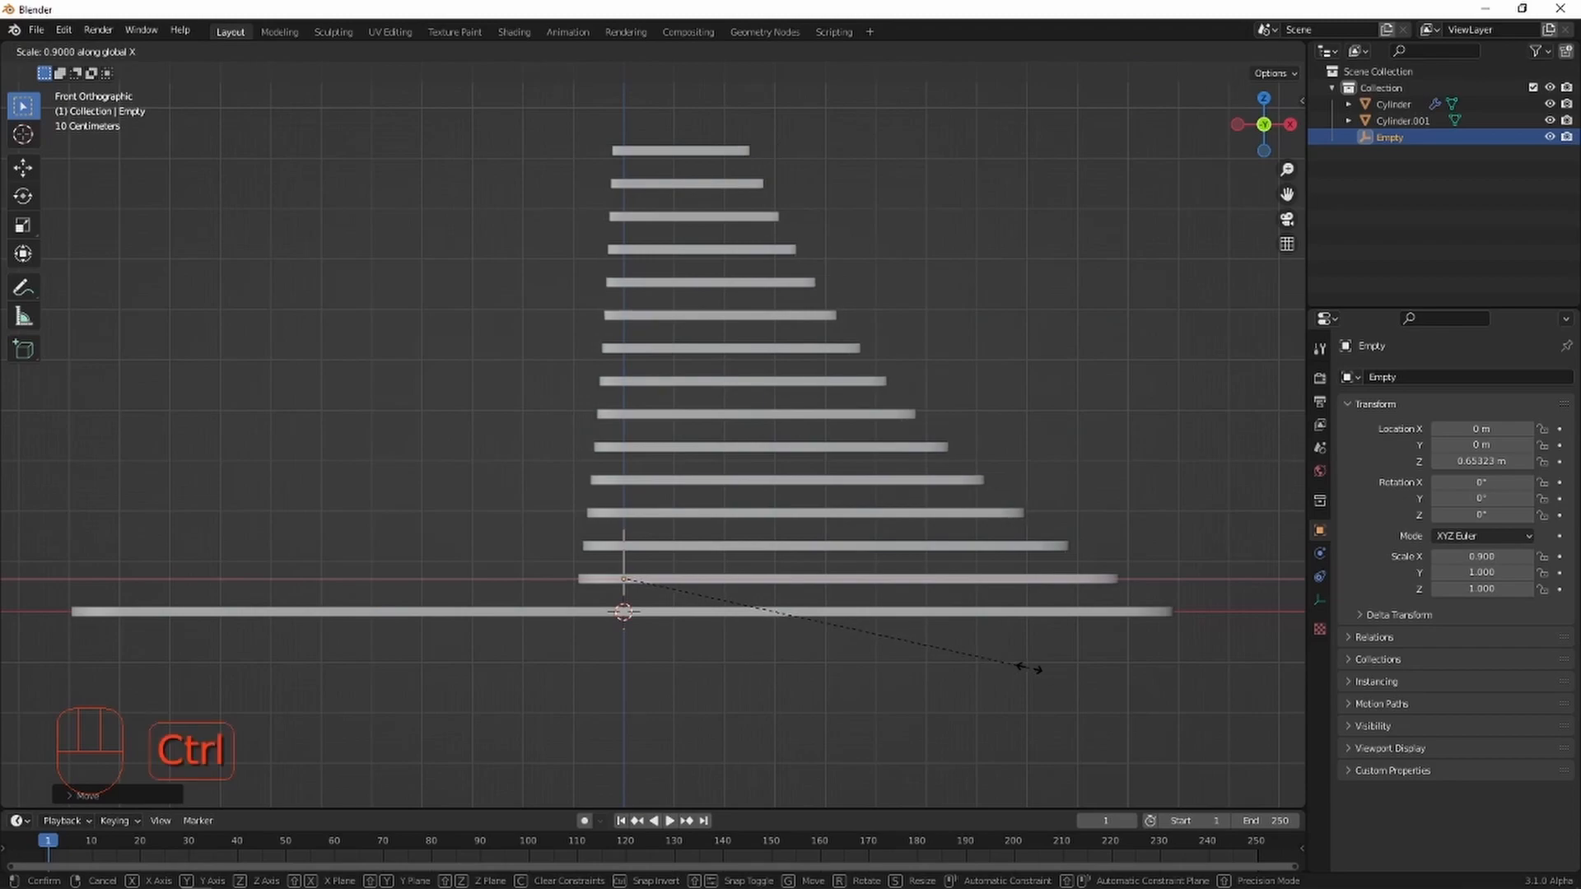
pyautogui.click(1028, 668)
pyautogui.moveTo(1026, 659); pyautogui.dragTo(722, 654, button='middle')
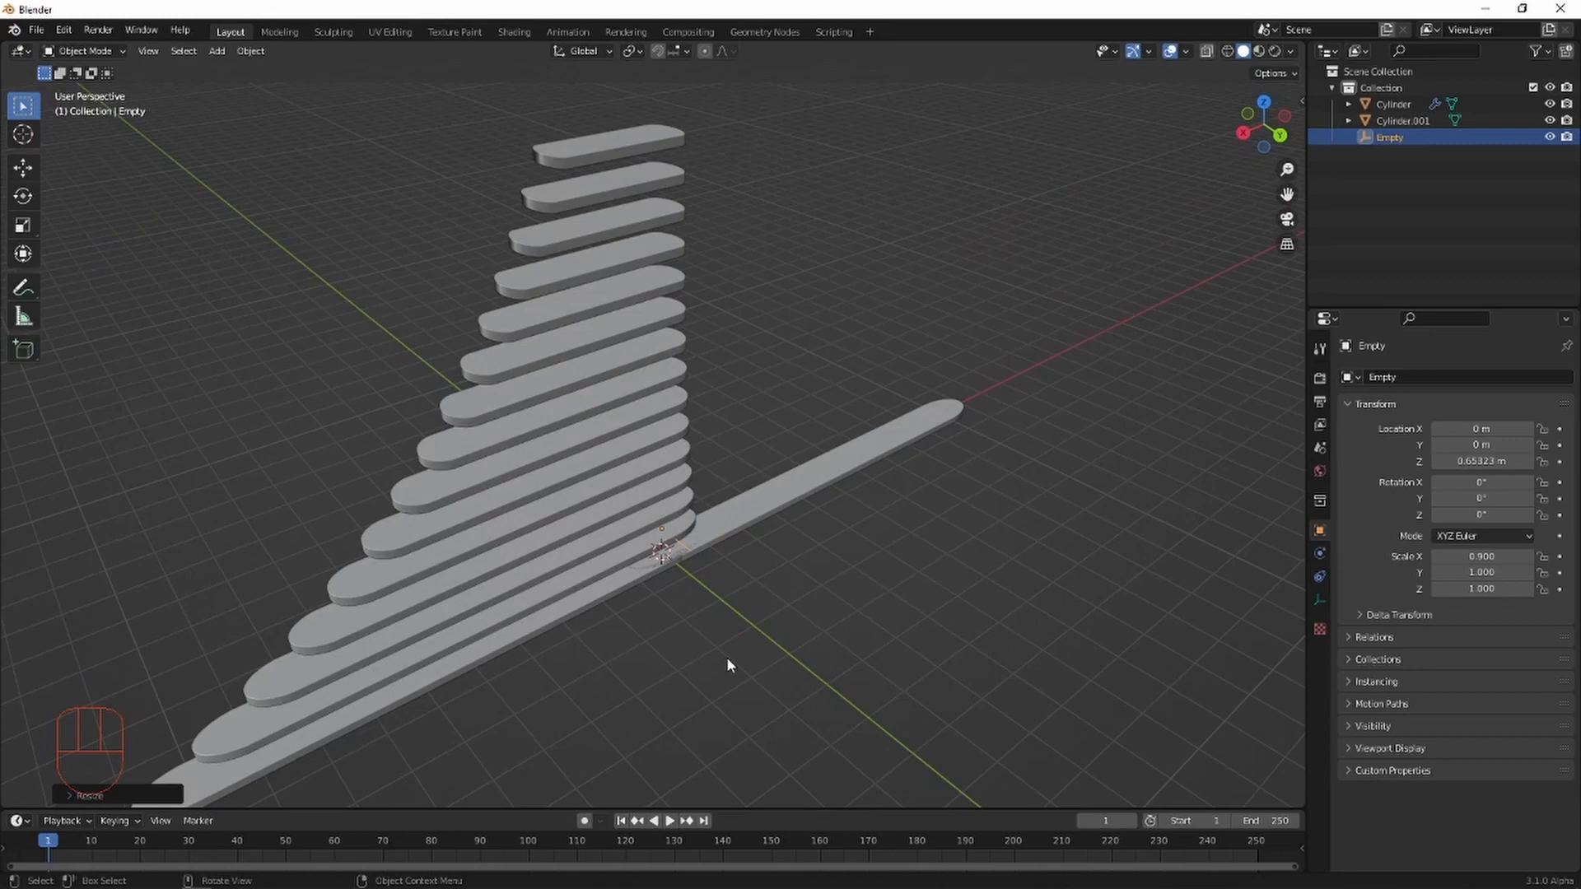
pyautogui.moveTo(726, 664); pyautogui.dragTo(1180, 240, button='middle')
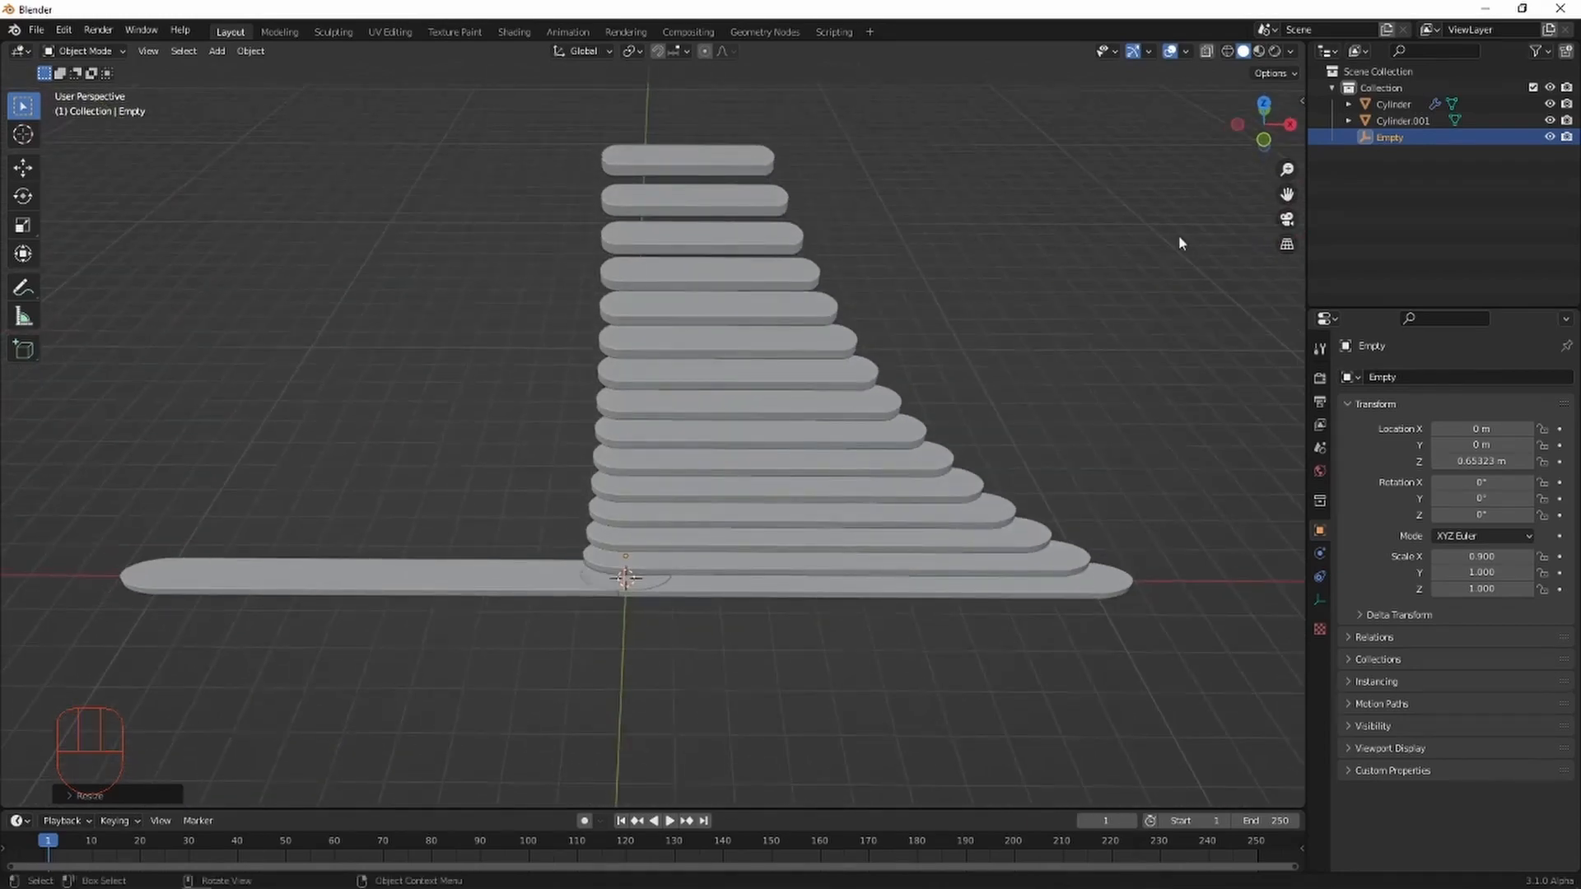
pyautogui.click(1264, 106)
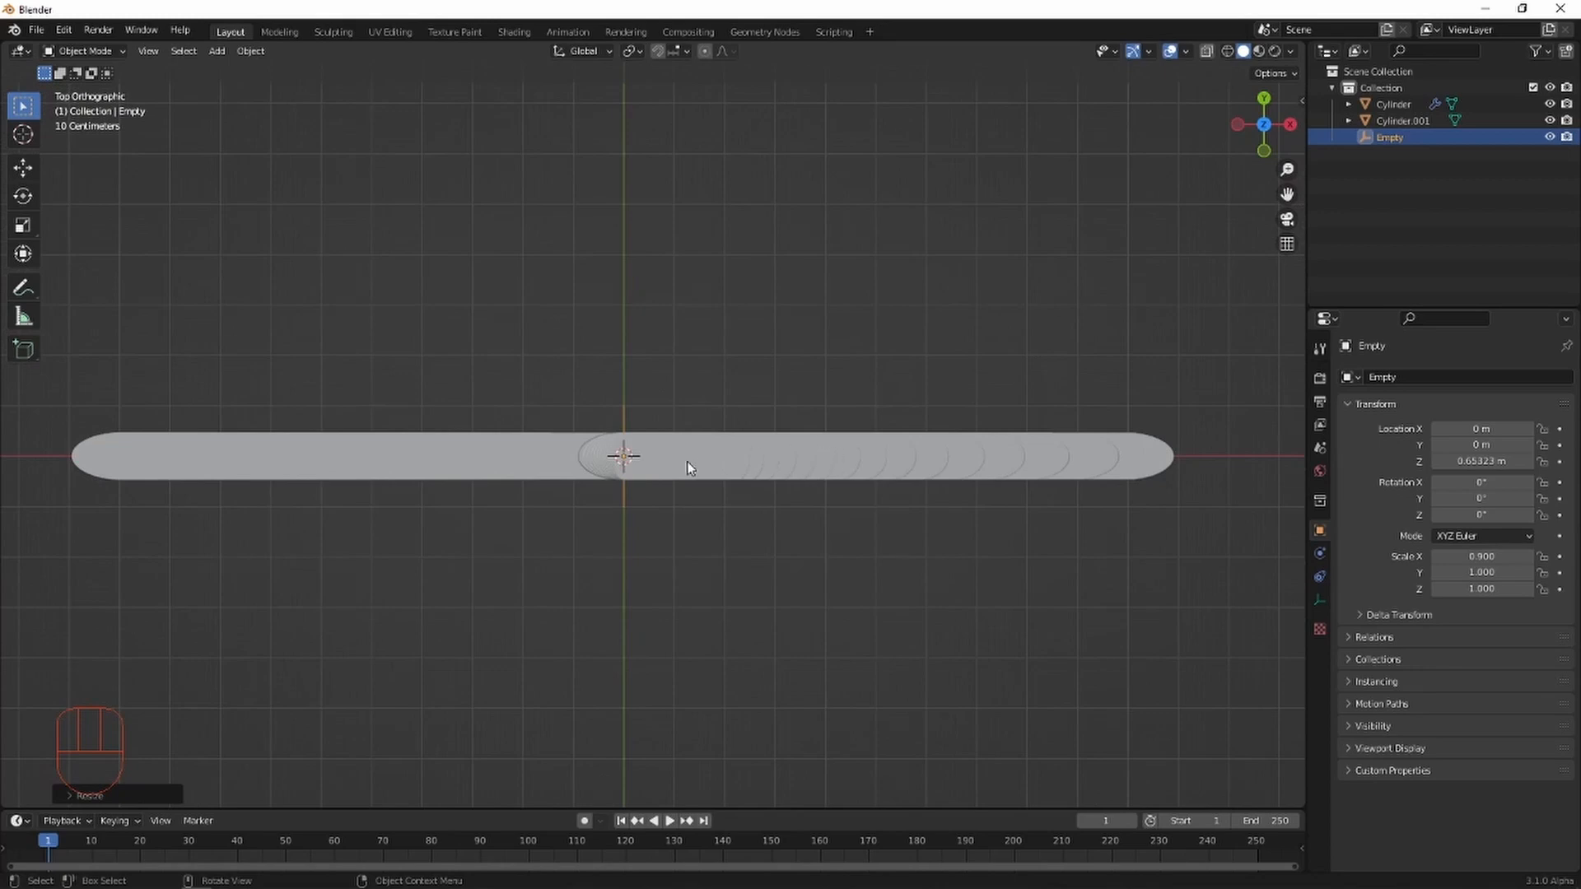
# Annotate two curved clockwise arrows, one above and one below the bars, to show the rotation direction.
pyautogui.click(37, 290)
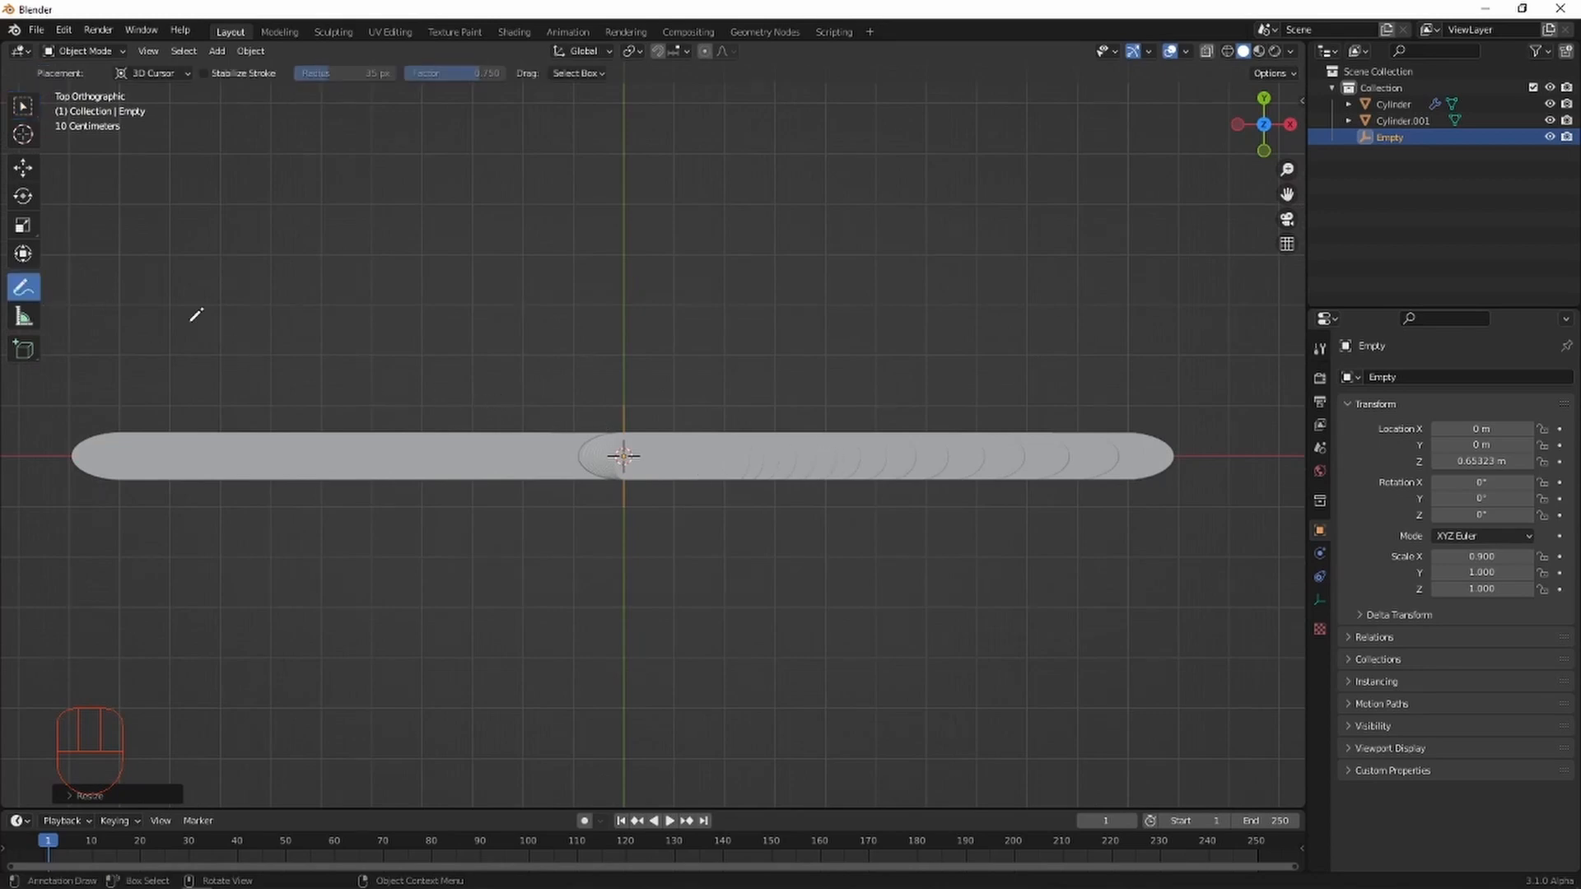
pyautogui.moveTo(463, 379); pyautogui.dragTo(492, 360)
pyautogui.moveTo(778, 368); pyautogui.dragTo(797, 356)
pyautogui.moveTo(970, 540); pyautogui.dragTo(718, 650)
pyautogui.moveTo(782, 615); pyautogui.dragTo(700, 641)
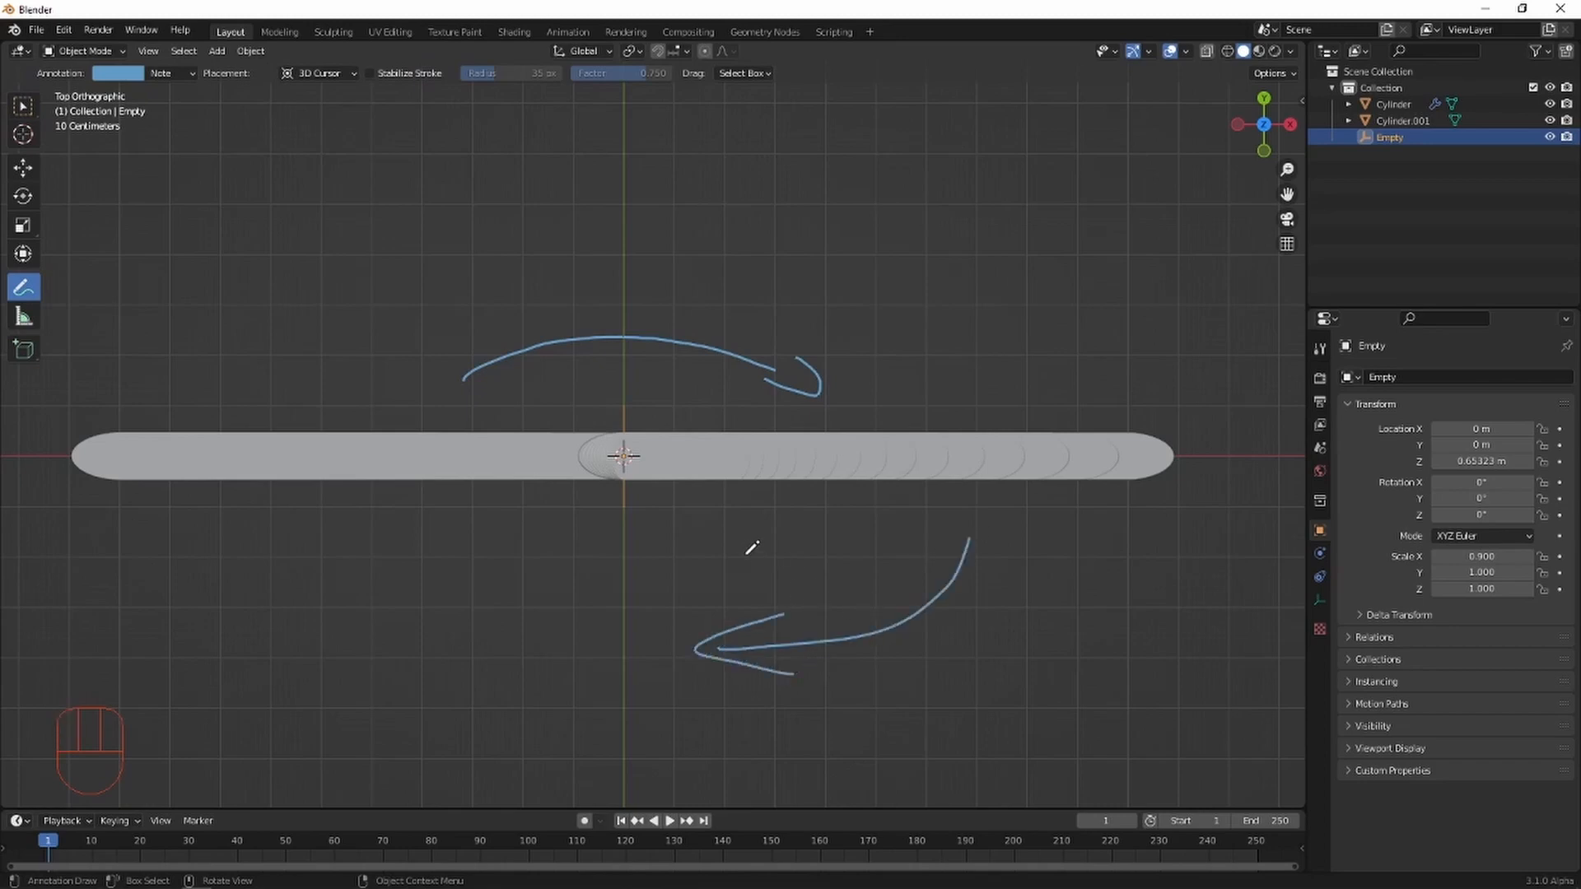
# Undo the clockwise arrow annotations and return to the selection tool.
pyautogui.hotkey('ctrl', 'z')
pyautogui.hotkey('ctrl', 'z')
pyautogui.hotkey('ctrl', 'z')
pyautogui.hotkey('ctrl', 'z')
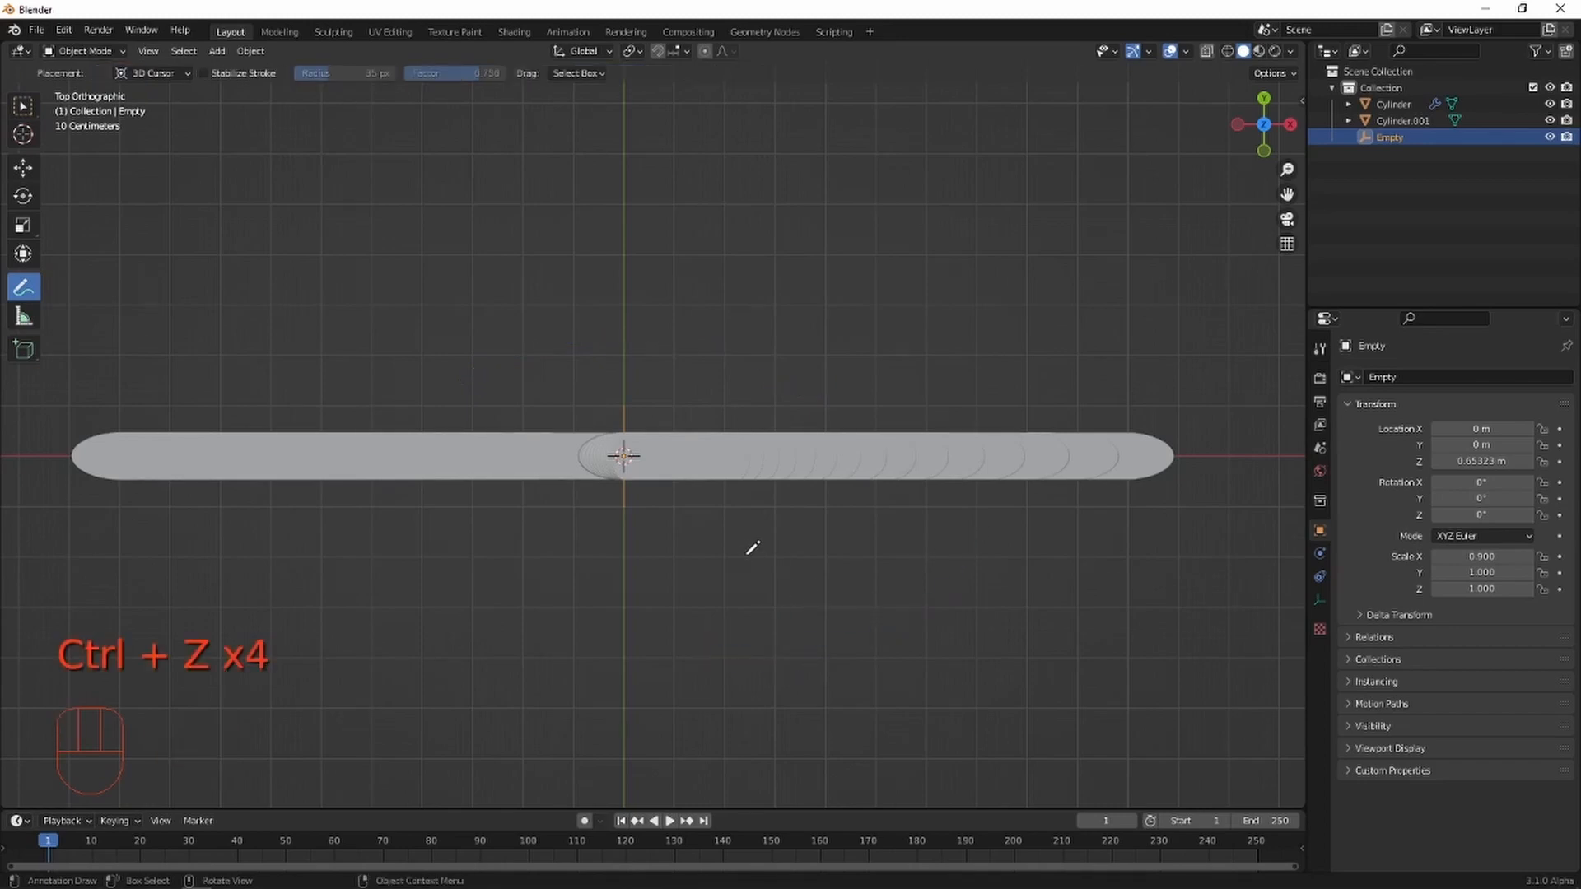
pyautogui.click(22, 114)
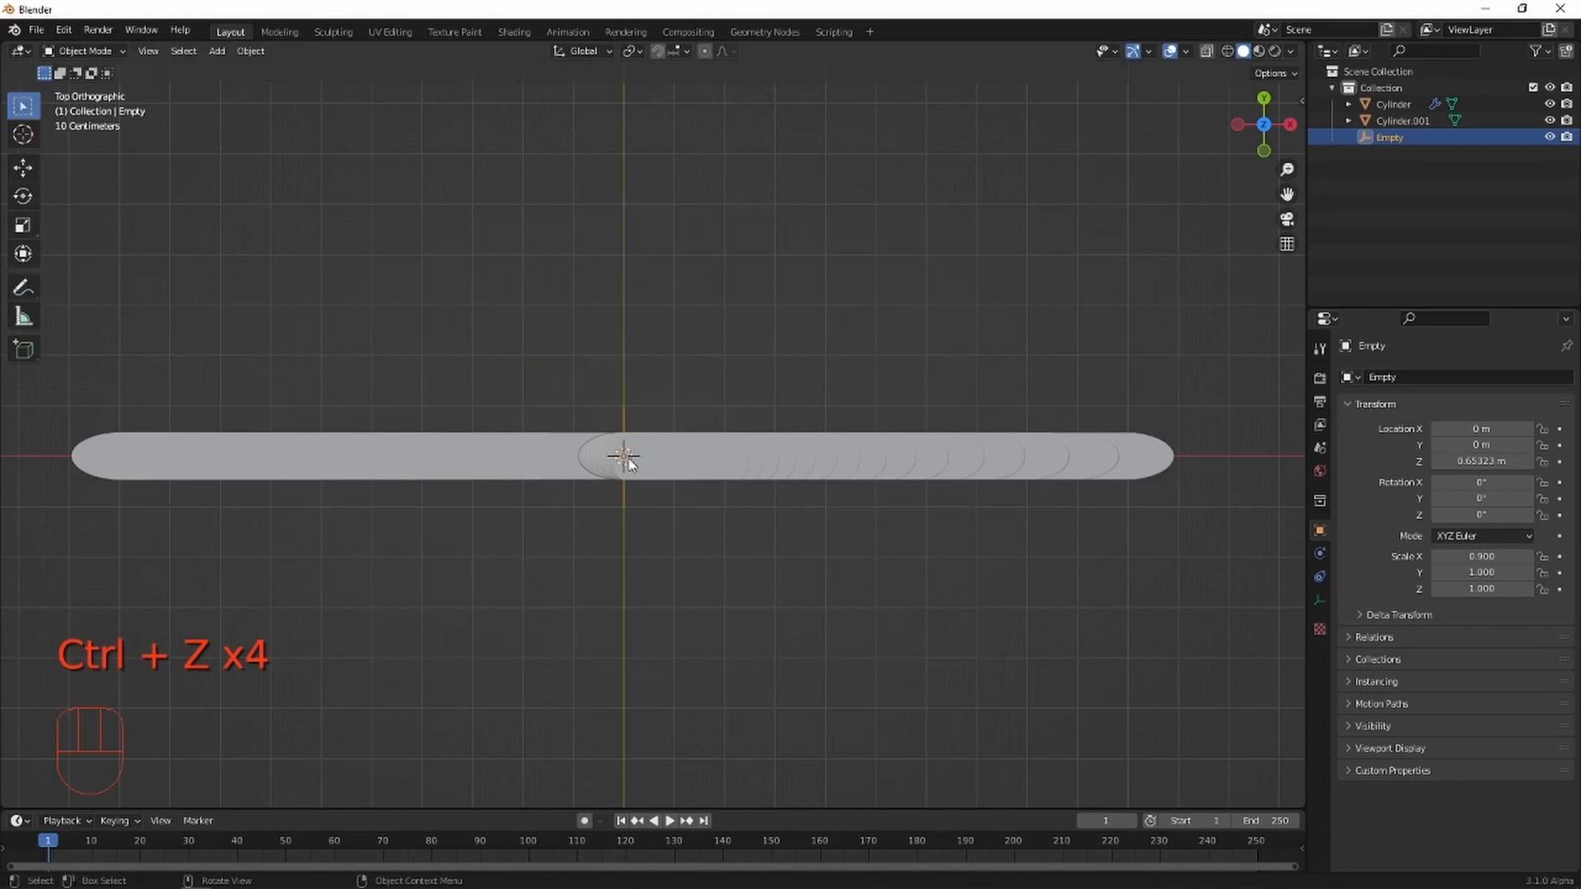
# Try rotating the empty 10° clockwise about Z with snapping, and undo the rotation.
pyautogui.press('r')
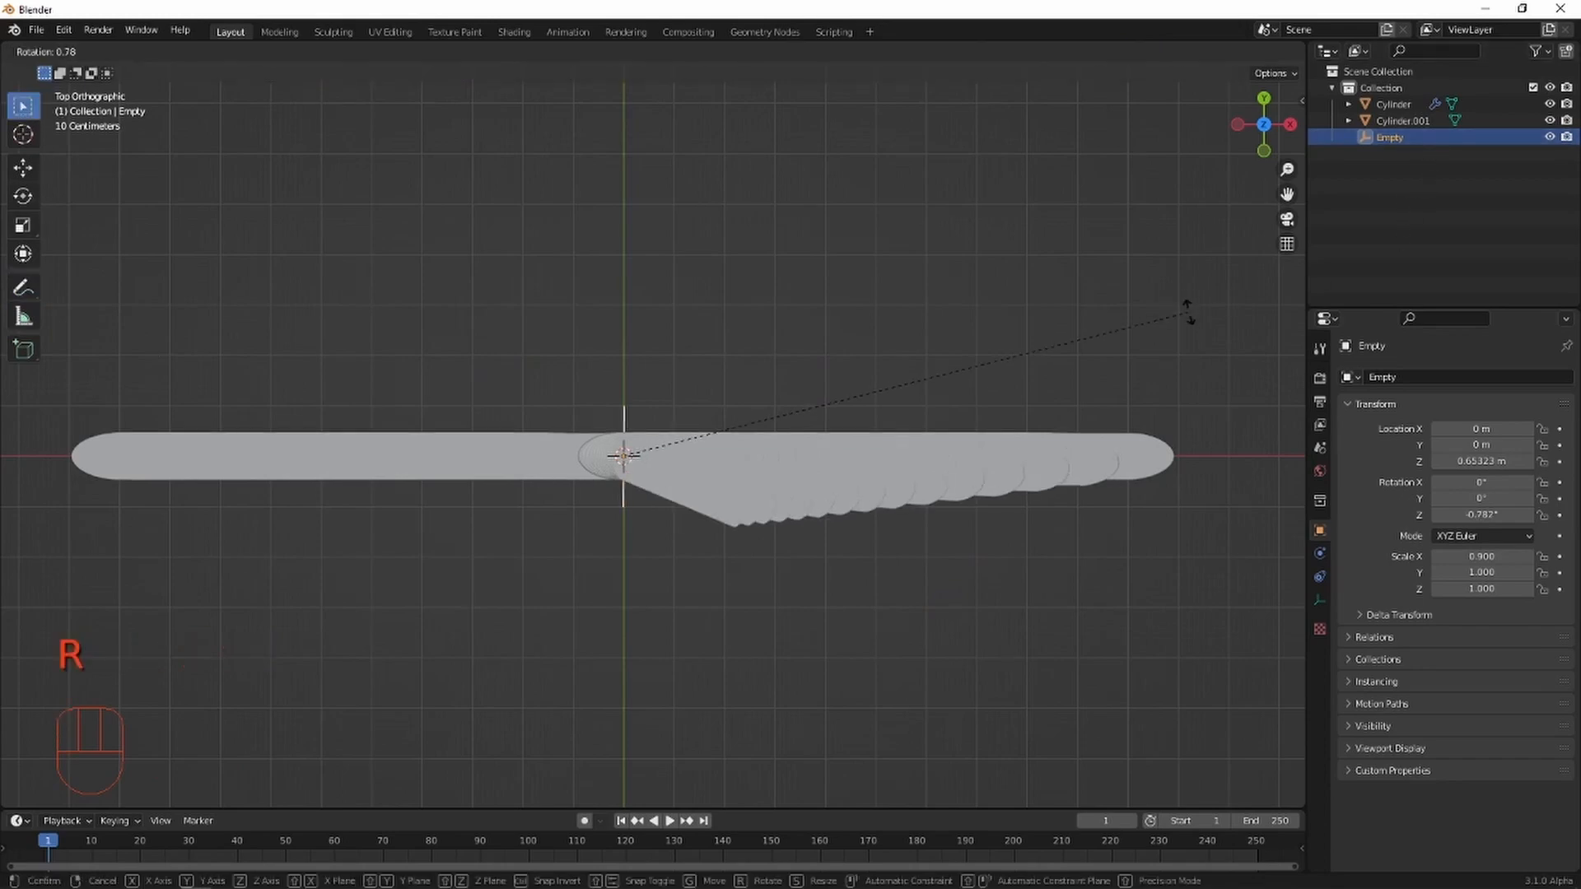
pyautogui.press('ctrl')
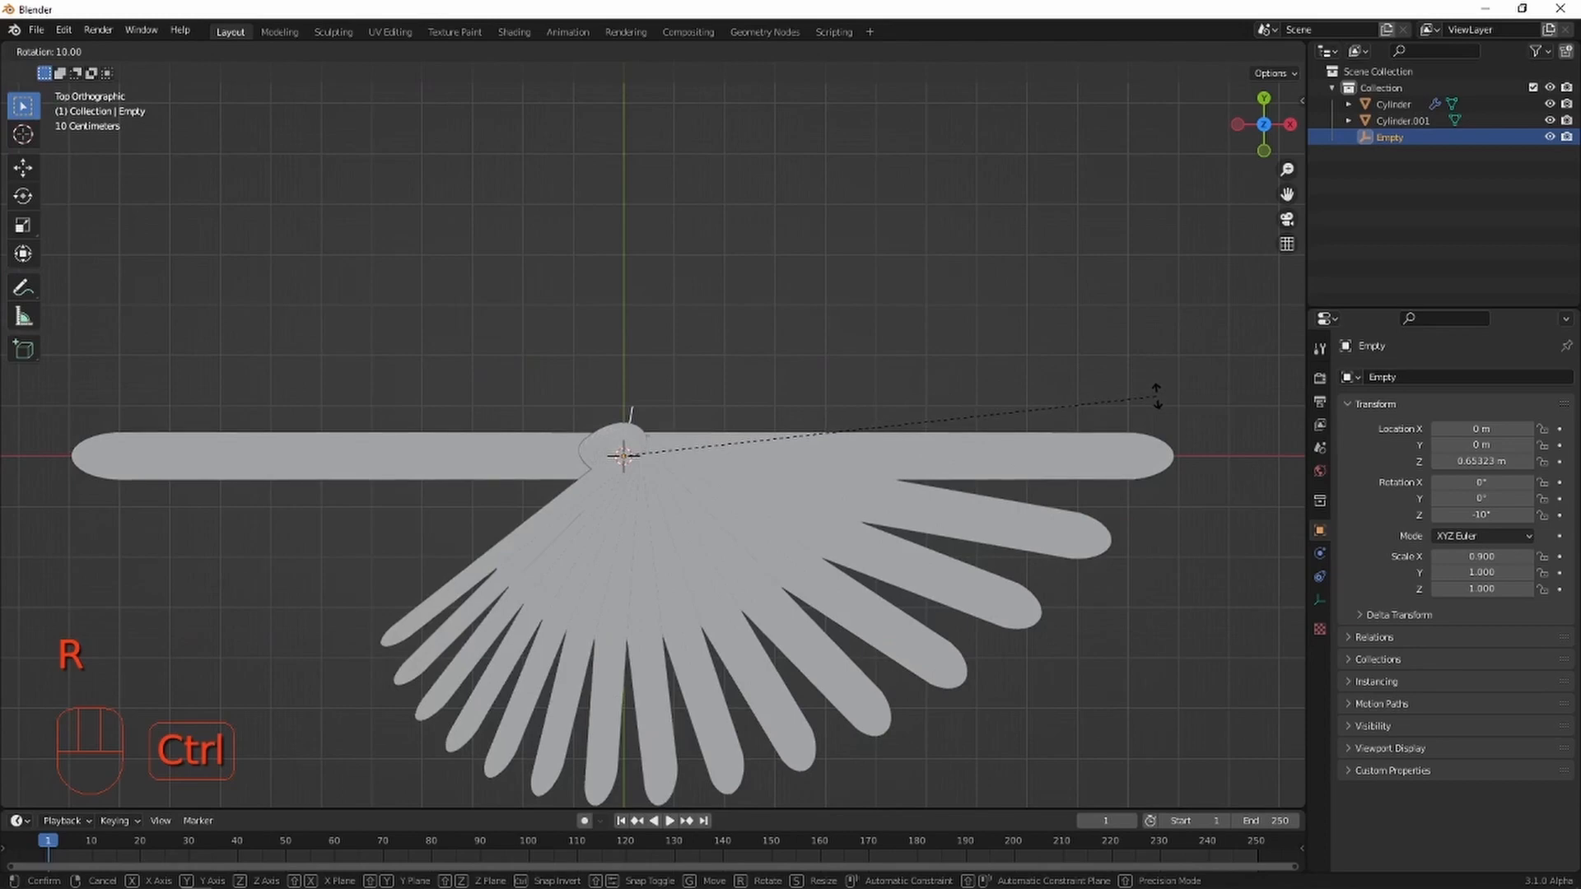
pyautogui.click(1157, 399)
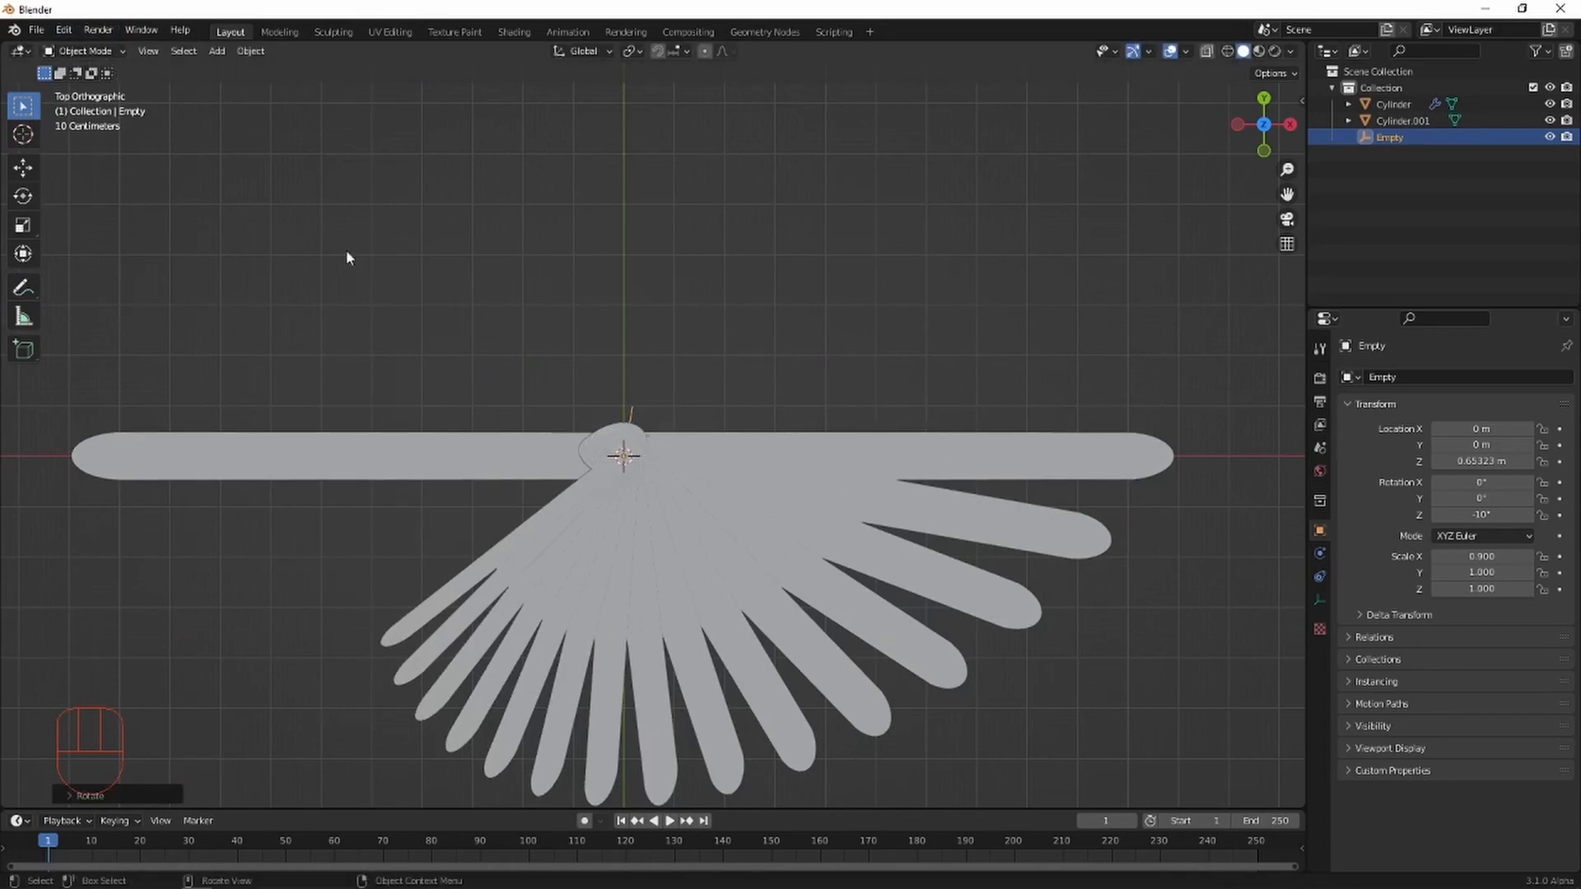
pyautogui.press('r')
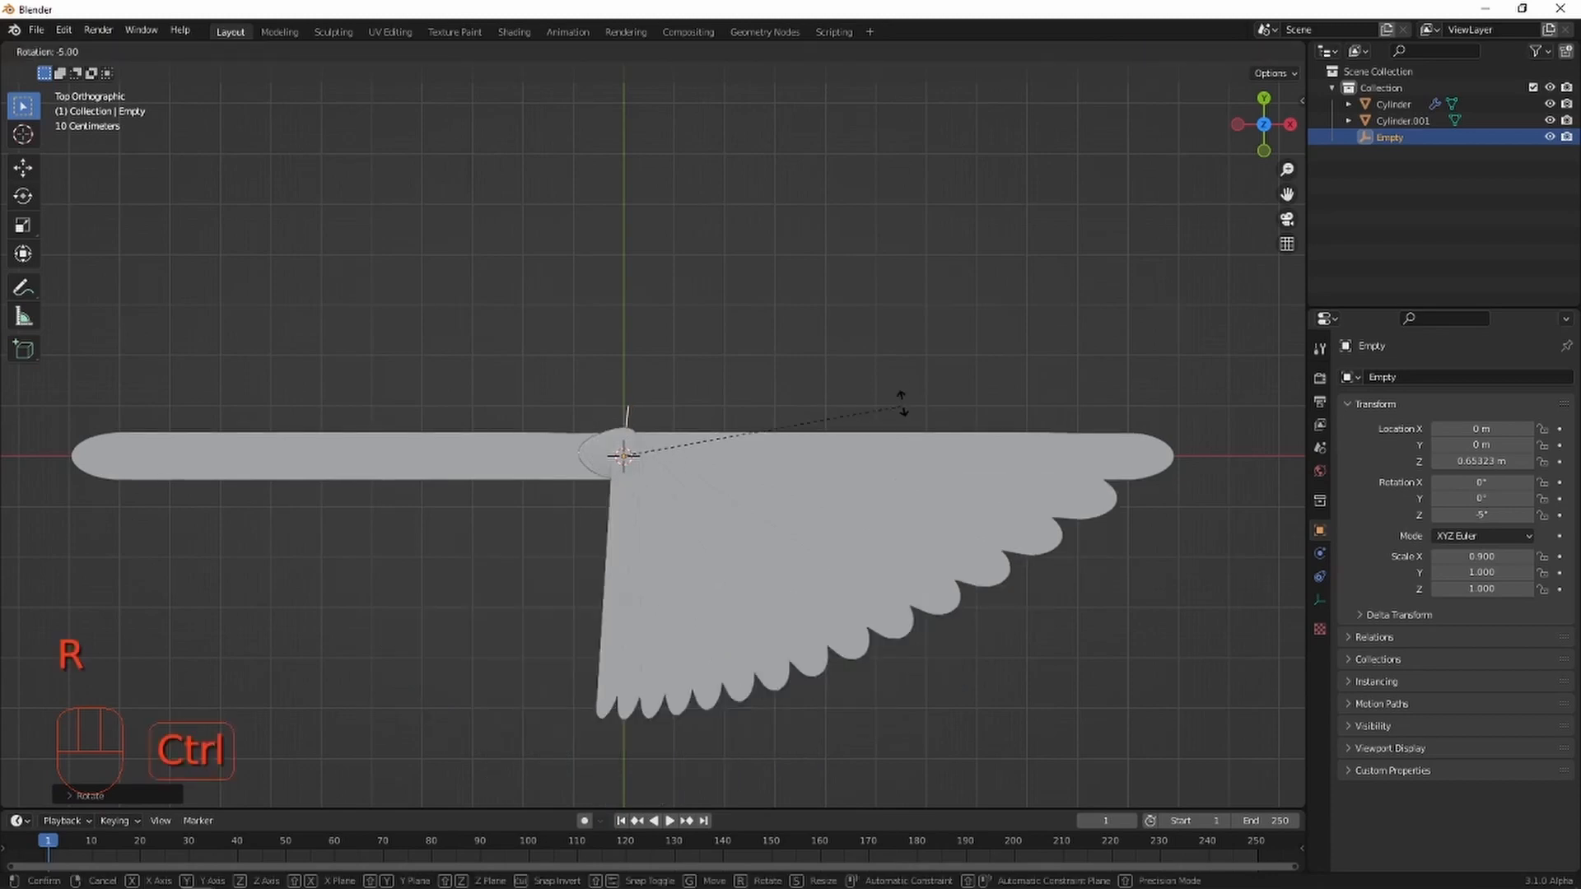
pyautogui.rightClick(902, 399)
pyautogui.hotkey('ctrl', 'z')
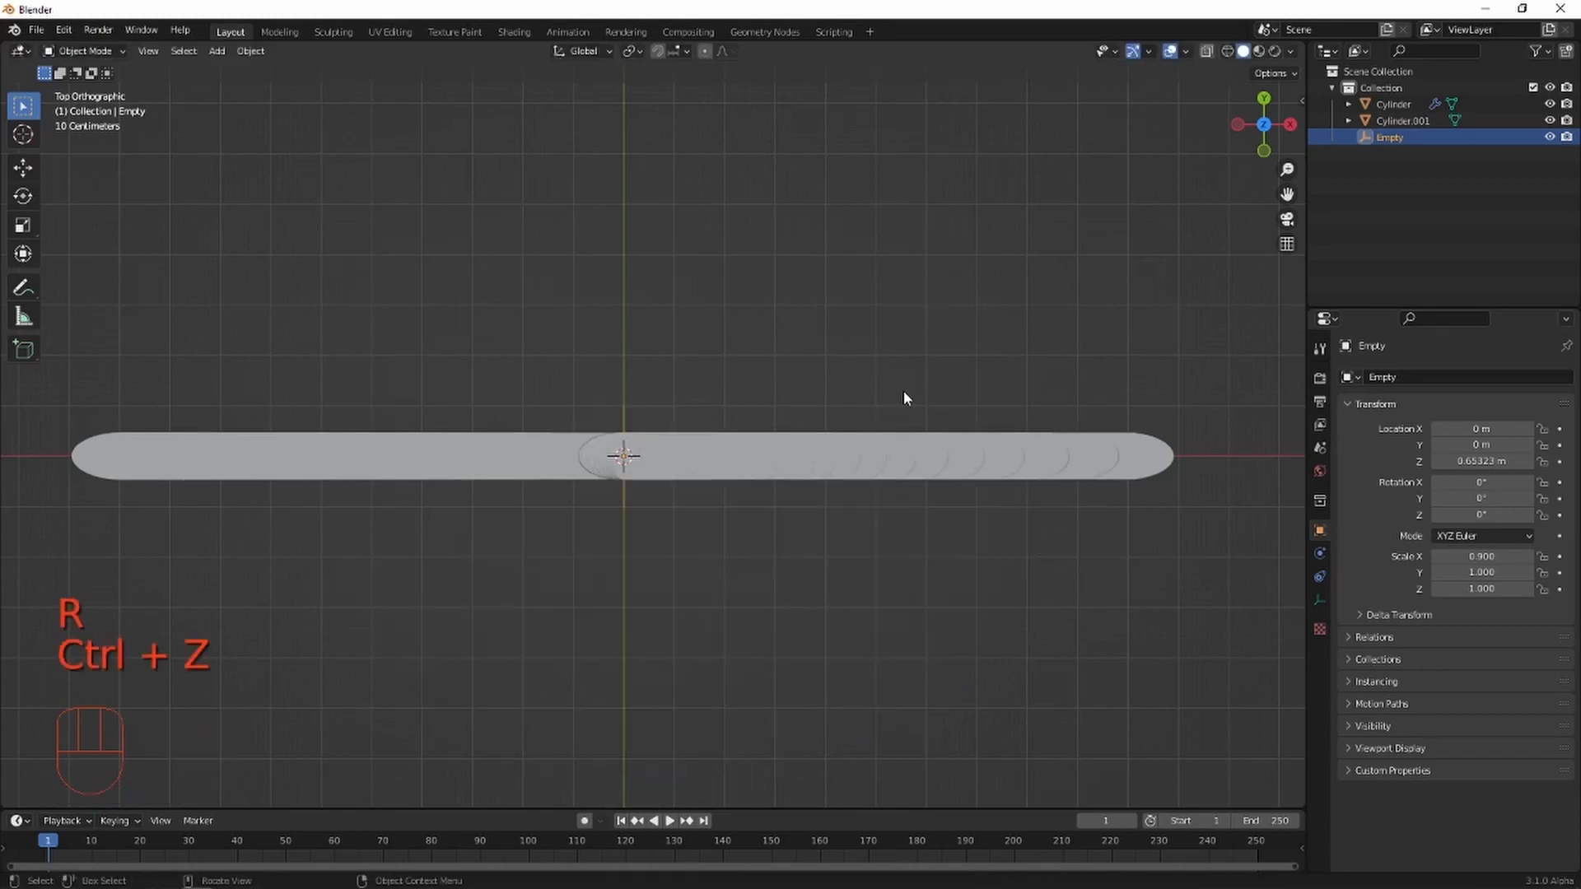
# Rotate the empty 10° clockwise about Z in snapped increments so the arrayed bars fan out.
pyautogui.press('r')
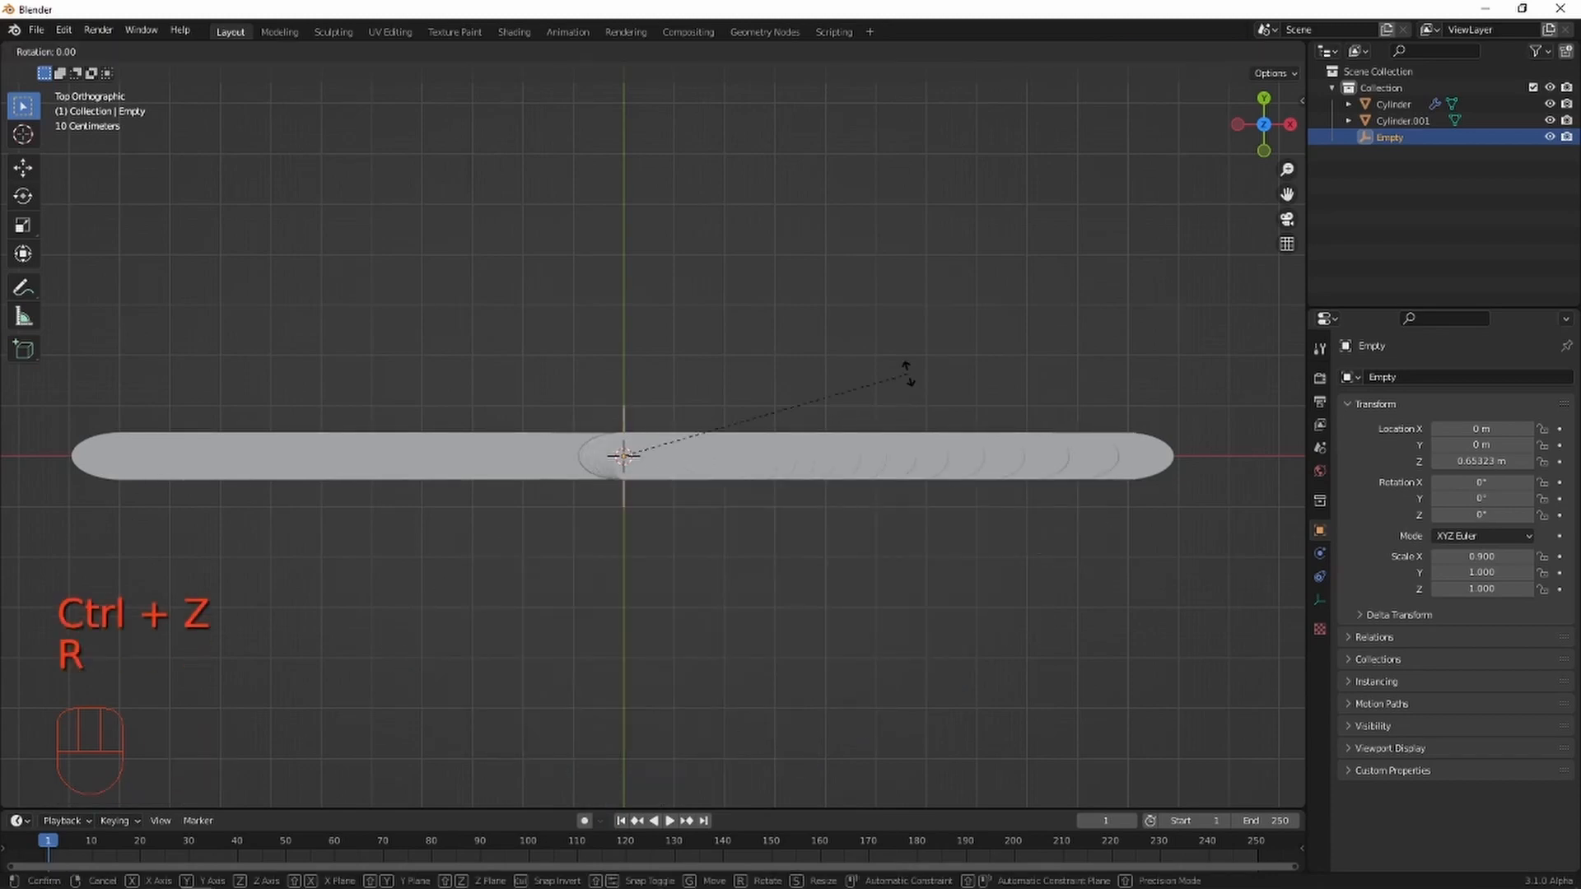
pyautogui.press('ctrl')
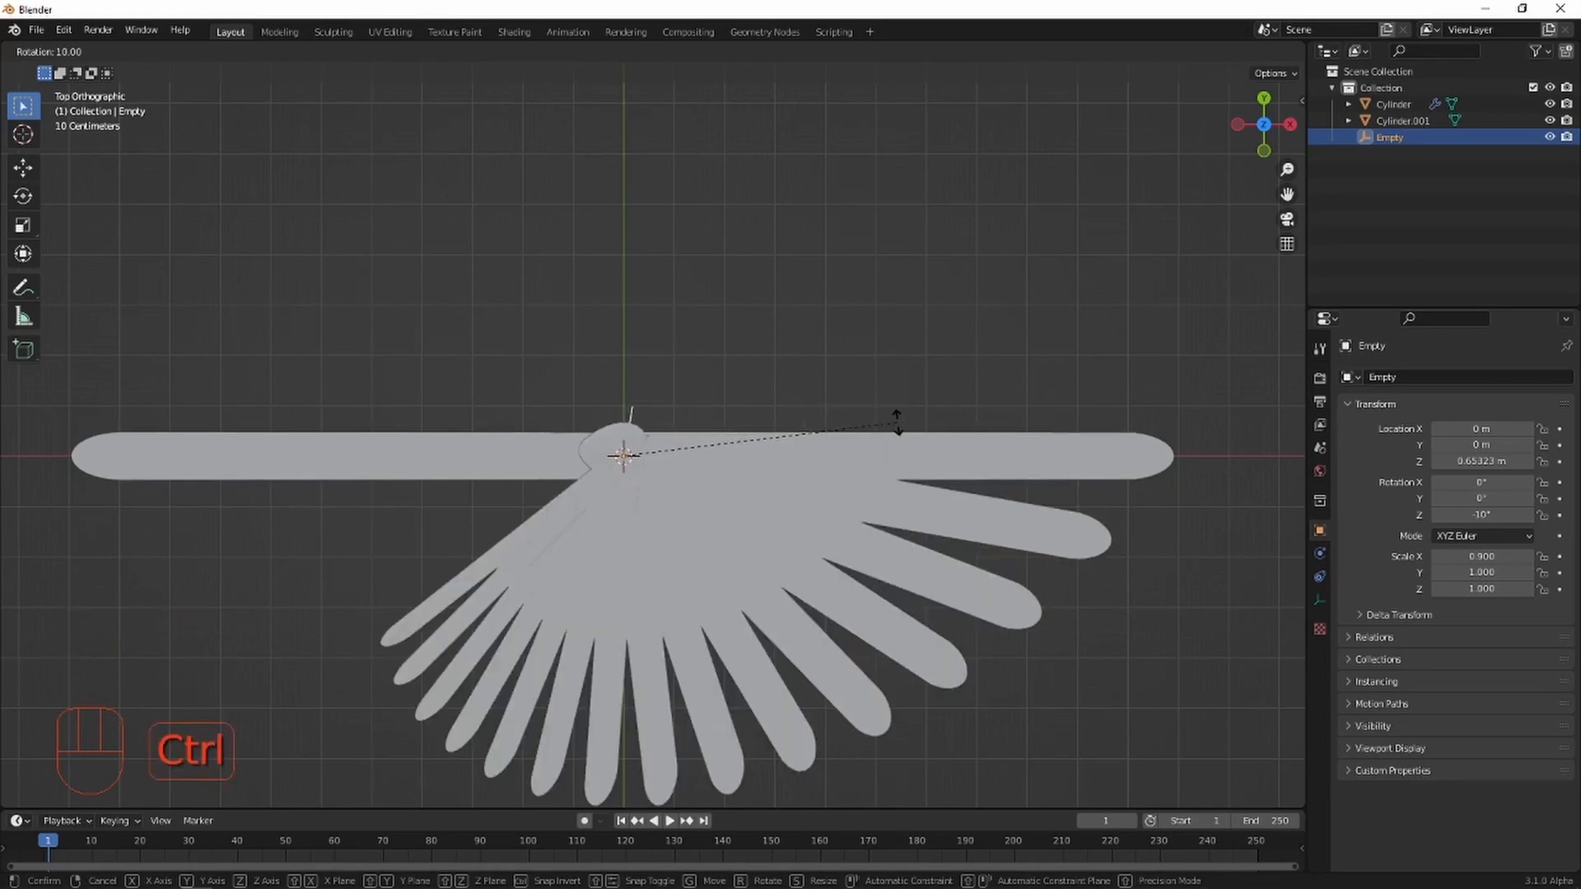
pyautogui.click(898, 424)
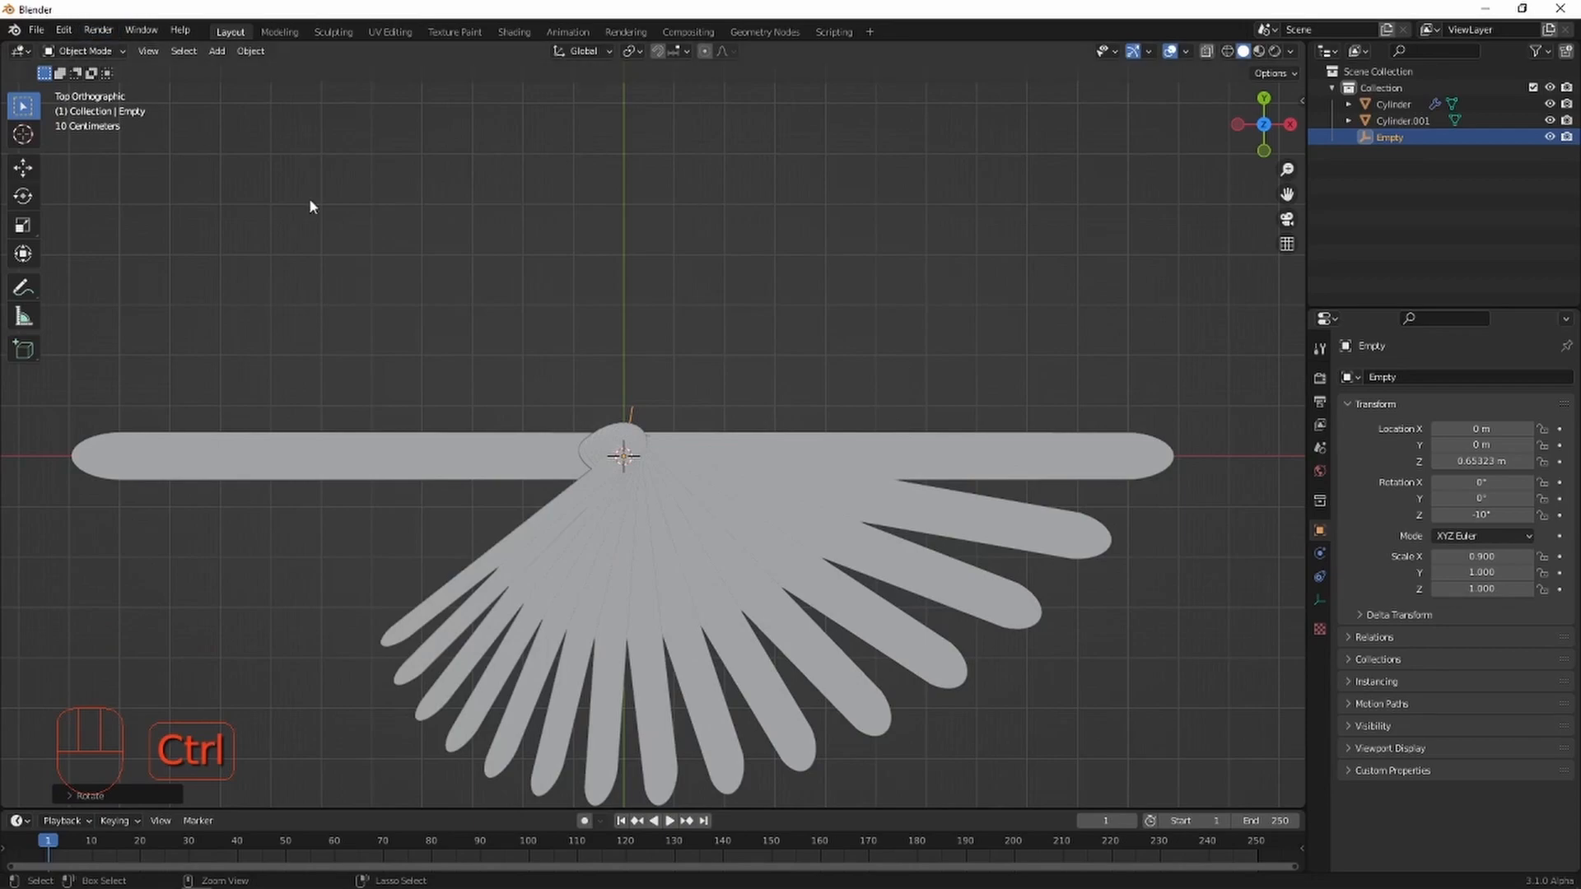
# Select the rotated empty and duplicate it in place, without moving the copy.
pyautogui.moveTo(759, 484); pyautogui.dragTo(732, 325, button='middle')
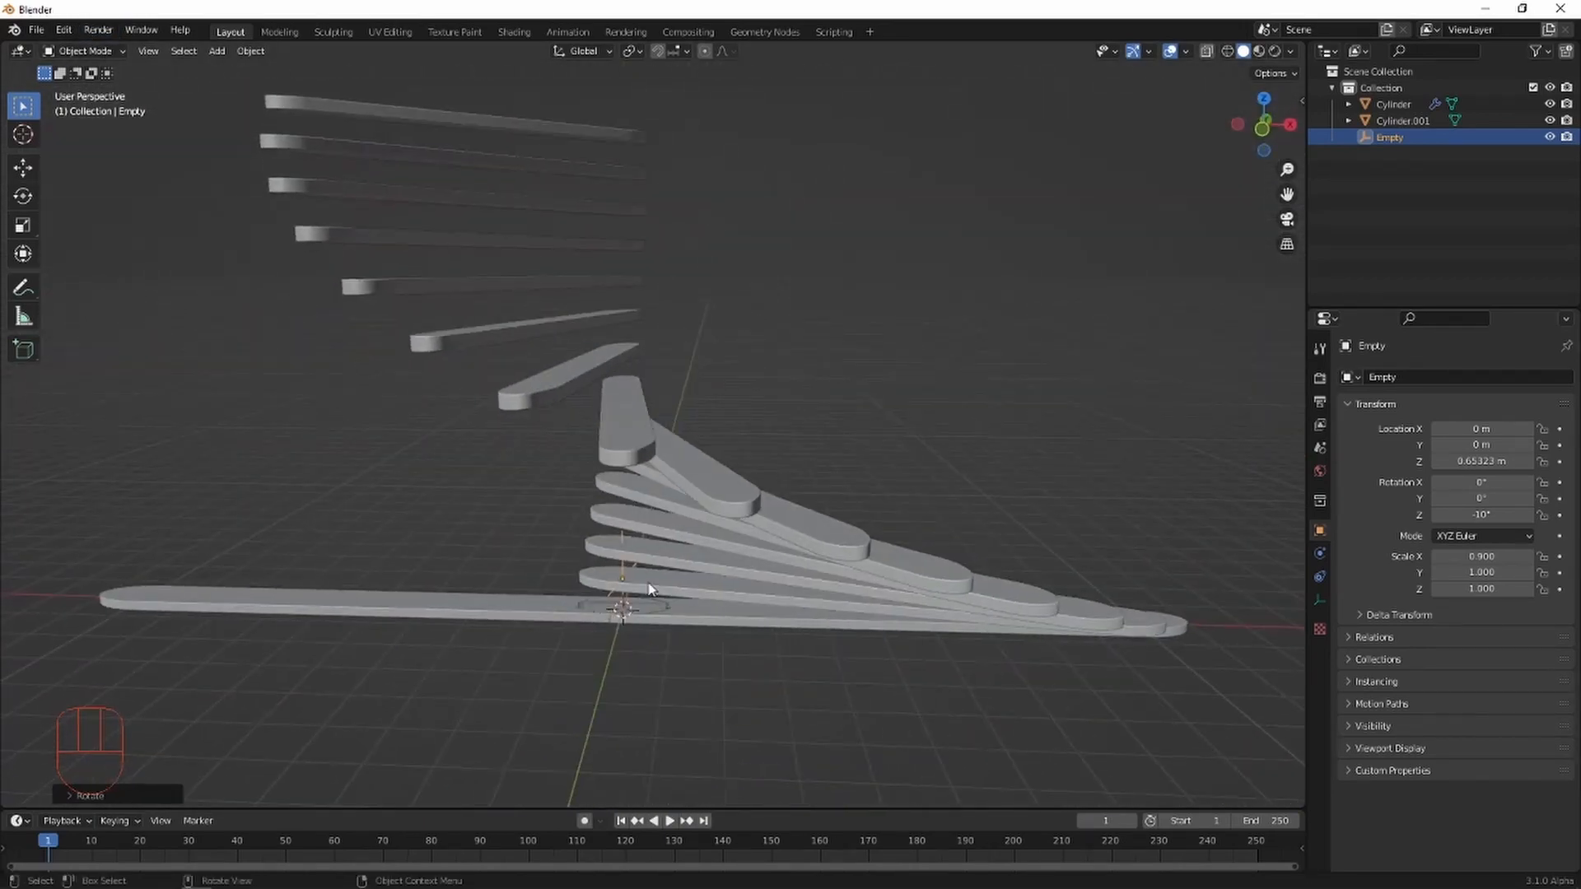
pyautogui.click(625, 573)
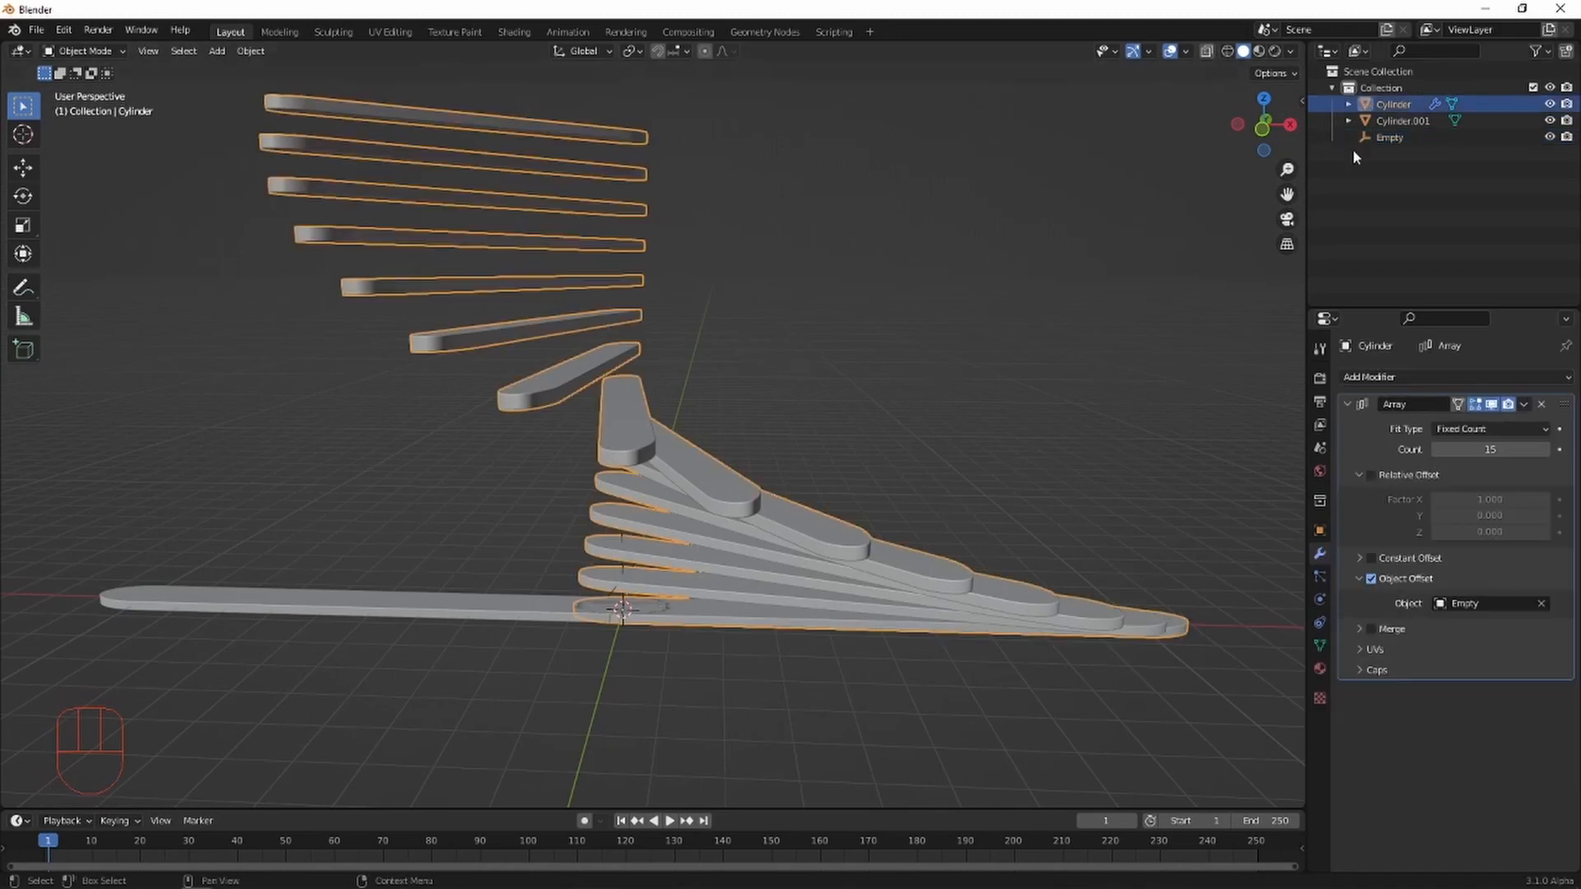
pyautogui.click(1391, 138)
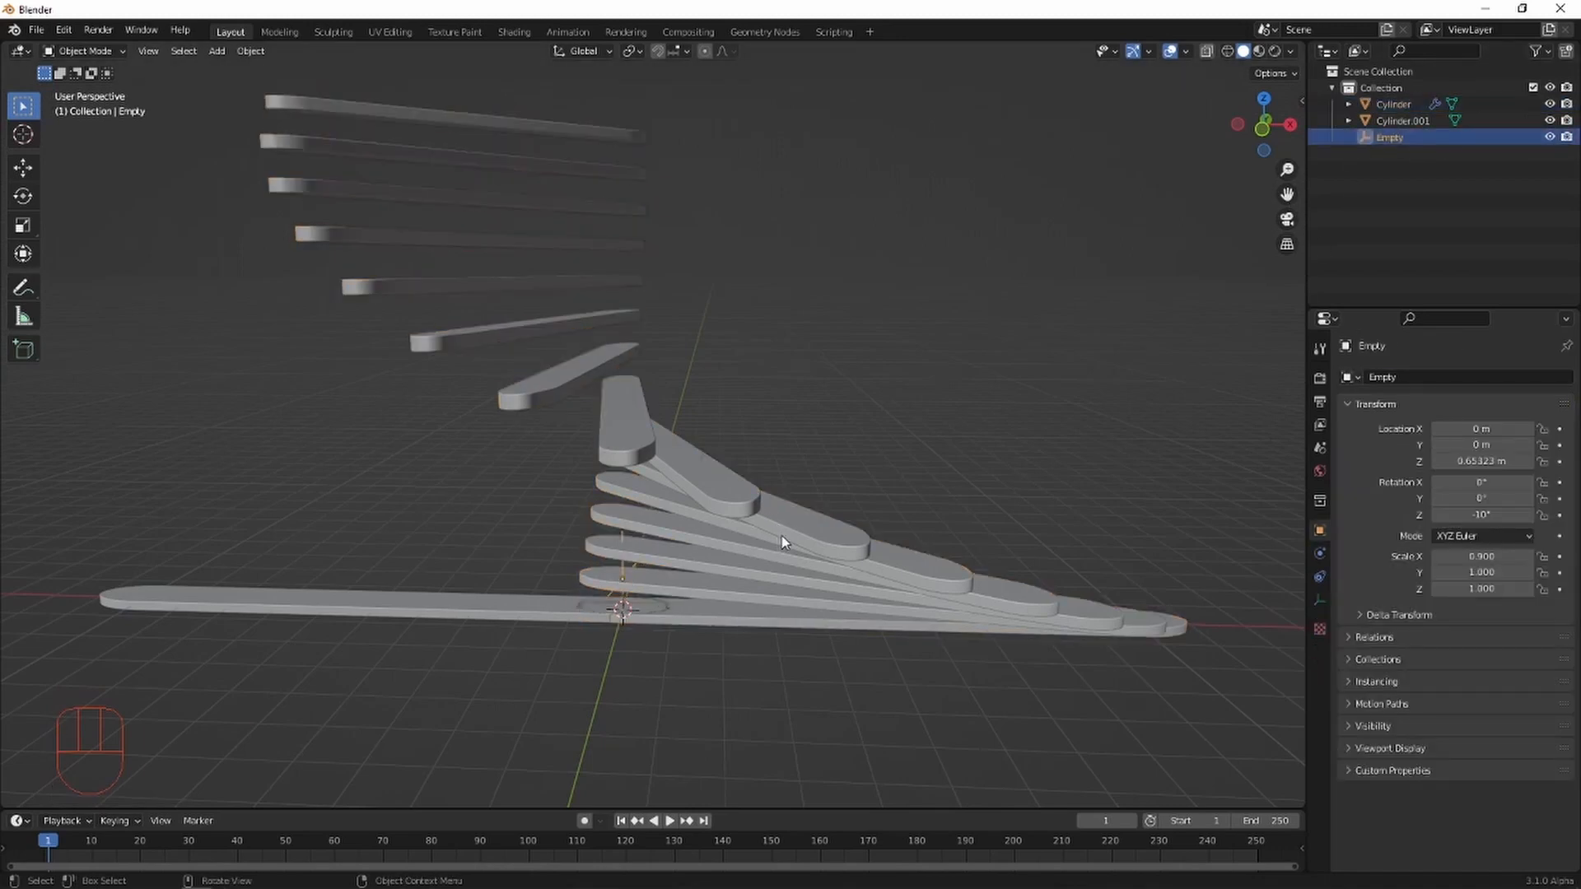
pyautogui.hotkey('shift', 'd')
pyautogui.rightClick(1055, 403)
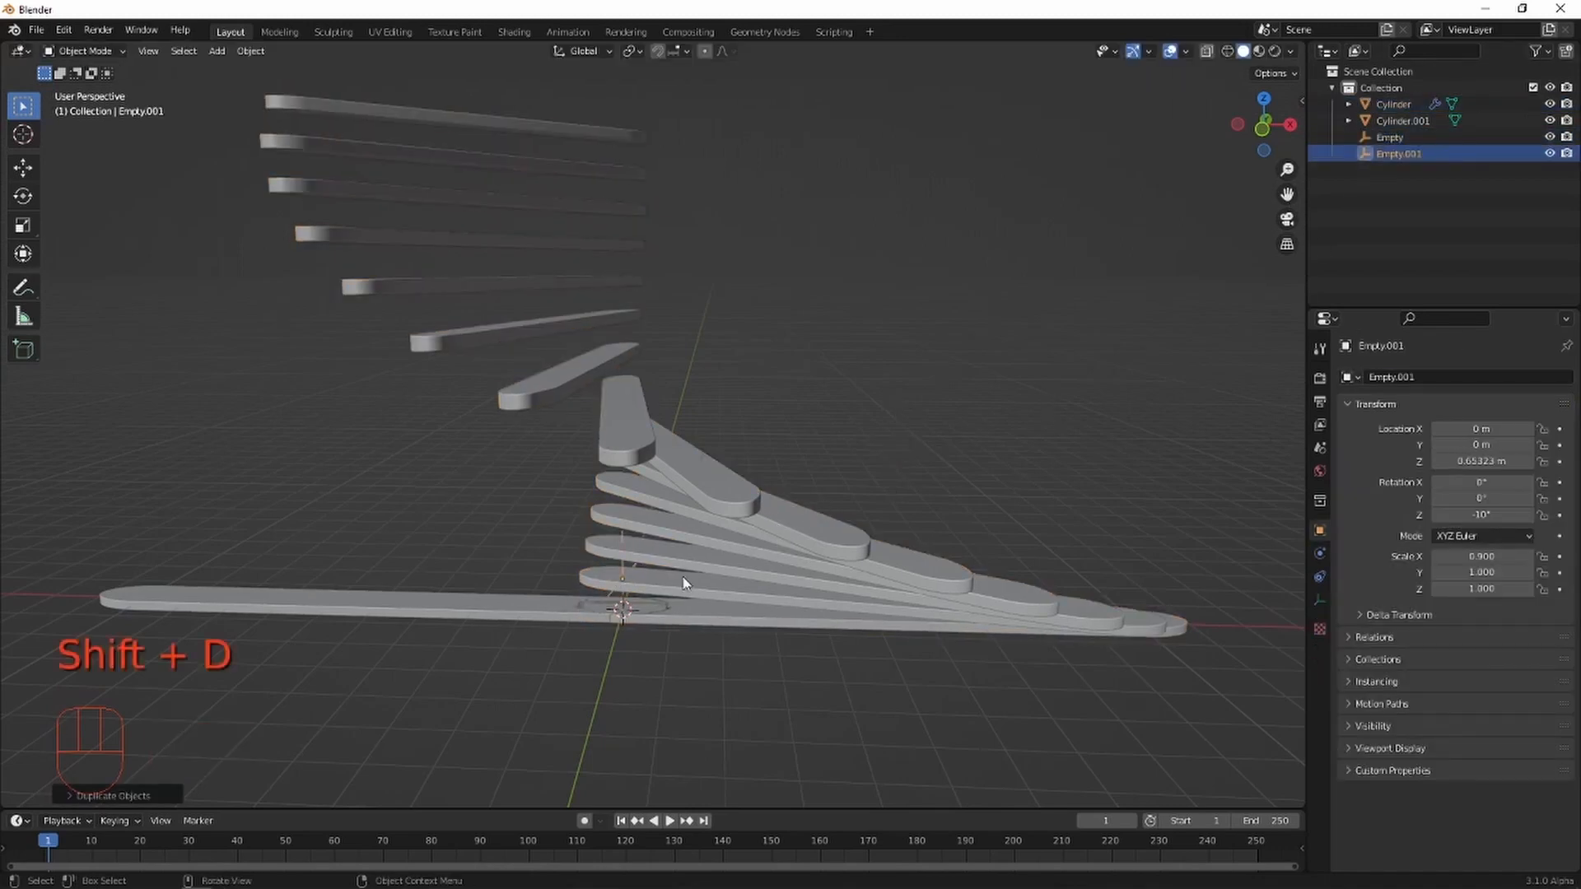
# Add an Array modifier to the bar on the -X side and disable its Relative Offset.
pyautogui.moveTo(683, 583); pyautogui.dragTo(566, 634, button='middle')
pyautogui.click(471, 619)
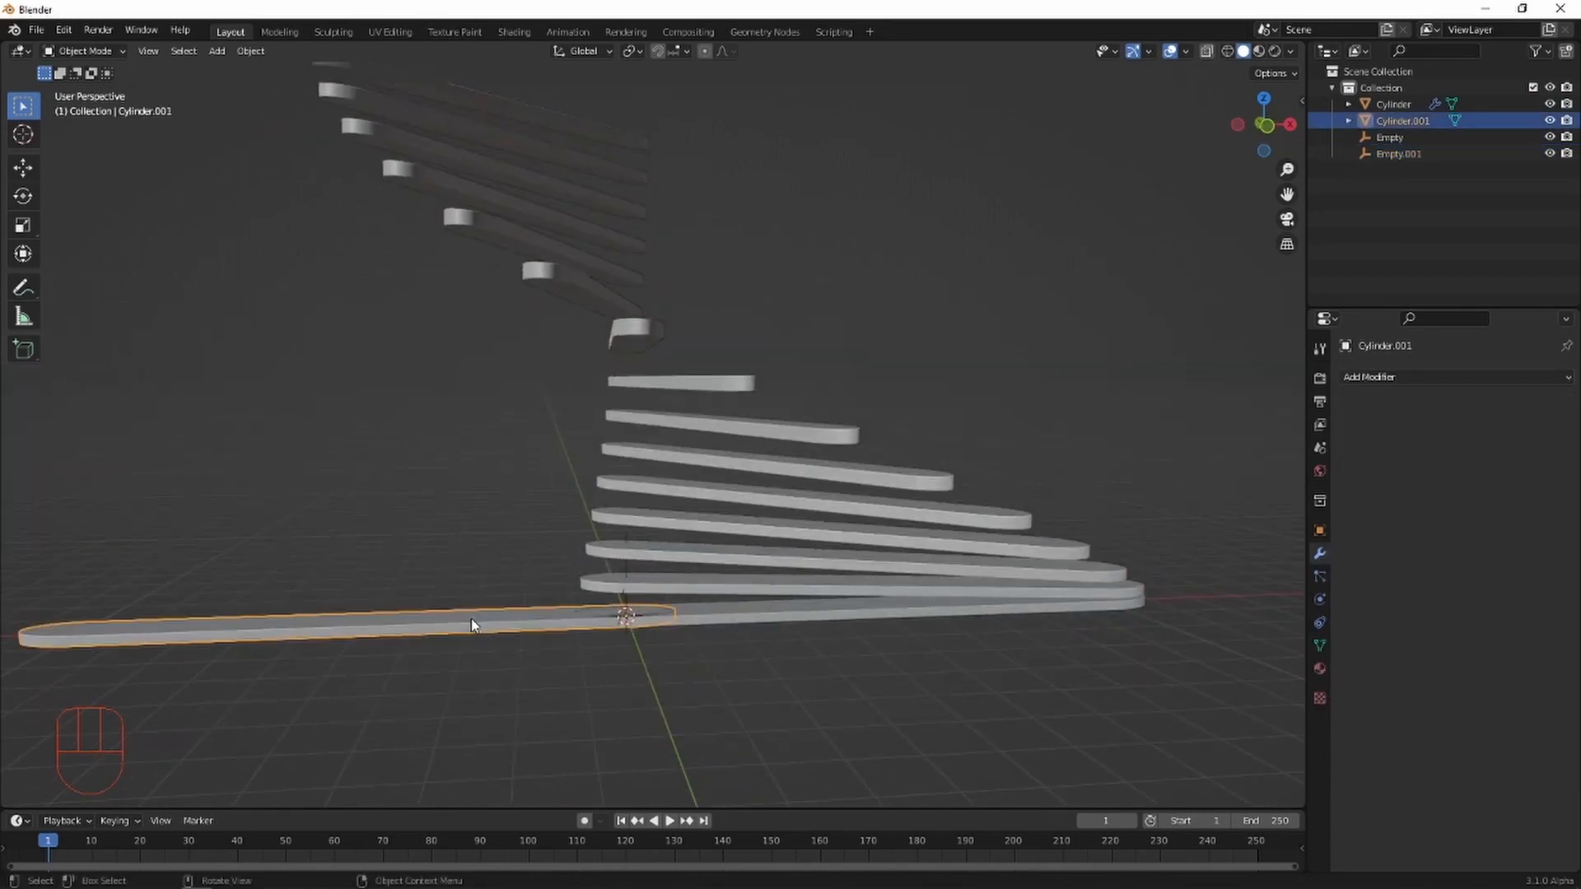
pyautogui.click(1539, 379)
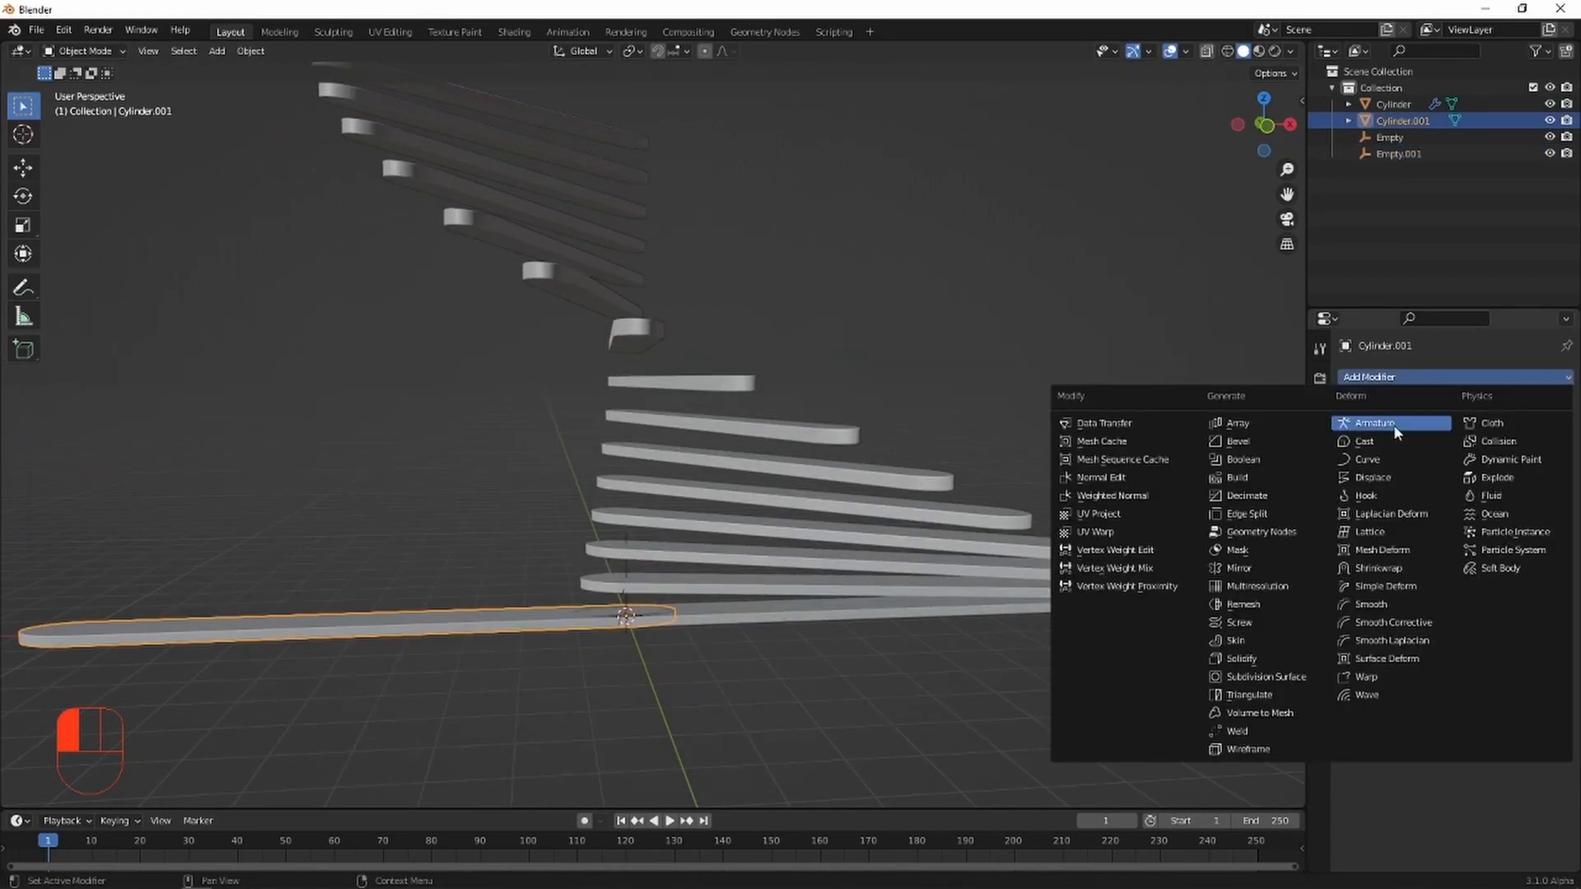
pyautogui.click(1266, 423)
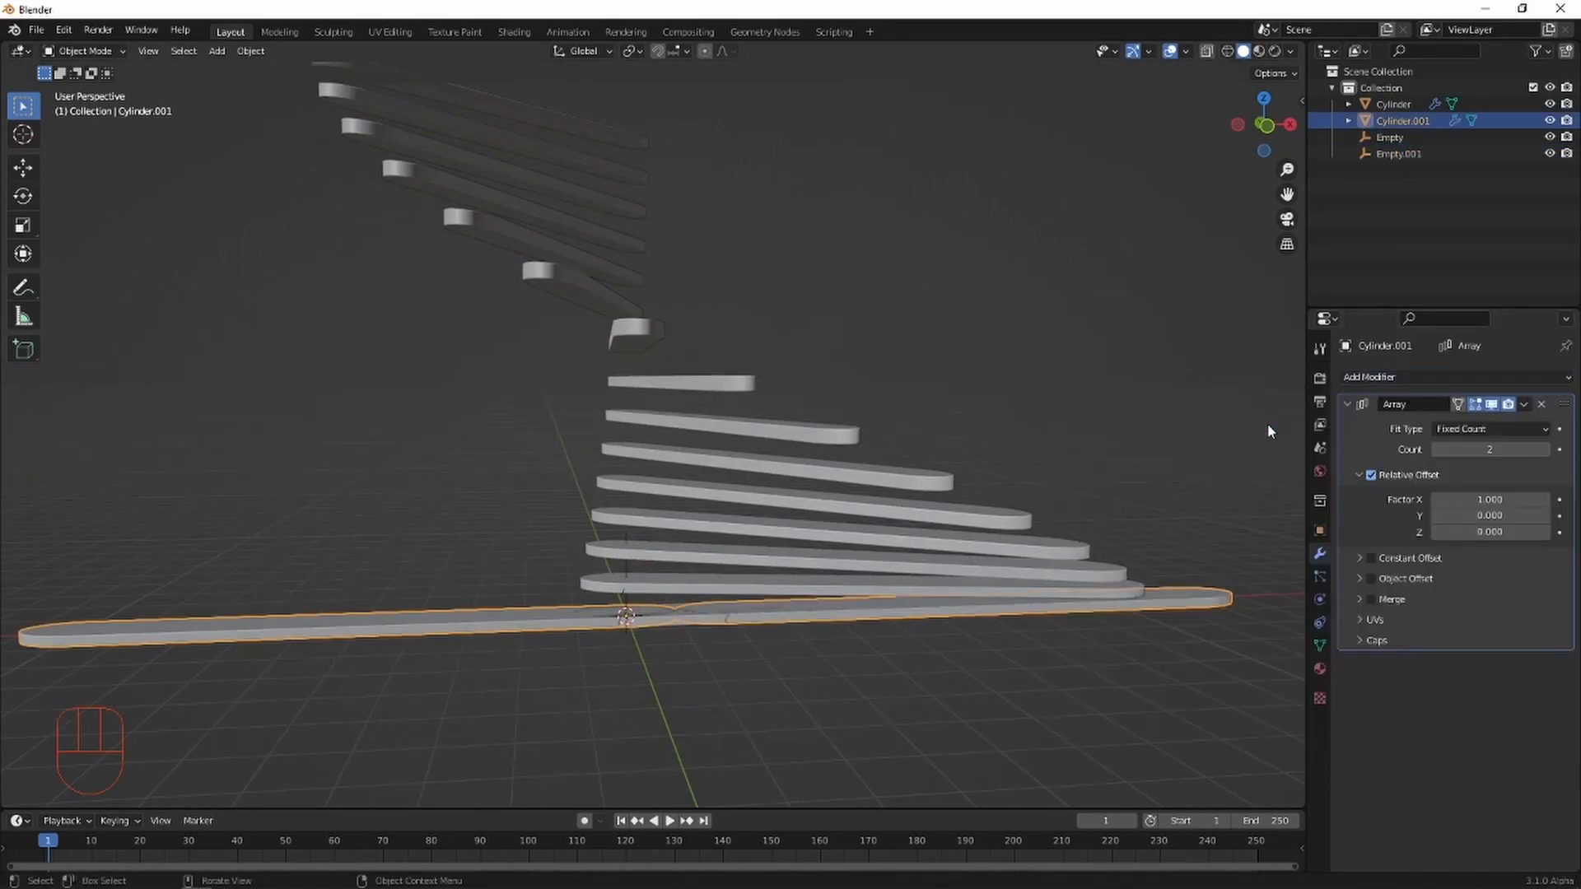
pyautogui.click(1371, 475)
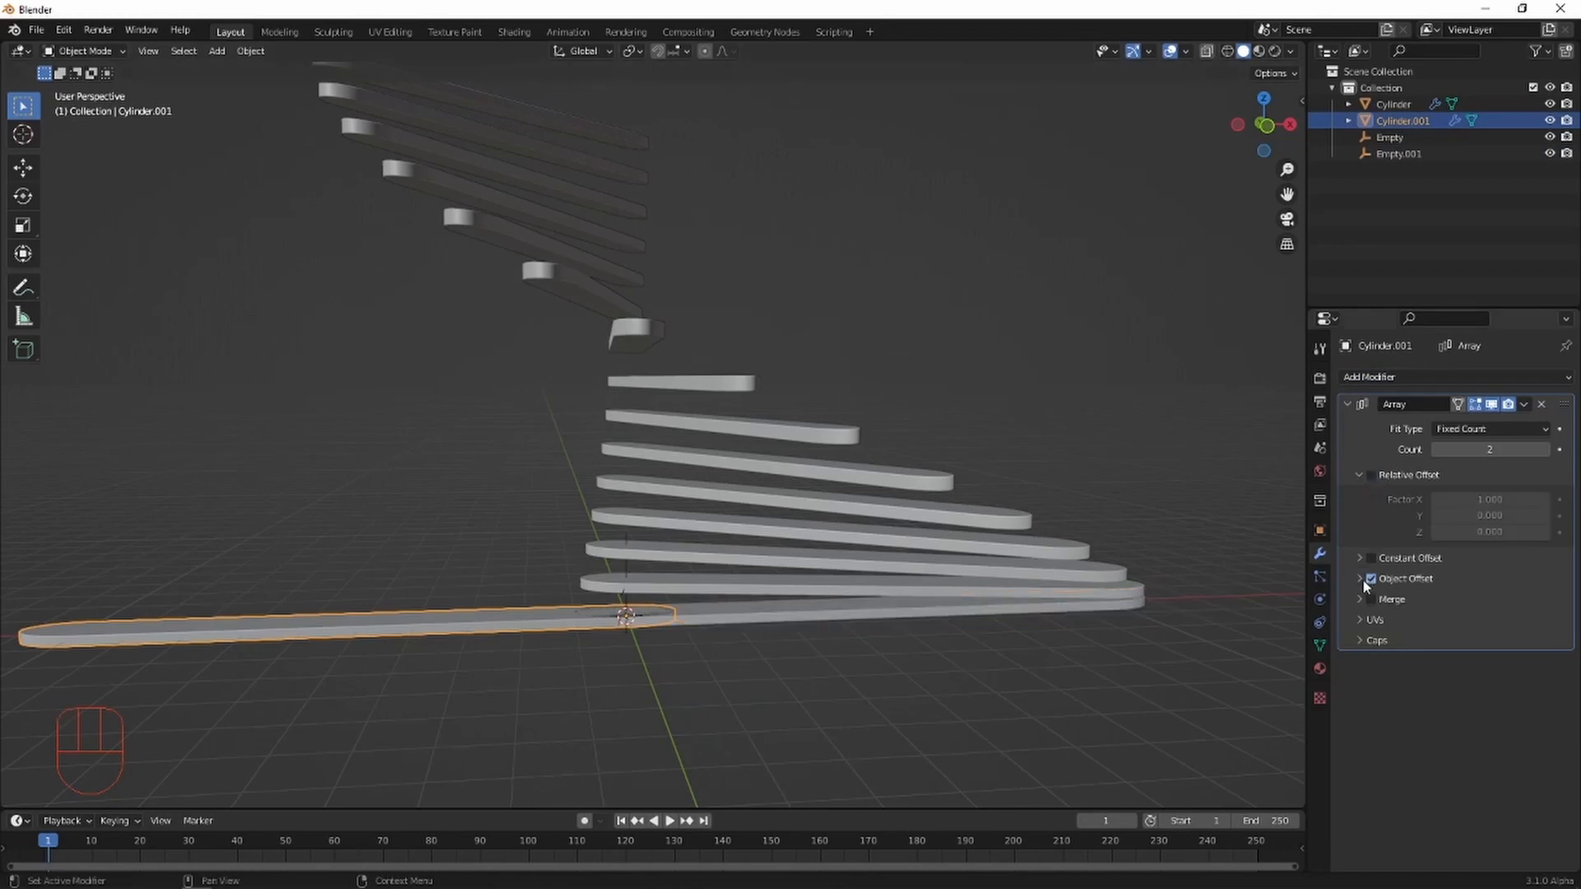
# Use Empty.001 as the Object Offset of the -X bar's array and set the count to 15.
pyautogui.click(1362, 579)
pyautogui.click(1494, 604)
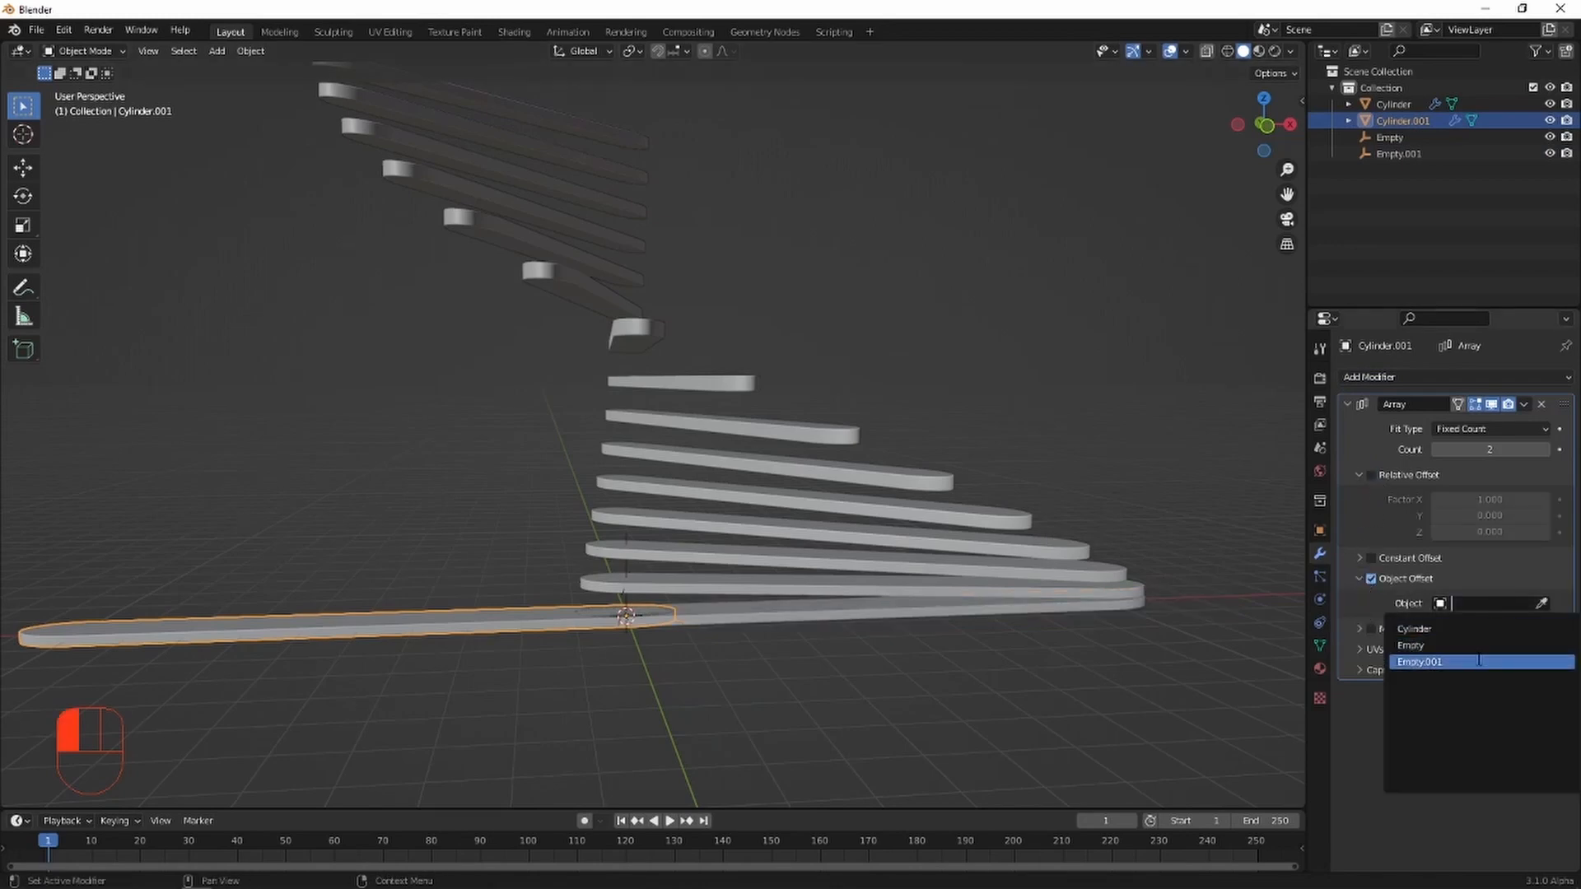
pyautogui.click(1479, 661)
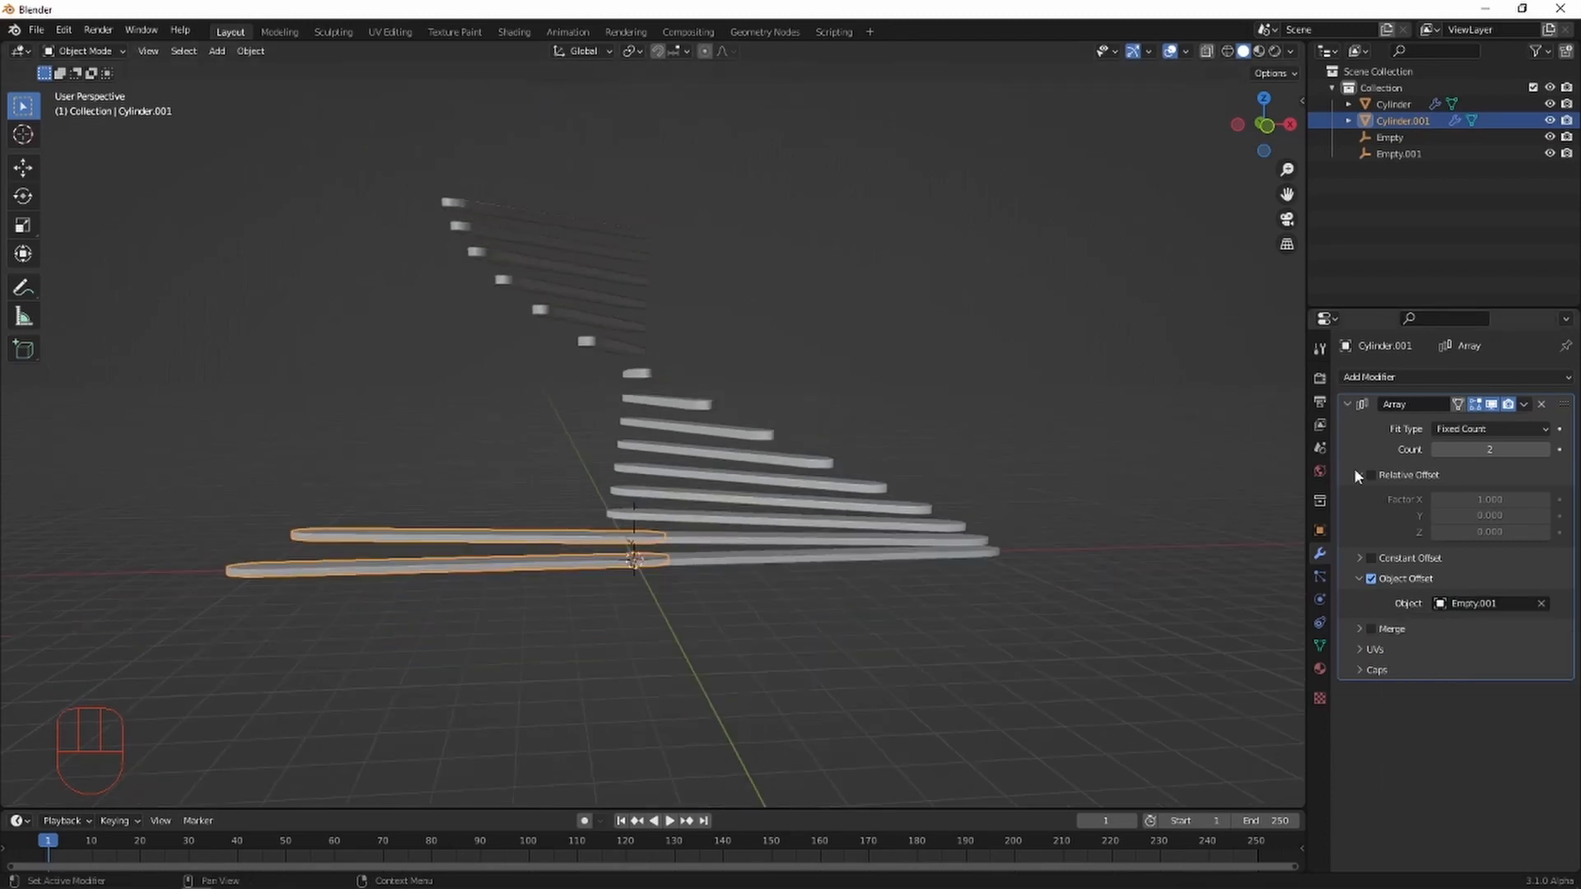
pyautogui.click(1505, 450)
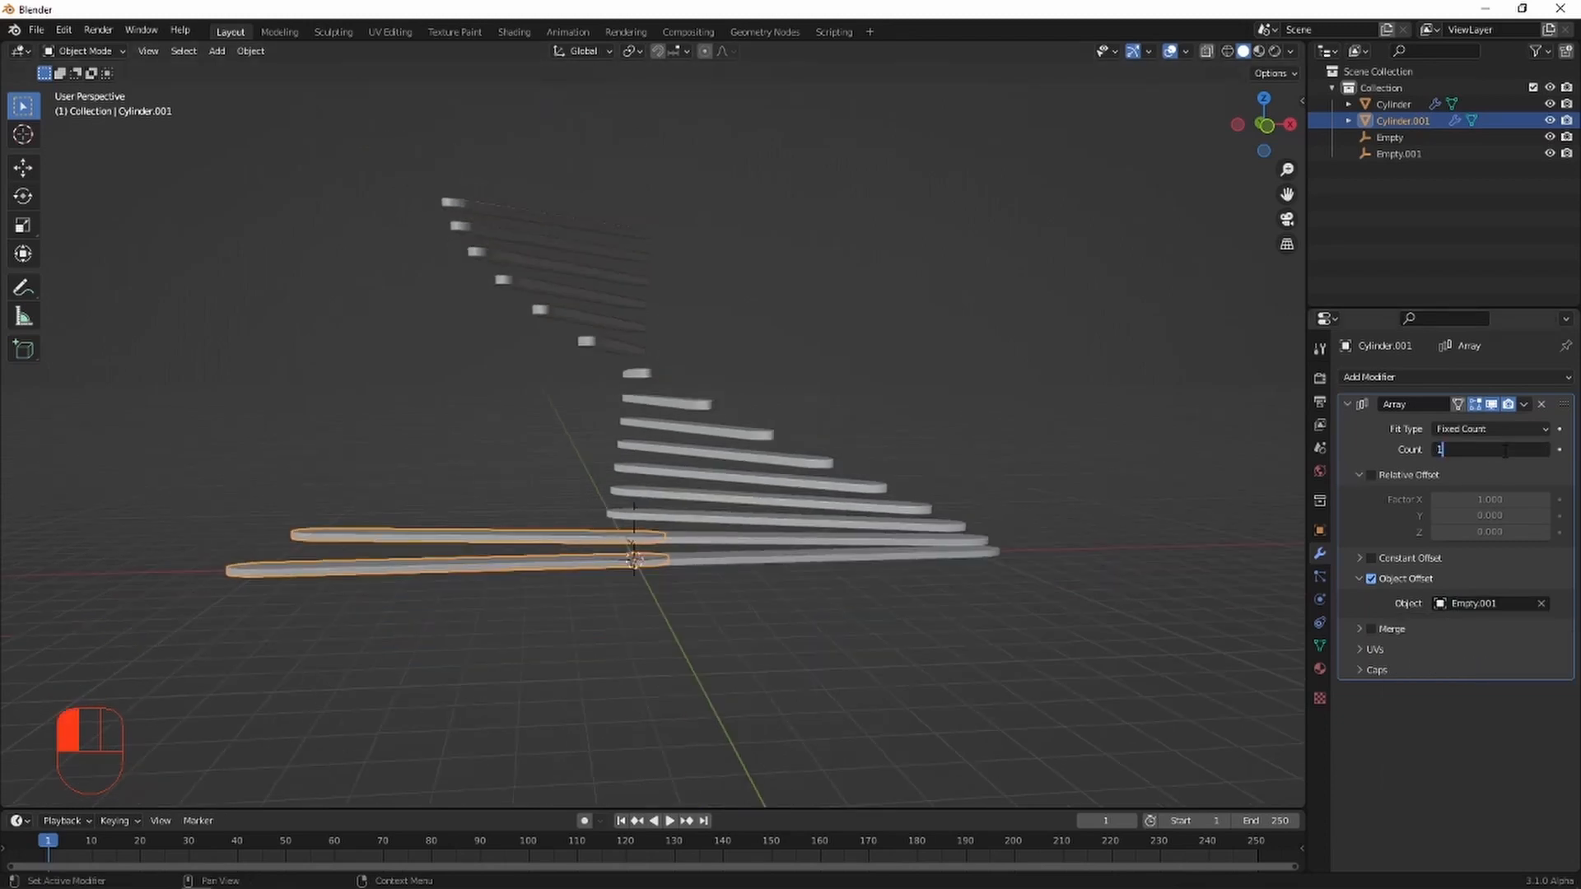
pyautogui.write('15')
pyautogui.press('Return')
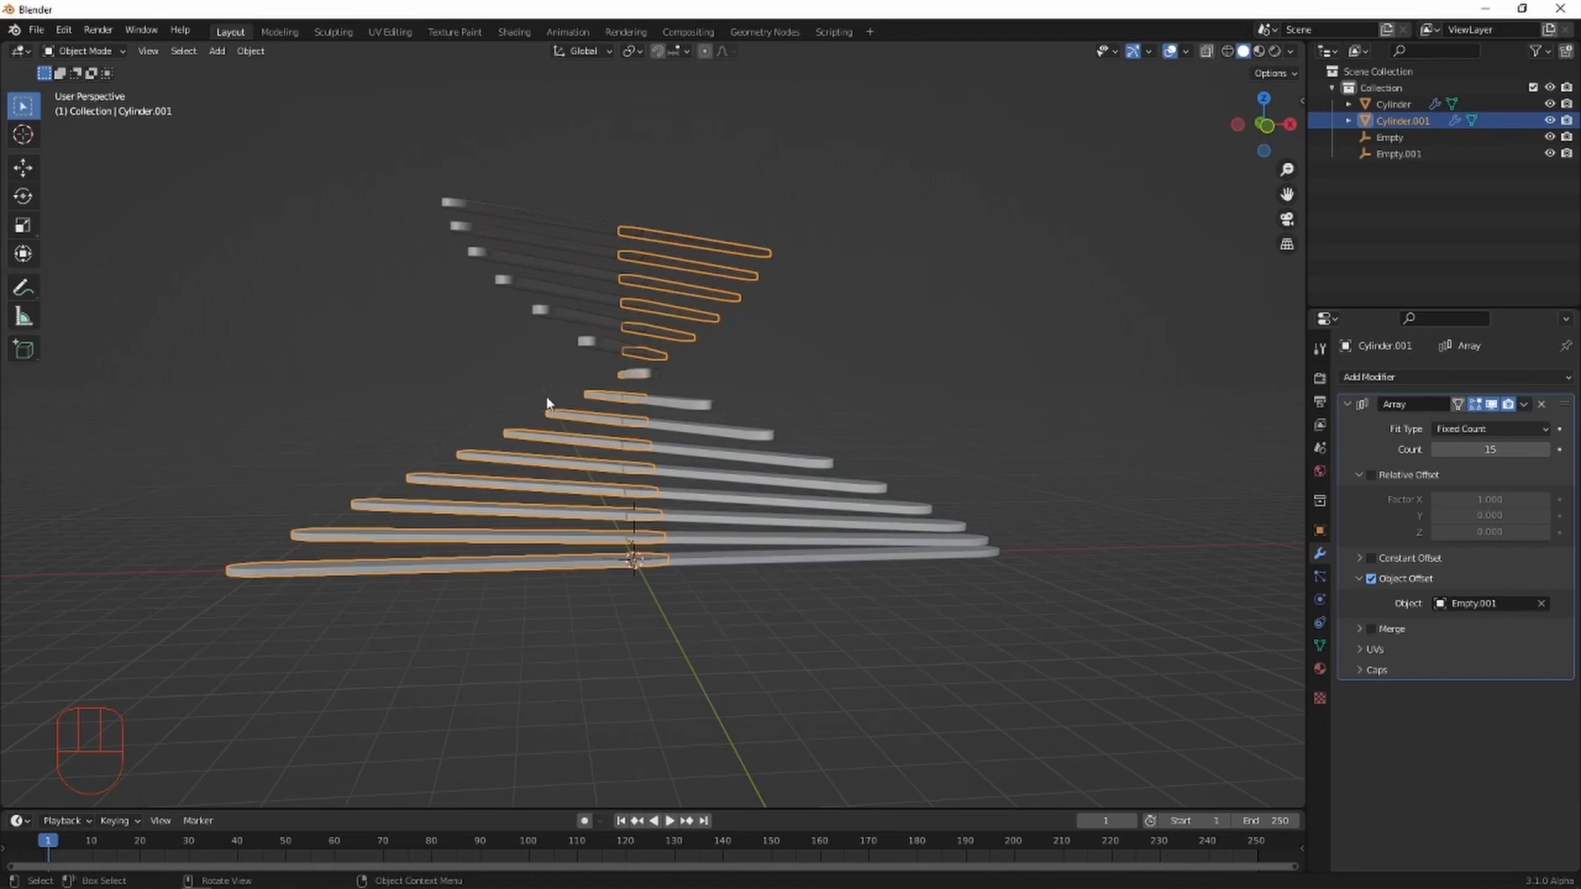
pyautogui.click(1263, 99)
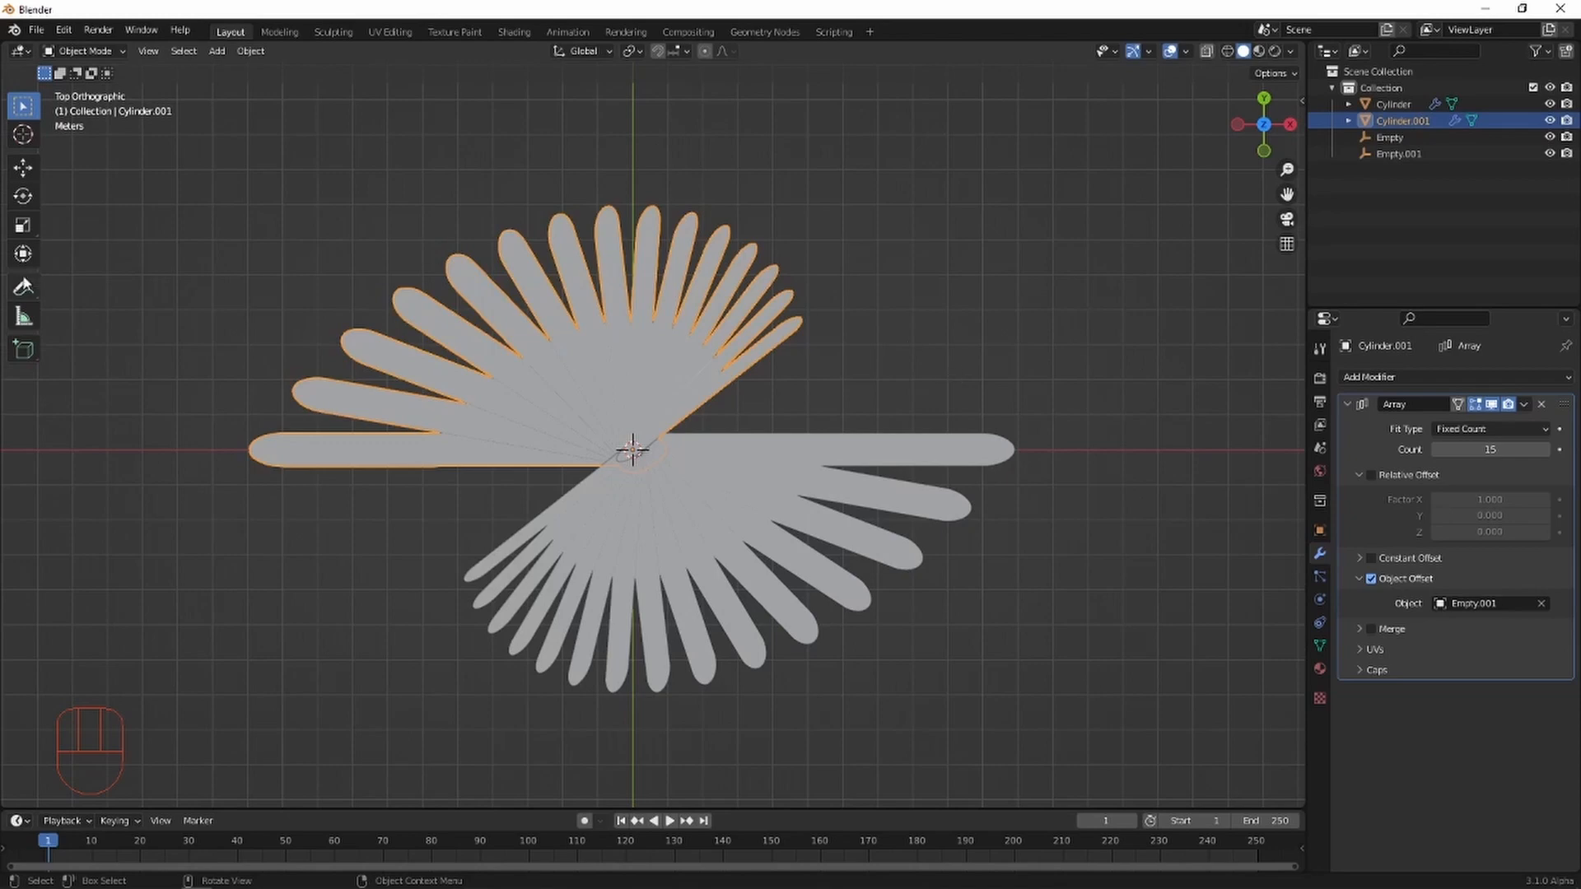
# Annotate two curved counterclockwise arrows at the open gaps between the two bar fans.
pyautogui.click(36, 290)
pyautogui.moveTo(973, 324)
pyautogui.mouseDown()
pyautogui.moveTo(911, 265)
pyautogui.moveTo(778, 262)
pyautogui.moveTo(736, 288)
pyautogui.moveTo(770, 303)
pyautogui.mouseUp()
pyautogui.moveTo(385, 584); pyautogui.dragTo(481, 656)
pyautogui.moveTo(438, 653); pyautogui.dragTo(512, 650)
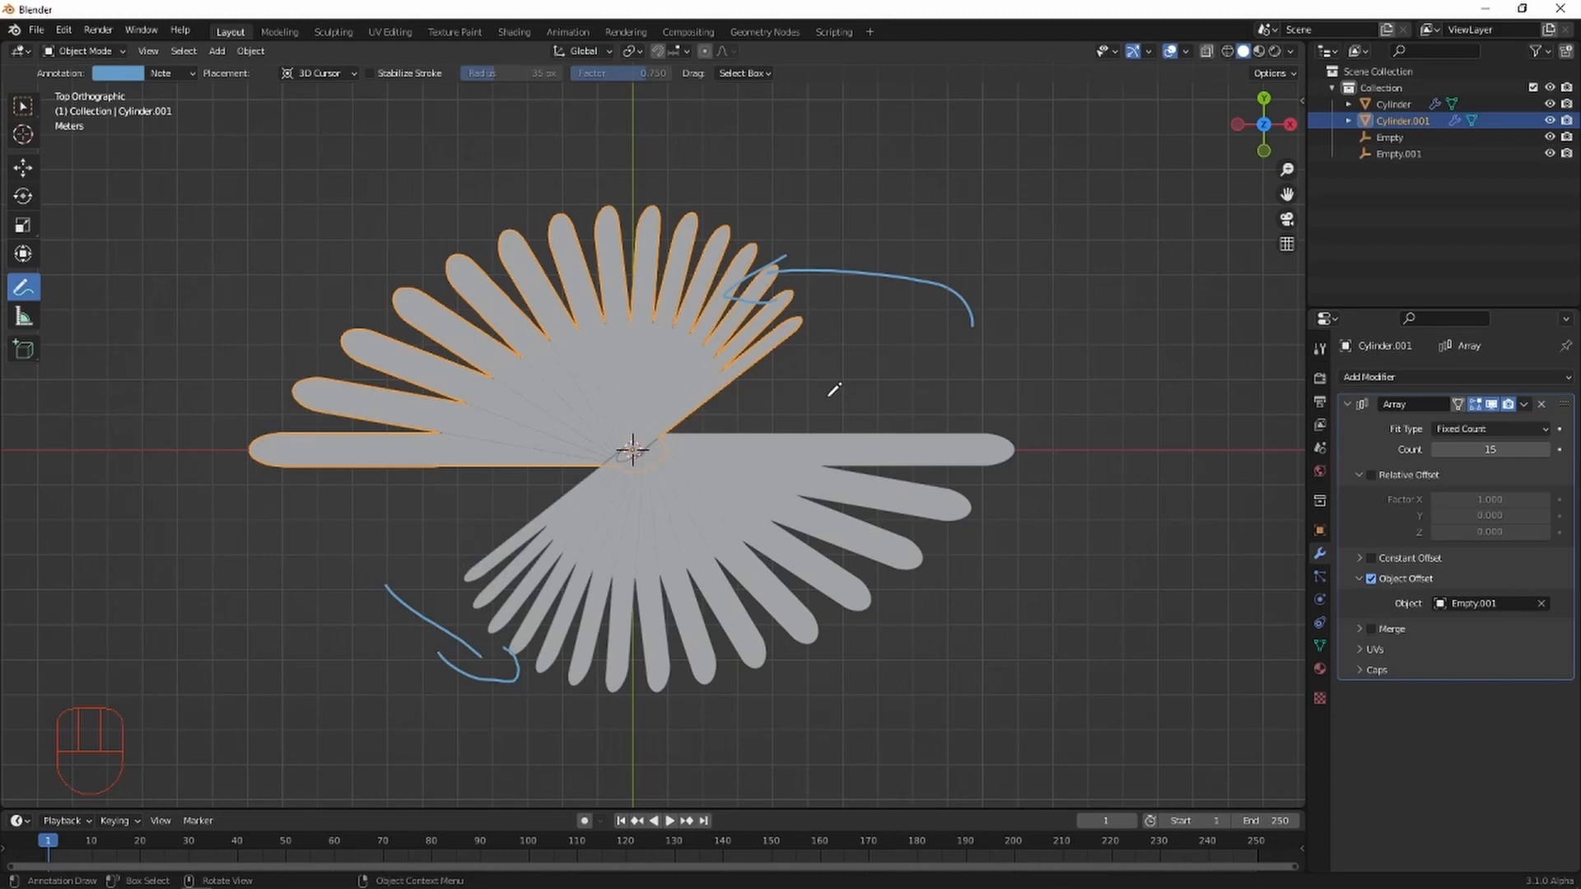
# Undo the arrow annotations drawn at the gaps between the fans.
pyautogui.hotkey('ctrl', 'z')
pyautogui.hotkey('ctrl', 'z')
pyautogui.hotkey('ctrl', 'z')
pyautogui.hotkey('ctrl', 'z')
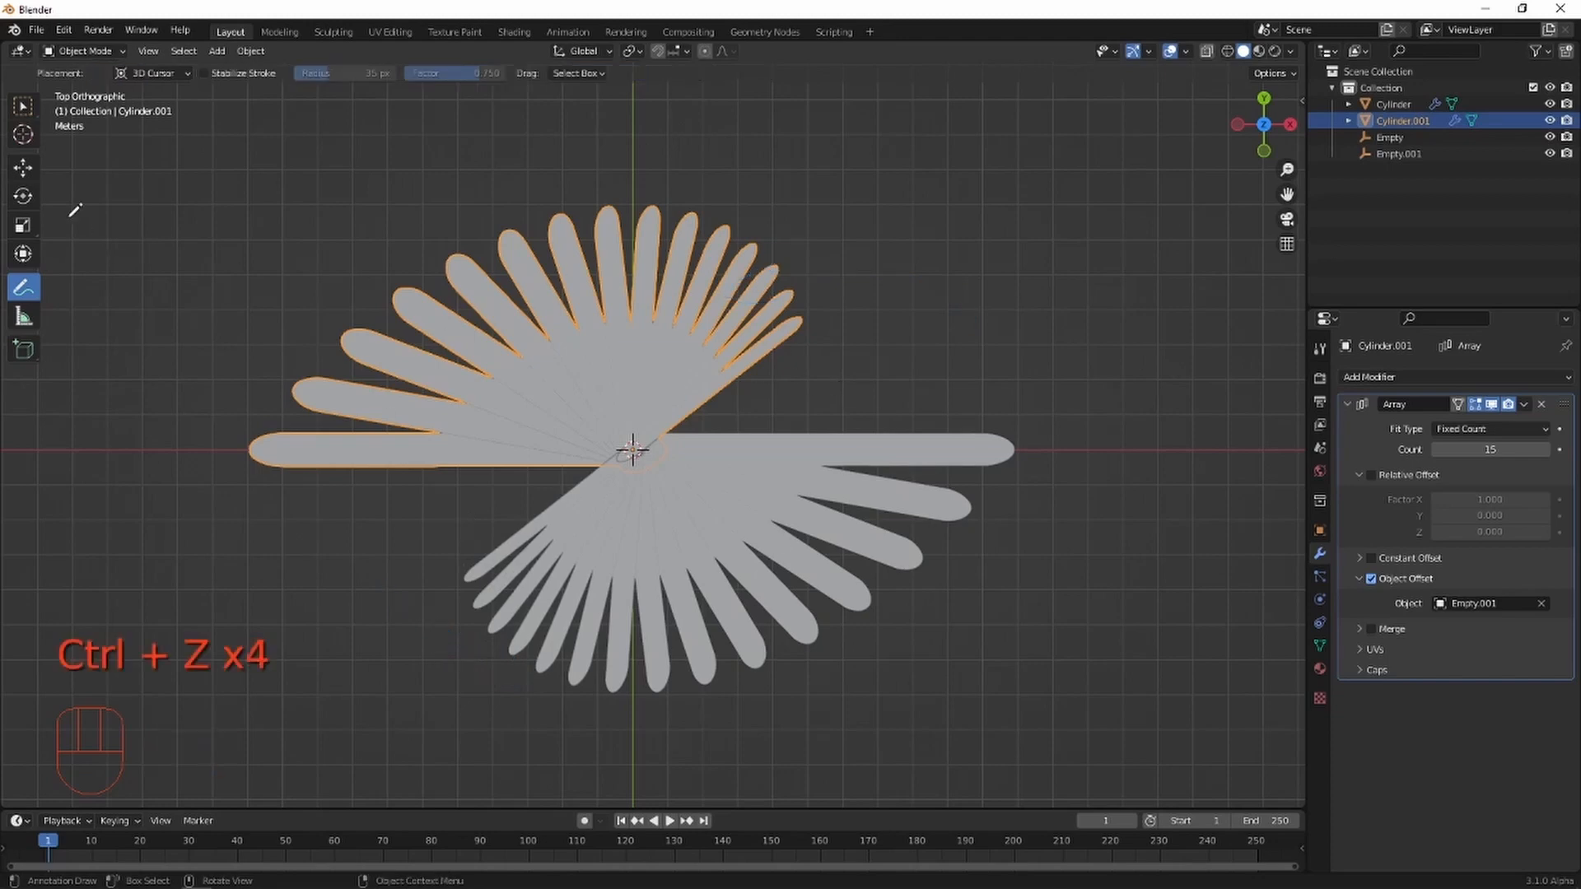
# Rotate Empty.001 by 20° in the top view to a Z rotation of 10°, so its bar fan mirrors the other one.
pyautogui.click(24, 108)
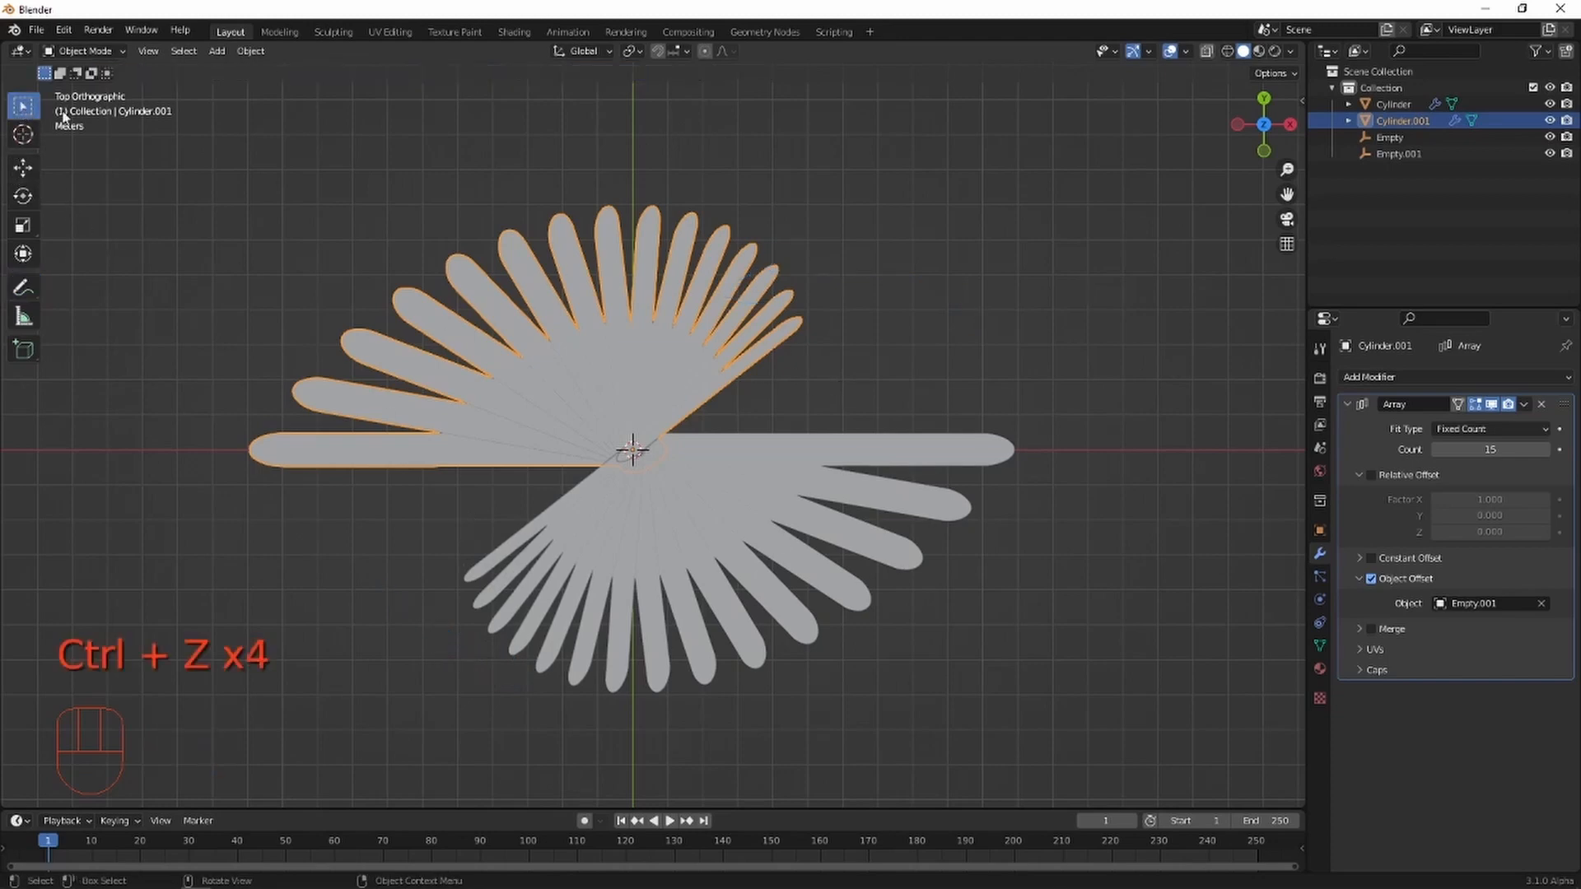
pyautogui.click(1404, 153)
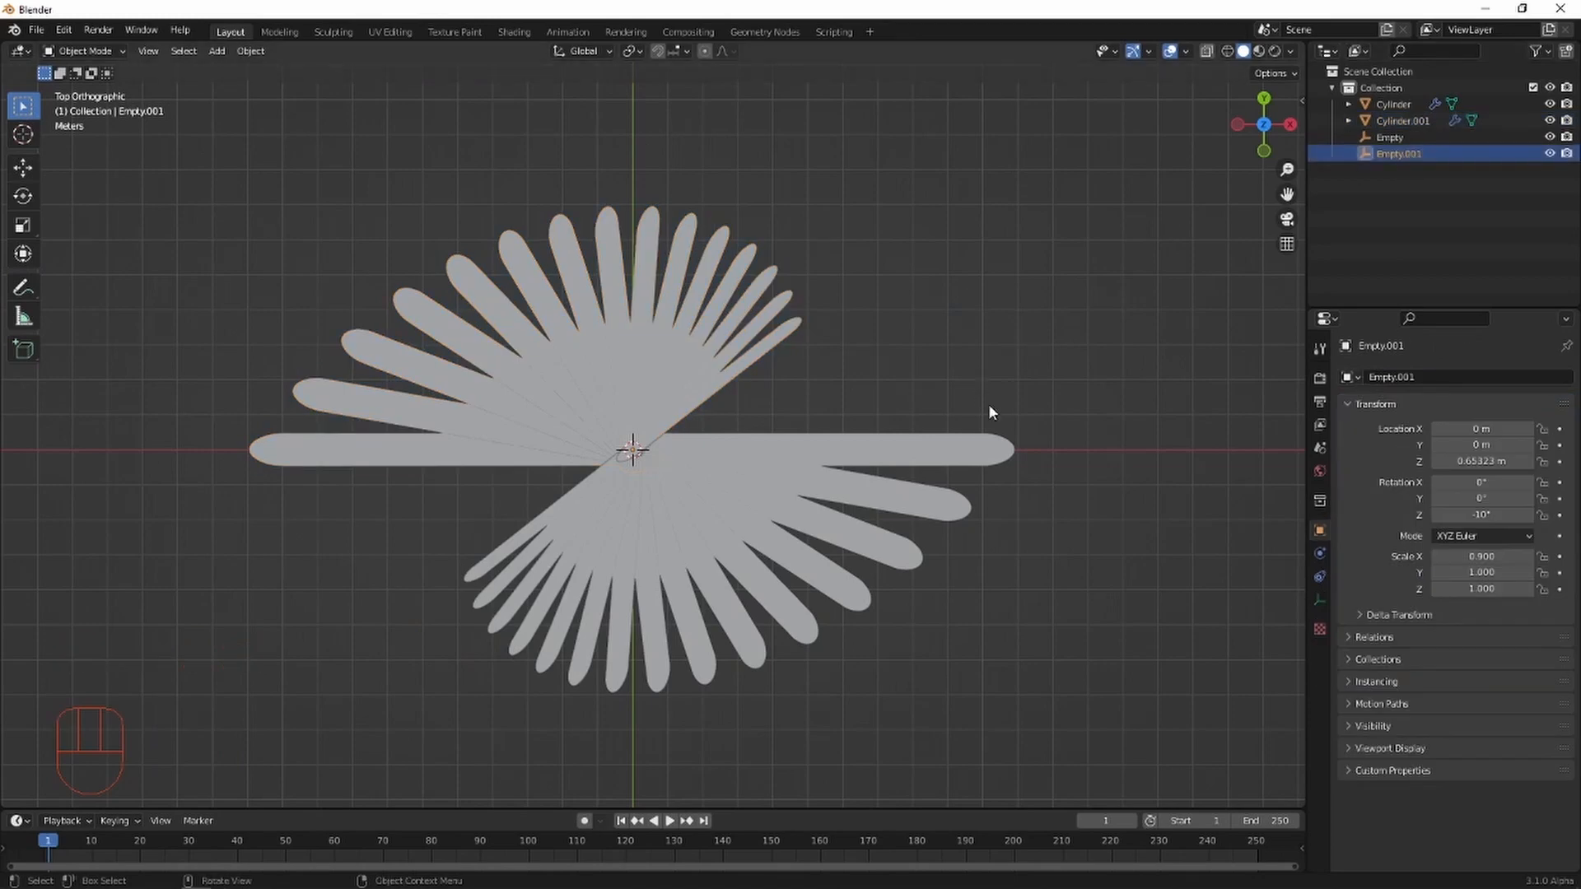
pyautogui.press('r')
pyautogui.press('ctrl')
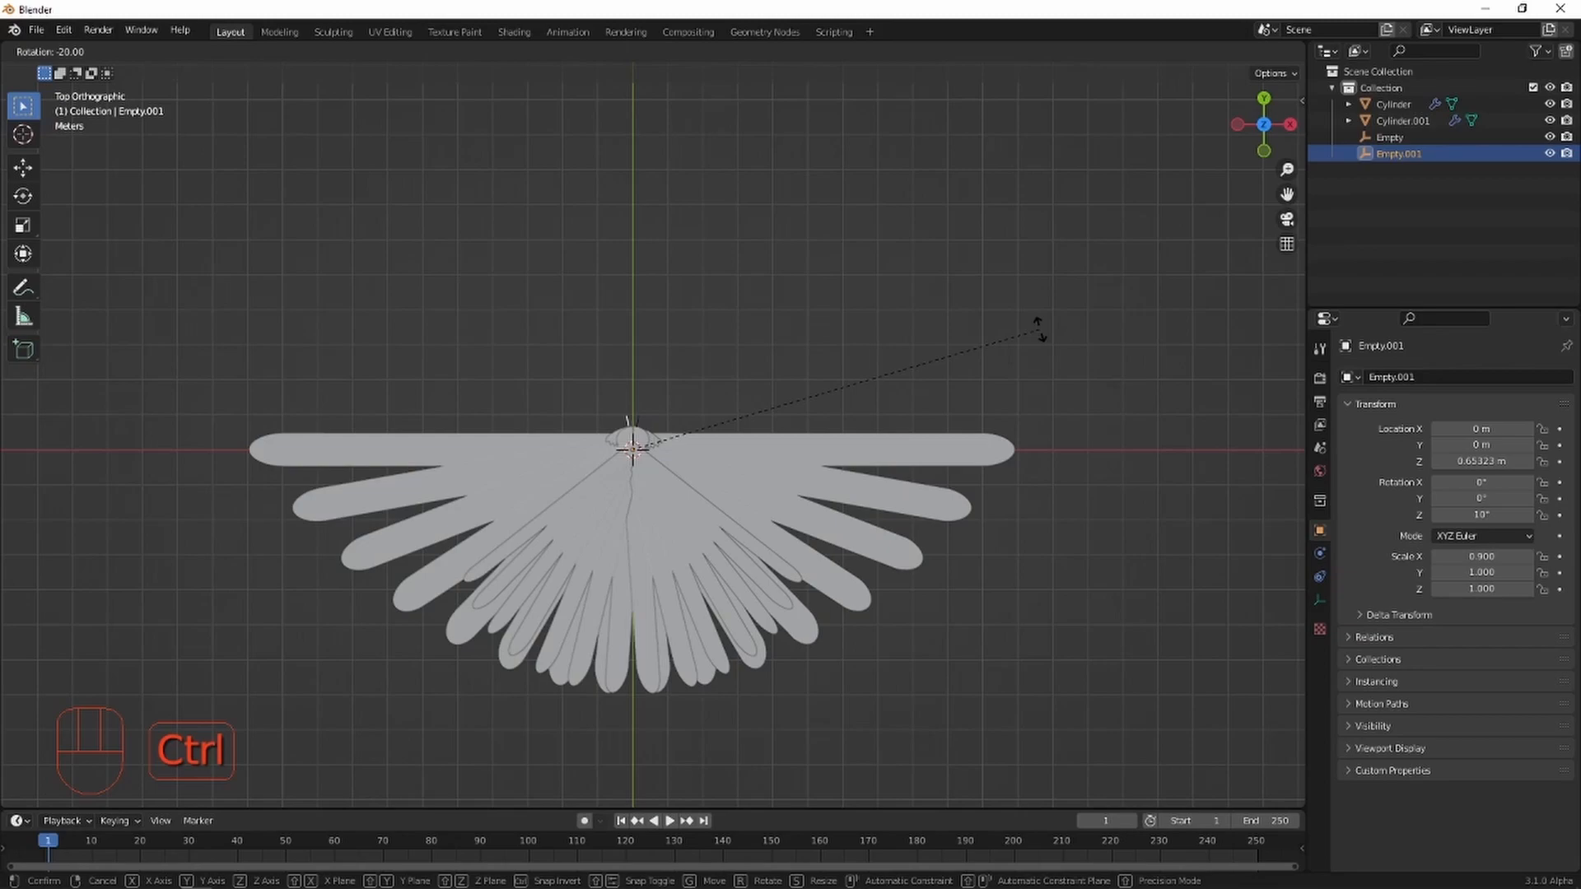
pyautogui.click(1042, 331)
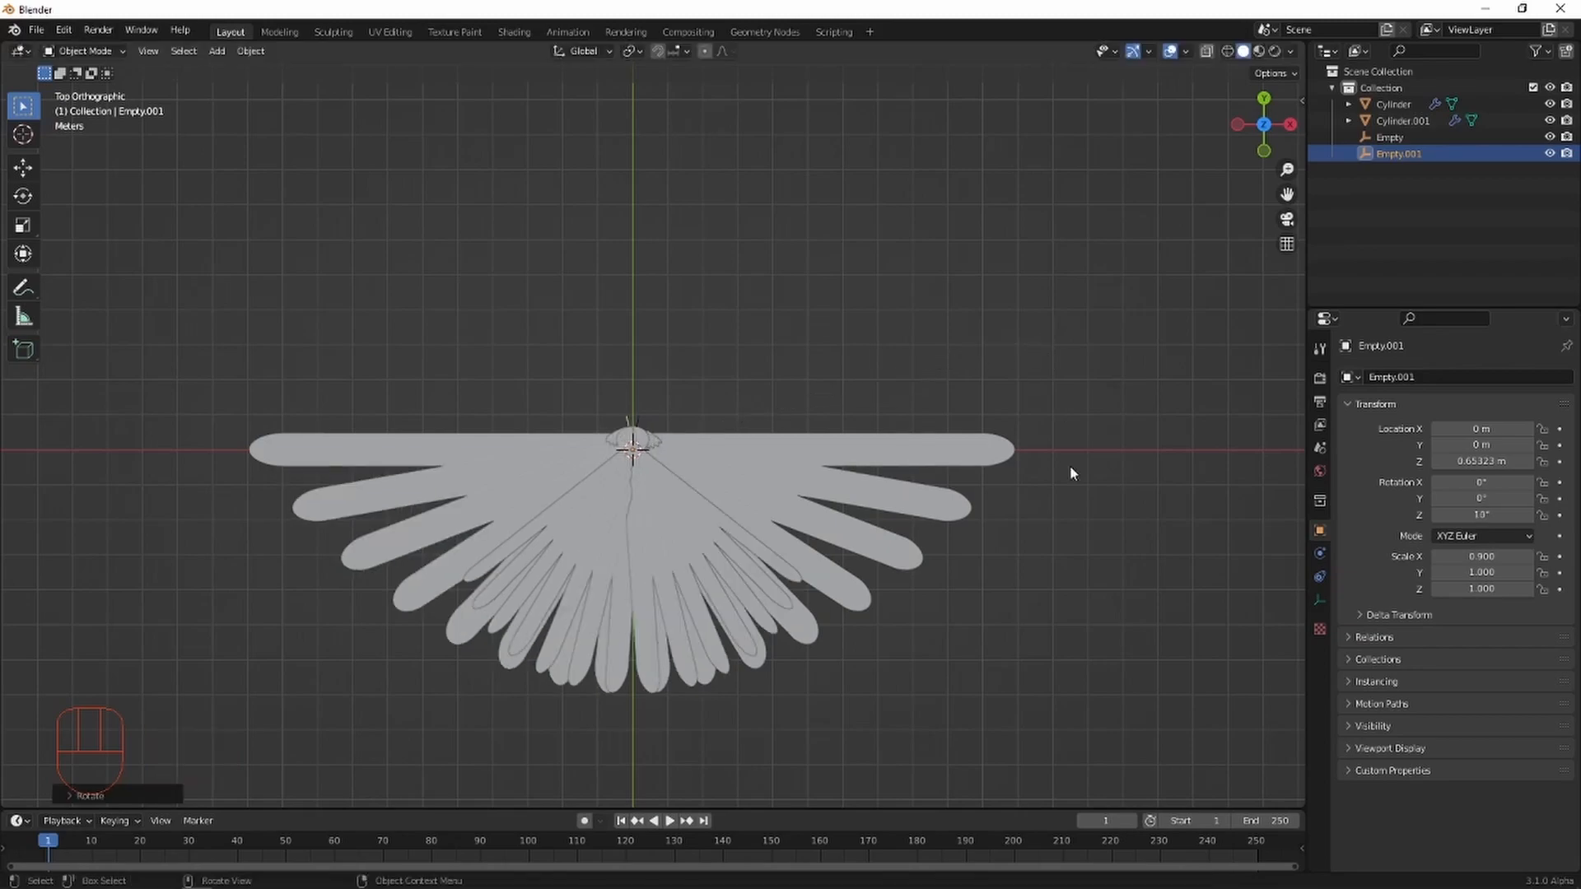
# Apply the Array modifiers of both bar objects, Cylinder and Cylinder.001.
pyautogui.moveTo(1069, 466); pyautogui.dragTo(886, 444, button='middle')
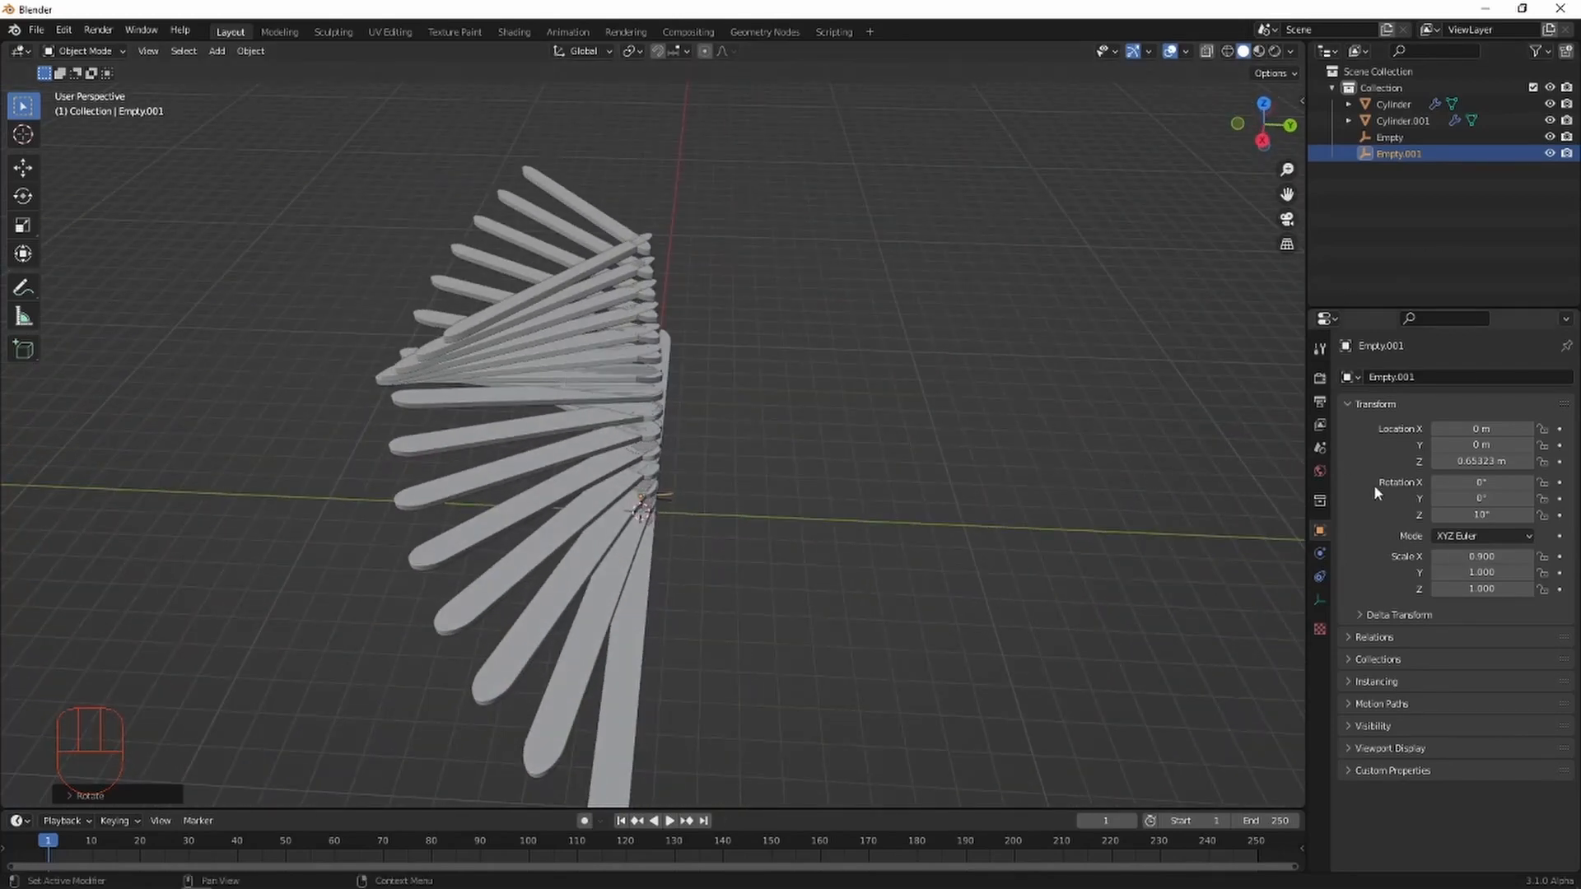
pyautogui.click(657, 278)
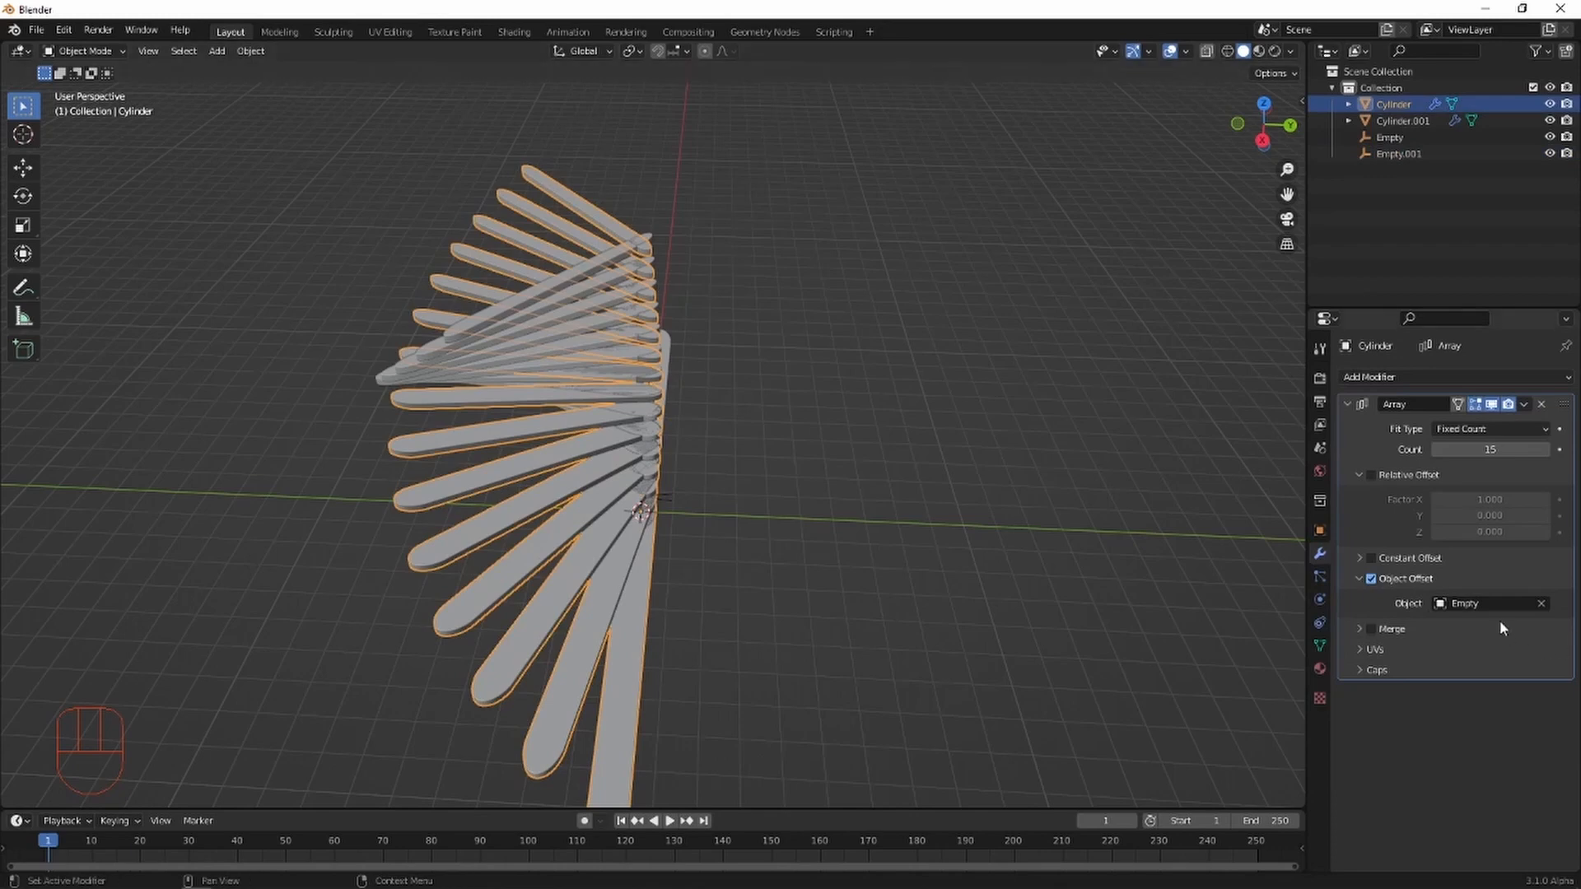
pyautogui.click(1524, 405)
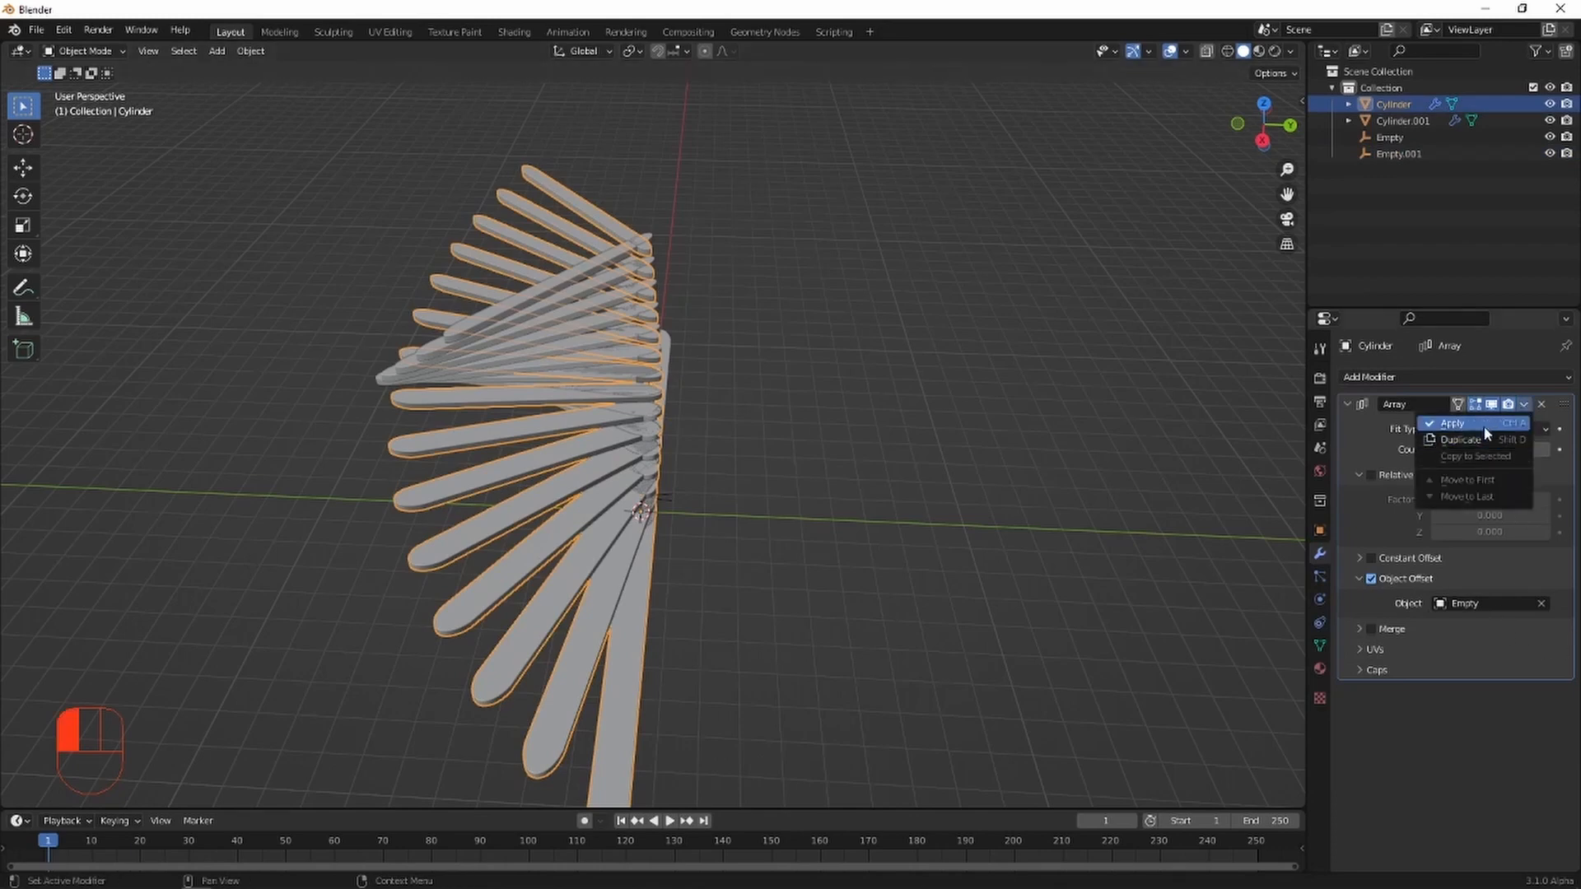
pyautogui.click(1449, 423)
pyautogui.click(1410, 122)
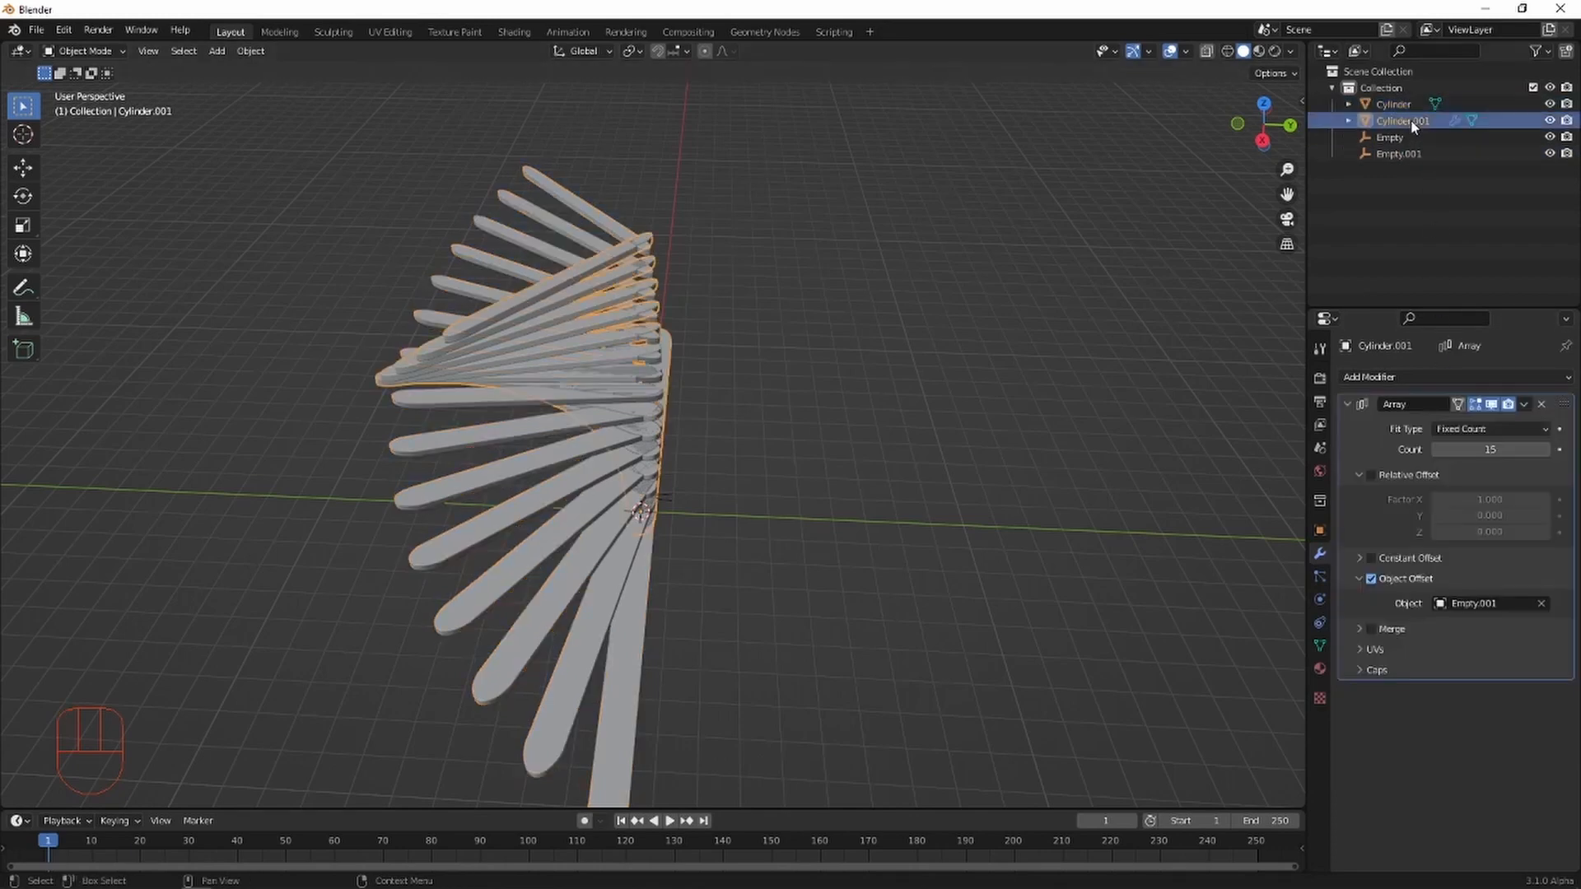
pyautogui.click(1520, 405)
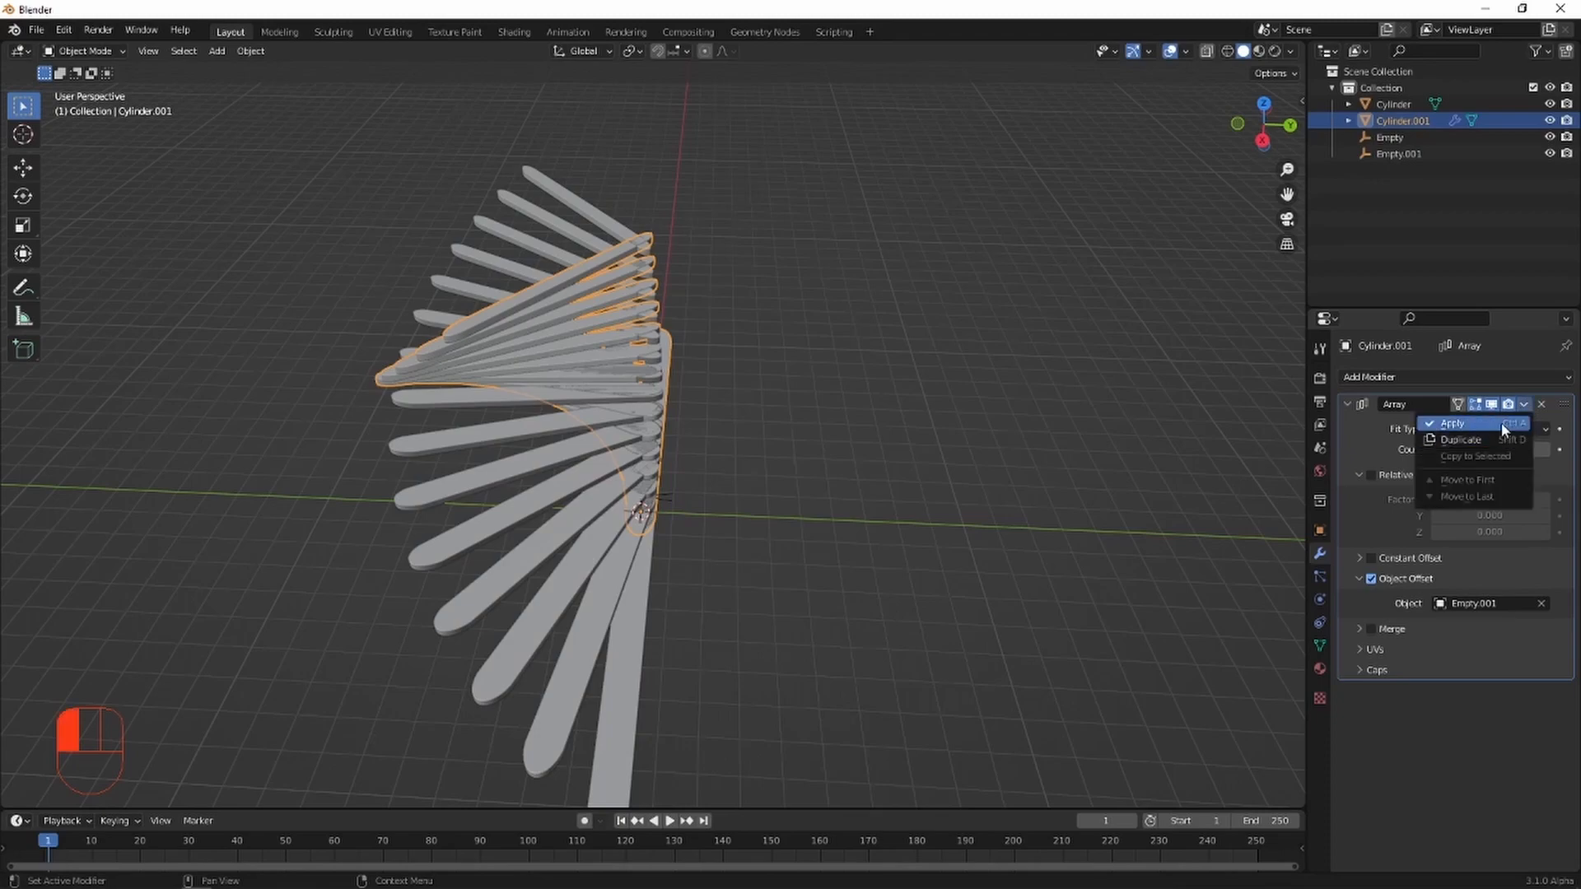
pyautogui.click(1501, 423)
pyautogui.moveTo(996, 425); pyautogui.dragTo(996, 329, button='middle')
pyautogui.click(1398, 155)
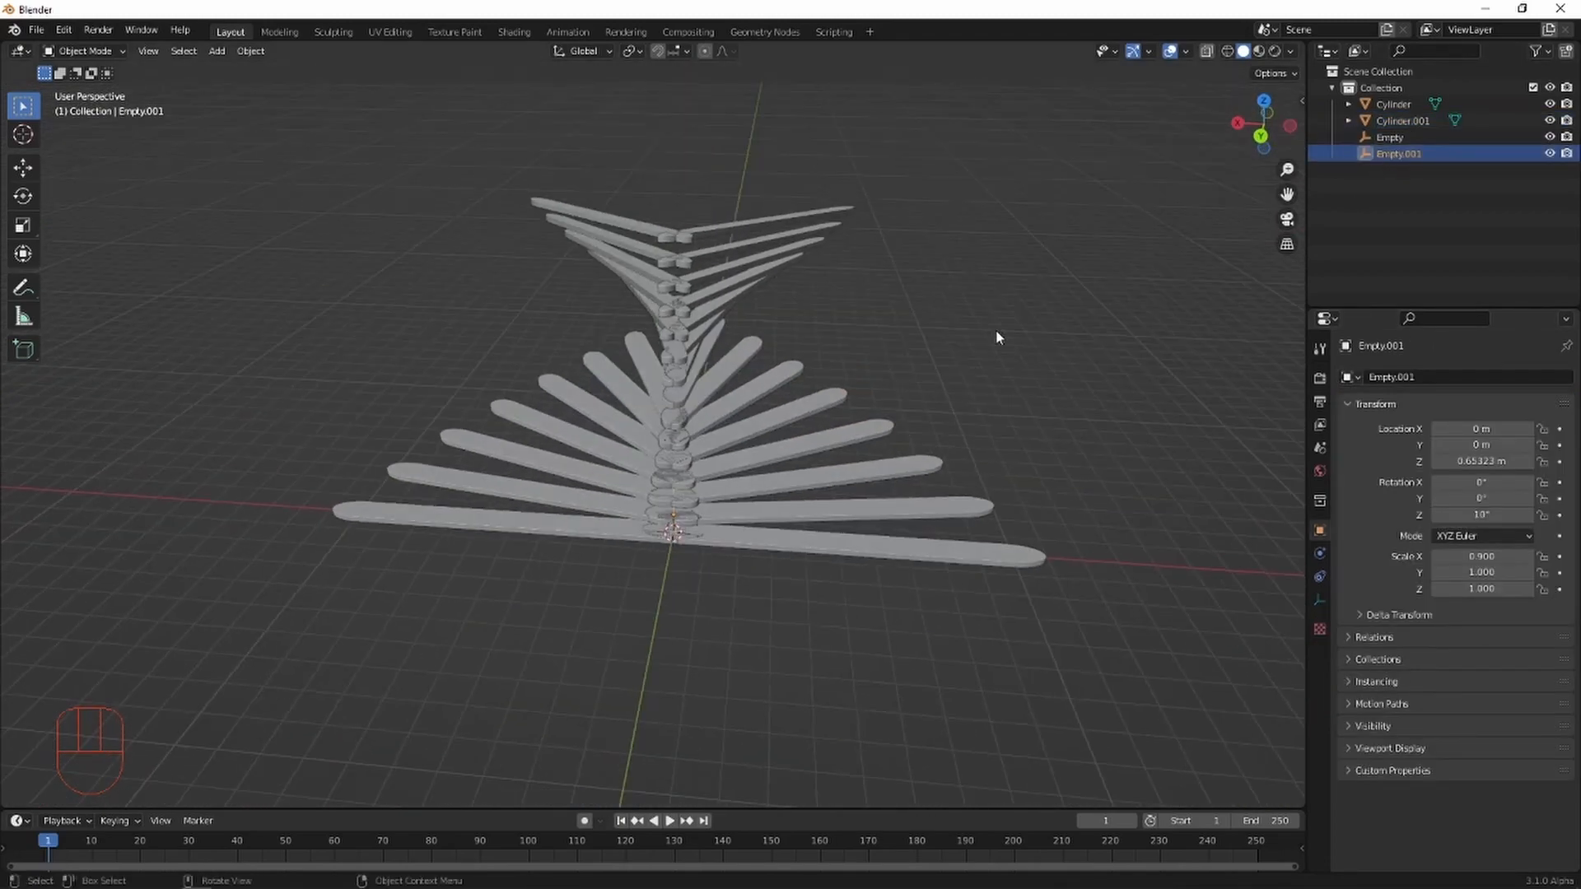
pyautogui.click(1260, 136)
pyautogui.scroll(3, 854, 547)
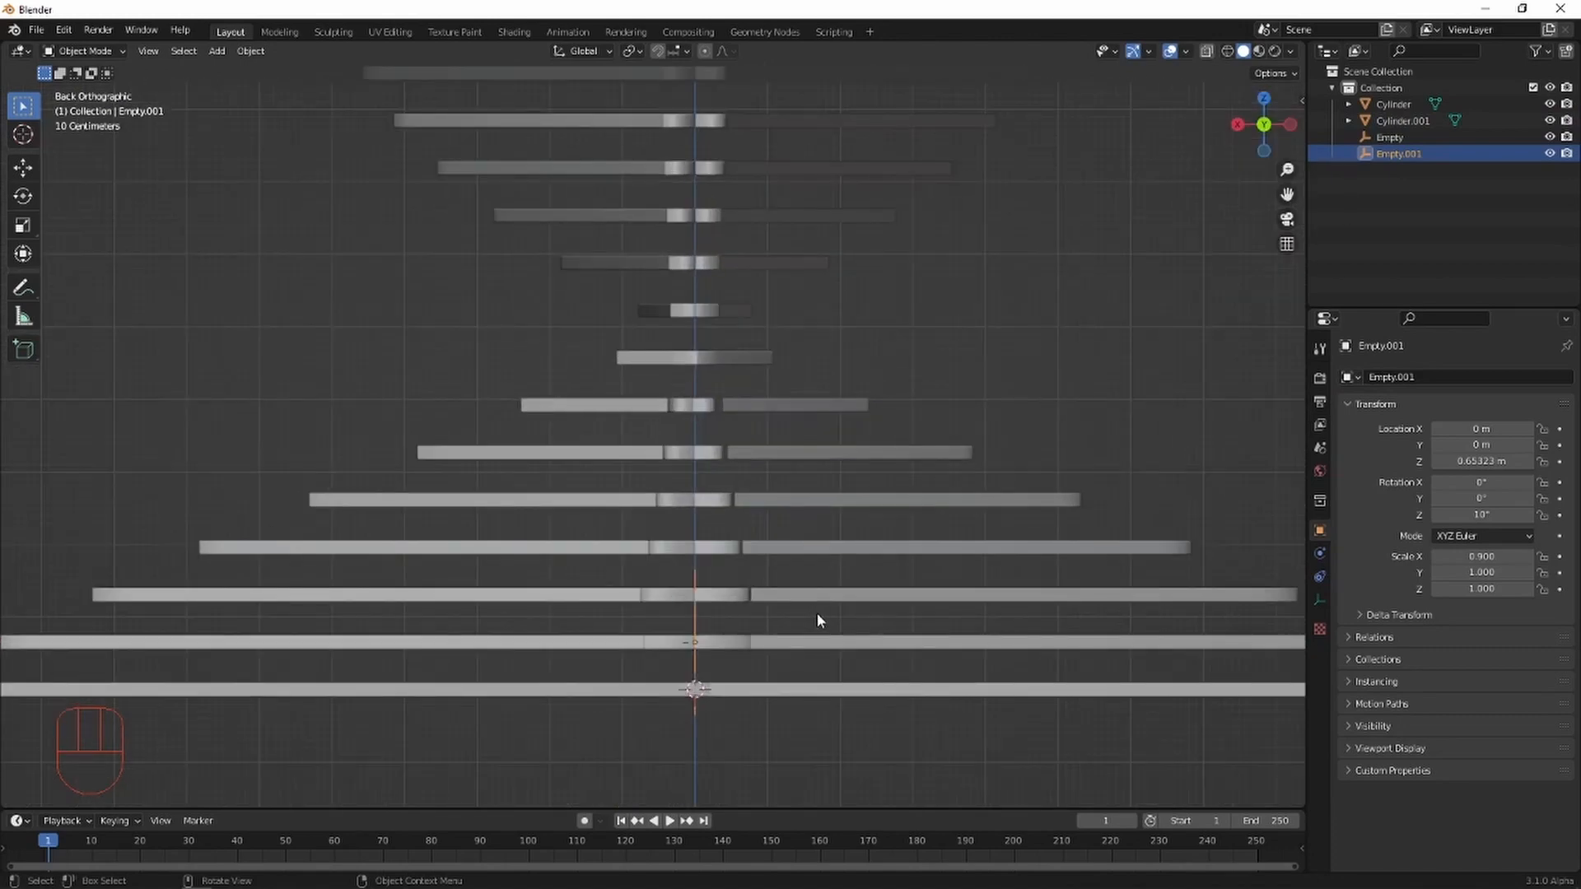
pyautogui.press('g')
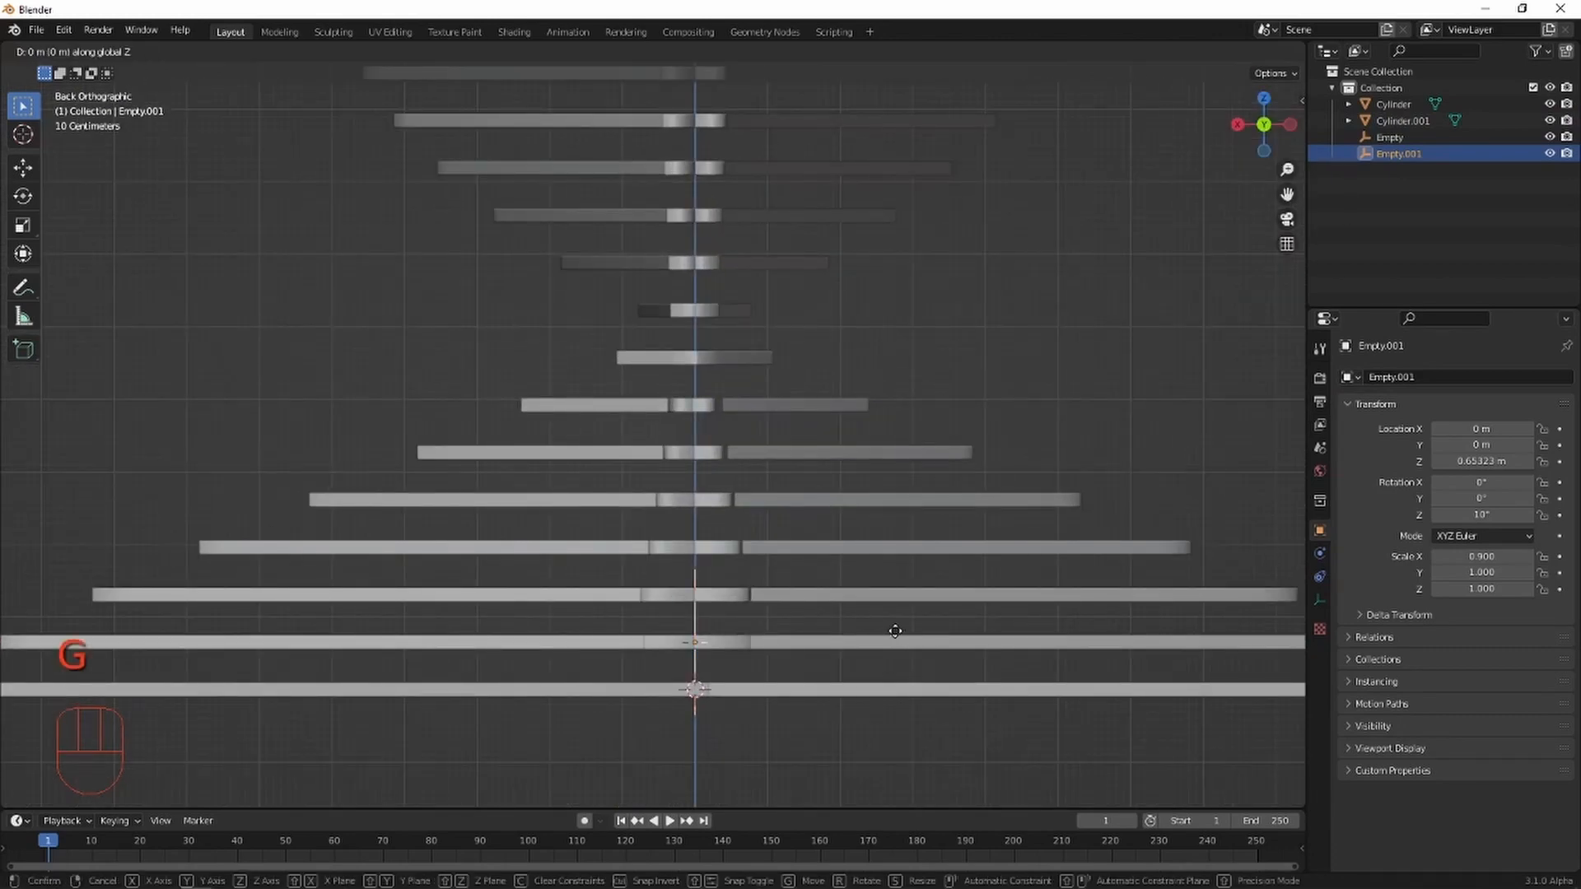
pyautogui.press('z')
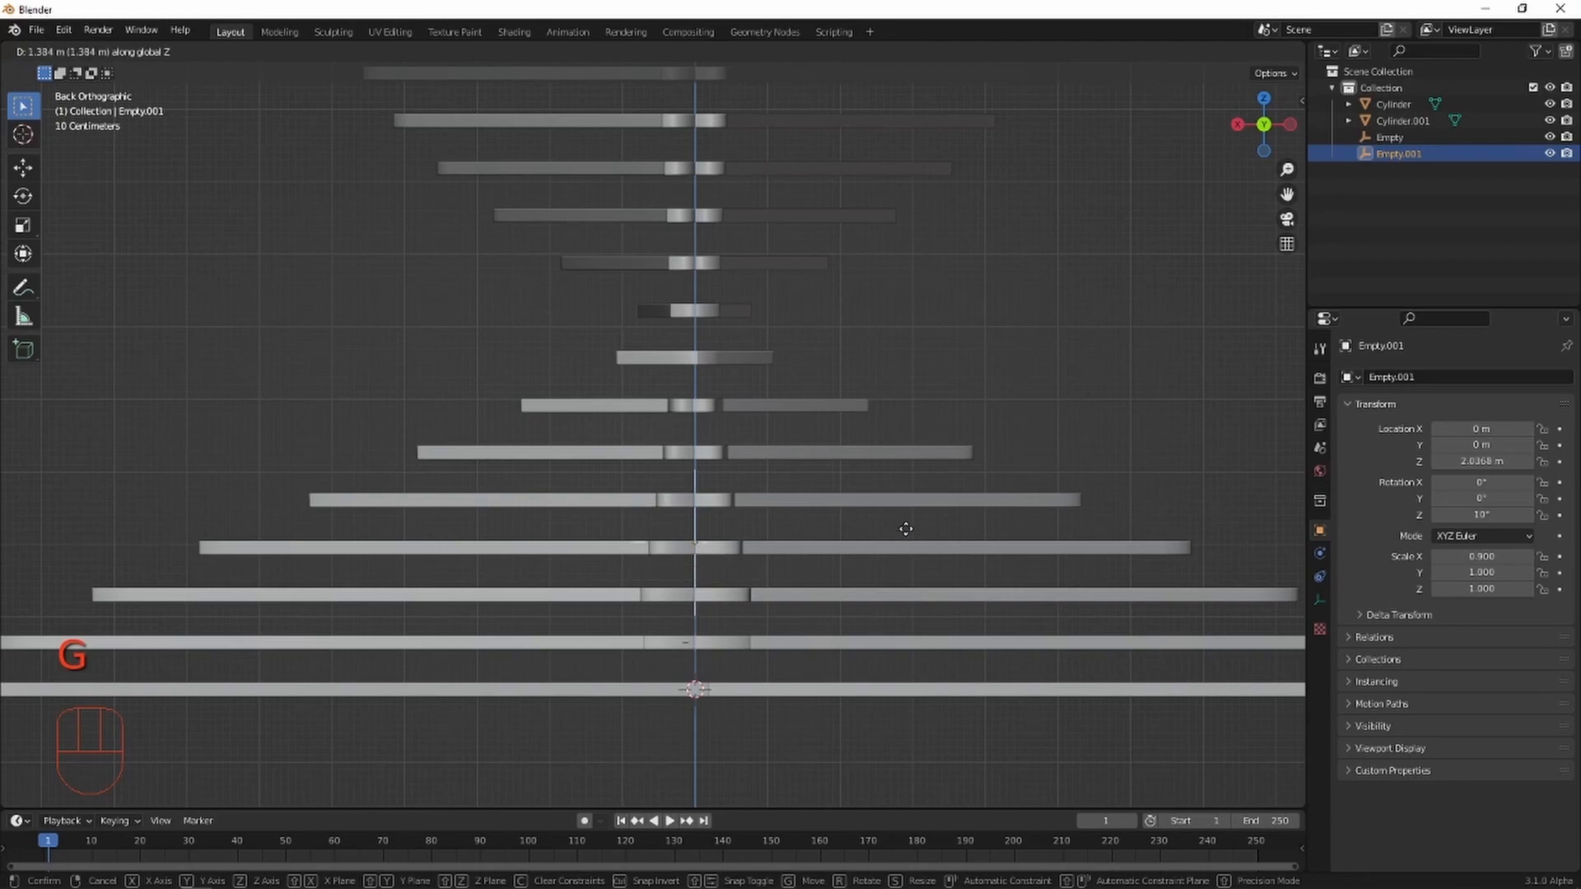
pyautogui.rightClick(915, 494)
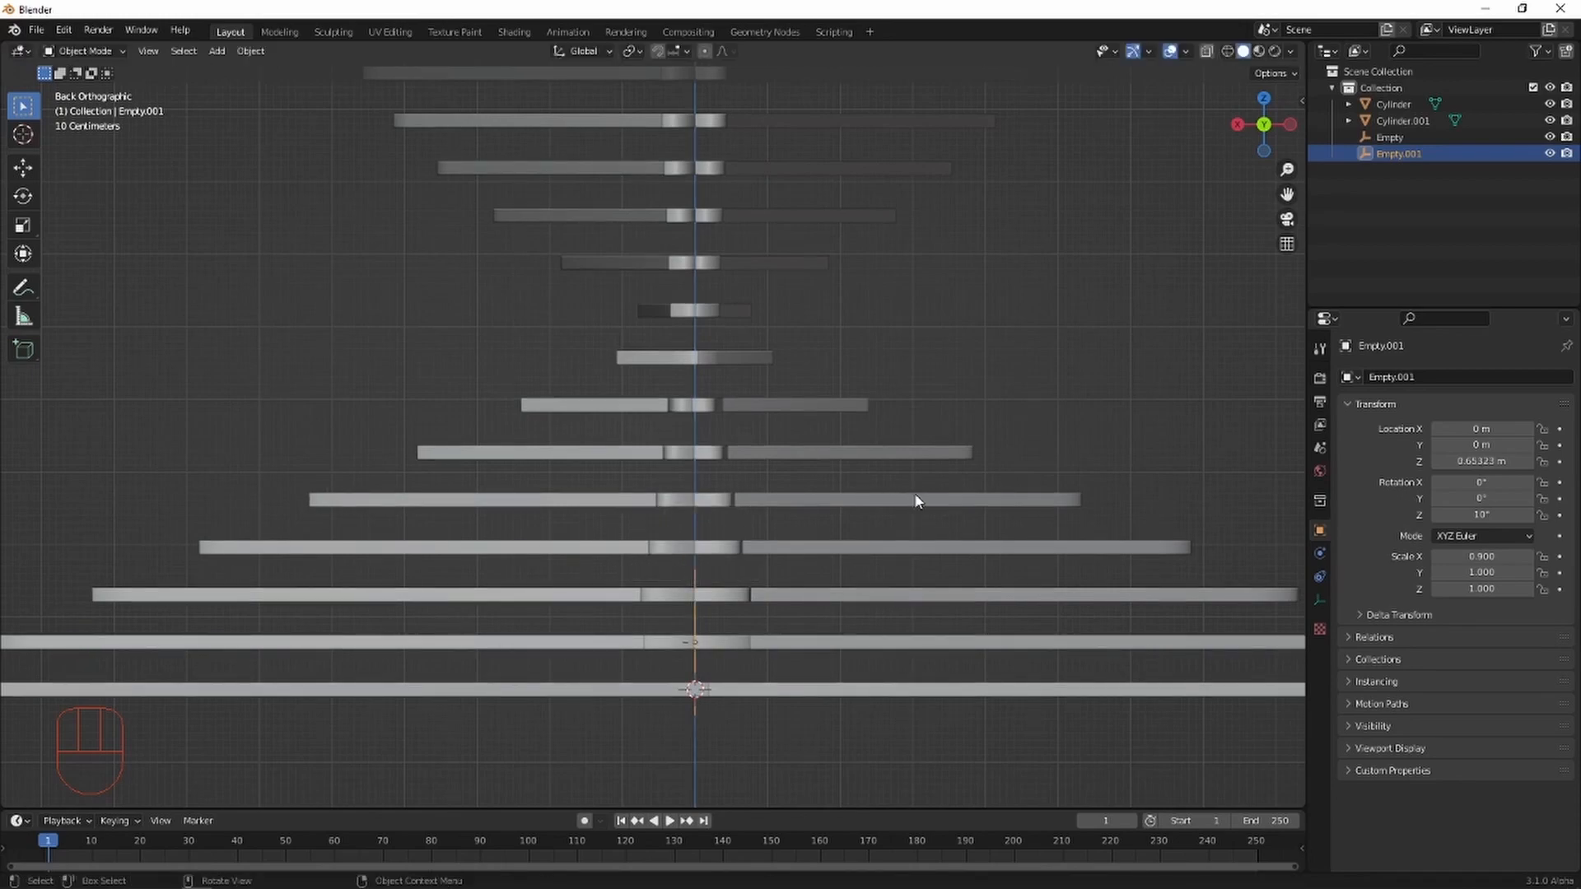
# Parent Cylinder to Empty using the Object parenting option.
pyautogui.scroll(-4, 914, 492)
pyautogui.moveTo(917, 522); pyautogui.dragTo(939, 605, button='middle')
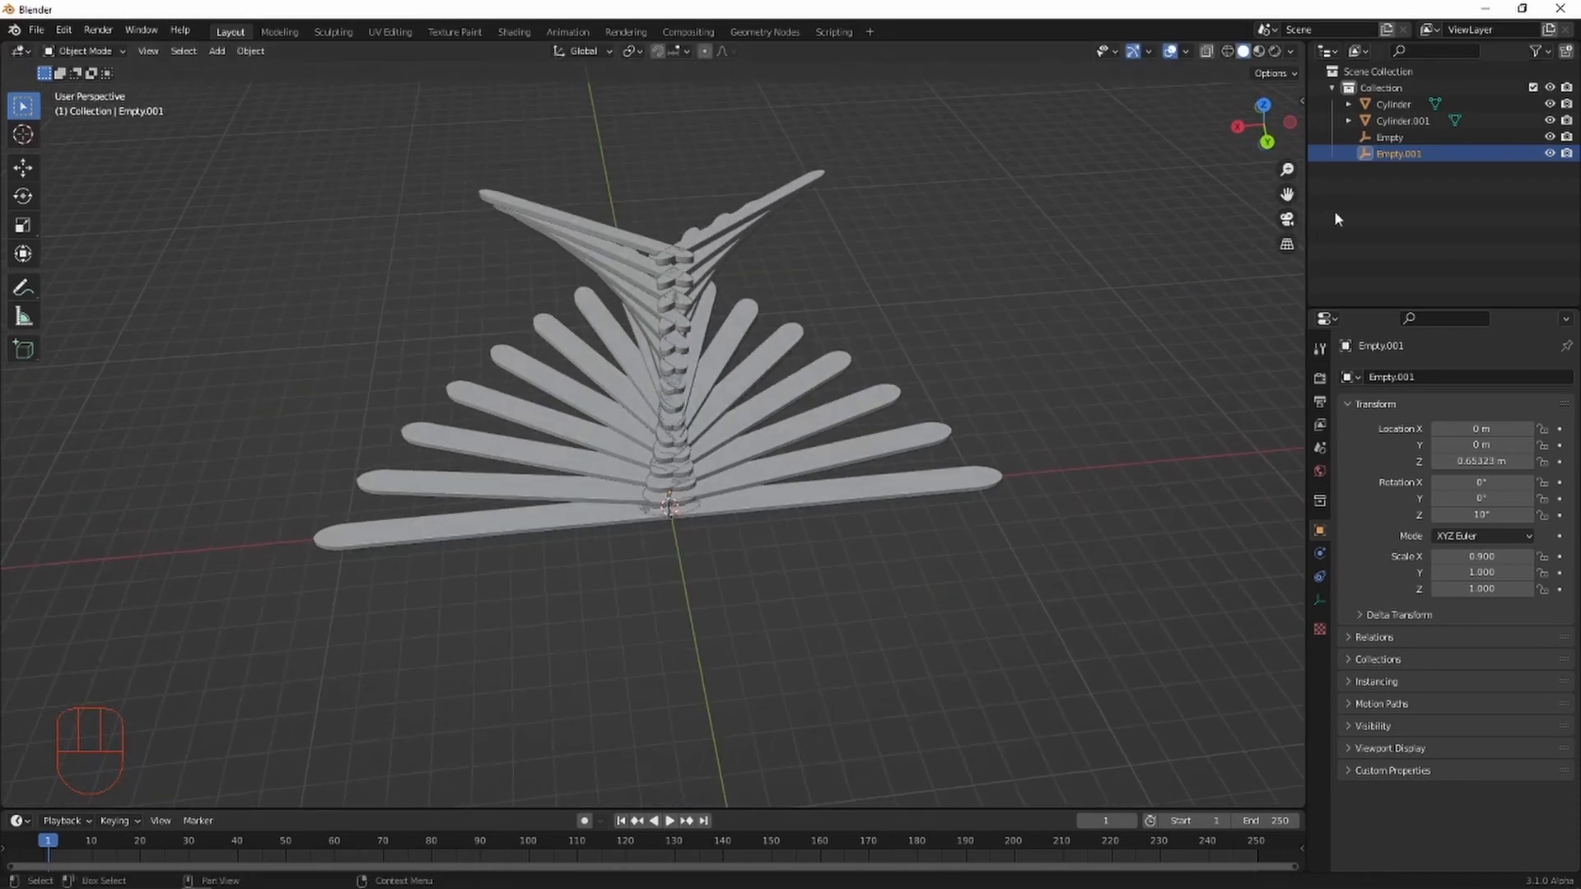
pyautogui.click(1413, 106)
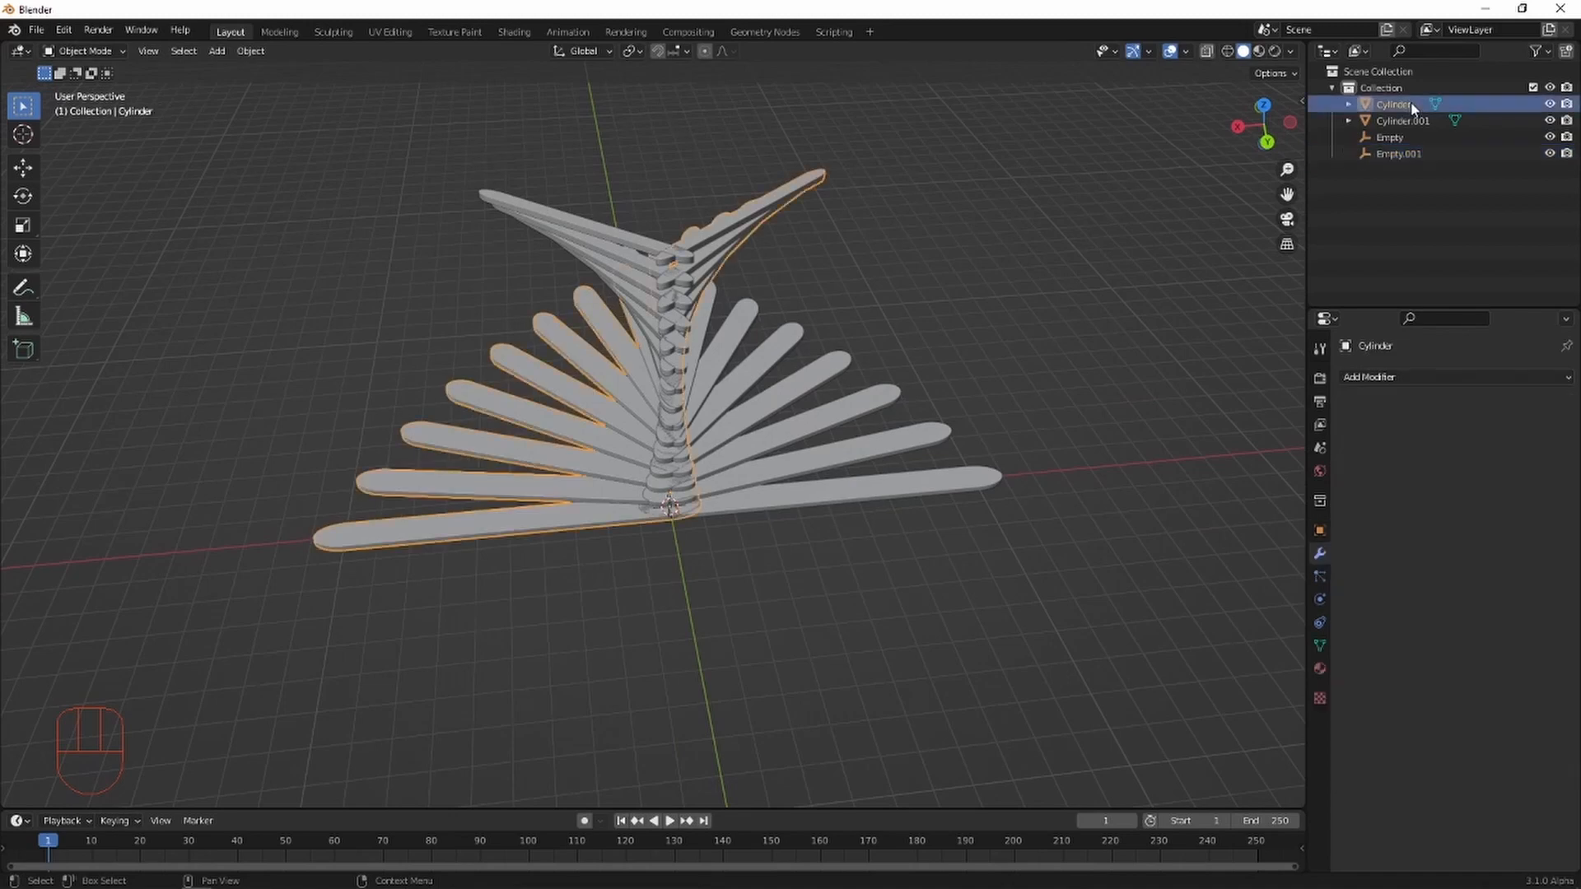
pyautogui.keyDown('ctrl'); pyautogui.click(1405, 139); pyautogui.keyUp('ctrl')
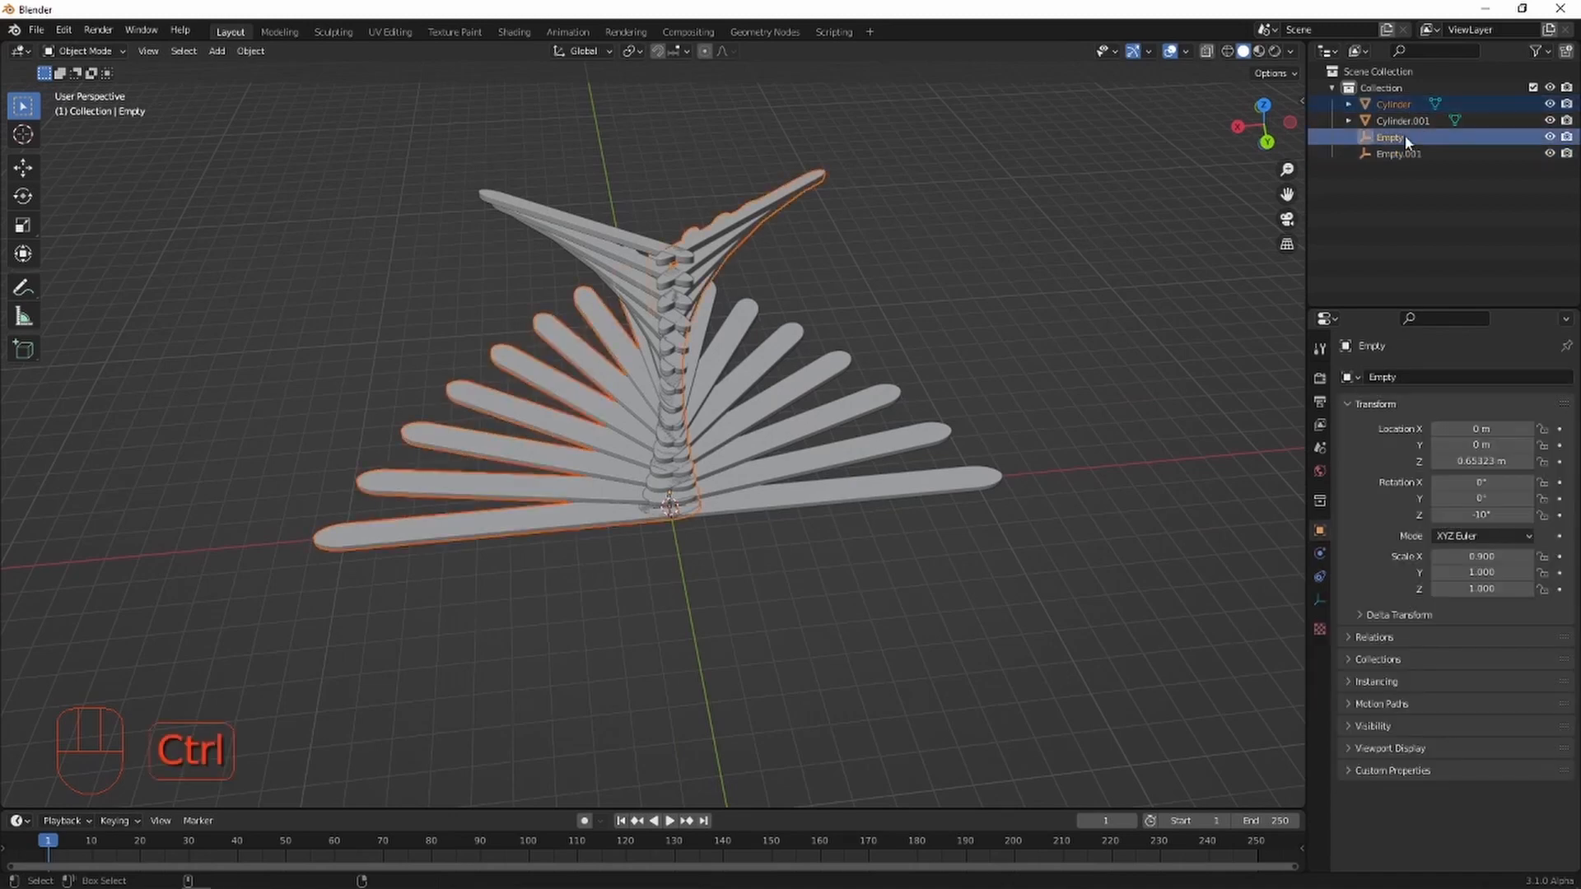
pyautogui.hotkey('ctrl', 'p')
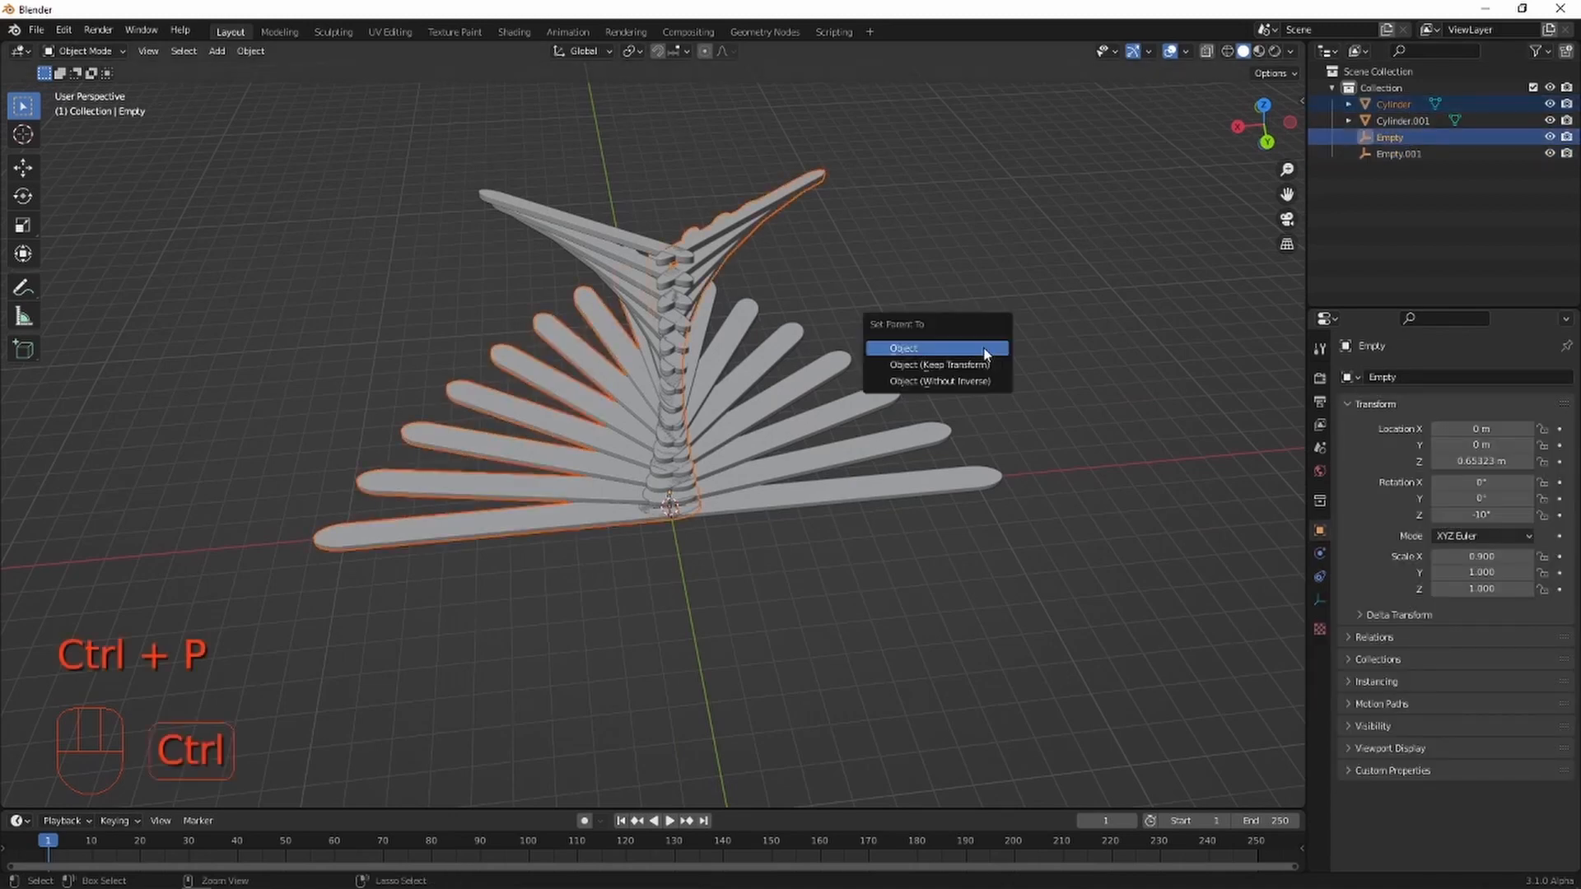
pyautogui.click(986, 354)
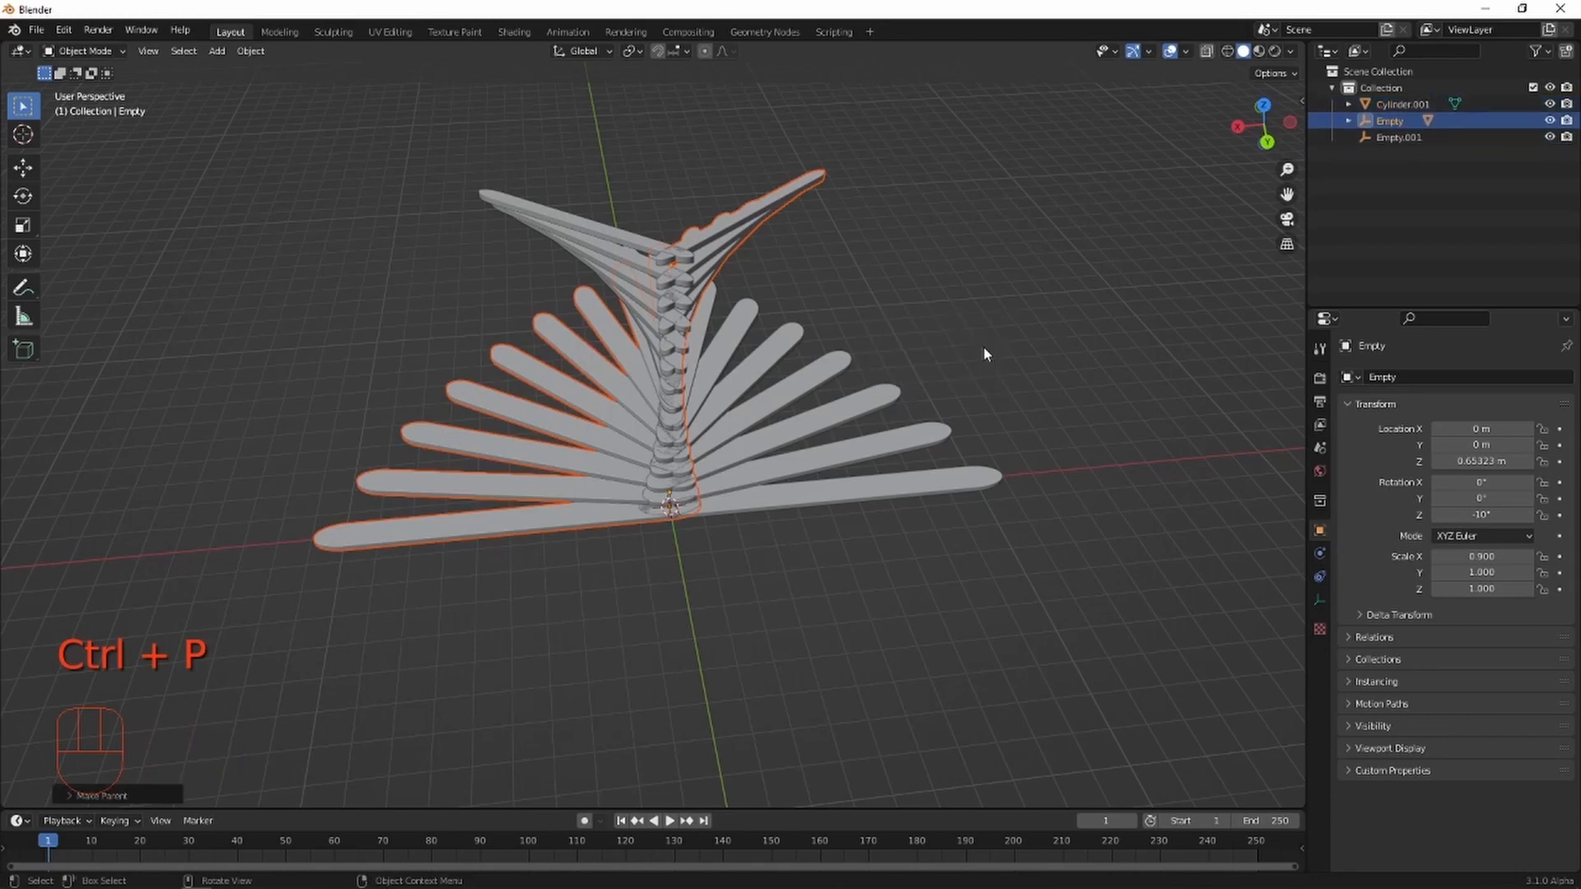
# Parent Cylinder.001 to Empty.001 using the Object parenting option.
pyautogui.click(1420, 105)
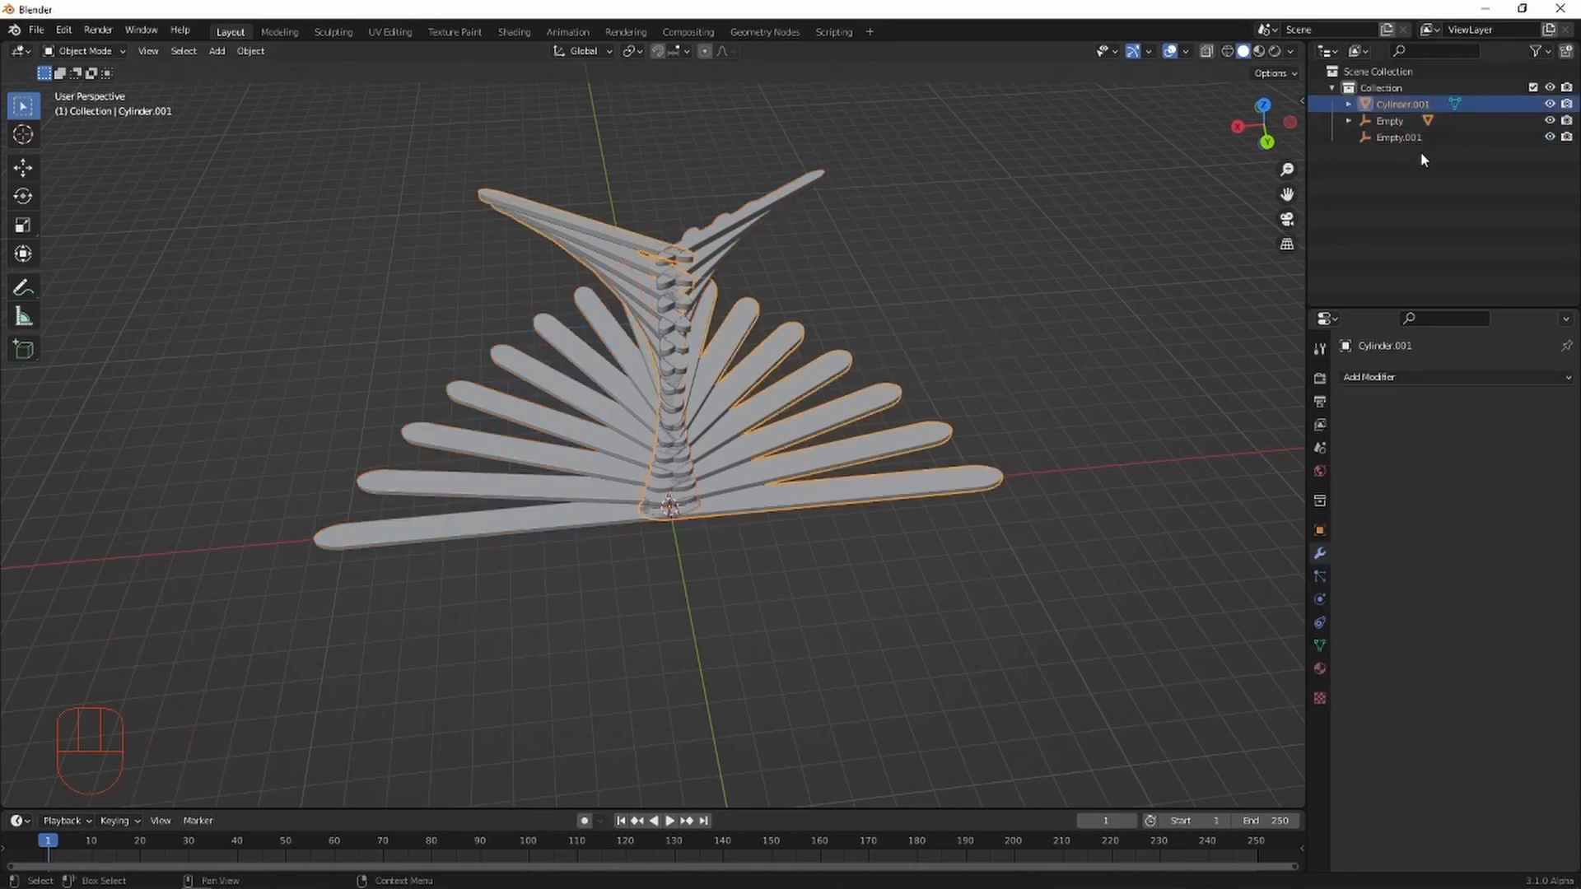
pyautogui.keyDown('ctrl'); pyautogui.click(1420, 138); pyautogui.keyUp('ctrl')
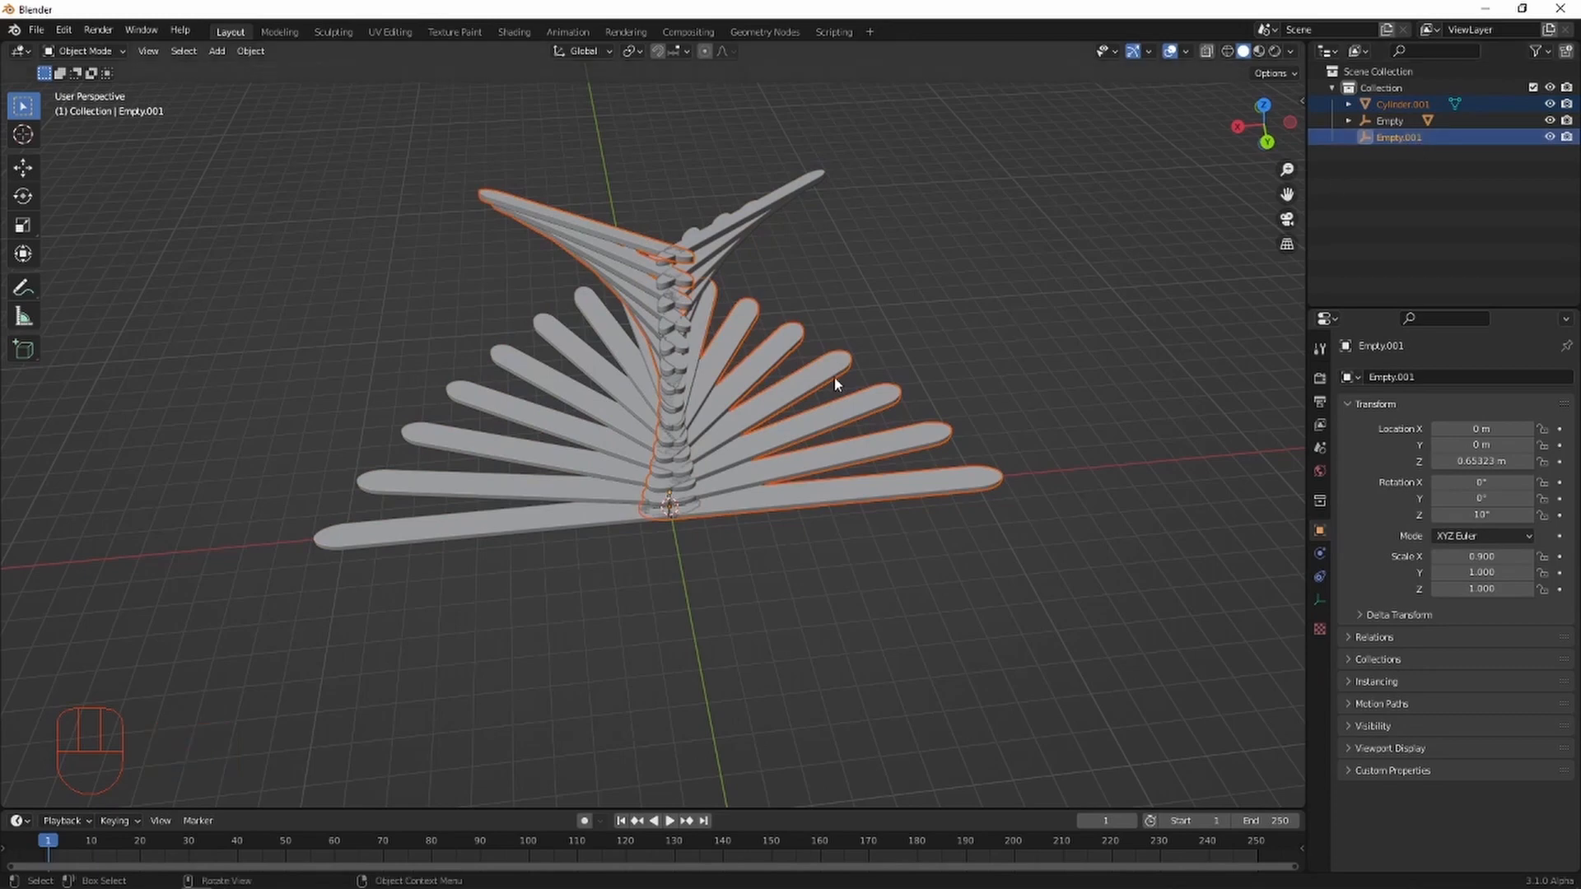
pyautogui.hotkey('ctrl', 'p')
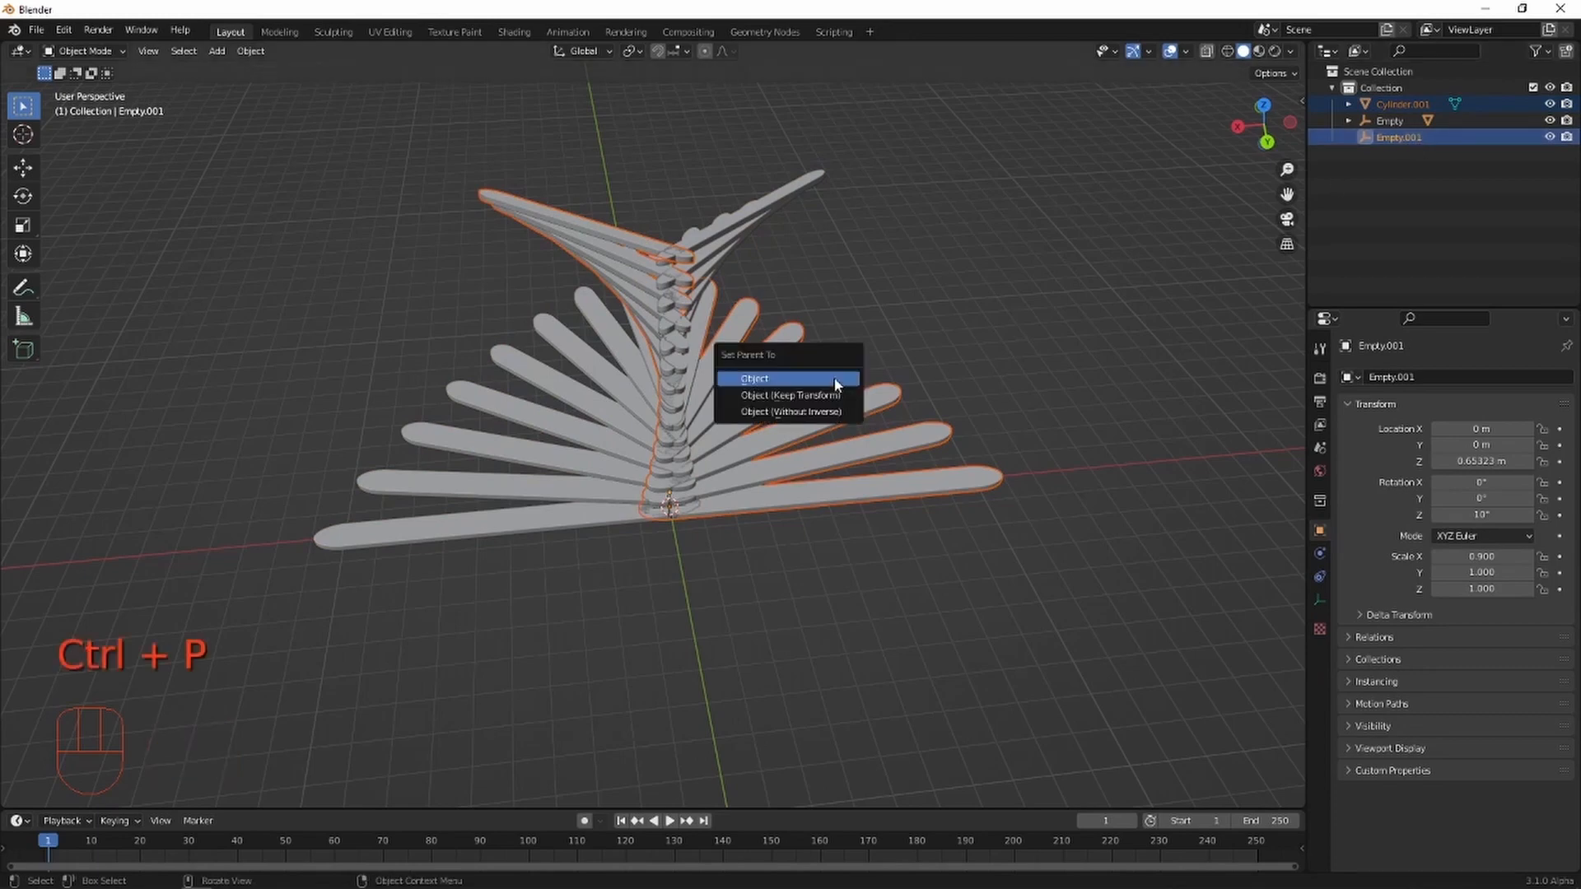
pyautogui.click(836, 380)
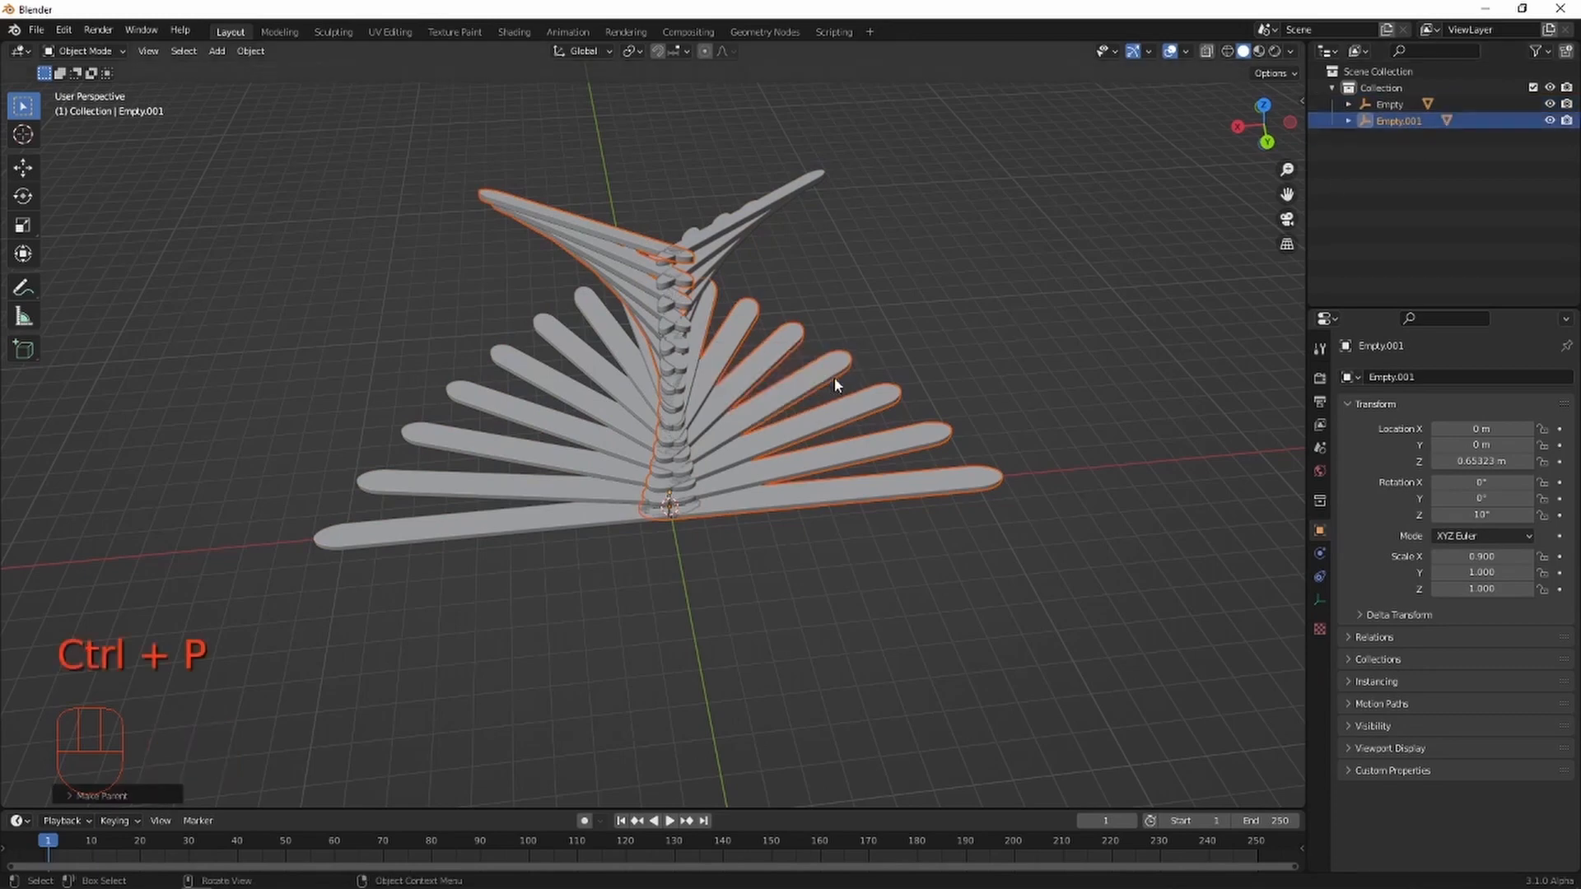
# Move Empty up about 0.336 m along Z in the back view so its bars sit in the gaps between the other bars.
pyautogui.click(1398, 105)
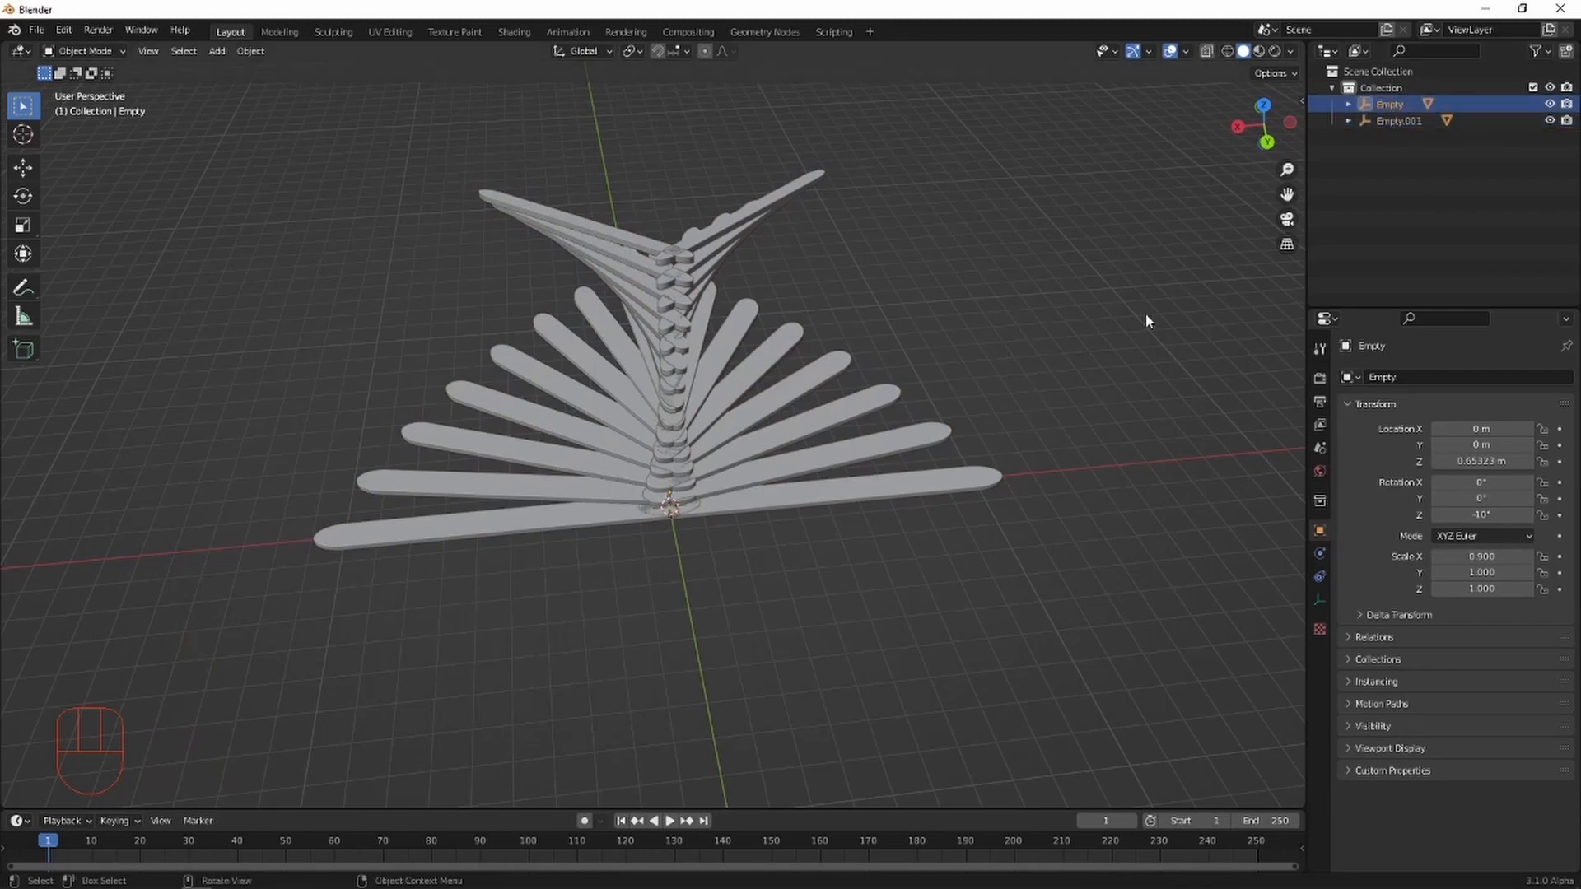
pyautogui.click(1268, 144)
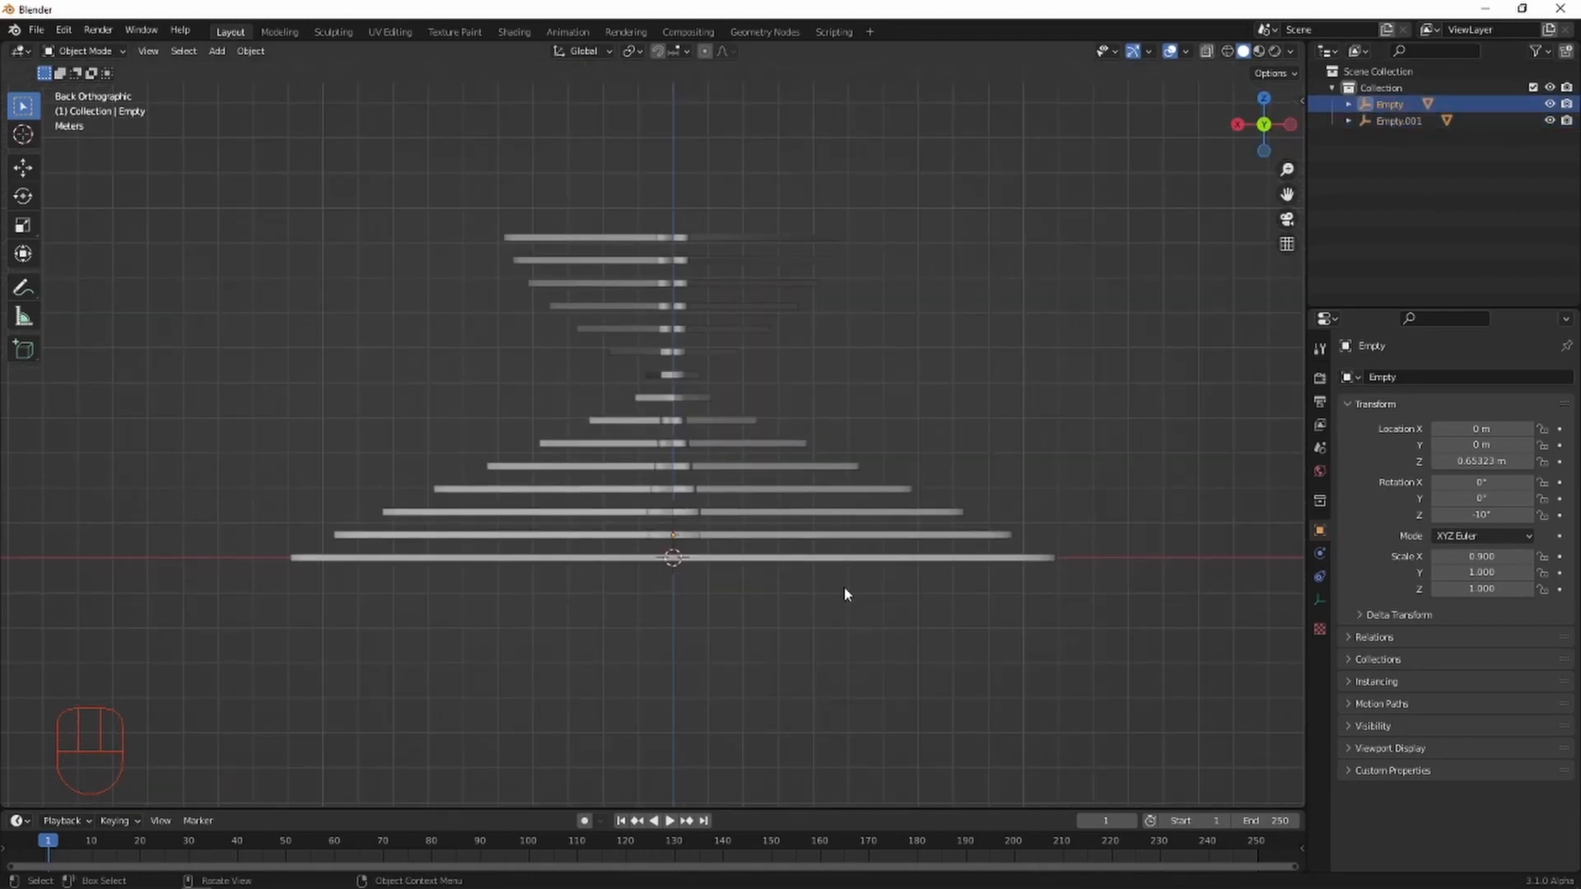
pyautogui.press('g')
pyautogui.press('z')
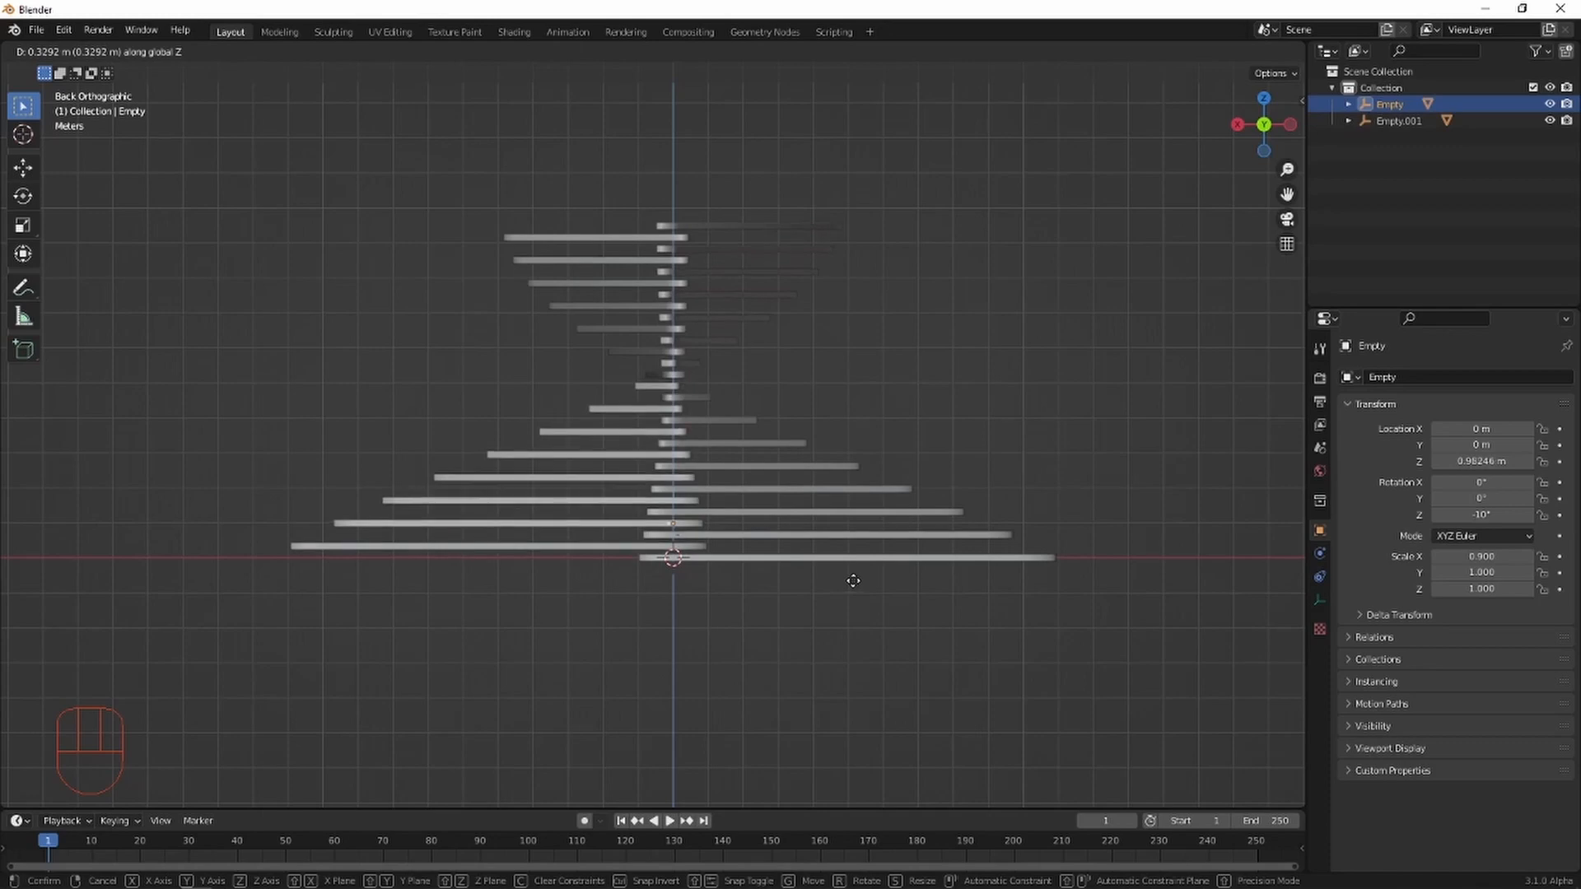
pyautogui.press('ctrl')
pyautogui.press('shift')
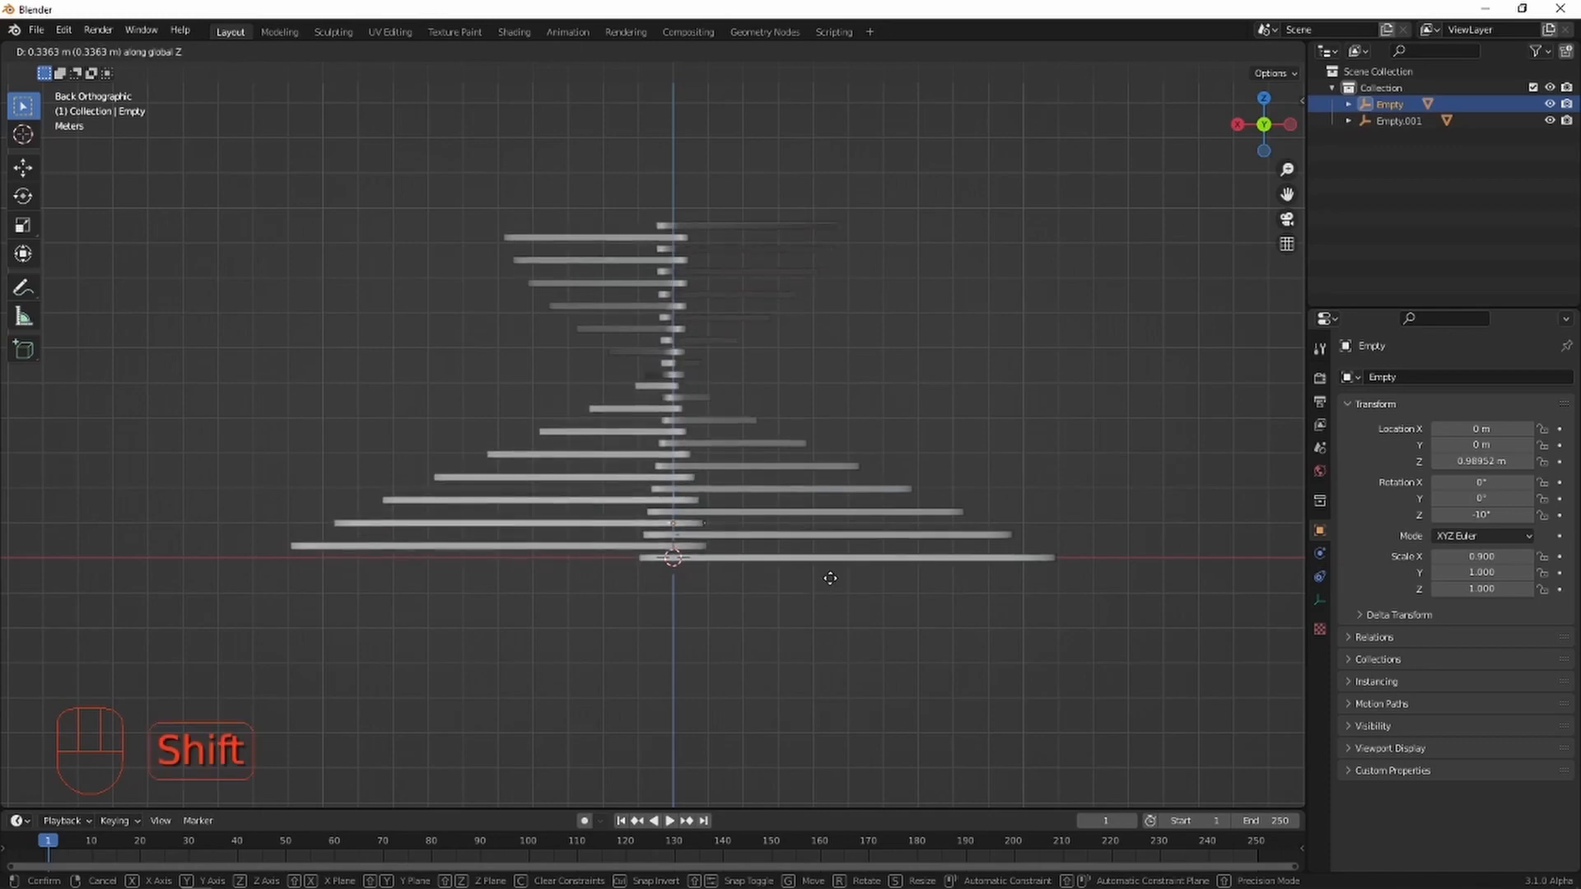
pyautogui.click(833, 585)
pyautogui.scroll(8, 781, 599)
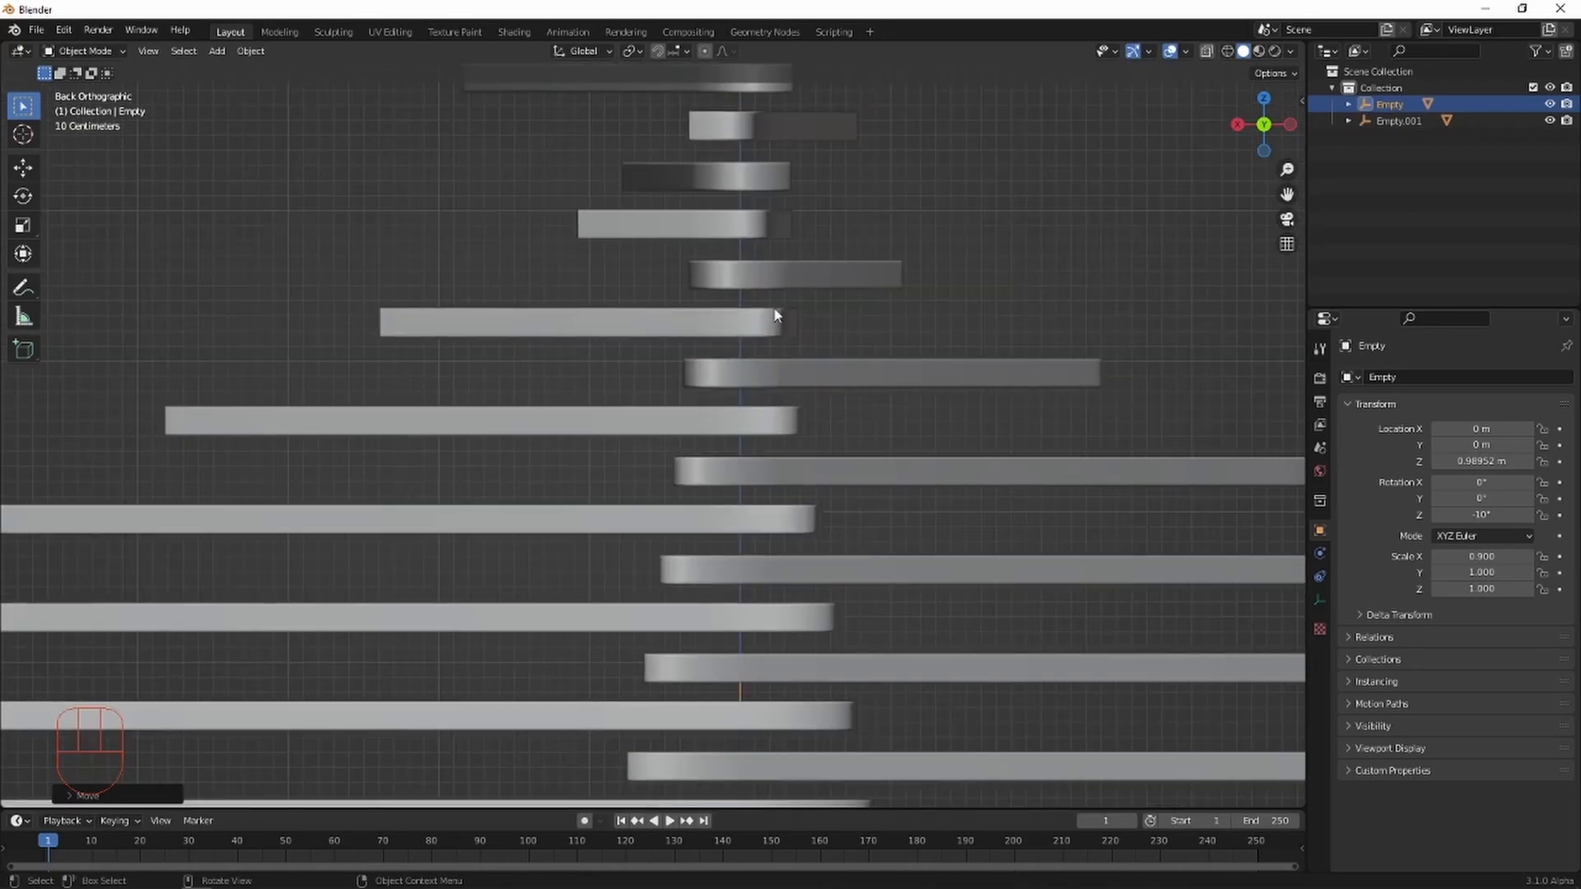
pyautogui.scroll(-8, 710, 732)
pyautogui.moveTo(744, 669); pyautogui.dragTo(793, 700, button='middle')
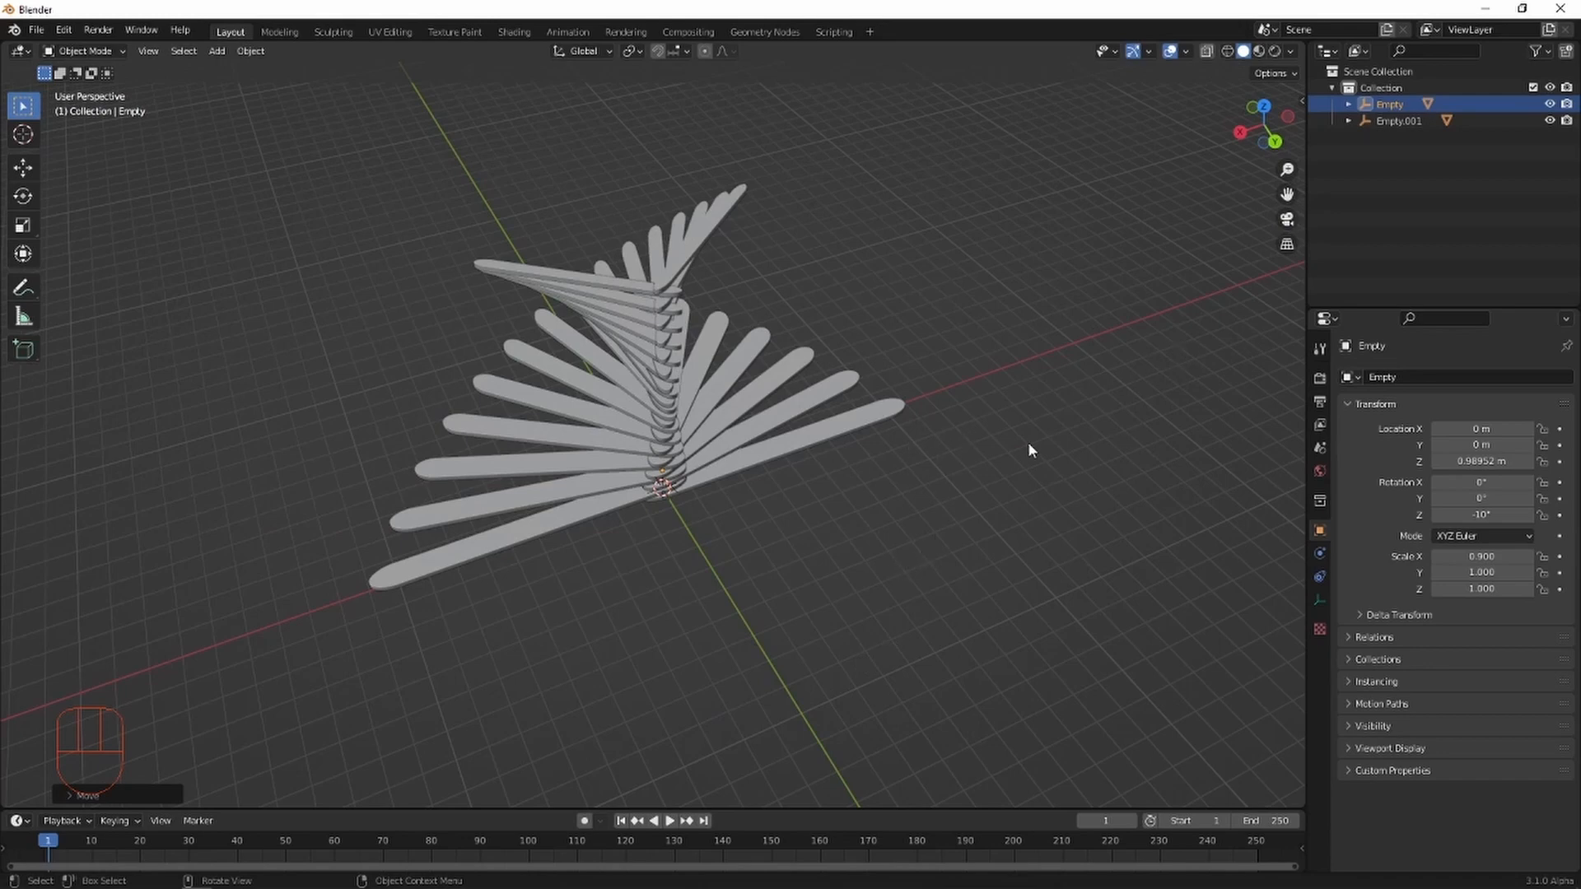
pyautogui.moveTo(1482, 515); pyautogui.dragTo(1556, 515)
pyautogui.hotkey('ctrl', 'z')
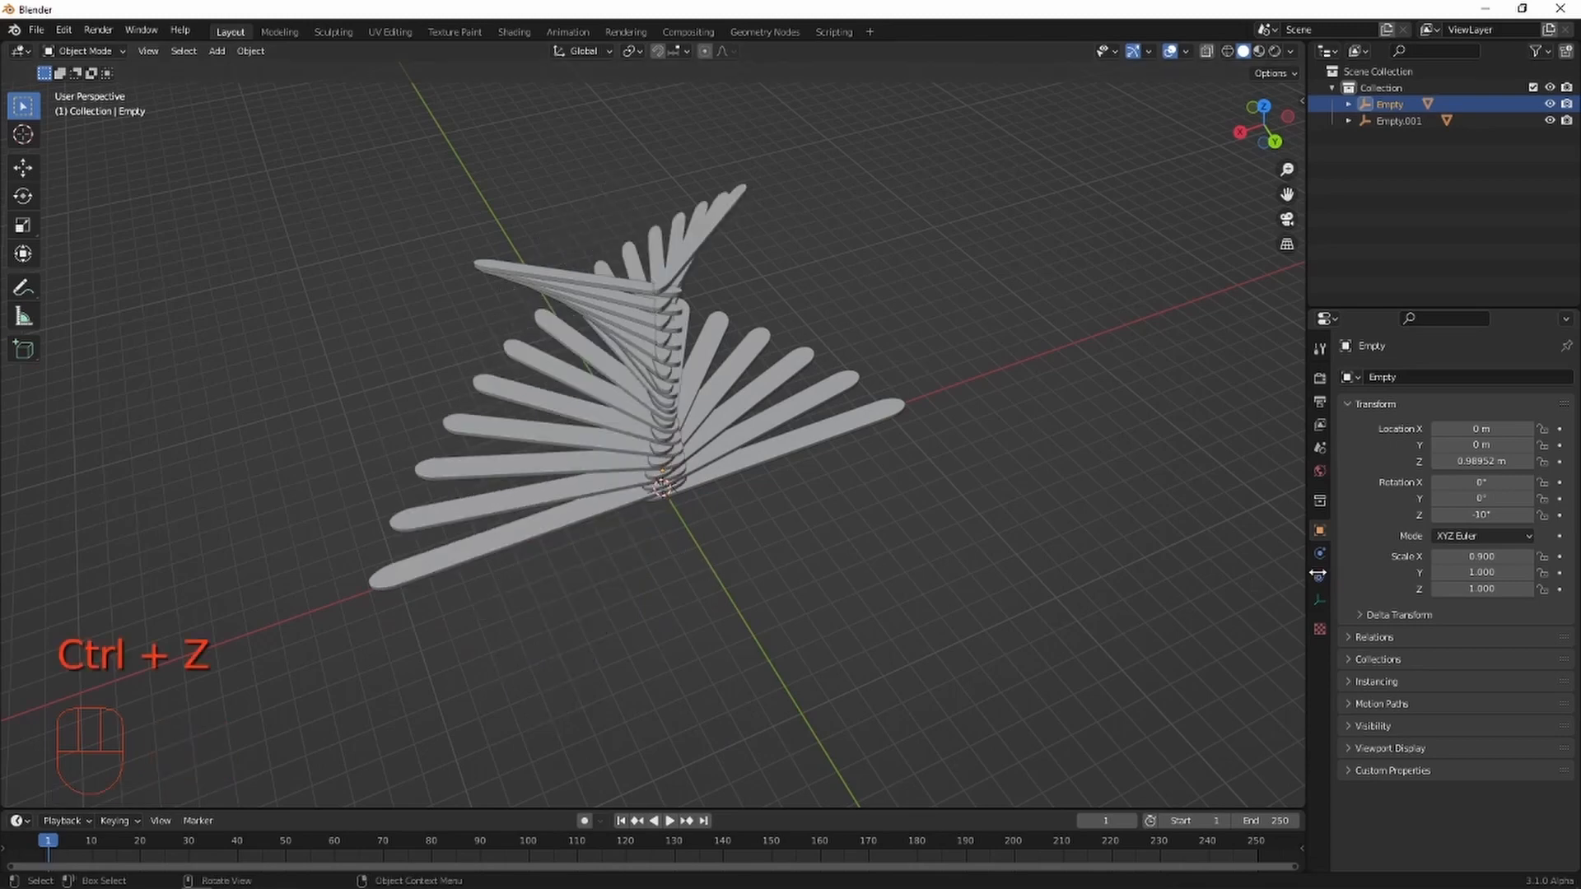
# Drive Empty's Z rotation with the scripted expression frame/40, without an input variable, and play the animation.
pyautogui.rightClick(1477, 515)
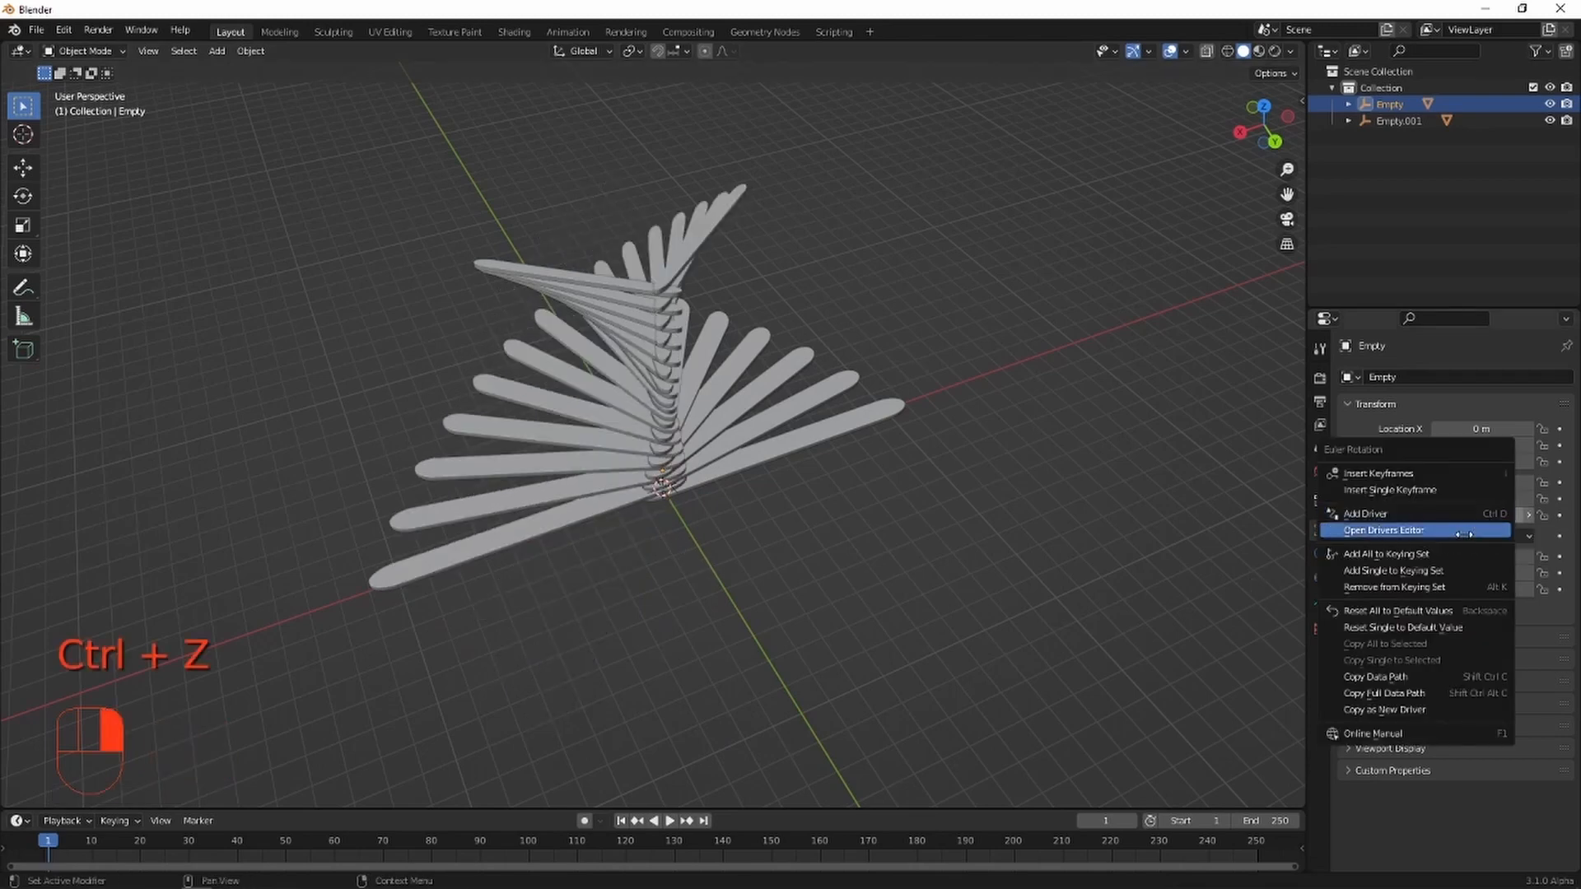
pyautogui.rightClick(1470, 513)
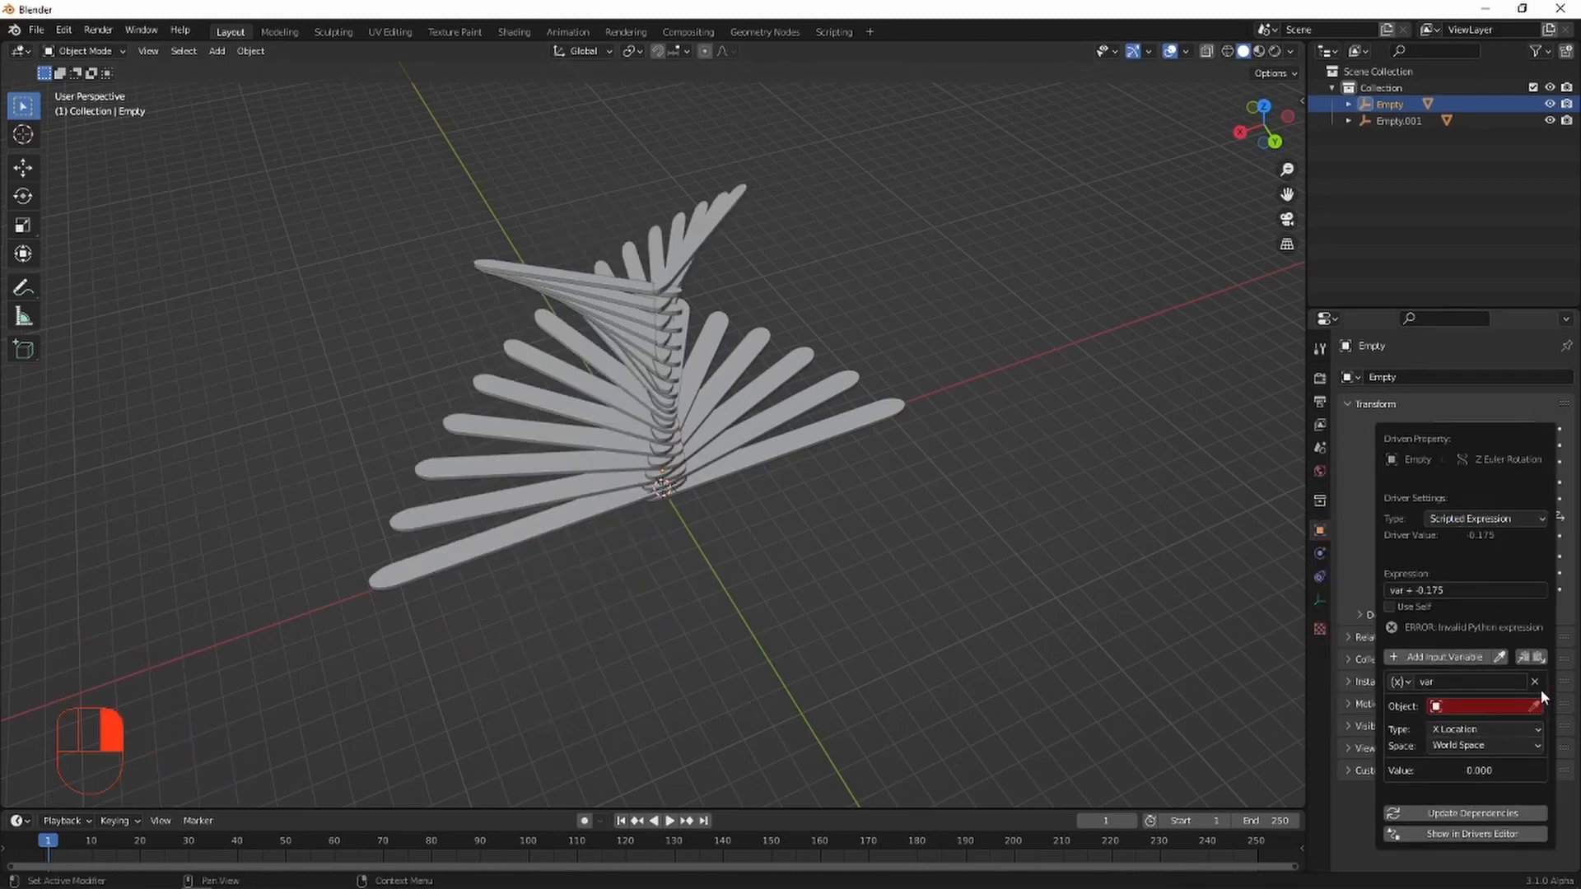
pyautogui.click(1534, 682)
pyautogui.click(1454, 590)
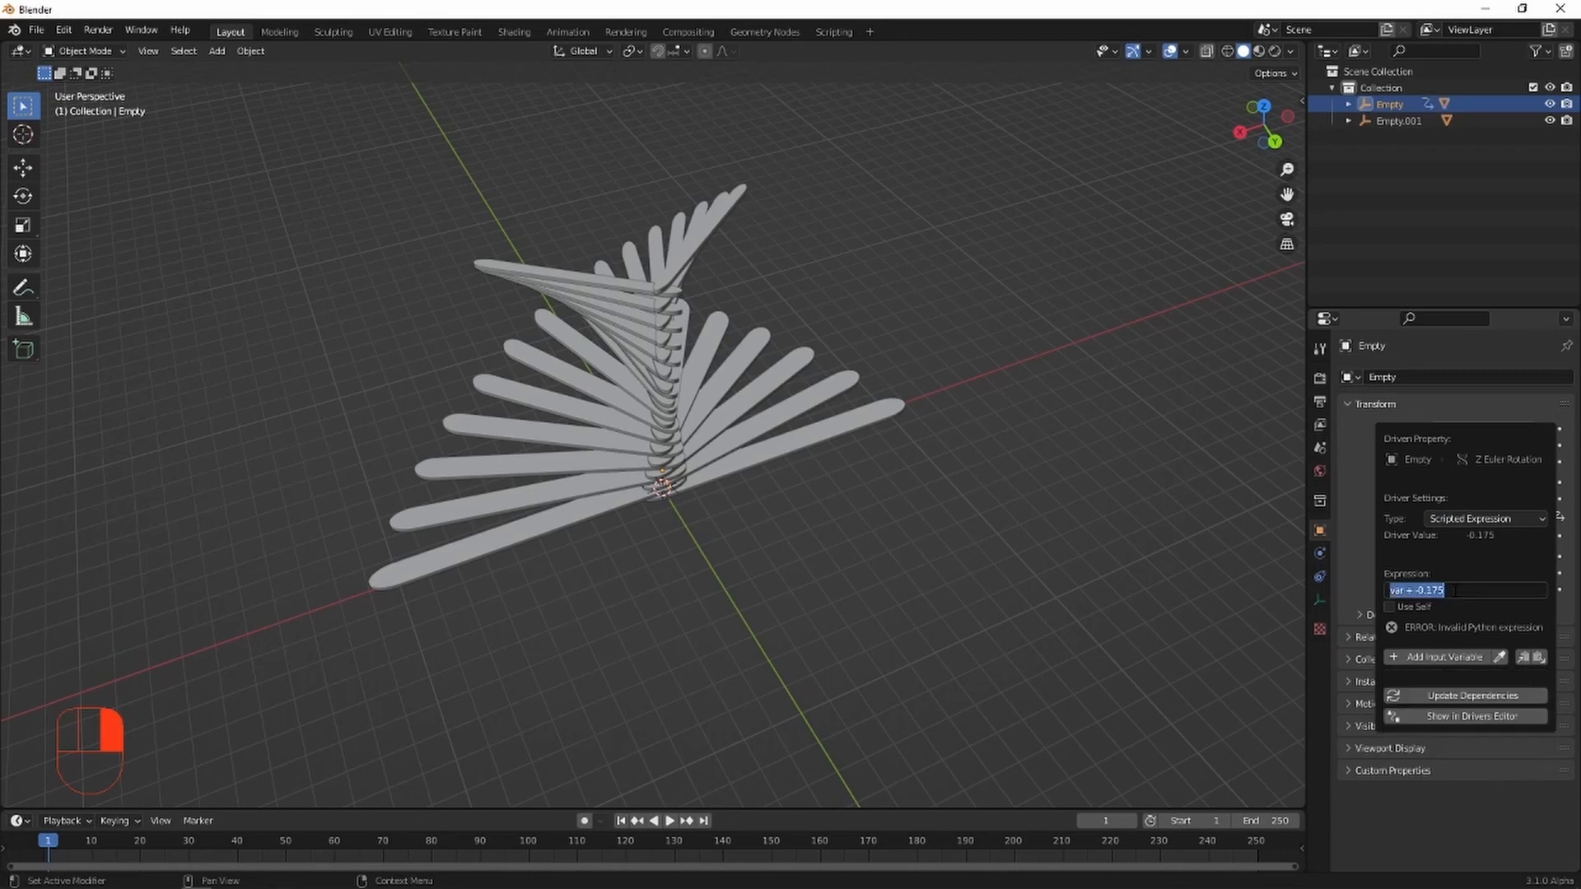
pyautogui.press('BackSpace')
pyautogui.write('frame/40')
pyautogui.press('Return')
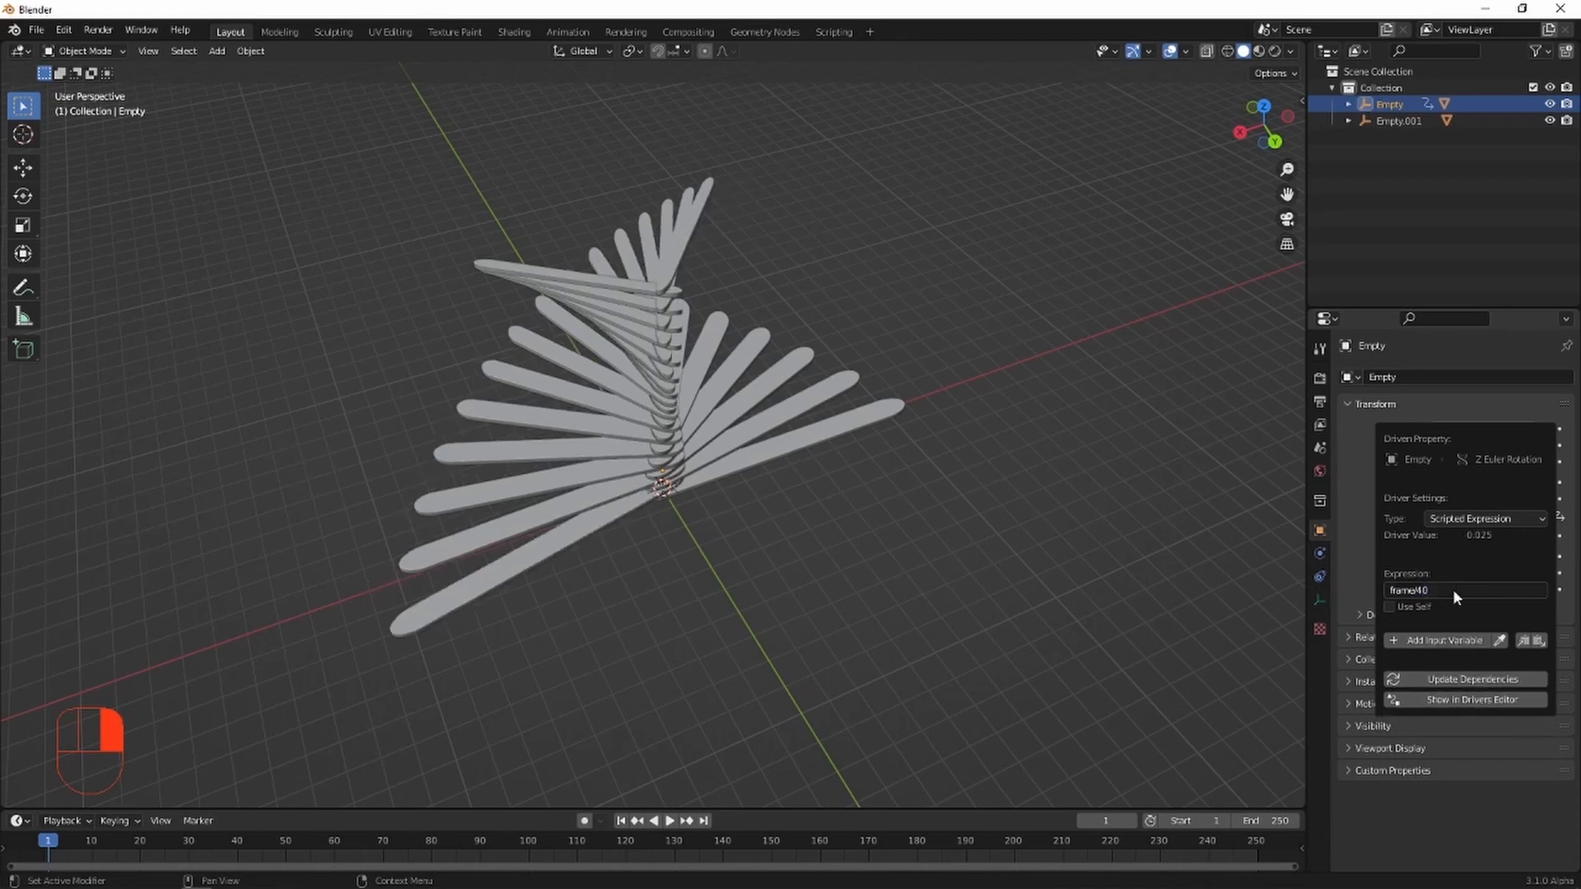
pyautogui.press('space')
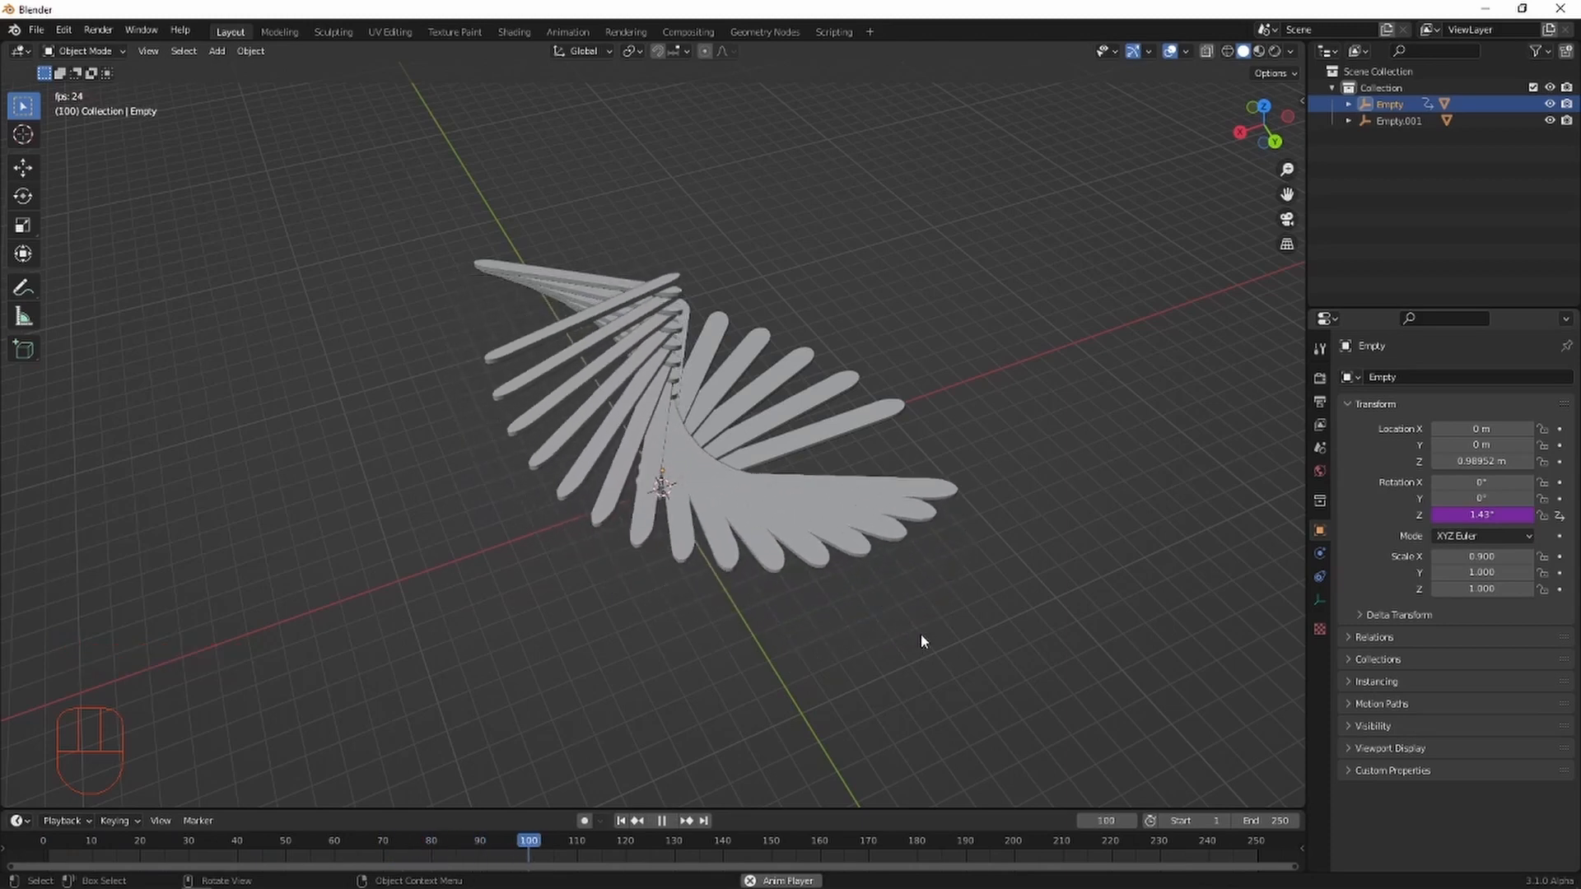
# Return to the first frame and drive Empty.001's Z rotation with a negated frame/40 scripted expression, without an input variable.
pyautogui.press('space')
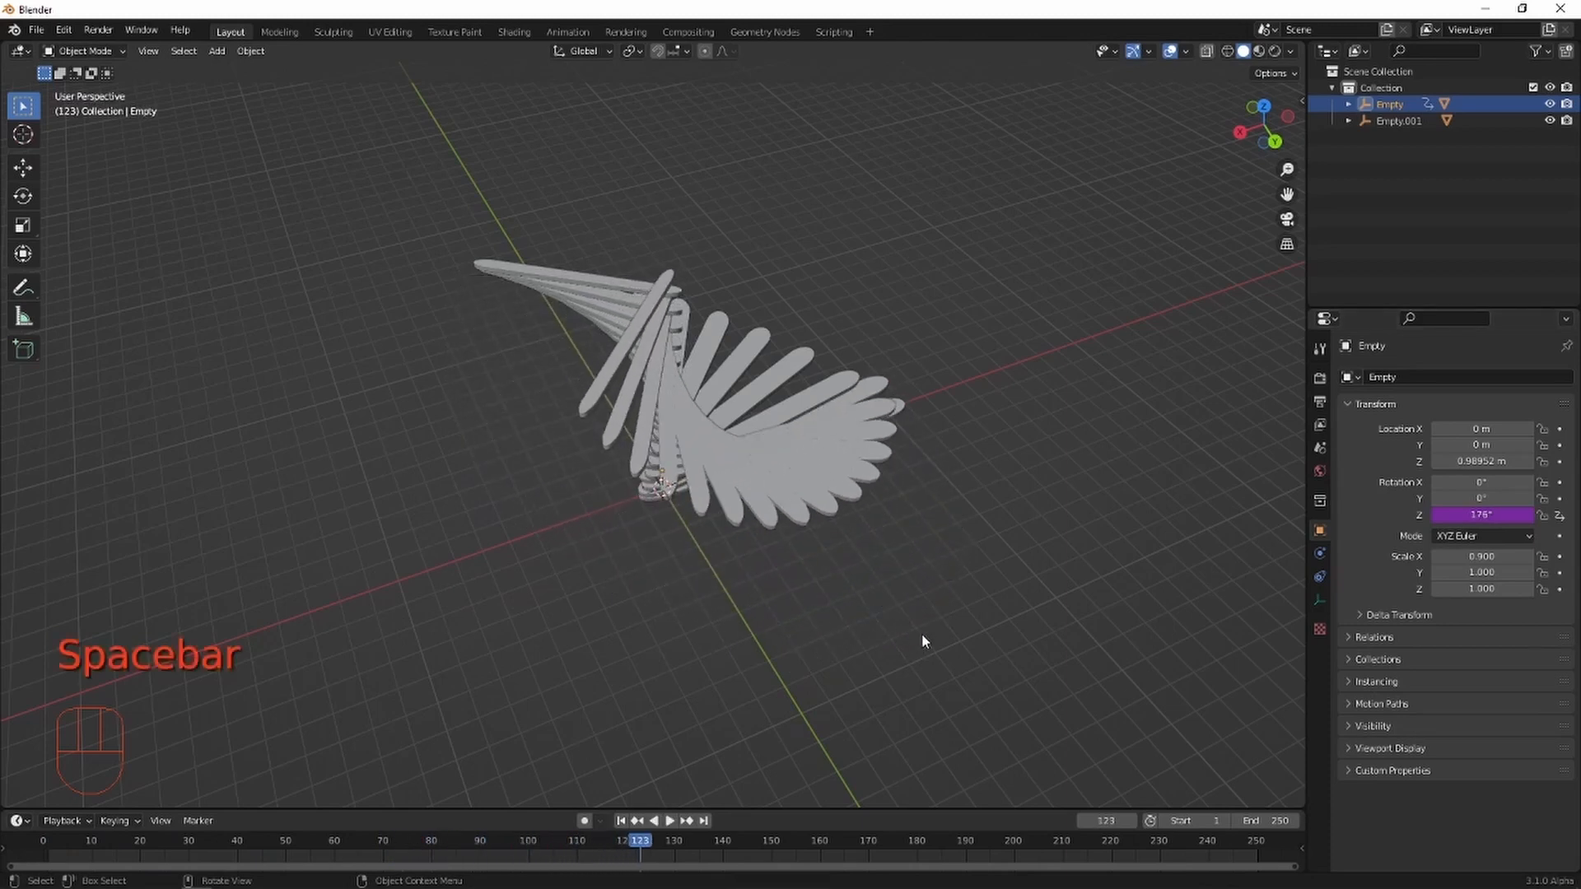
pyautogui.click(622, 821)
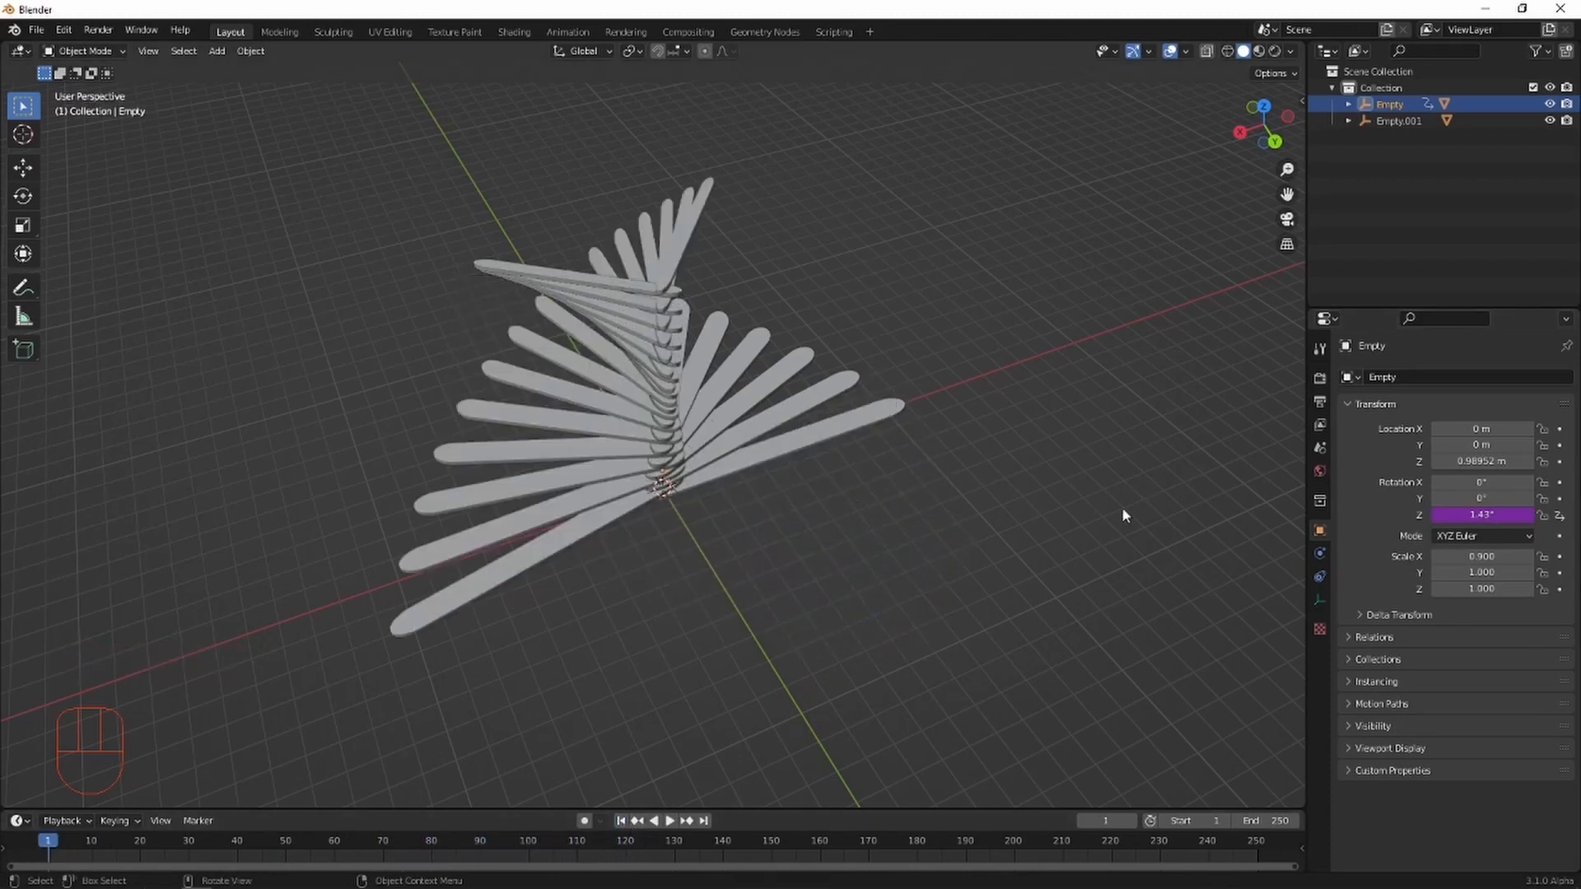
pyautogui.click(764, 424)
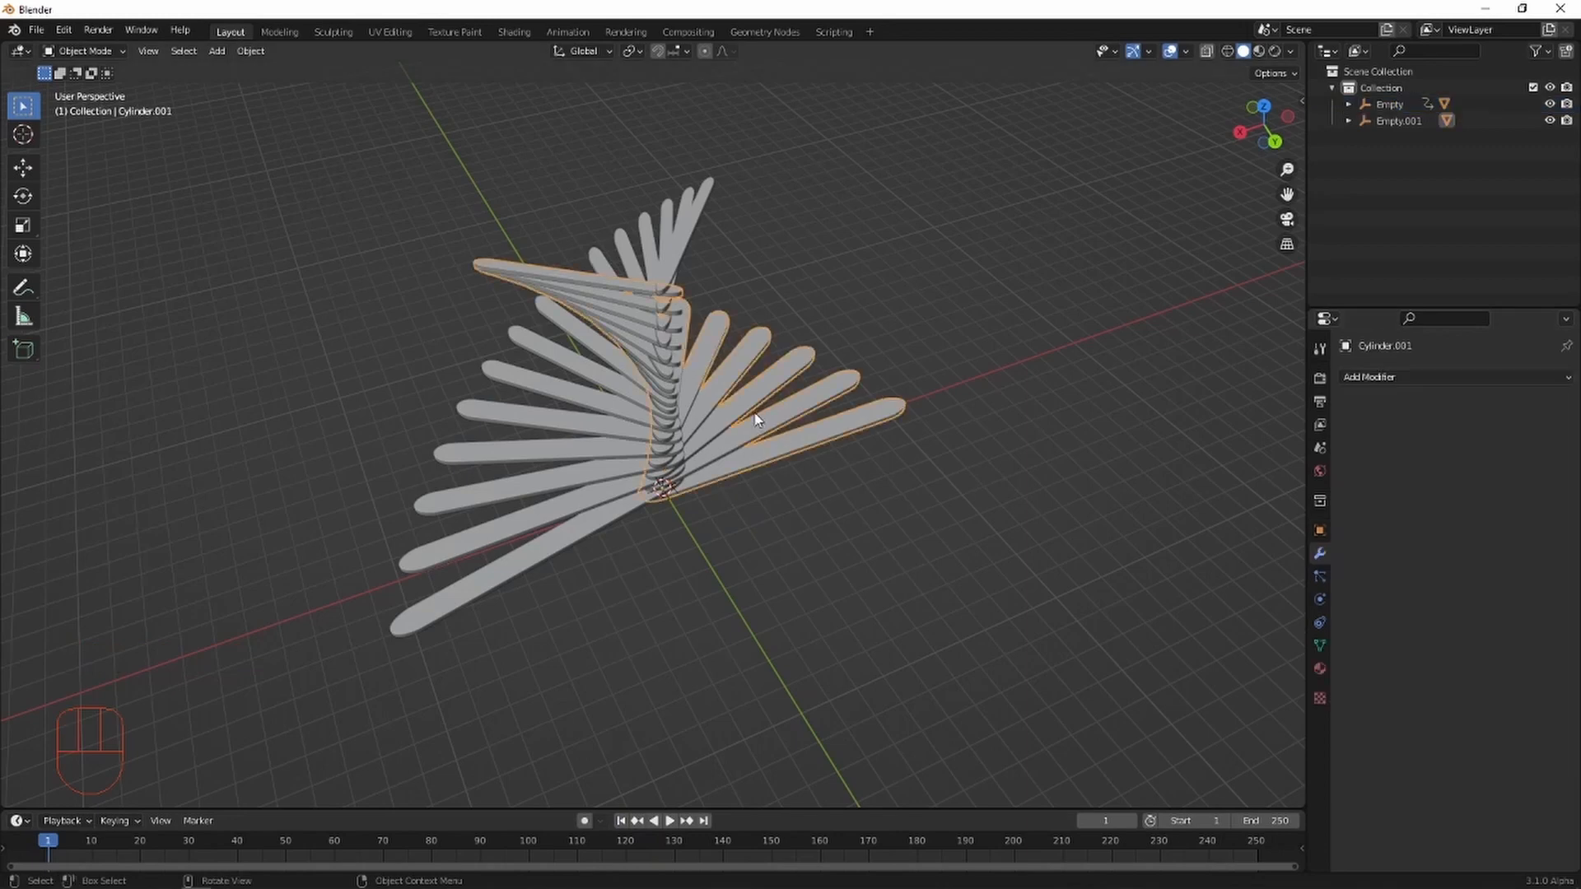
pyautogui.click(1398, 121)
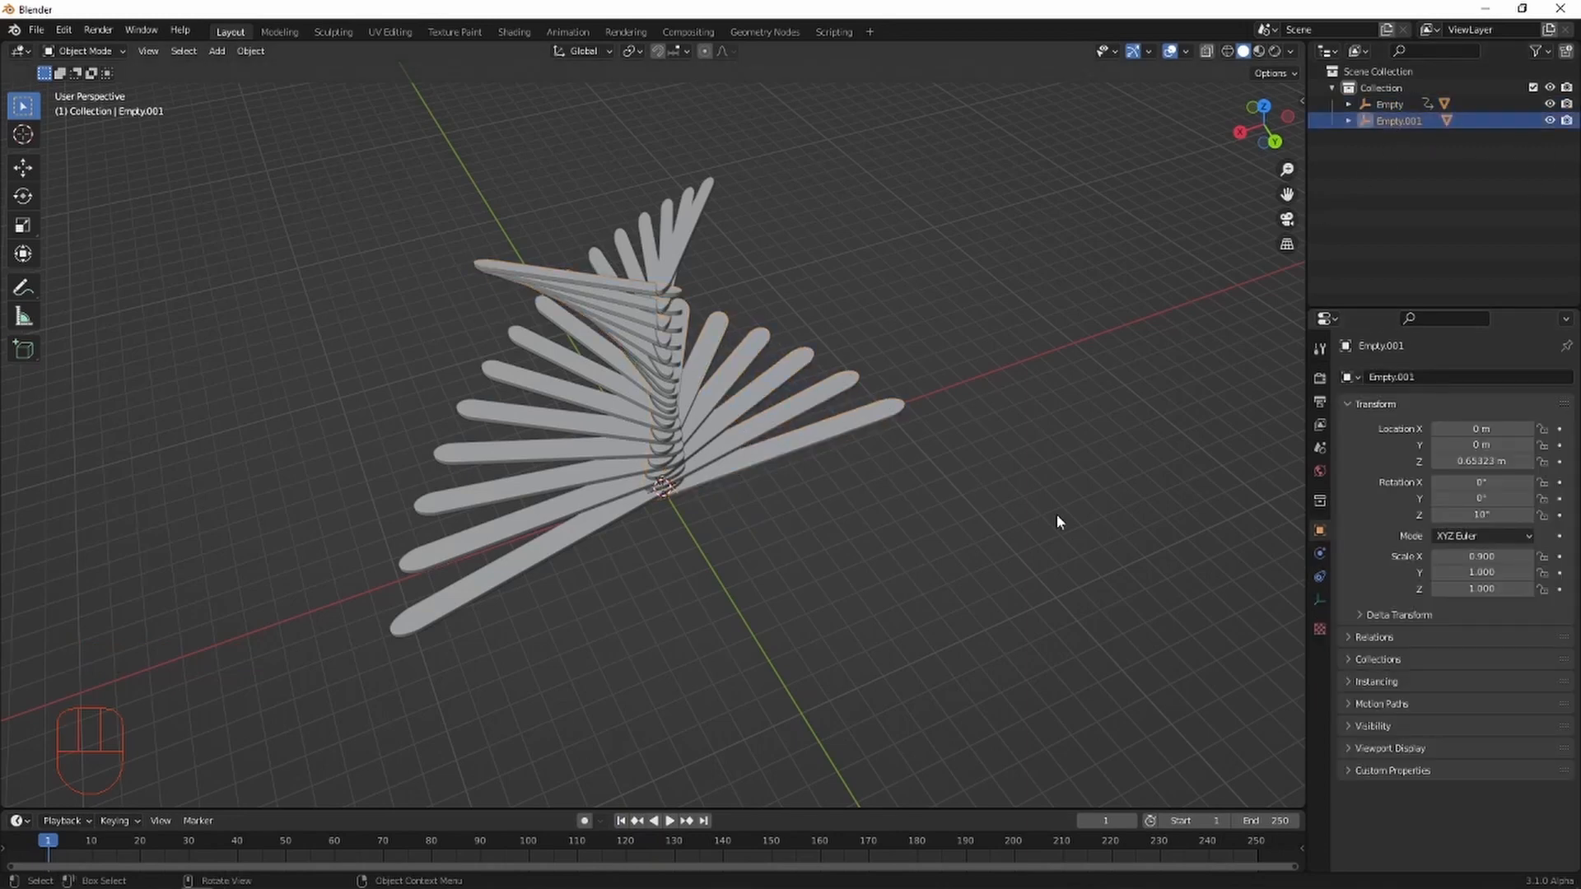
pyautogui.rightClick(1478, 514)
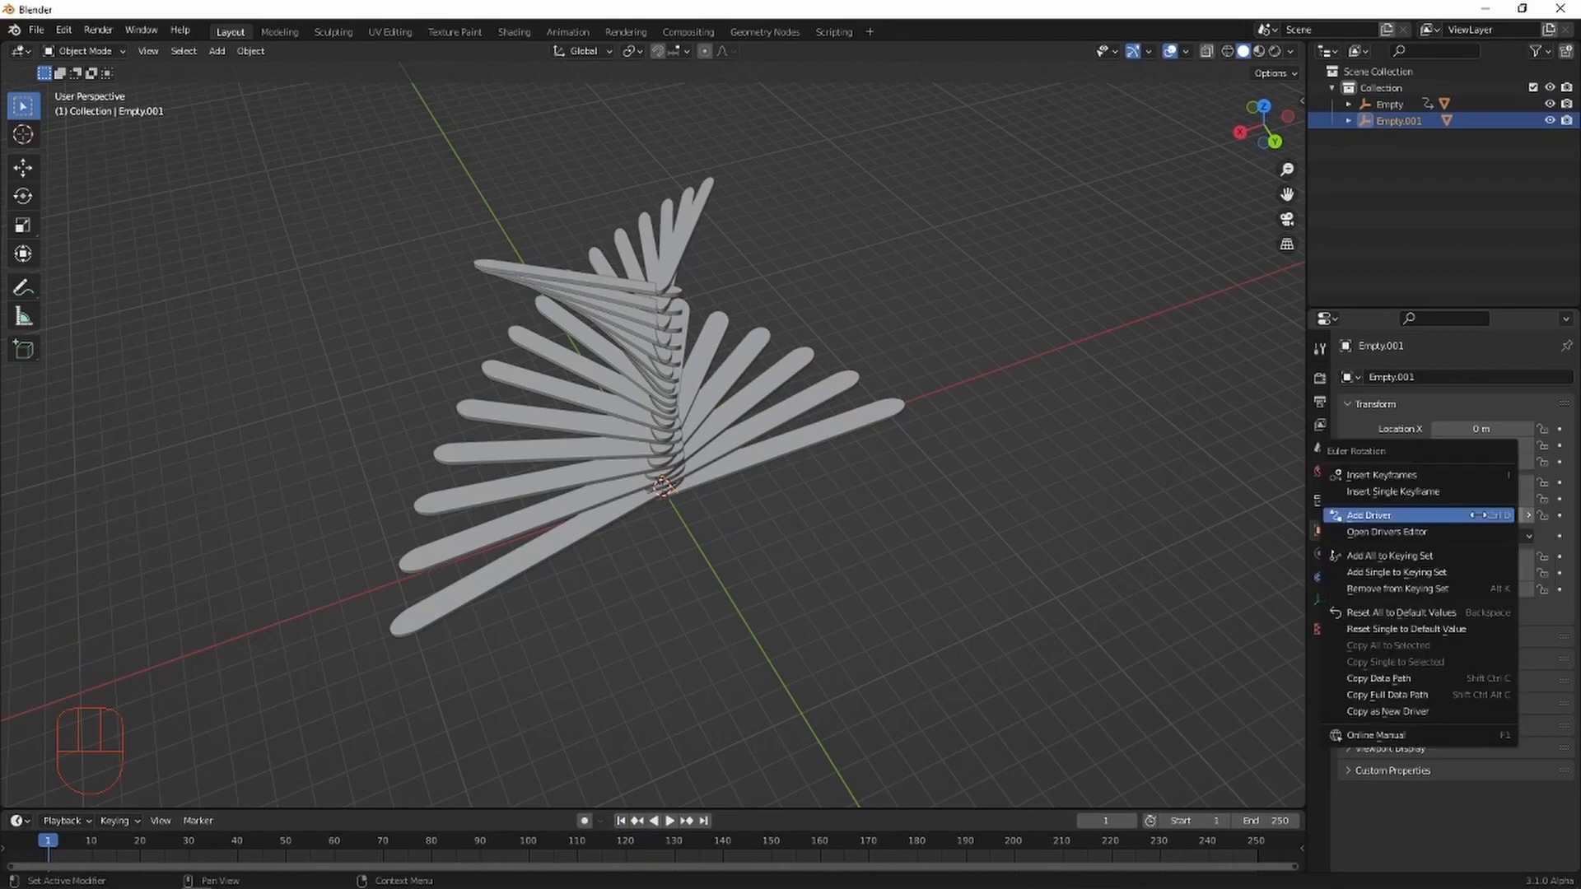
pyautogui.click(1478, 514)
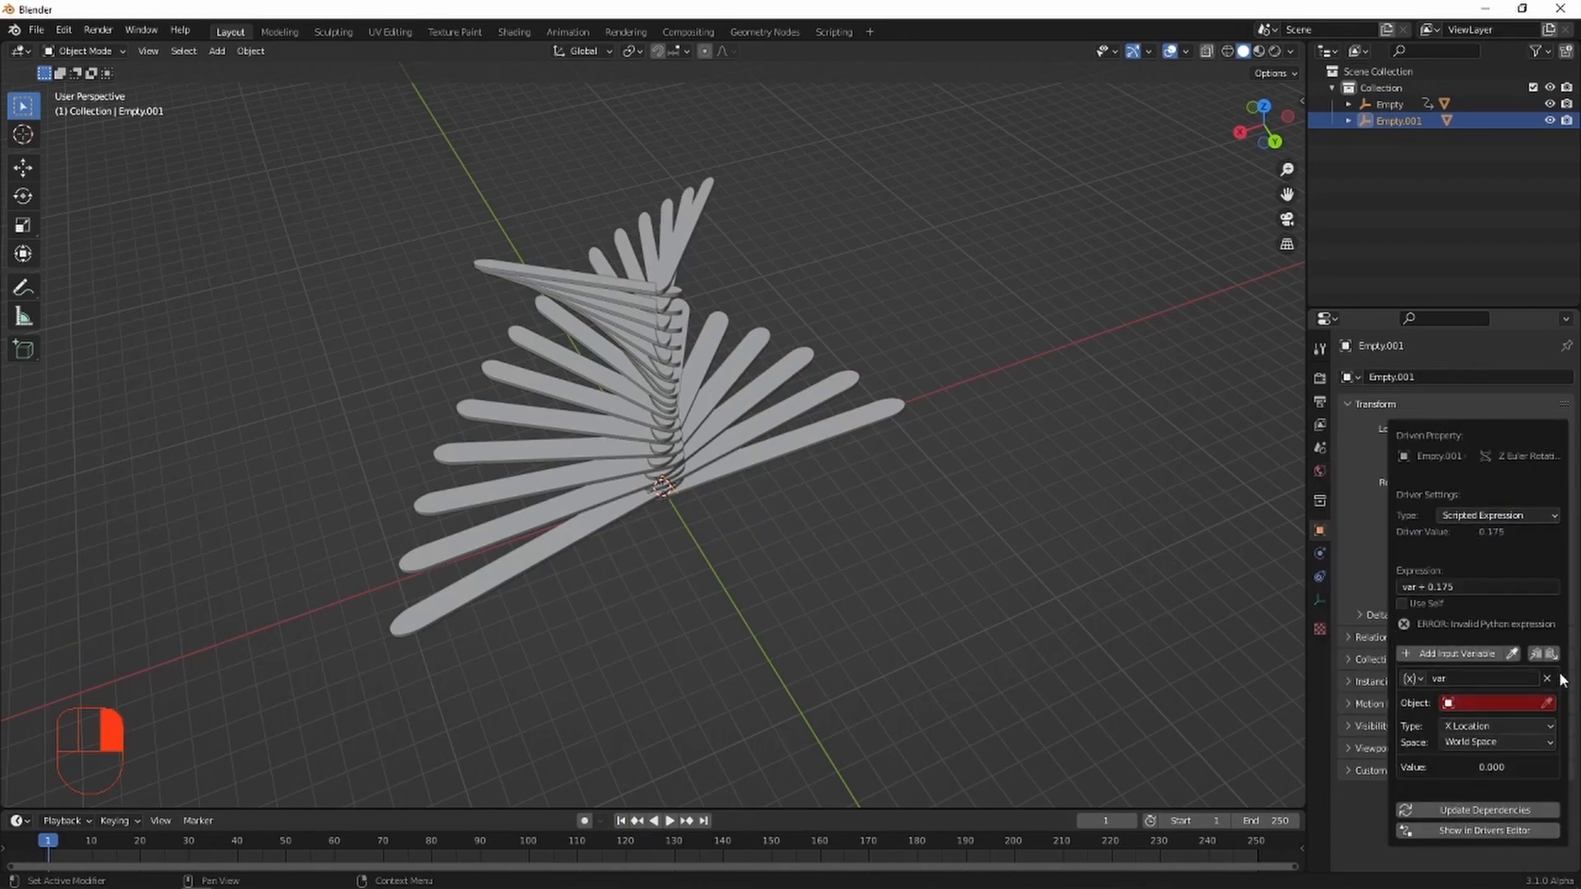
pyautogui.click(1547, 680)
pyautogui.click(1471, 587)
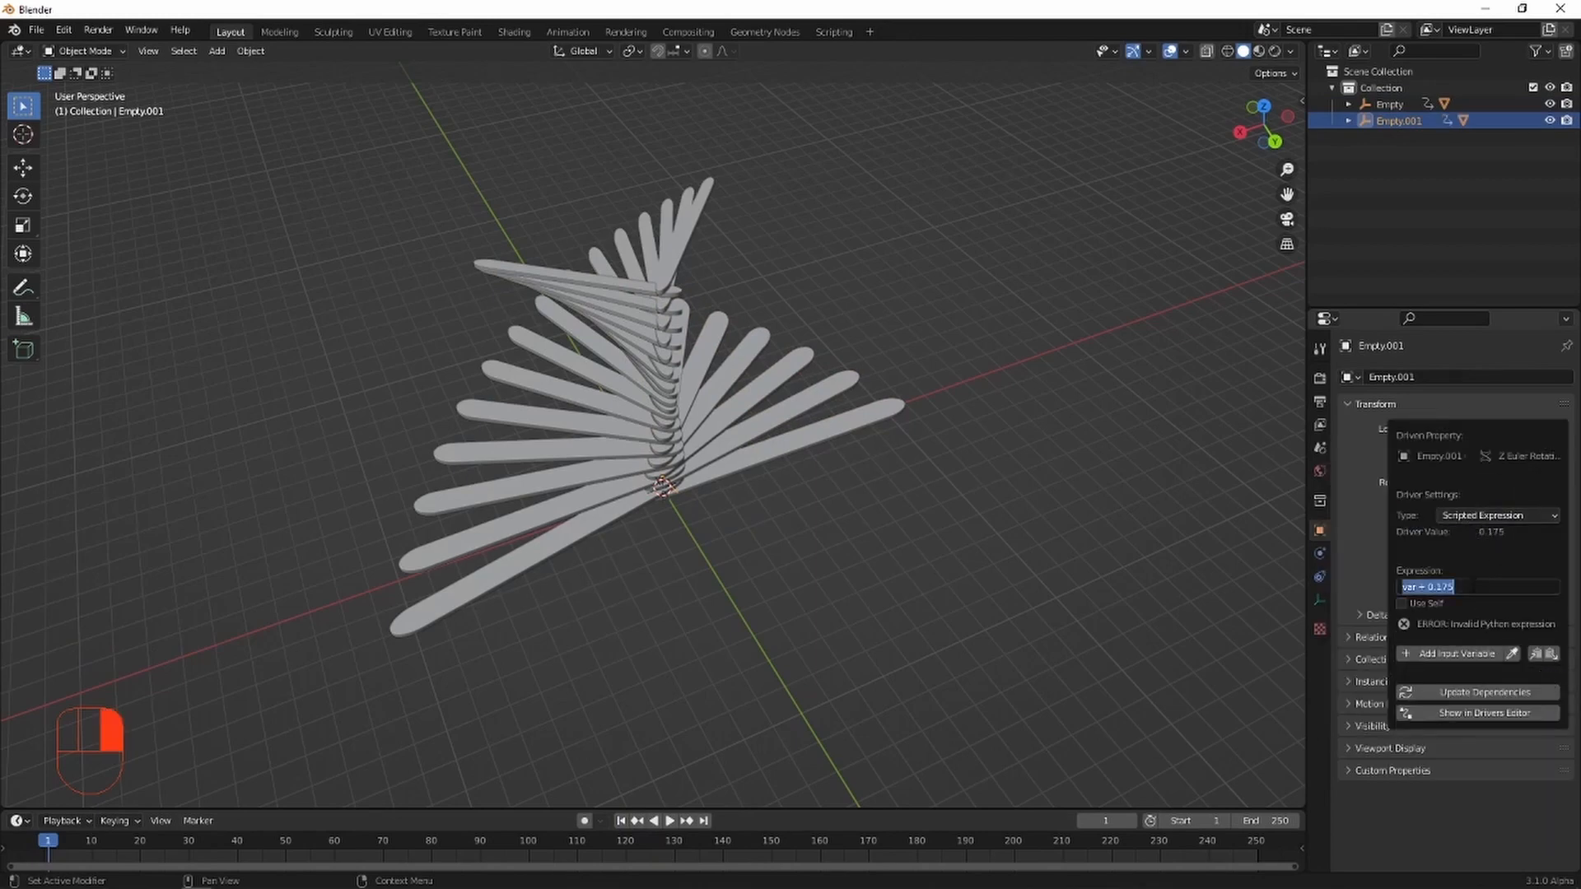
pyautogui.write('frame/40')
pyautogui.press('Return')
# Play the animation, examine the counter-rotating bar fans from the front, and return to the first frame.
pyautogui.press('space')
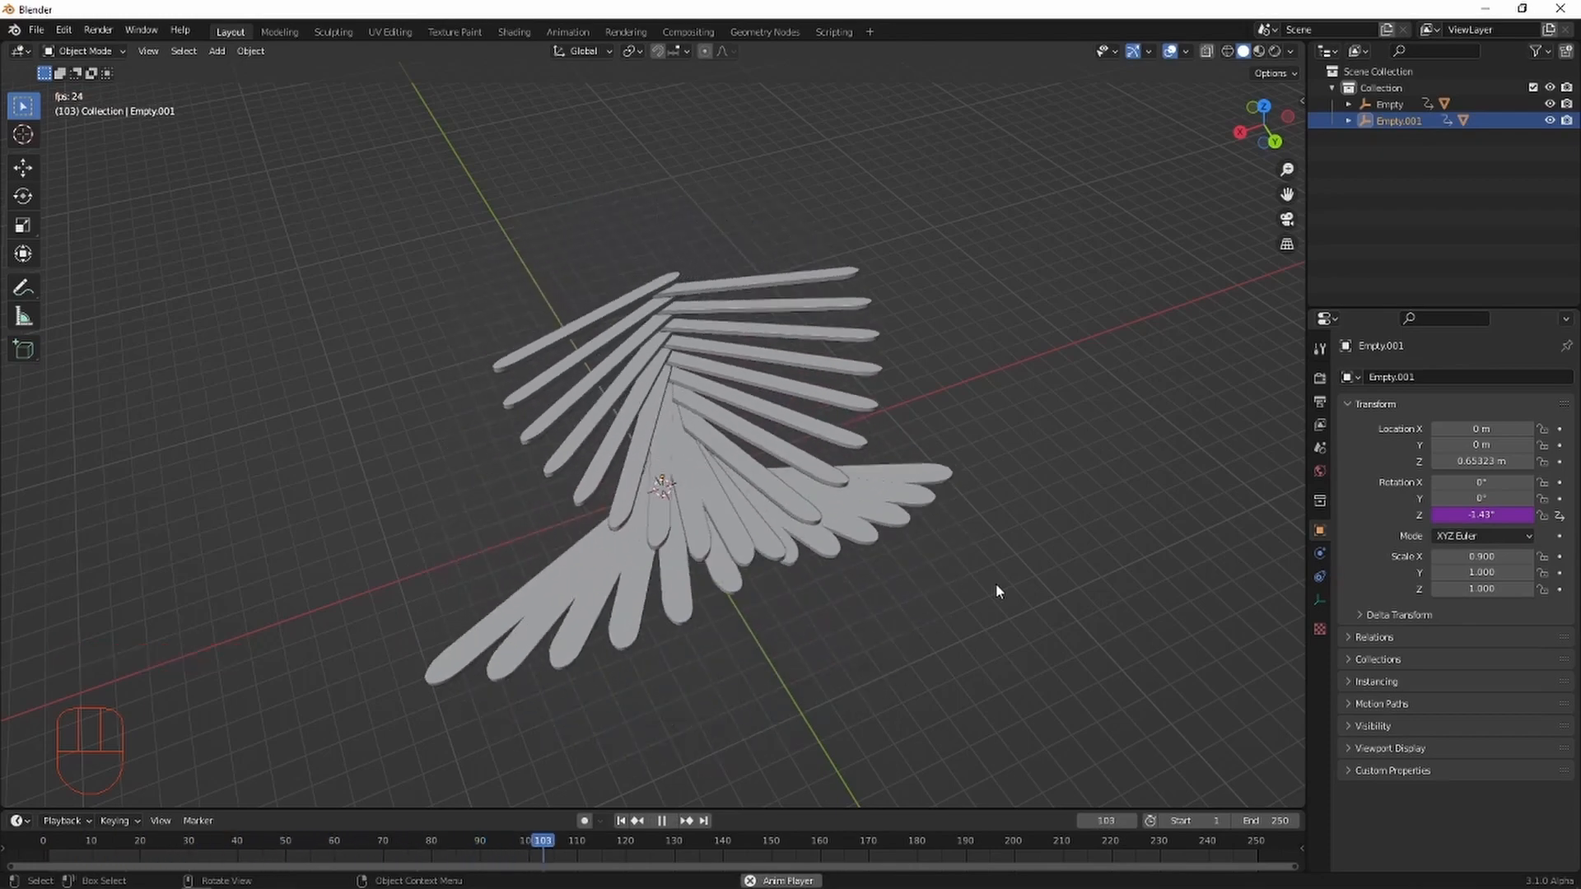
pyautogui.moveTo(1004, 579); pyautogui.dragTo(896, 610, button='middle')
pyautogui.moveTo(856, 606); pyautogui.dragTo(1248, 592, button='middle')
pyautogui.scroll(1, 988, 595)
pyautogui.keyDown('shift'); pyautogui.moveTo(975, 594); pyautogui.dragTo(1004, 621, button='middle'); pyautogui.keyUp('shift')
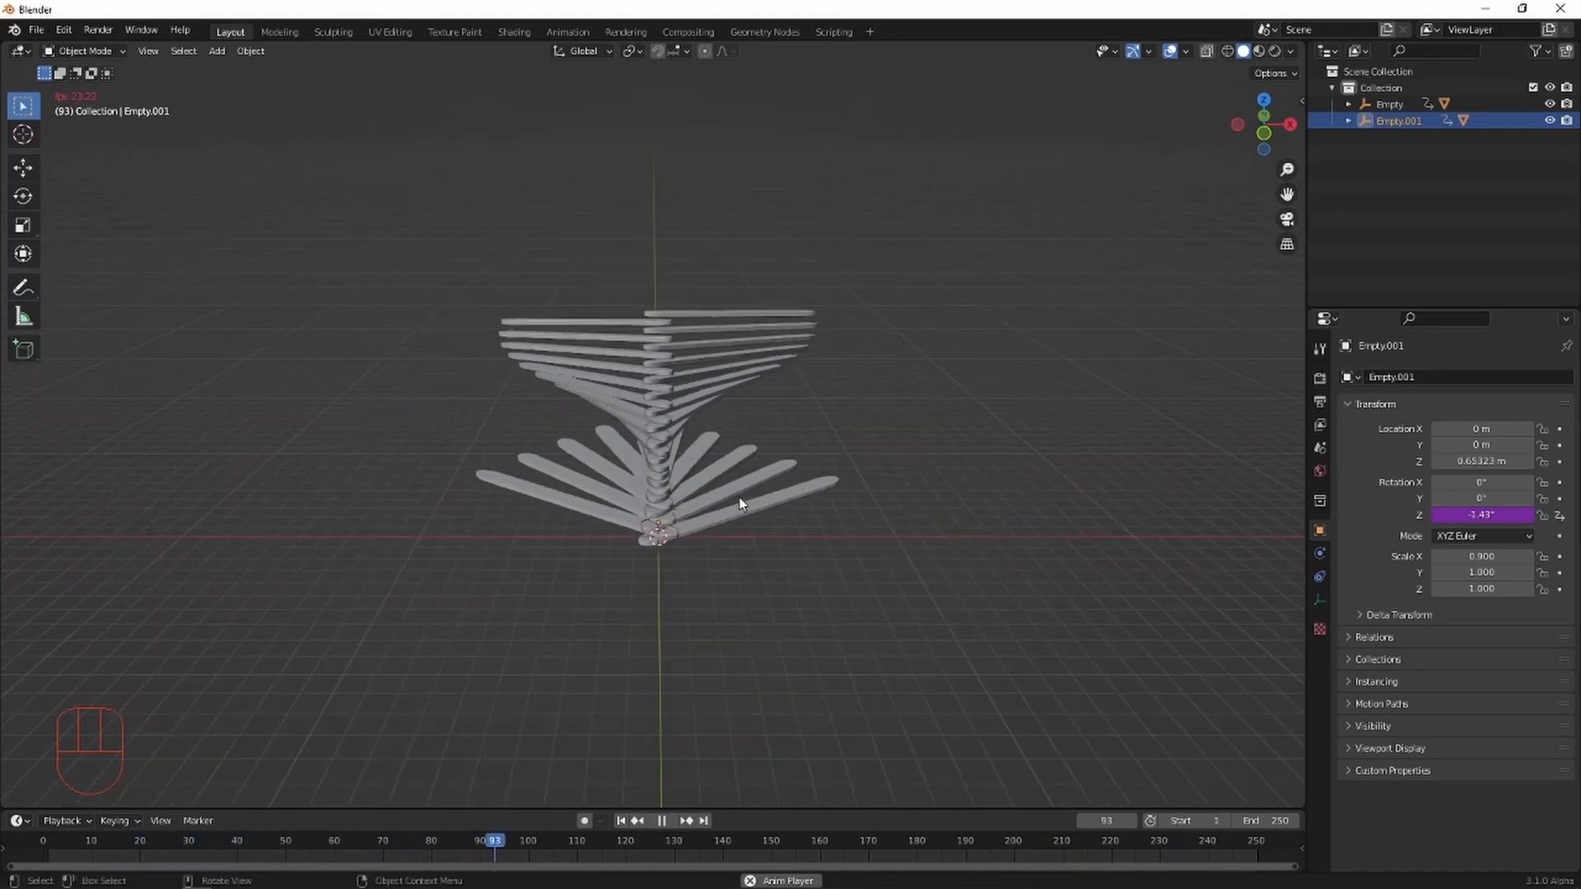
pyautogui.moveTo(738, 499); pyautogui.dragTo(741, 485, button='middle')
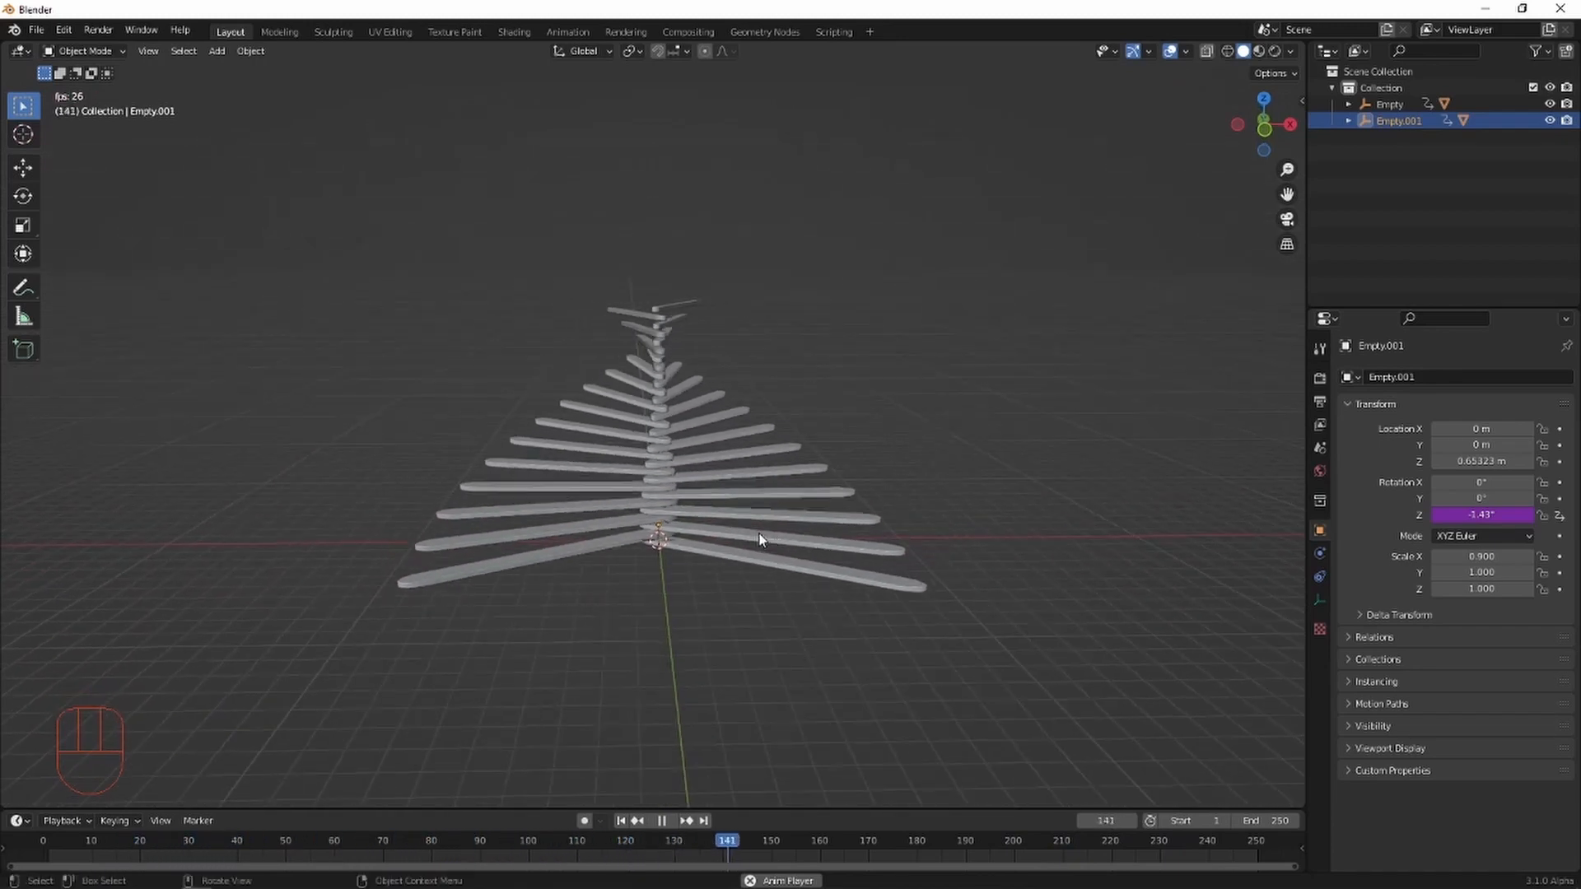
pyautogui.press('space')
pyautogui.click(621, 822)
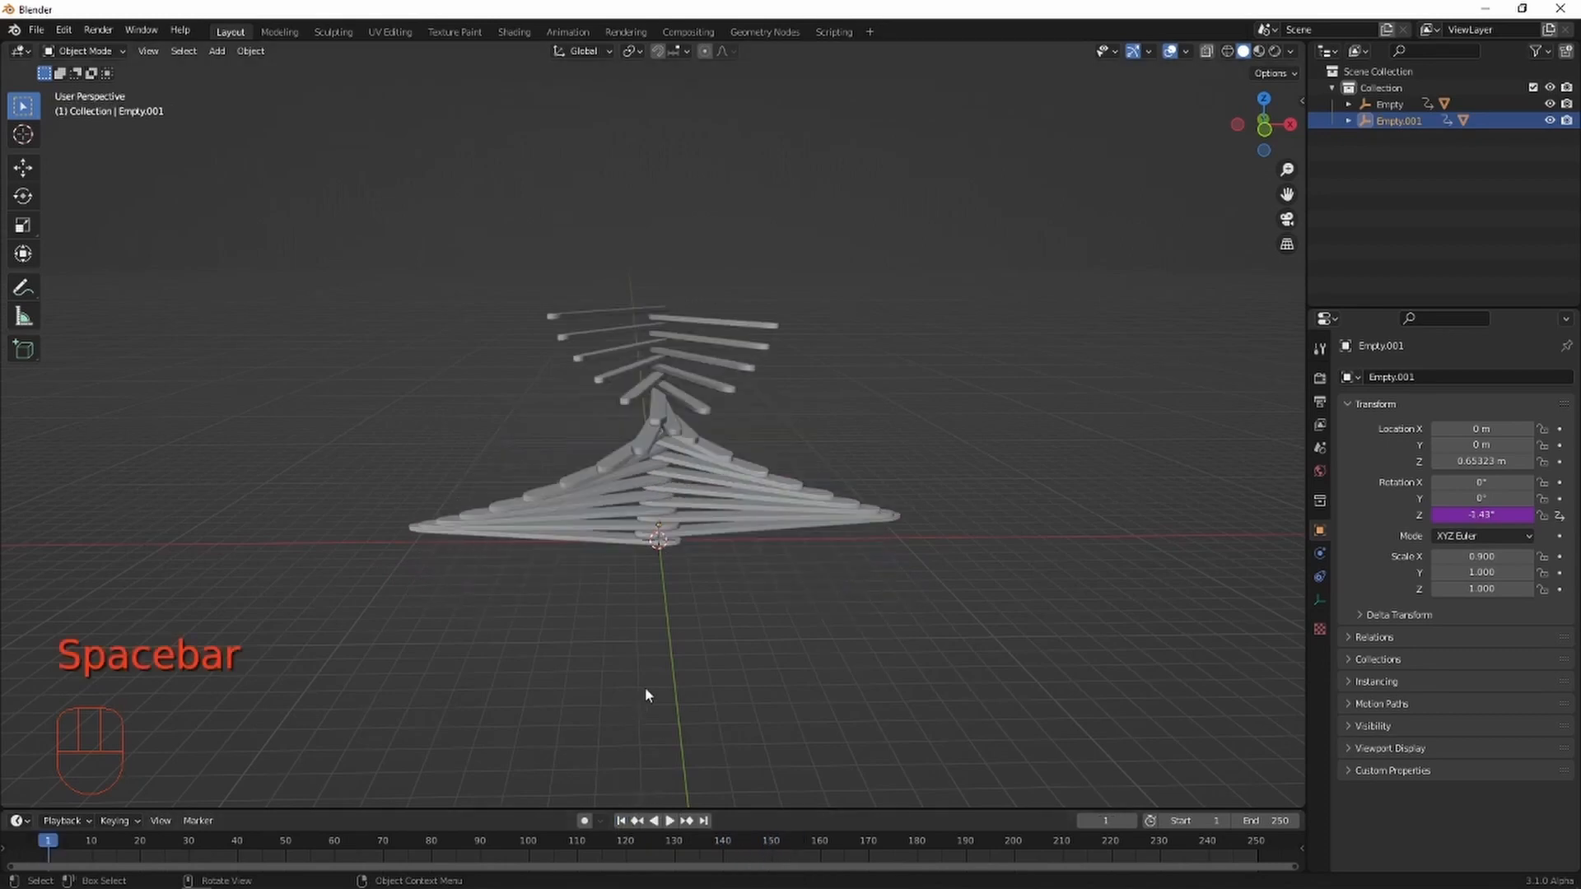
# Add a cylinder mesh at the tree's base and scale it down uniformly to about 0.38.
pyautogui.moveTo(645, 687); pyautogui.dragTo(715, 667, button='middle')
pyautogui.hotkey('shift', 'a')
pyautogui.moveTo(680, 504)
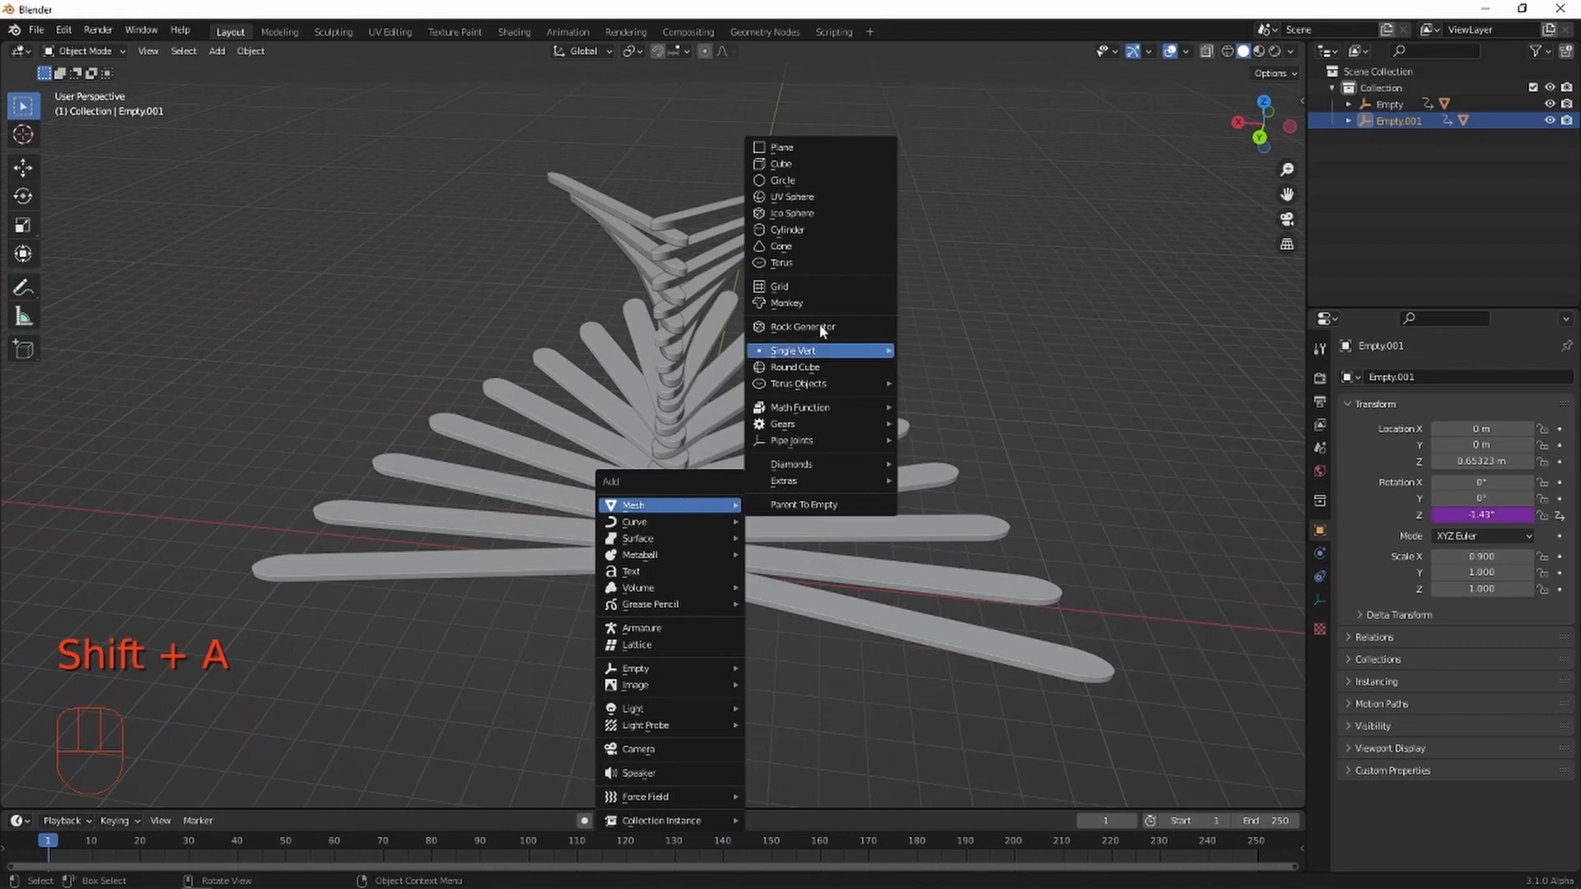
pyautogui.click(798, 234)
pyautogui.moveTo(748, 459); pyautogui.dragTo(804, 616, button='middle')
pyautogui.press('s')
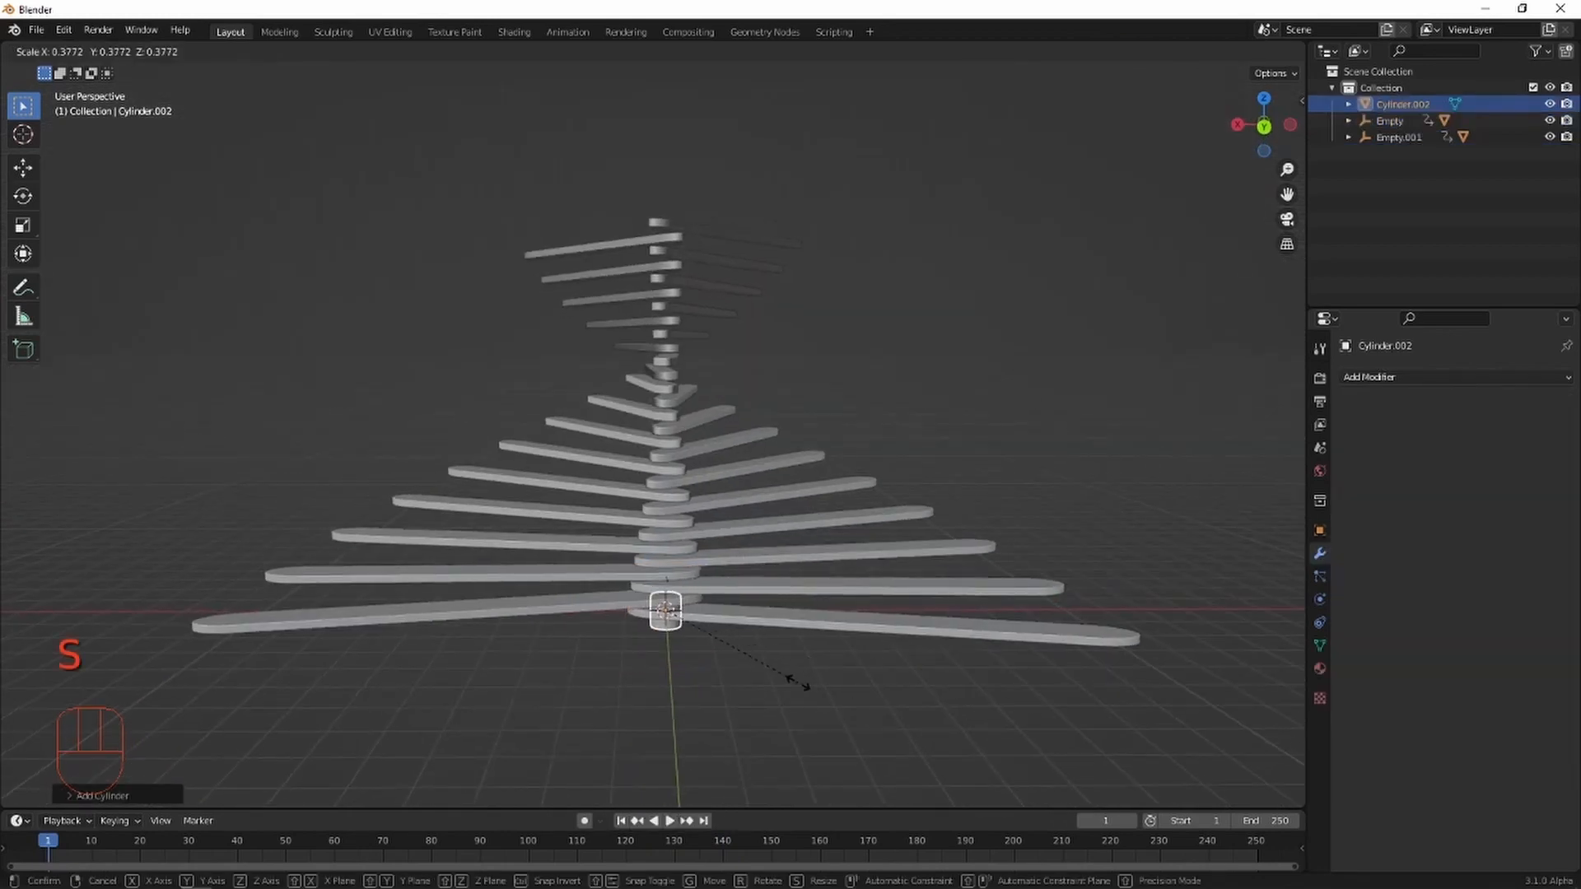
# Stretch the cylinder along Z by a factor of about 20 and raise it about 2.8 m as the tree's trunk.
pyautogui.press('s')
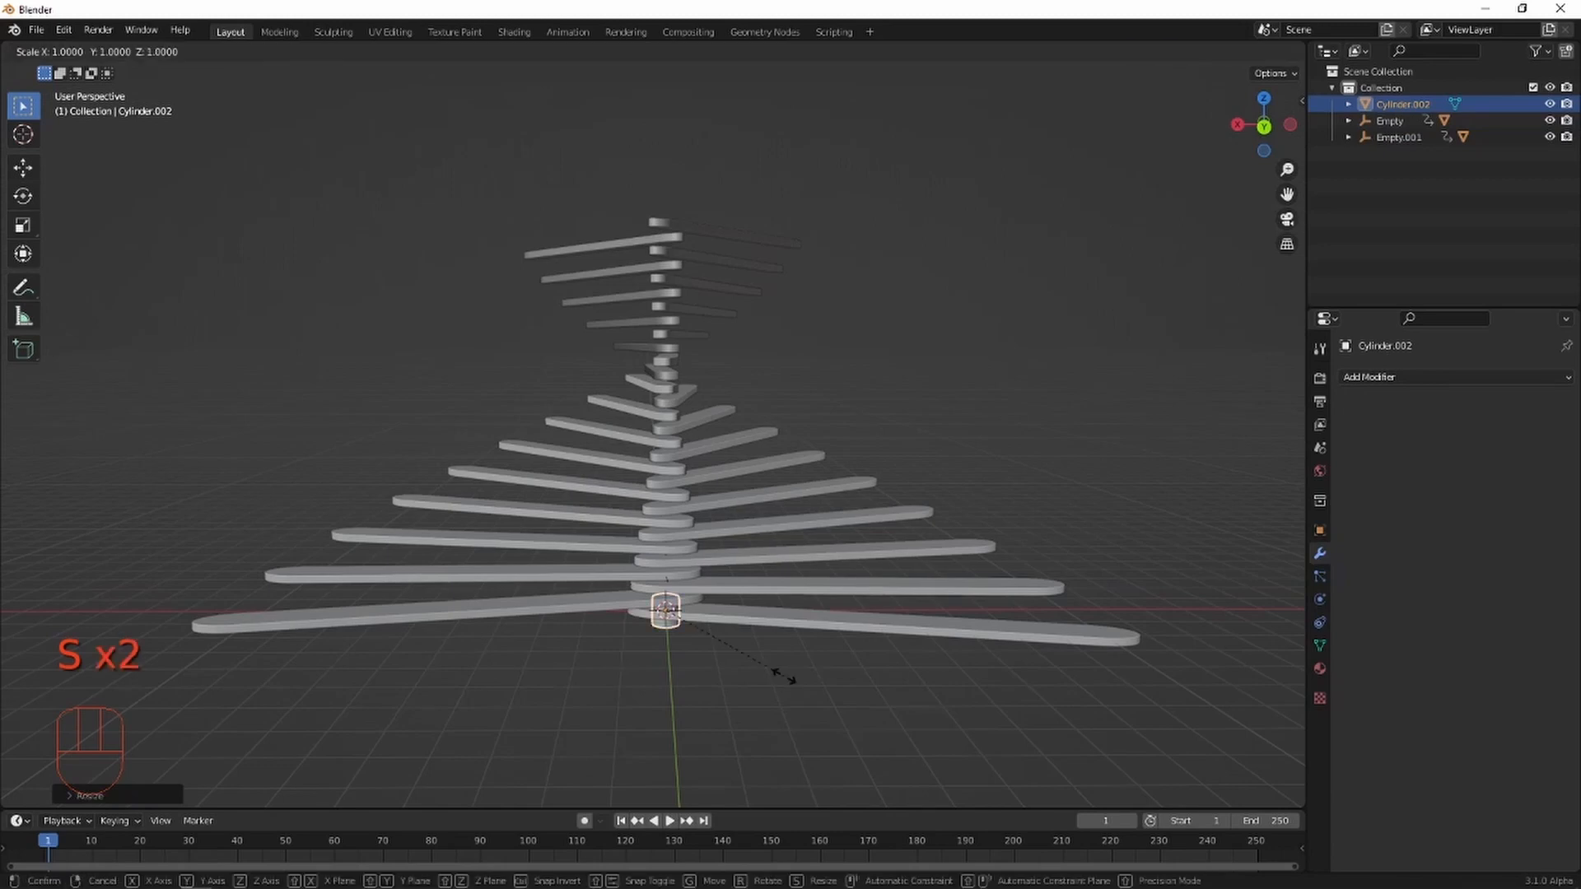
pyautogui.press('z')
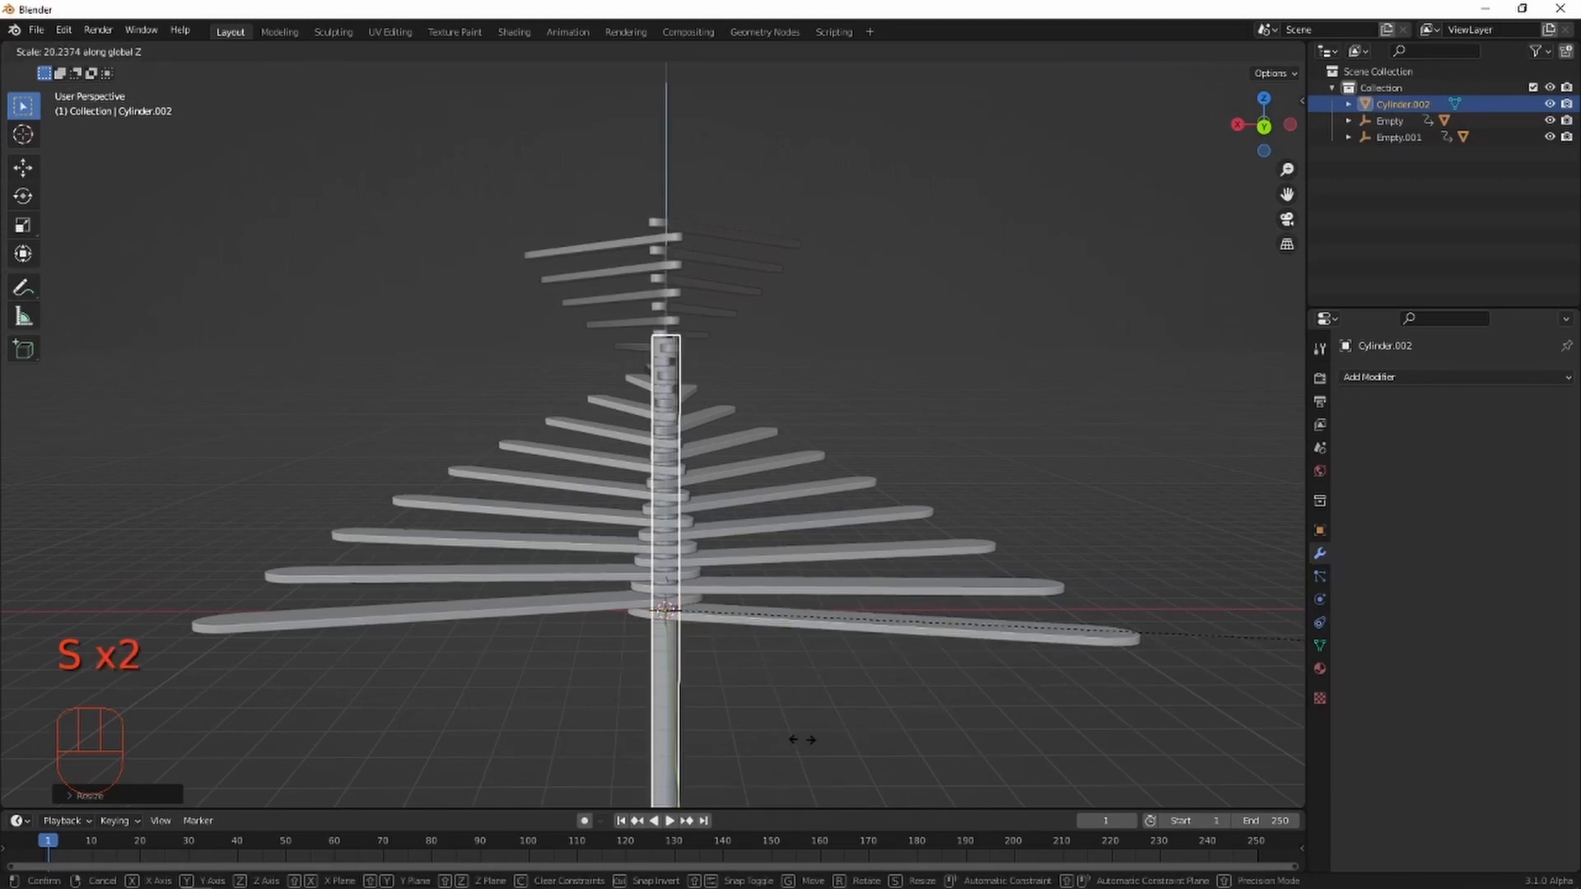
pyautogui.click(811, 758)
pyautogui.press('g')
pyautogui.press('z')
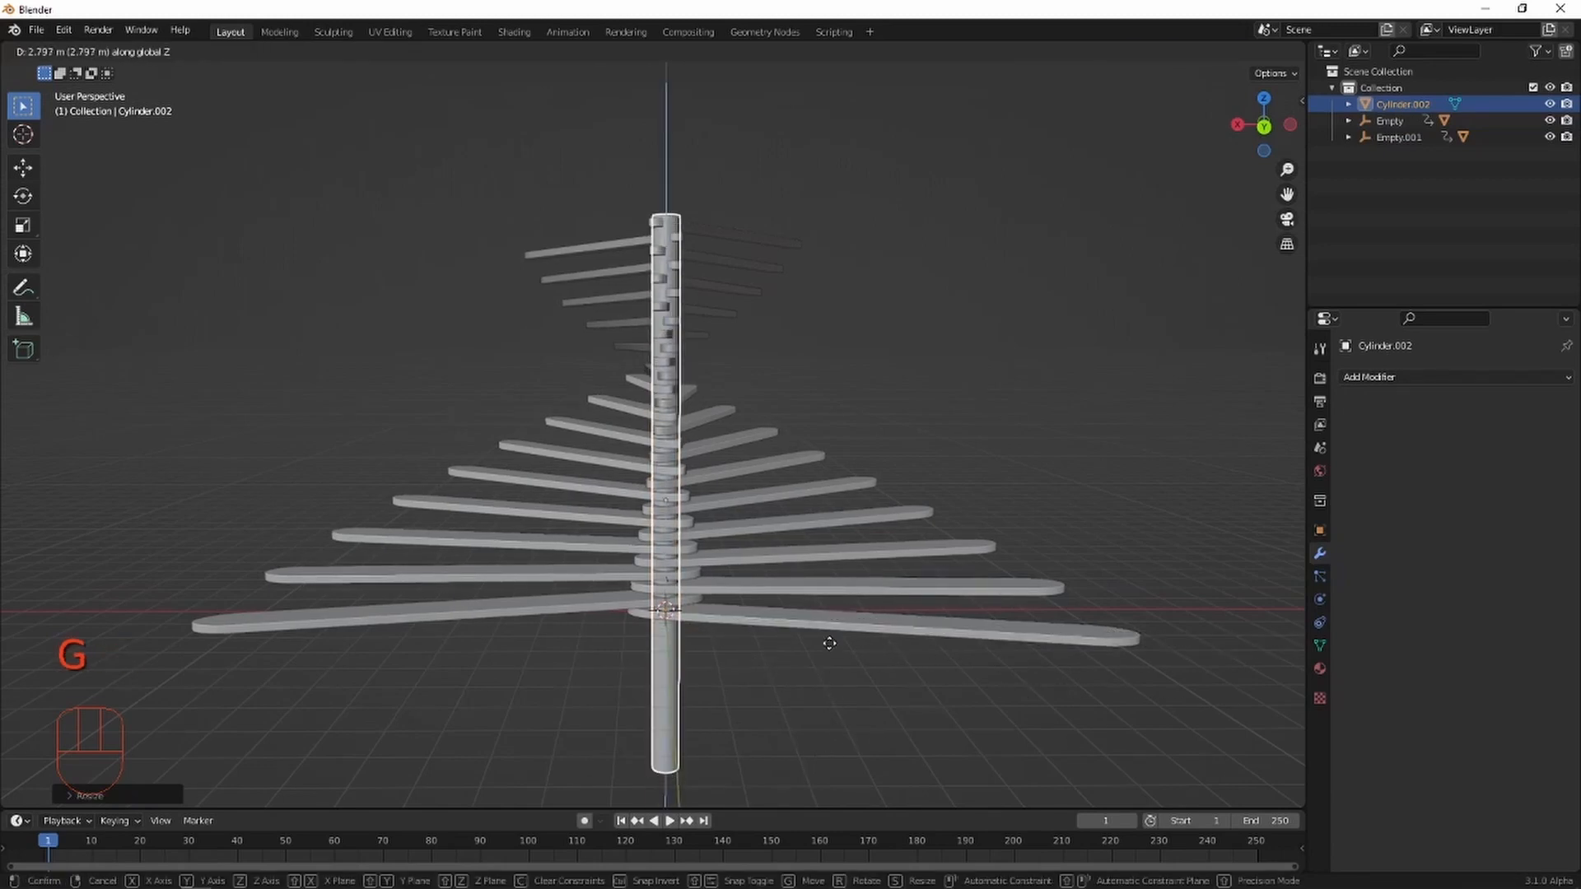
pyautogui.click(828, 644)
# Slim the trunk cylinder by scaling it uniformly to about 0.7, and lengthen it along Z by a factor of about 1.4.
pyautogui.press('s')
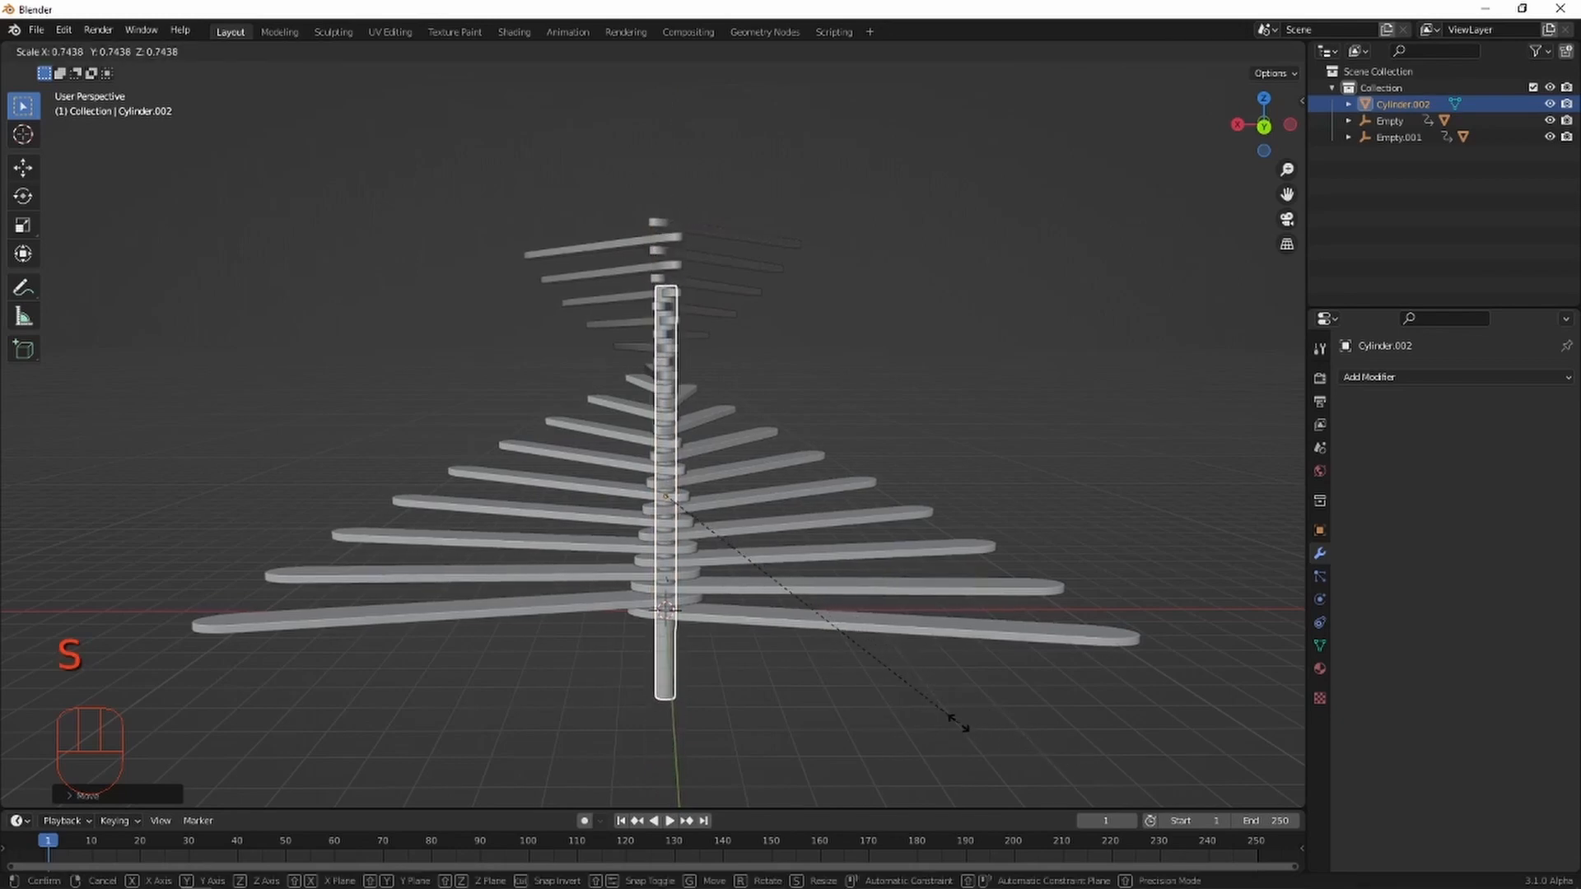
pyautogui.click(929, 723)
pyautogui.press('s')
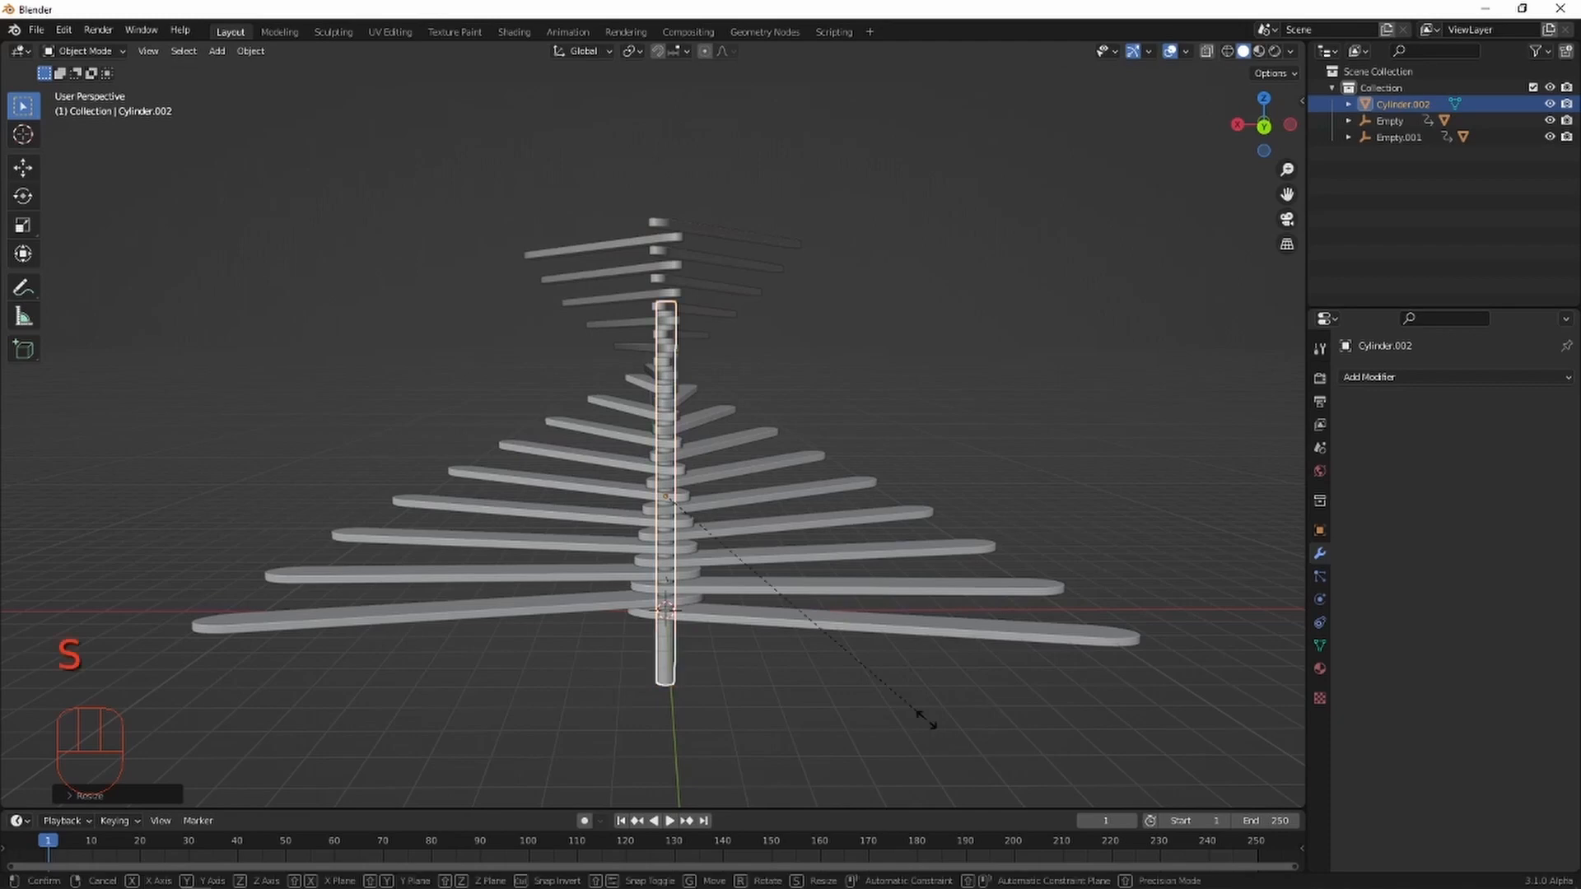
pyautogui.press('z')
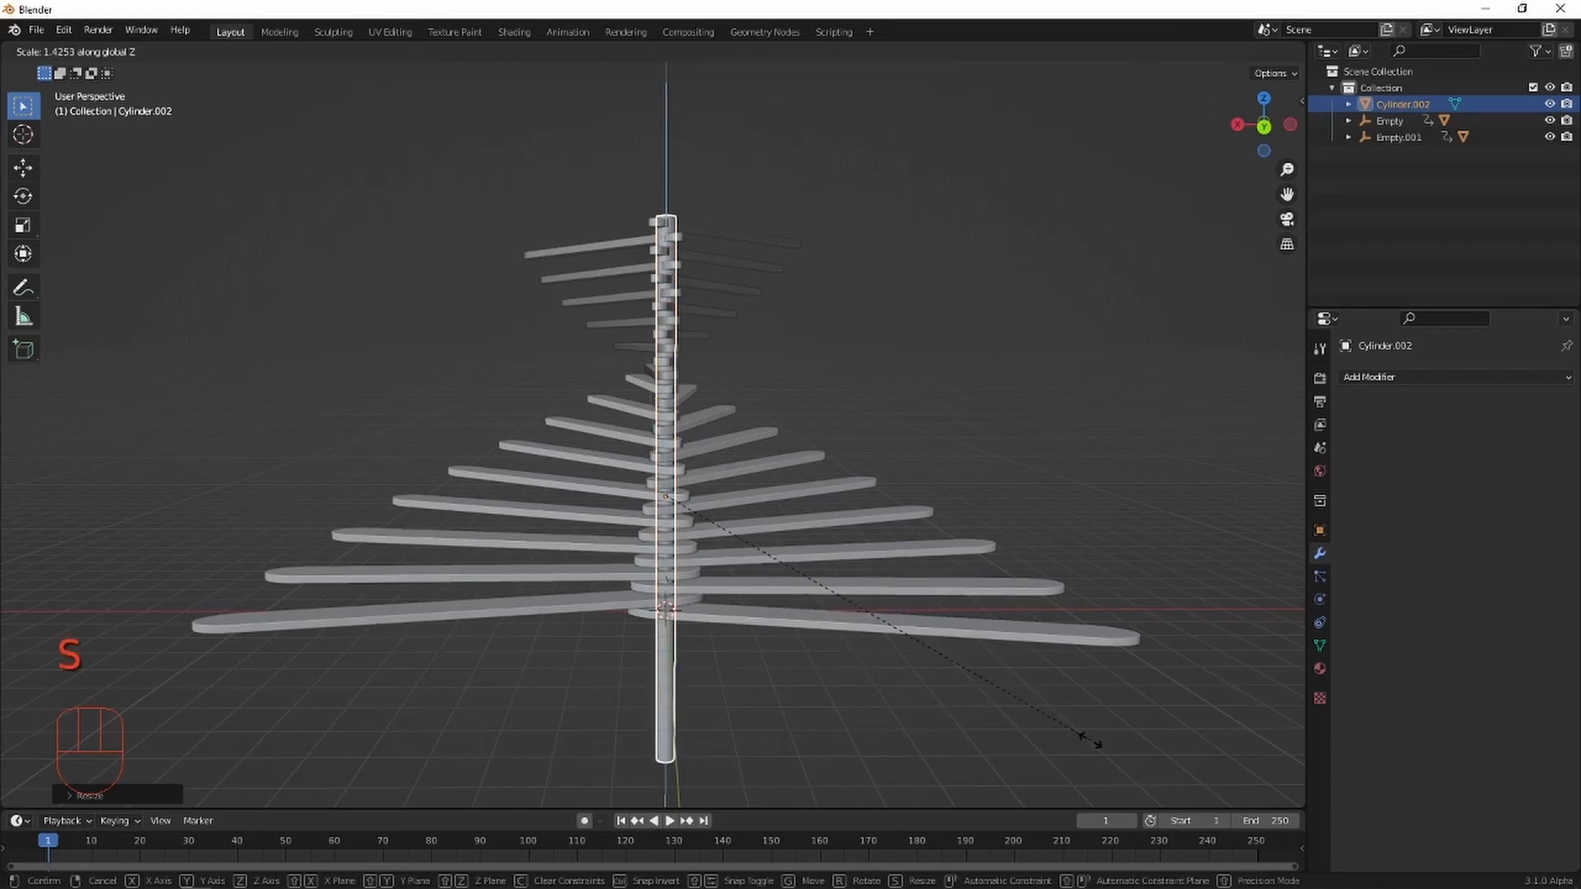
pyautogui.click(1085, 742)
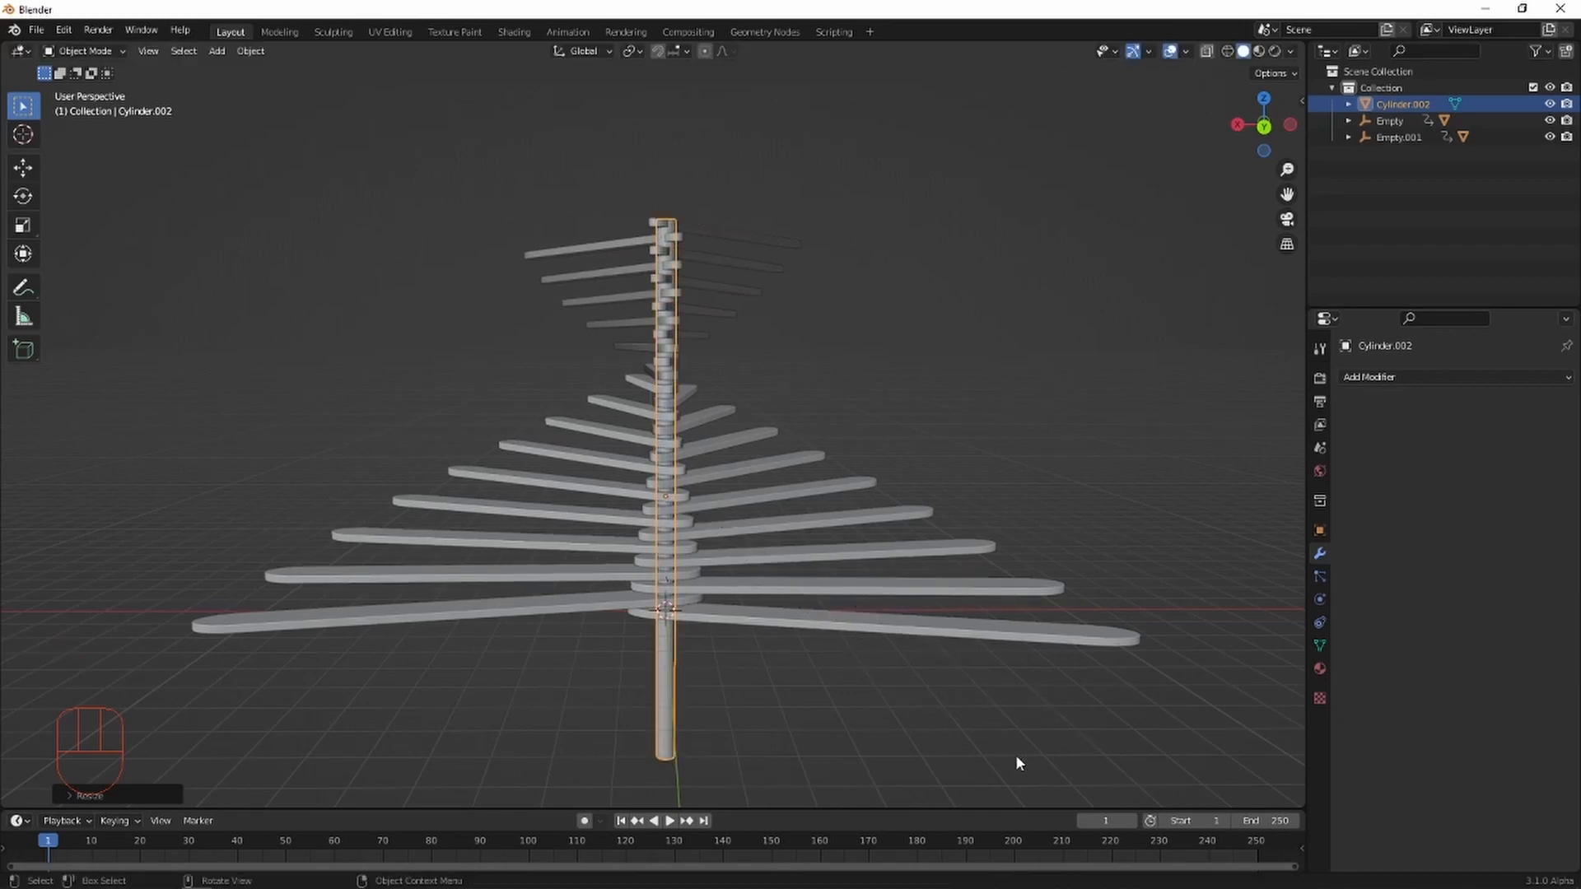
# Move the trunk and both bar fans with their empties up together along Z, and deselect them.
pyautogui.moveTo(1016, 754)
pyautogui.mouseDown(button='middle')
pyautogui.moveTo(1011, 695)
pyautogui.moveTo(1005, 725)
pyautogui.mouseUp(button='middle')
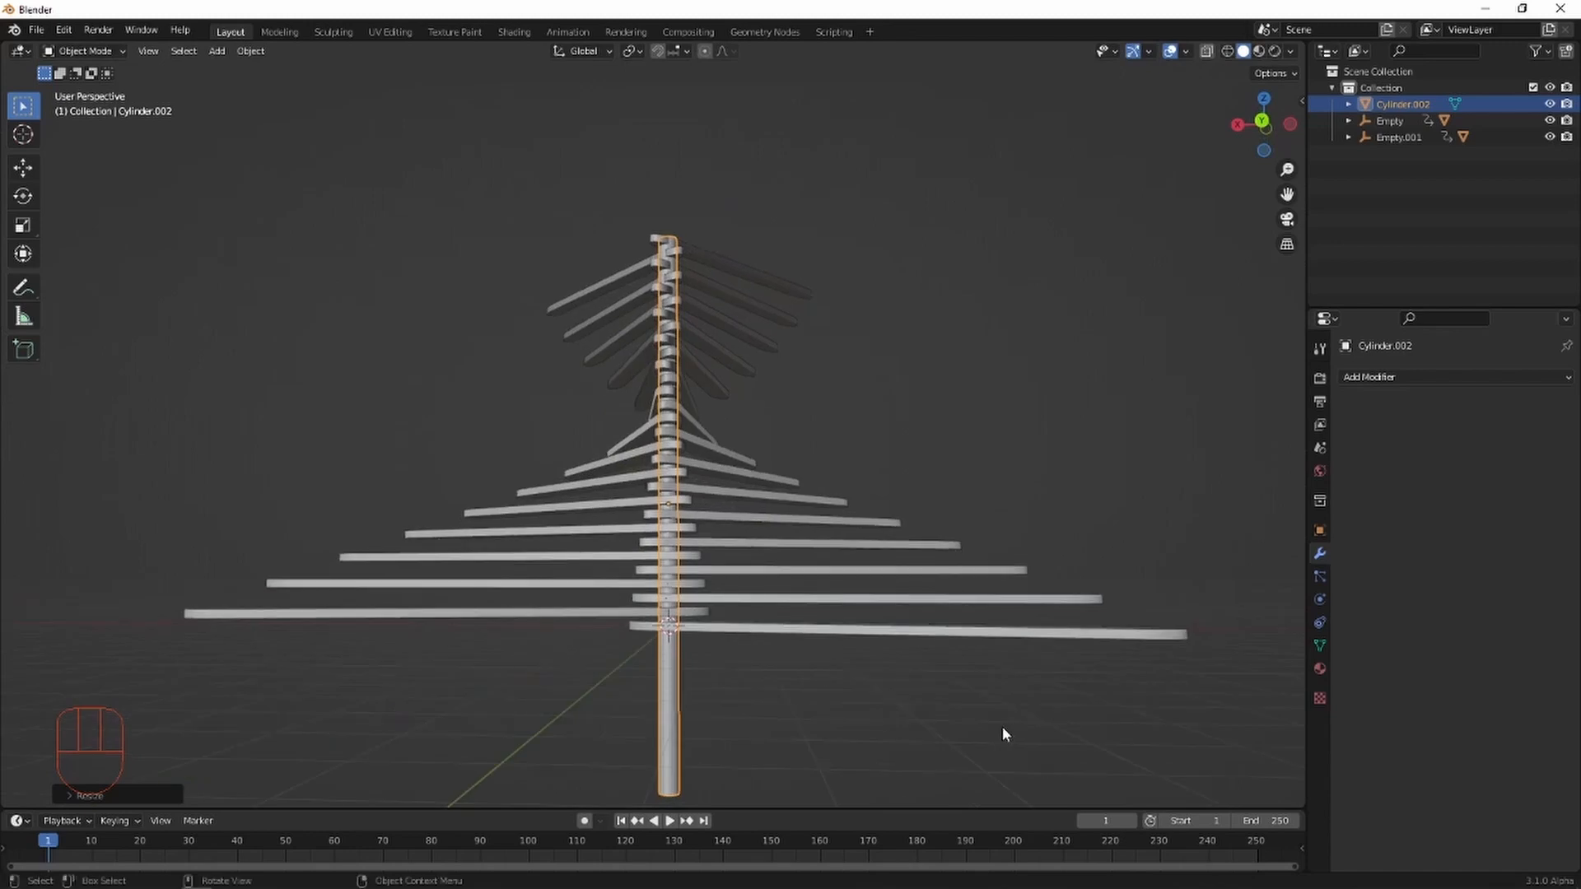
pyautogui.scroll(-3, 1002, 726)
pyautogui.keyDown('shift'); pyautogui.moveTo(890, 741); pyautogui.dragTo(936, 754, button='middle'); pyautogui.keyUp('shift')
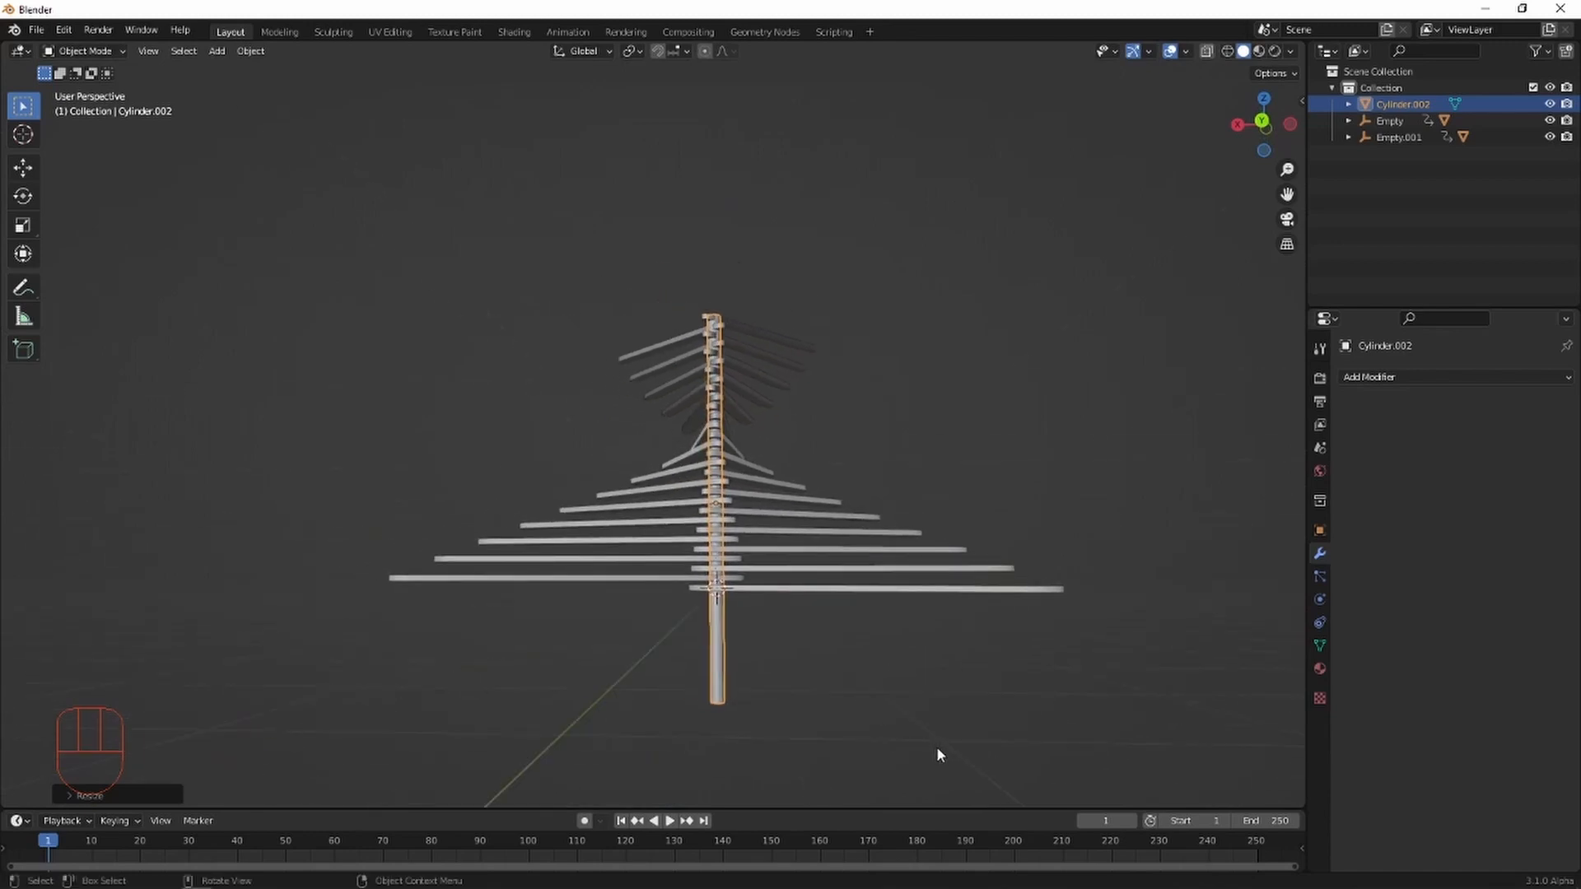
pyautogui.moveTo(1203, 328); pyautogui.dragTo(527, 718)
pyautogui.press('g')
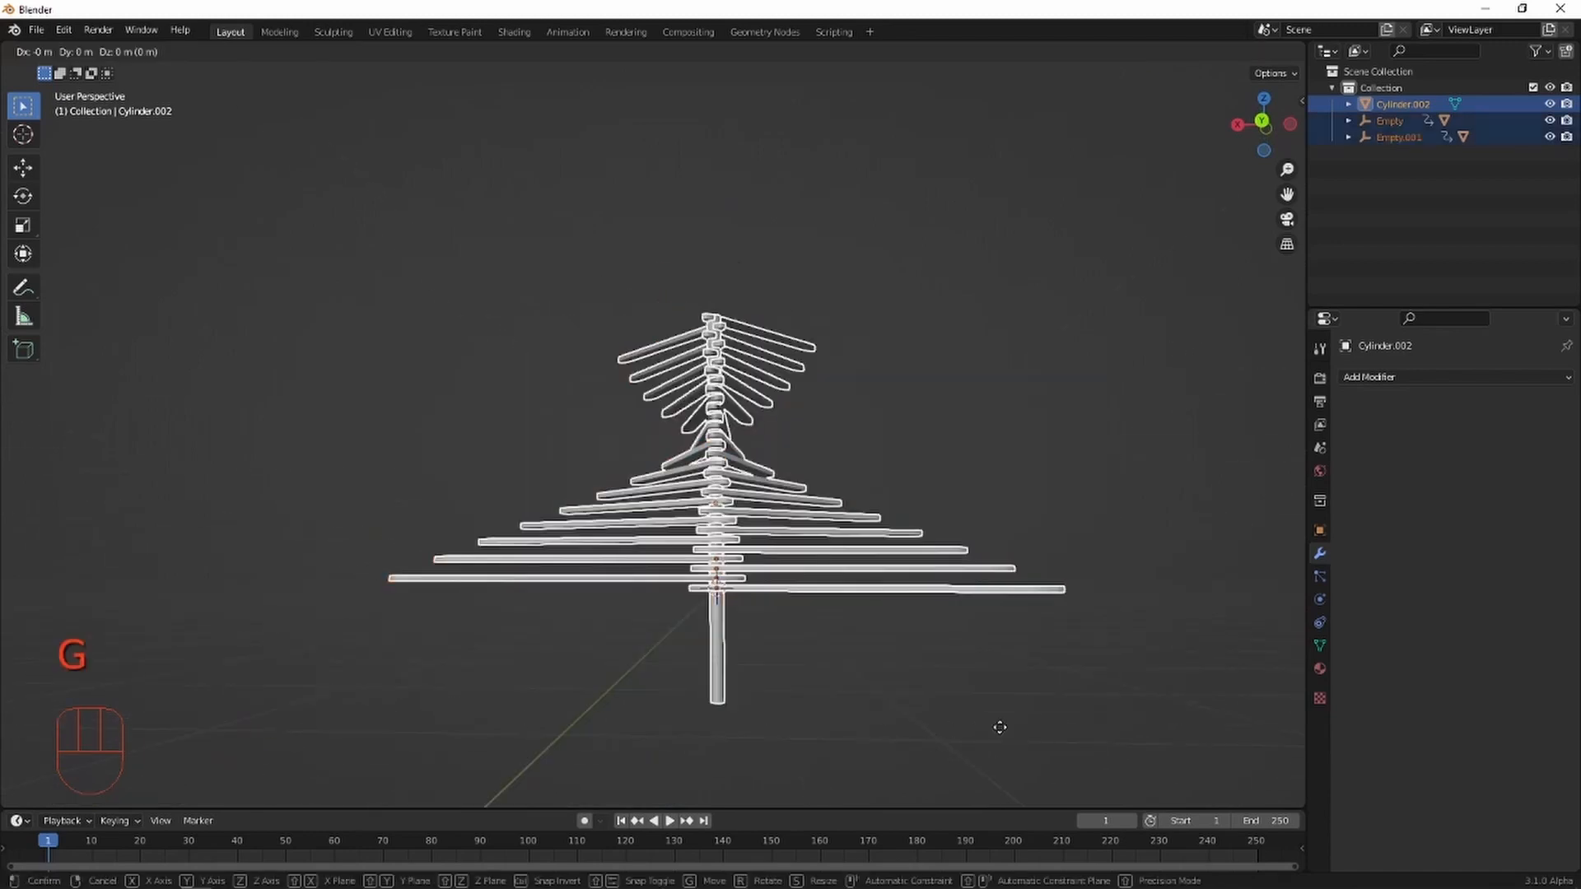
pyautogui.press('z')
pyautogui.click(992, 669)
pyautogui.scroll(3, 964, 659)
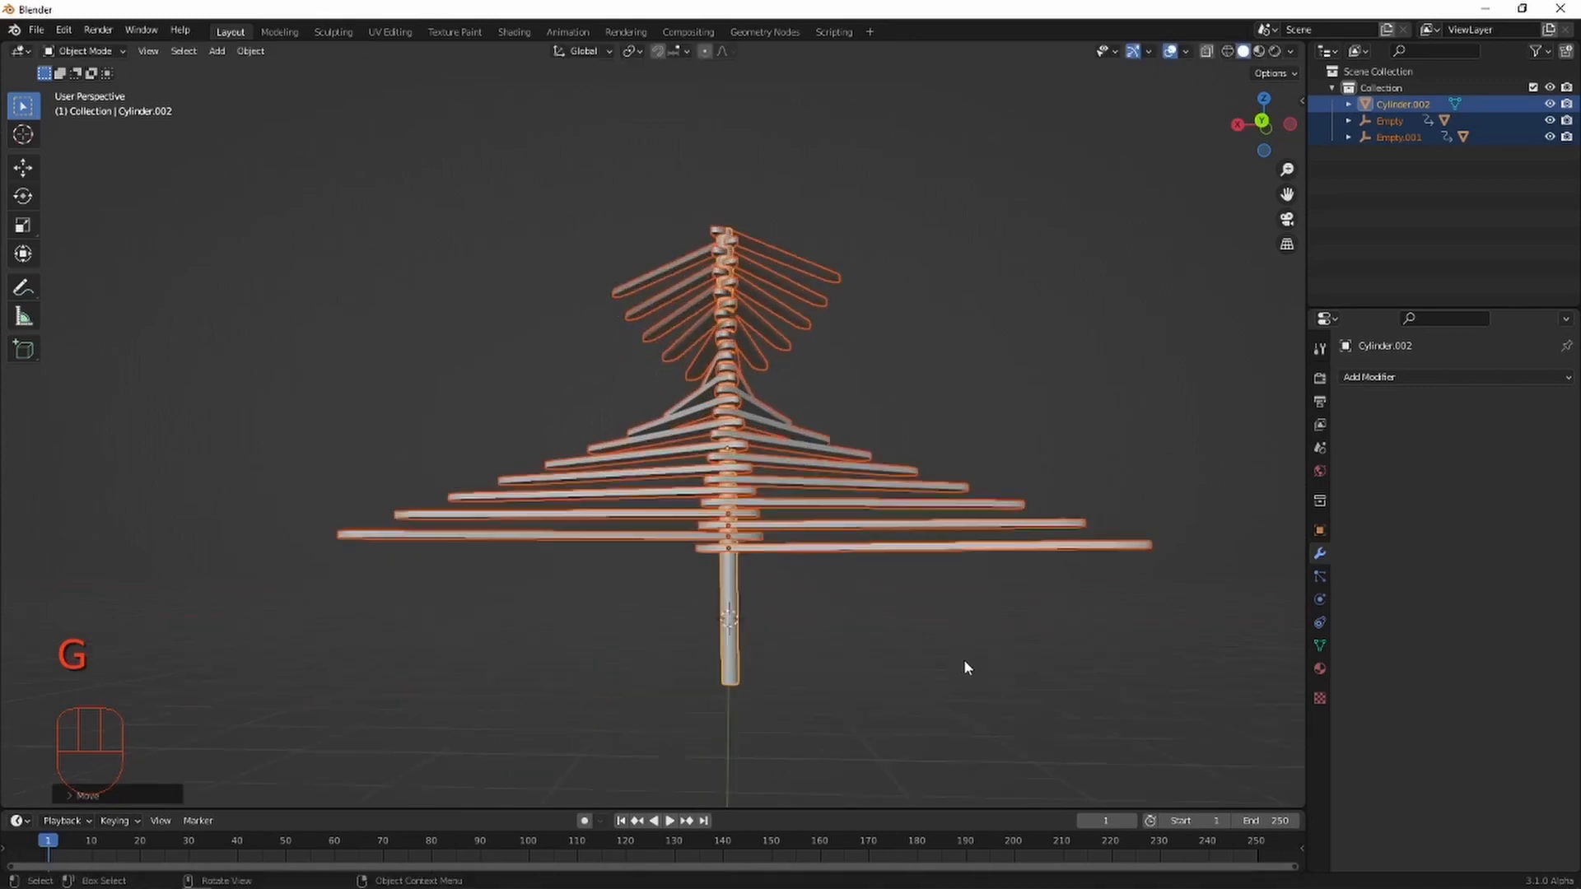
pyautogui.keyDown('shift'); pyautogui.moveTo(963, 659); pyautogui.dragTo(749, 686, button='middle'); pyautogui.keyUp('shift')
pyautogui.click(951, 695)
# Fine-tune the trunk cylinder's length along Z so its top ends level with the uppermost bars.
pyautogui.scroll(-1, 951, 695)
pyautogui.click(735, 626)
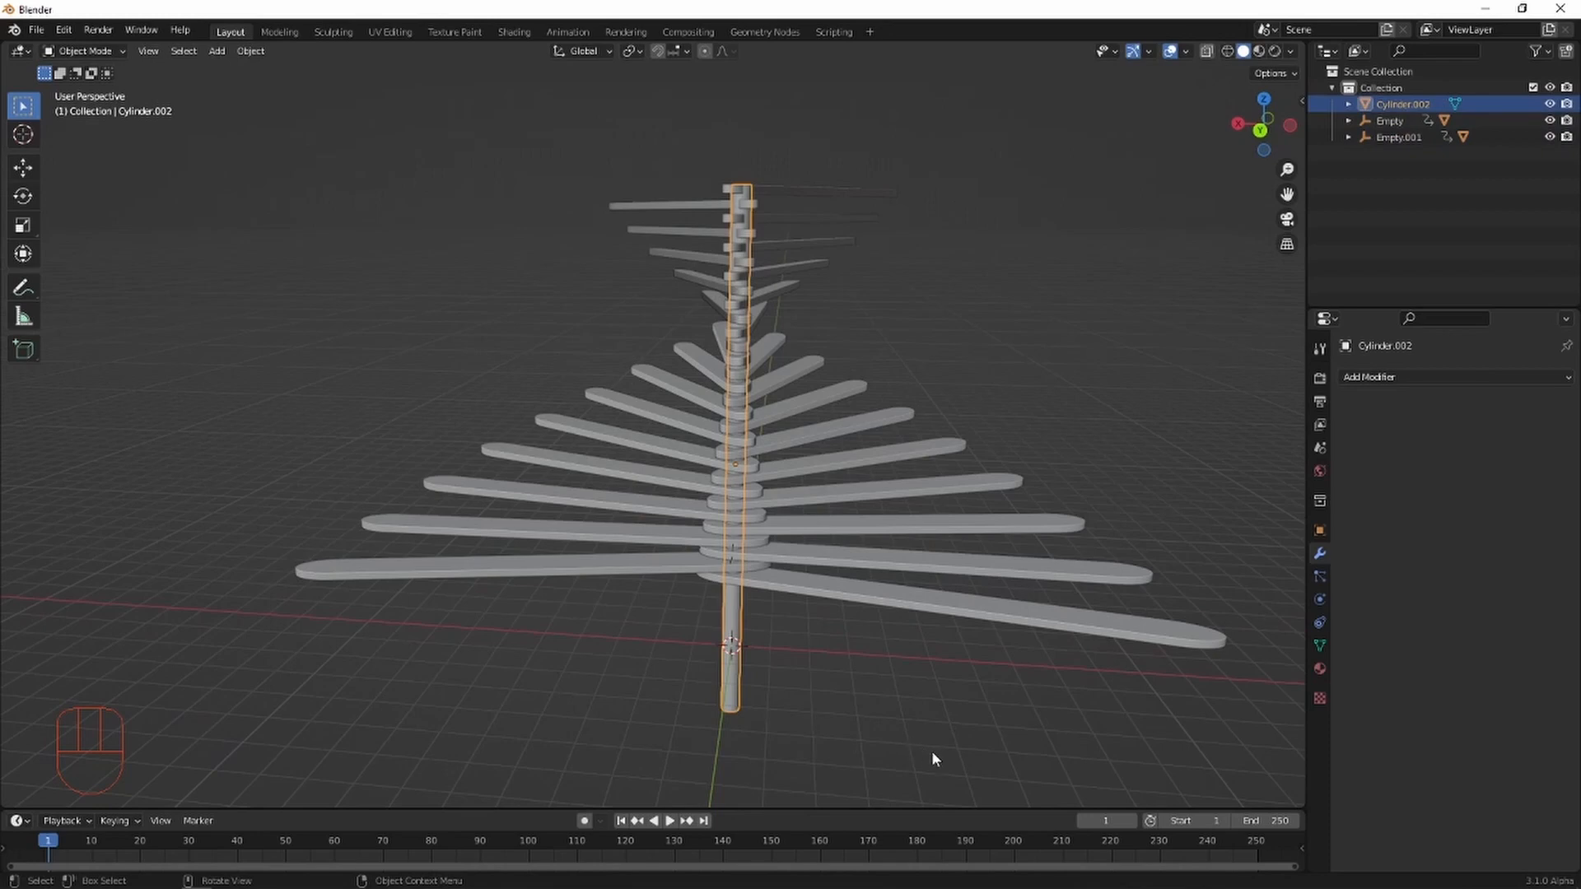
pyautogui.press('s')
pyautogui.press('z')
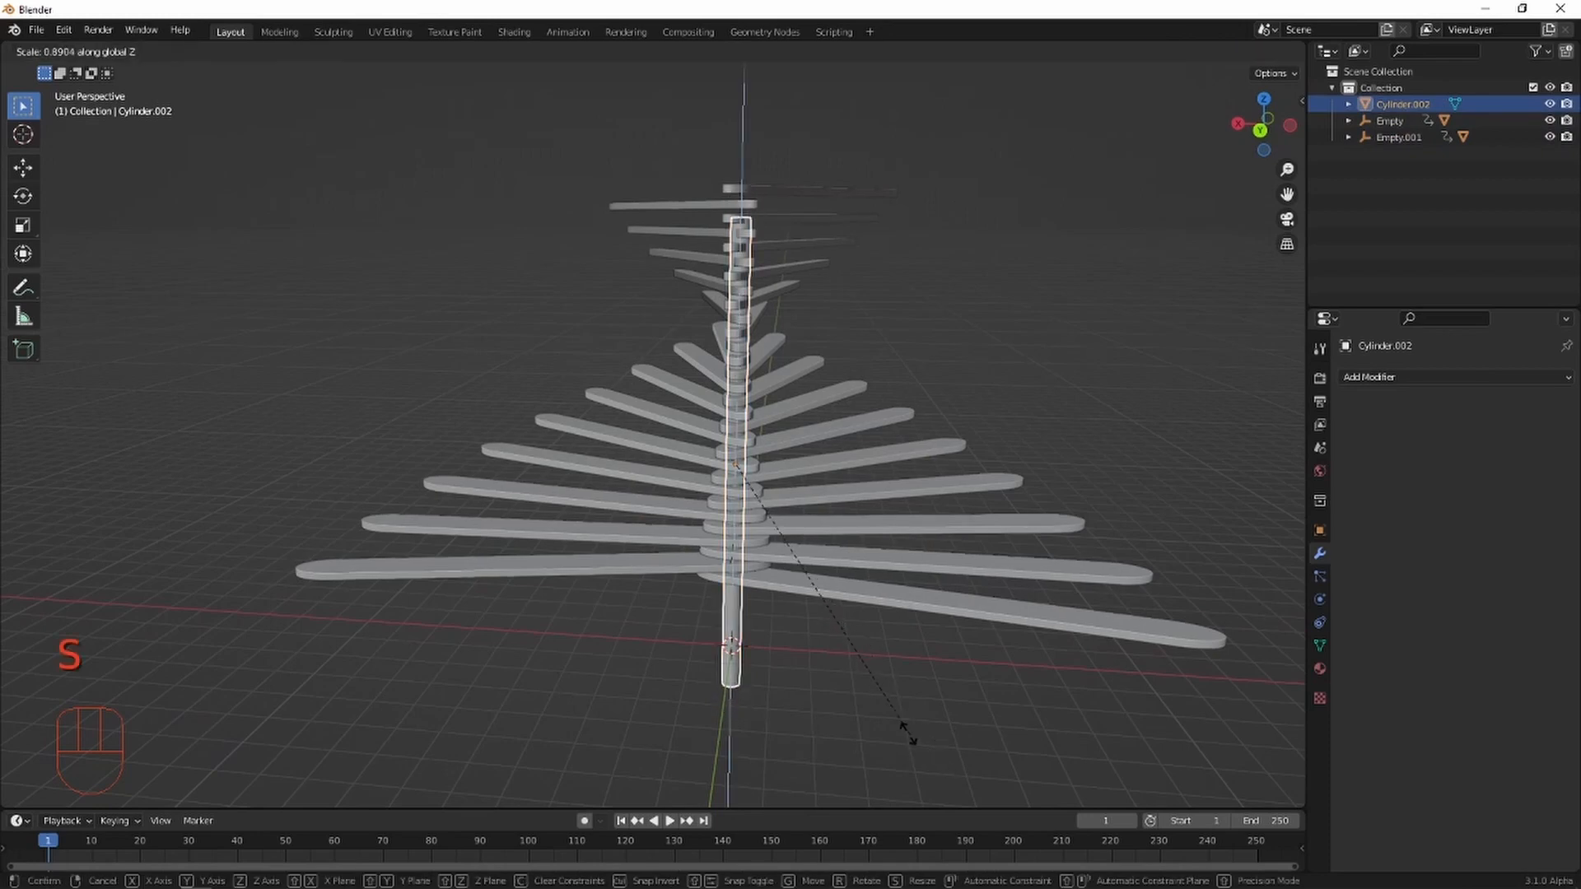
pyautogui.click(968, 739)
pyautogui.moveTo(752, 748); pyautogui.dragTo(847, 703, button='middle')
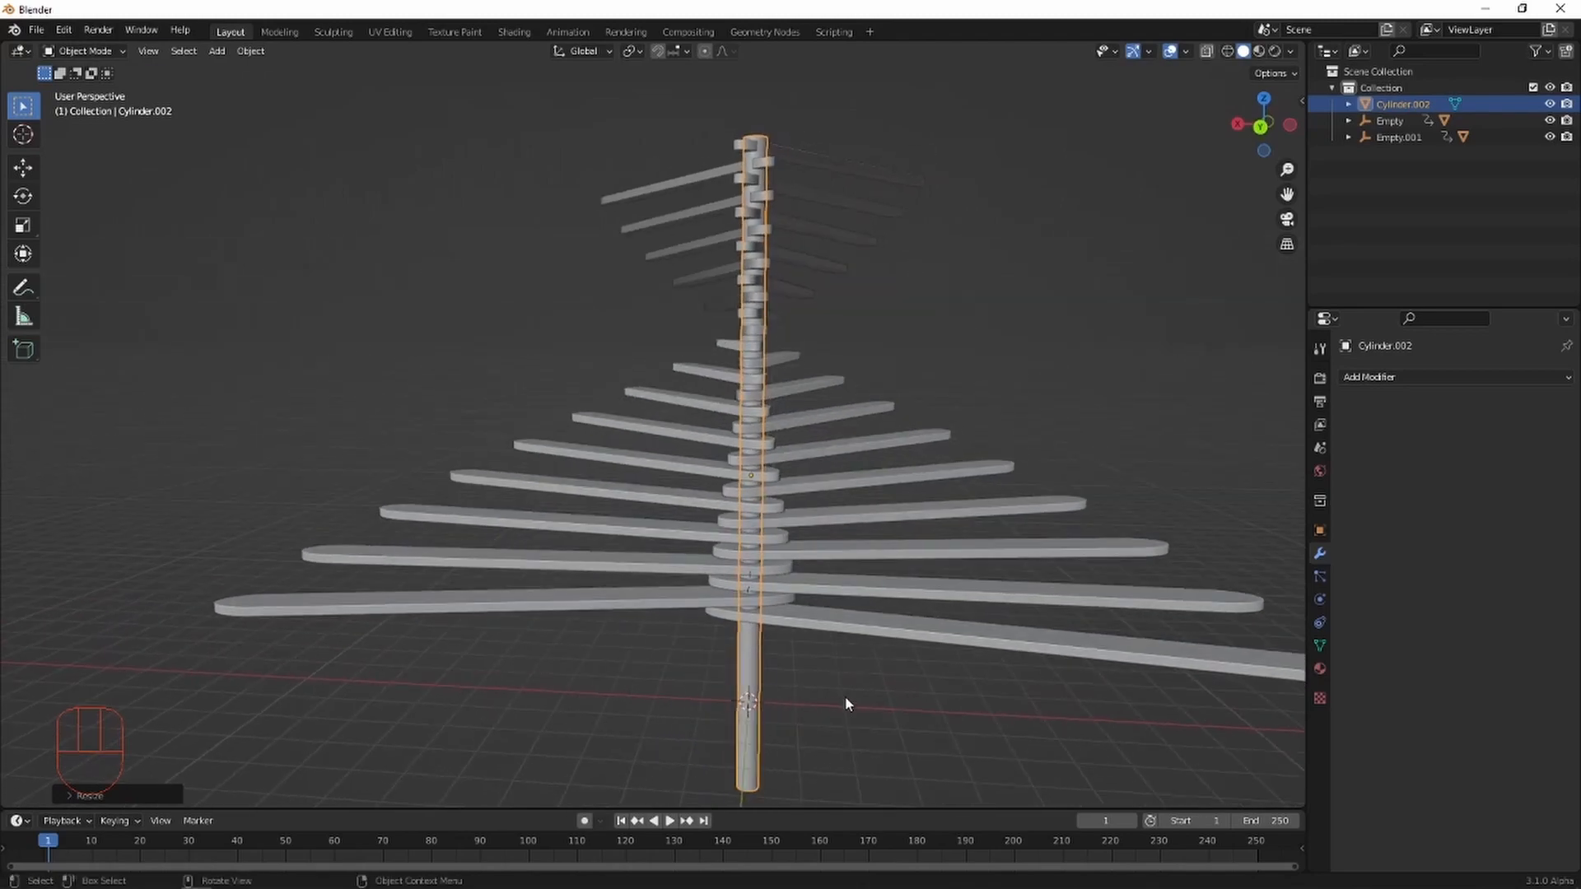
# Inset the trunk cylinder's top face slightly in Edit Mode.
pyautogui.press('Tab')
pyautogui.scroll(2, 824, 443)
pyautogui.keyDown('shift'); pyautogui.moveTo(1006, 310); pyautogui.dragTo(878, 542, button='middle'); pyautogui.keyUp('shift')
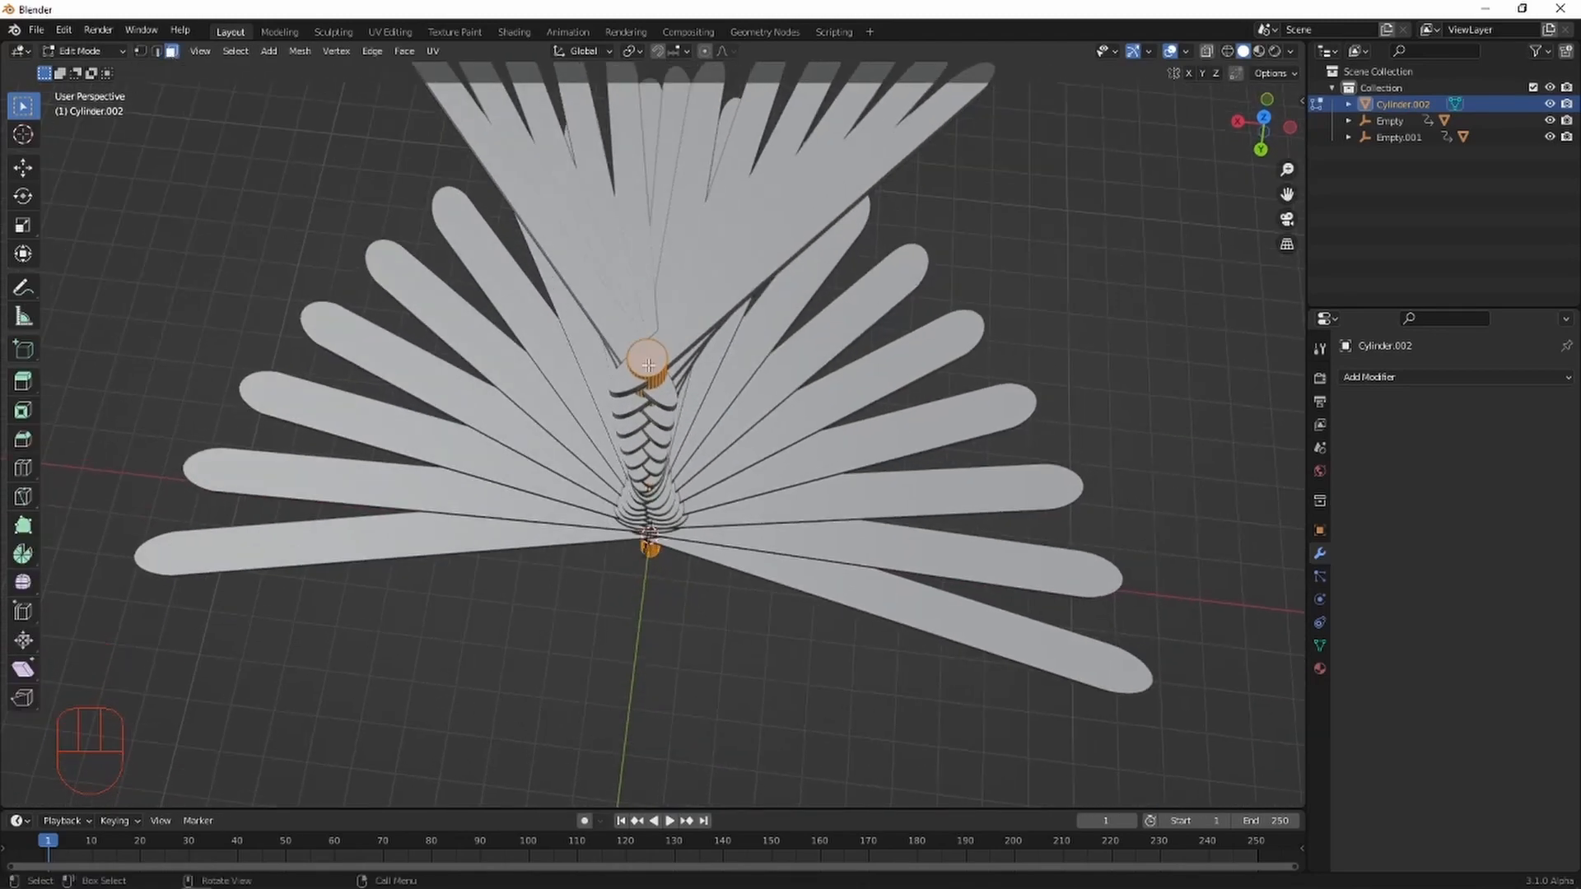
pyautogui.scroll(5, 657, 375)
pyautogui.keyDown('shift'); pyautogui.moveTo(745, 300); pyautogui.dragTo(740, 438, button='middle'); pyautogui.keyUp('shift')
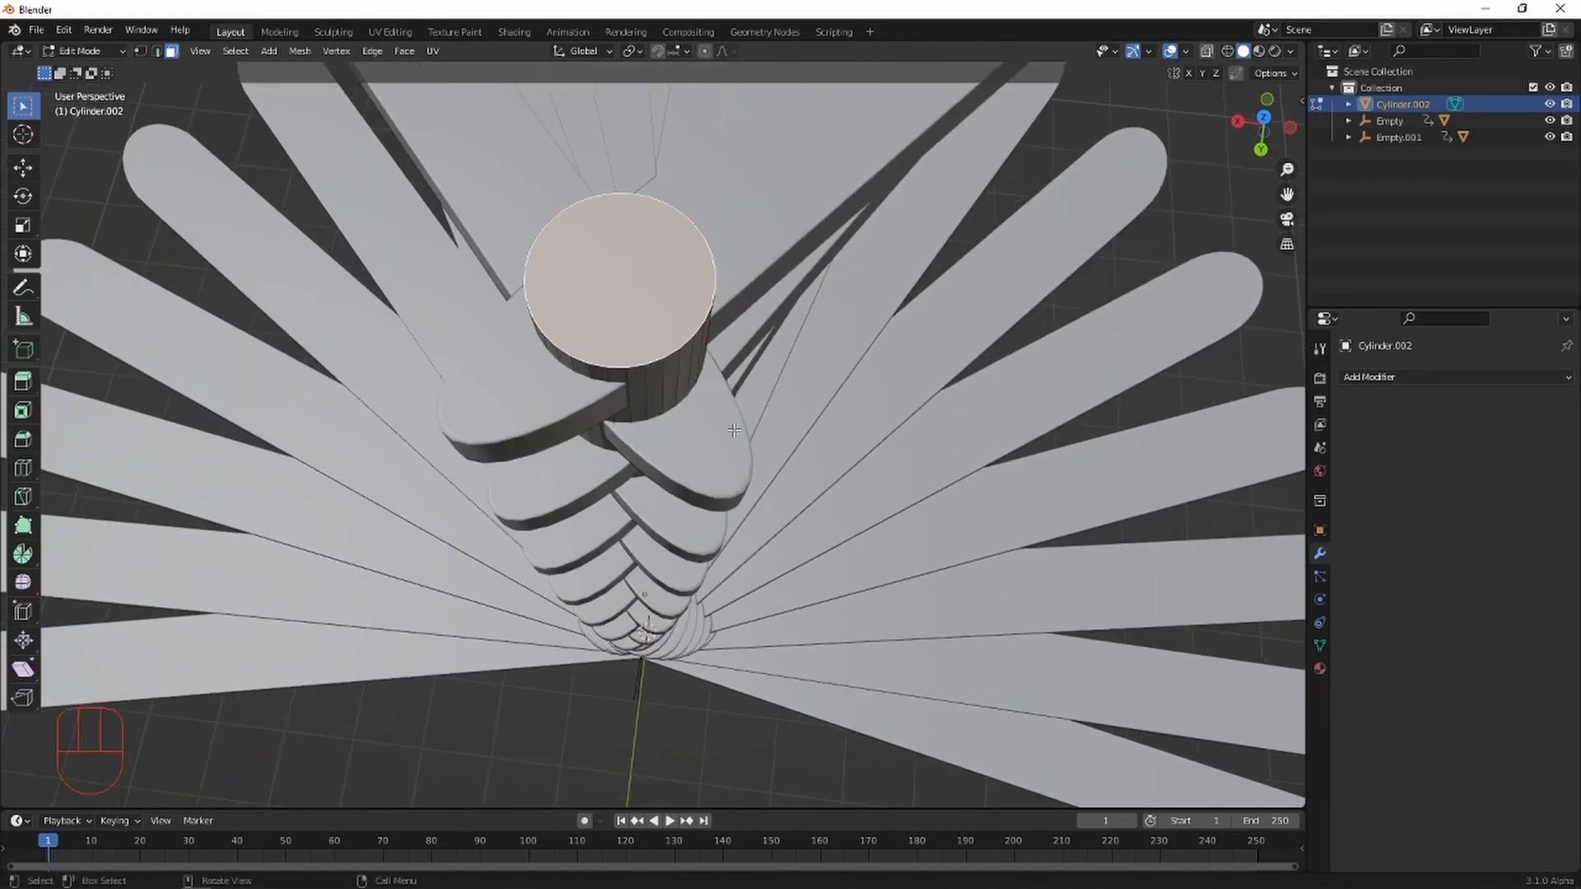
pyautogui.press('i')
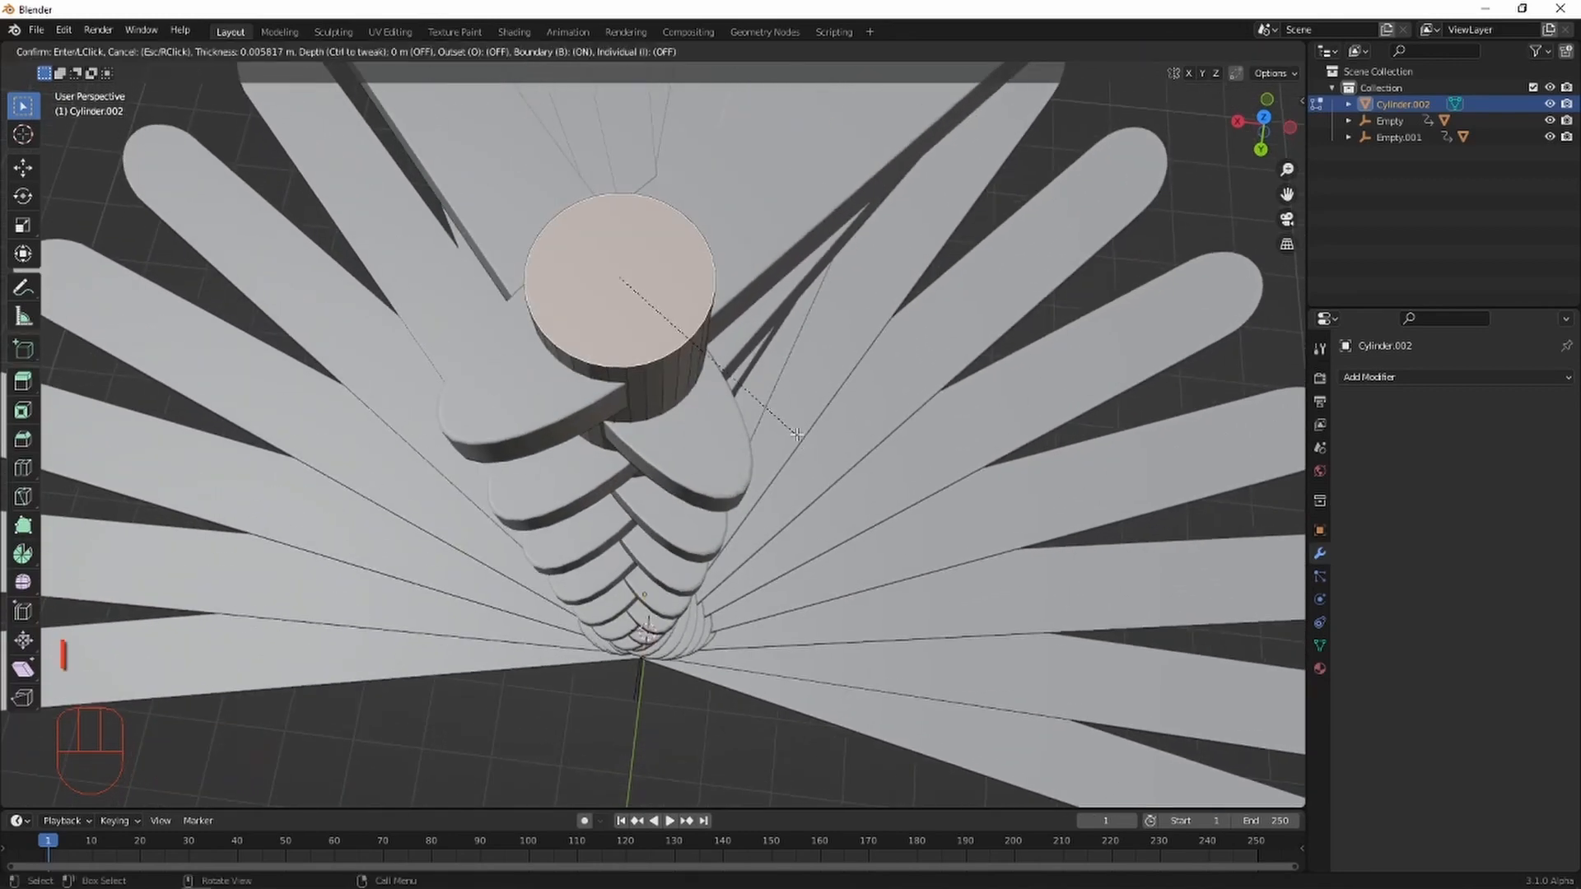
pyautogui.click(767, 401)
# Add a loop cut around the trunk cylinder and slide it close to the top edge.
pyautogui.moveTo(766, 400); pyautogui.dragTo(707, 416, button='middle')
pyautogui.scroll(-1, 707, 416)
pyautogui.keyDown('shift'); pyautogui.moveTo(666, 556); pyautogui.dragTo(672, 494, button='middle'); pyautogui.keyUp('shift')
pyautogui.hotkey('ctrl', 'r')
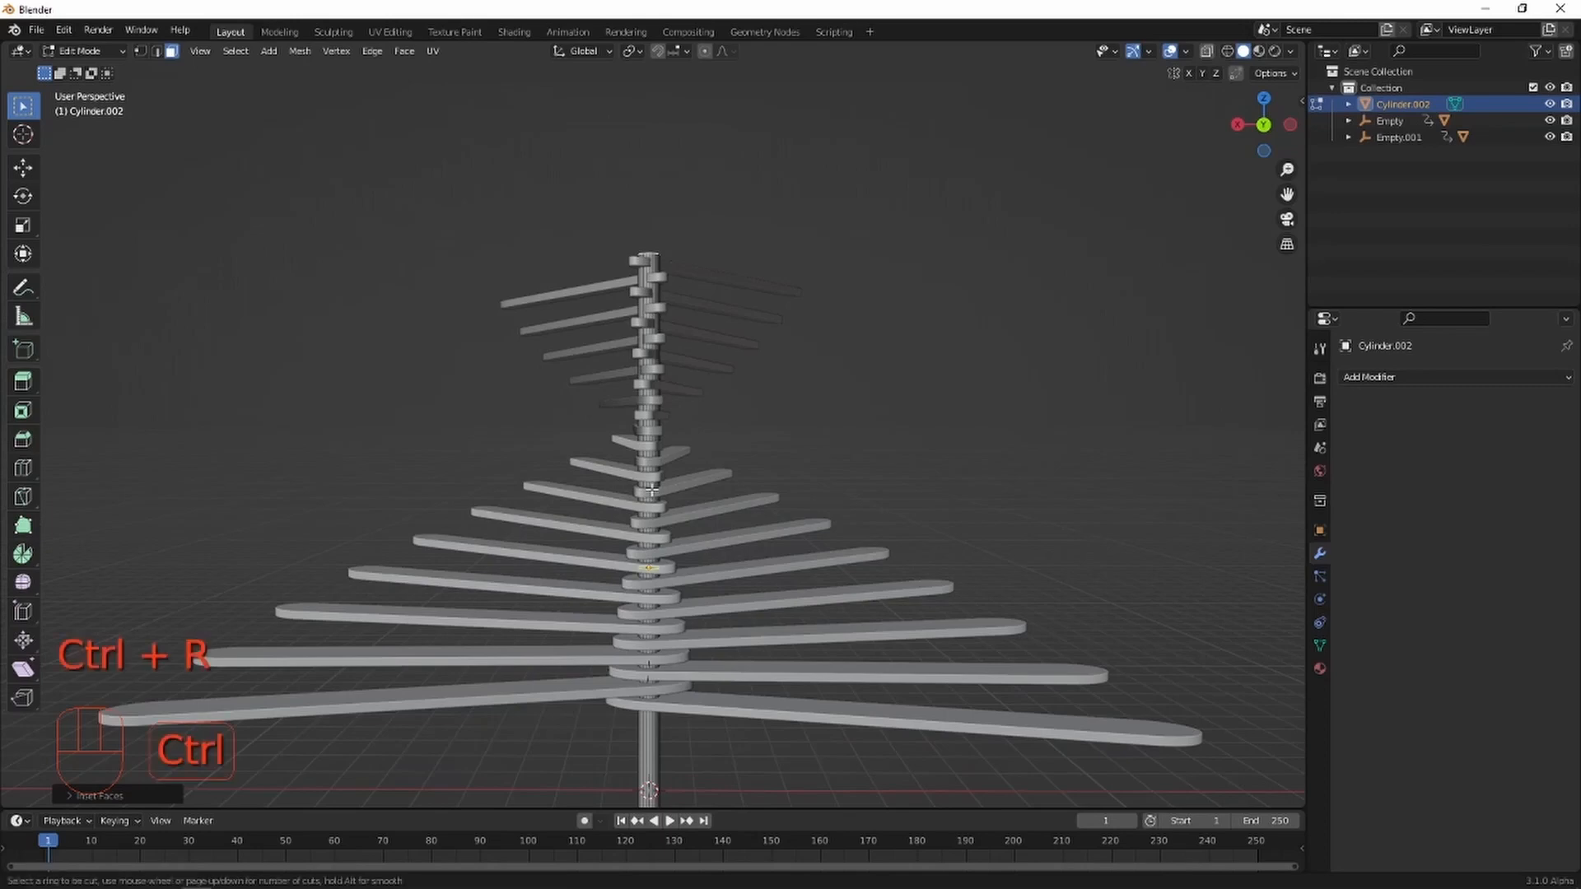
pyautogui.click(666, 568)
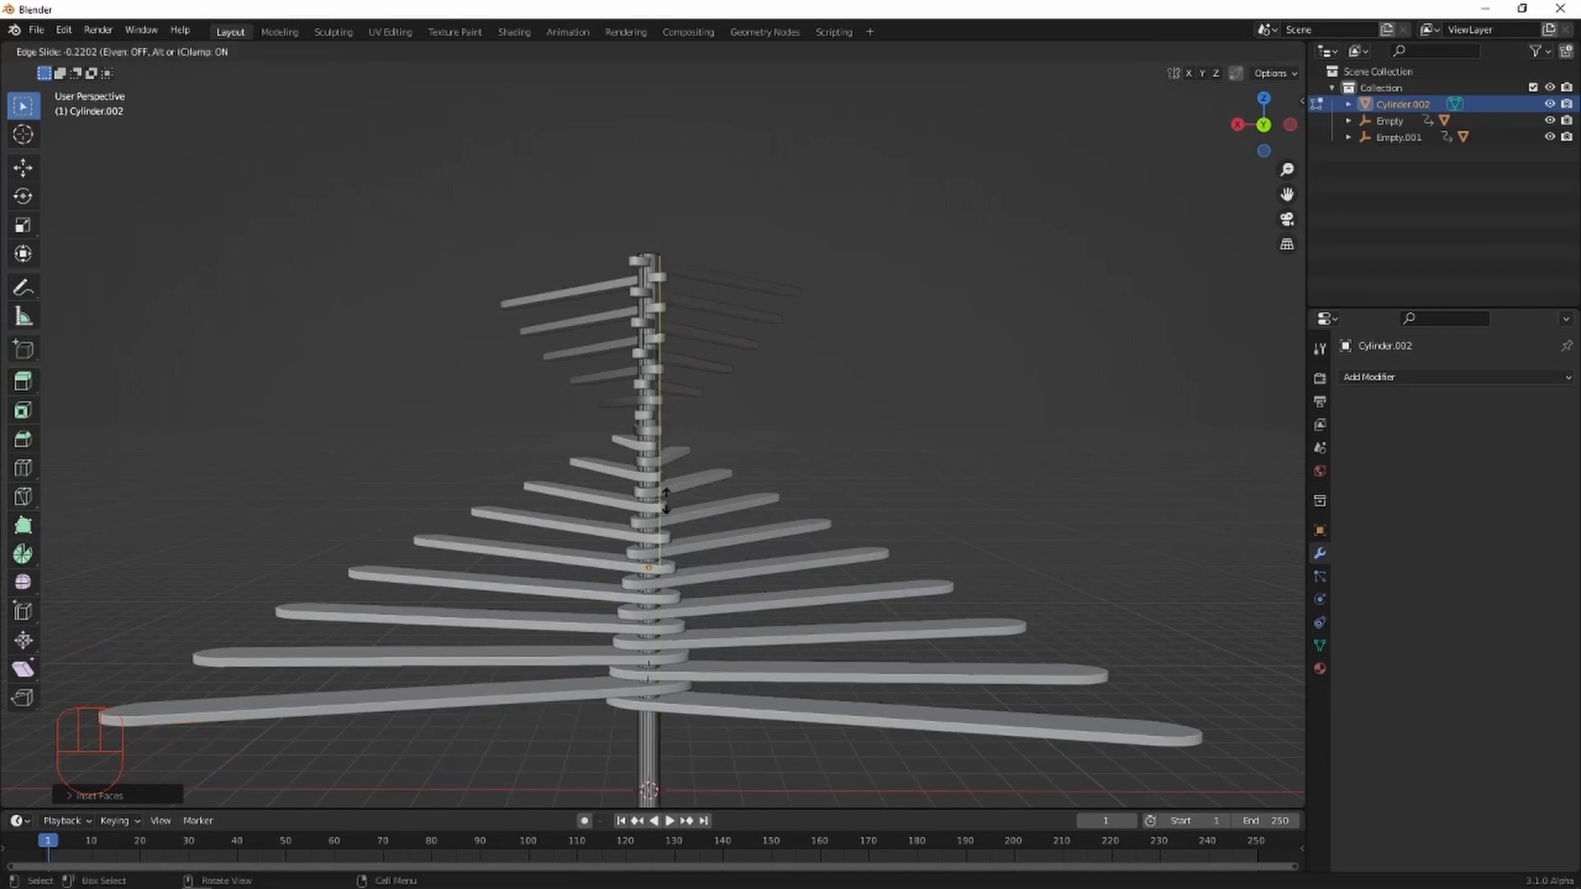
pyautogui.click(666, 258)
pyautogui.scroll(6, 769, 579)
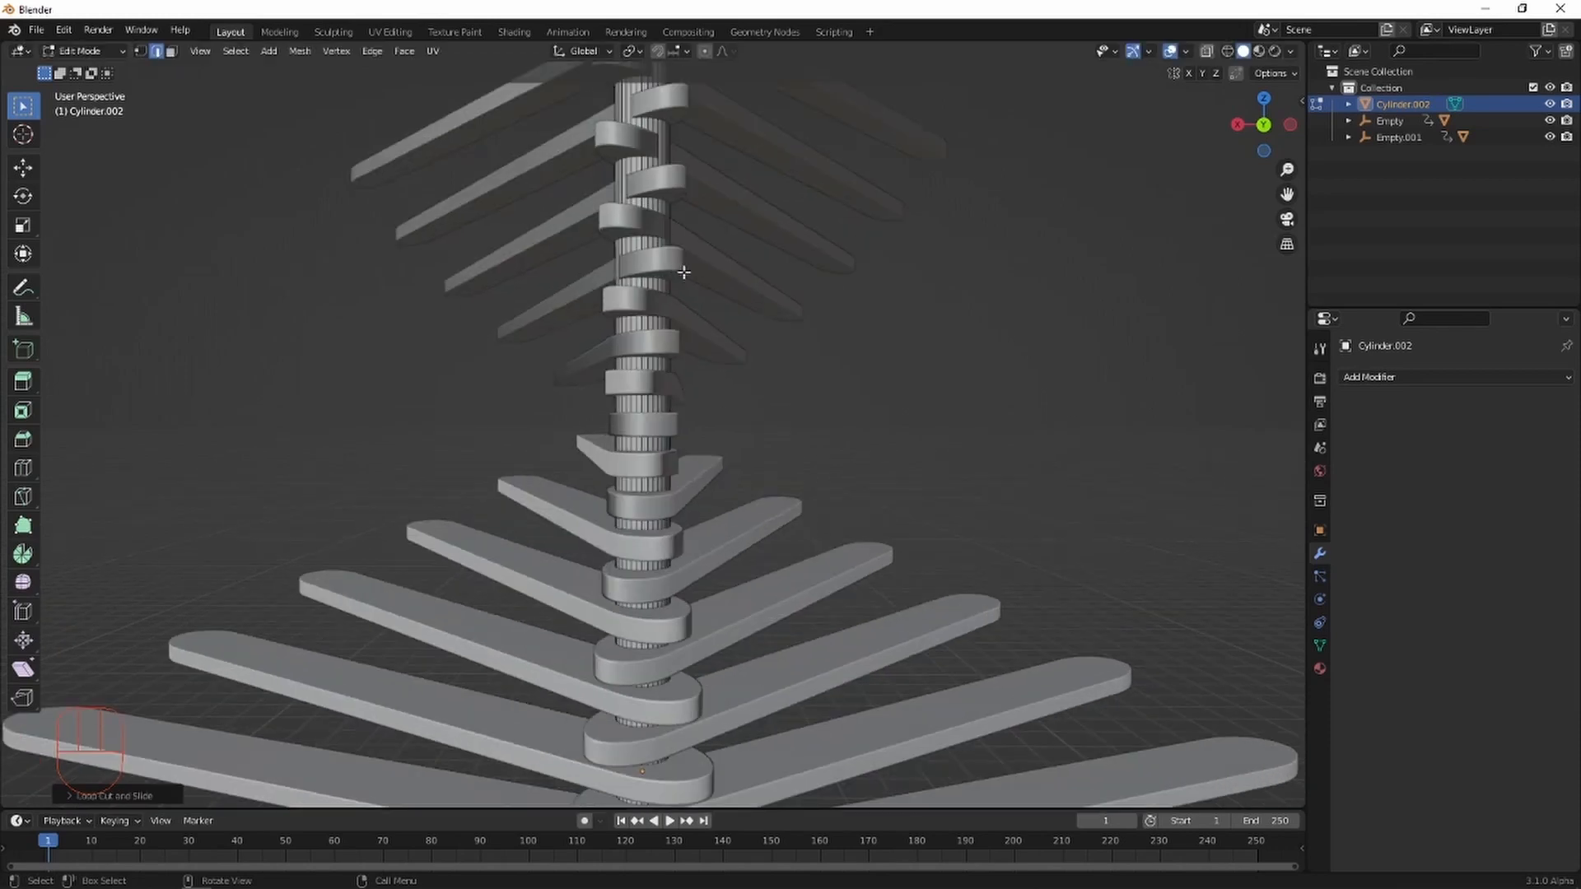
pyautogui.keyDown('shift'); pyautogui.moveTo(768, 579); pyautogui.dragTo(736, 575, button='middle'); pyautogui.keyUp('shift')
pyautogui.scroll(3, 734, 459)
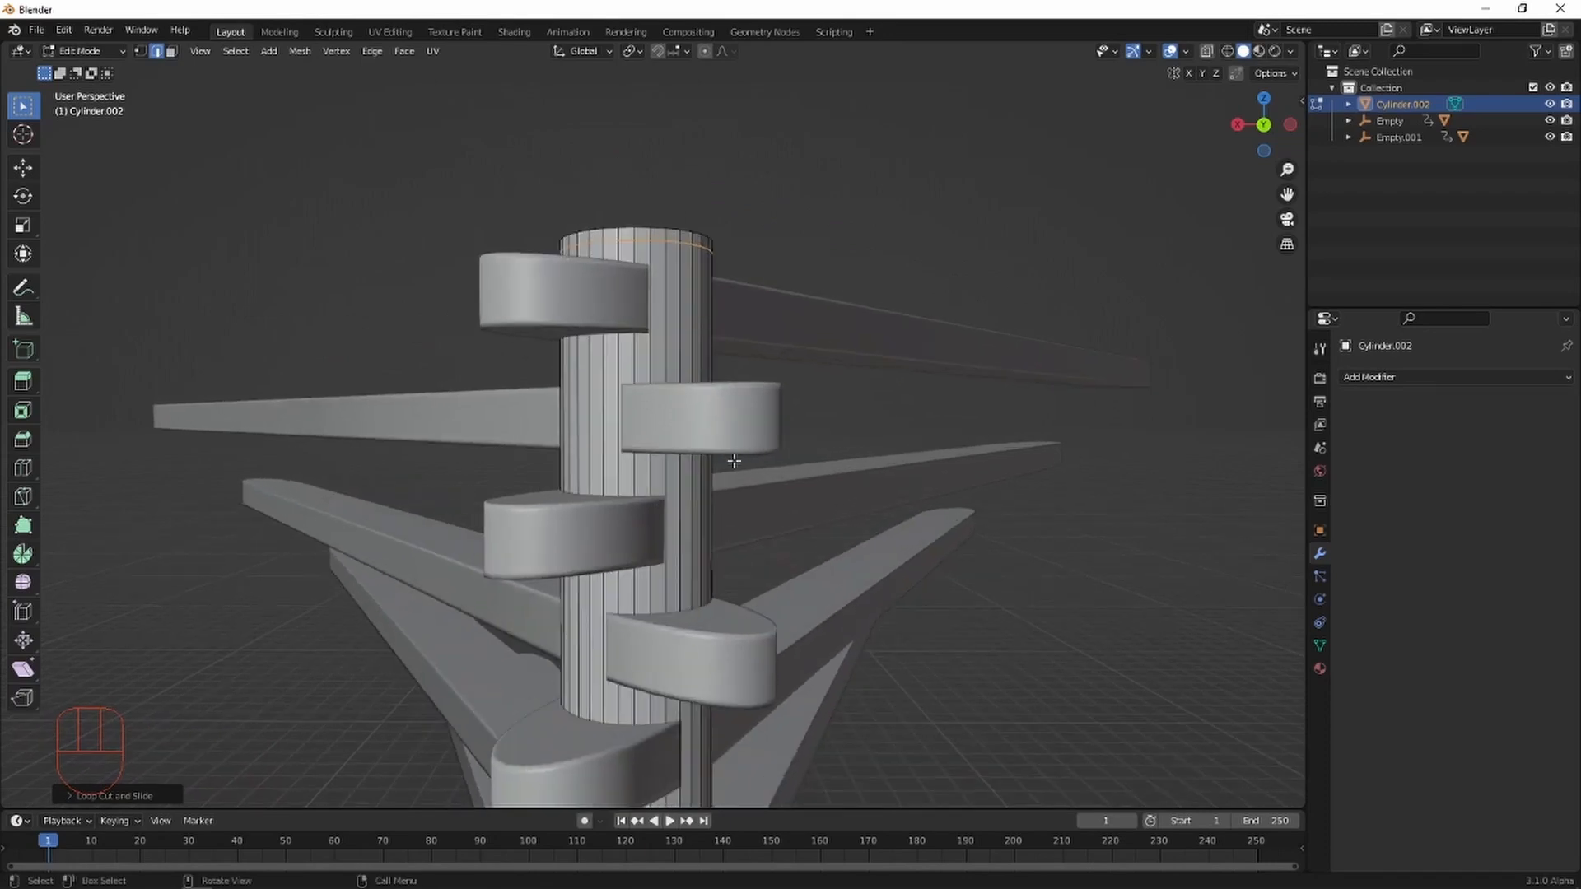
pyautogui.keyDown('shift'); pyautogui.moveTo(764, 478); pyautogui.dragTo(774, 545, button='middle'); pyautogui.keyUp('shift')
pyautogui.moveTo(757, 389); pyautogui.dragTo(751, 447, button='middle')
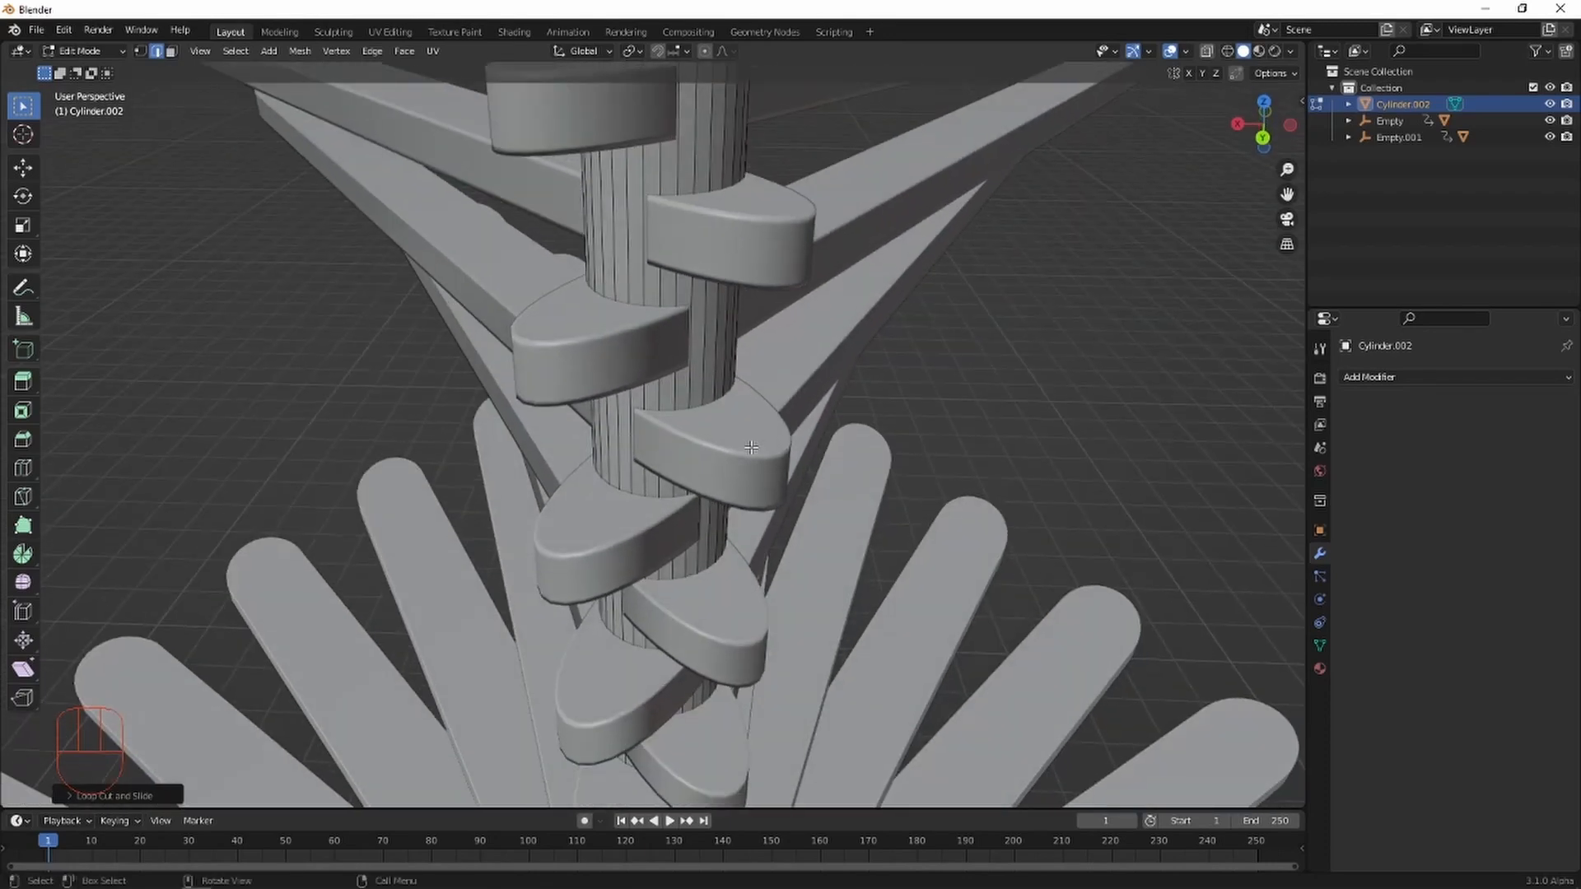
# Slide the new edge loop on the trunk cylinder up close to the top rim.
pyautogui.press('KP_Decimal')
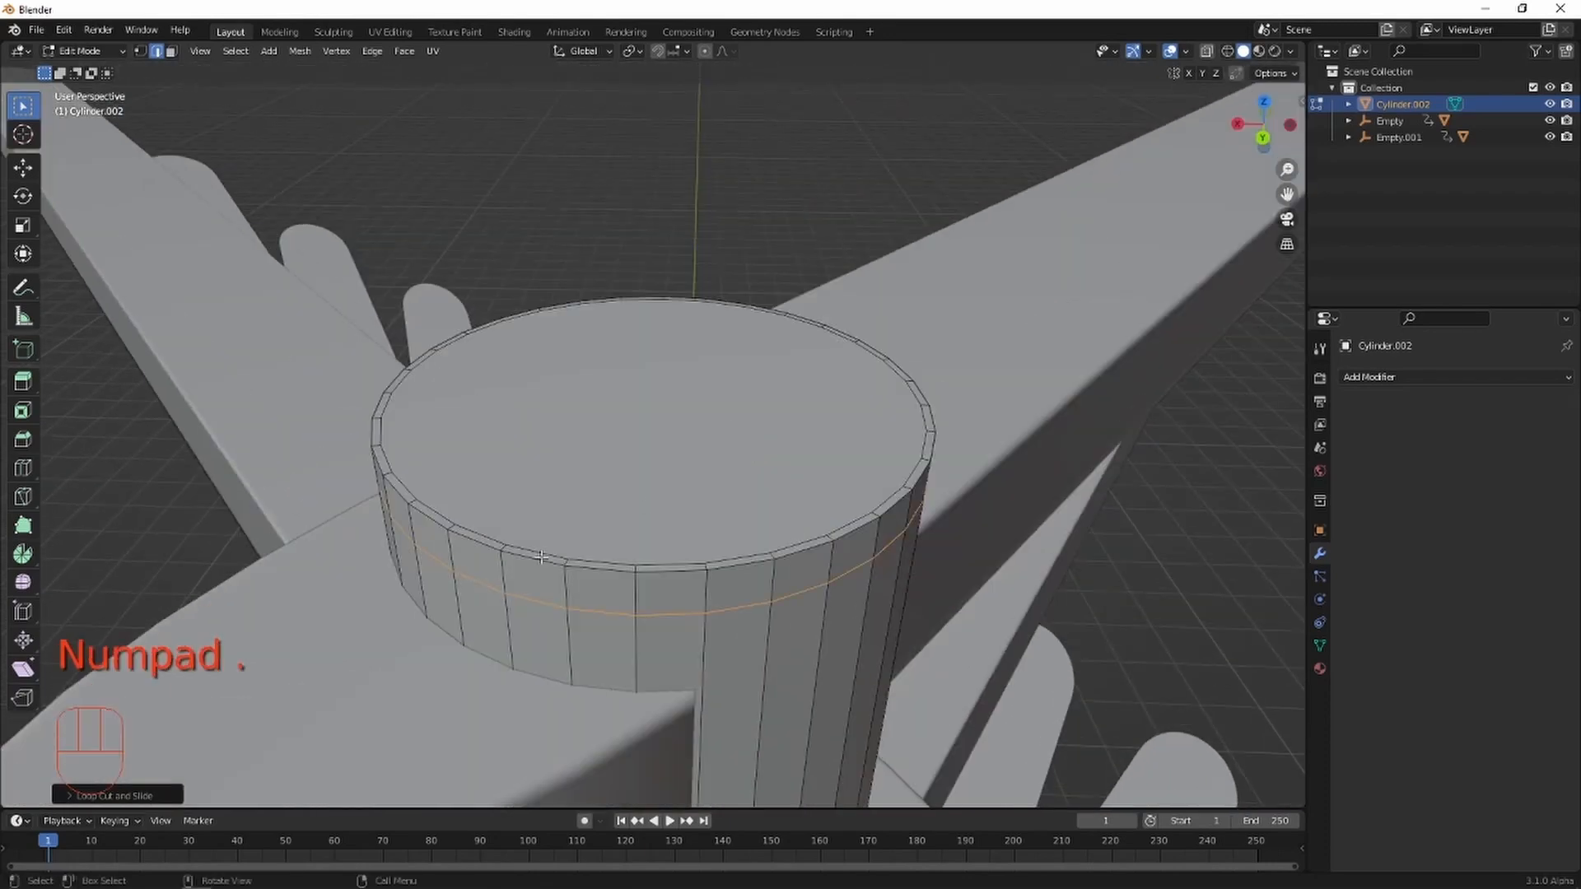
pyautogui.scroll(-2, 726, 617)
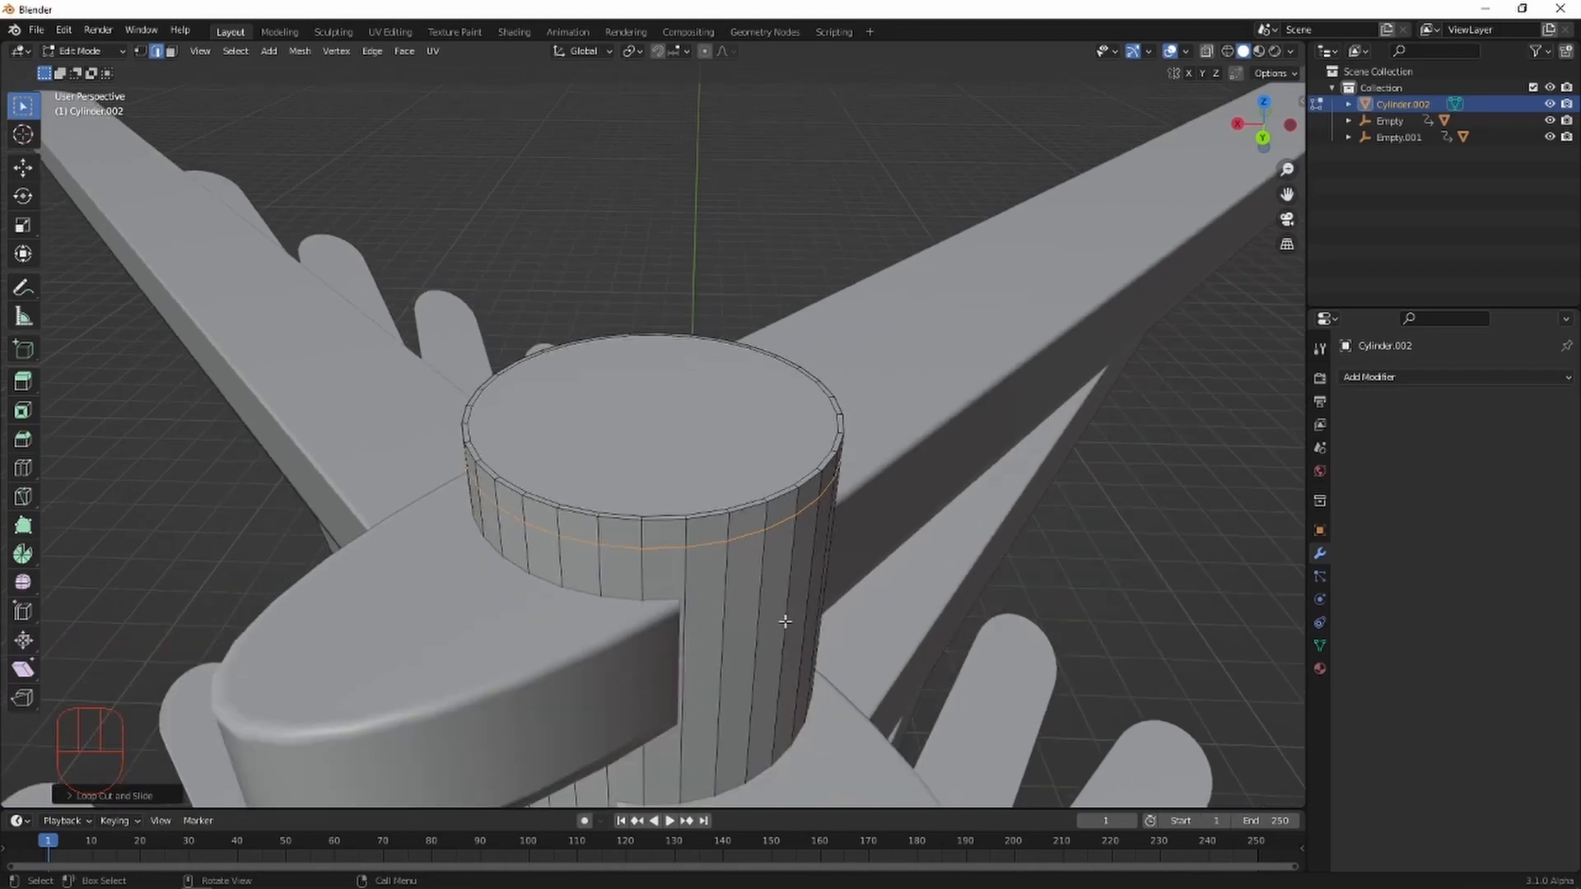
pyautogui.press('g')
pyautogui.press('g')
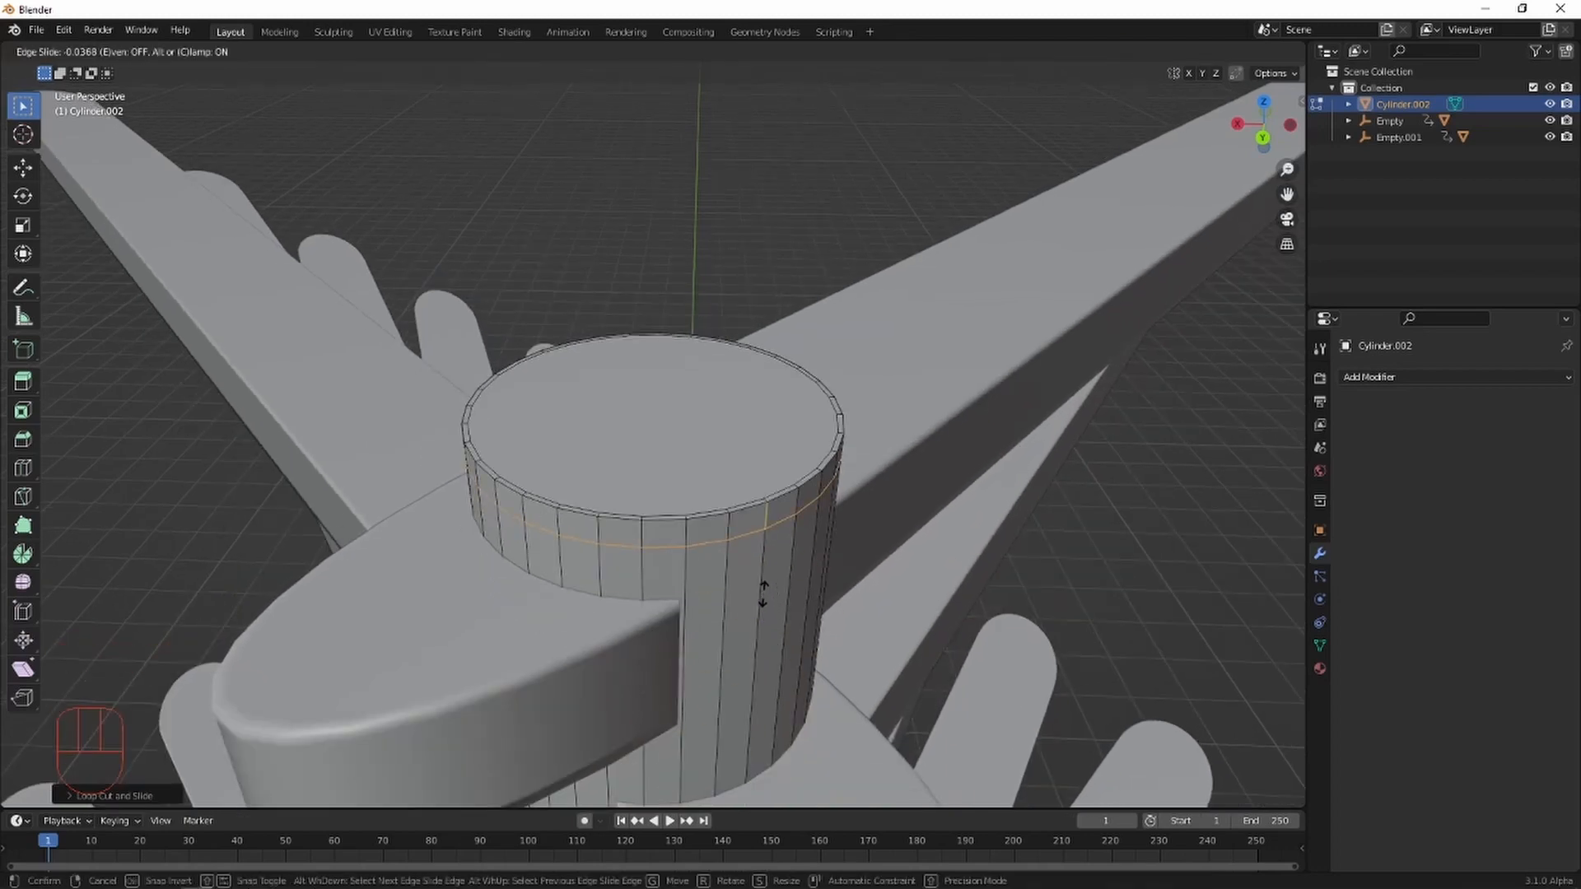
pyautogui.click(762, 344)
# Return to Object Mode and shade the trunk cylinder smooth.
pyautogui.moveTo(748, 422); pyautogui.dragTo(767, 544, button='middle')
pyautogui.press('Tab')
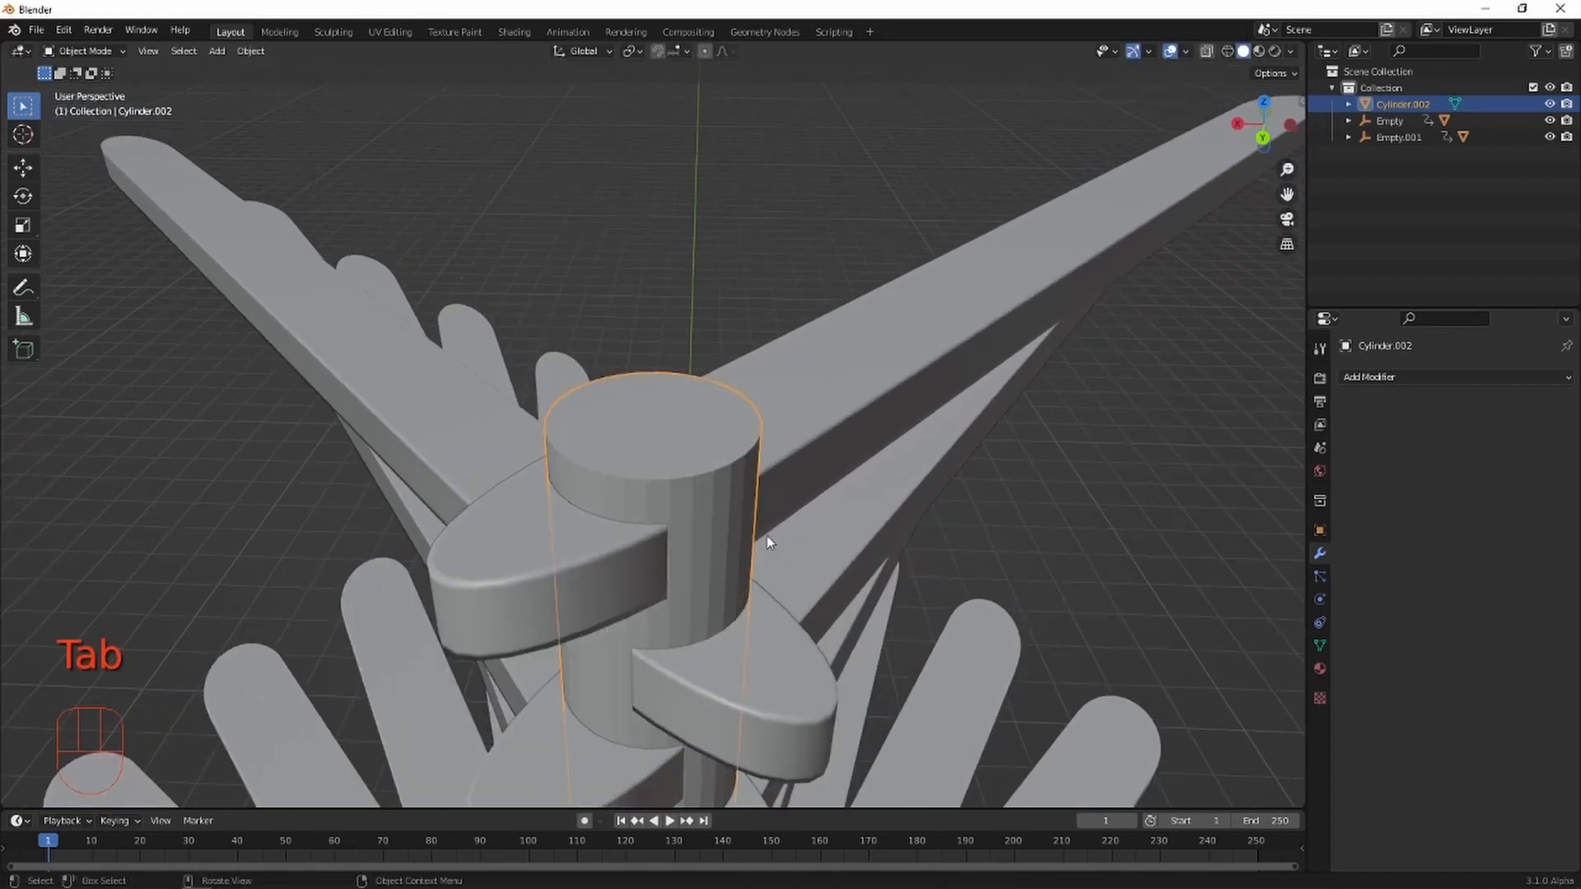
pyautogui.rightClick(714, 494)
pyautogui.click(714, 494)
pyautogui.scroll(4, 679, 451)
pyautogui.scroll(-5, 798, 473)
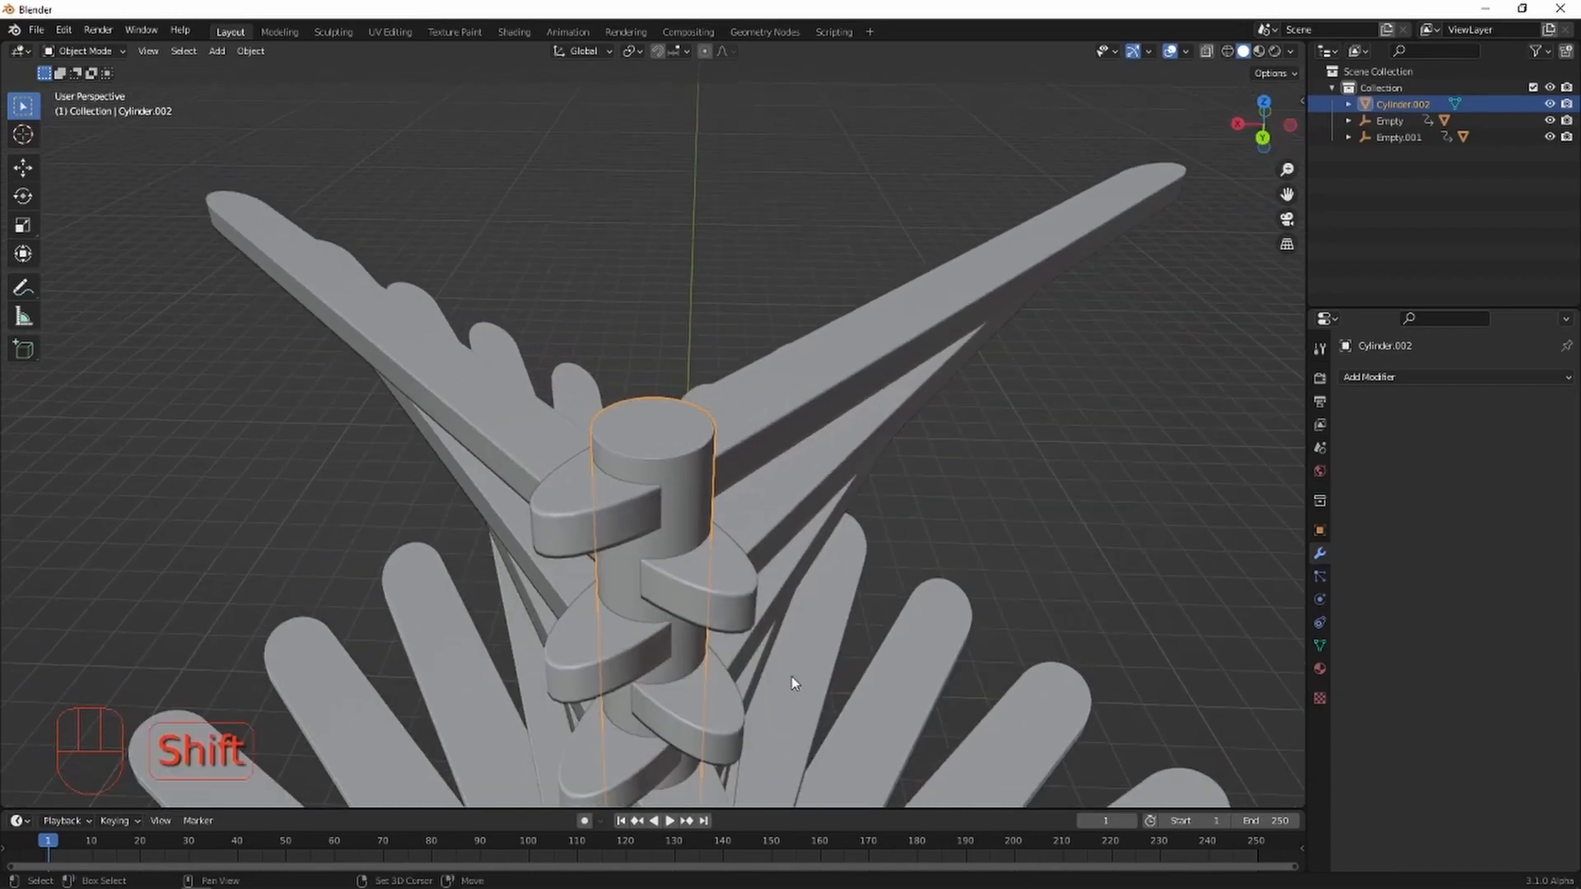
# Add a loop cut around the trunk cylinder in Edit Mode and slide it down toward the bottom end.
pyautogui.keyDown('shift'); pyautogui.moveTo(792, 675); pyautogui.dragTo(846, 462, button='middle'); pyautogui.keyUp('shift')
pyautogui.scroll(-8, 847, 462)
pyautogui.press('Tab')
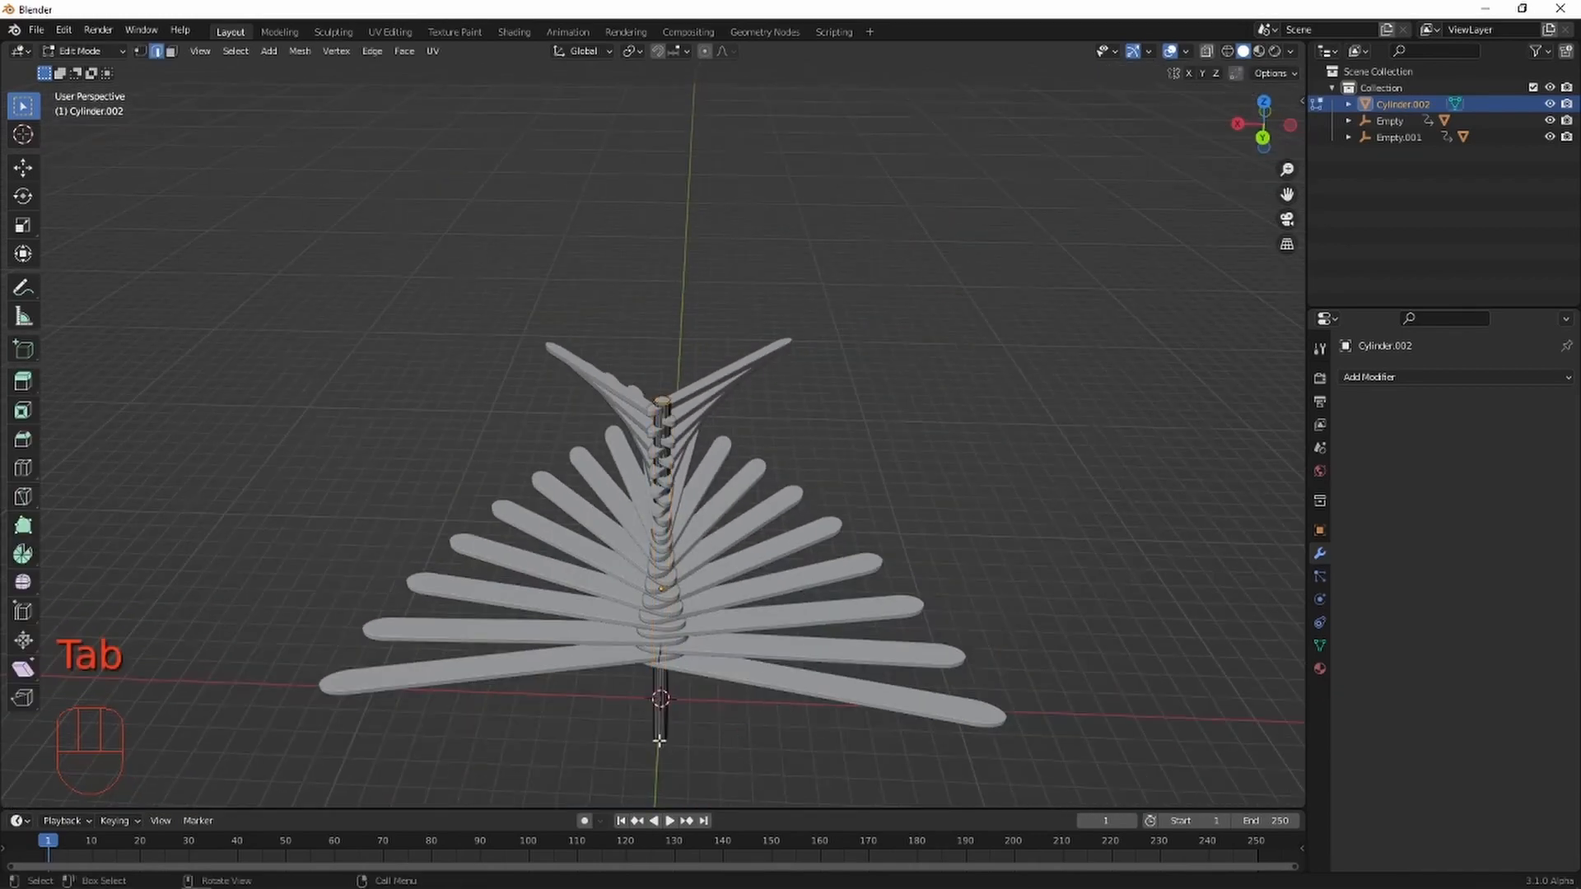
pyautogui.moveTo(802, 756); pyautogui.dragTo(730, 551, button='middle')
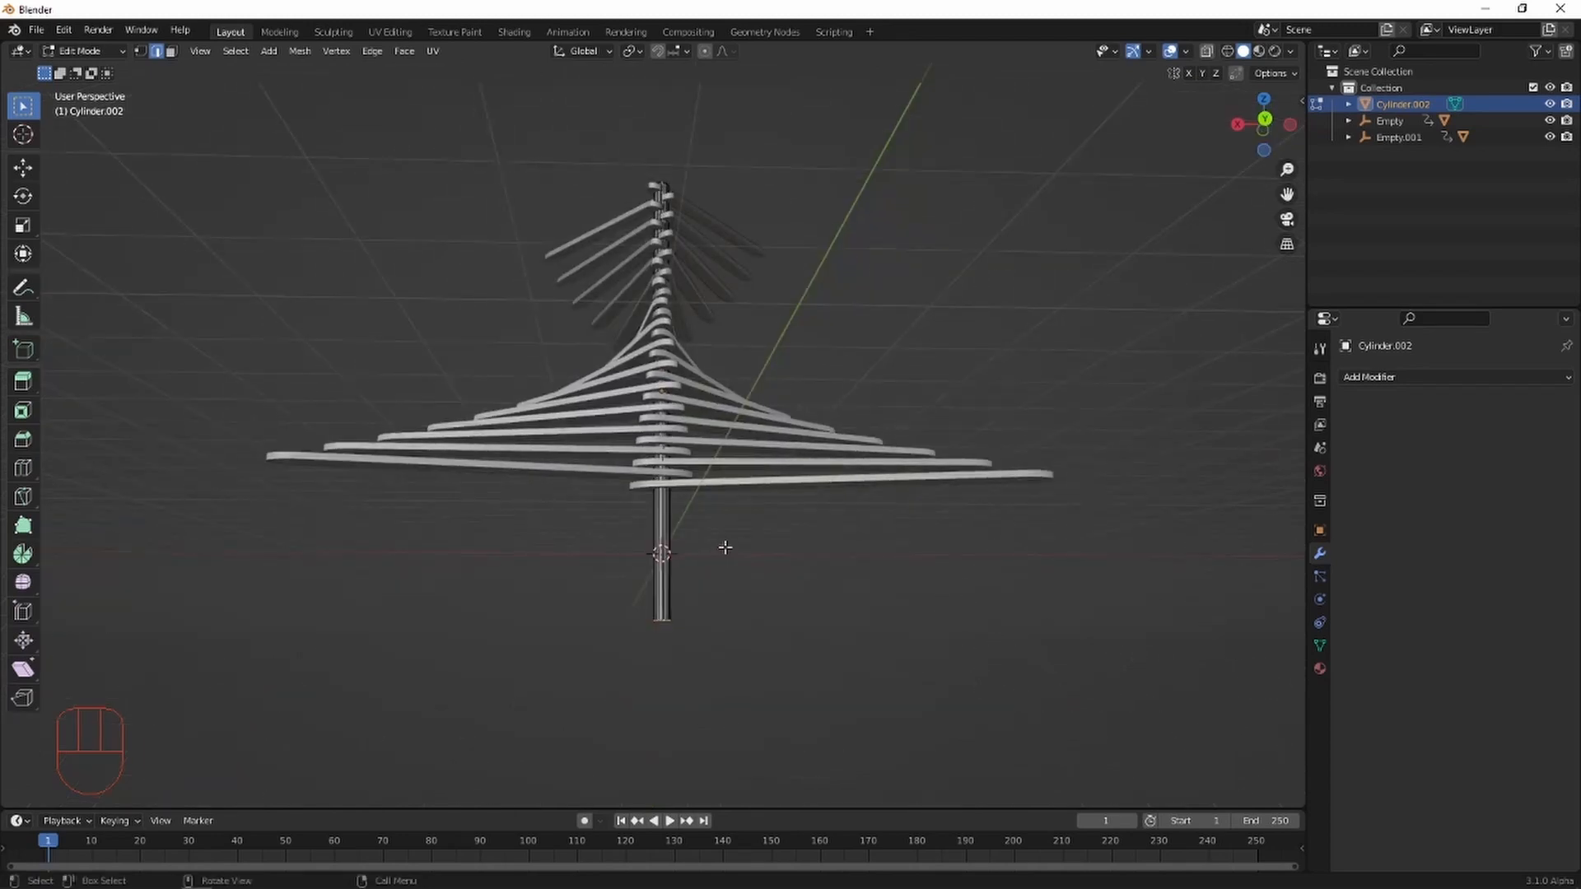
pyautogui.hotkey('ctrl', 'r')
pyautogui.click(671, 516)
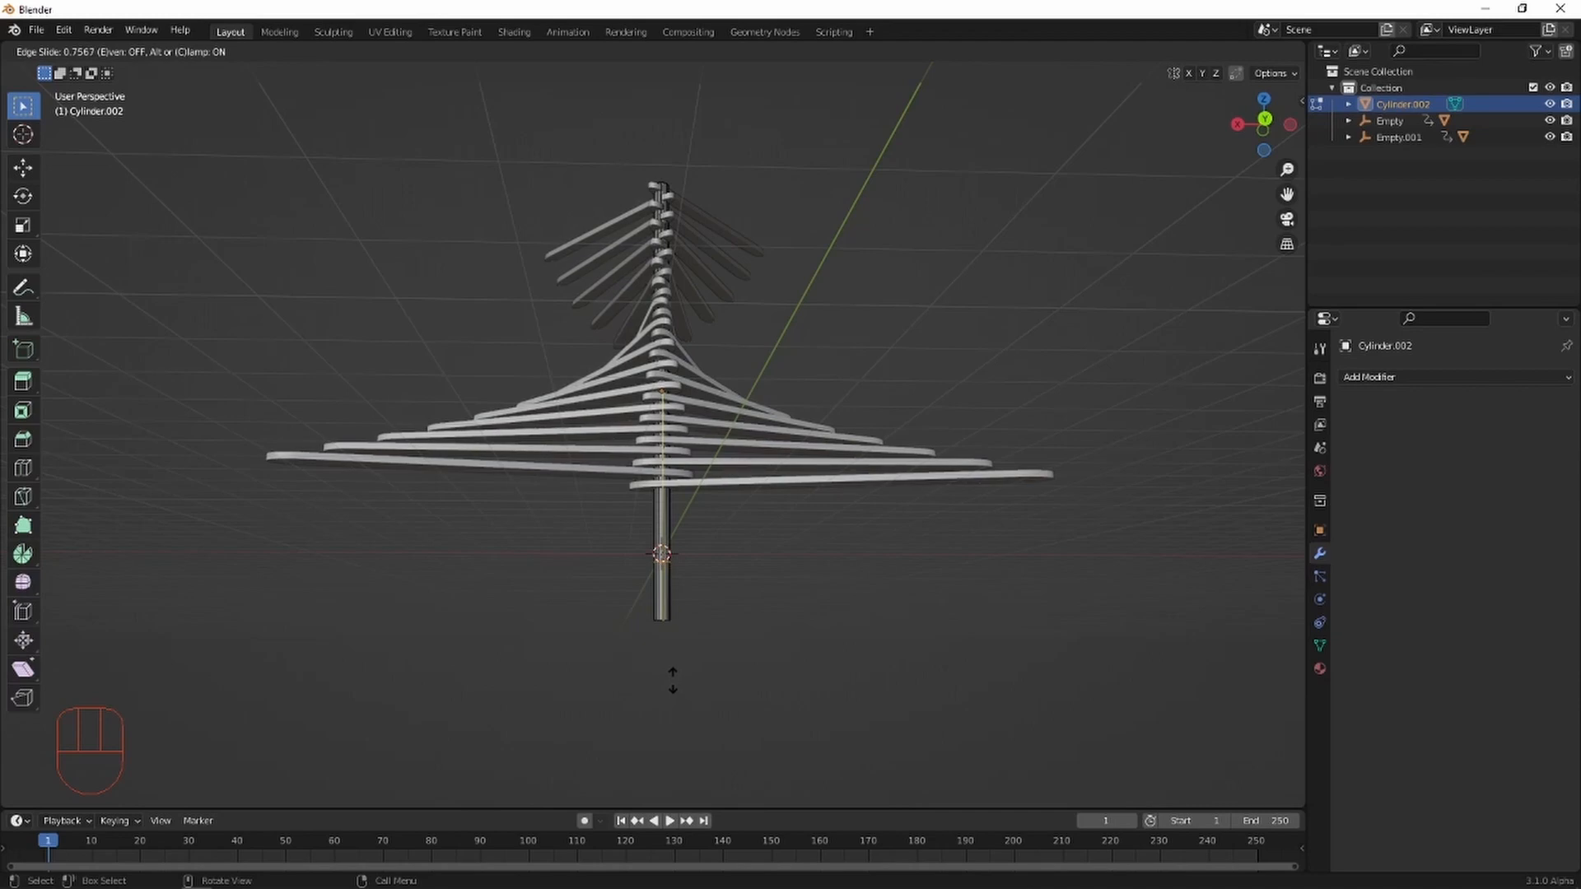
pyautogui.click(673, 681)
# Select the trunk's bottom edge loop and scale it up about 23 times to flare it into a wide conical base.
pyautogui.scroll(5, 672, 680)
pyautogui.keyDown('shift'); pyautogui.moveTo(745, 749); pyautogui.dragTo(653, 659, button='middle'); pyautogui.keyUp('shift')
pyautogui.click(645, 652)
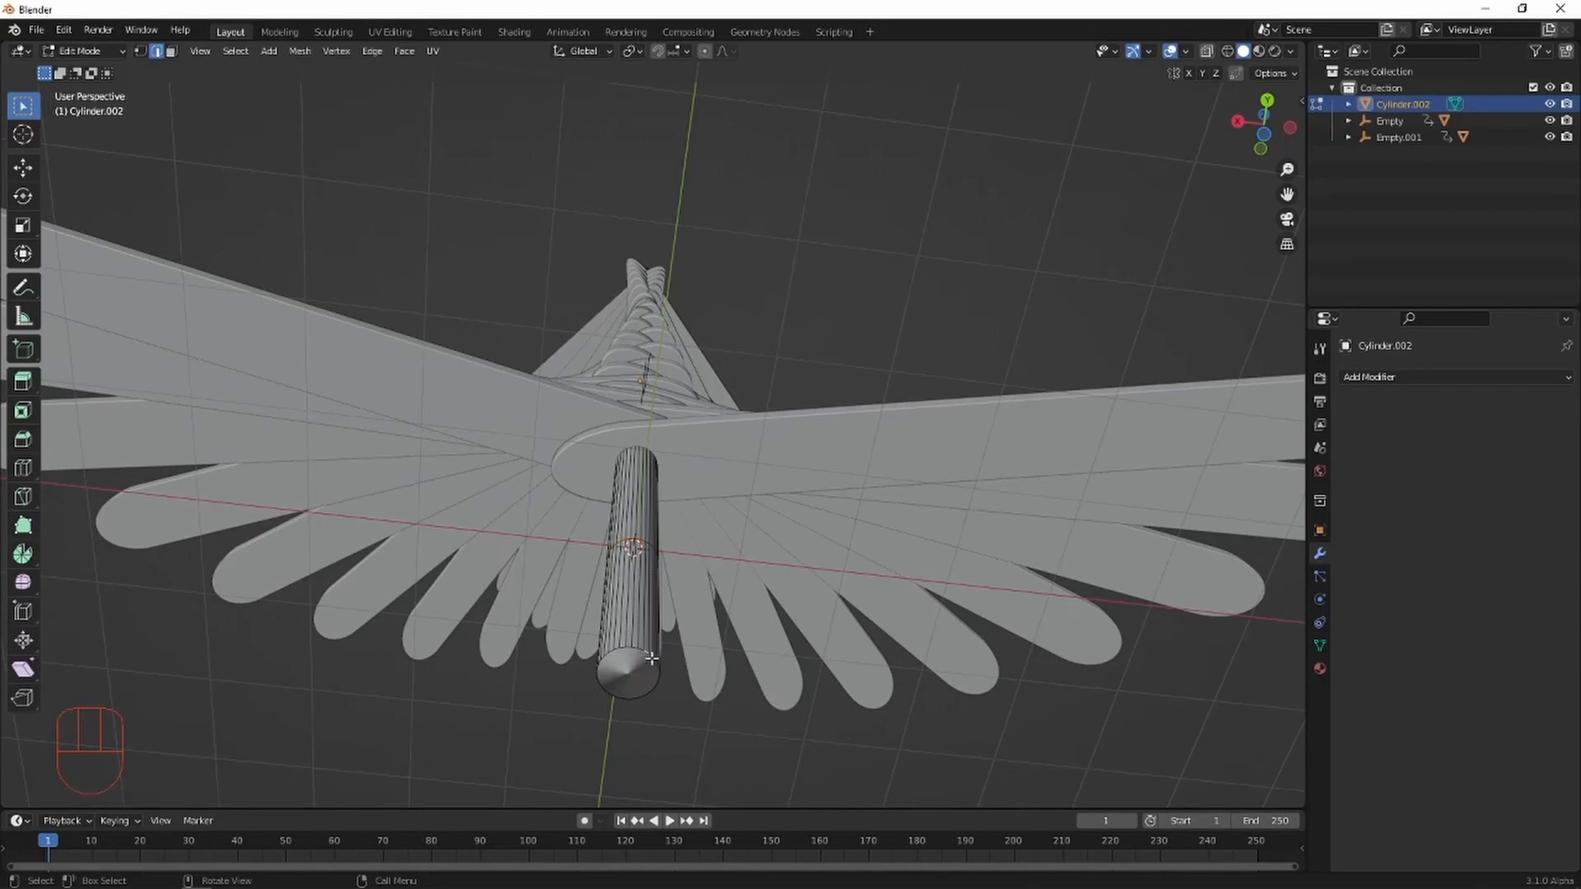
pyautogui.keyDown('alt'); pyautogui.keyDown('shift'); pyautogui.click(648, 652); pyautogui.keyUp('shift'); pyautogui.keyUp('alt')
pyautogui.scroll(-4, 646, 646)
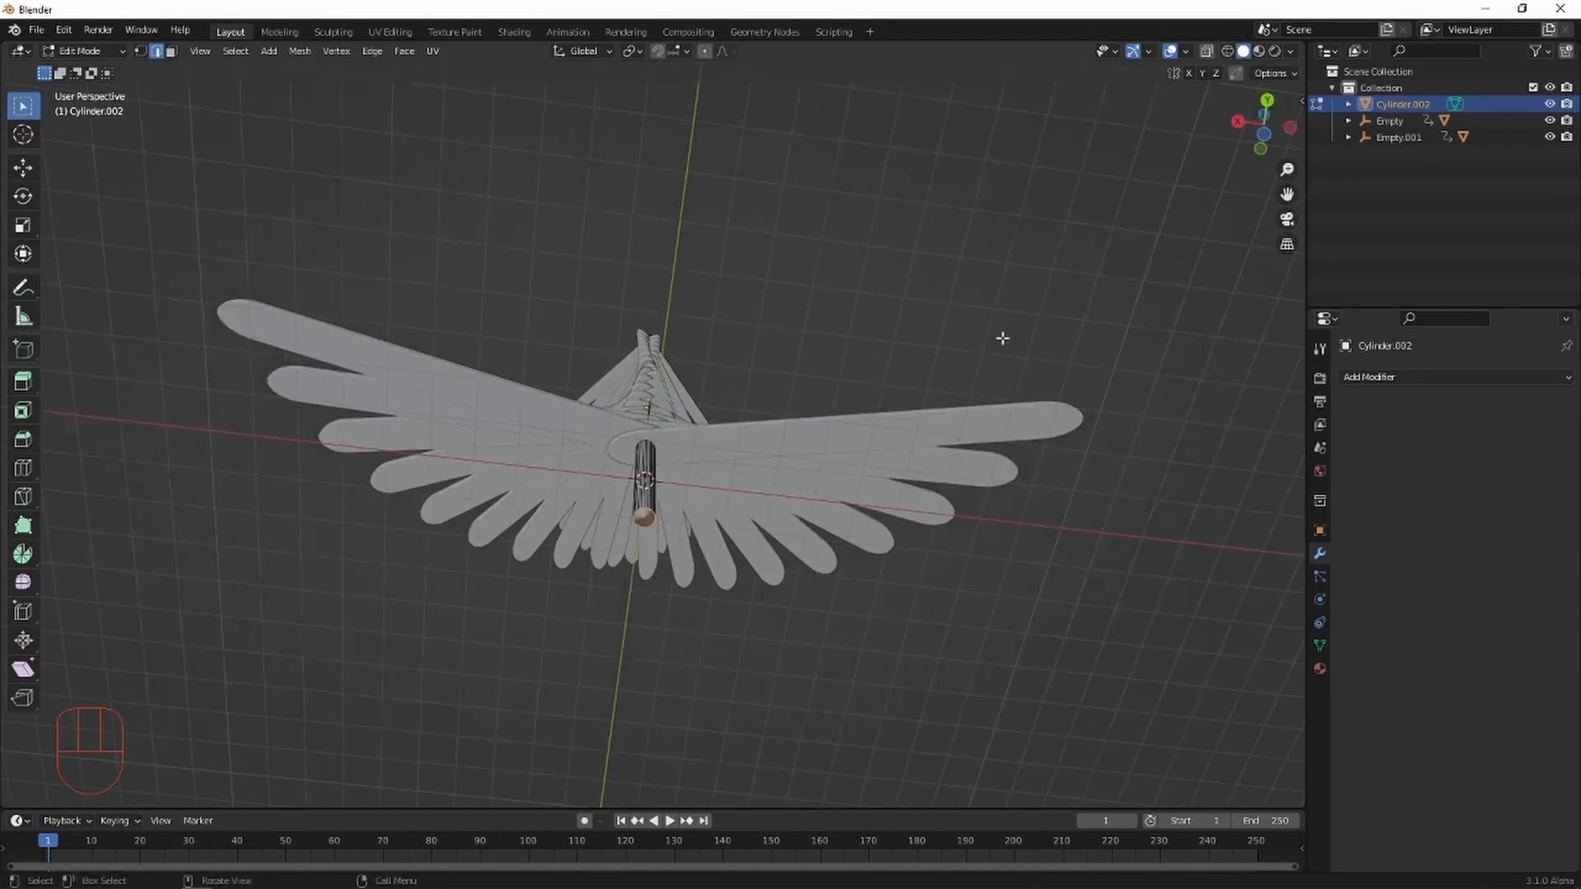
pyautogui.scroll(-4, 1006, 338)
pyautogui.moveTo(939, 339); pyautogui.dragTo(916, 496, button='middle')
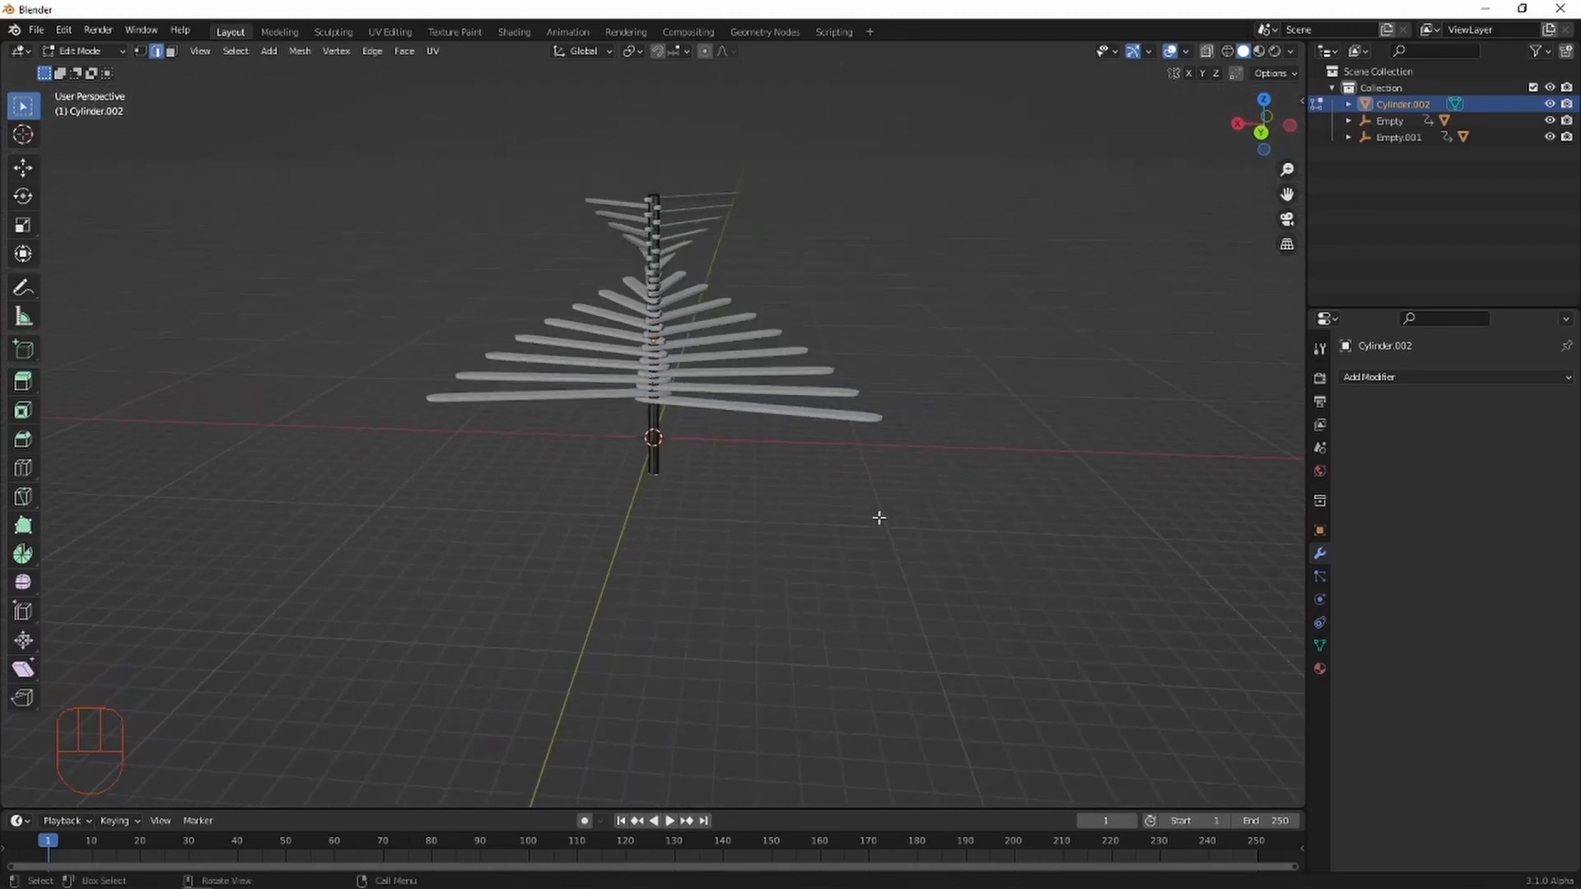
pyautogui.press('s')
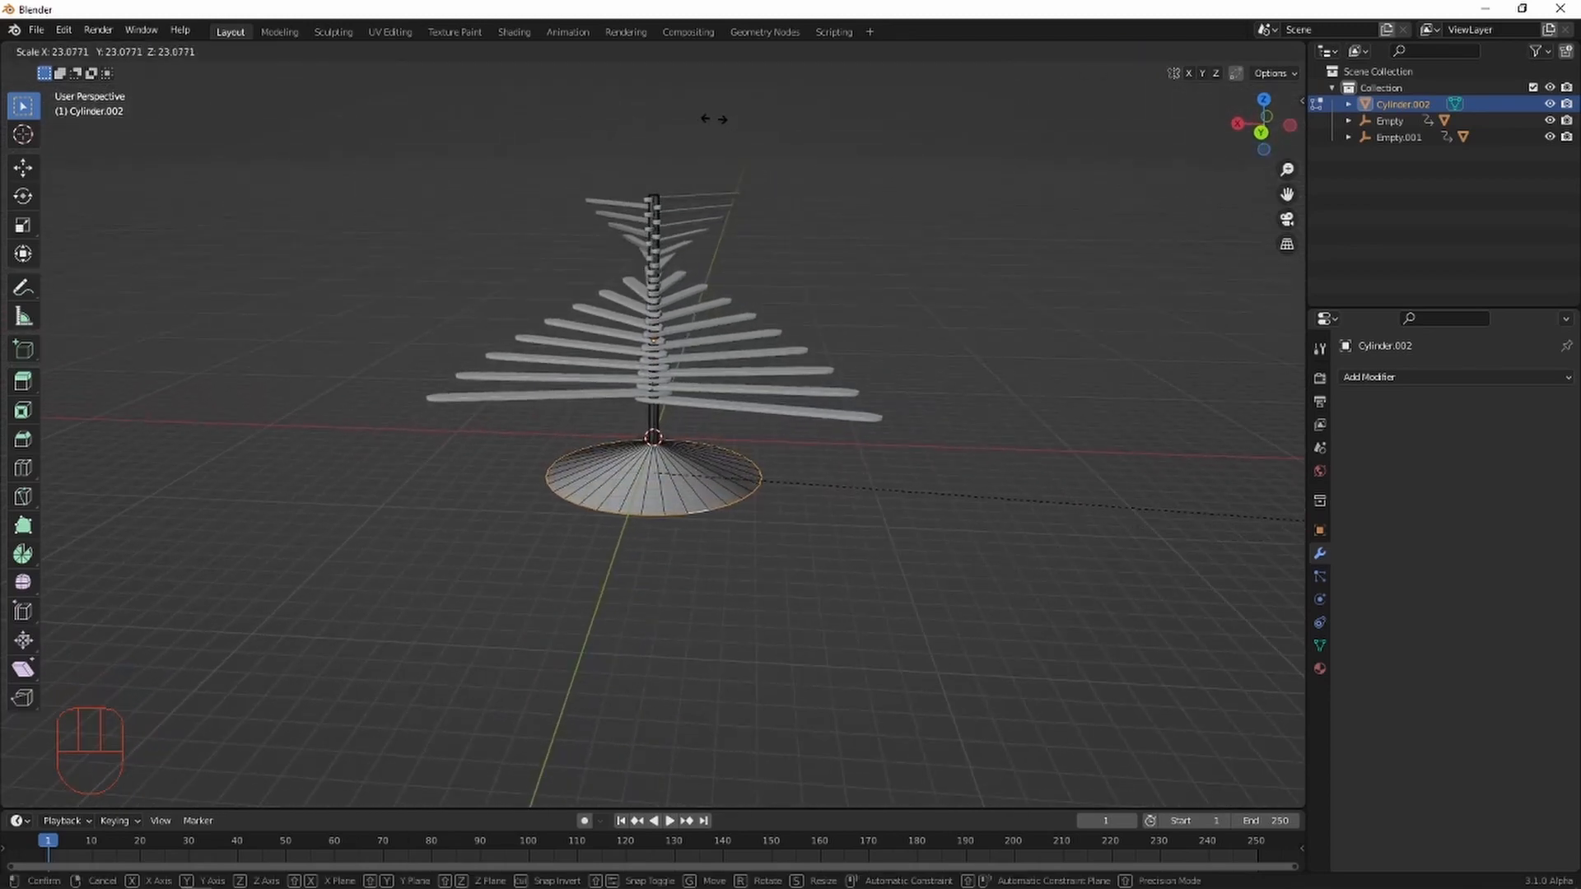
pyautogui.click(651, 143)
# Move the trunk and both bar fans with their empties up about 1.9 m along Z so the base rests on the ground plane.
pyautogui.scroll(6, 777, 437)
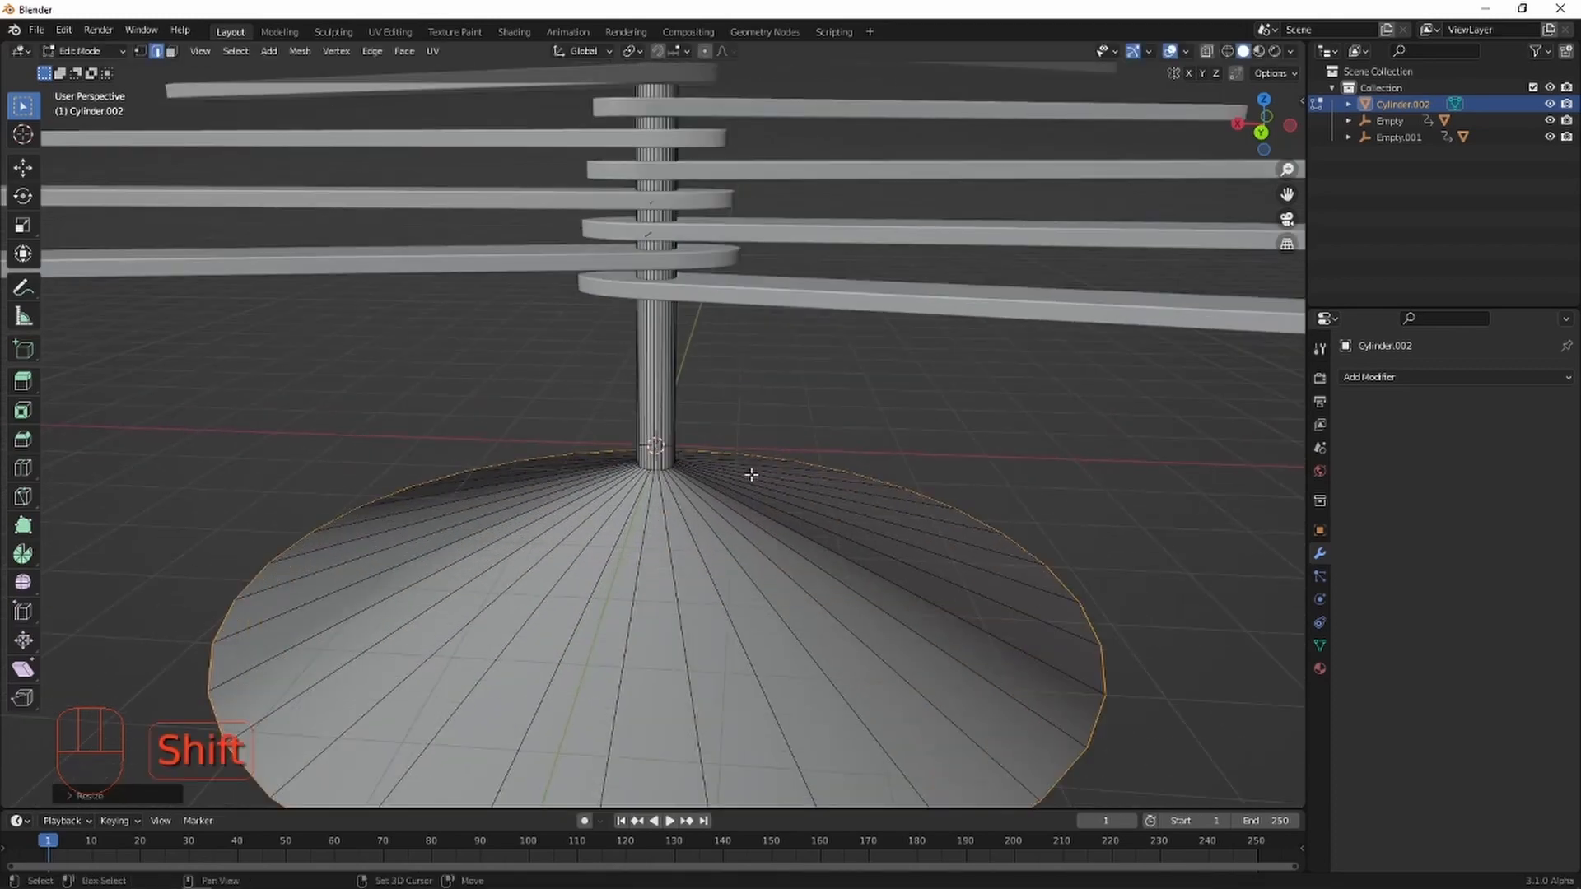
pyautogui.keyDown('shift'); pyautogui.moveTo(744, 469); pyautogui.dragTo(788, 385, button='middle'); pyautogui.keyUp('shift')
pyautogui.scroll(-5, 862, 423)
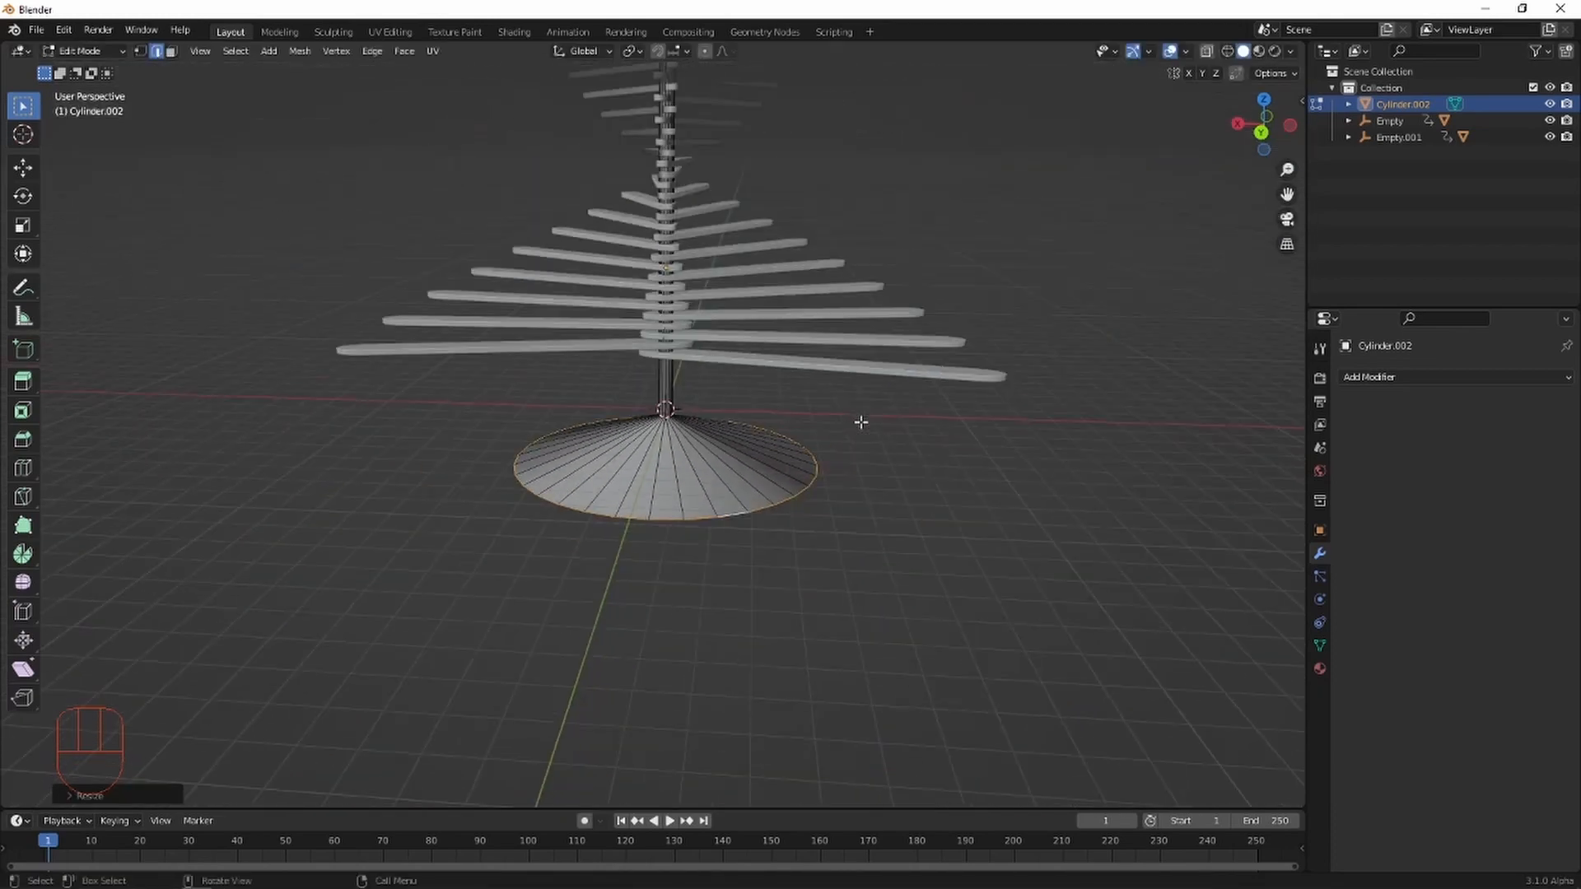
pyautogui.moveTo(948, 178); pyautogui.dragTo(595, 398)
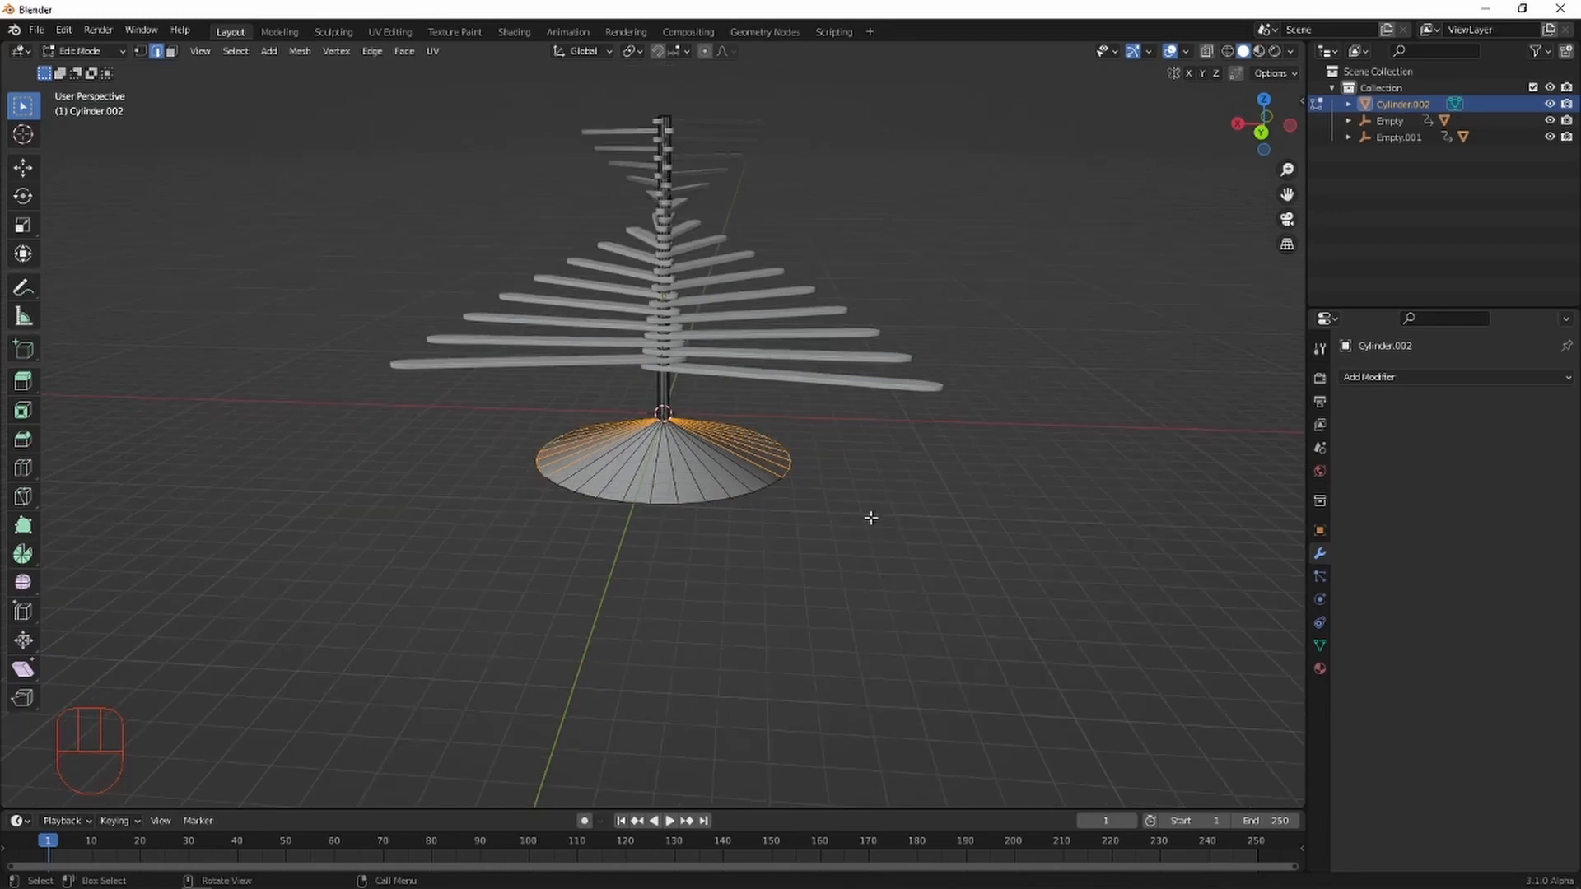
pyautogui.press('Tab')
pyautogui.moveTo(933, 175); pyautogui.dragTo(547, 452)
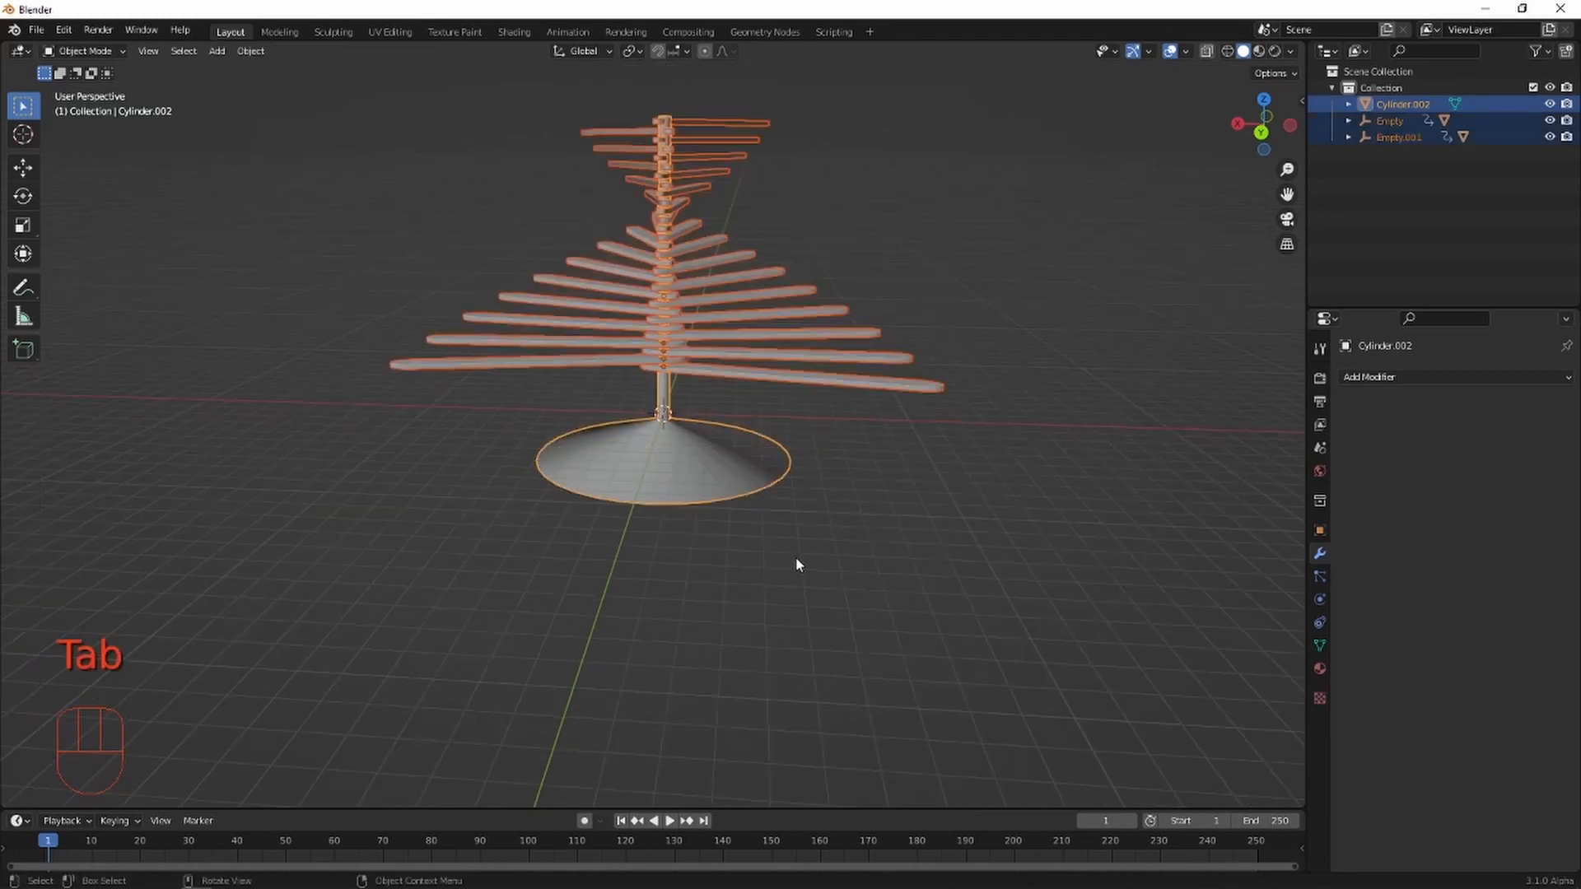
pyautogui.click(1260, 131)
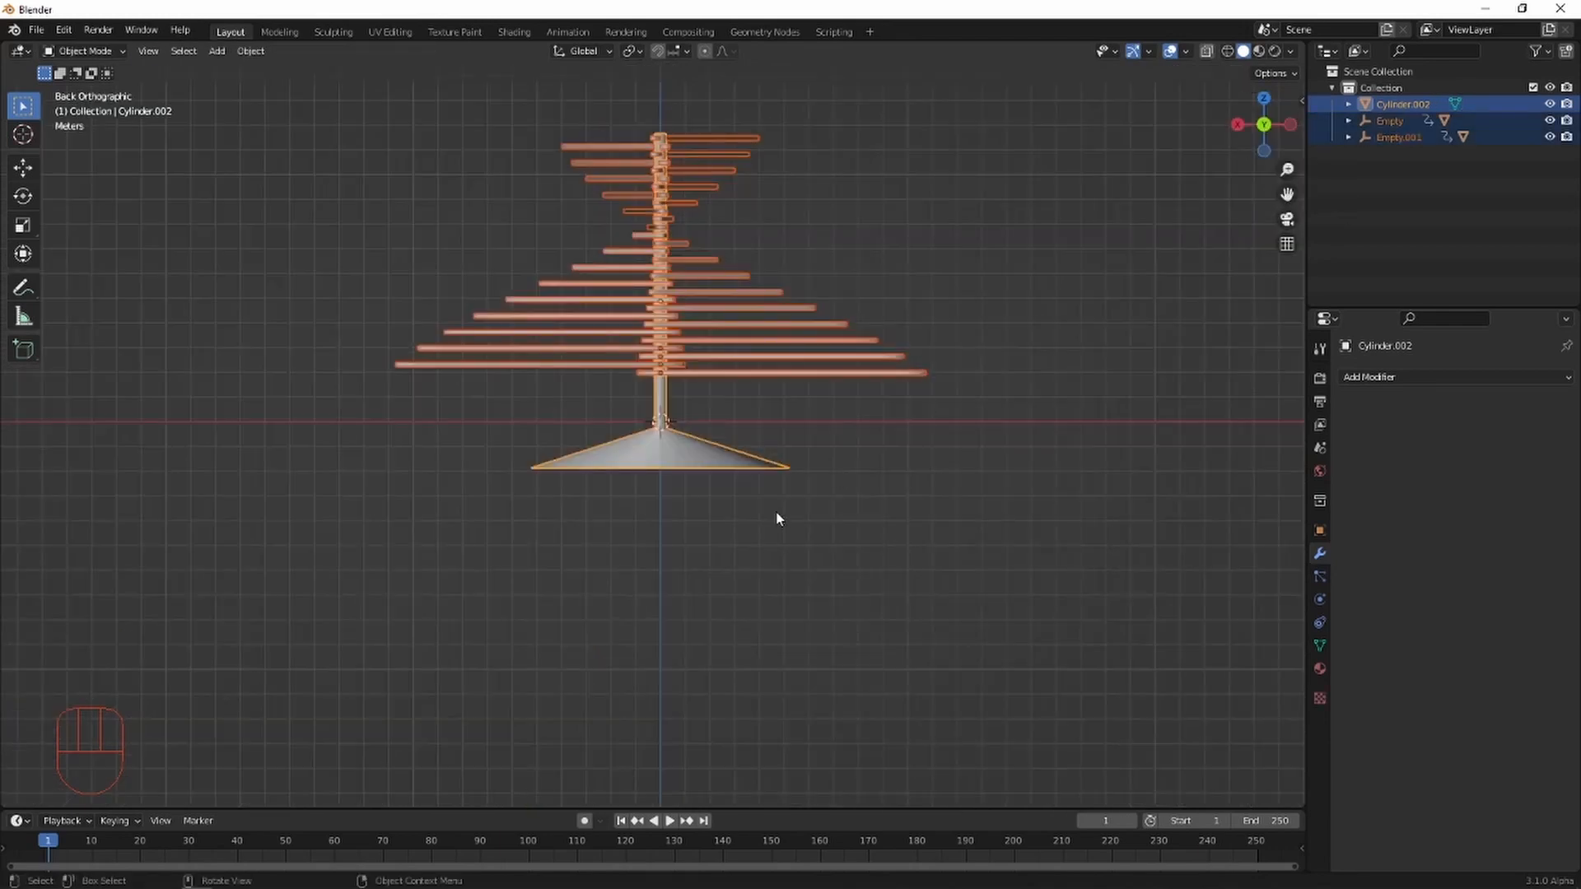
pyautogui.press('g')
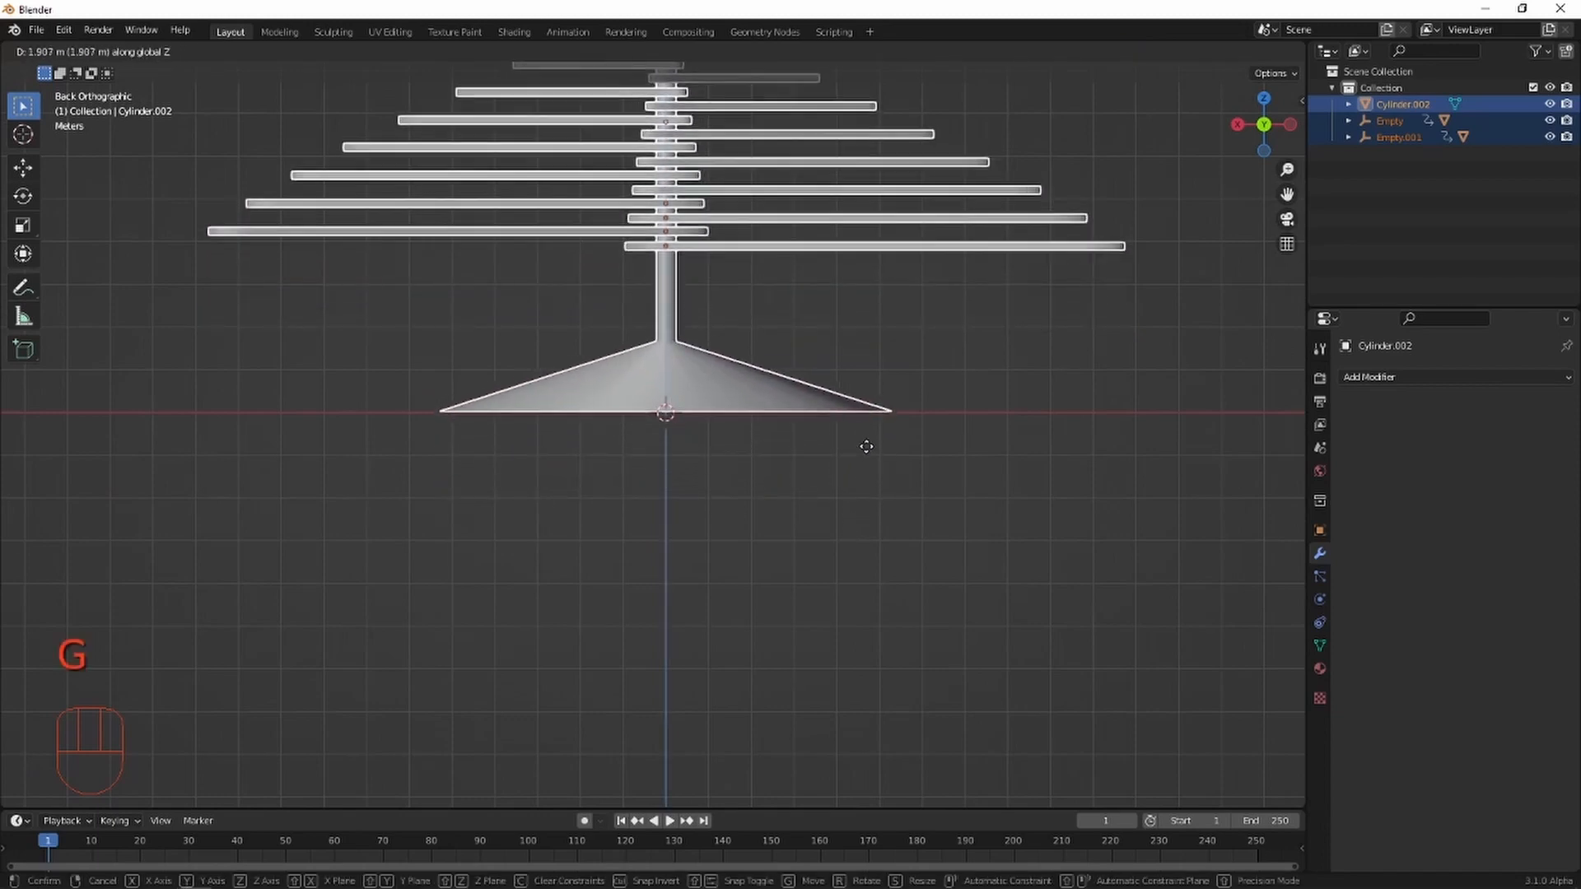
pyautogui.click(869, 452)
pyautogui.moveTo(869, 452); pyautogui.dragTo(919, 516, button='middle')
# Subdivide the entire trunk and base mesh once in Edit Mode and shade the object smooth.
pyautogui.press('Tab')
pyautogui.press('Tab')
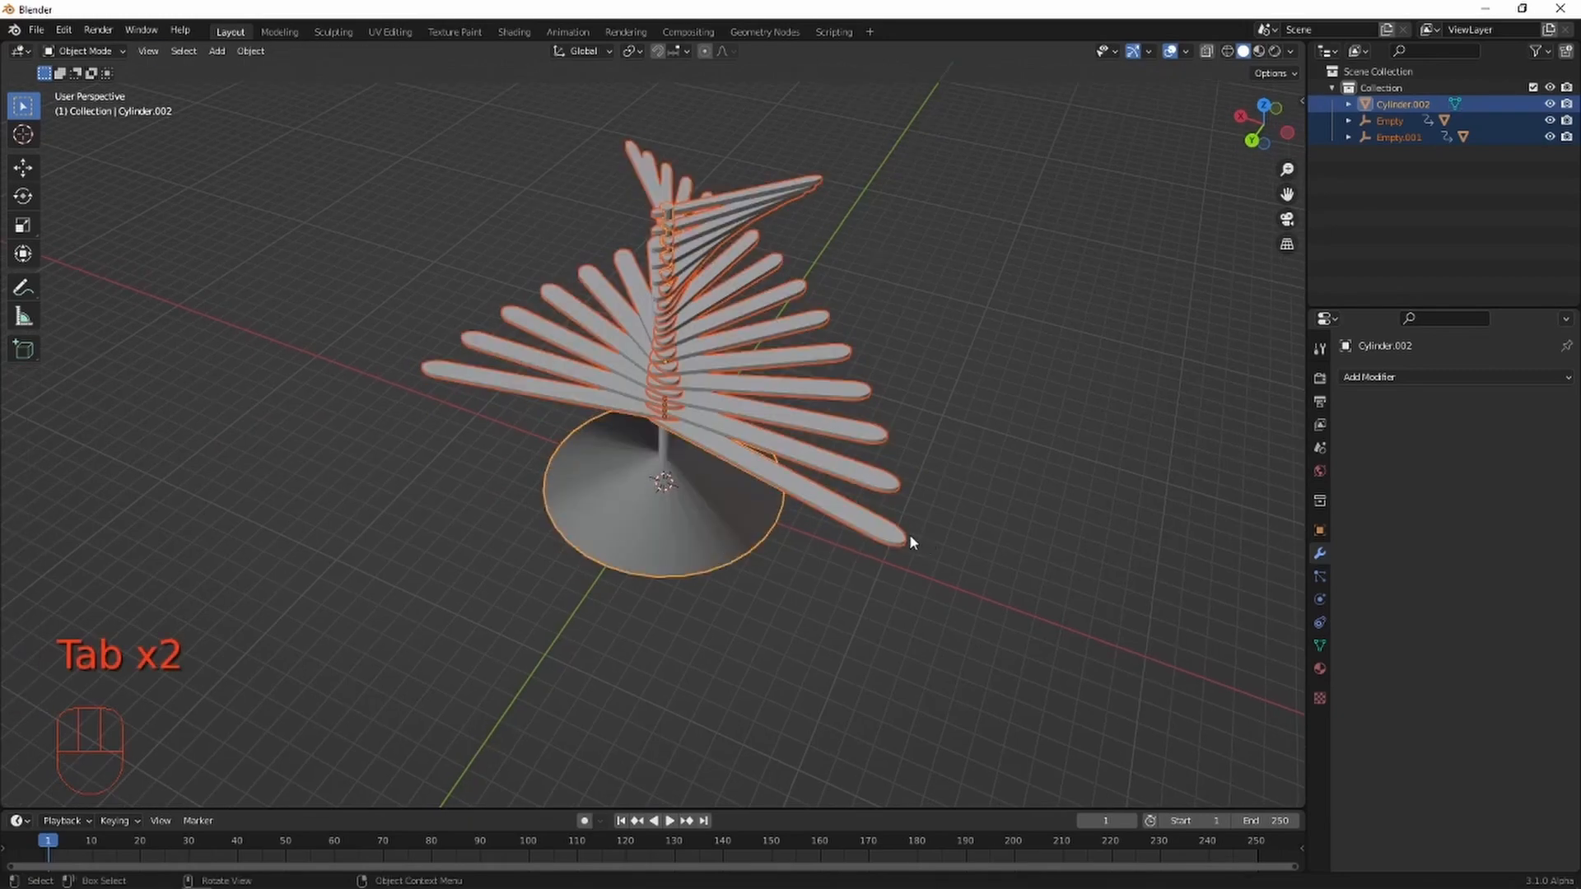
pyautogui.press('Tab')
pyautogui.press('Tab')
pyautogui.press('Tab')
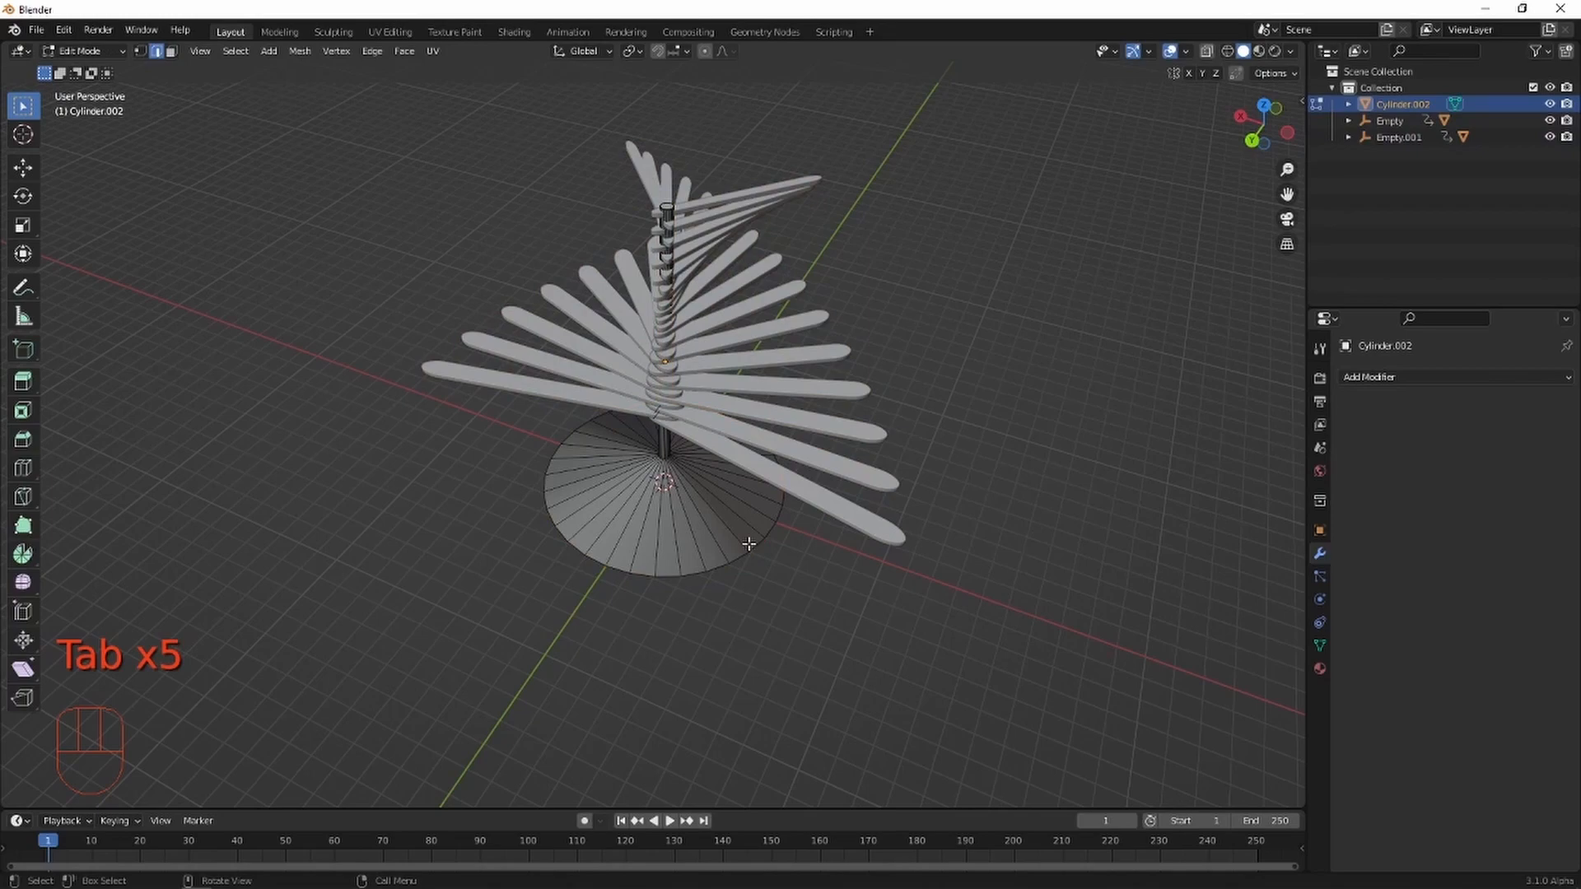
pyautogui.press('a')
pyautogui.rightClick(750, 547)
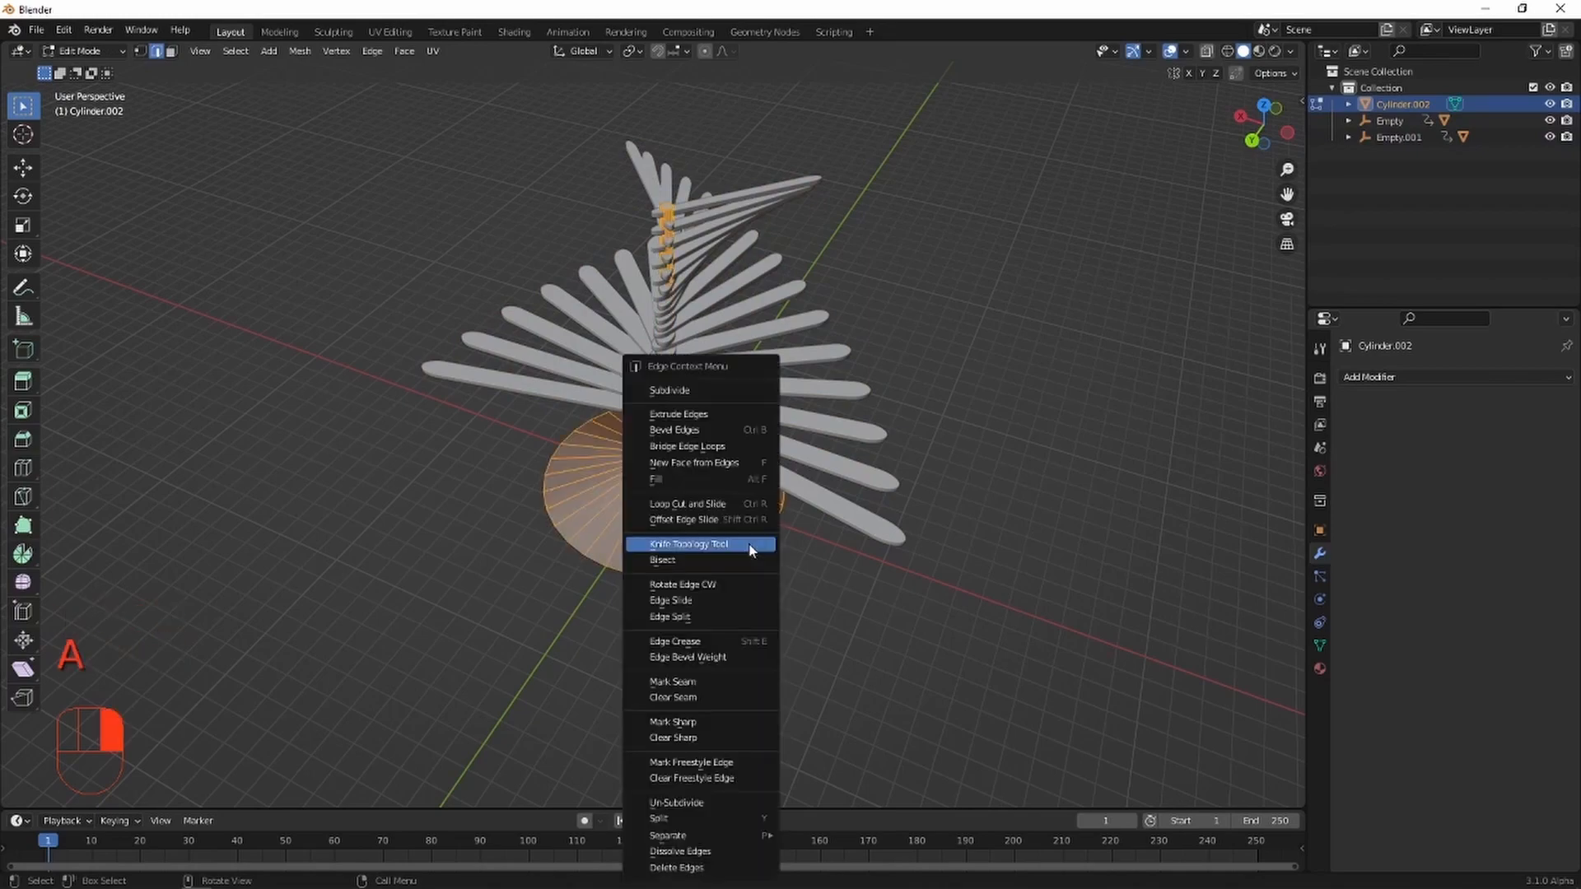
pyautogui.click(732, 394)
pyautogui.scroll(3, 702, 527)
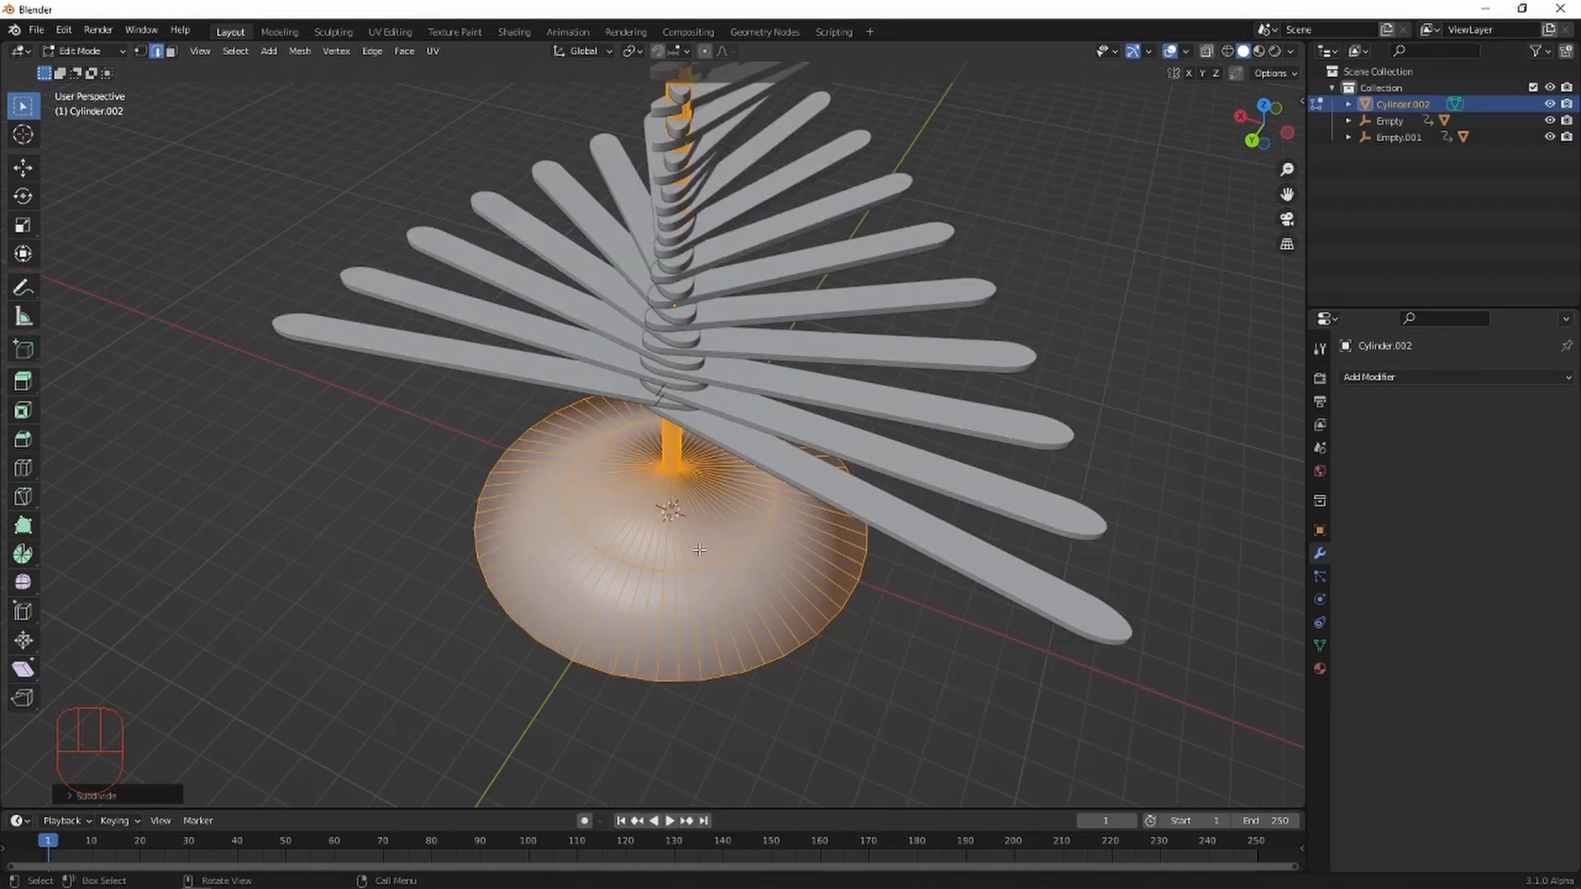
pyautogui.moveTo(699, 551); pyautogui.dragTo(739, 499, button='middle')
pyautogui.press('Tab')
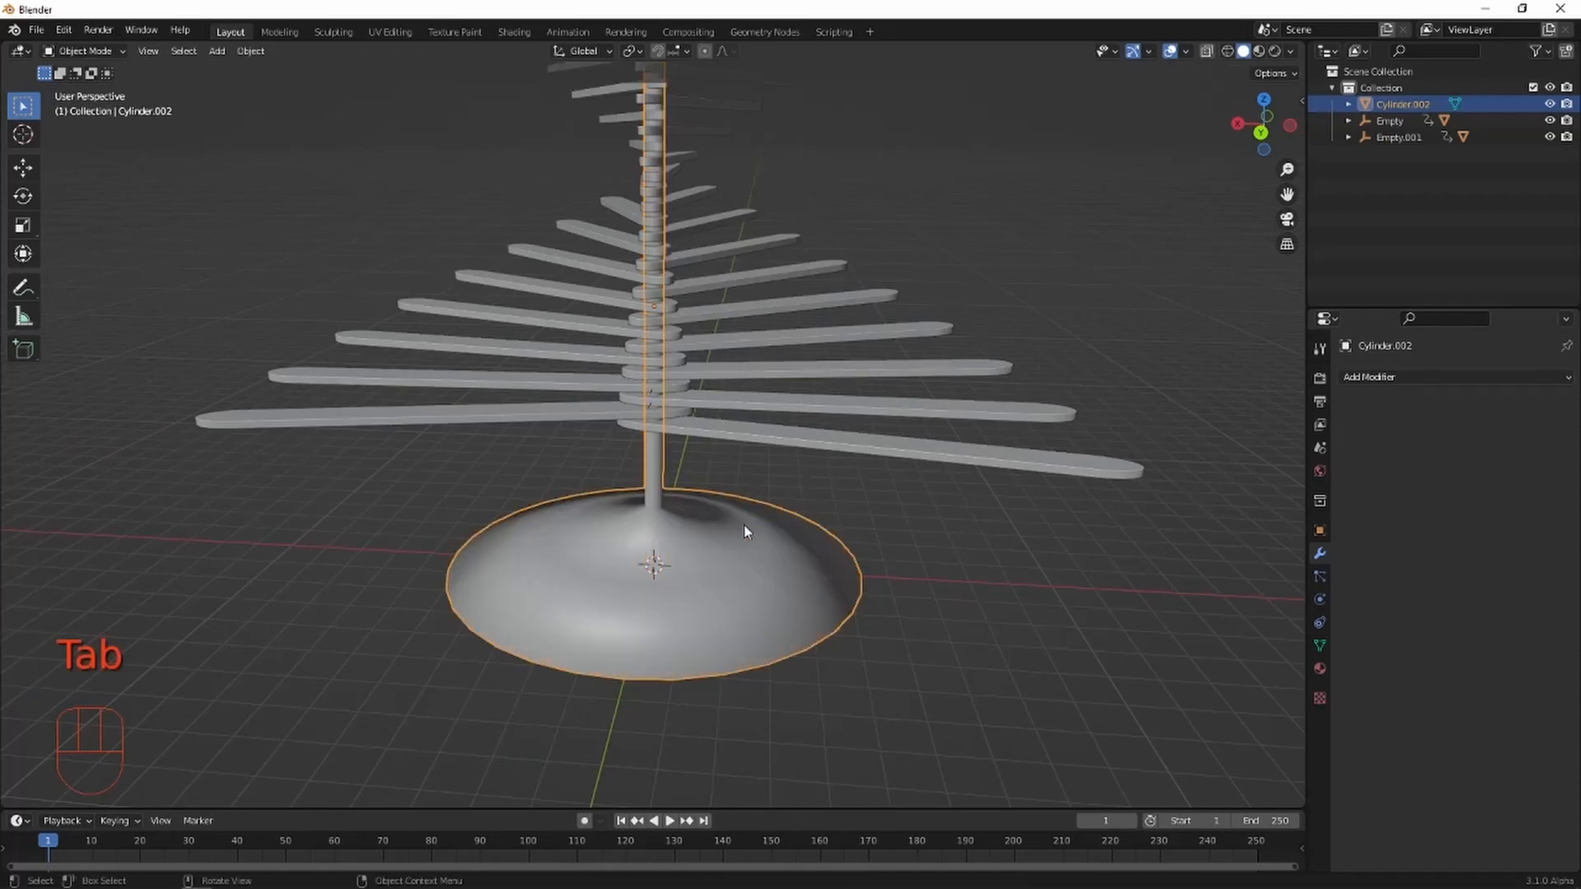
pyautogui.rightClick(744, 526)
pyautogui.click(743, 544)
# Add a loop cut around the conical base and slide it close to the outer rim.
pyautogui.press('Tab')
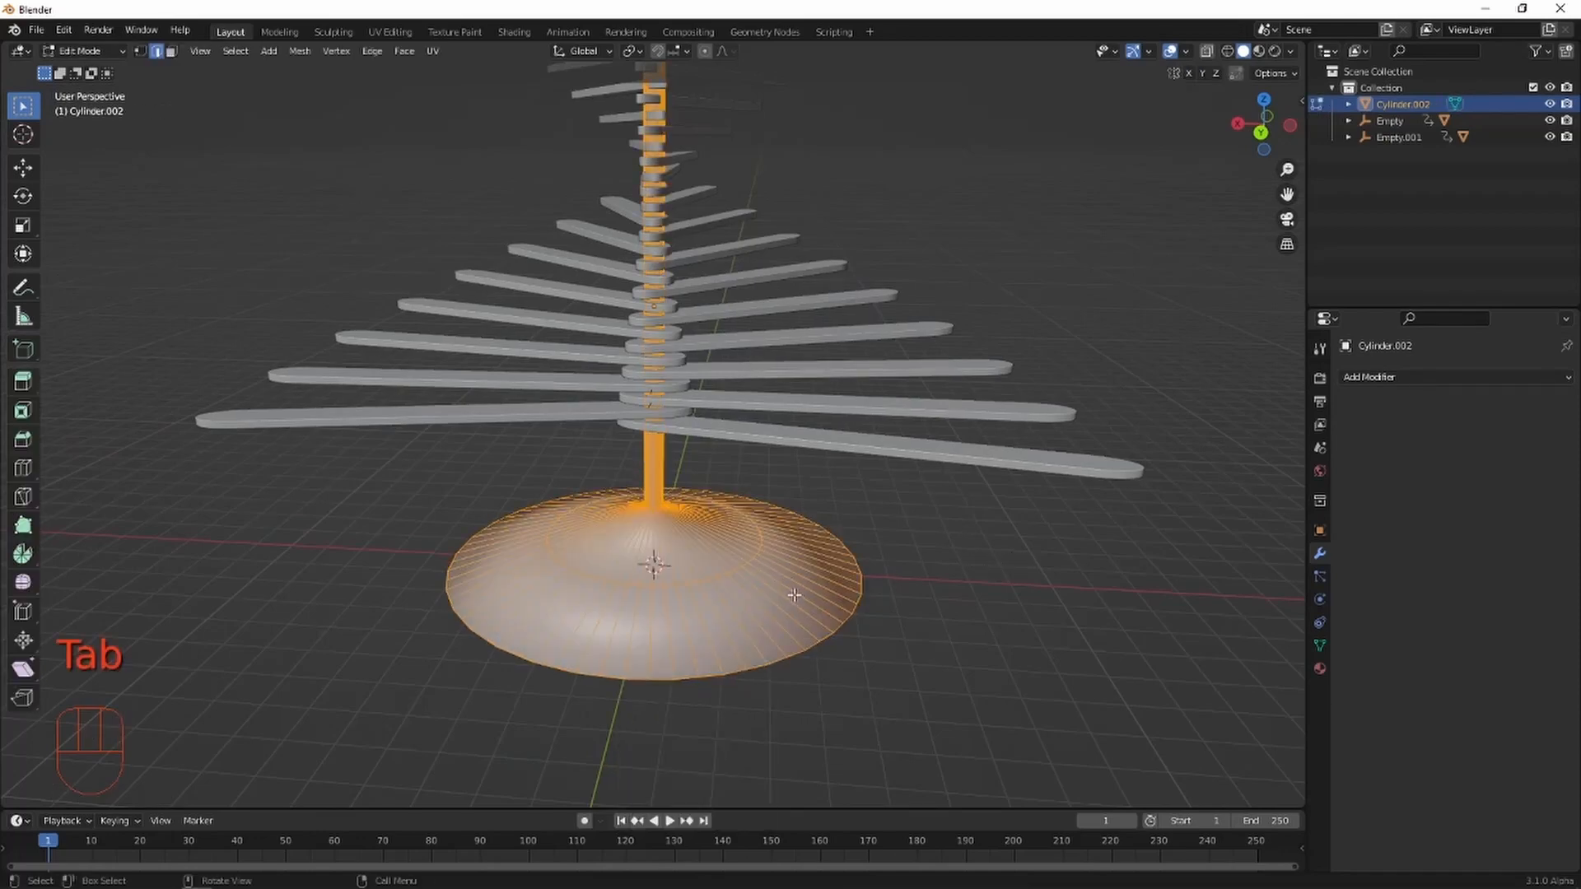
pyautogui.hotkey('ctrl', 'r')
pyautogui.click(786, 590)
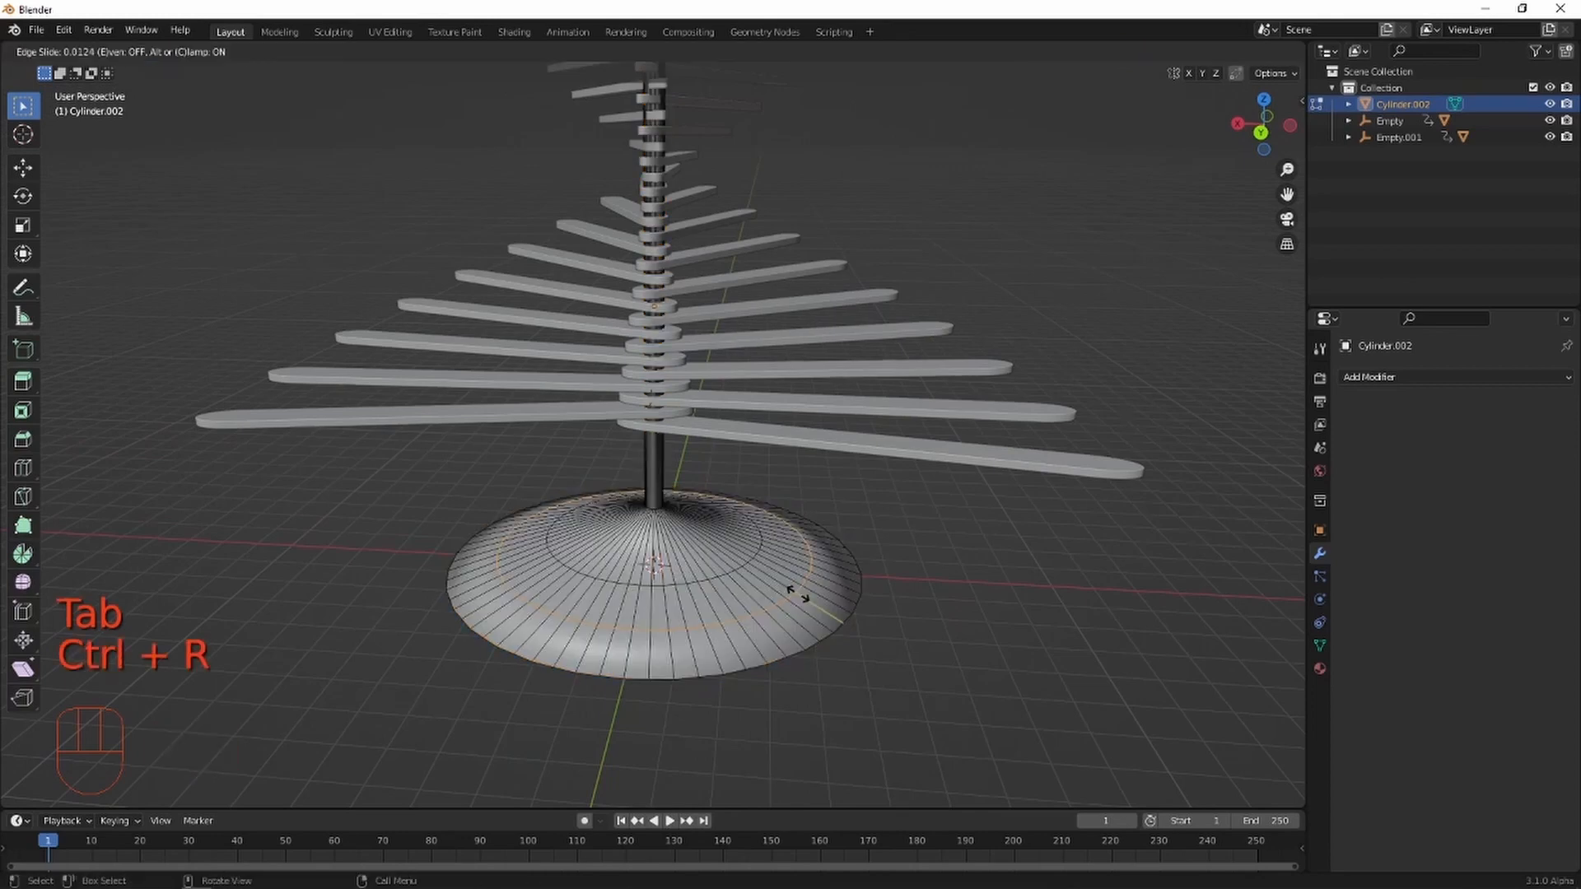
pyautogui.click(842, 616)
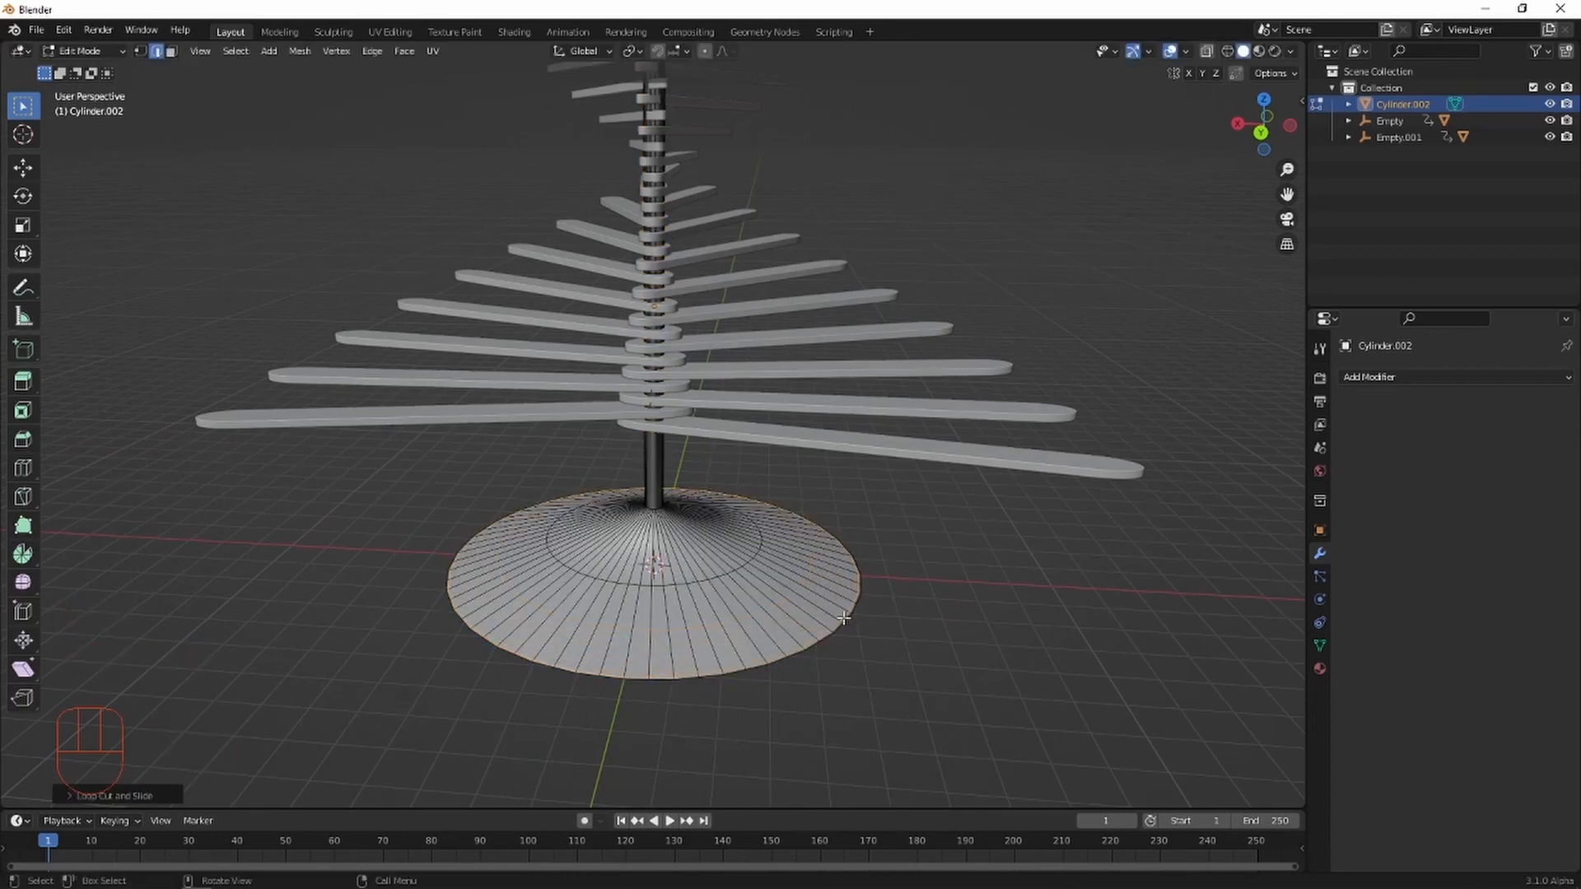
# Add a loop cut around the inner part of the base, slide it close to the trunk, and leave Edit Mode.
pyautogui.hotkey('ctrl', 'r')
pyautogui.click(683, 540)
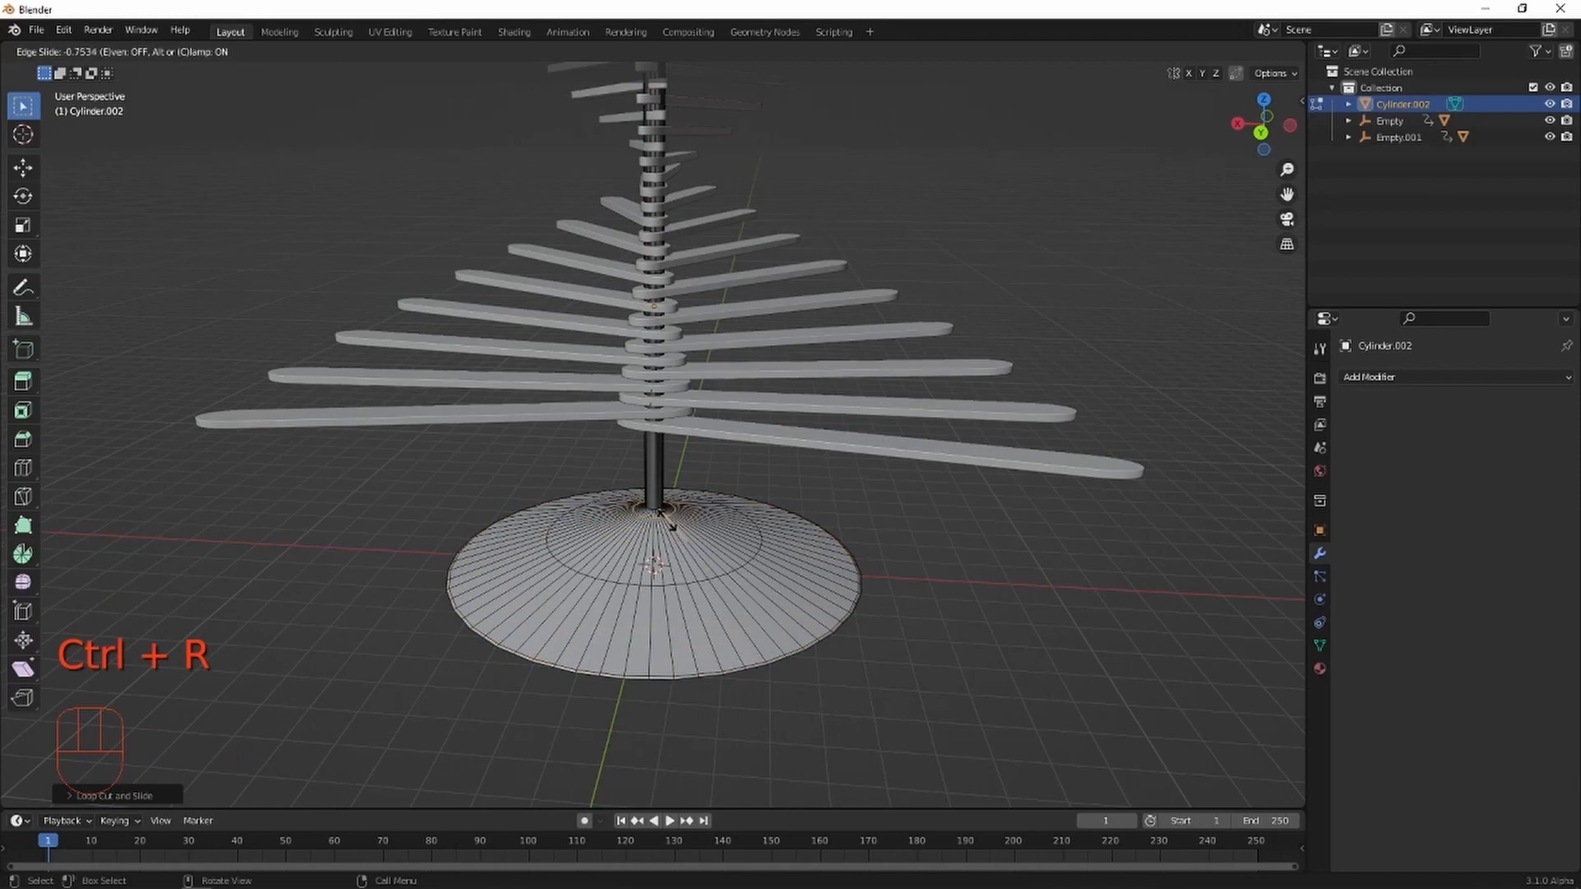
pyautogui.click(668, 519)
pyautogui.press('Tab')
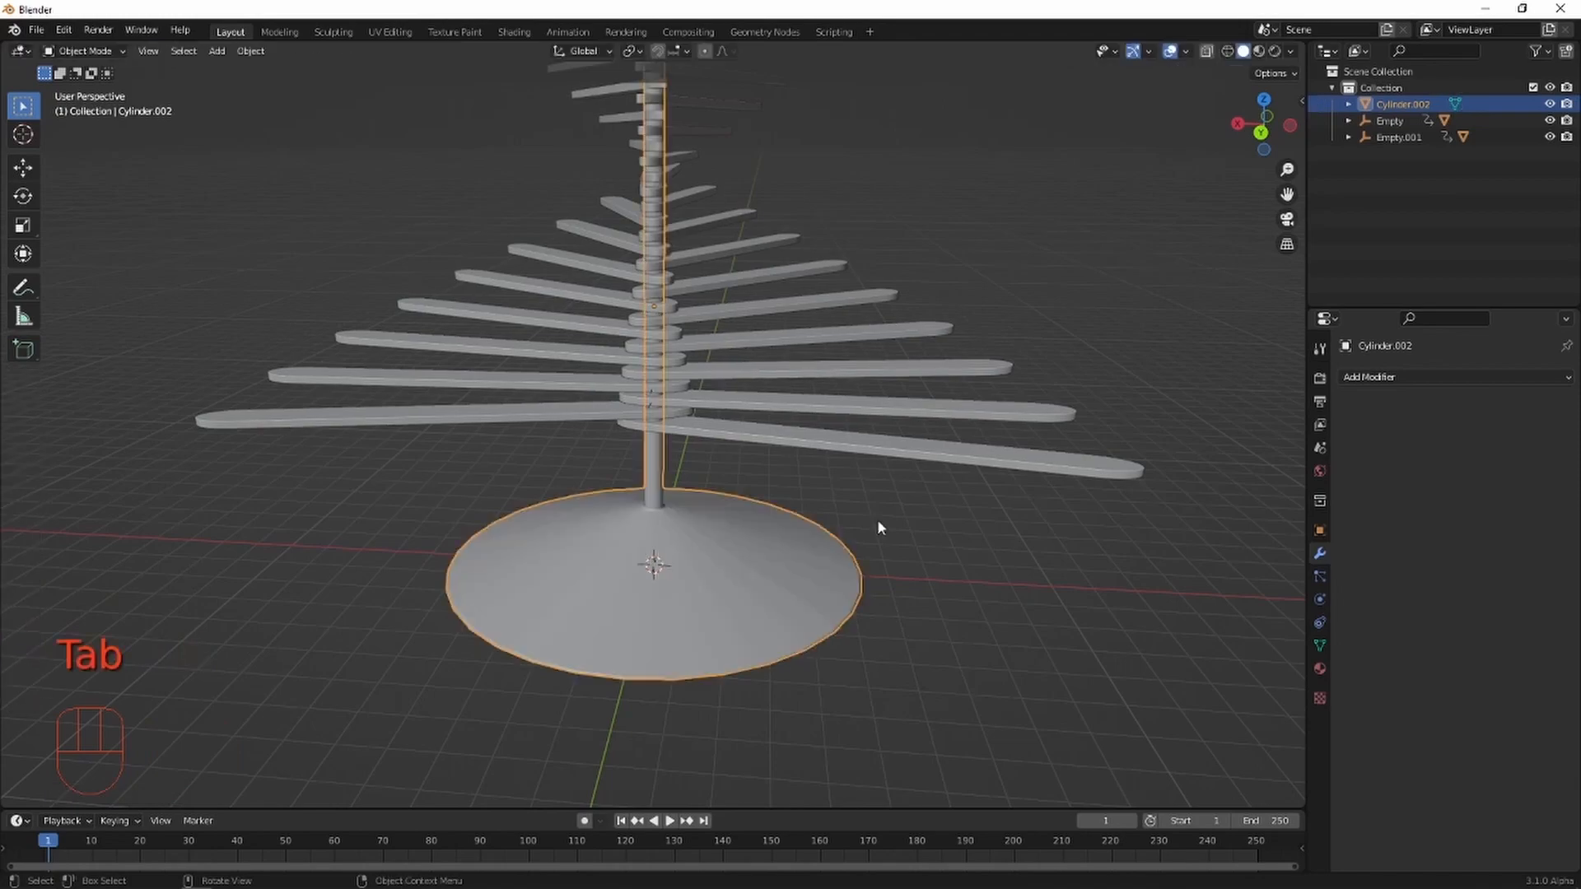
# Play the animation to check the spinning bars on the trunk and base, and stop it.
pyautogui.moveTo(877, 521); pyautogui.dragTo(716, 593, button='middle')
pyautogui.scroll(-4, 779, 525)
pyautogui.moveTo(721, 568); pyautogui.dragTo(744, 542, button='middle')
pyautogui.press('space')
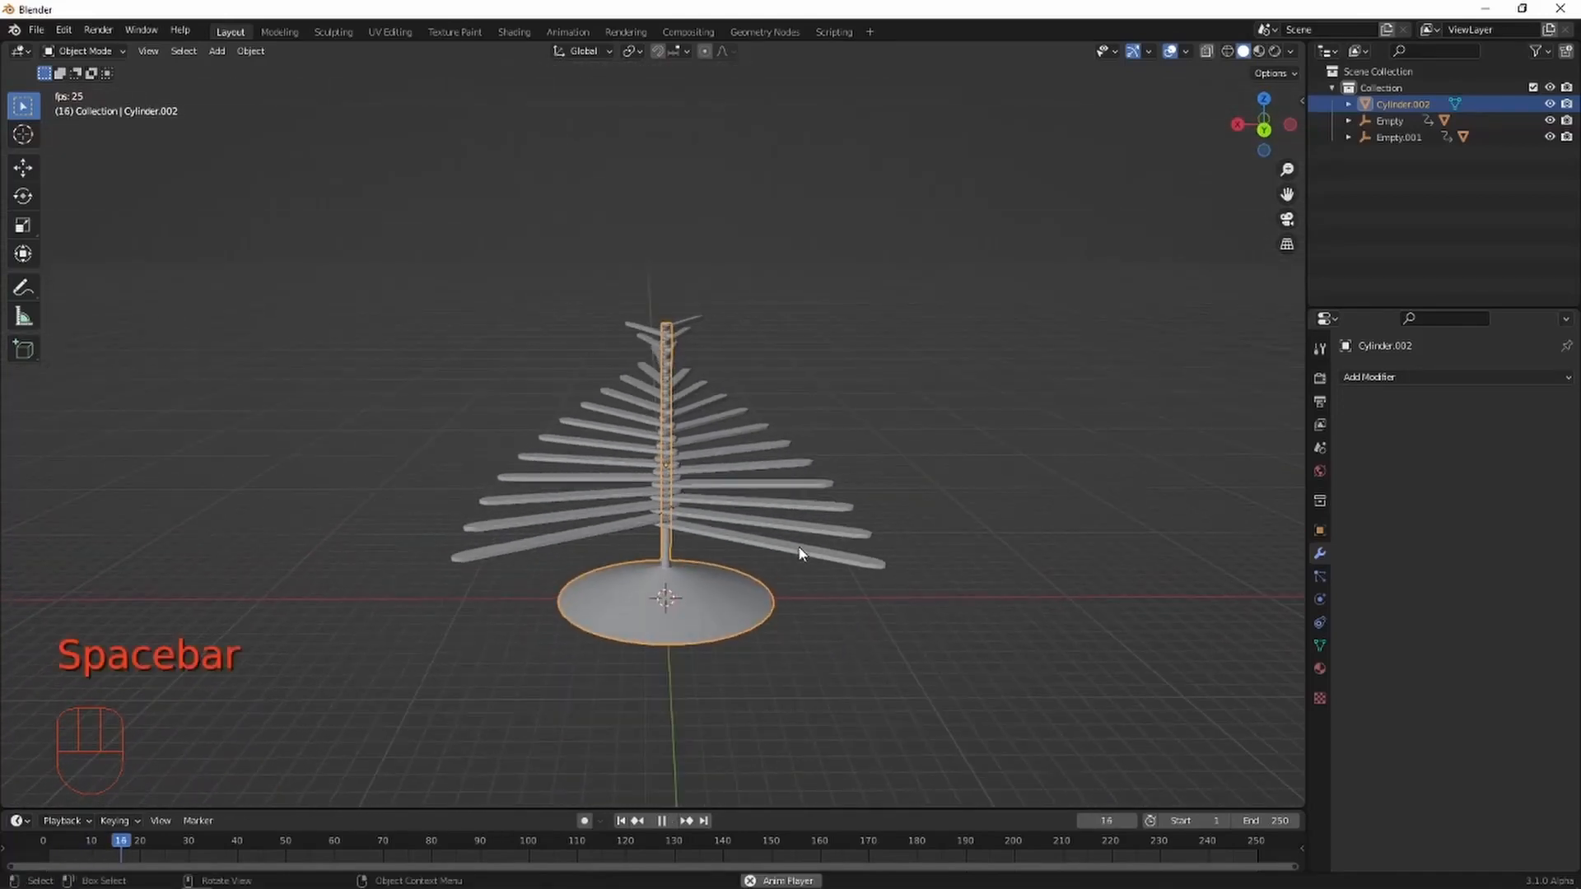
pyautogui.scroll(3, 832, 520)
pyautogui.scroll(-2, 848, 527)
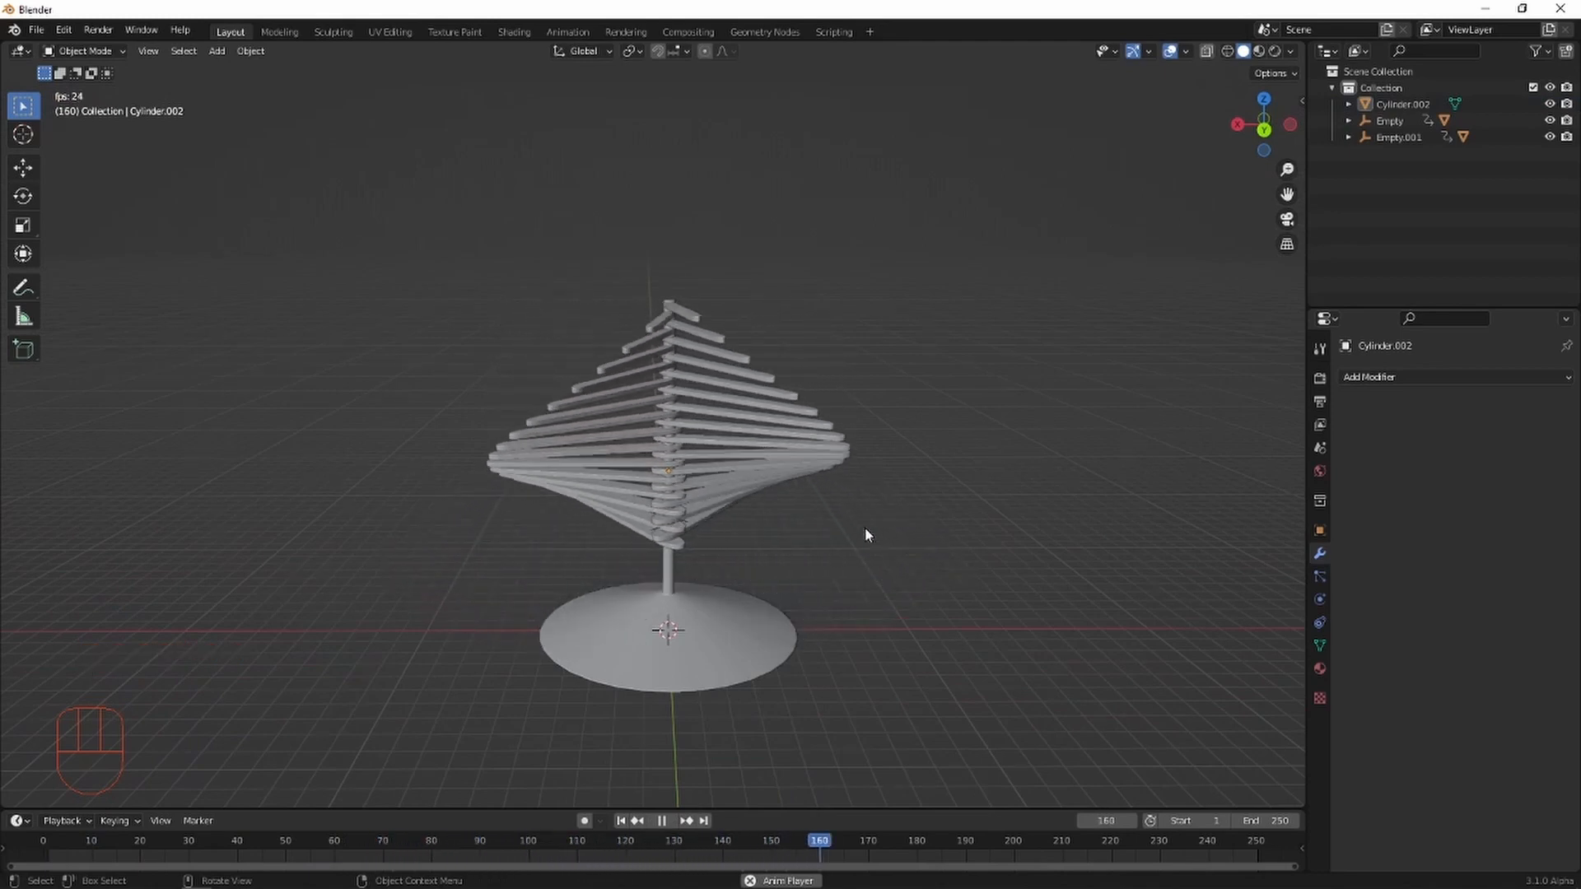
pyautogui.press('space')
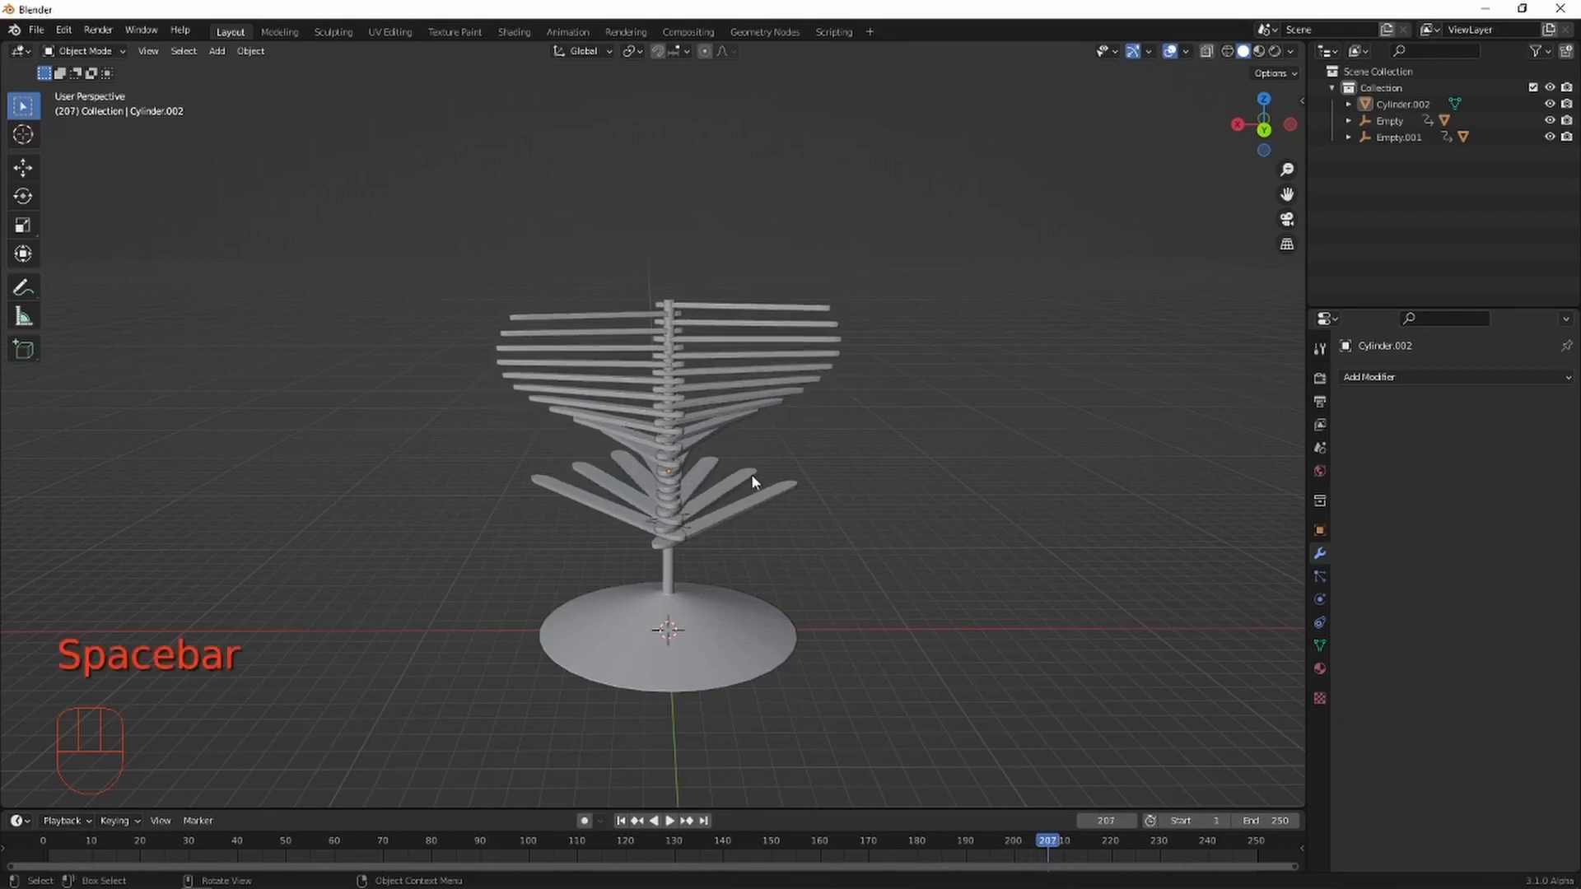
pyautogui.rightClick(865, 572)
pyautogui.moveTo(905, 599); pyautogui.dragTo(905, 593, button='right')
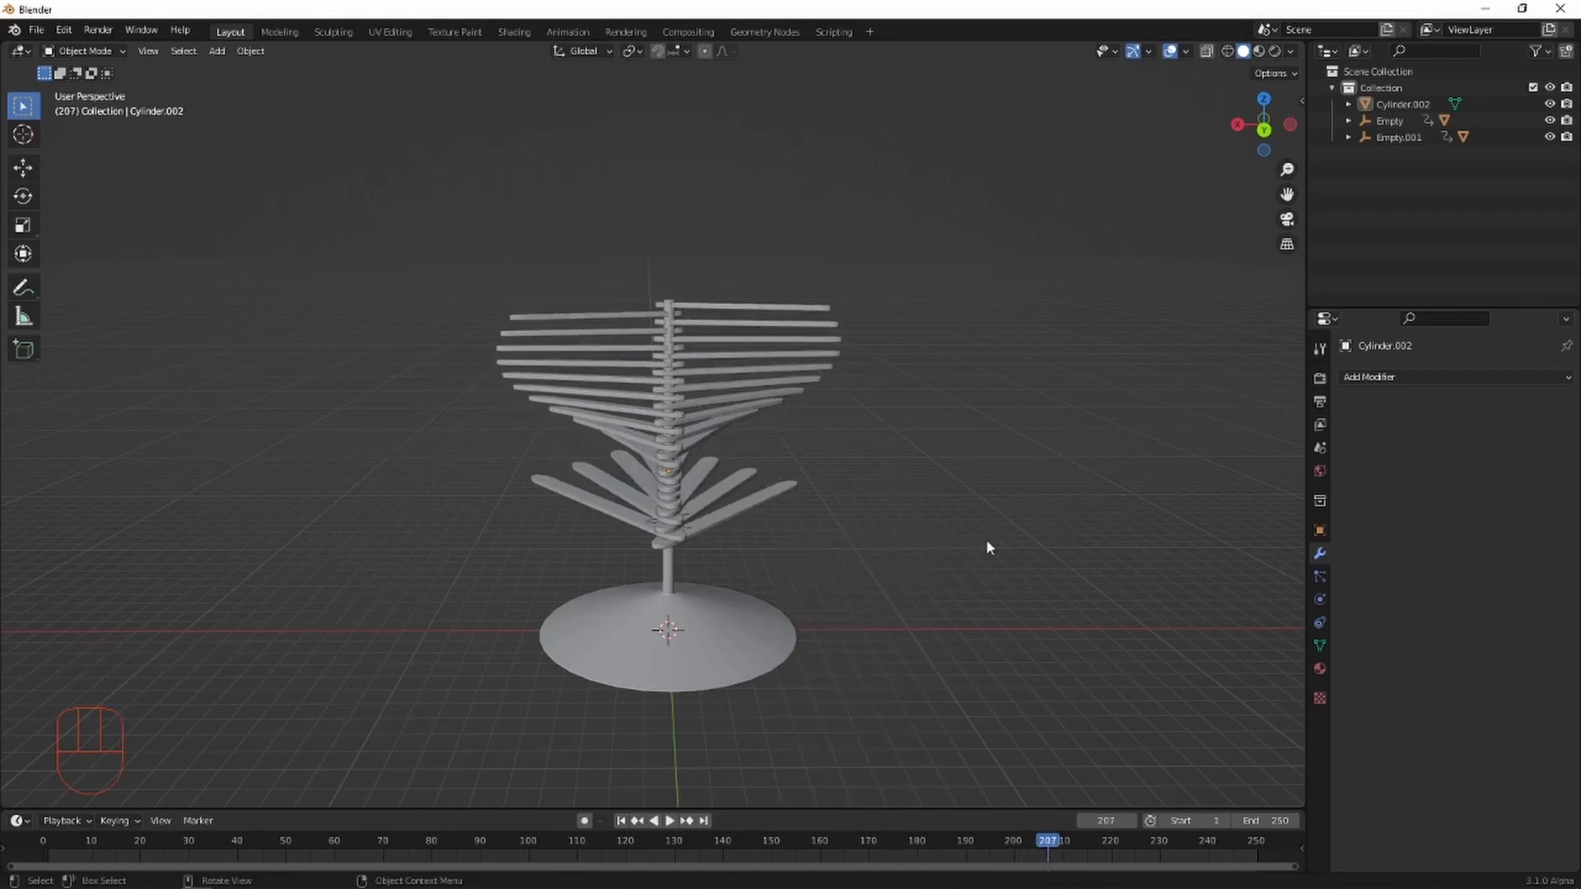
# Add a camera to the scene.
pyautogui.hotkey('shift', 'a')
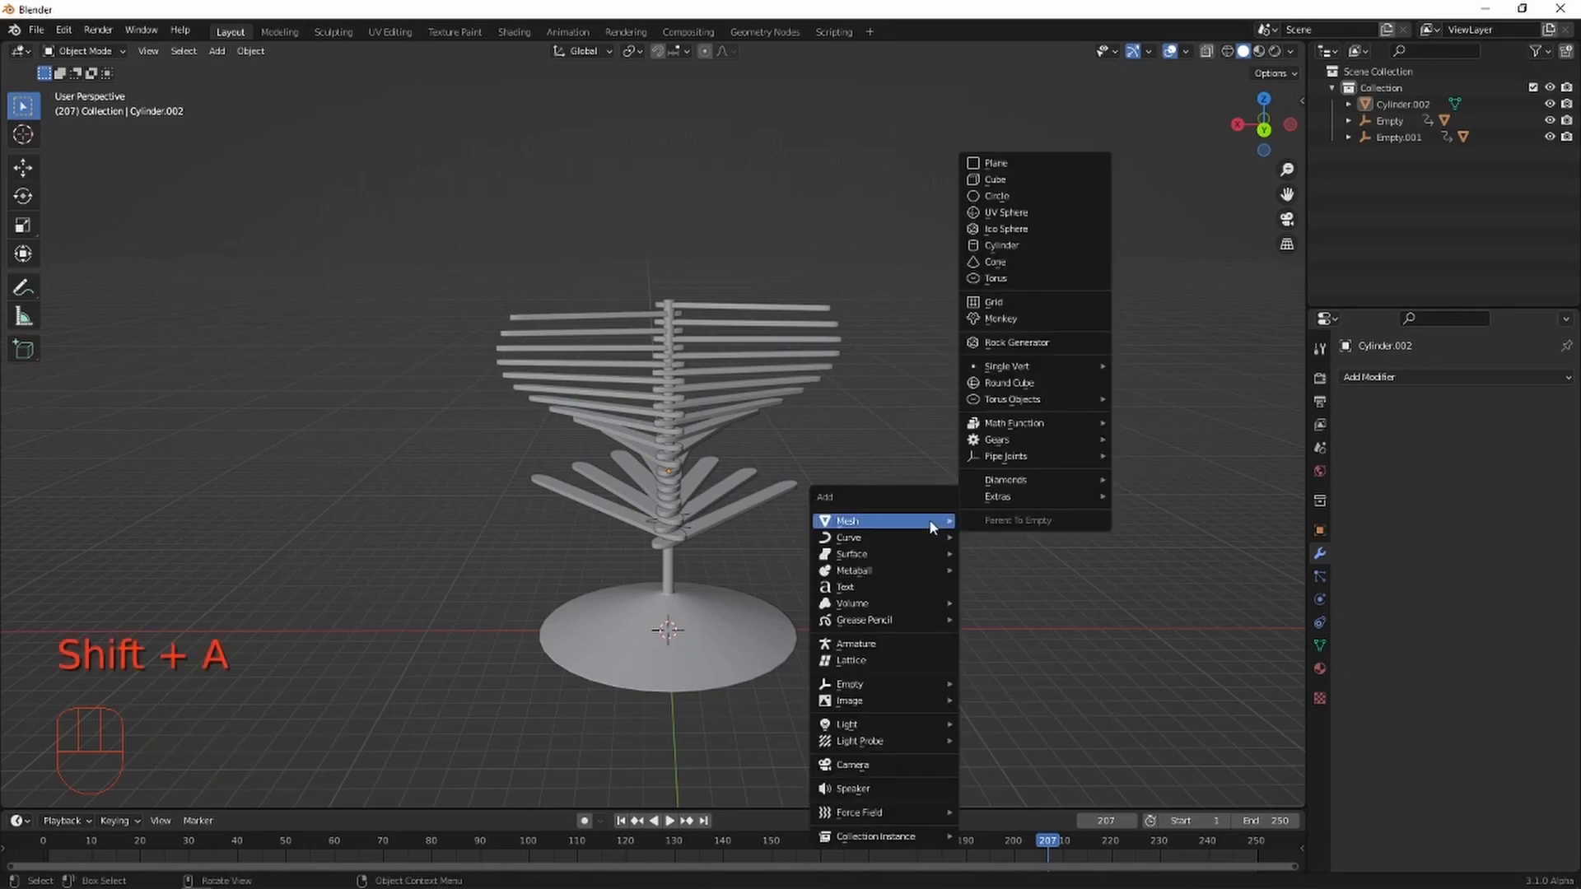
pyautogui.moveTo(917, 707)
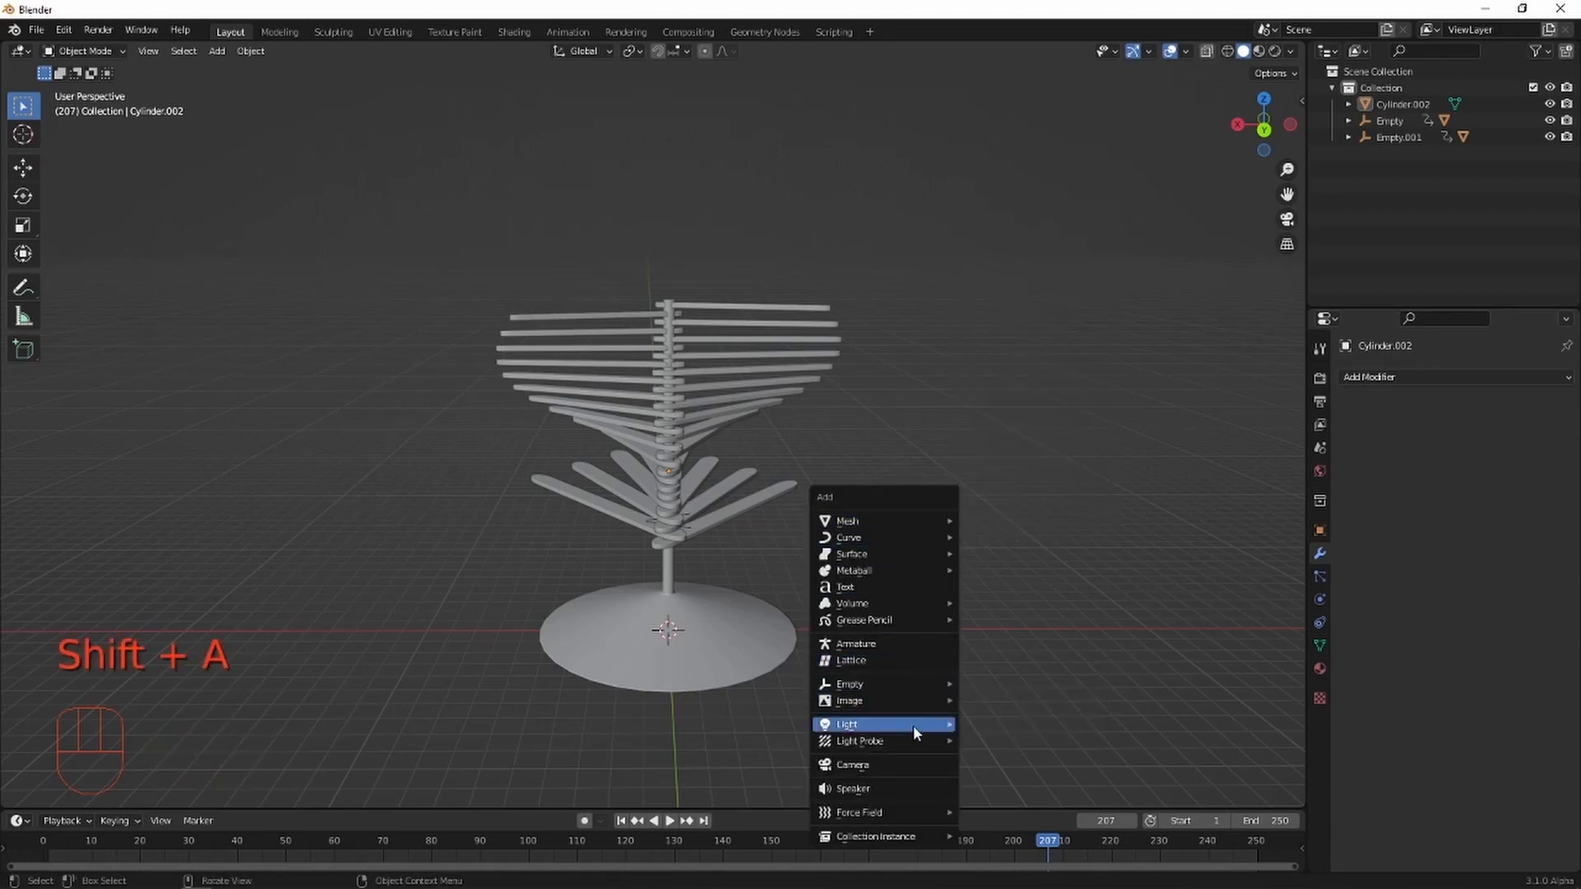
pyautogui.click(910, 766)
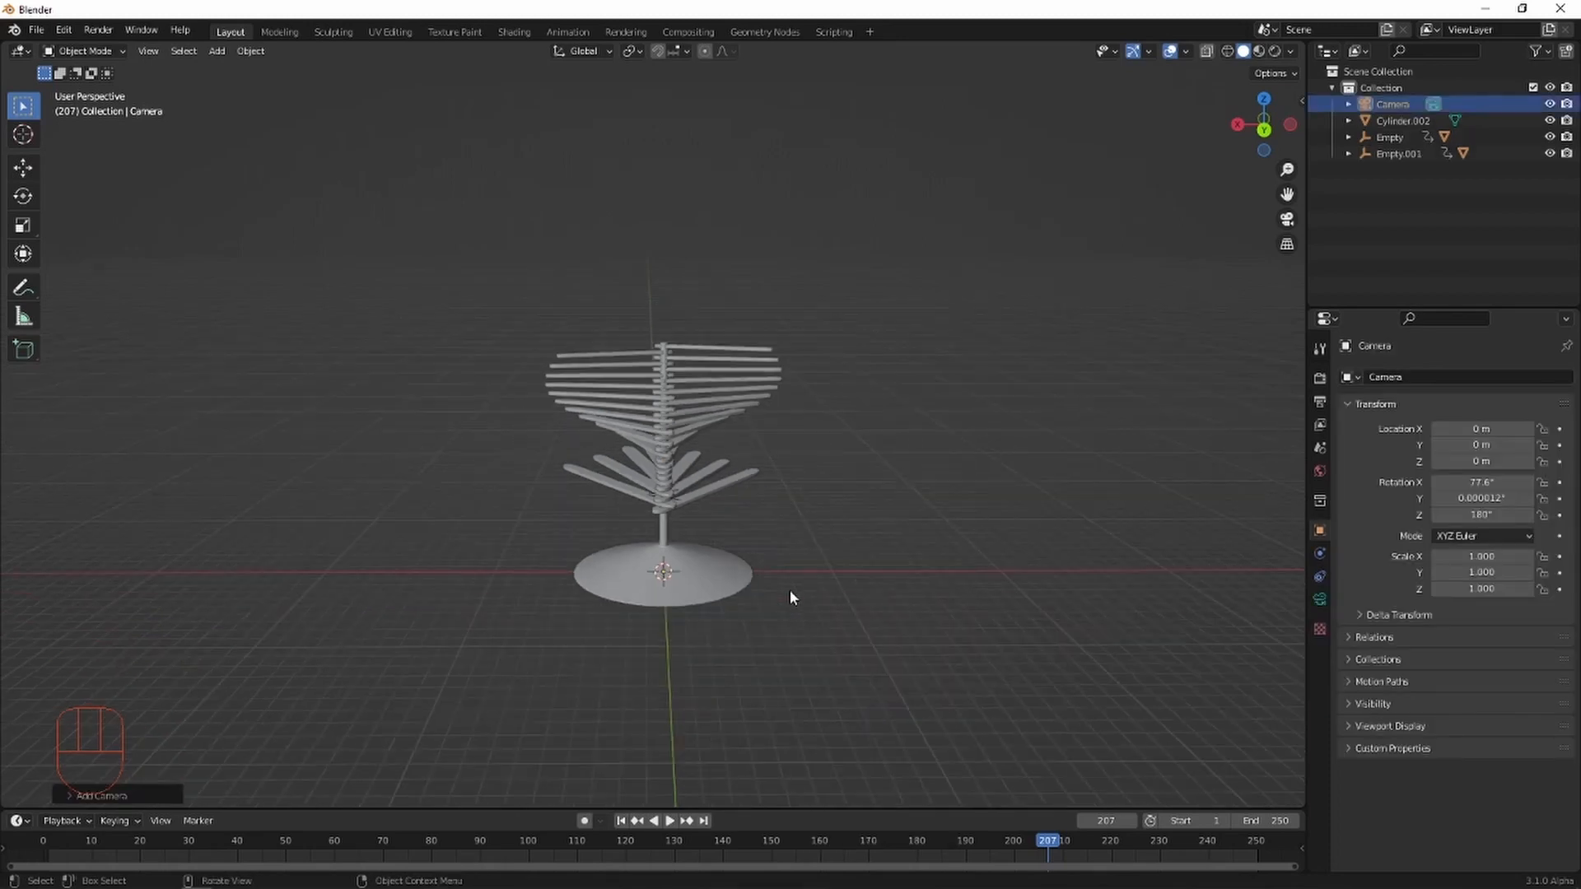
# Play the animation, align the camera to a low view of the whole tree, and reposition it to centre the tree in frame.
pyautogui.keyDown('shift'); pyautogui.moveTo(789, 589); pyautogui.dragTo(919, 633, button='middle'); pyautogui.keyUp('shift')
pyautogui.press('space')
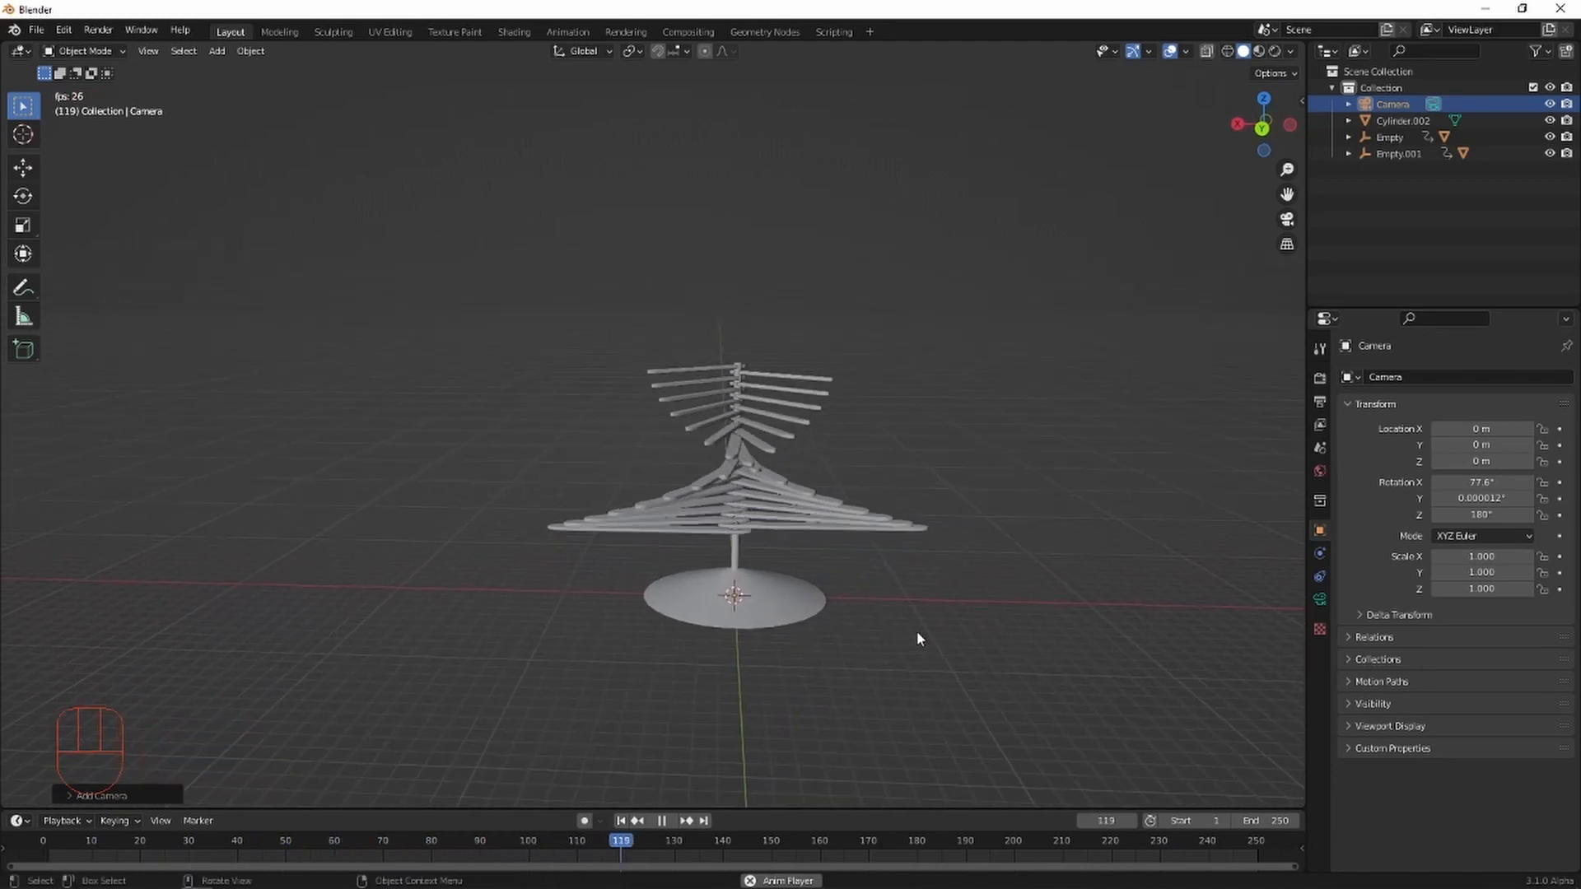
pyautogui.press('ctrl+alt+KP_0')
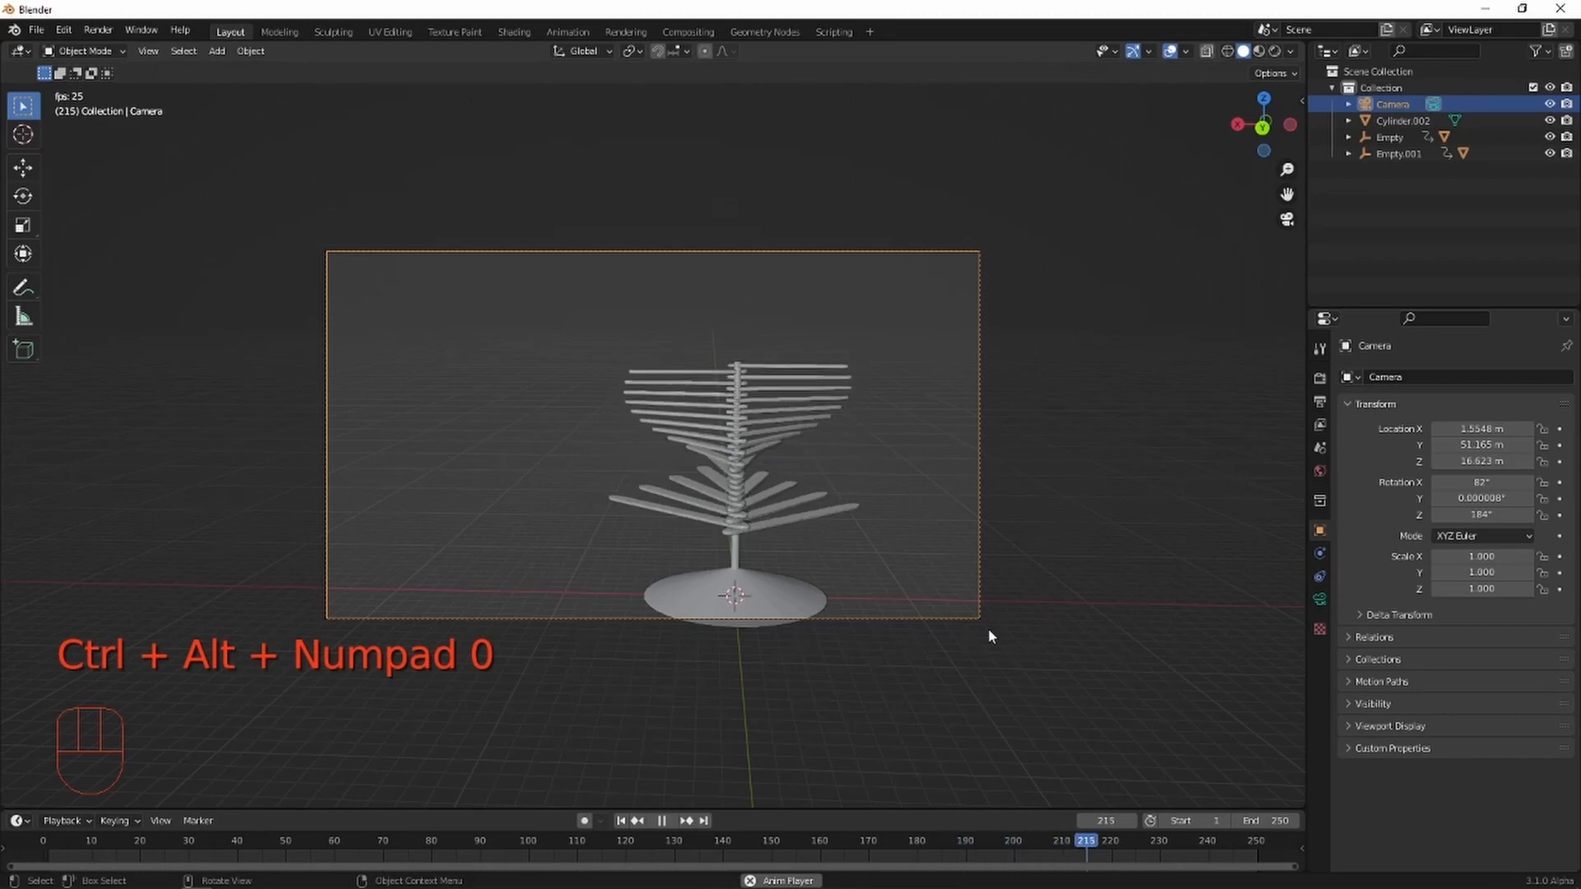
pyautogui.press('g')
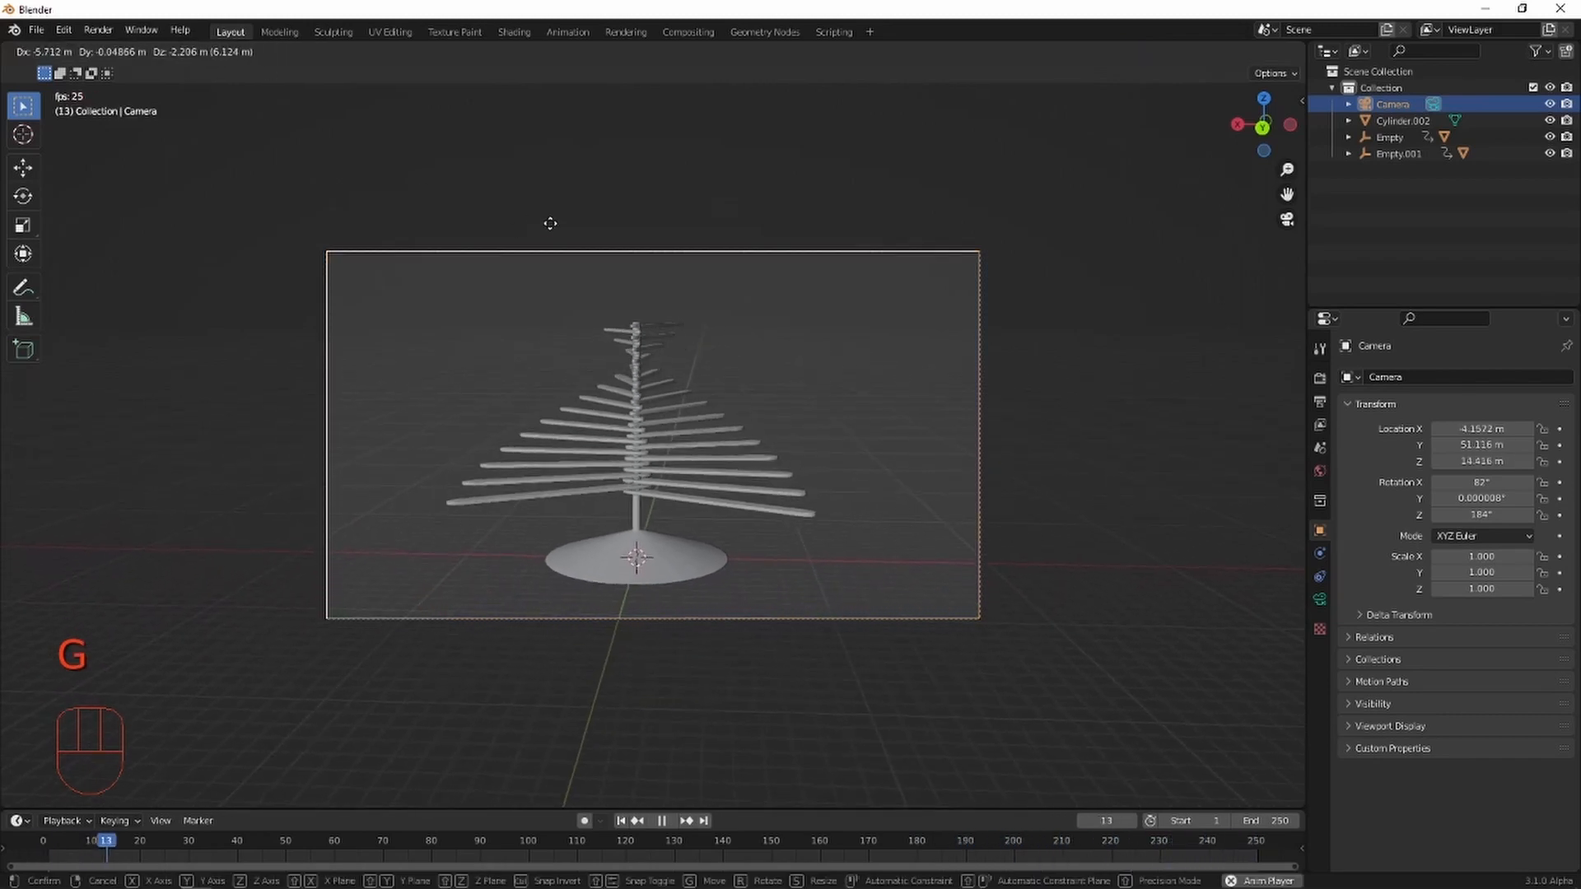
pyautogui.click(963, 344)
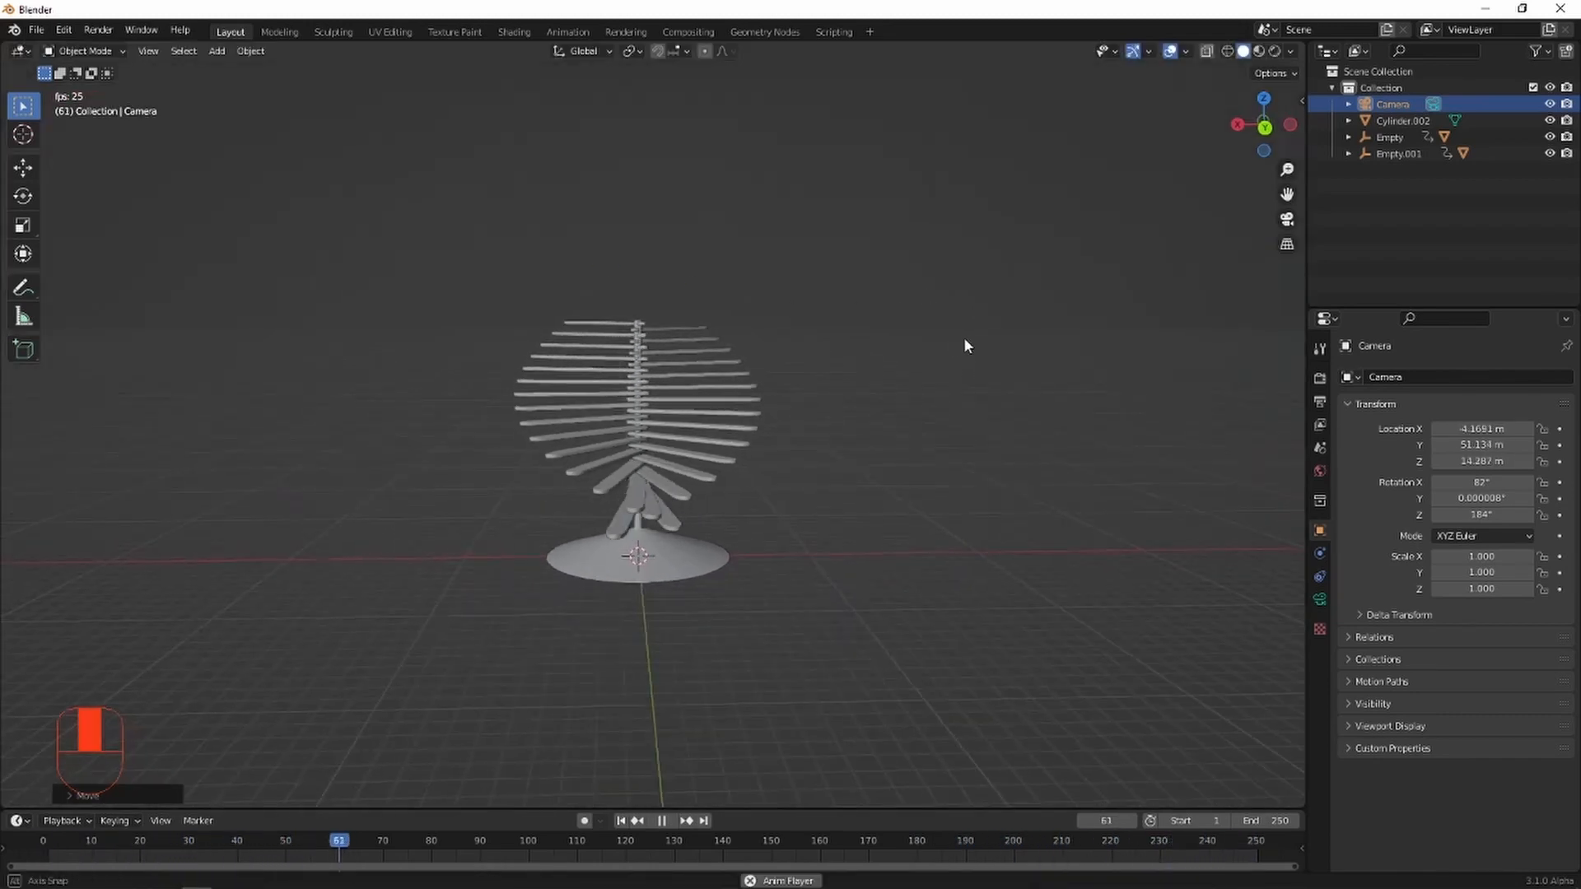
pyautogui.press('ctrl+alt+KP_0')
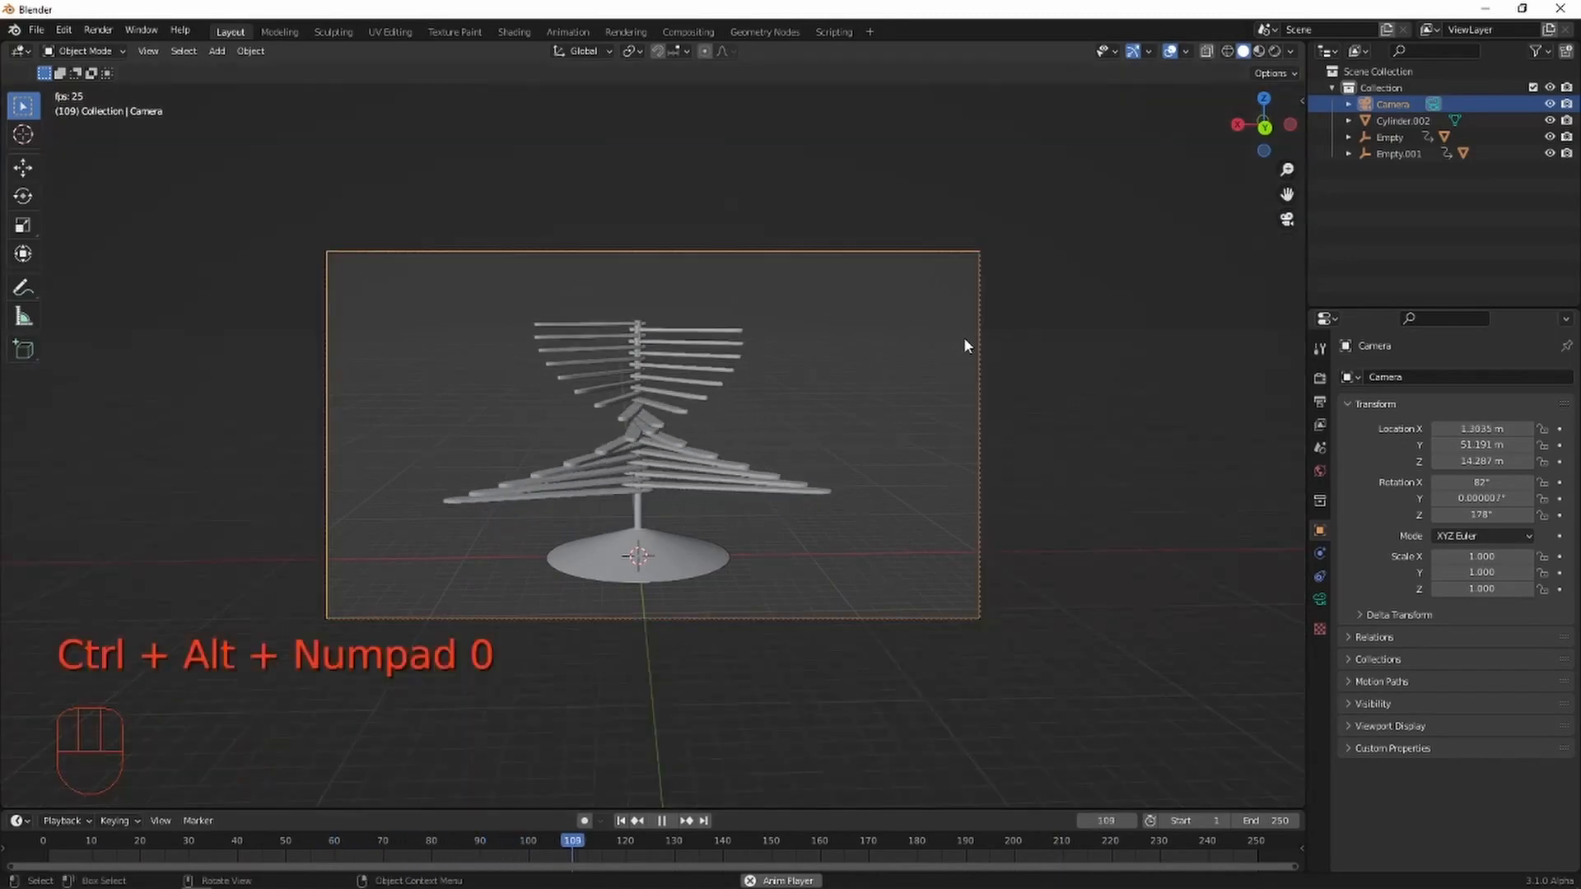
pyautogui.press('g')
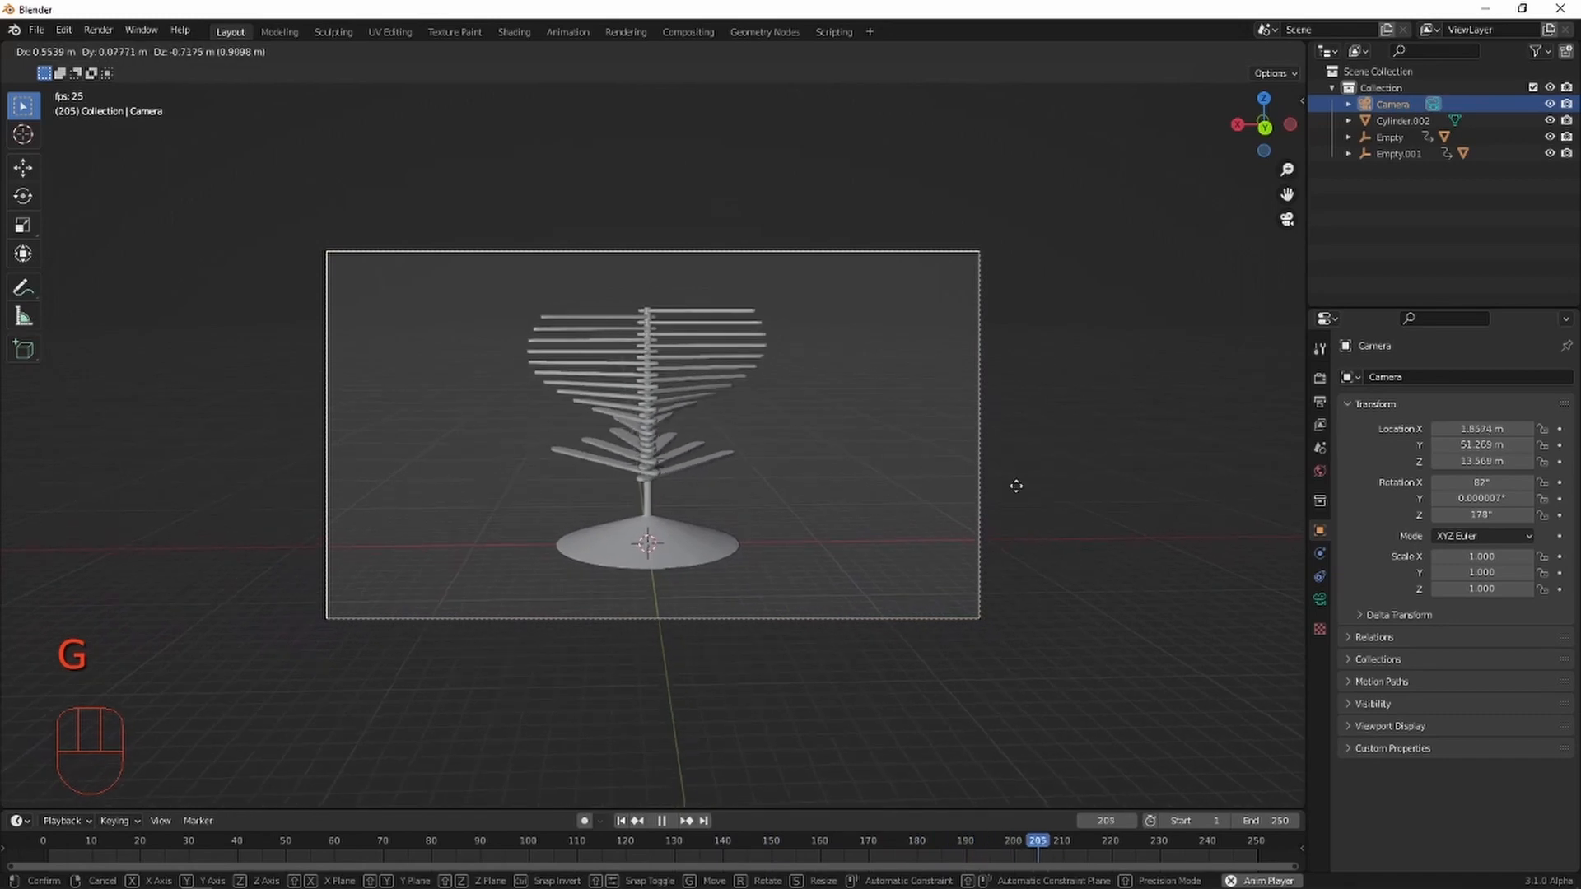
pyautogui.click(1009, 433)
# Align the camera to a higher view looking down on the tree and move it back along its local Z to about Y 43.1 m, Z 37.5 m.
pyautogui.moveTo(1006, 427); pyautogui.dragTo(1003, 460, button='middle')
pyautogui.moveTo(989, 532)
pyautogui.keyDown('shift'); pyautogui.mouseDown(button='middle')
pyautogui.moveTo(981, 481)
pyautogui.moveTo(977, 536)
pyautogui.mouseUp(button='middle'); pyautogui.keyUp('shift')
pyautogui.press('ctrl+alt+KP_0')
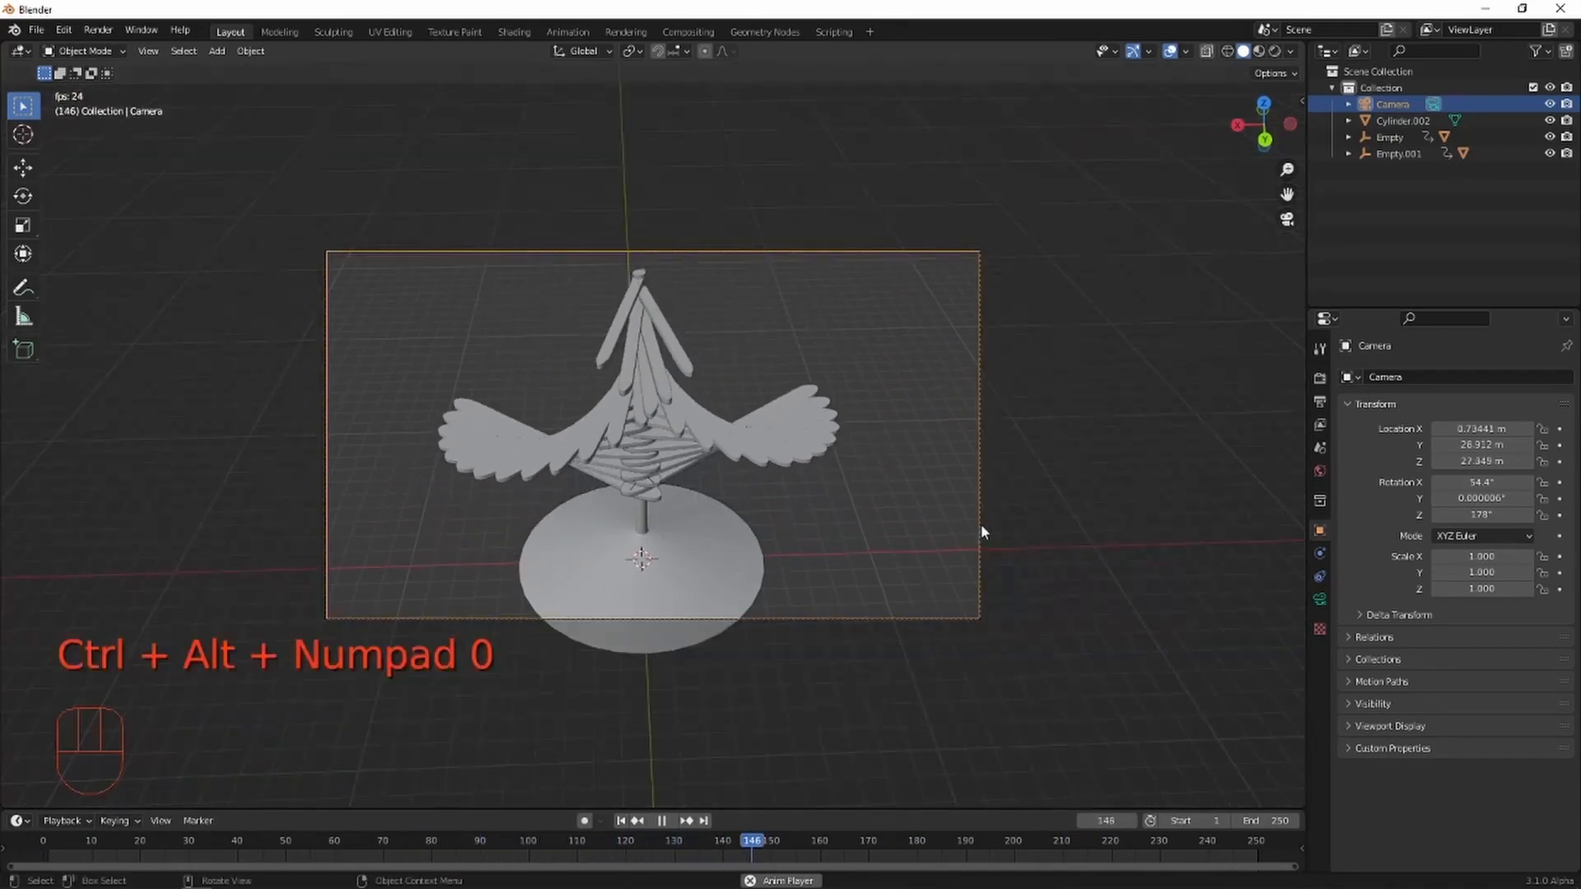
pyautogui.press('g')
pyautogui.press('z')
pyautogui.press('z')
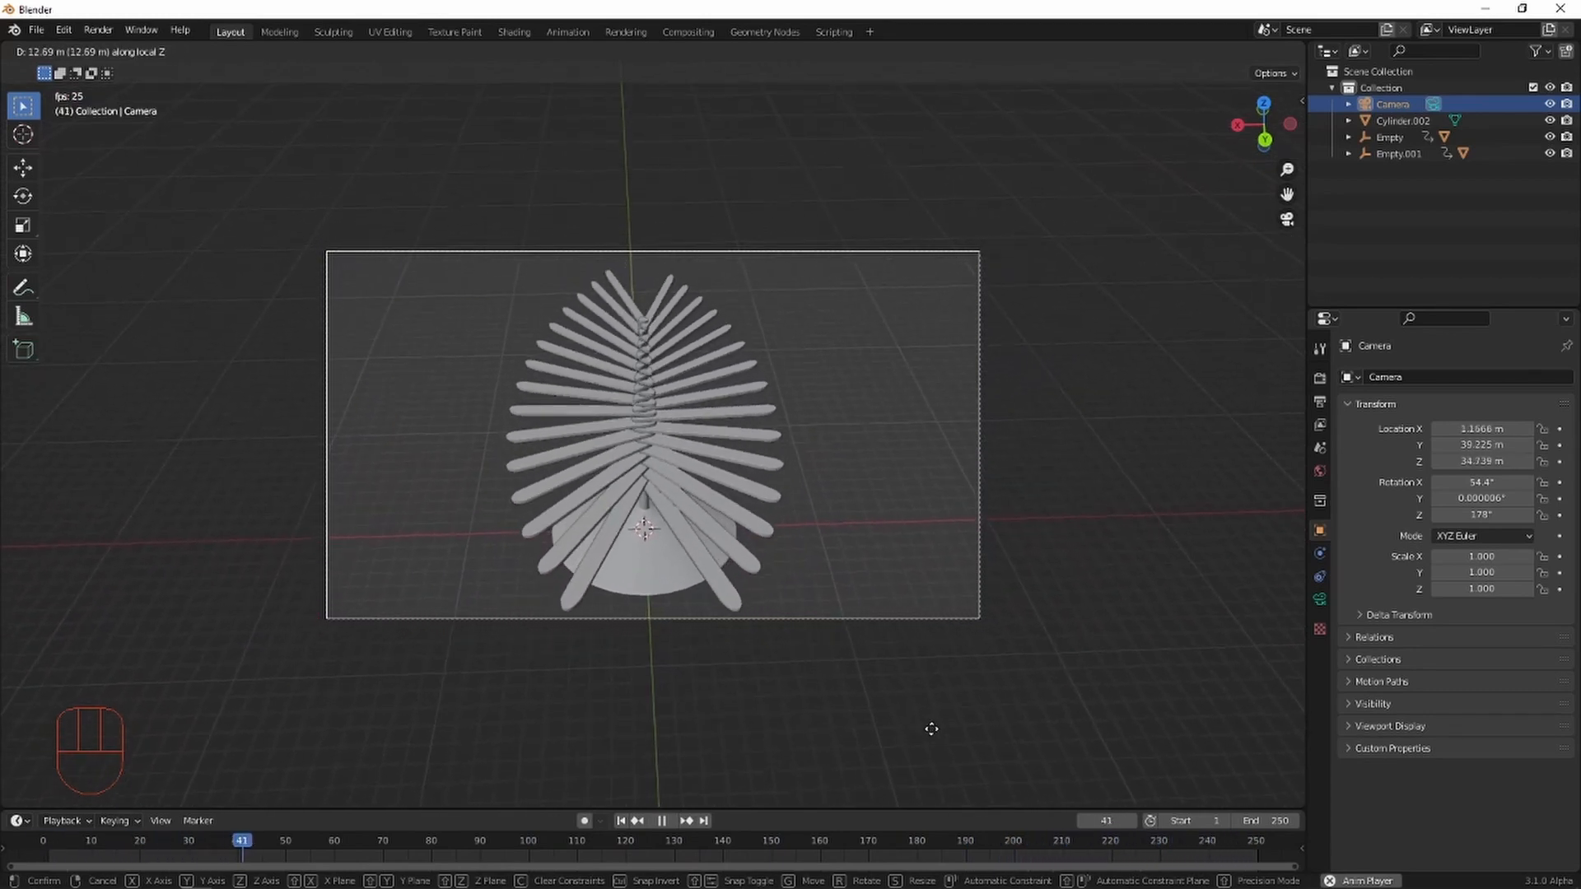
pyautogui.click(931, 775)
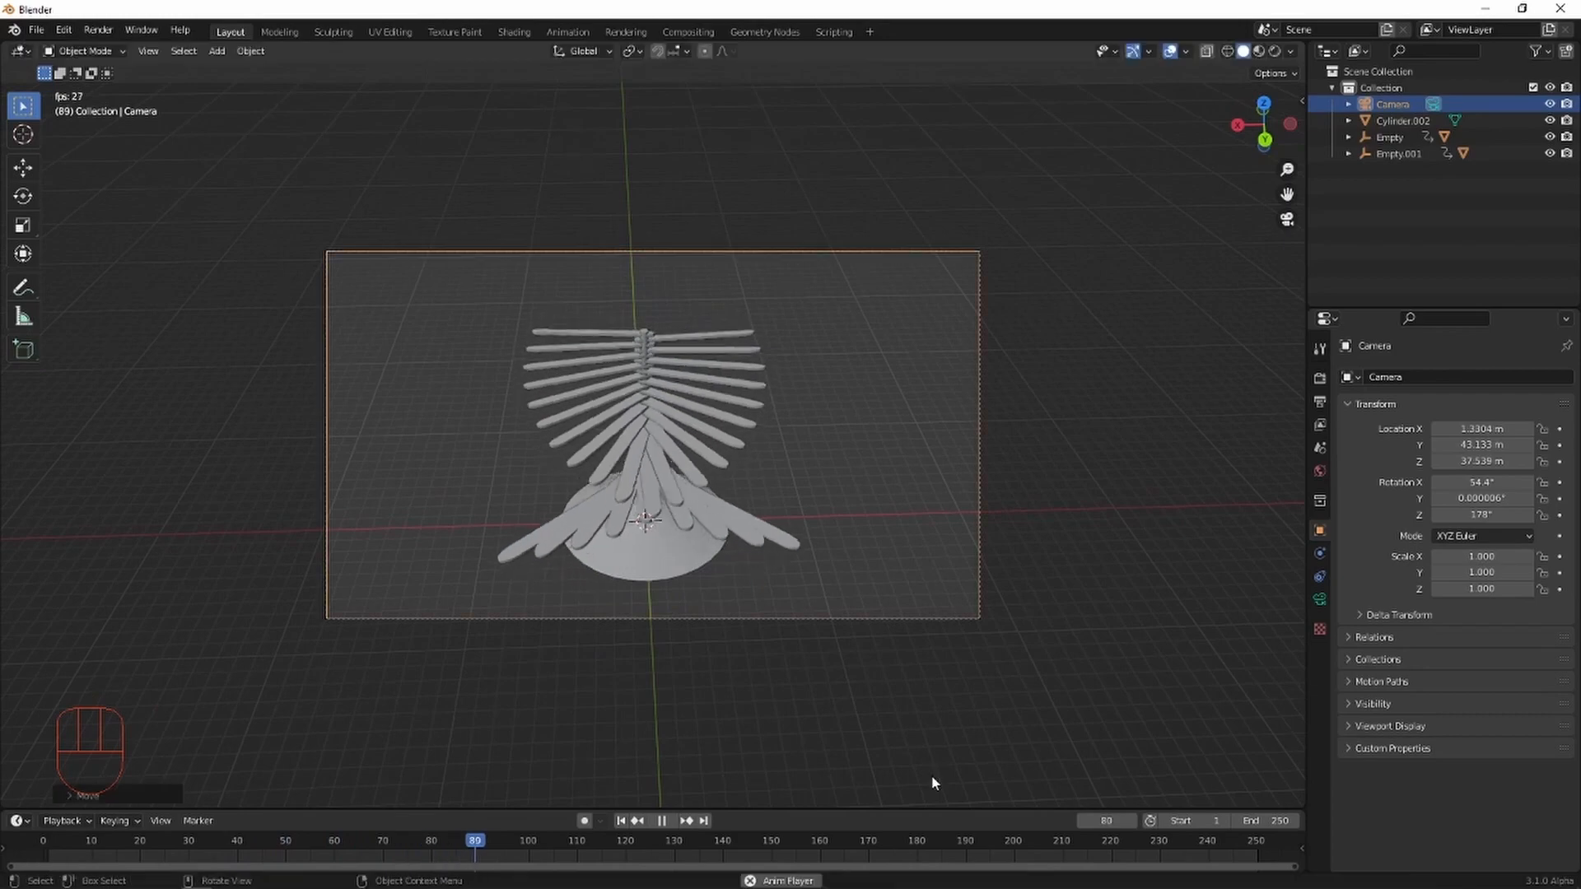
# Check the spinning tree through the camera view and stop the playback.
pyautogui.scroll(3, 845, 657)
pyautogui.keyDown('shift'); pyautogui.moveTo(879, 692); pyautogui.dragTo(876, 638, button='middle'); pyautogui.keyUp('shift')
pyautogui.scroll(-2, 878, 642)
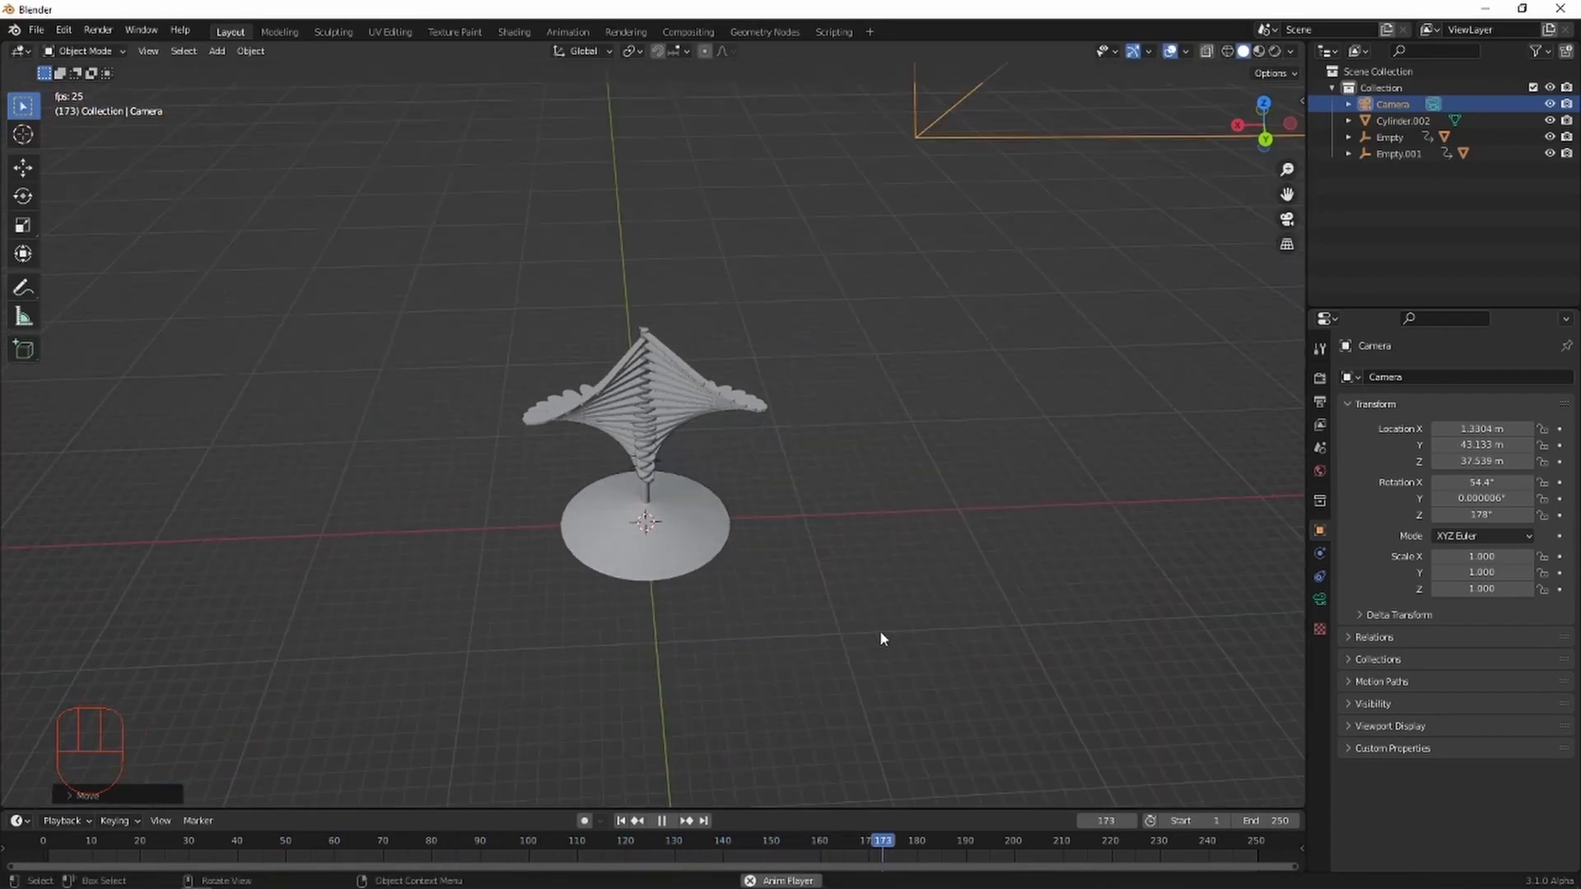
pyautogui.press('KP_0')
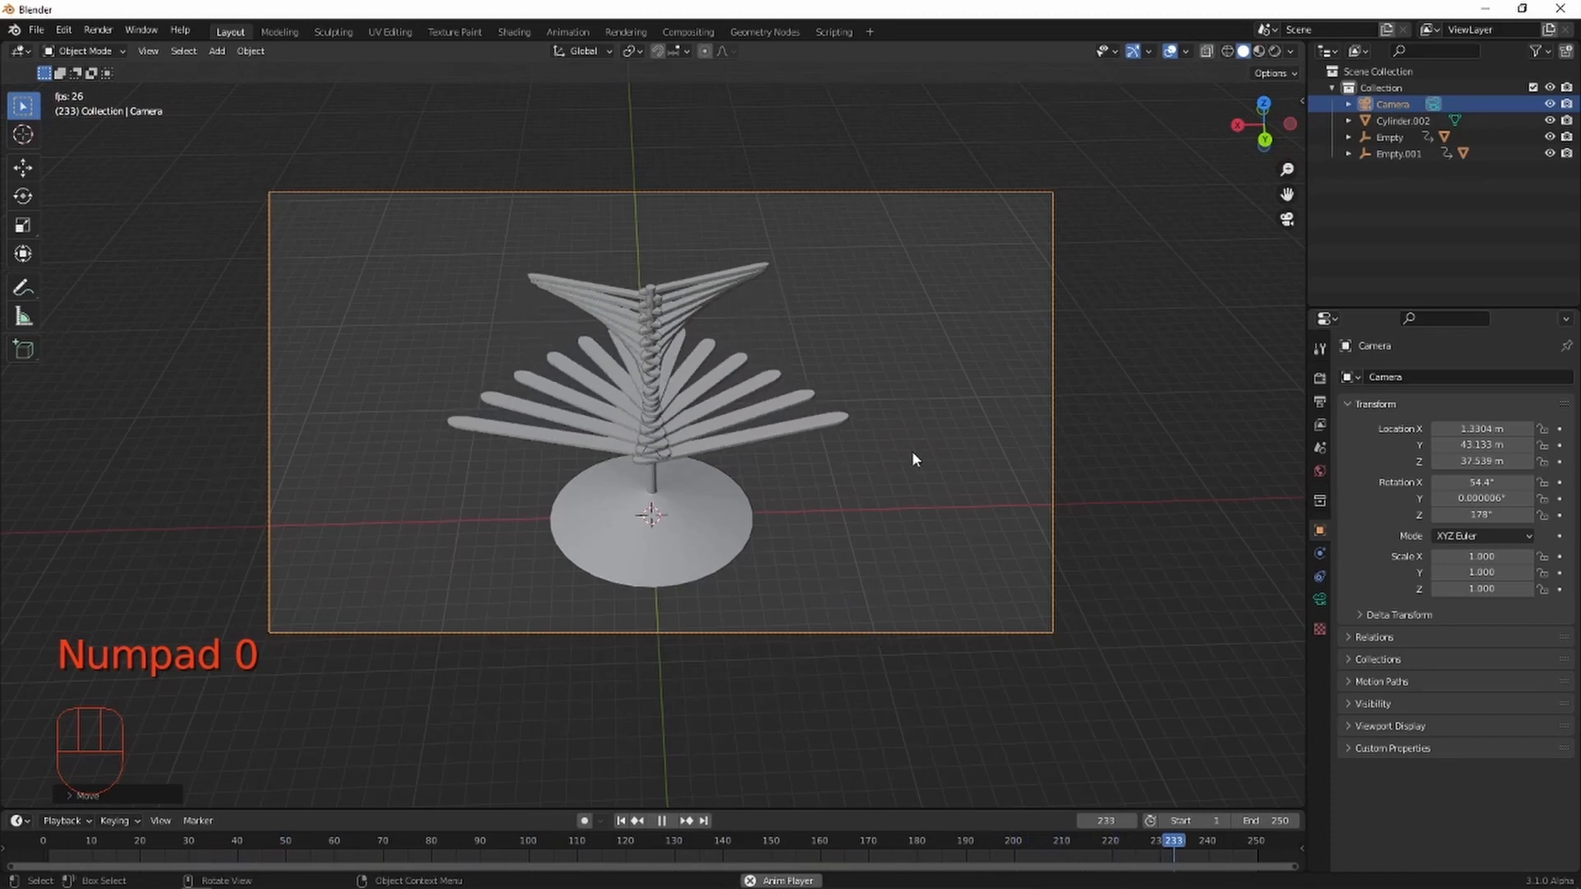
pyautogui.press('Tab')
pyautogui.press('Tab')
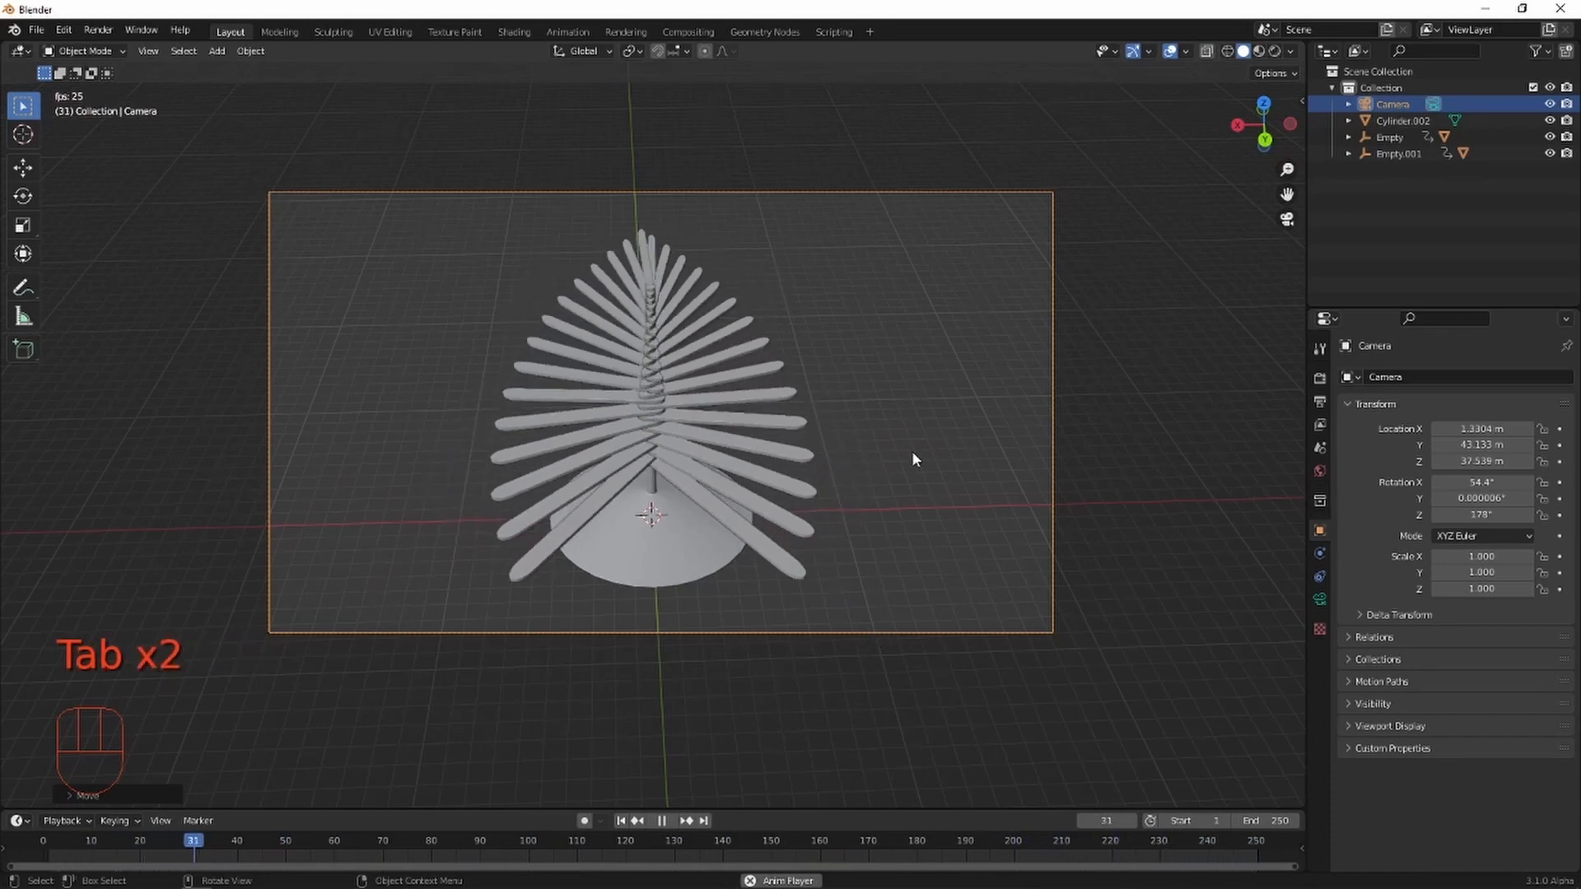
pyautogui.press('space')
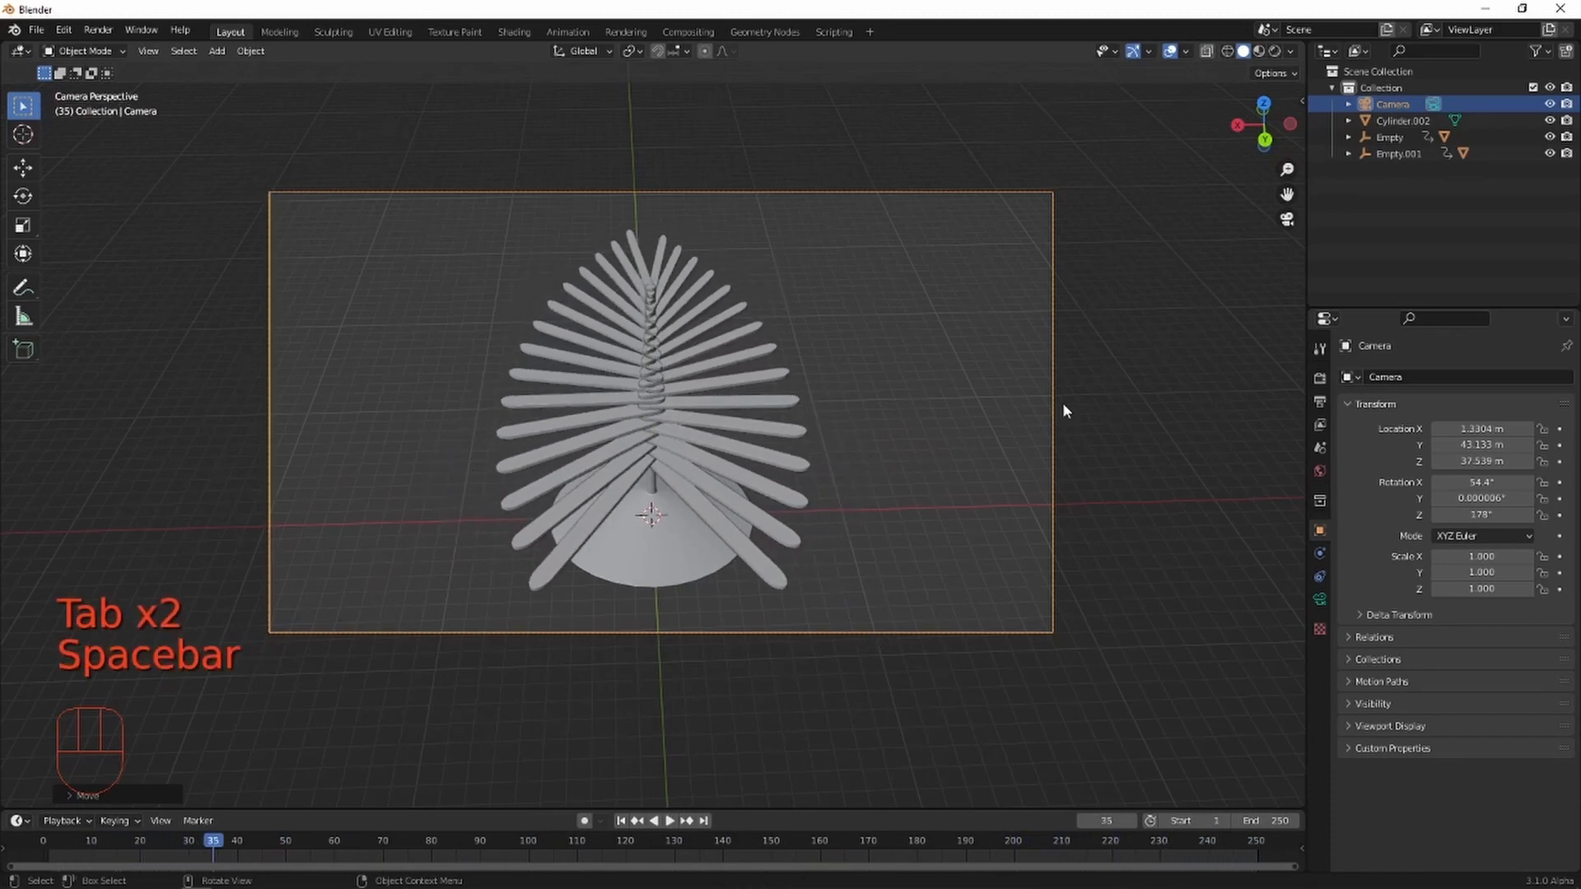
# Set the world background color to an Environment Texture using photo_studio_london_hall_4k.exr, and switch the viewport to rendered shading.
pyautogui.click(763, 380)
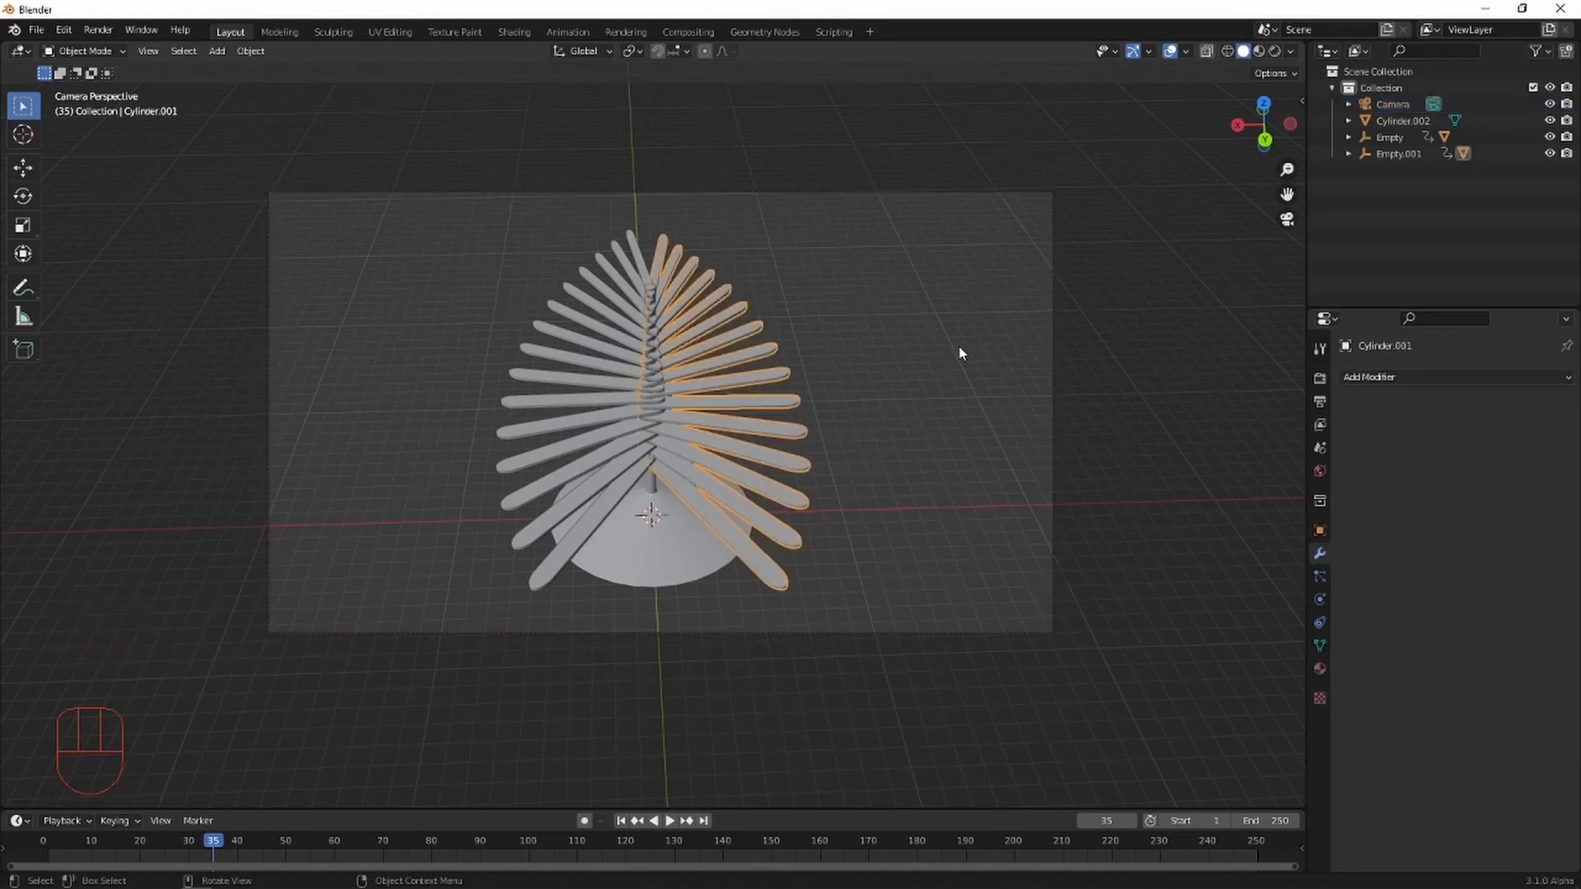
pyautogui.click(1320, 471)
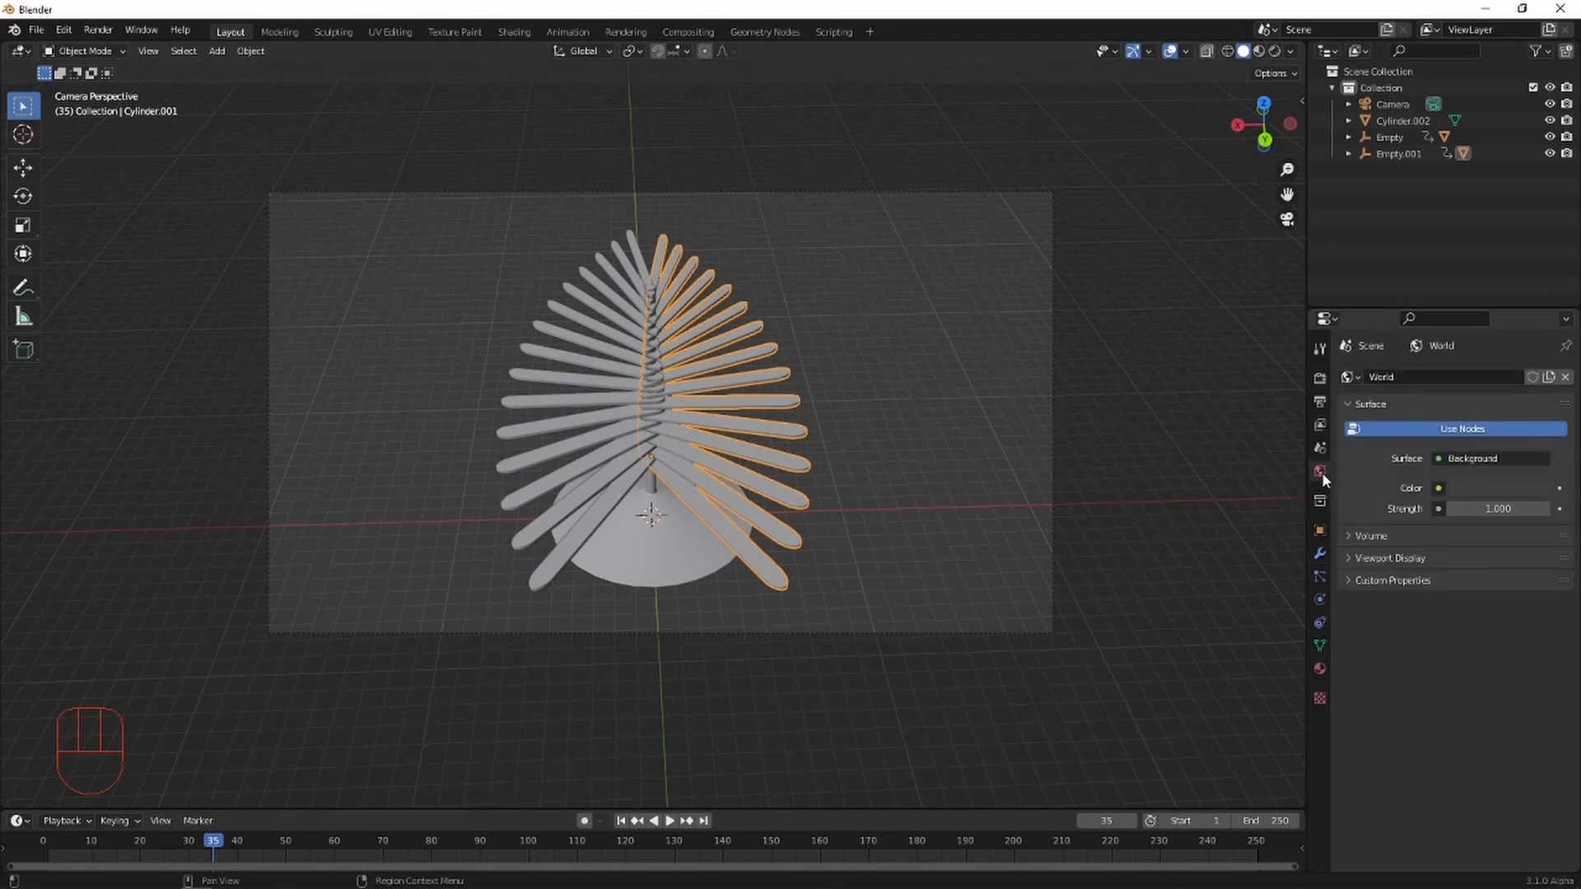
pyautogui.click(1439, 460)
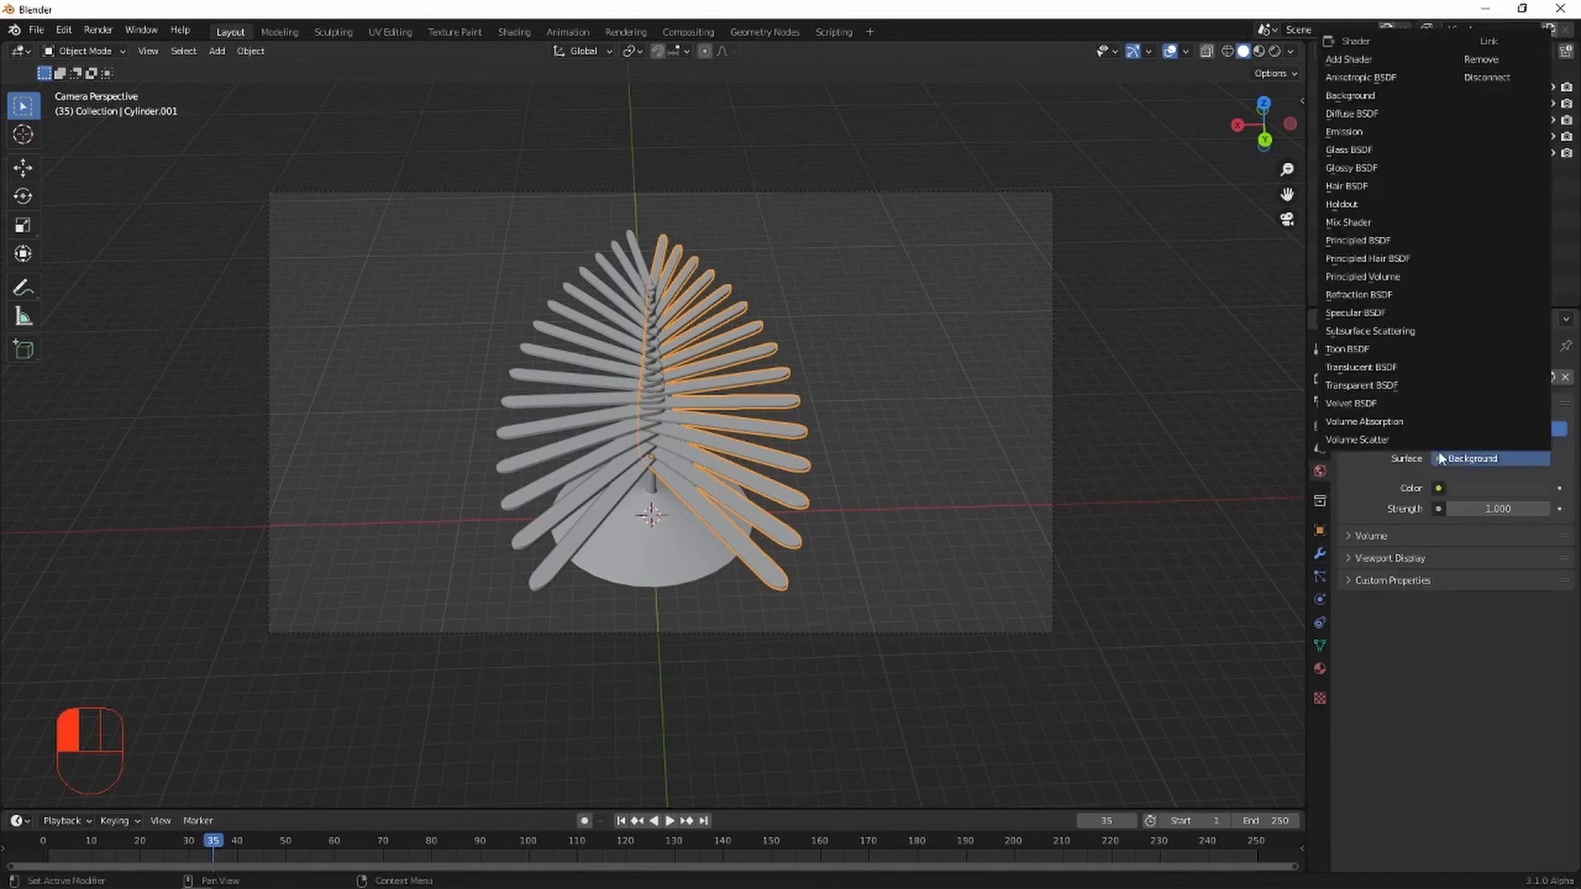
pyautogui.click(1439, 489)
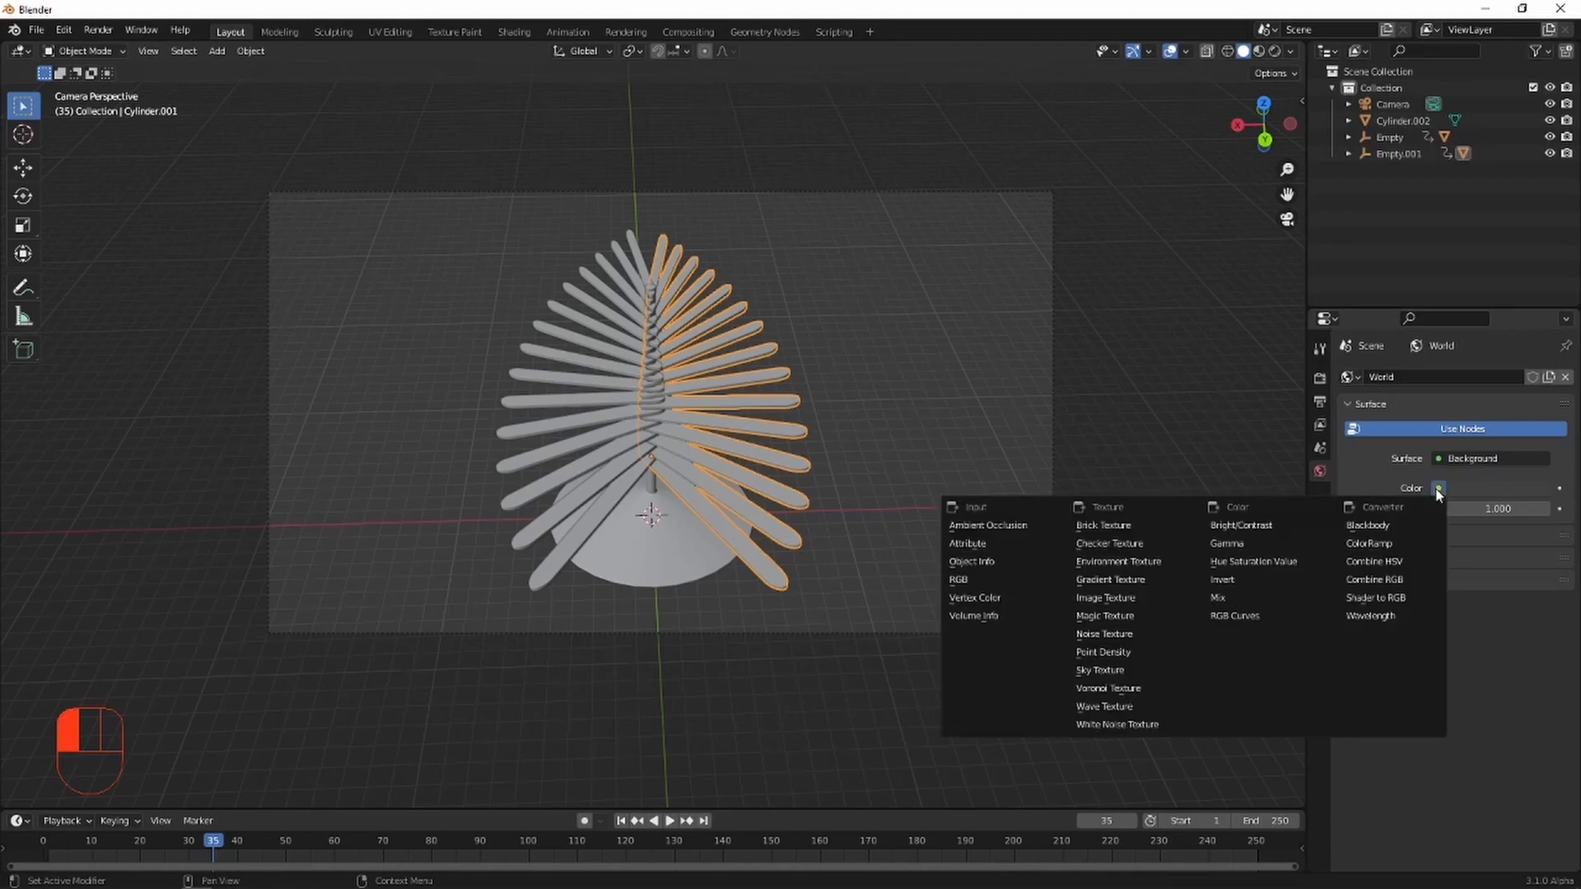
pyautogui.click(1130, 563)
pyautogui.click(1526, 509)
pyautogui.doubleClick(293, 186)
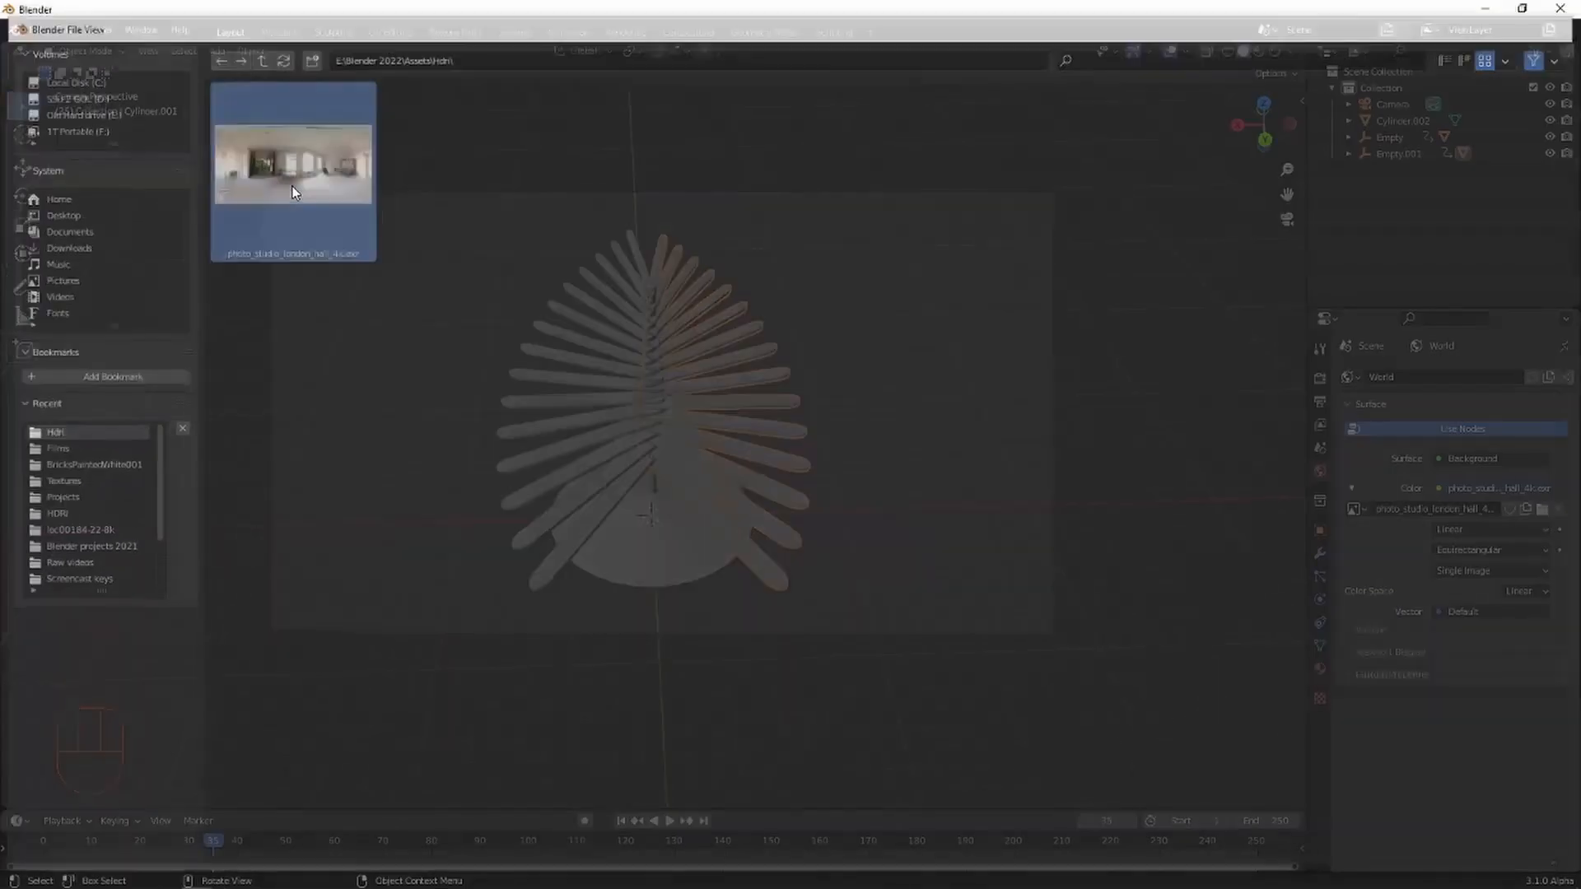
pyautogui.click(1274, 51)
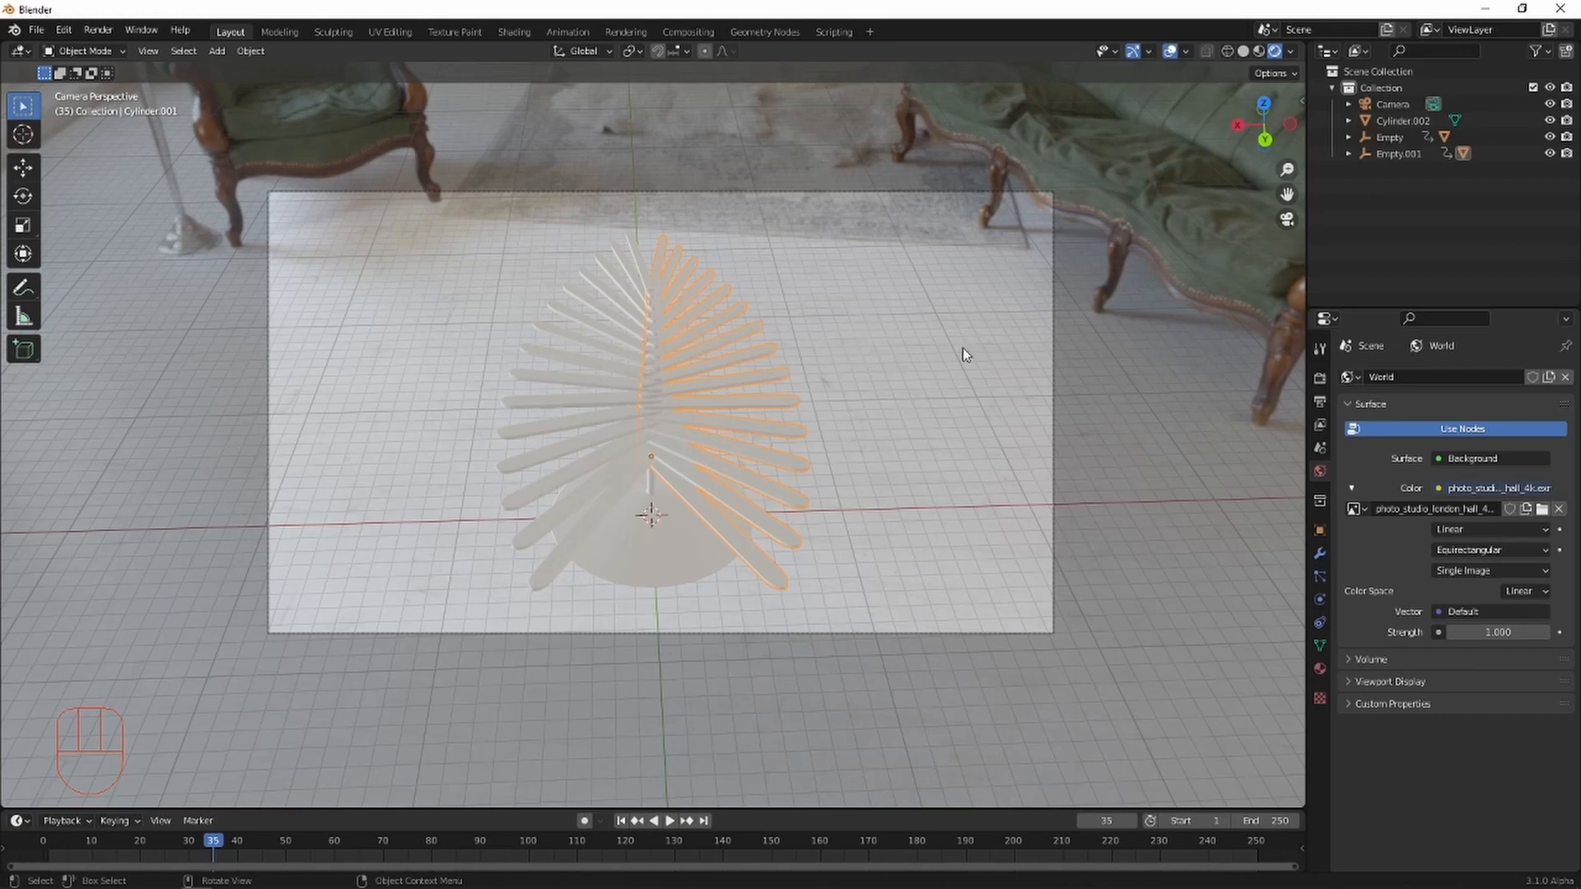
# Enable Ambient Occlusion, Bloom, Screen Space Reflections and Motion Blur for Eevee, and make the film background transparent.
pyautogui.click(1320, 379)
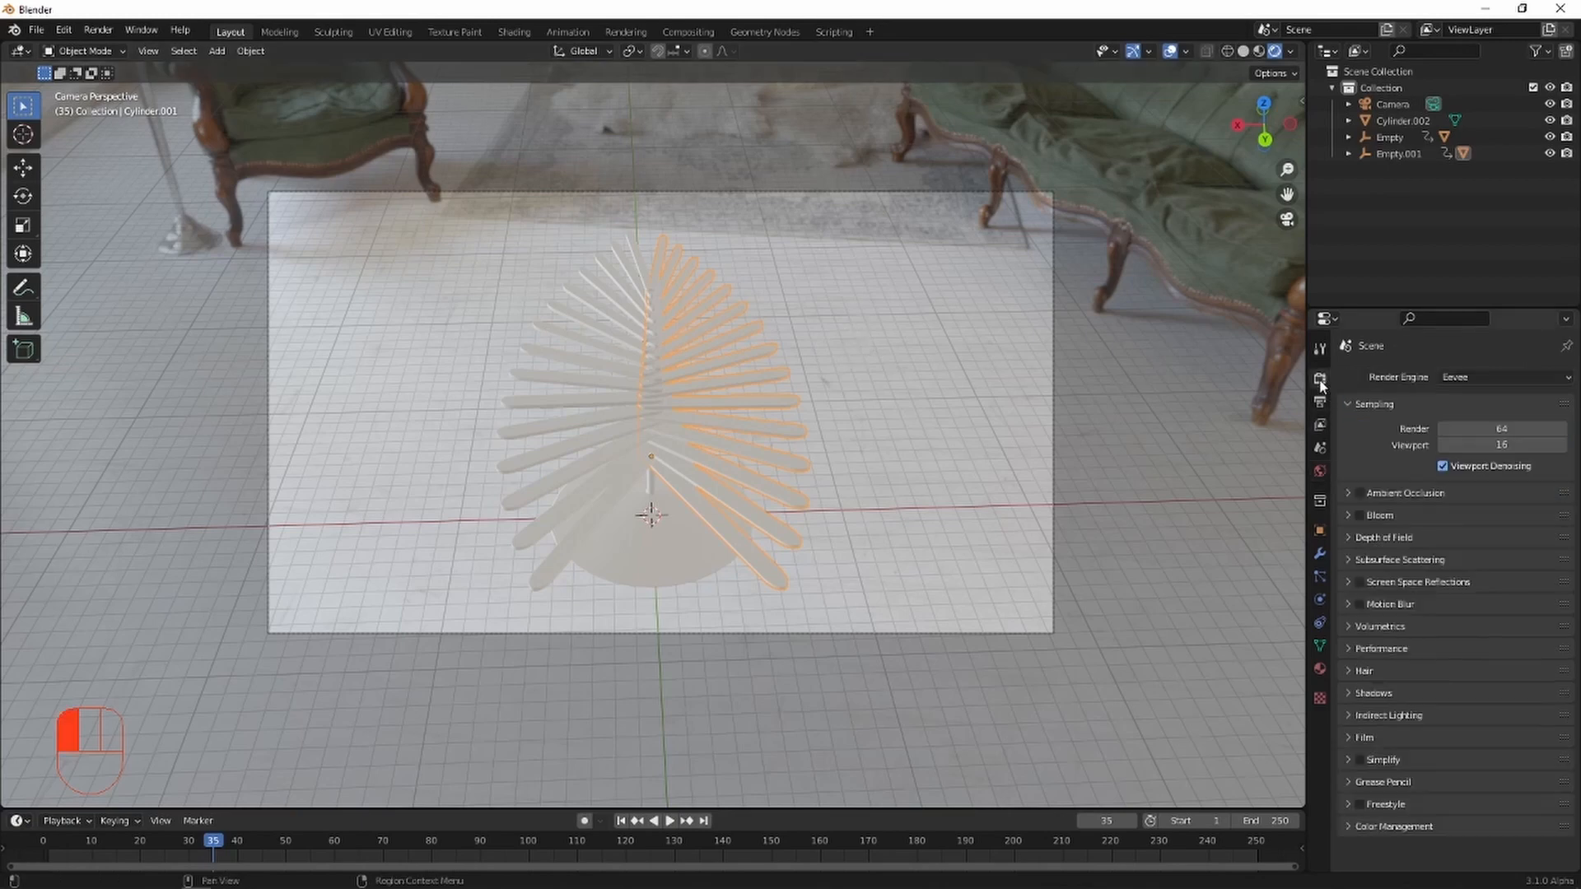
pyautogui.click(1360, 515)
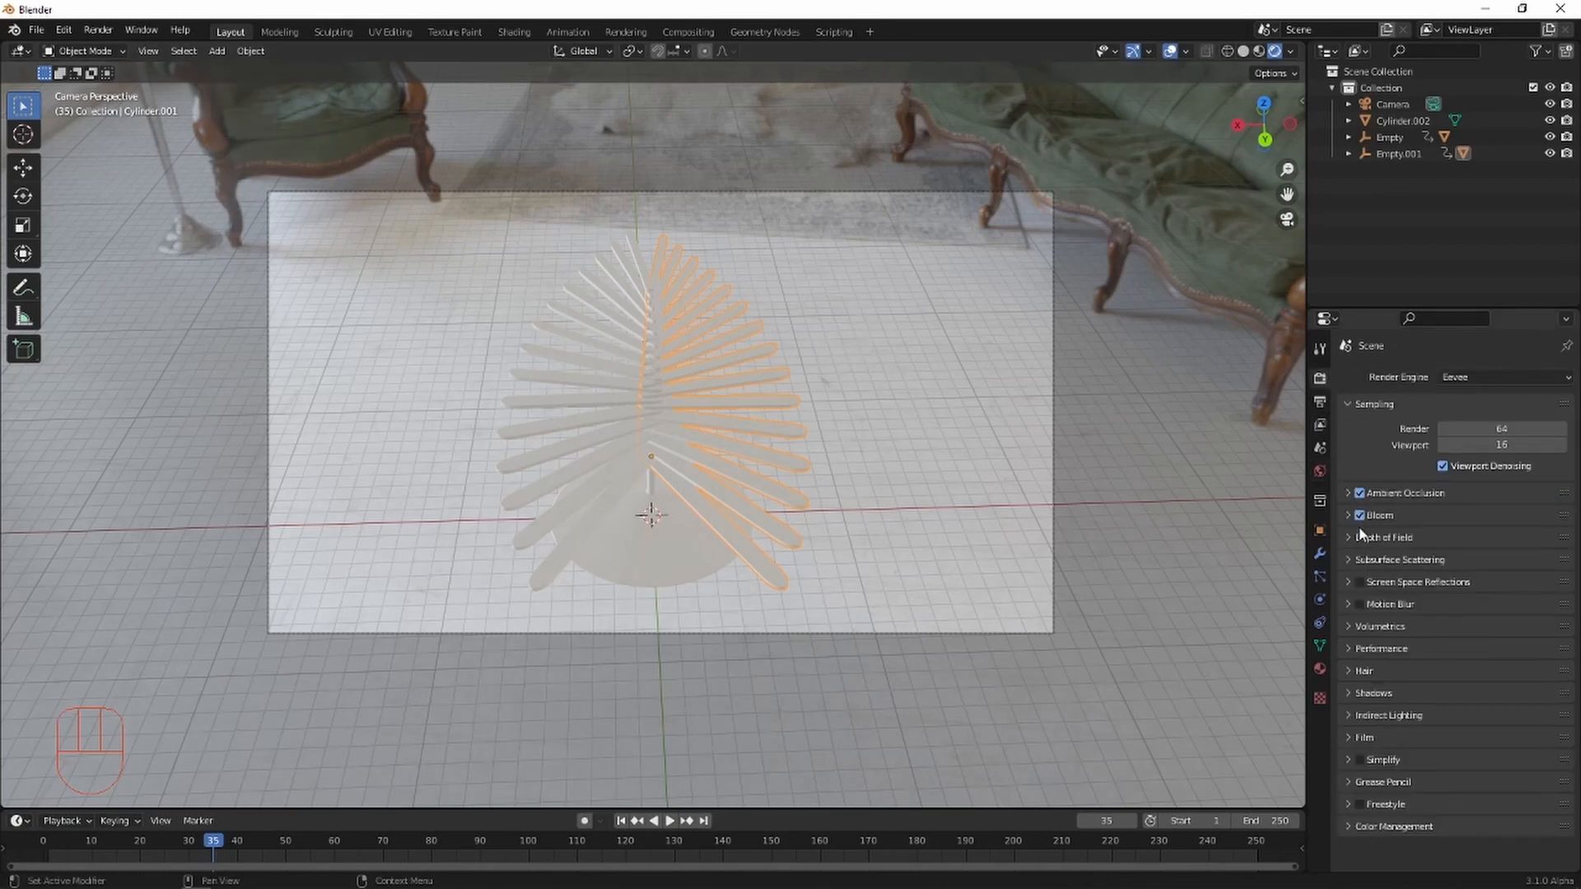
pyautogui.click(1362, 738)
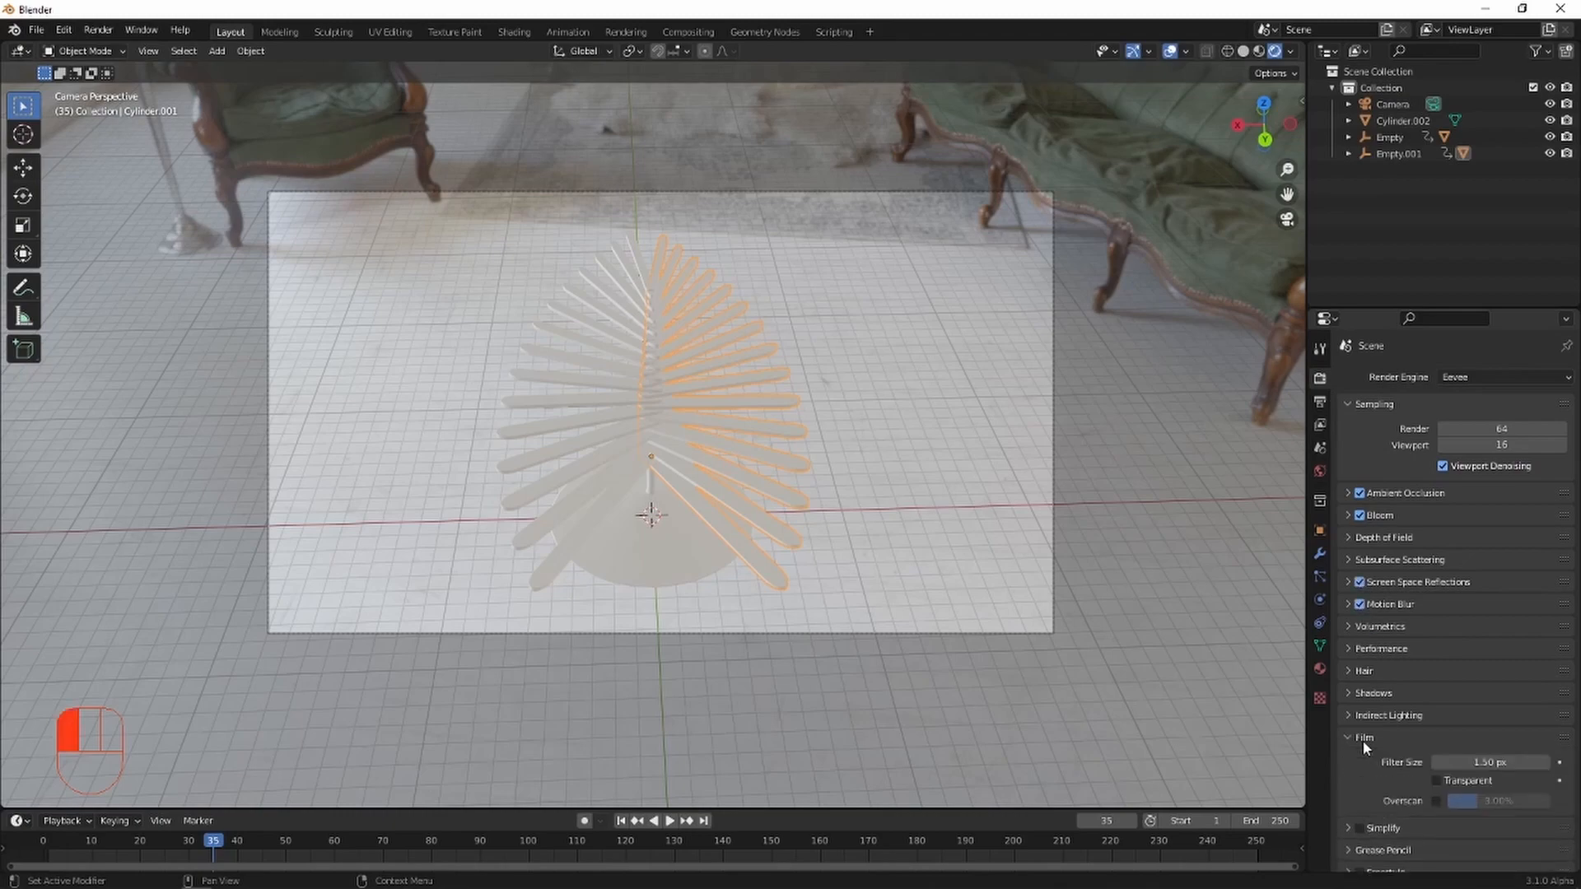
pyautogui.click(1437, 780)
# Set the color management view transform to Standard and briefly play the animation to check the rendered look.
pyautogui.scroll(-1, 1437, 766)
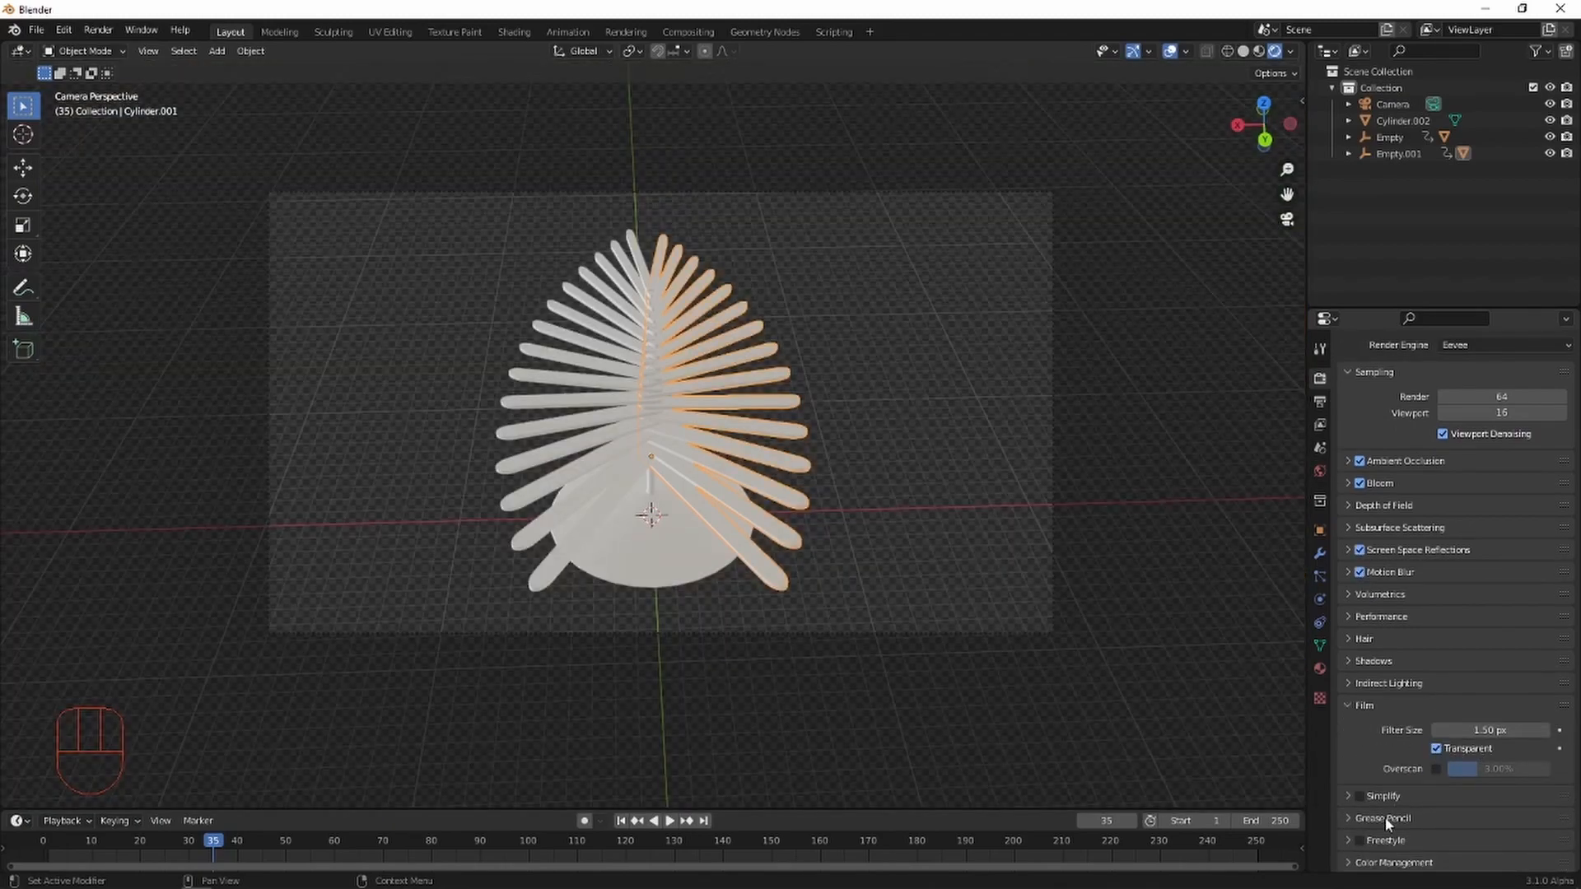
pyautogui.click(1374, 863)
pyautogui.scroll(-5, 1431, 773)
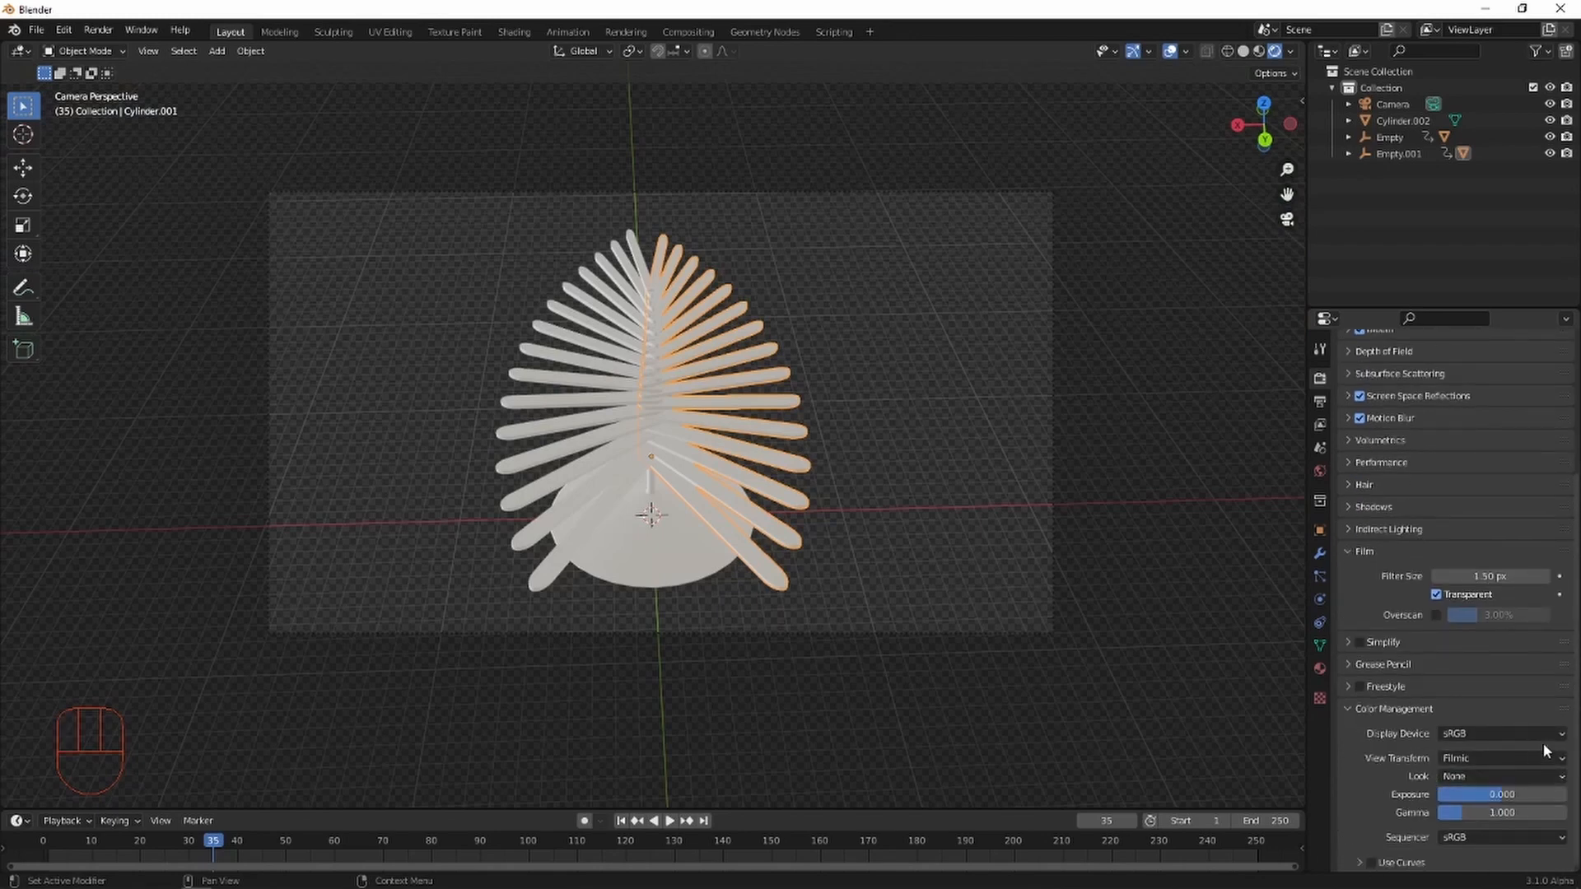
pyautogui.click(1560, 759)
pyautogui.click(1557, 778)
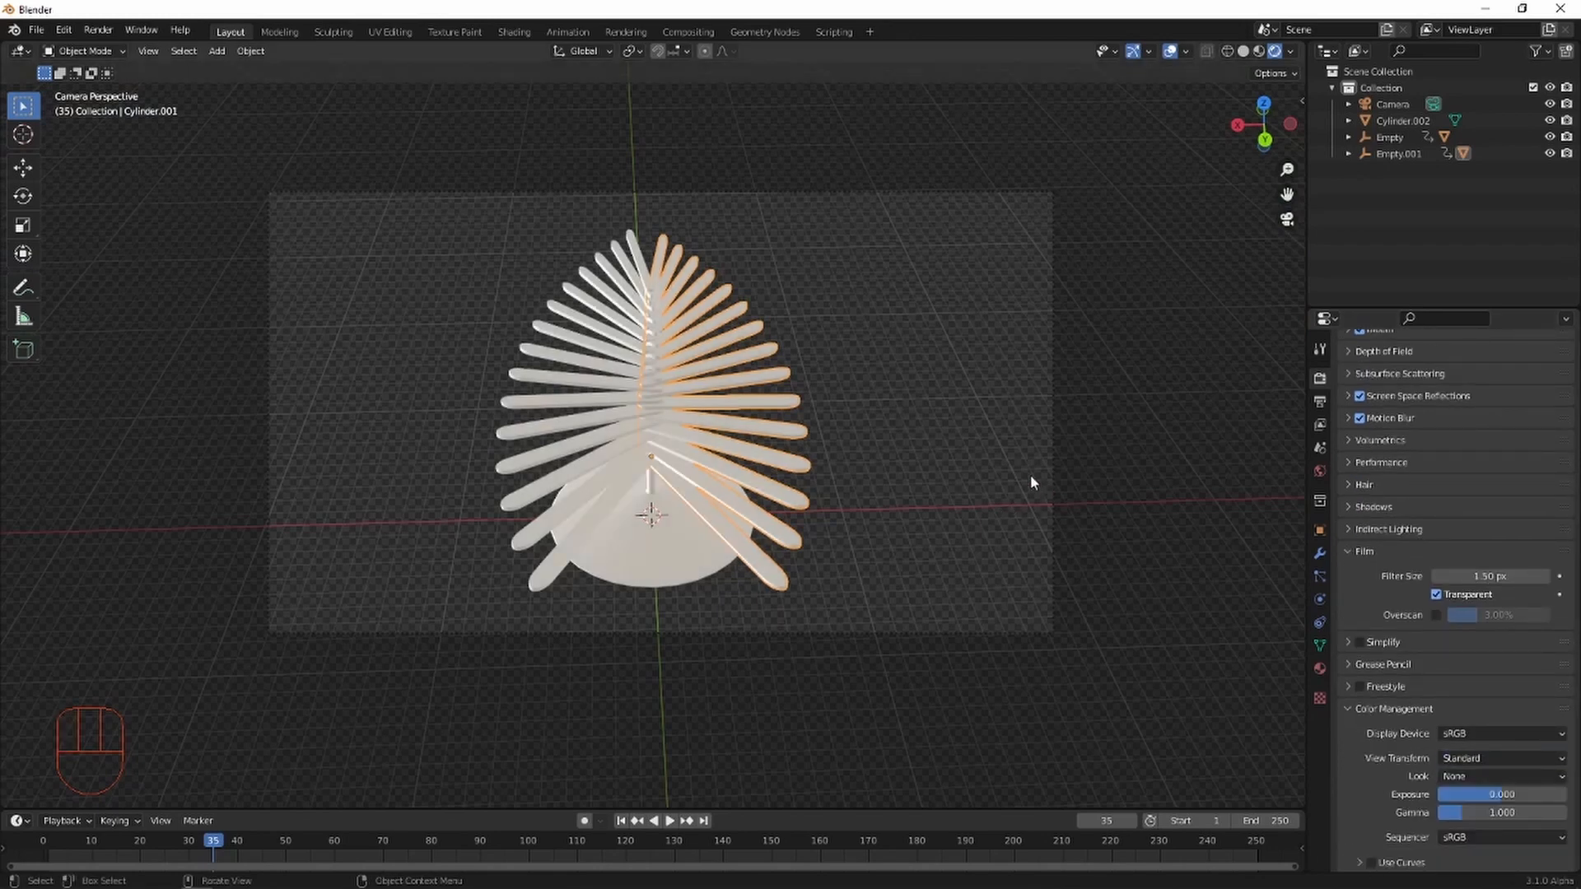
pyautogui.press('space')
pyautogui.press('space')
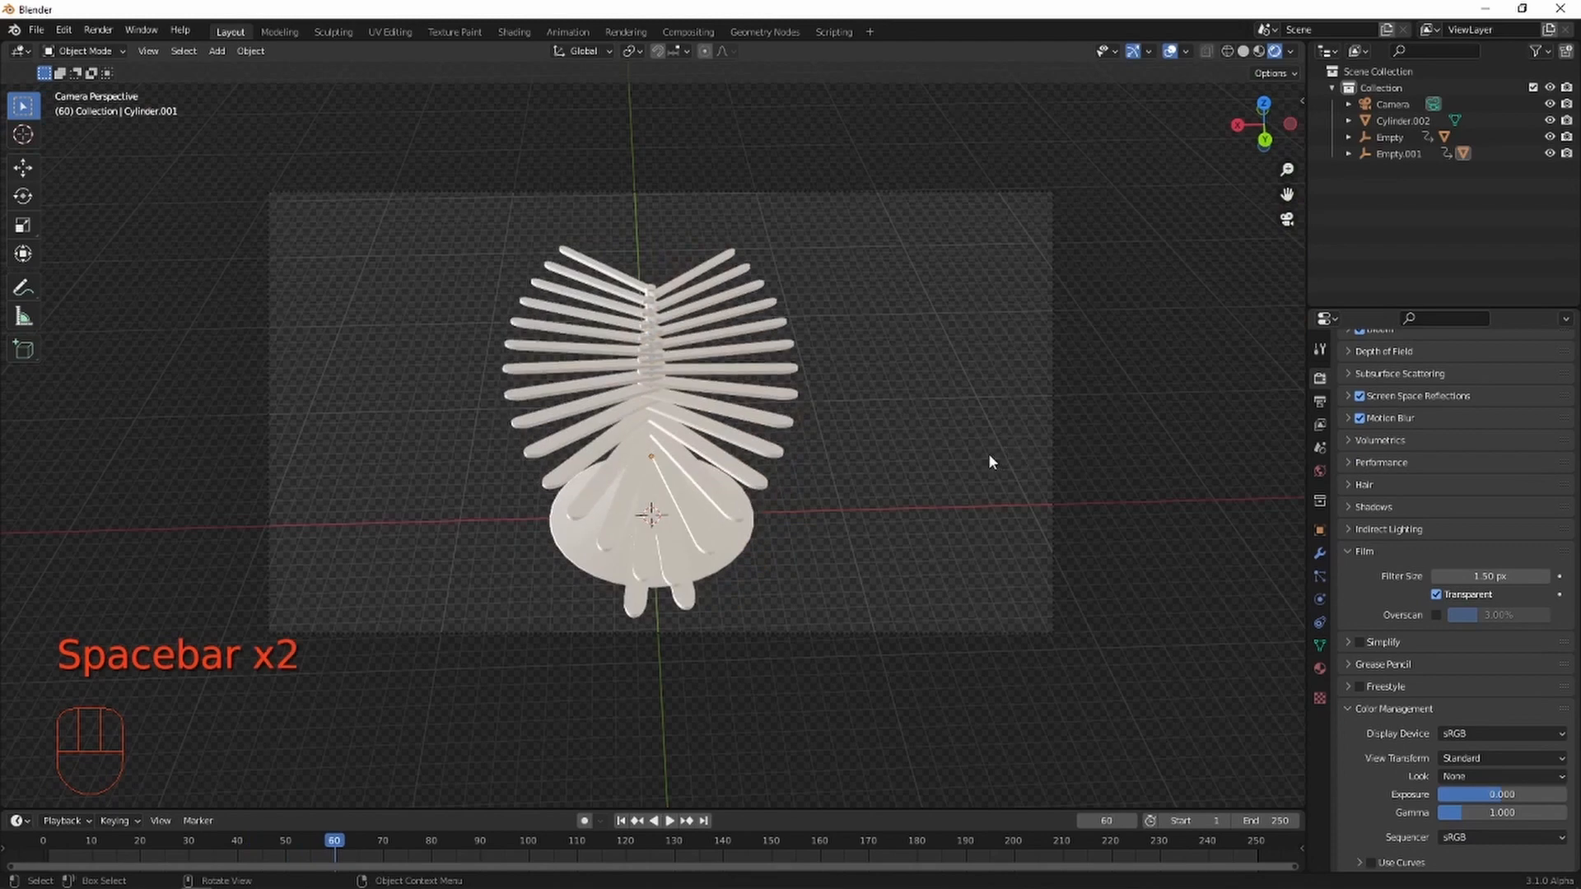
# Add a new material to the trunk and base object and make its base color bright red.
pyautogui.click(720, 573)
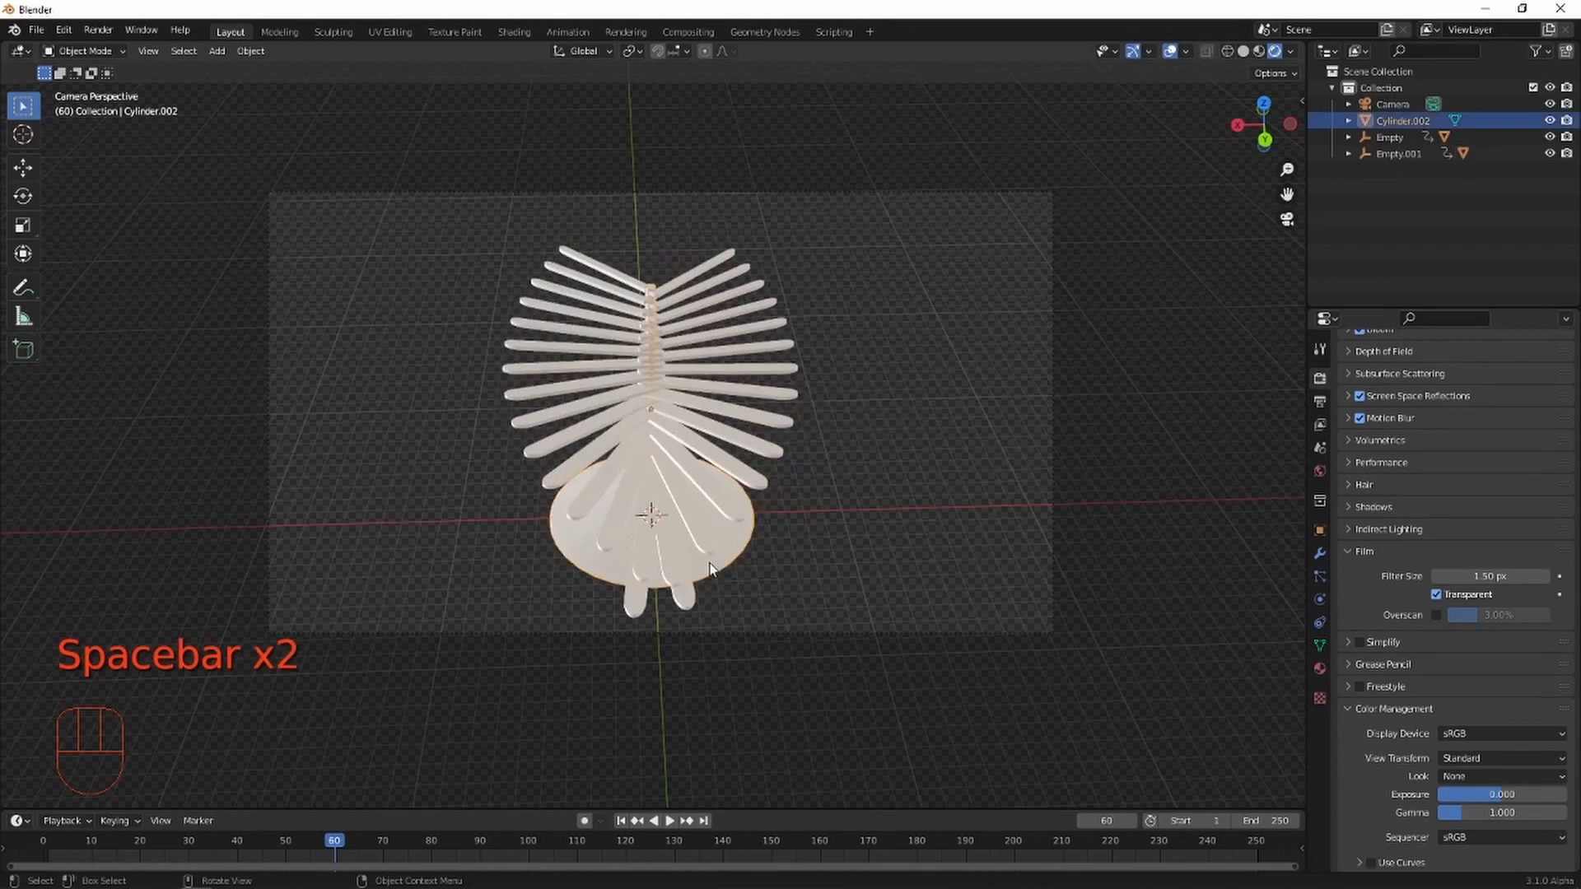
pyautogui.click(1318, 668)
pyautogui.click(1535, 447)
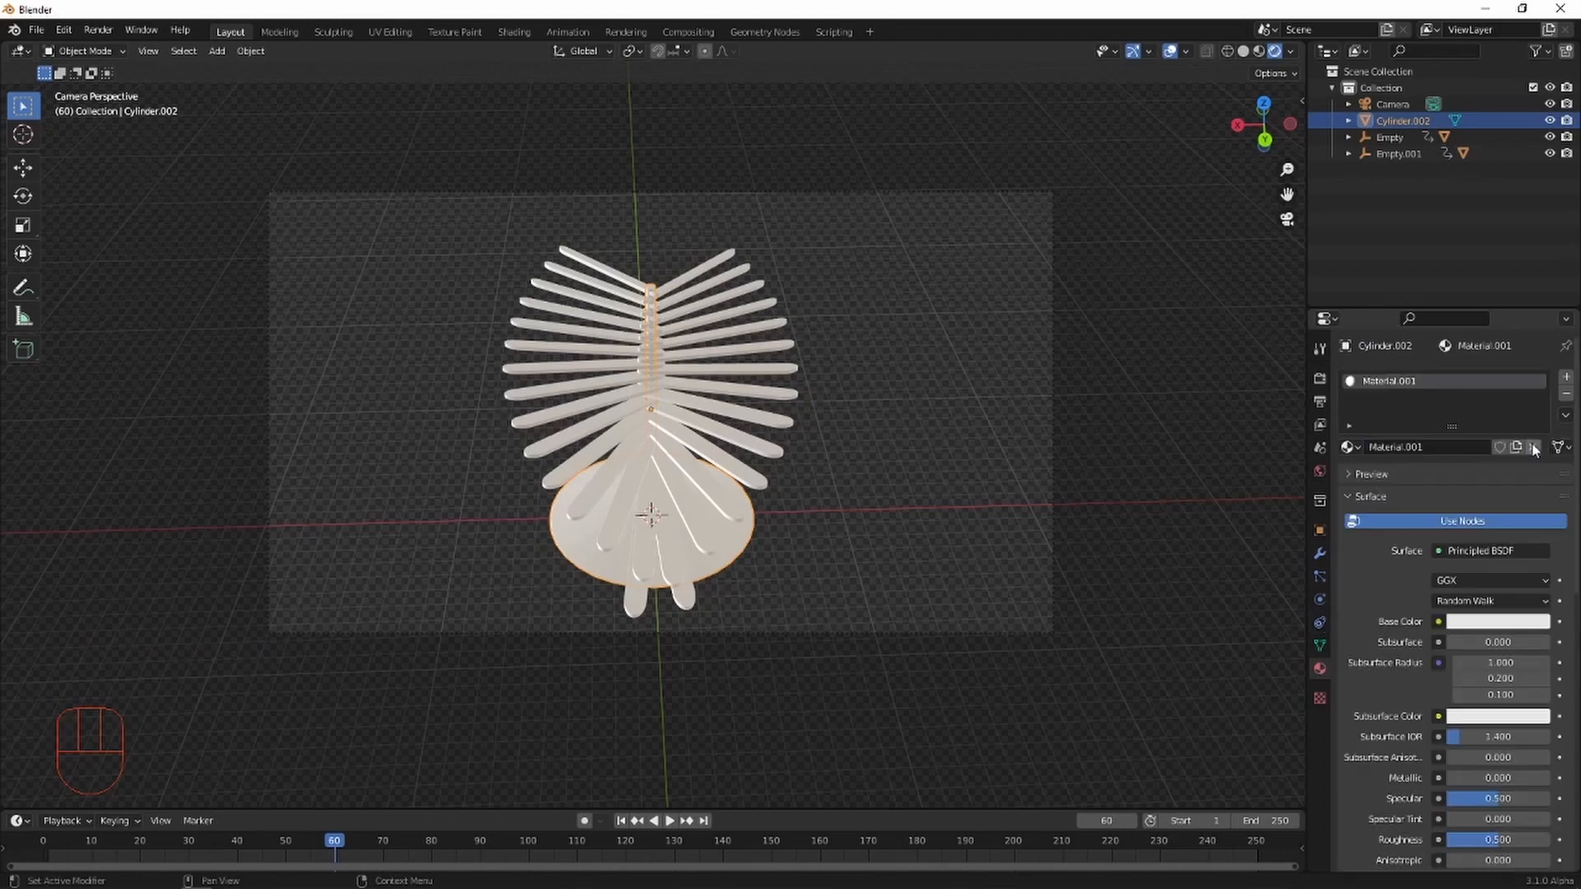
pyautogui.click(1460, 623)
pyautogui.moveTo(1466, 453); pyautogui.dragTo(1462, 506)
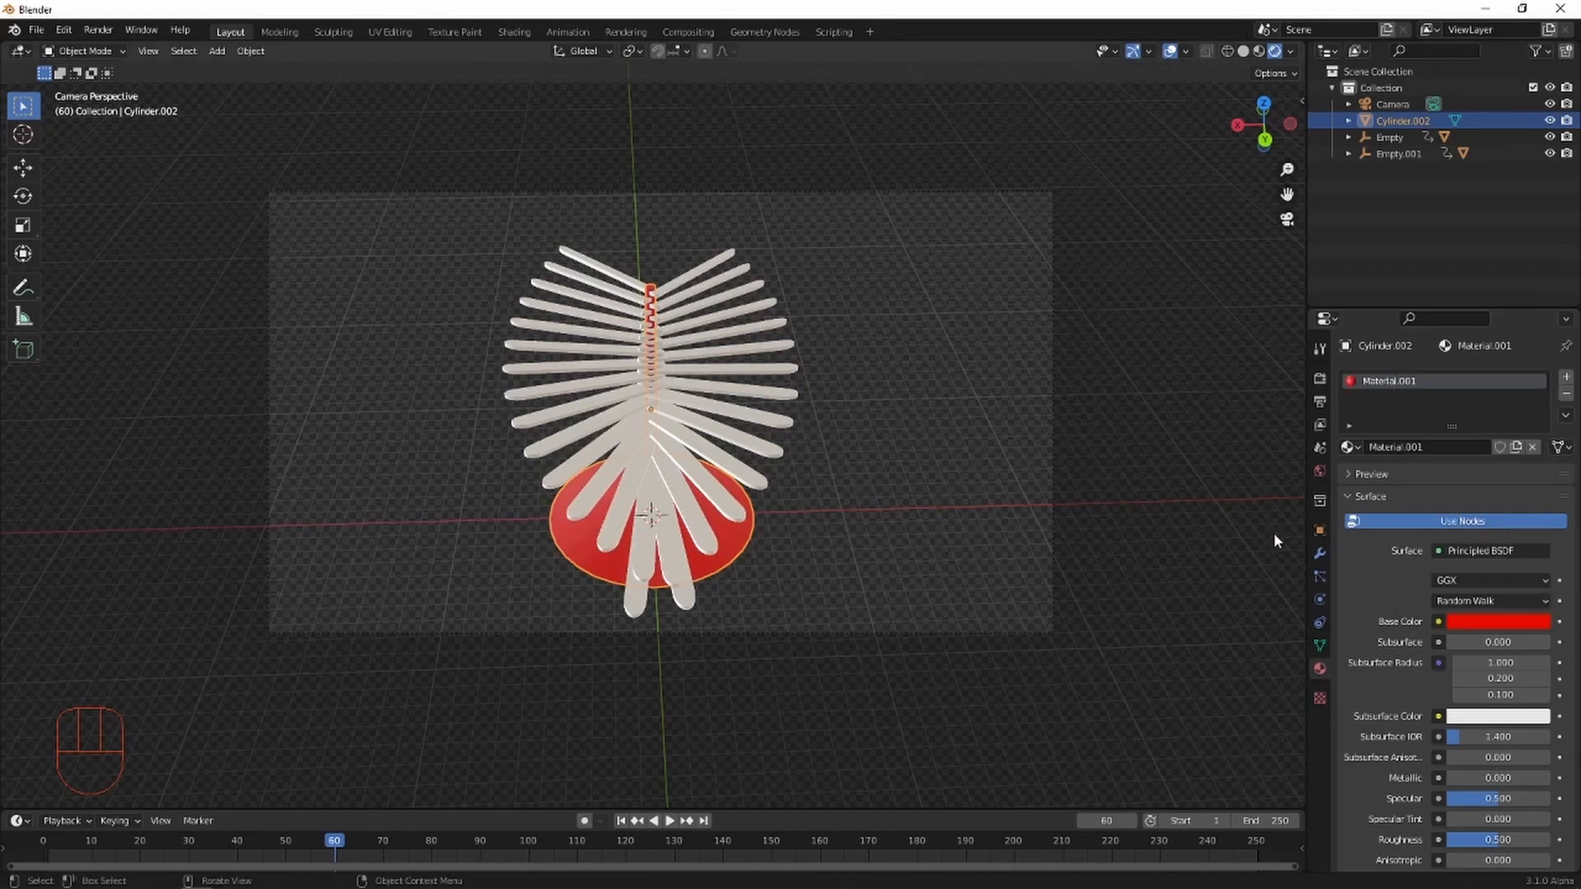
# Set the red trunk material's Metallic to 0.969 and Roughness to 0.122, and deselect the object.
pyautogui.scroll(-4, 1460, 618)
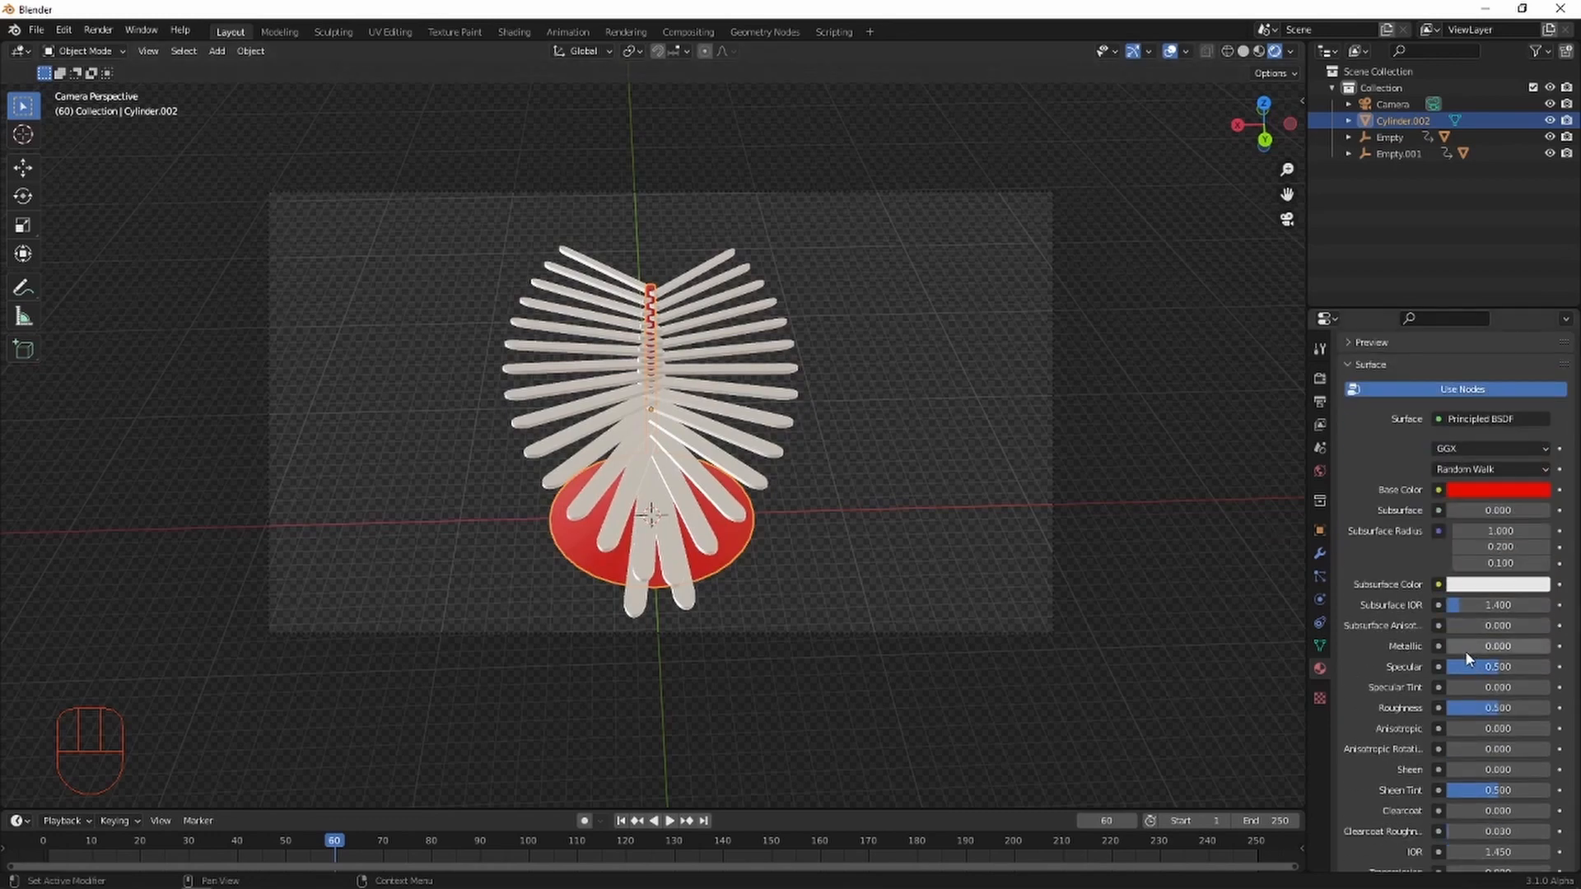
pyautogui.moveTo(1490, 646); pyautogui.dragTo(1538, 646)
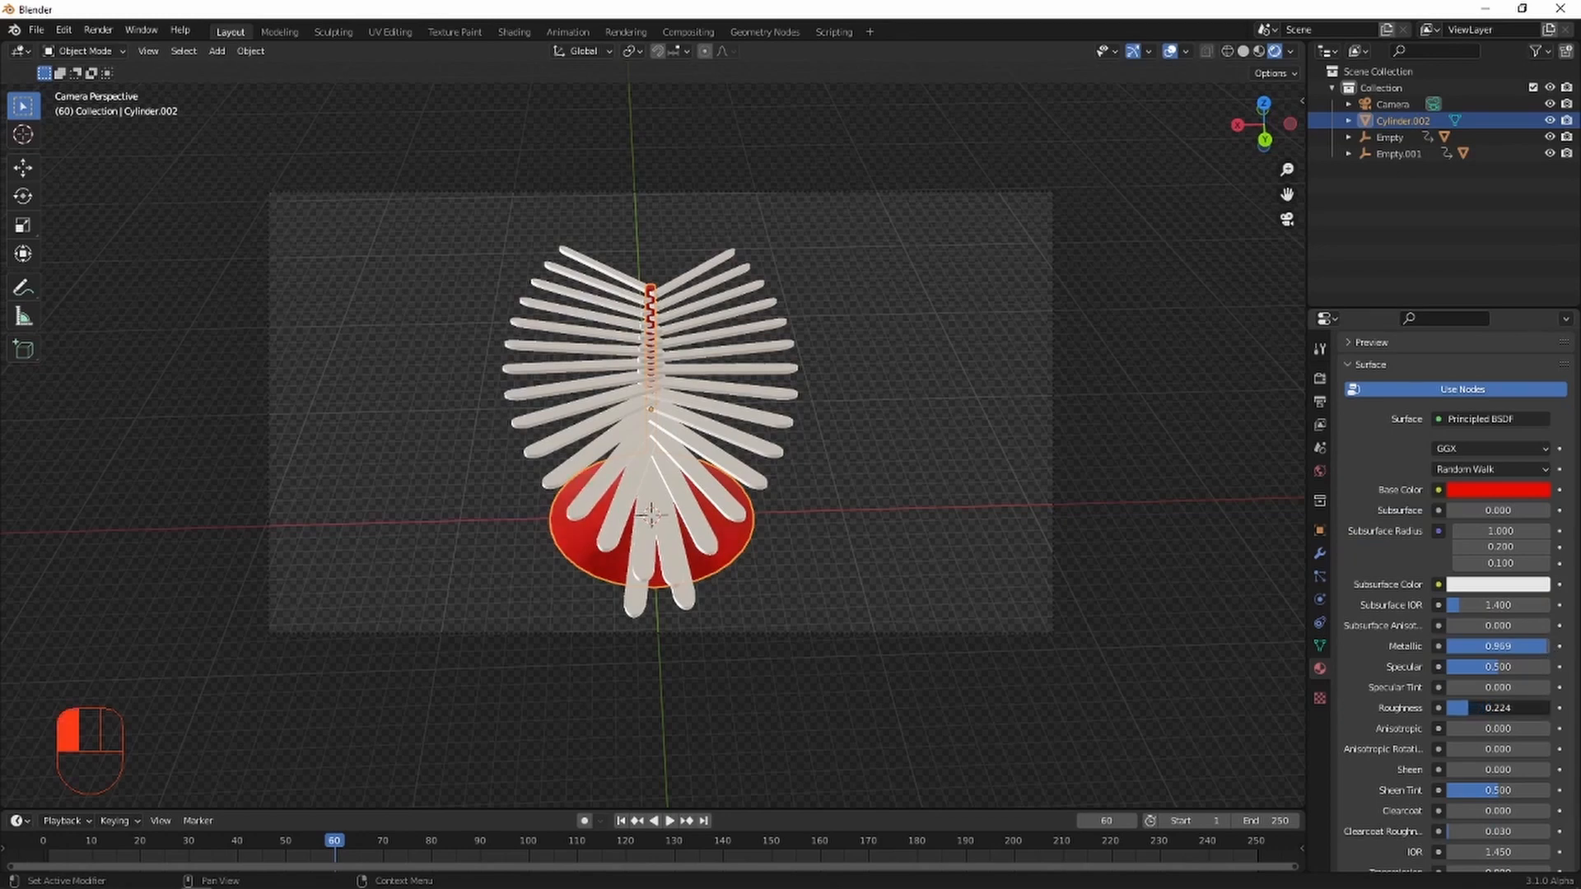
pyautogui.moveTo(1499, 708); pyautogui.dragTo(1494, 708)
pyautogui.click(1172, 519)
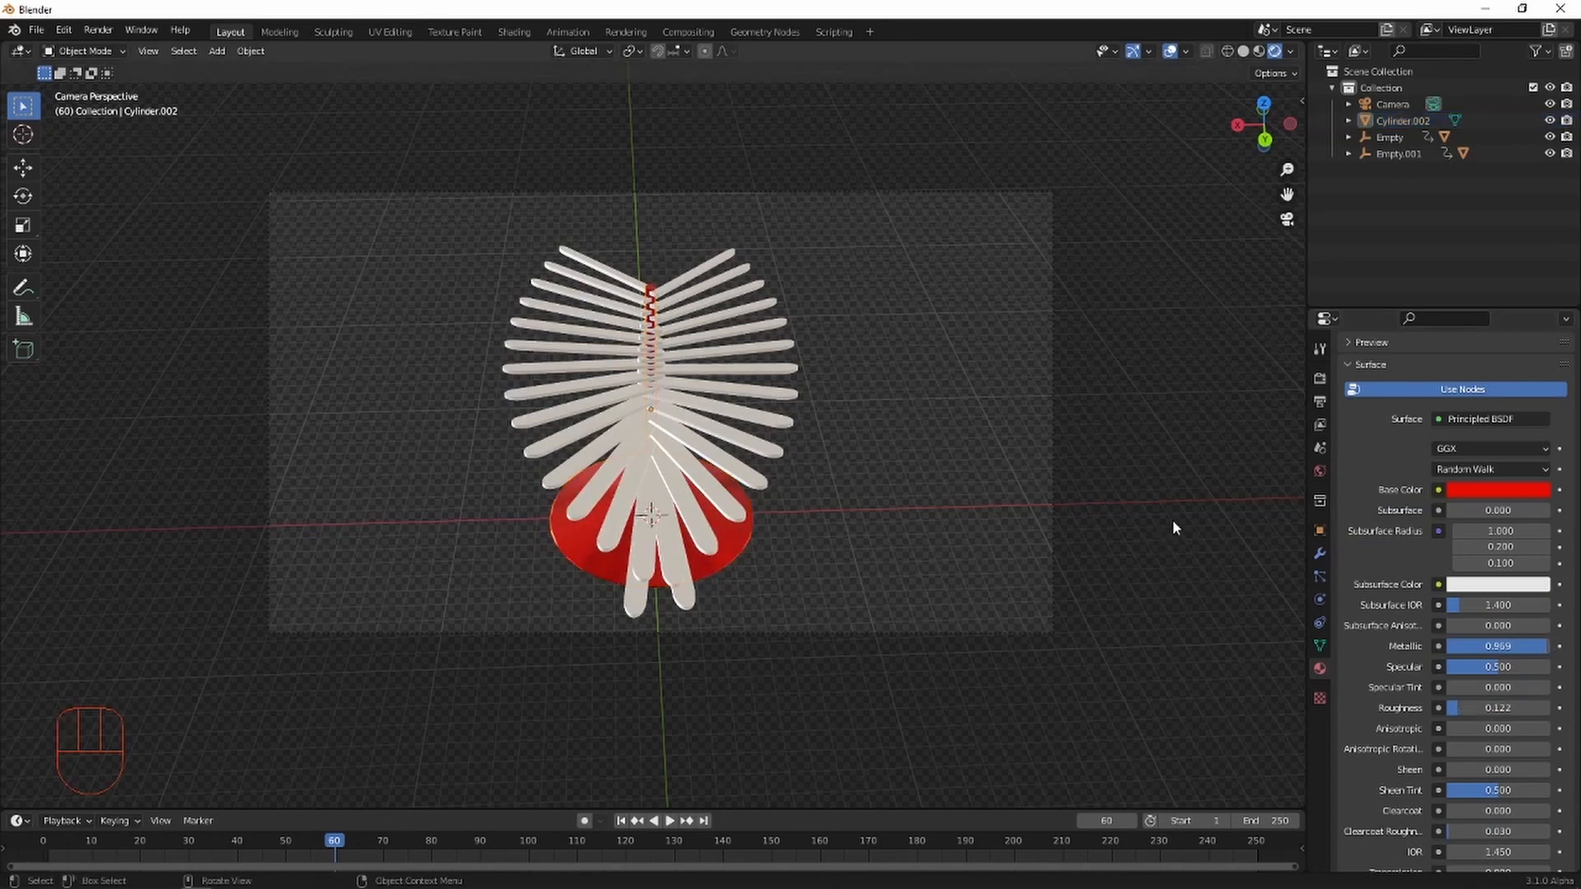
# Add a new material to the first bar fan and make its base color bright cyan-blue.
pyautogui.click(752, 347)
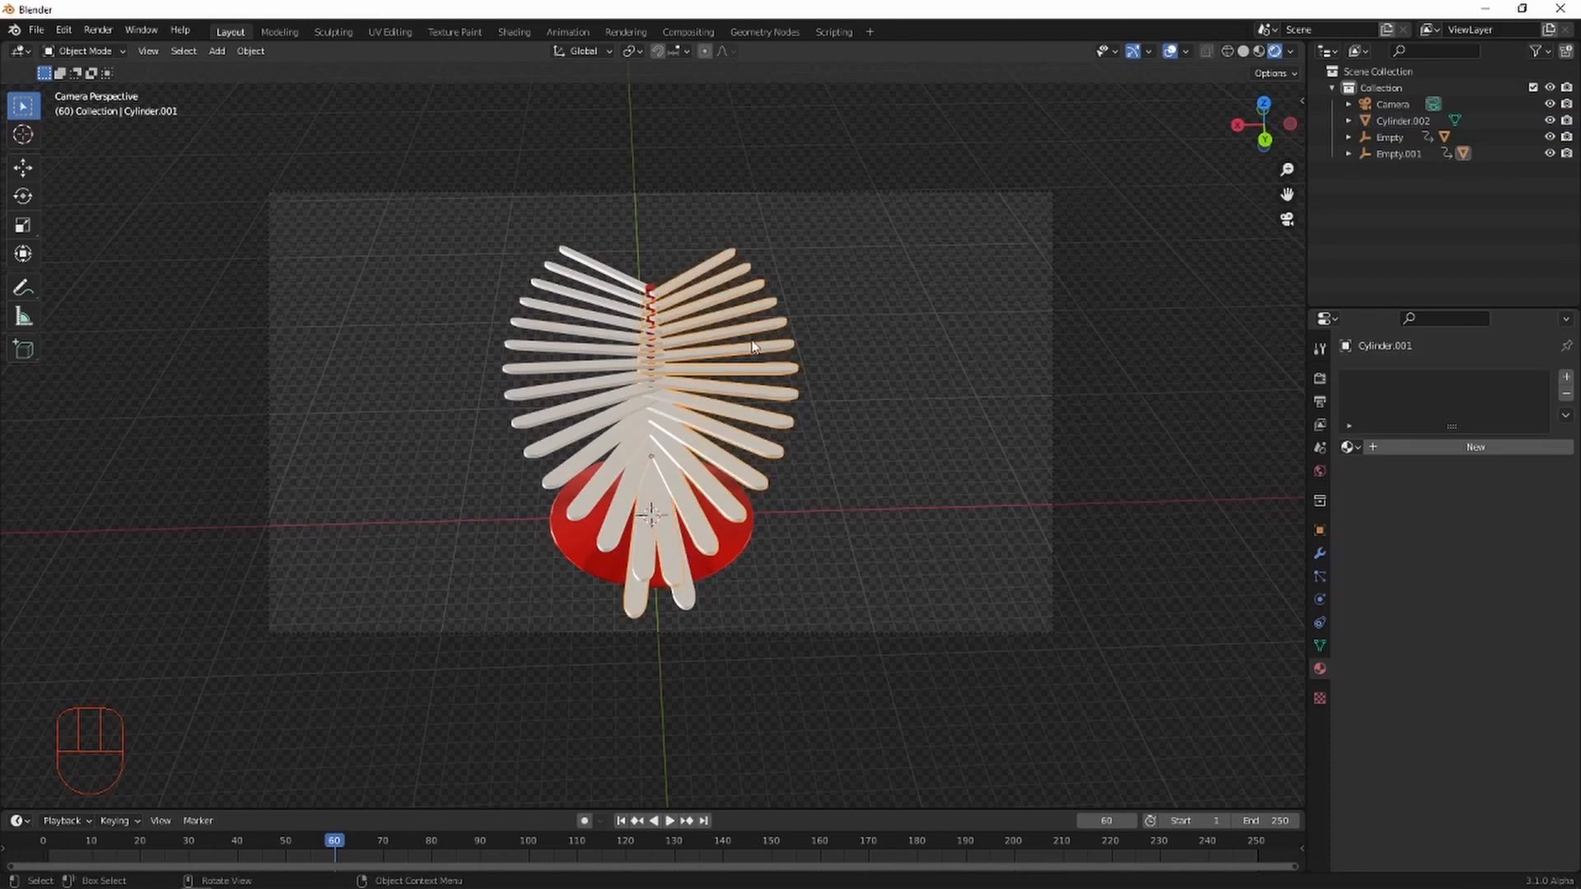
pyautogui.click(1538, 445)
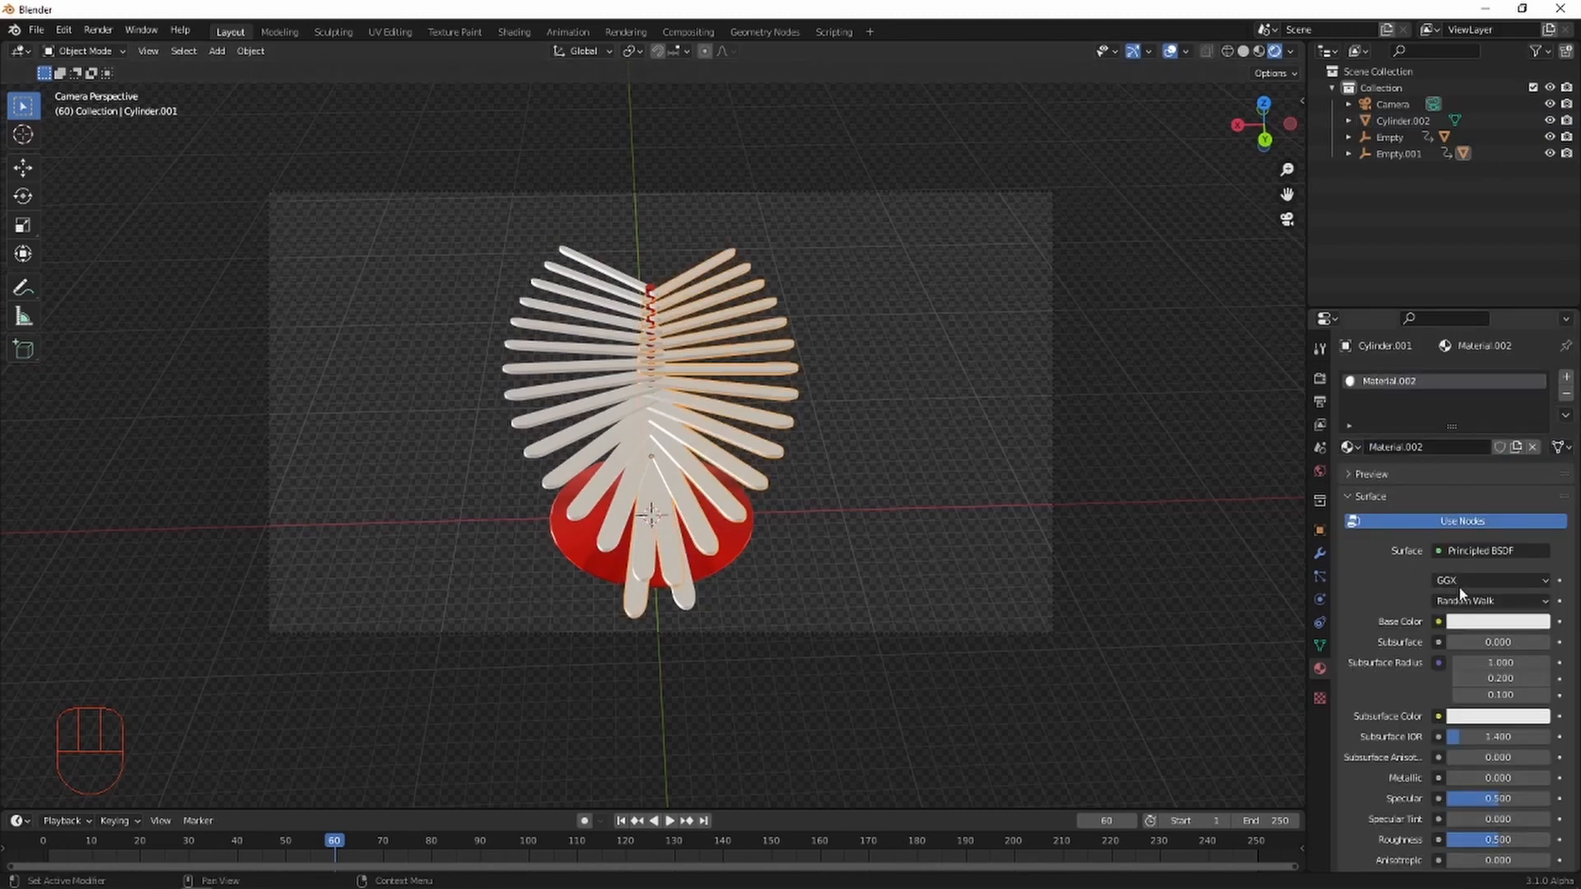
pyautogui.click(1471, 625)
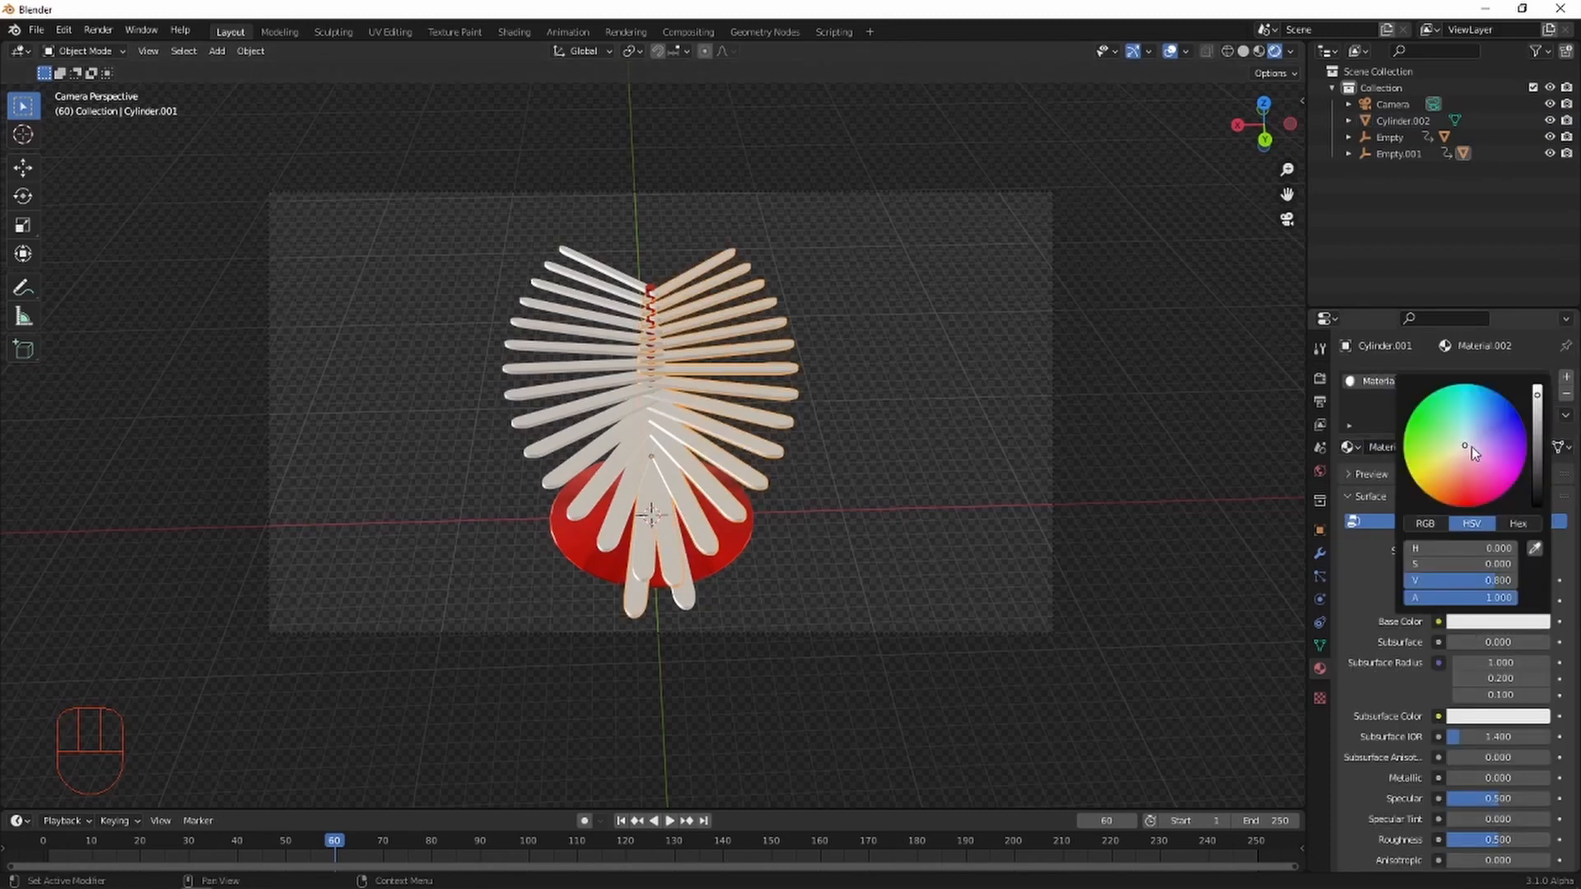
pyautogui.moveTo(1470, 446); pyautogui.dragTo(1471, 384)
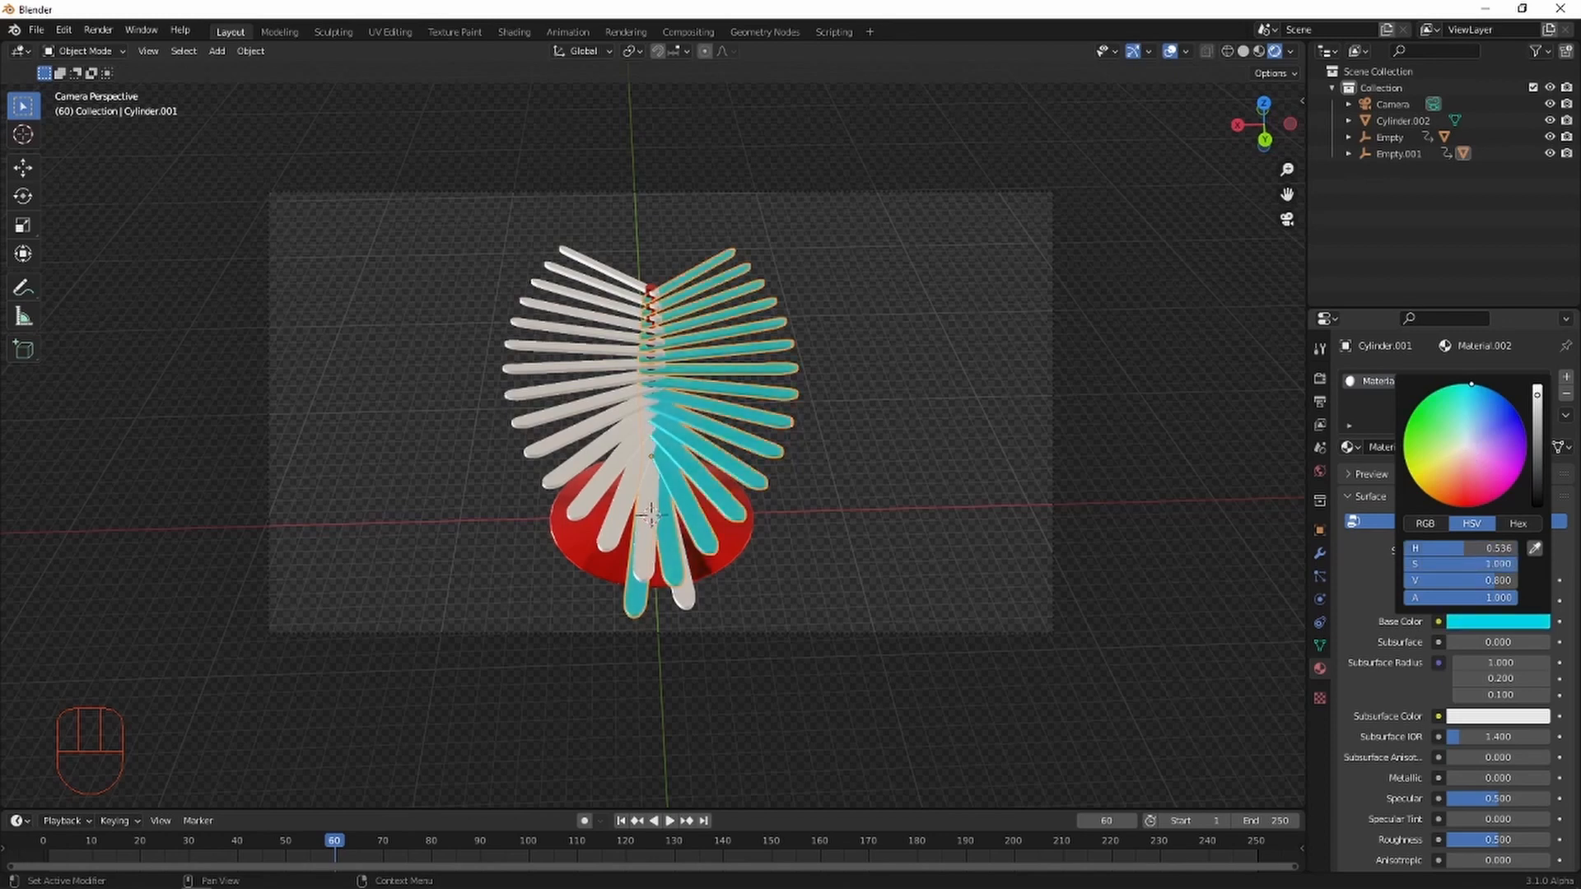
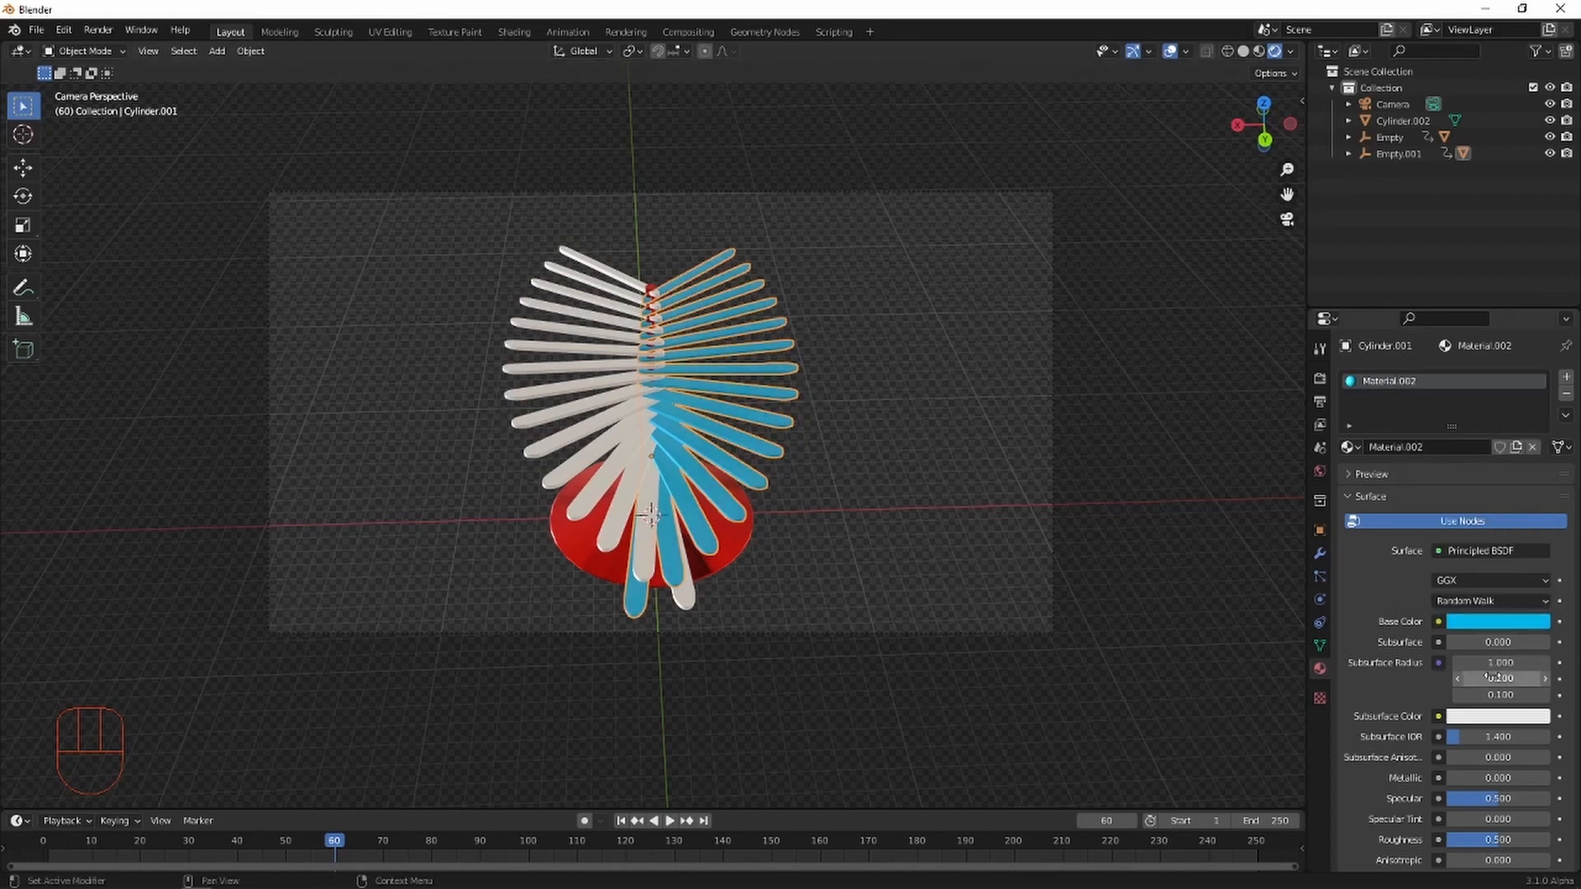
# Set the blue fan material's Metallic to 0.961 and Roughness to 0.091.
pyautogui.scroll(-3, 1487, 677)
pyautogui.moveTo(1454, 683); pyautogui.dragTo(1547, 684)
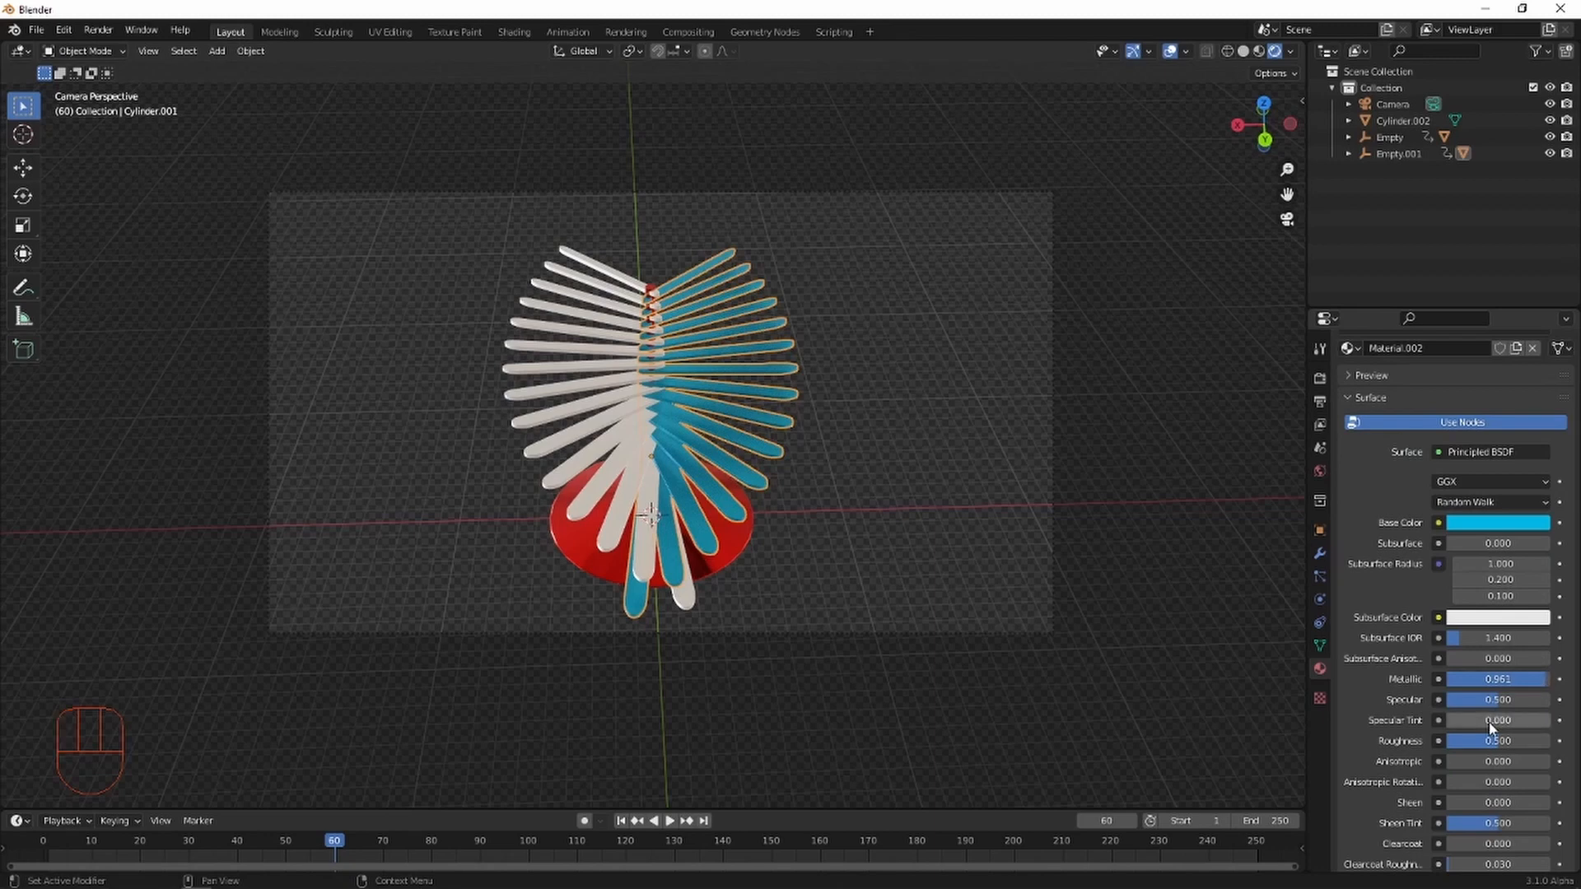
pyautogui.moveTo(1500, 746); pyautogui.dragTo(1470, 746)
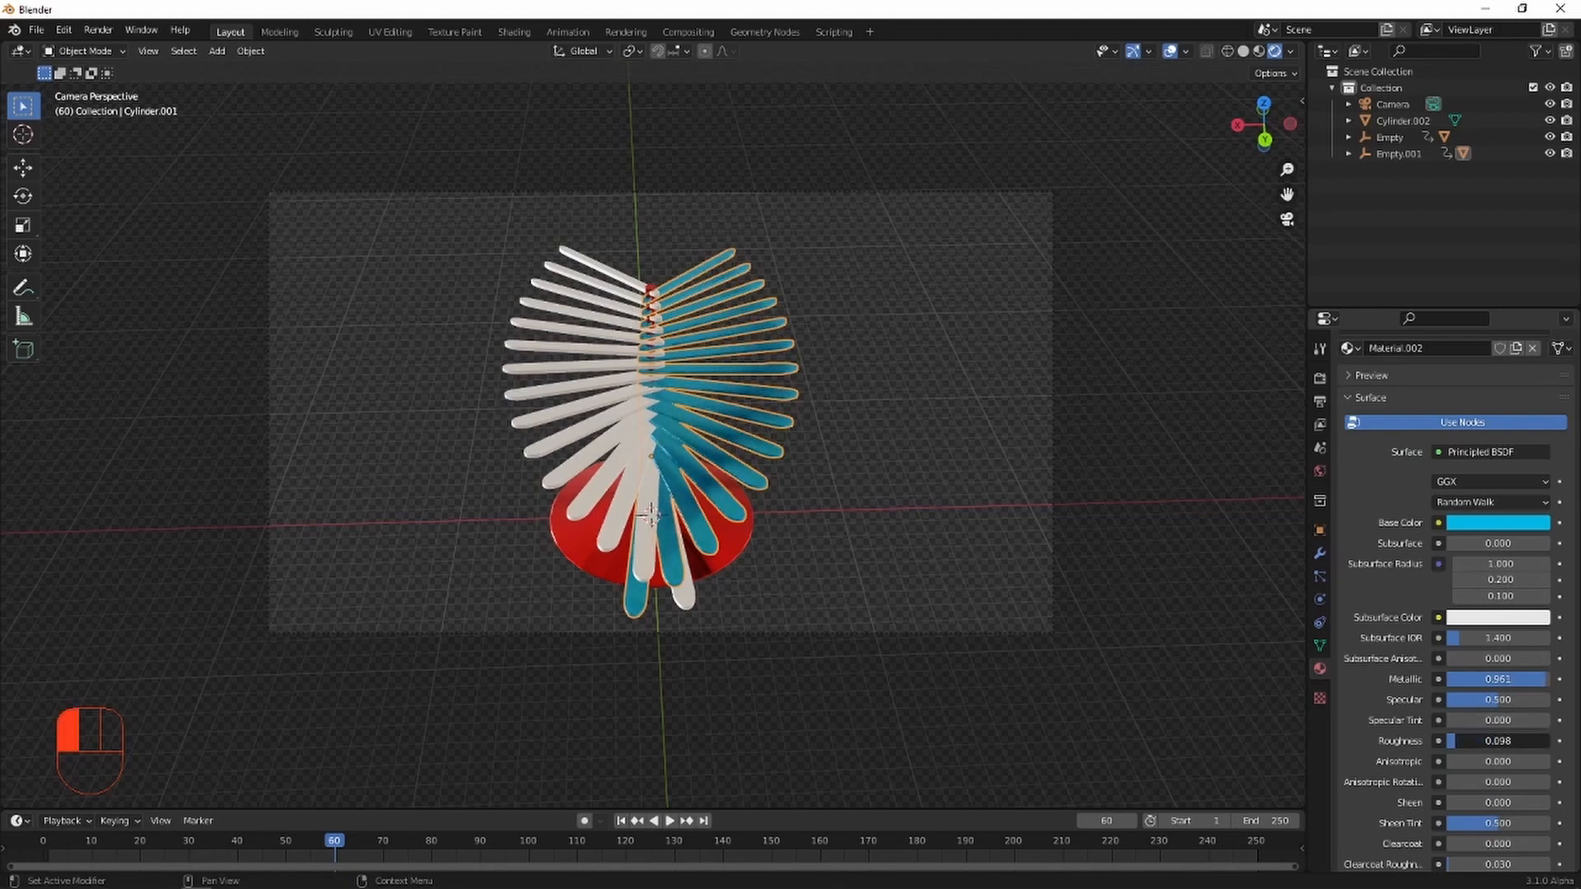
# Assign the existing blue Material.002 to the other, still white bar fan.
pyautogui.click(539, 368)
pyautogui.click(1375, 448)
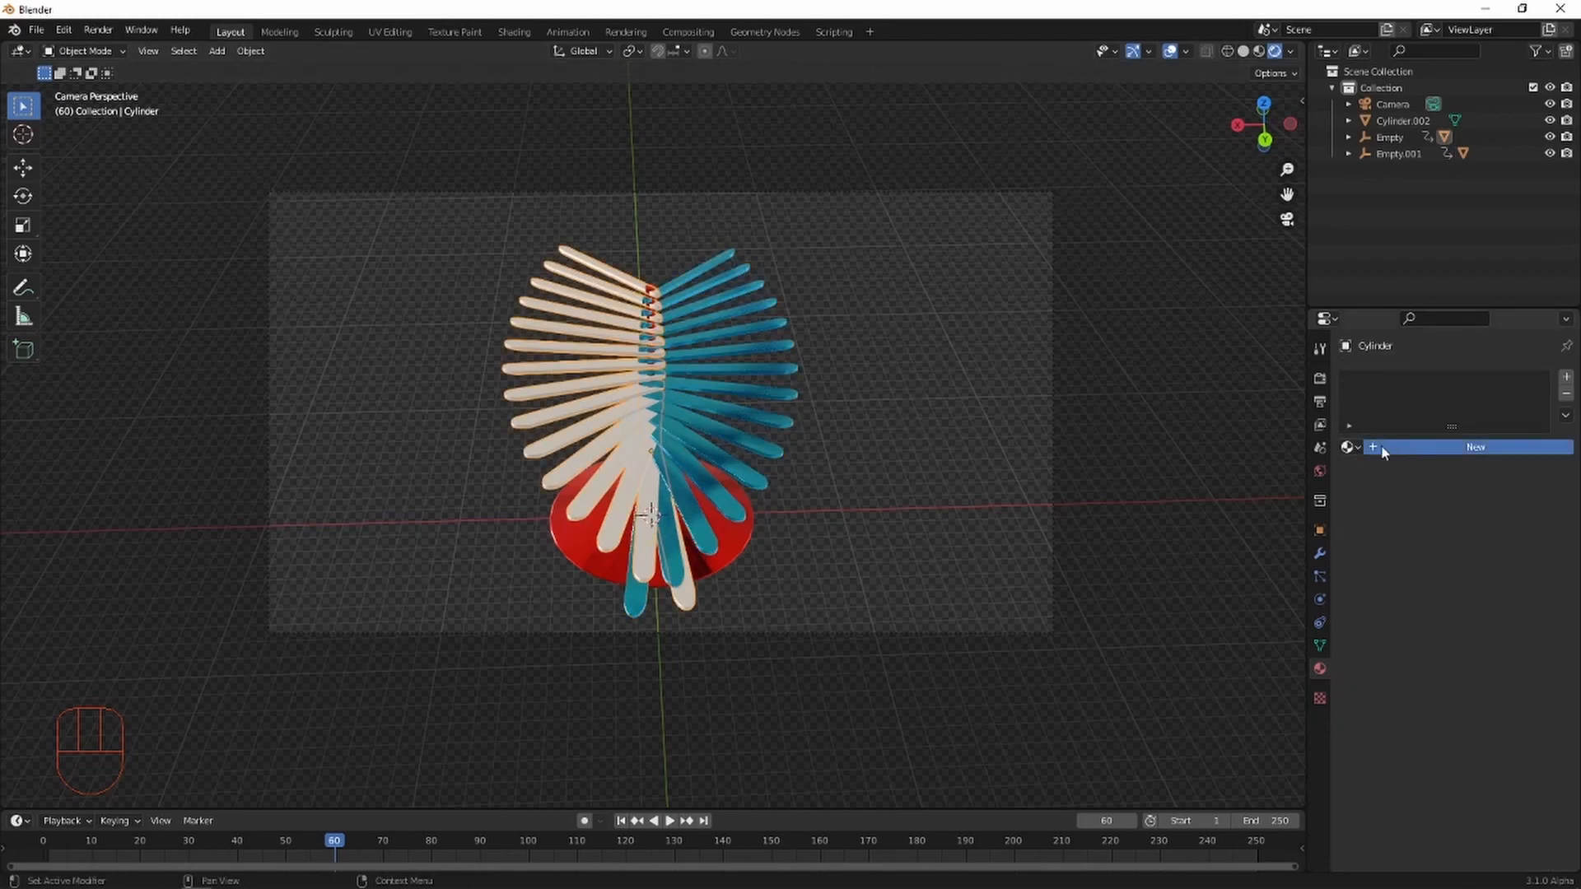
pyautogui.click(1350, 447)
pyautogui.click(1394, 503)
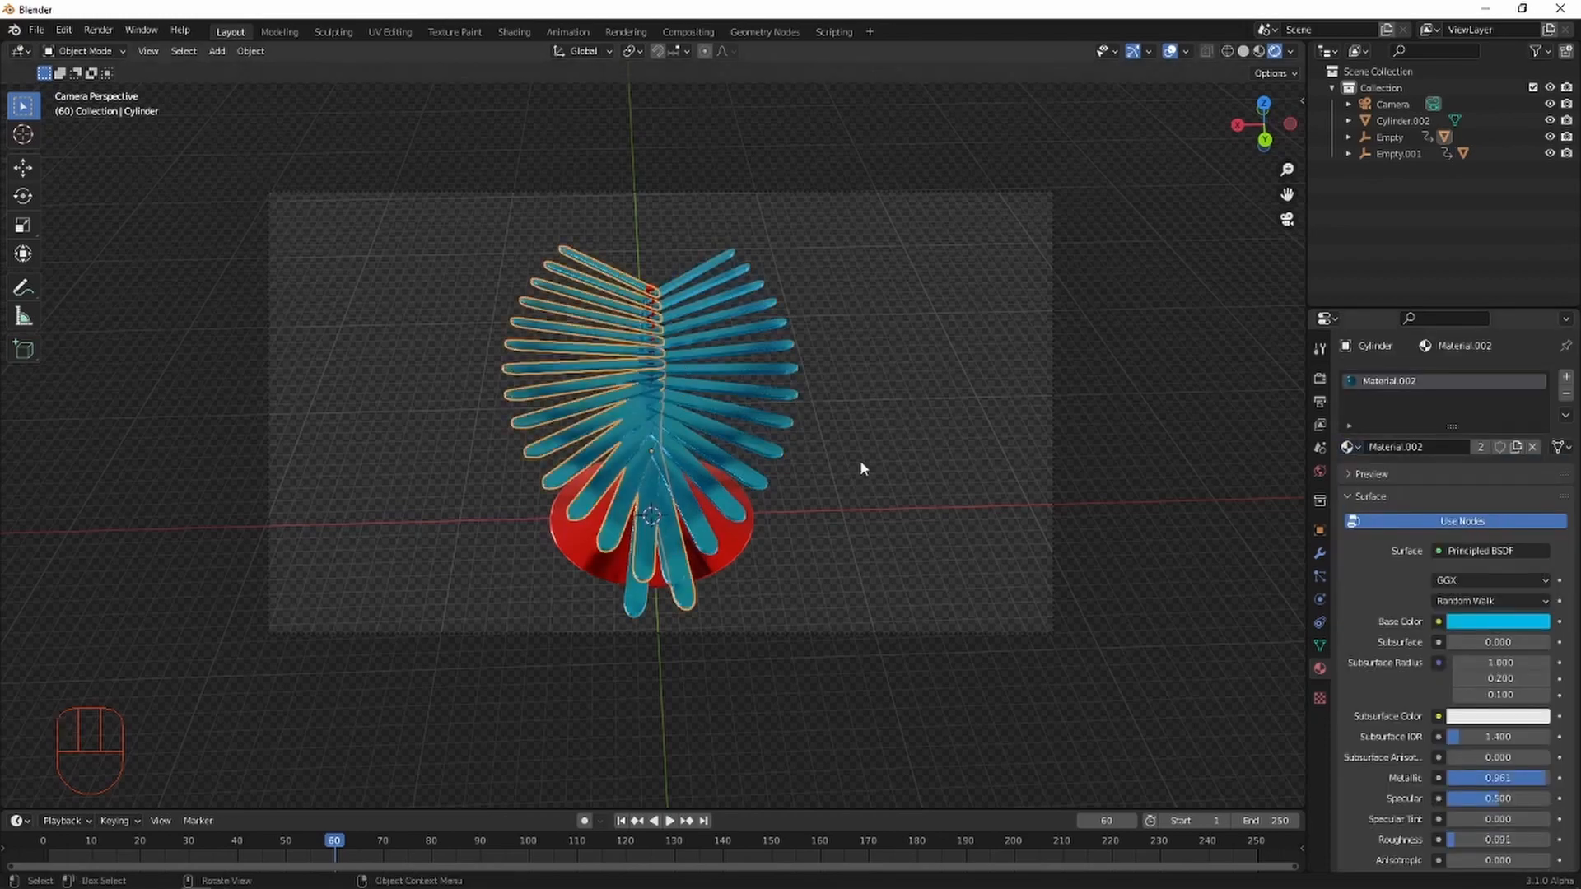
# Play the animation and check the new materials from the camera view.
pyautogui.scroll(1, 873, 453)
pyautogui.click(961, 446)
pyautogui.press('space')
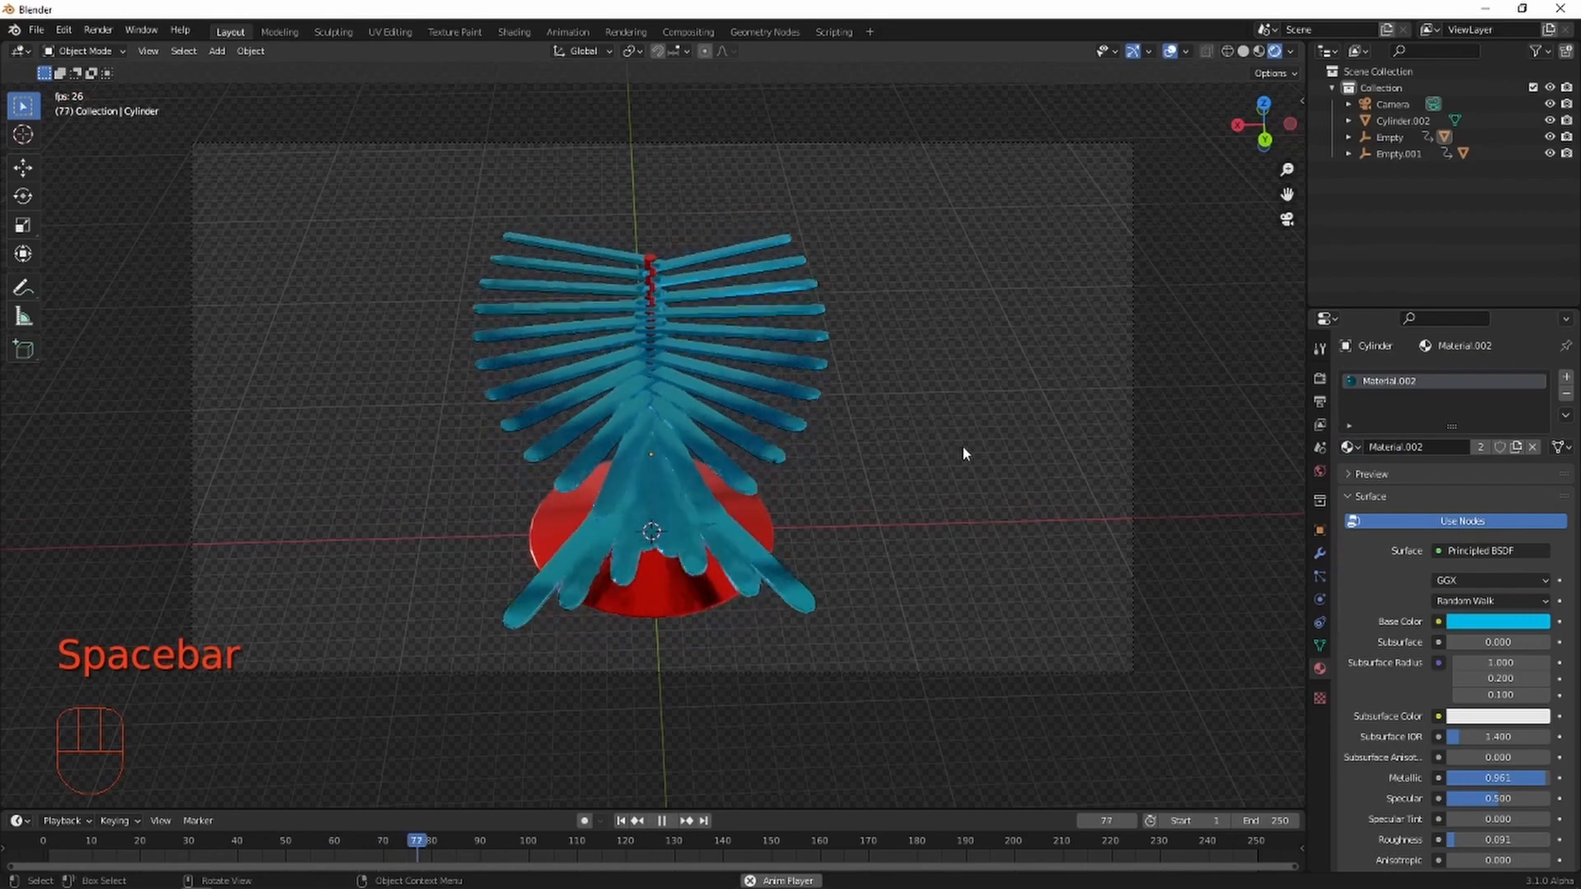
pyautogui.moveTo(966, 451)
pyautogui.mouseDown(button='middle')
pyautogui.moveTo(966, 428)
pyautogui.moveTo(874, 419)
pyautogui.moveTo(789, 434)
pyautogui.moveTo(970, 431)
pyautogui.mouseUp(button='middle')
pyautogui.press('KP_0')
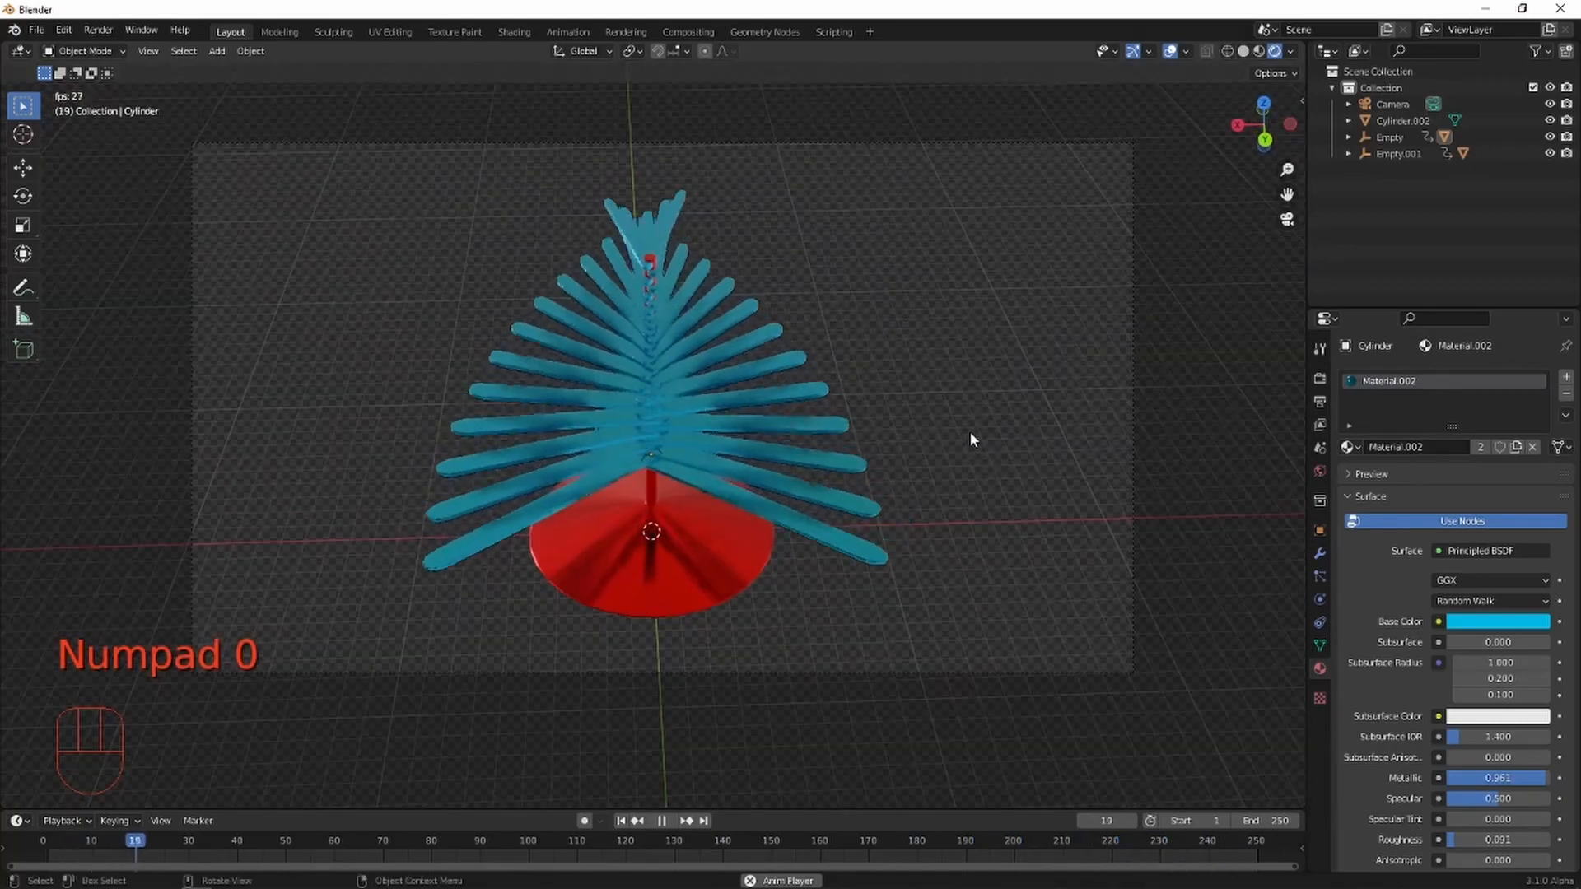
# Add an area light, raise it about 17 m along Z above the tree, and scale it up to cover the whole model.
pyautogui.hotkey('shift', 'a')
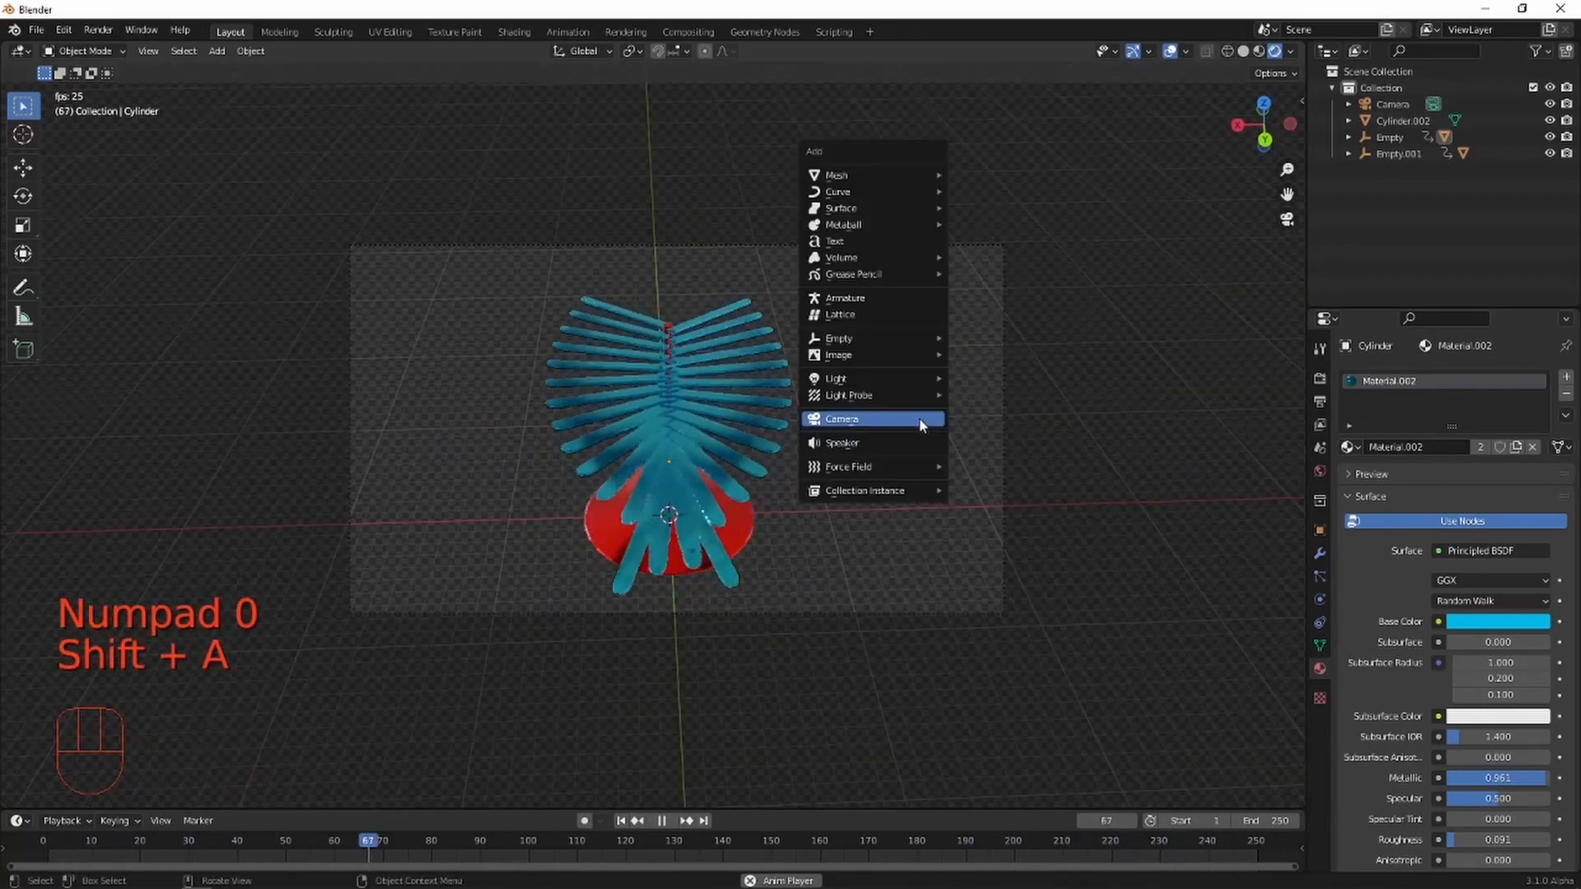
pyautogui.moveTo(887, 377)
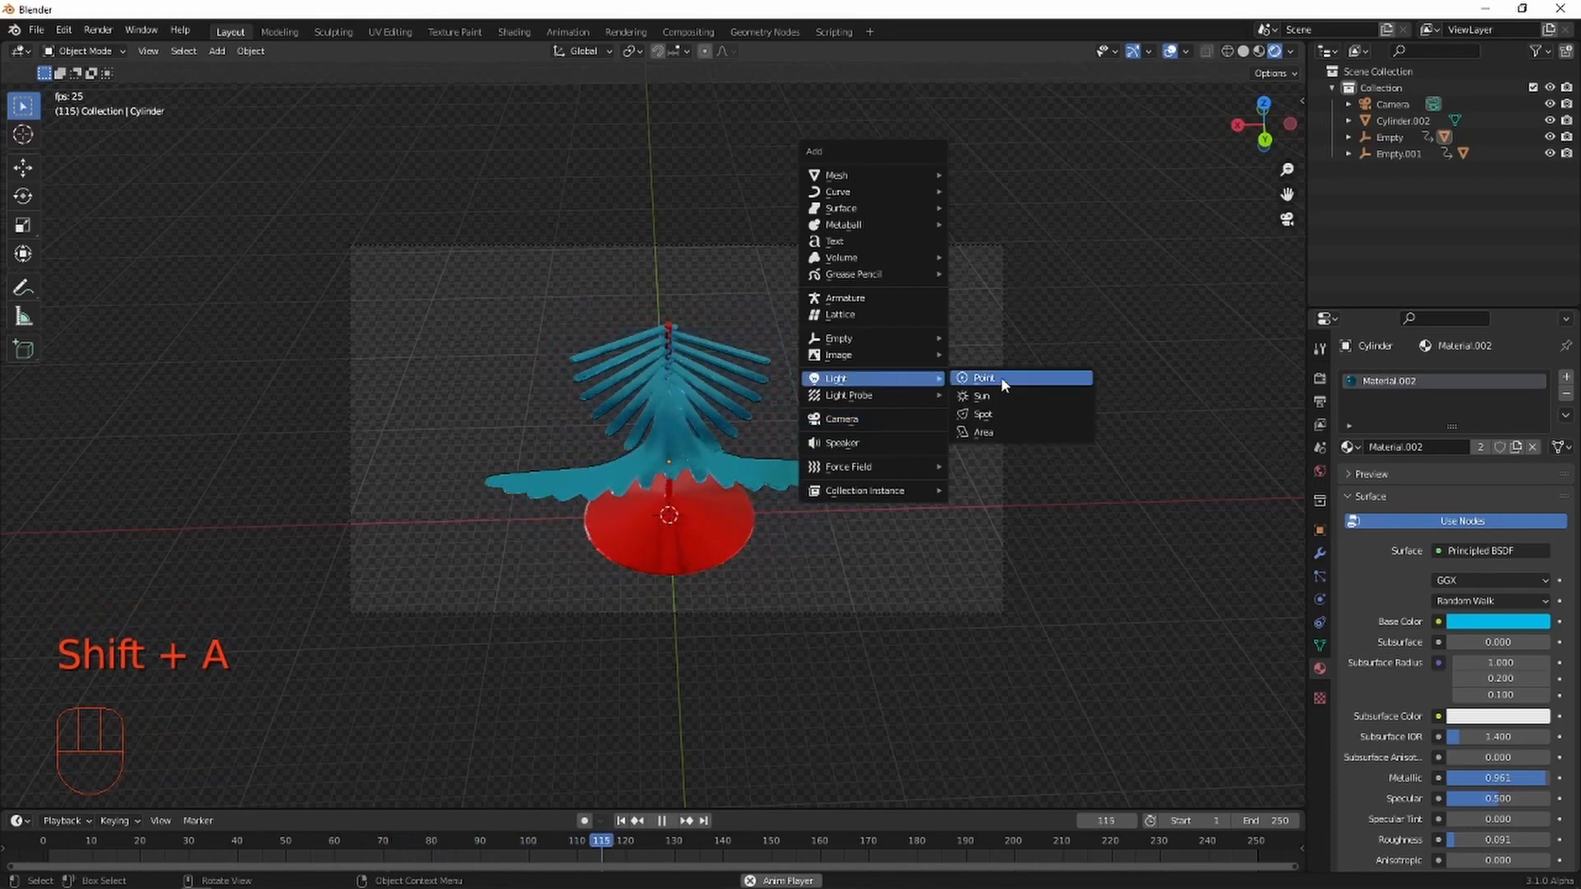
pyautogui.click(1008, 435)
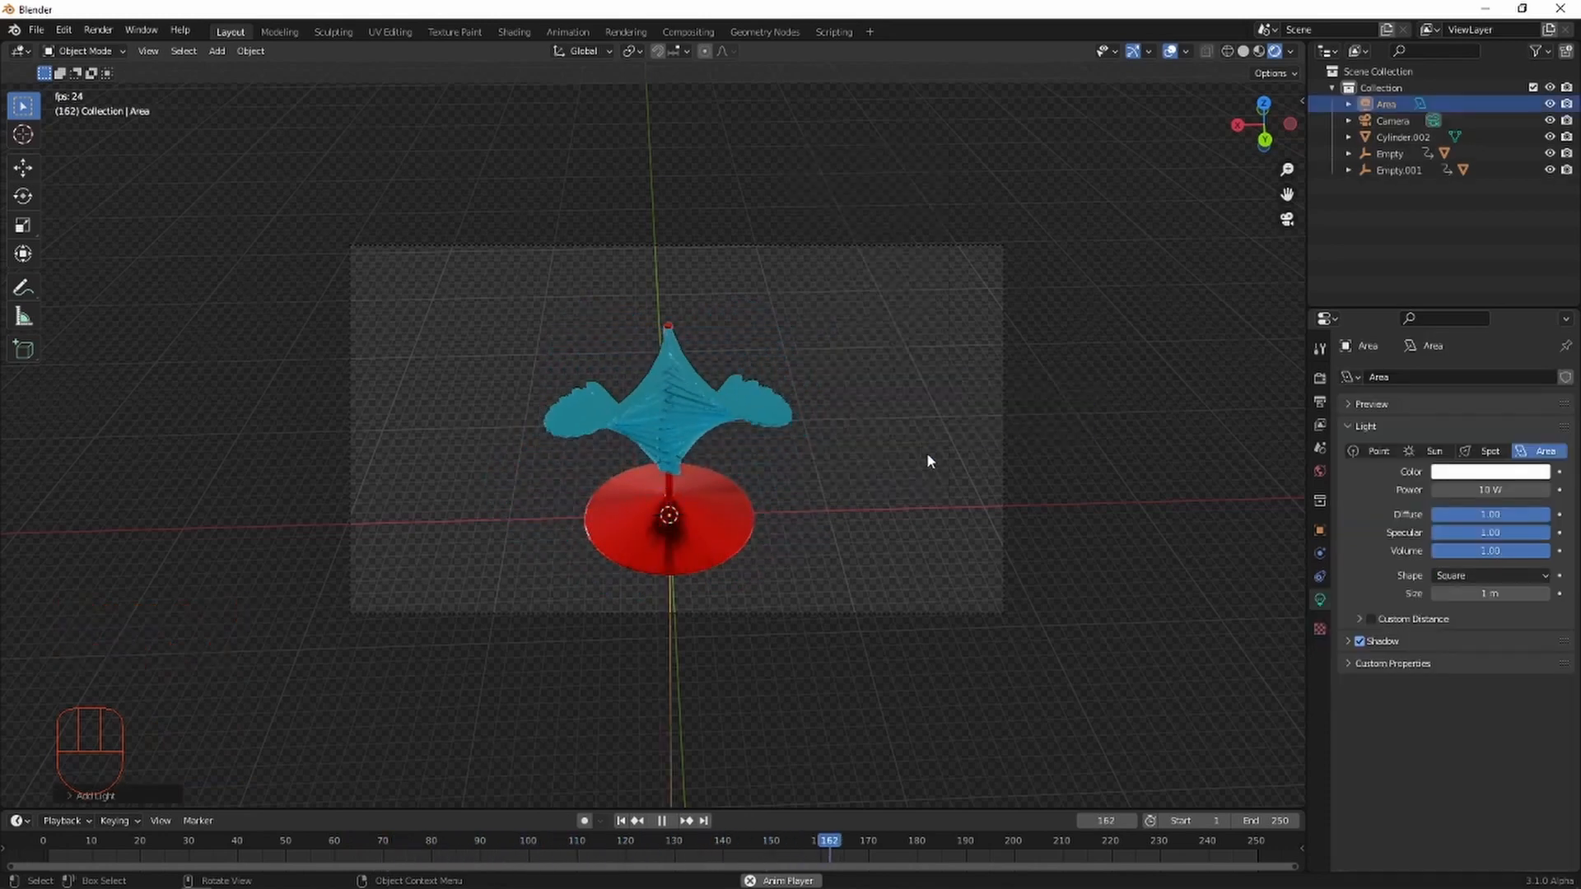
pyautogui.press('g')
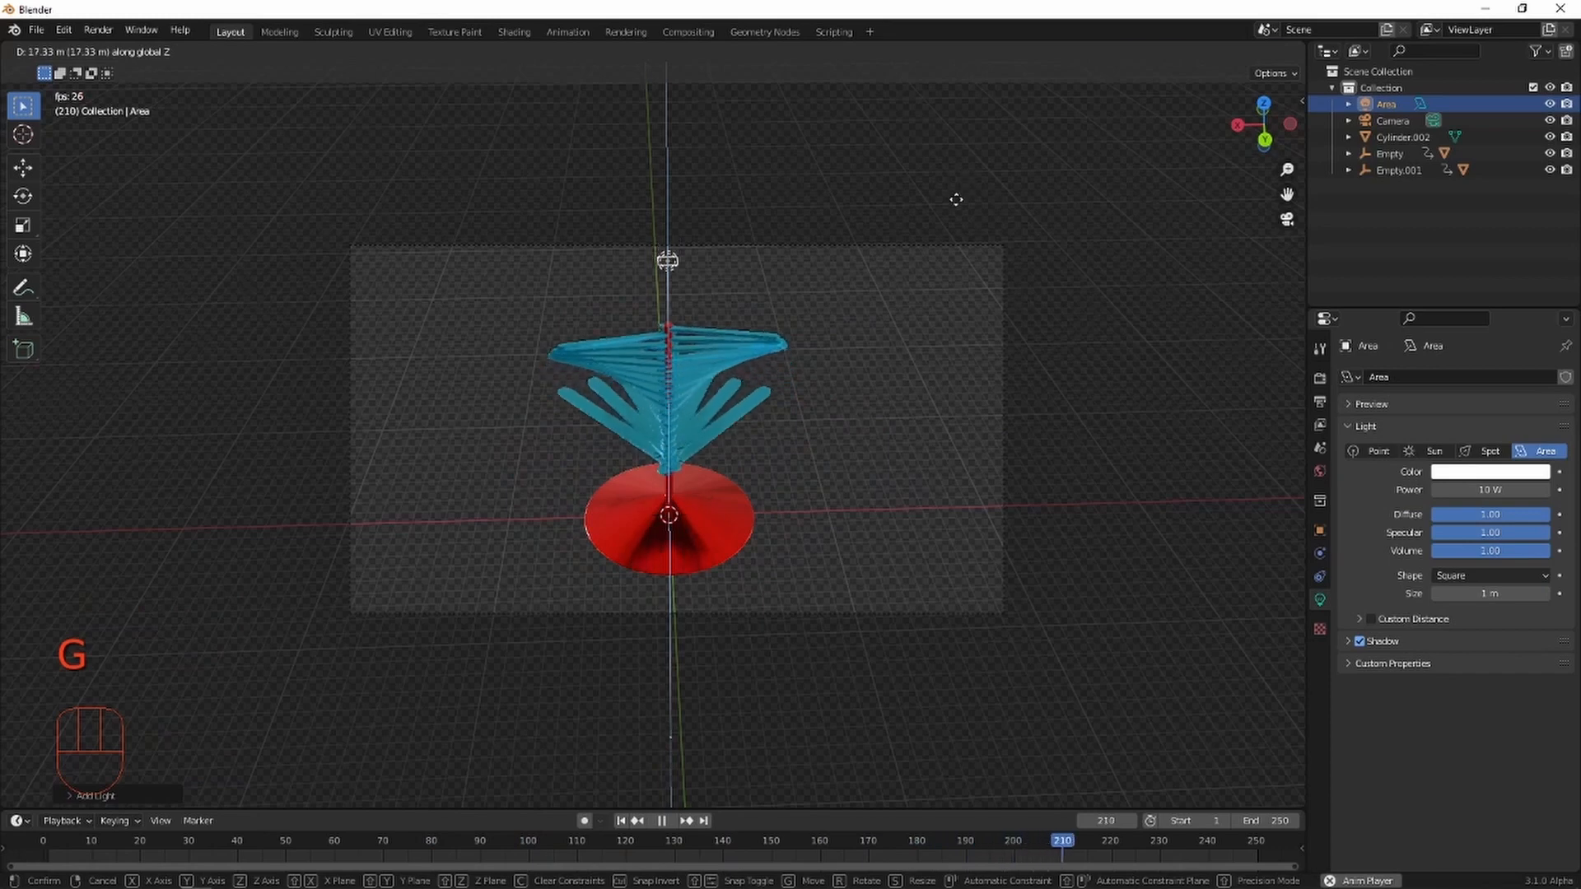
pyautogui.click(891, 463)
pyautogui.press('s')
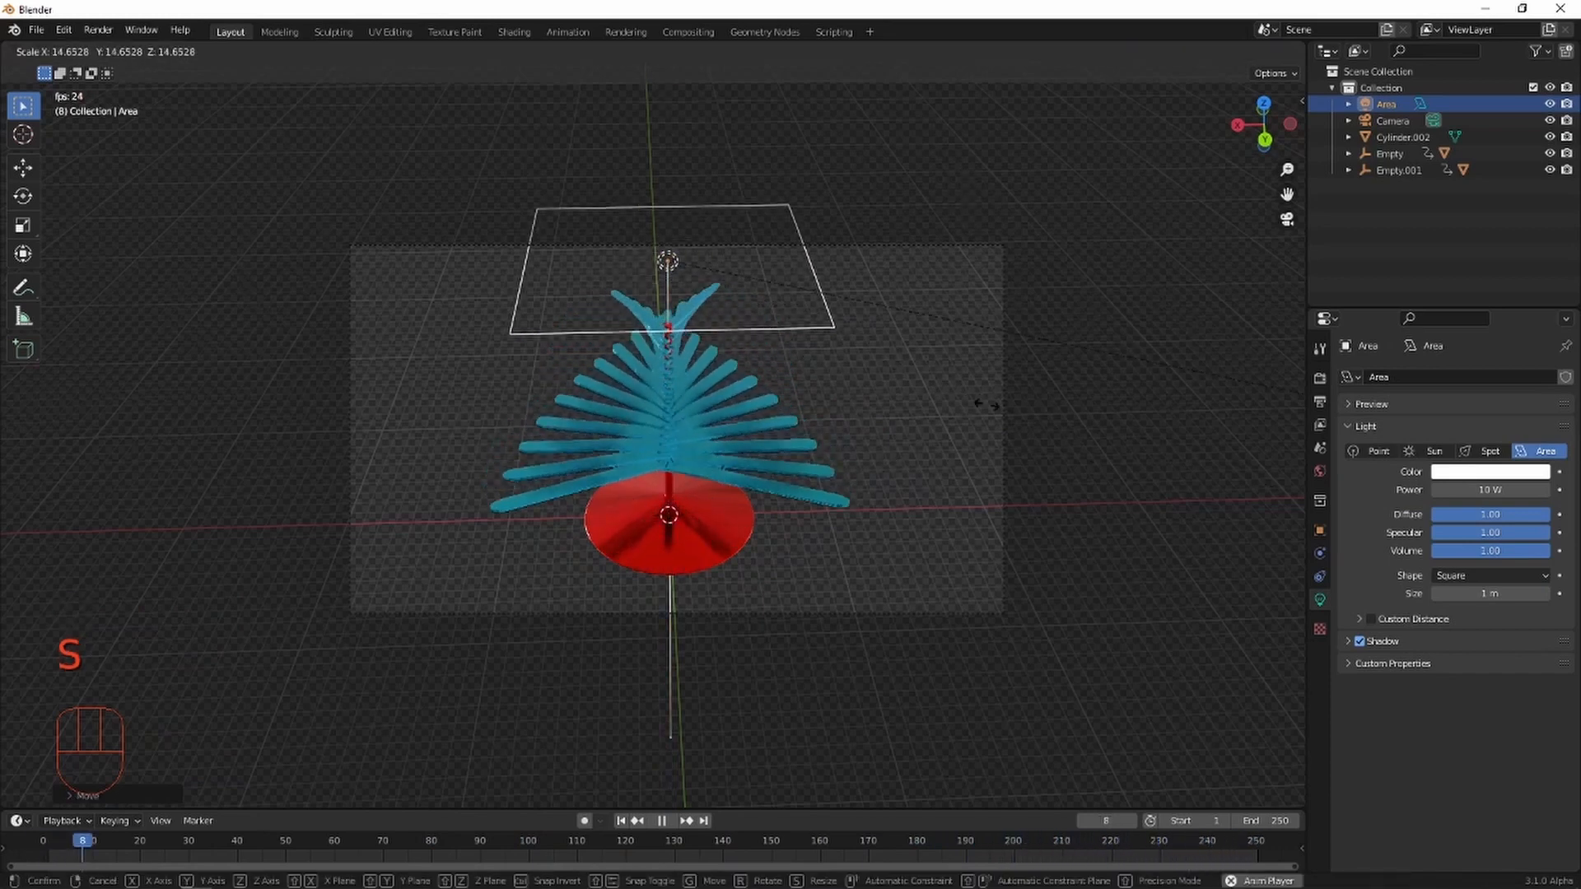
pyautogui.click(619, 184)
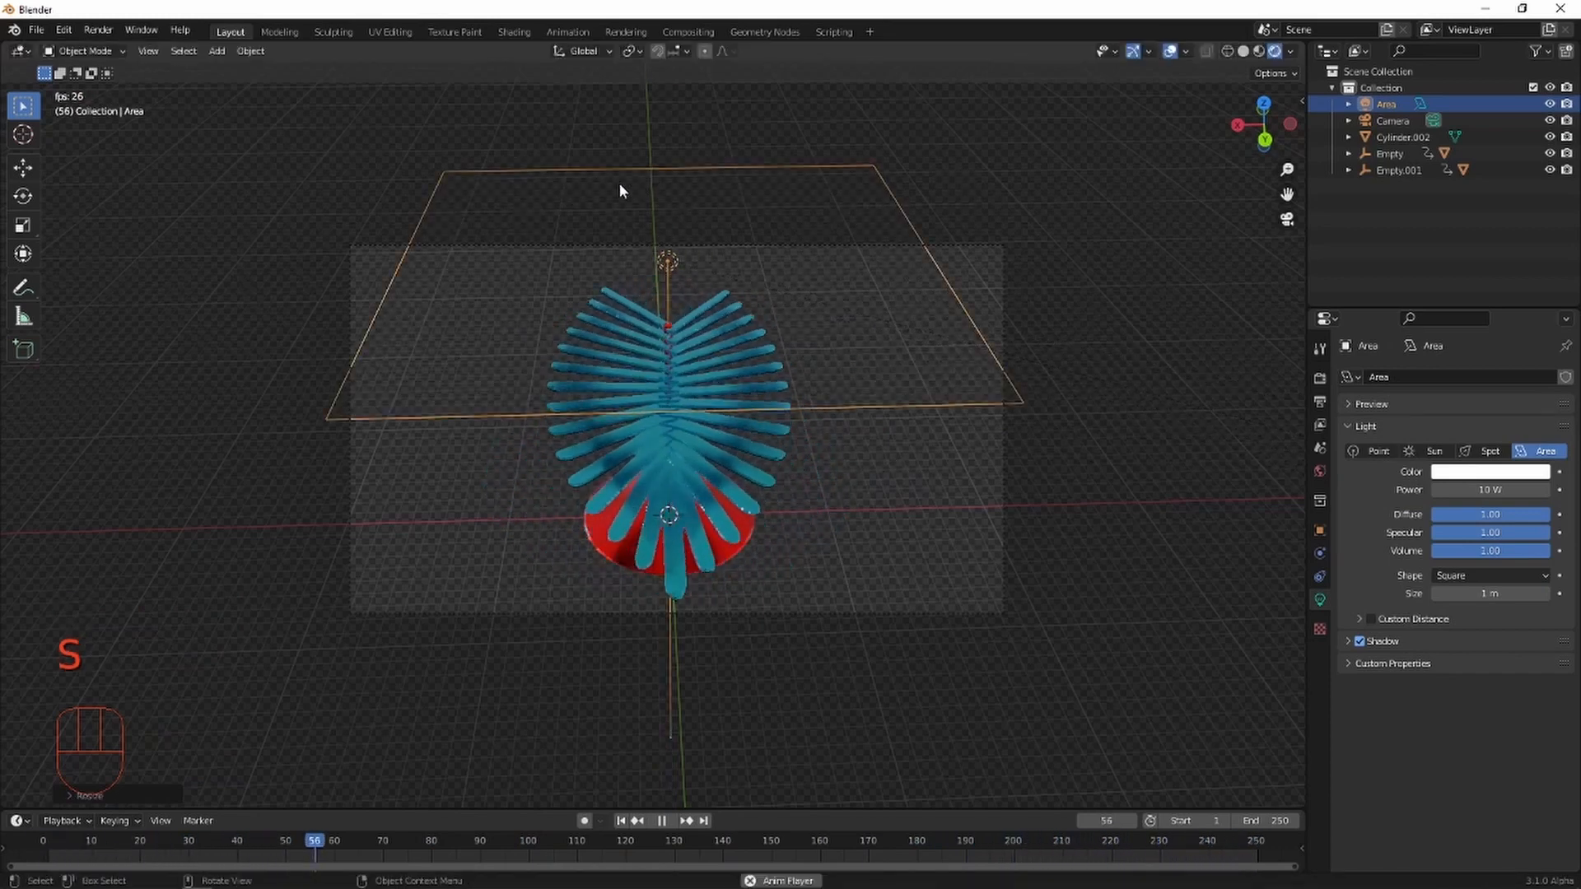
# Set the area light's power to 500 W.
pyautogui.click(1540, 490)
pyautogui.write('50')
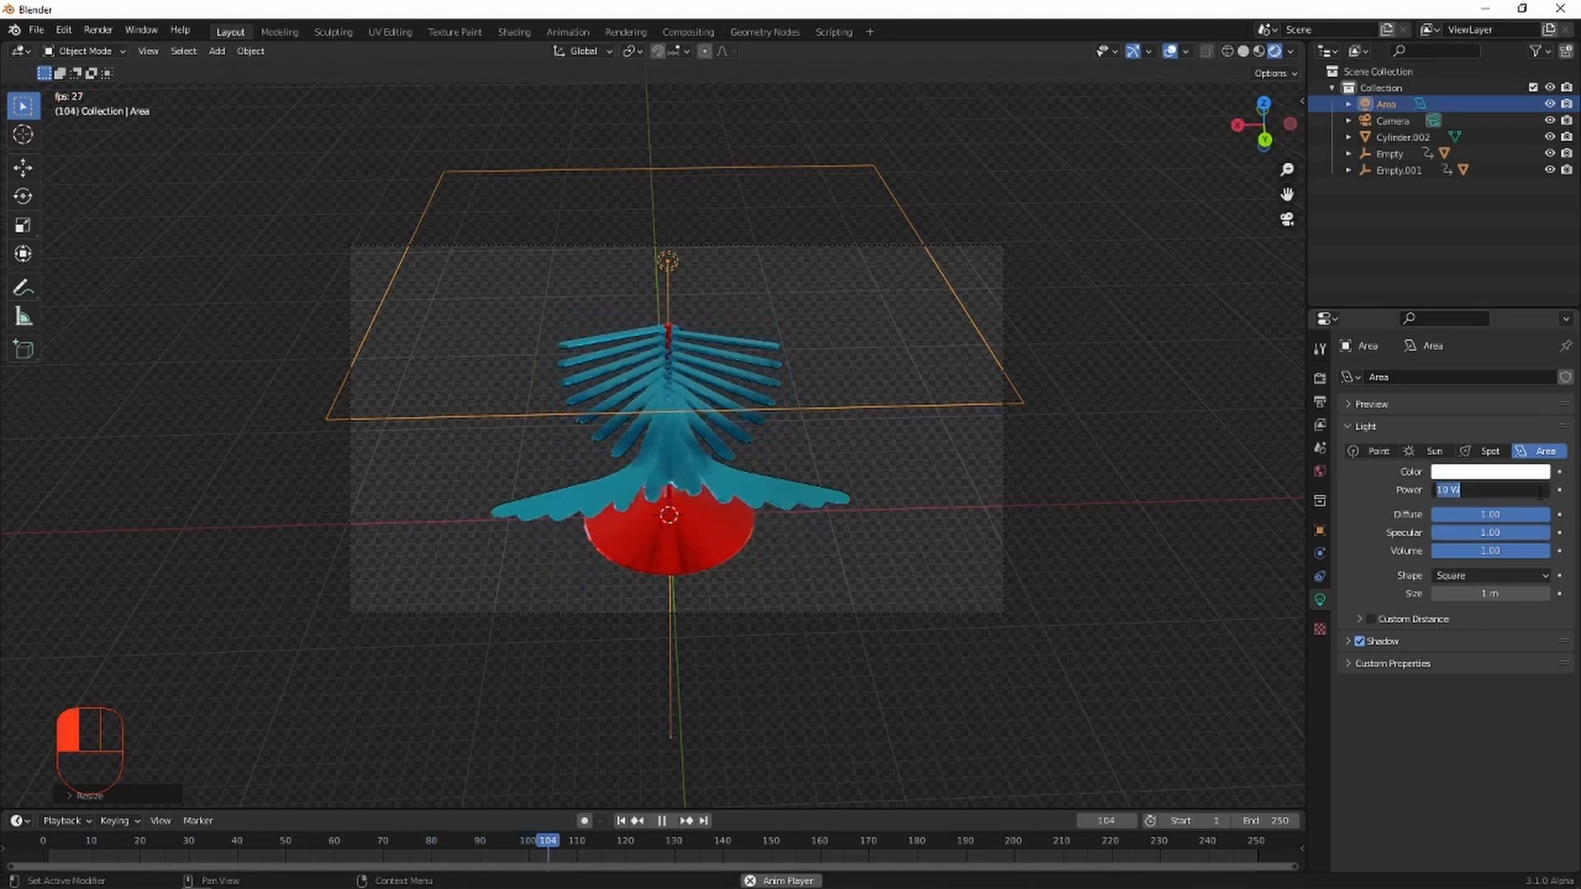
pyautogui.write('0')
pyautogui.press('Return')
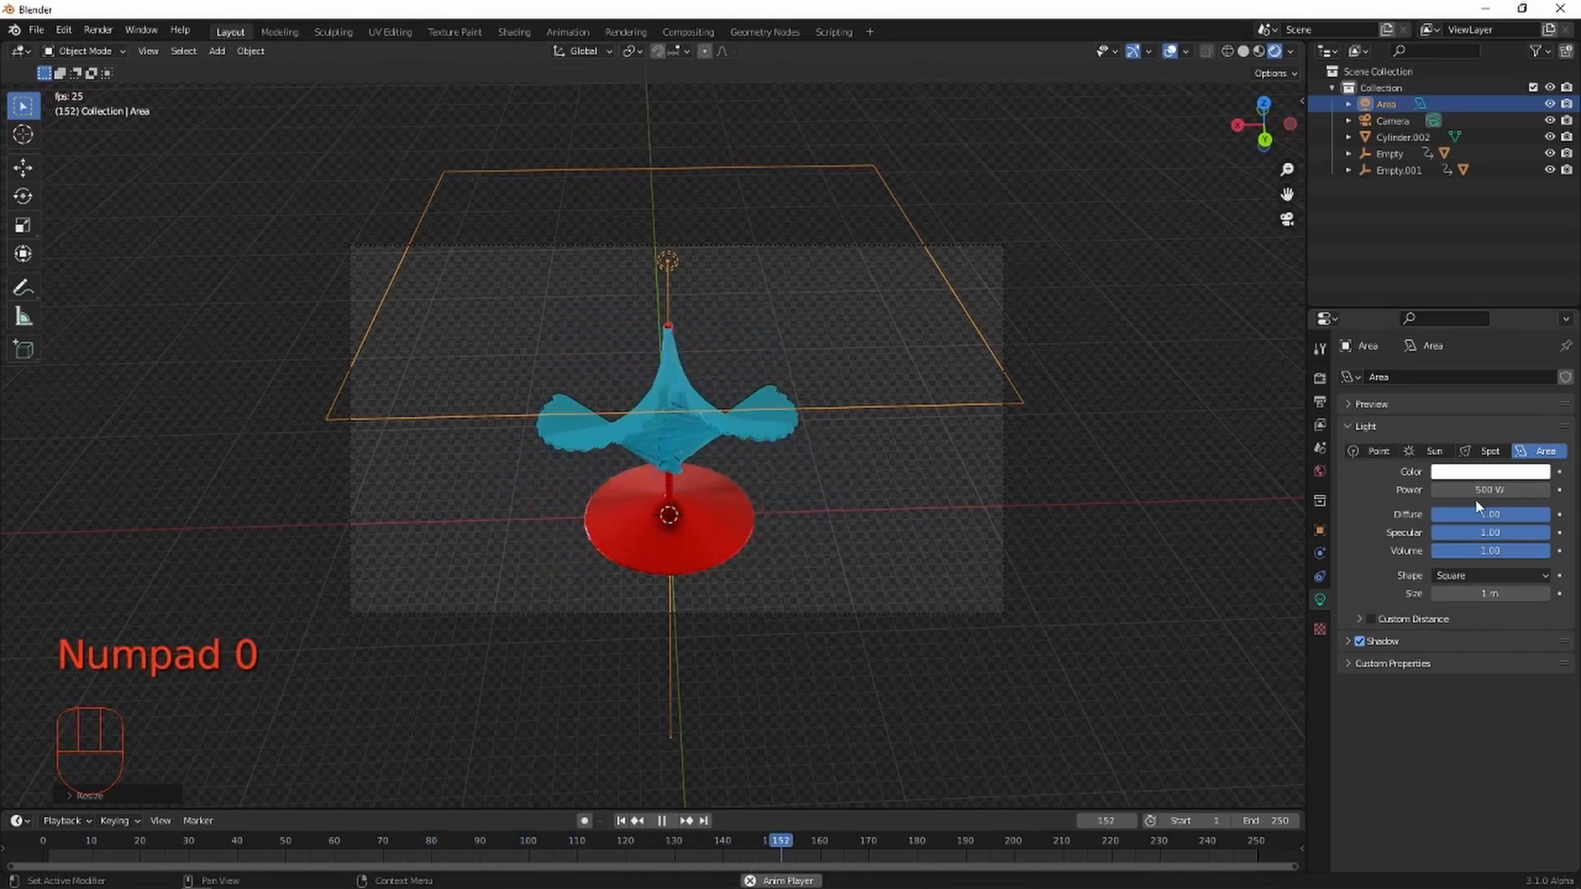
# Render a still frame from the camera view to check the lighting, and close the render window.
pyautogui.moveTo(1146, 485); pyautogui.dragTo(1103, 485, button='middle')
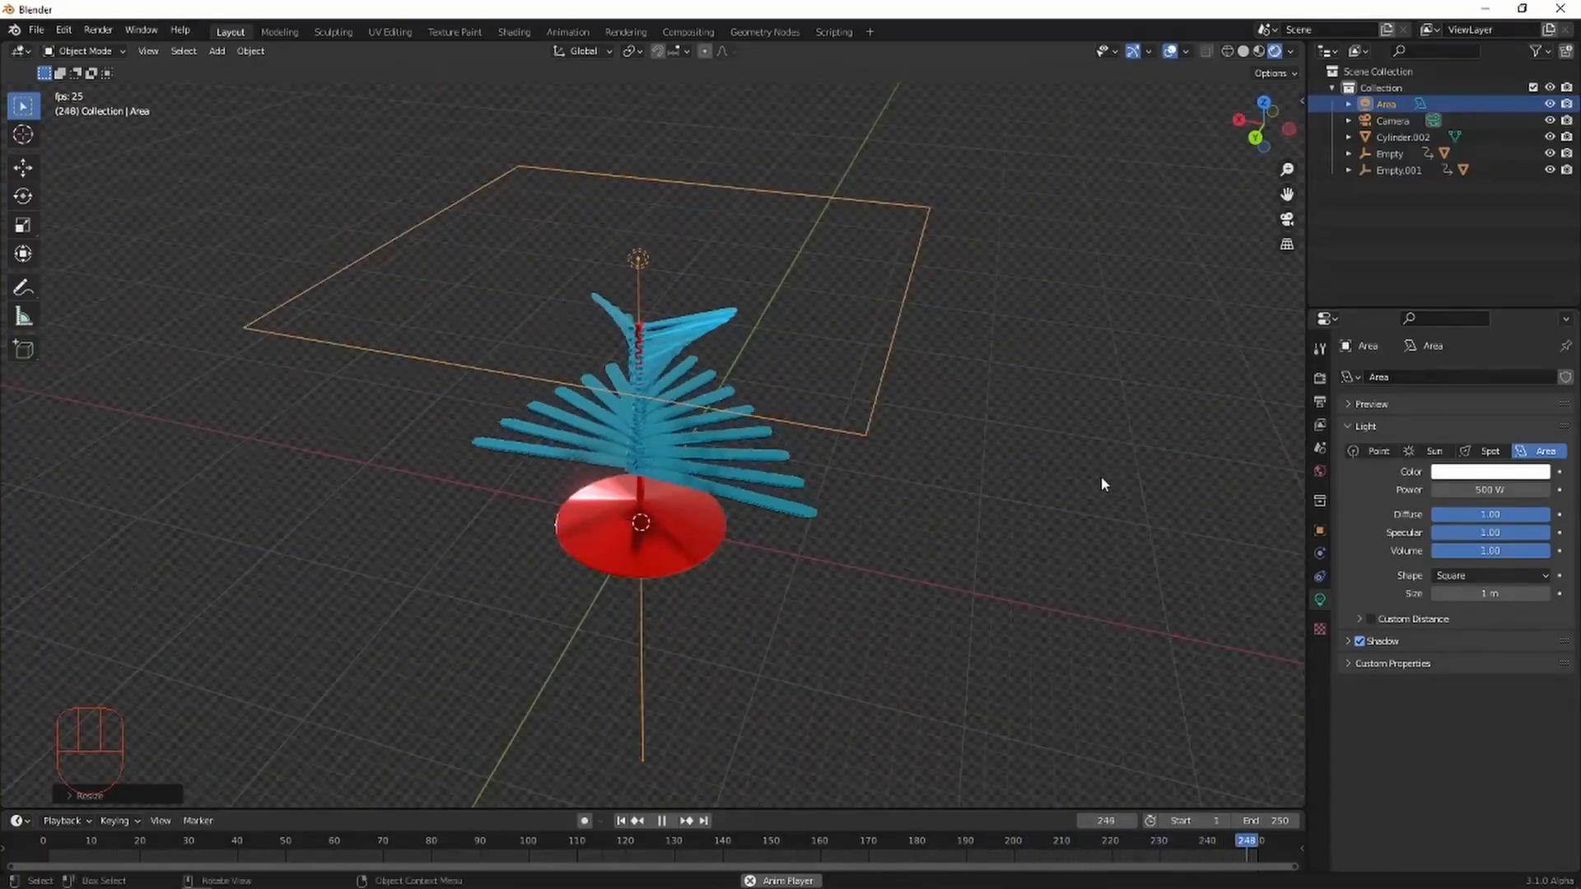
pyautogui.press('KP_0')
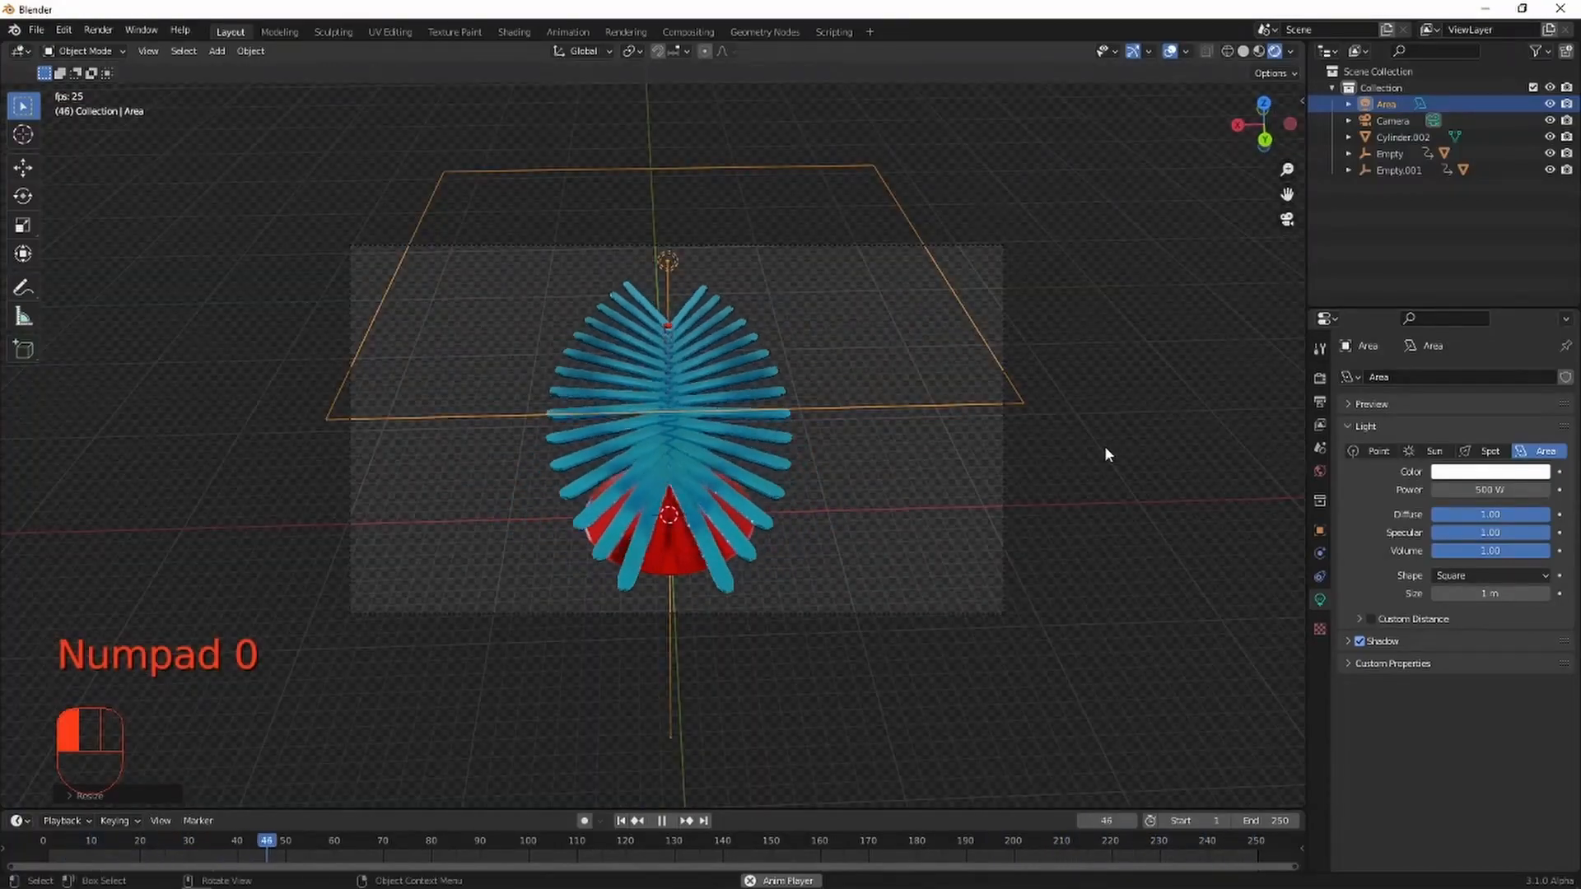
pyautogui.click(1104, 450)
pyautogui.press('F12')
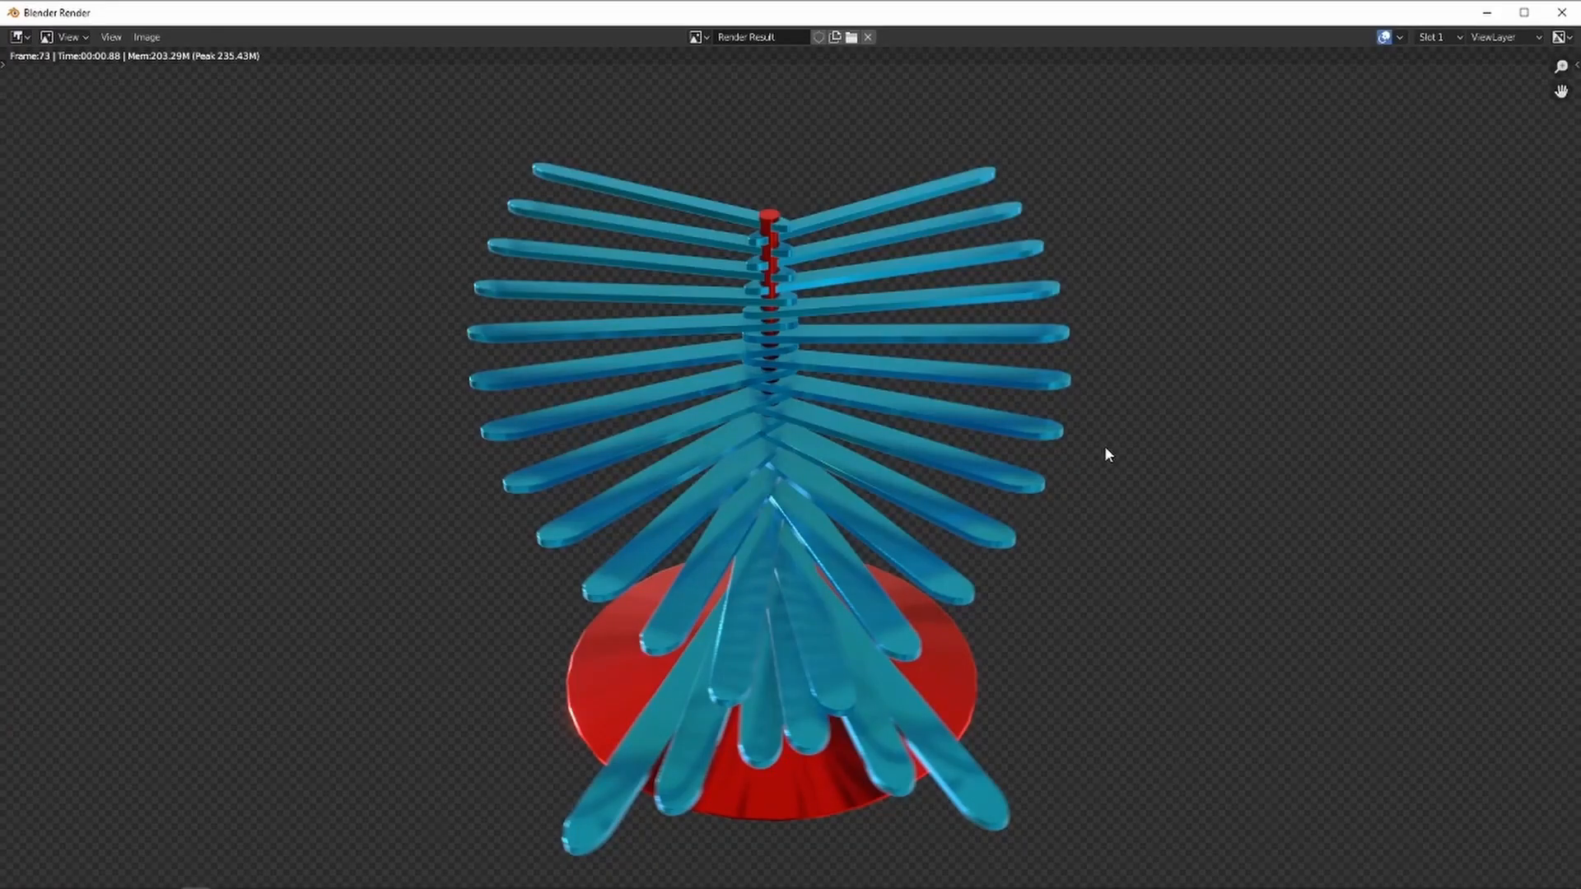
pyautogui.click(1565, 14)
# Change the area light's color to saturated yellow with hue 0.204, and play the animation to check the effect.
pyautogui.click(1492, 472)
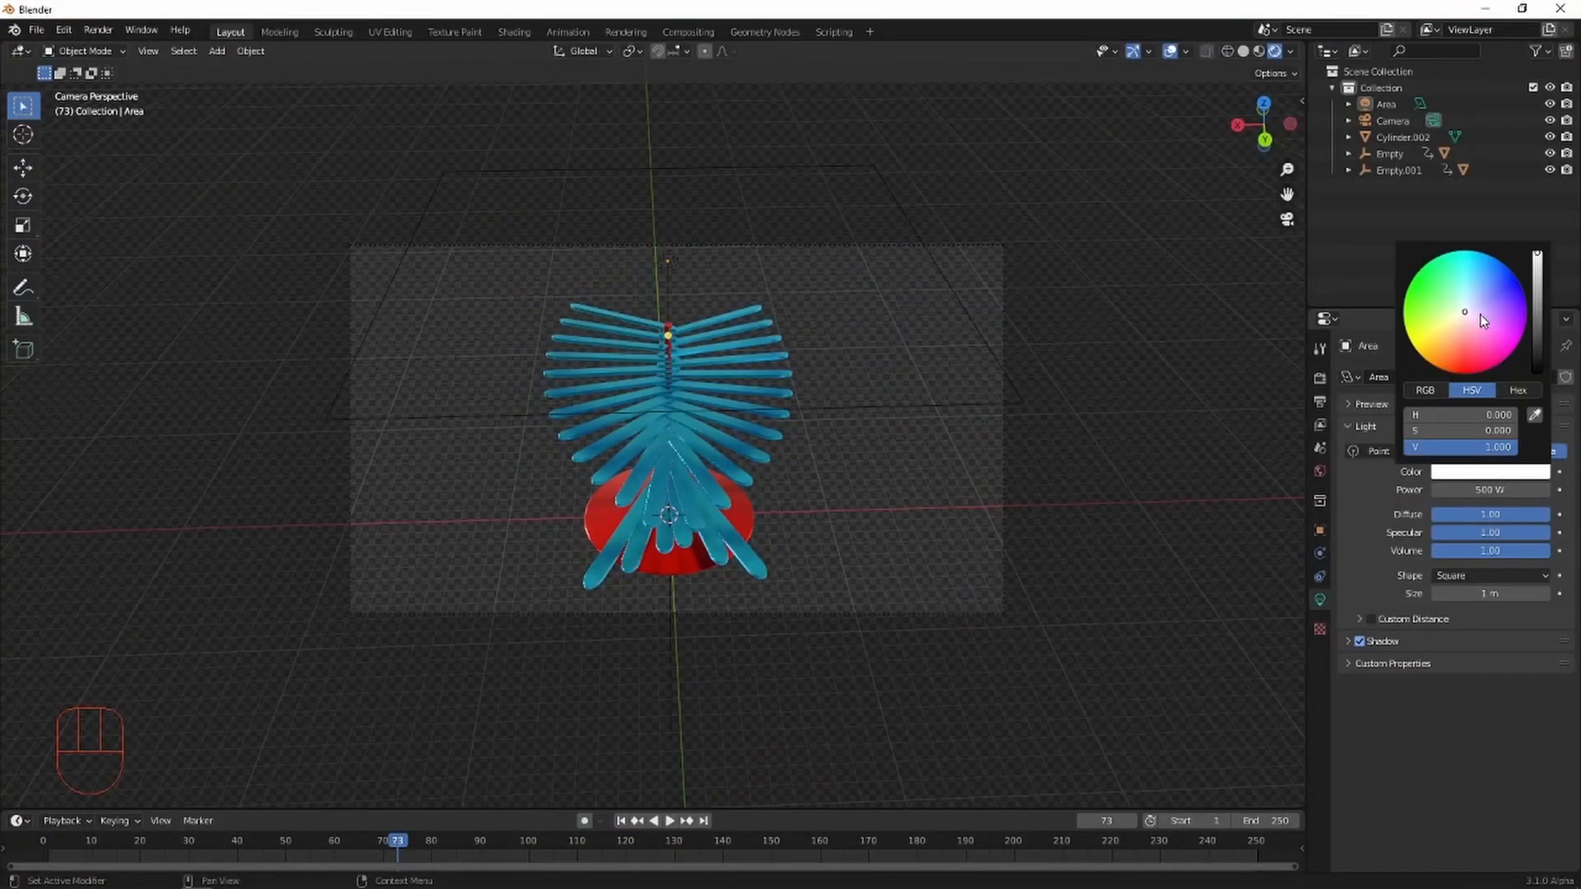
pyautogui.moveTo(1466, 316); pyautogui.dragTo(1411, 305)
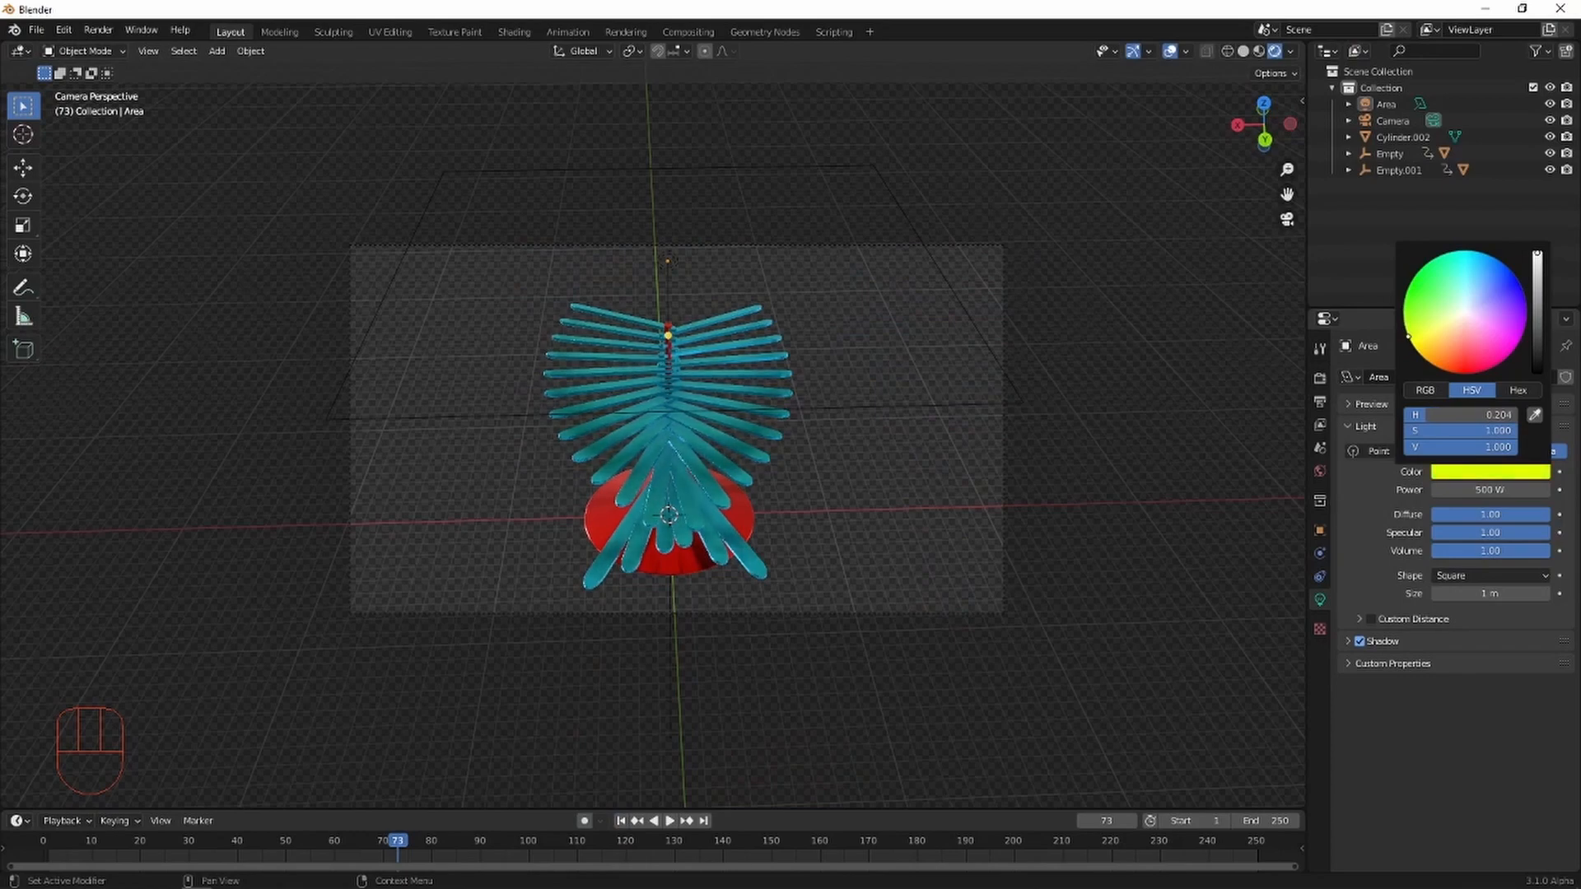
pyautogui.press('space')
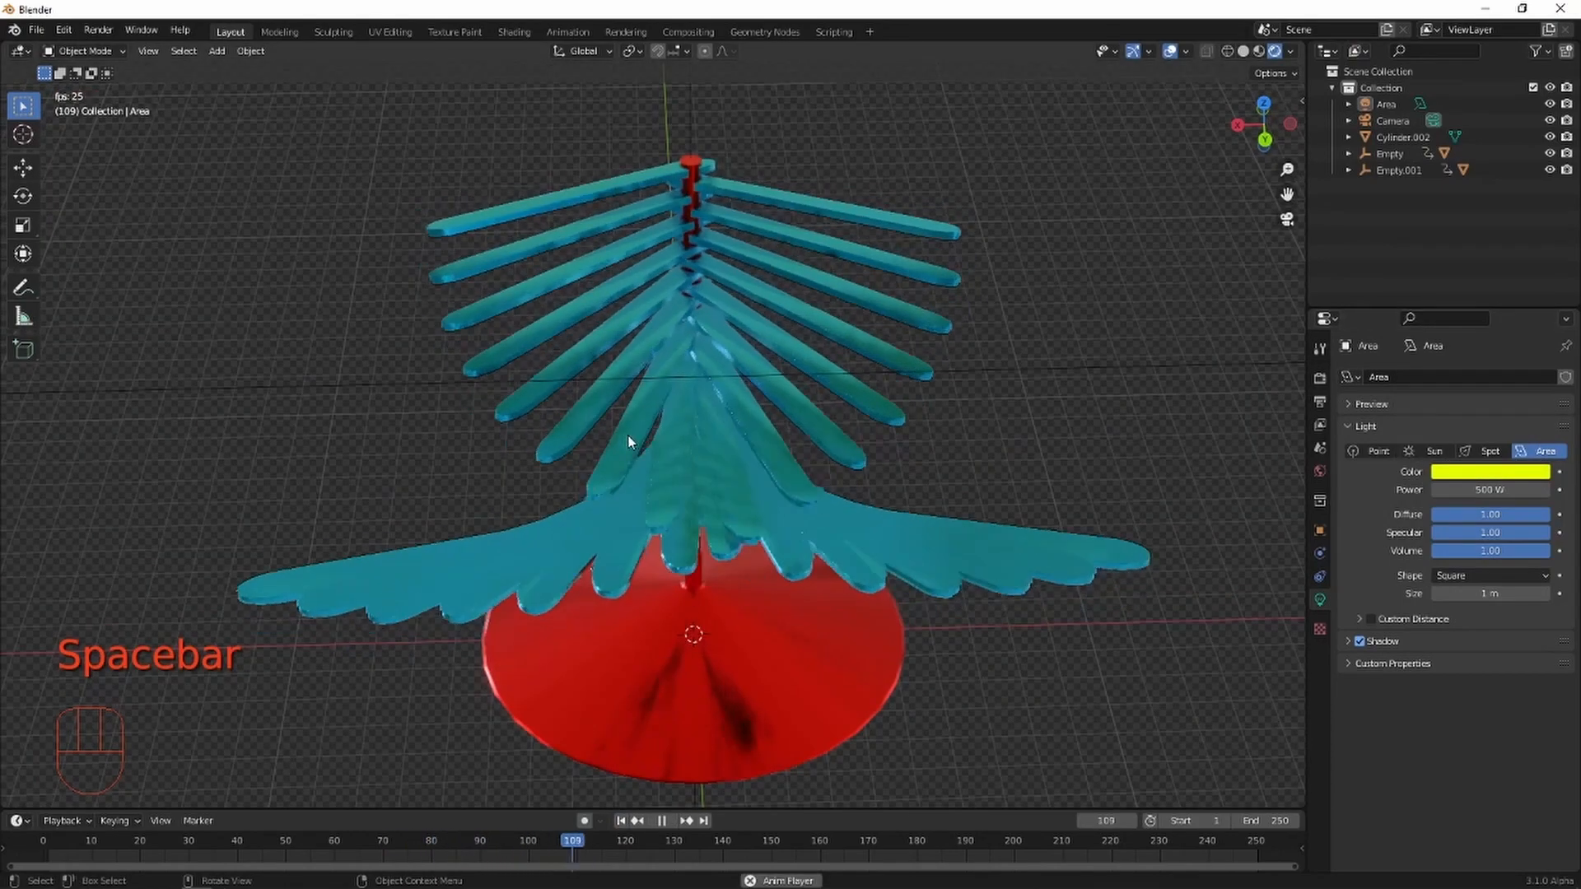
pyautogui.scroll(-4, 806, 499)
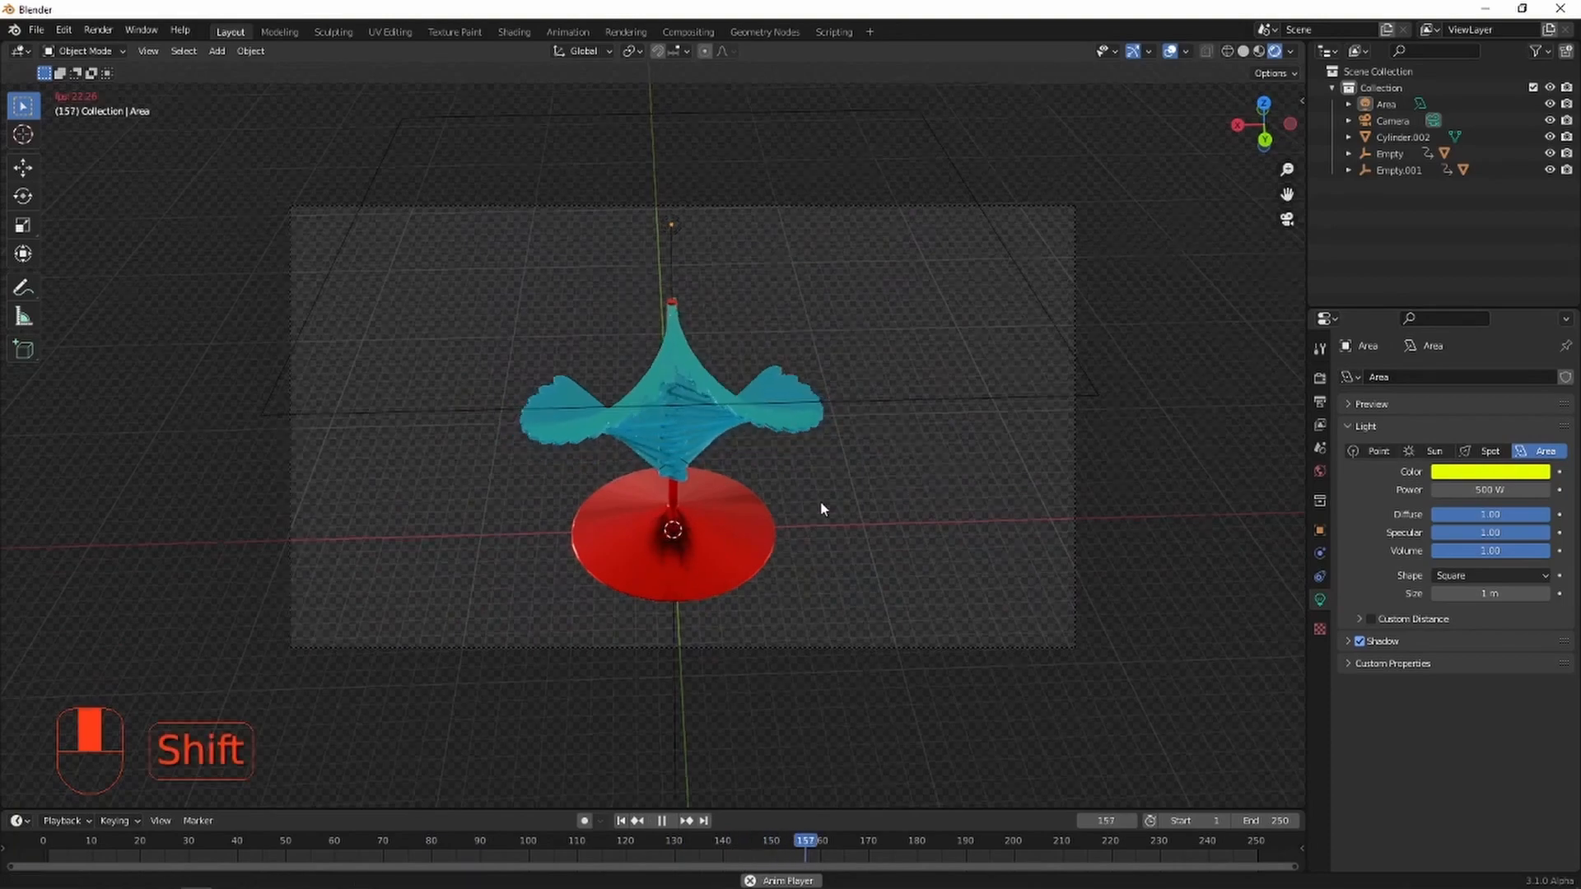
# Add a mesh plane under the tree as a floor and scale it up about 17 times.
pyautogui.keyDown('shift'); pyautogui.moveTo(822, 508); pyautogui.dragTo(794, 494, button='middle'); pyautogui.keyUp('shift')
pyautogui.hotkey('shift', 'a')
pyautogui.moveTo(816, 560)
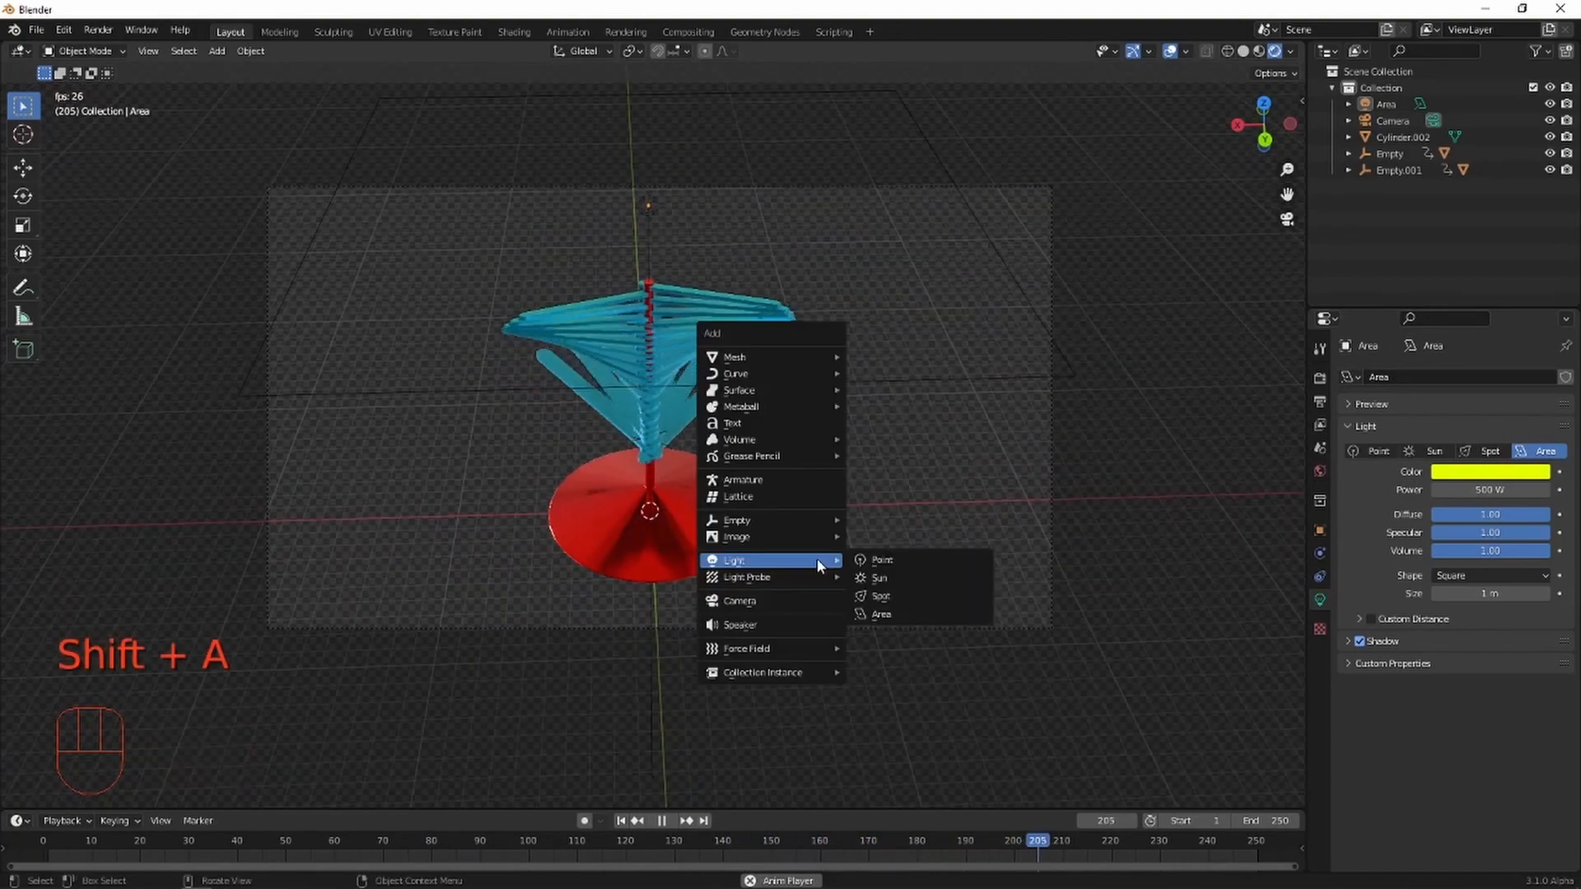
pyautogui.moveTo(823, 356)
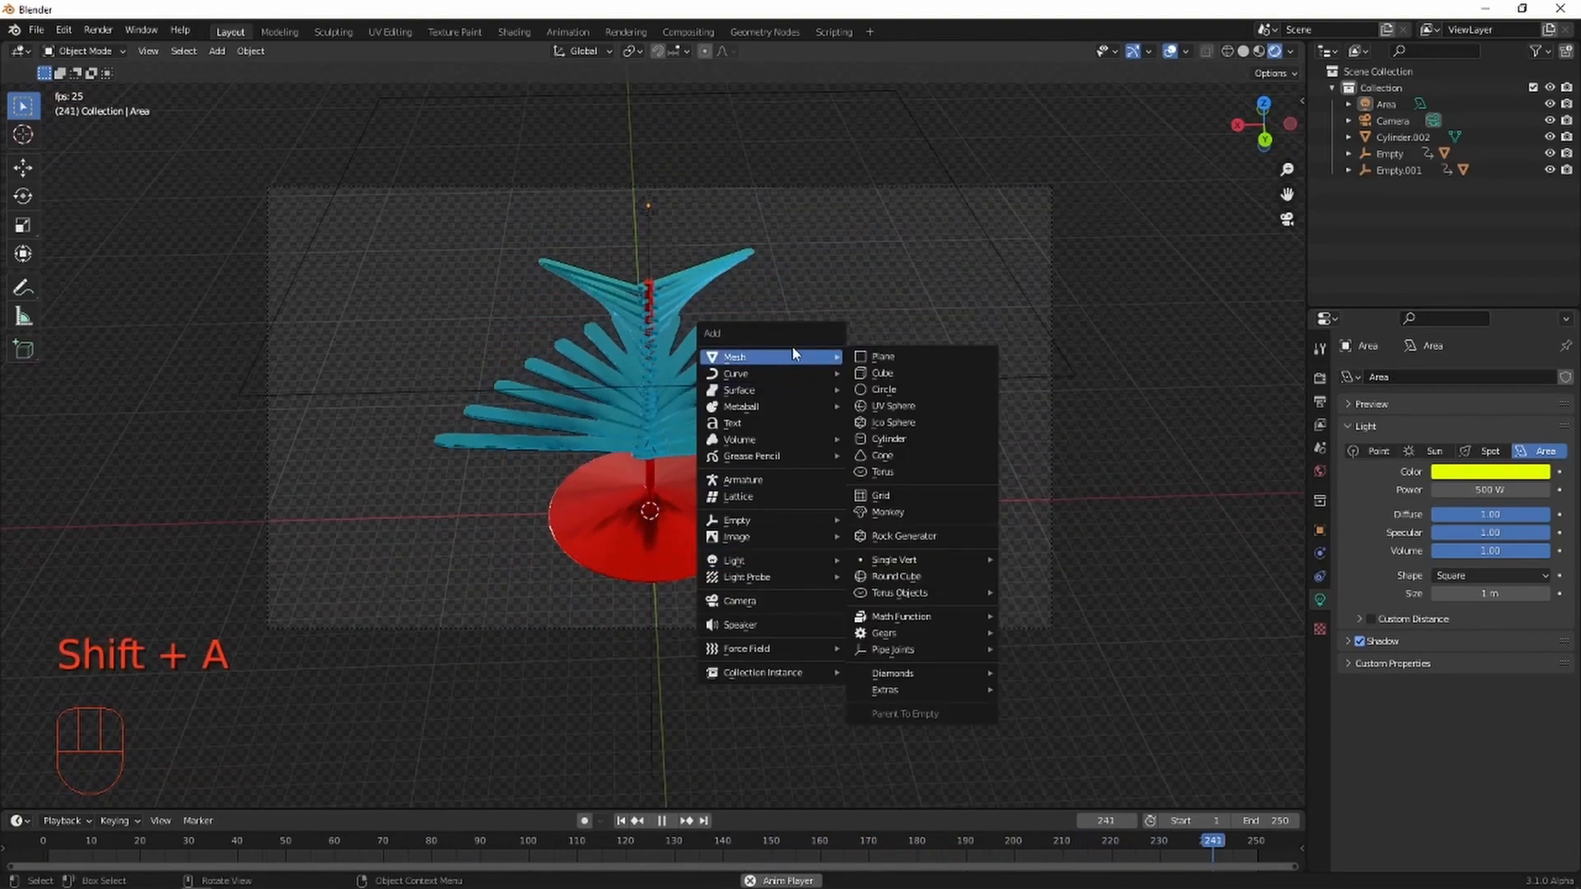
pyautogui.click(911, 356)
pyautogui.press('s')
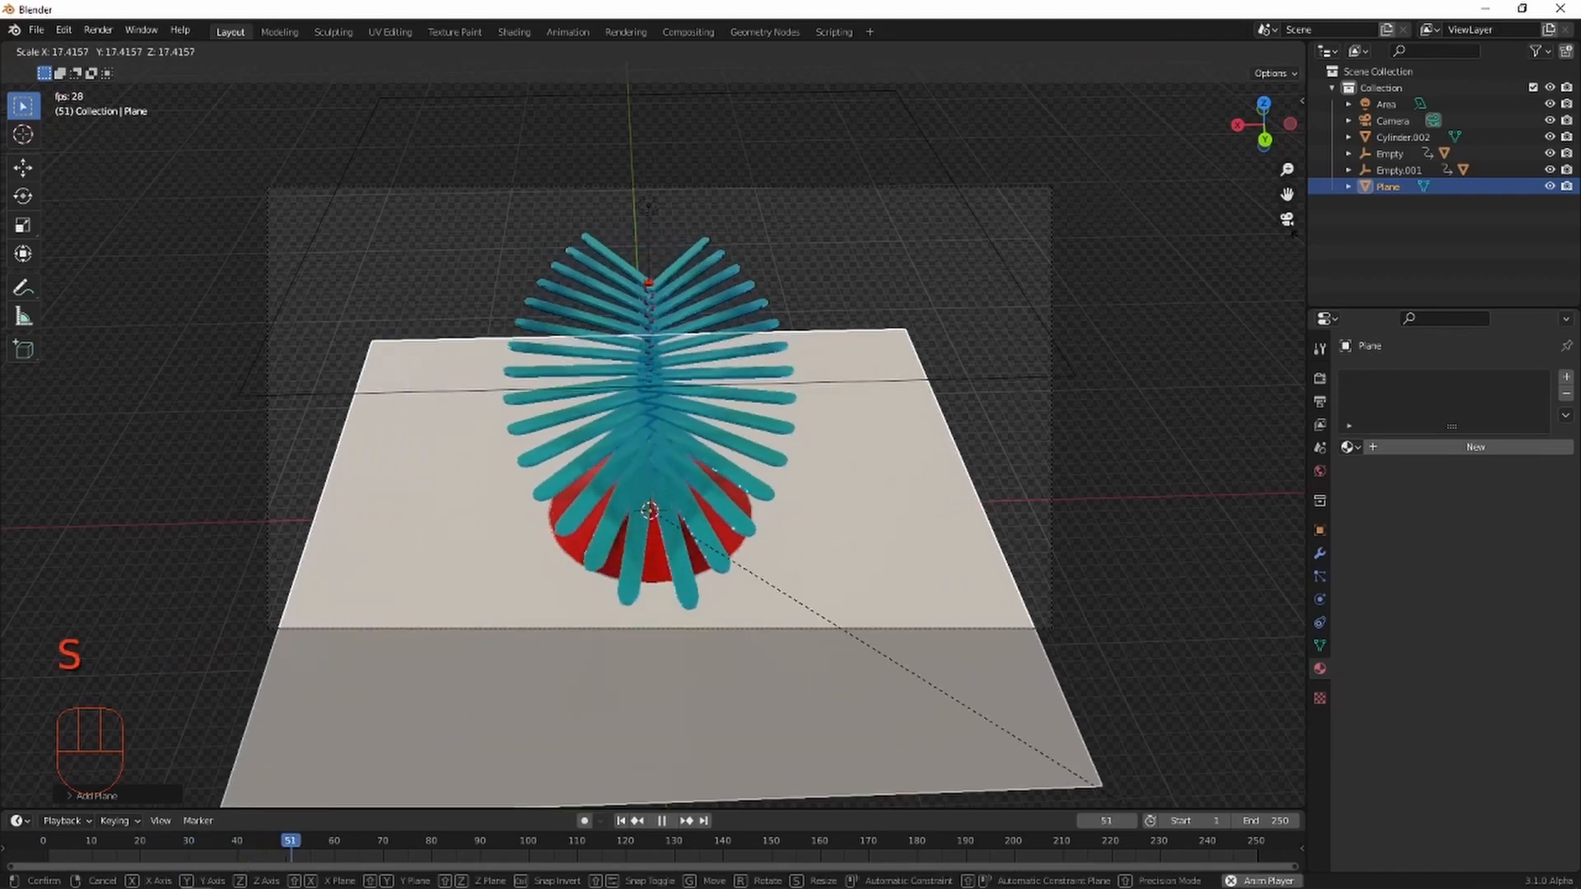
pyautogui.click(1159, 217)
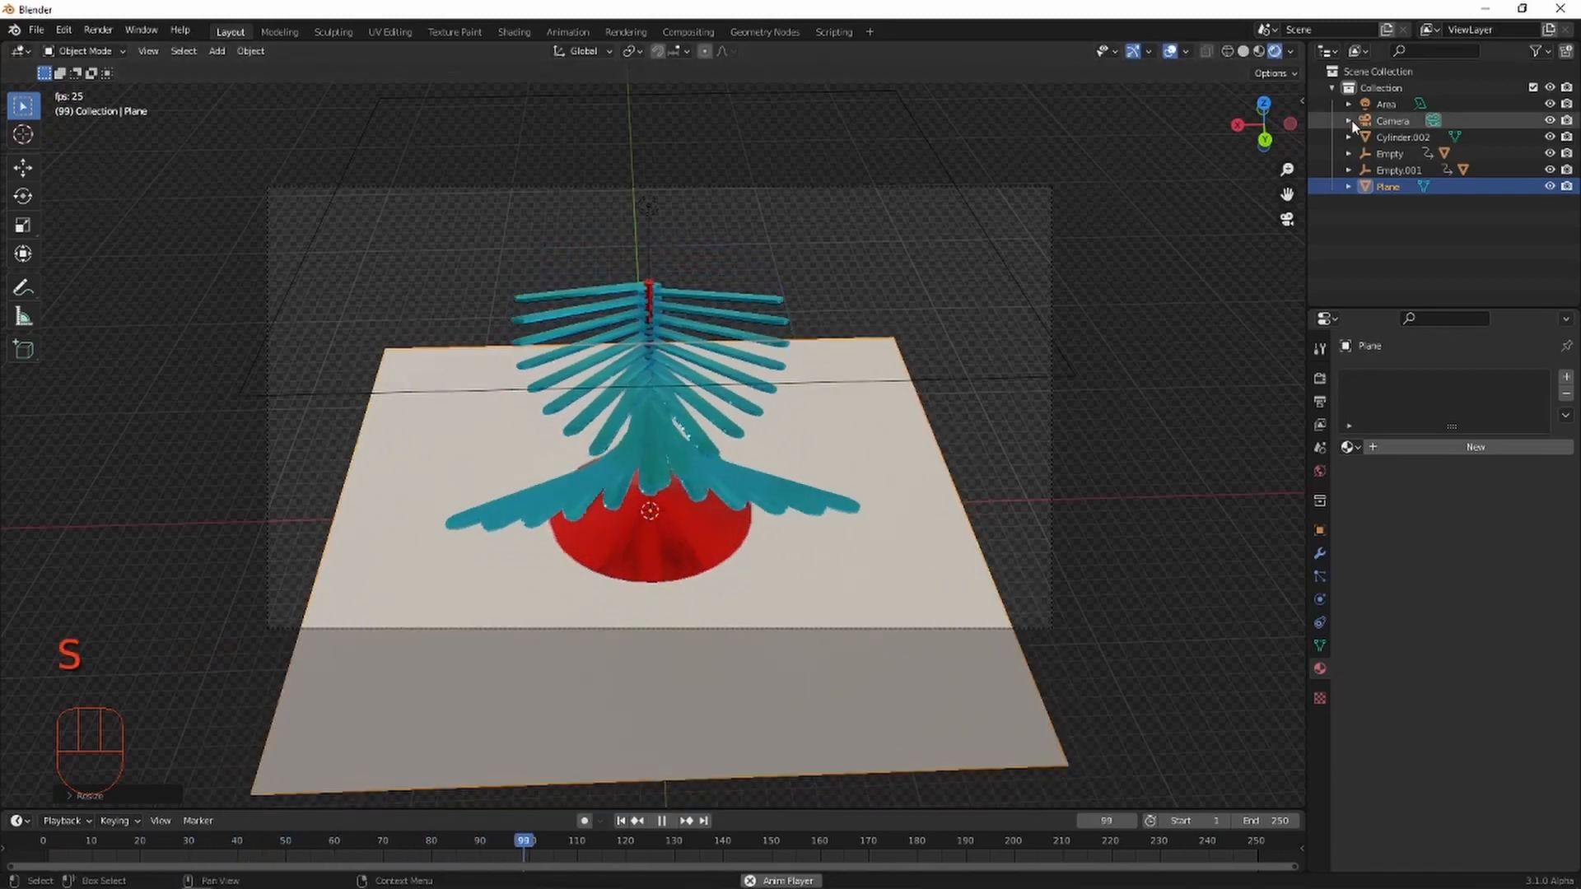
# Stretch the floor plane about 1.66 times along the X axis so it spans the camera frame's width.
pyautogui.press('s')
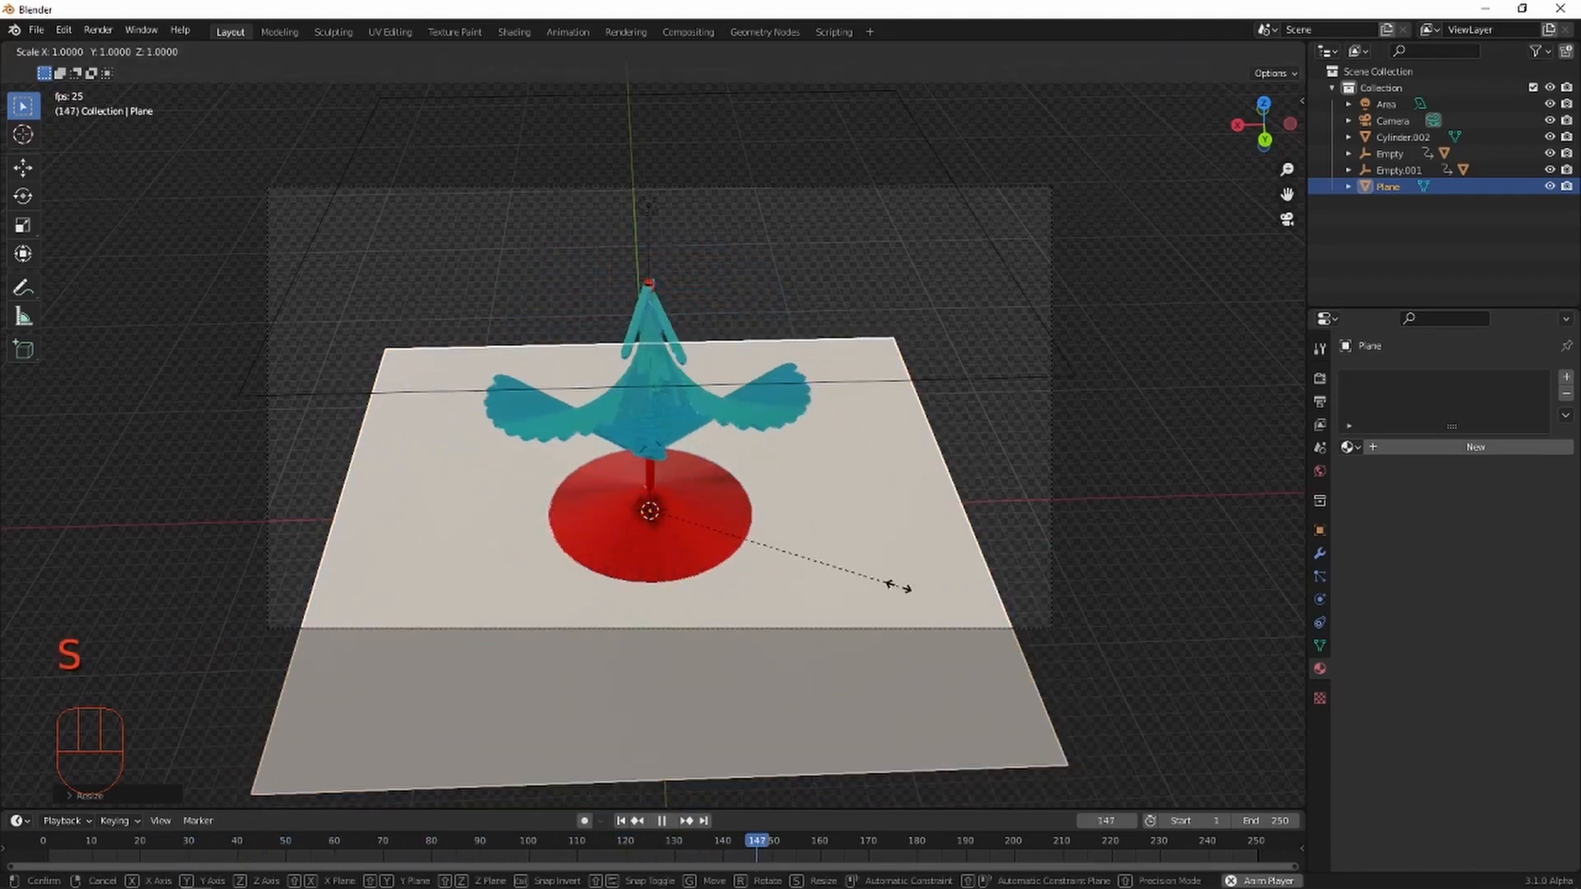
pyautogui.press('x')
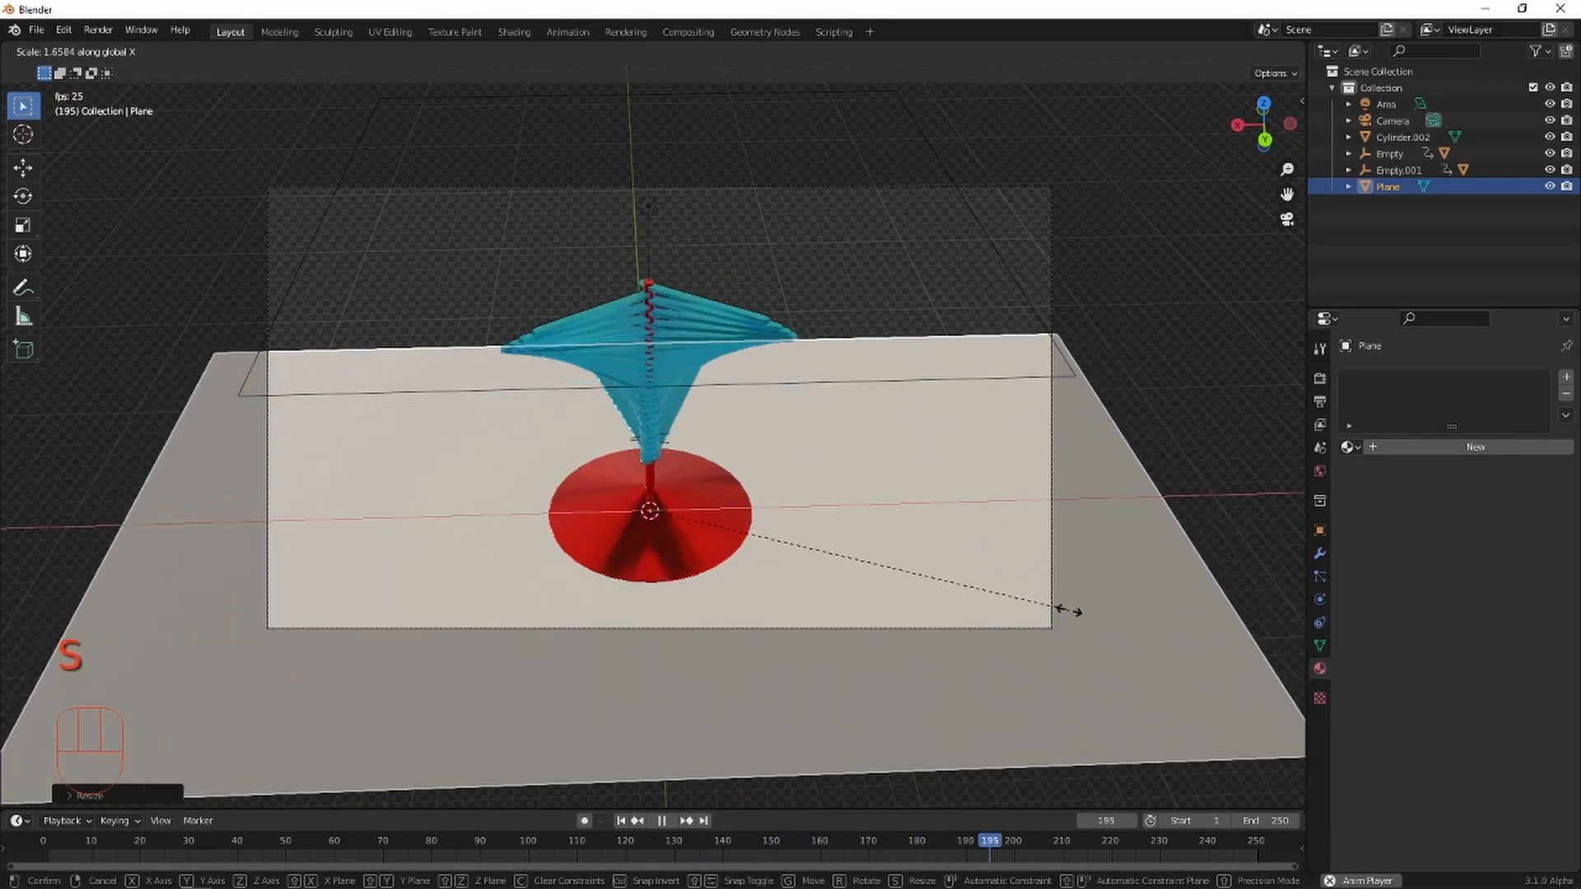
pyautogui.click(1069, 616)
# Add a second mesh plane at the center of the tree's base.
pyautogui.scroll(-1, 1024, 614)
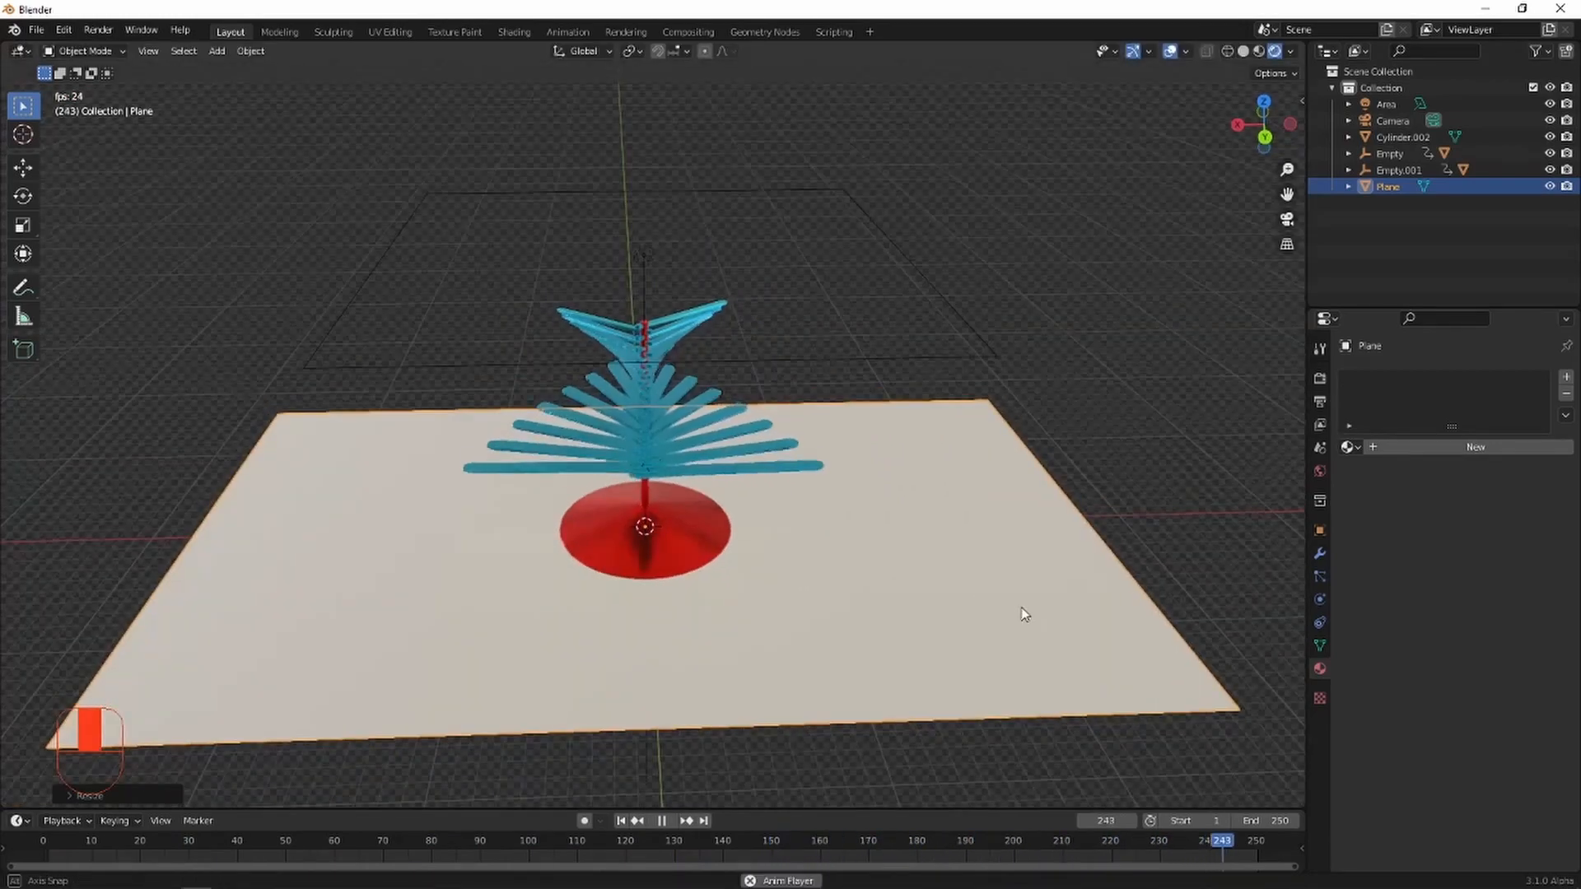
pyautogui.moveTo(1024, 614); pyautogui.dragTo(1173, 618, button='middle')
pyautogui.hotkey('shift', 'a')
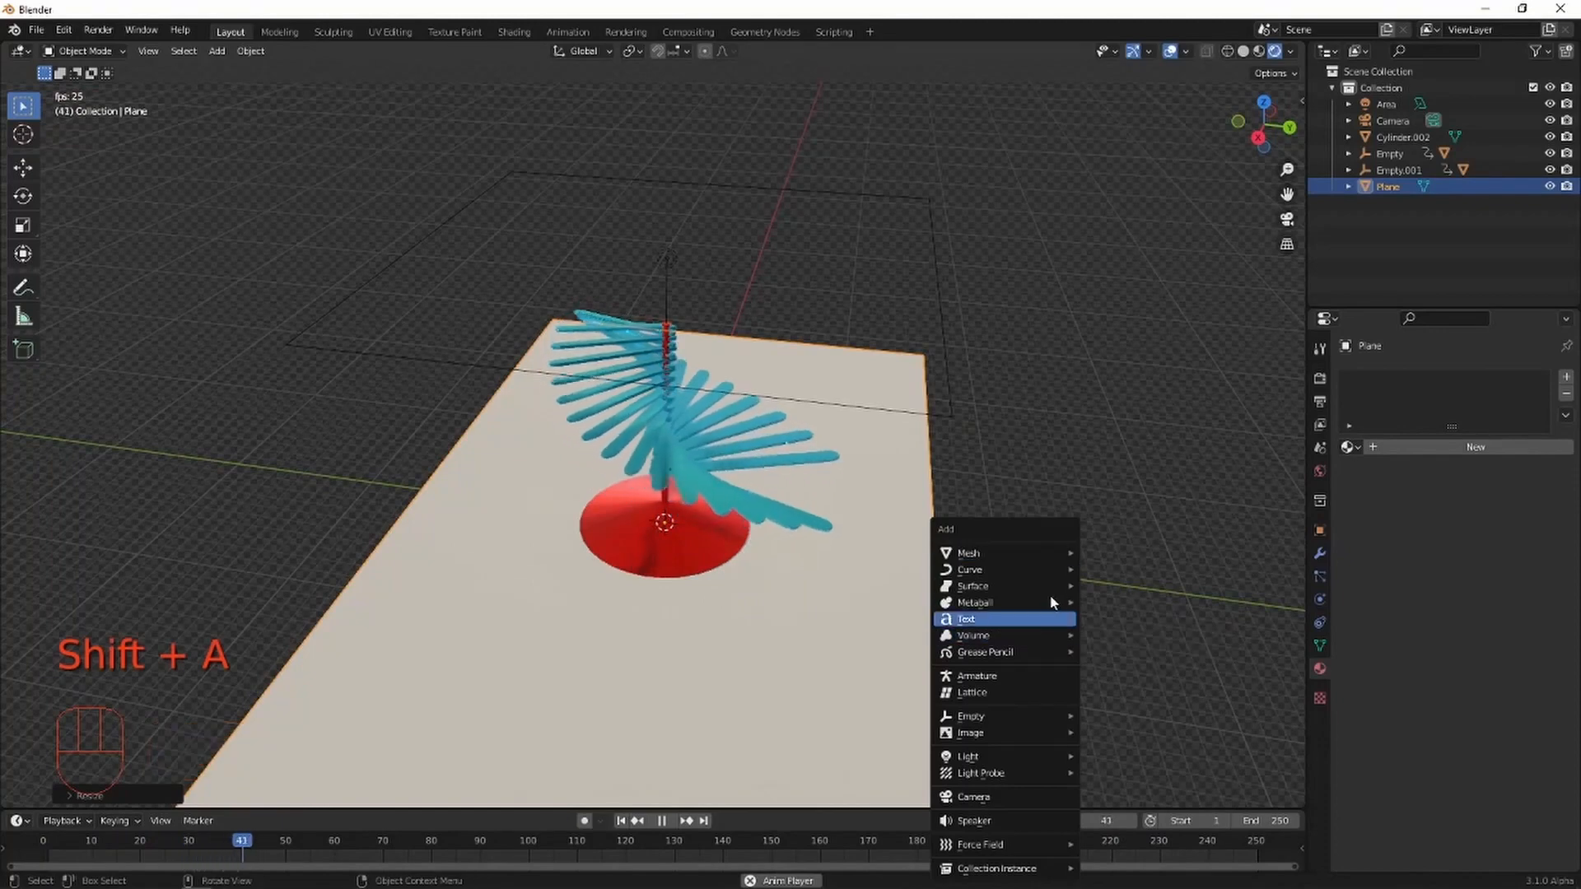
pyautogui.moveTo(1058, 554)
pyautogui.click(1149, 205)
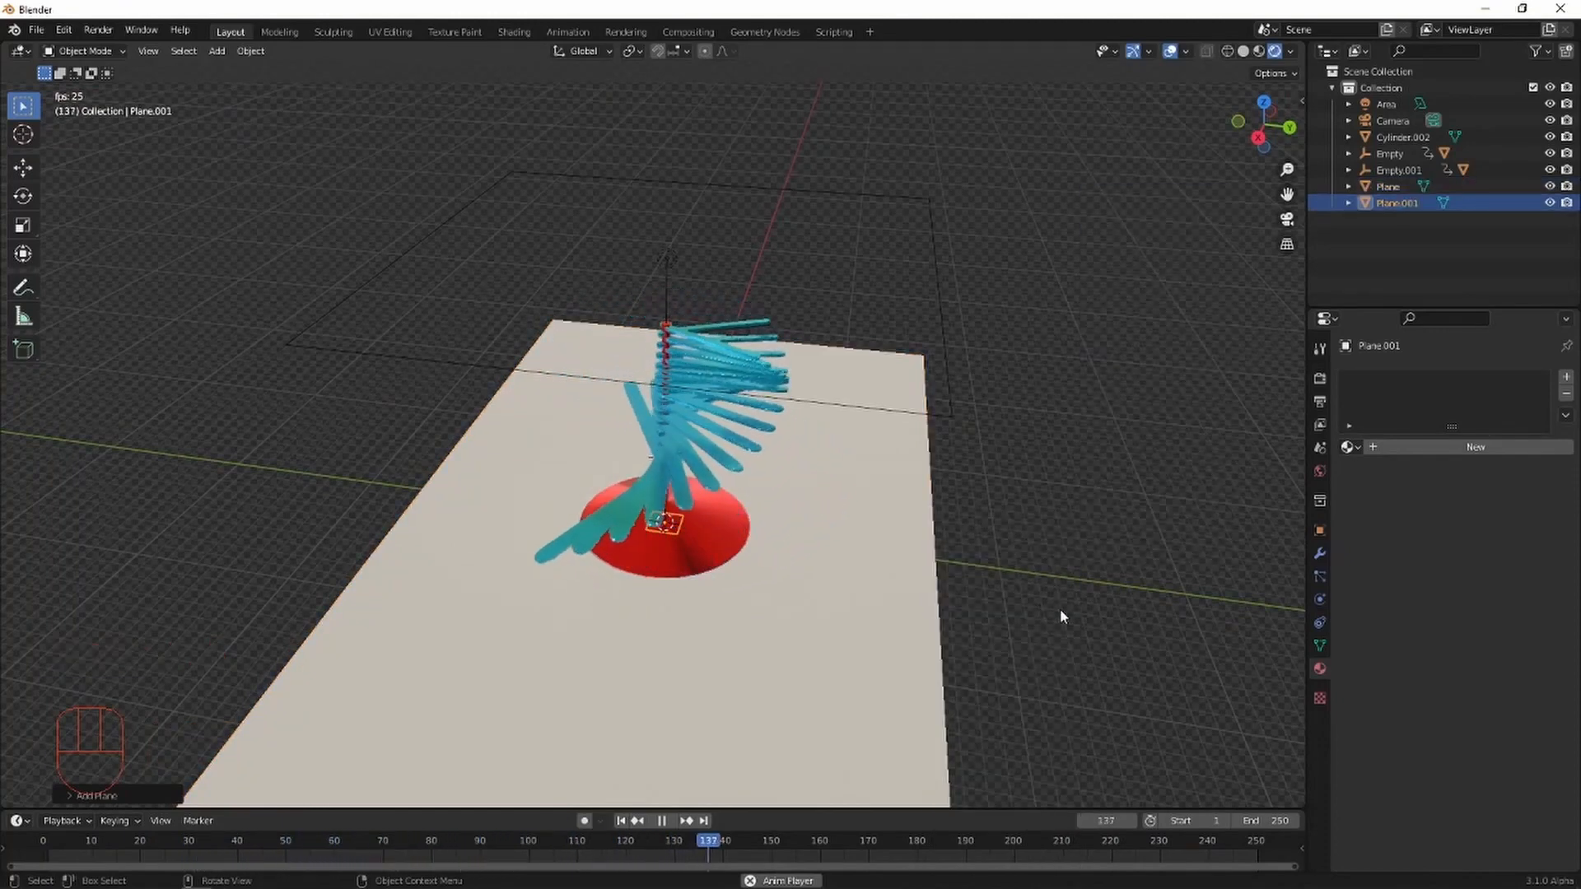
# Rotate the new plane upright about the X axis and scale it up uniformly while viewing through the camera.
pyautogui.press('r')
pyautogui.press('x')
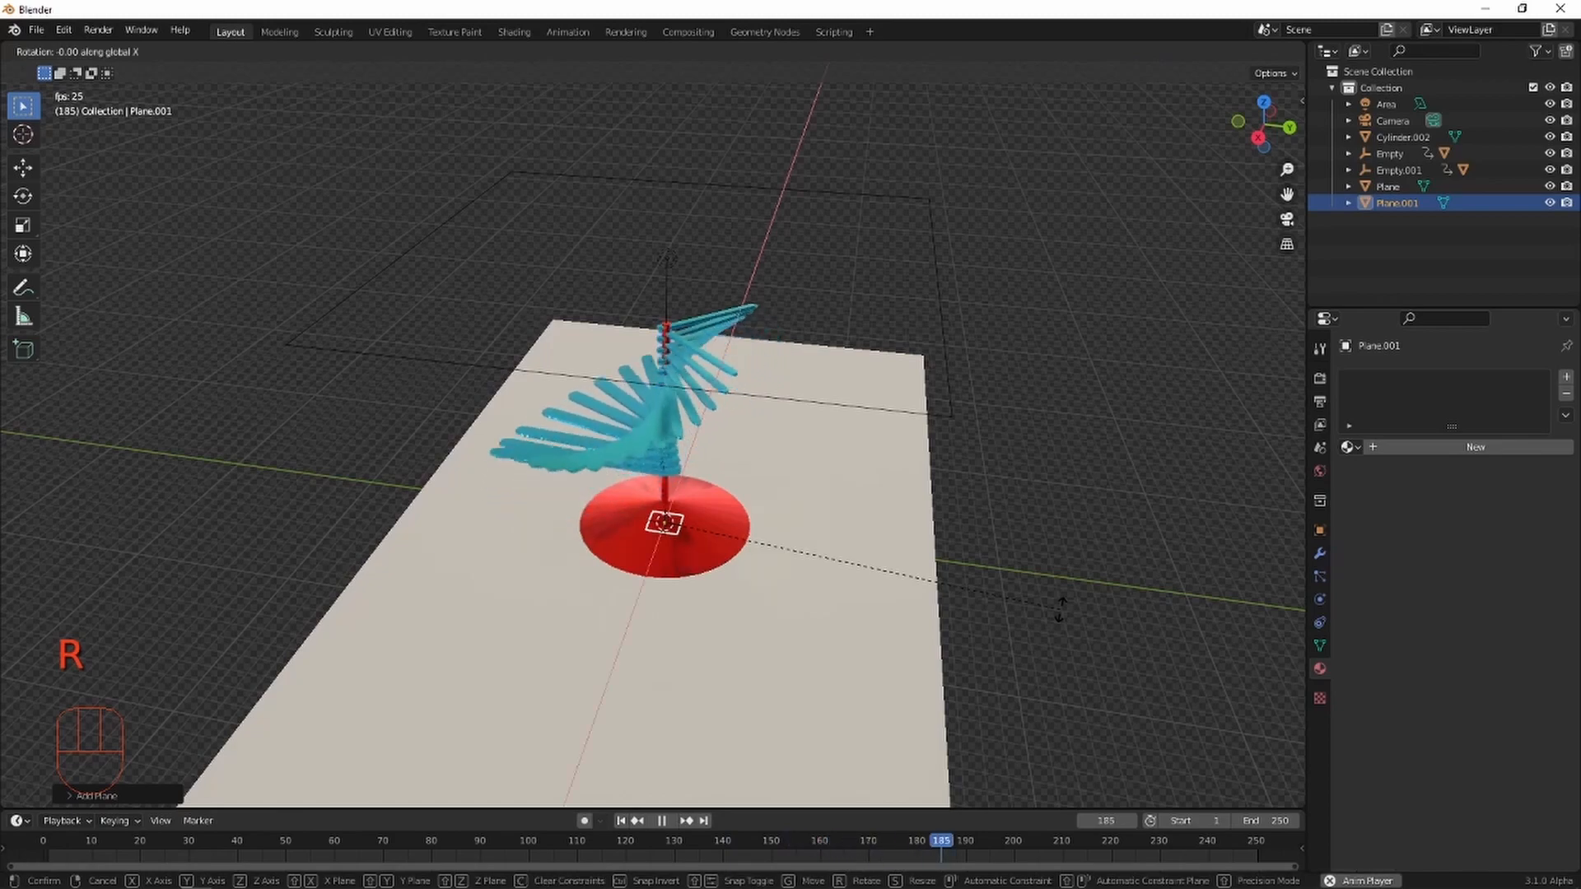
pyautogui.press('Return')
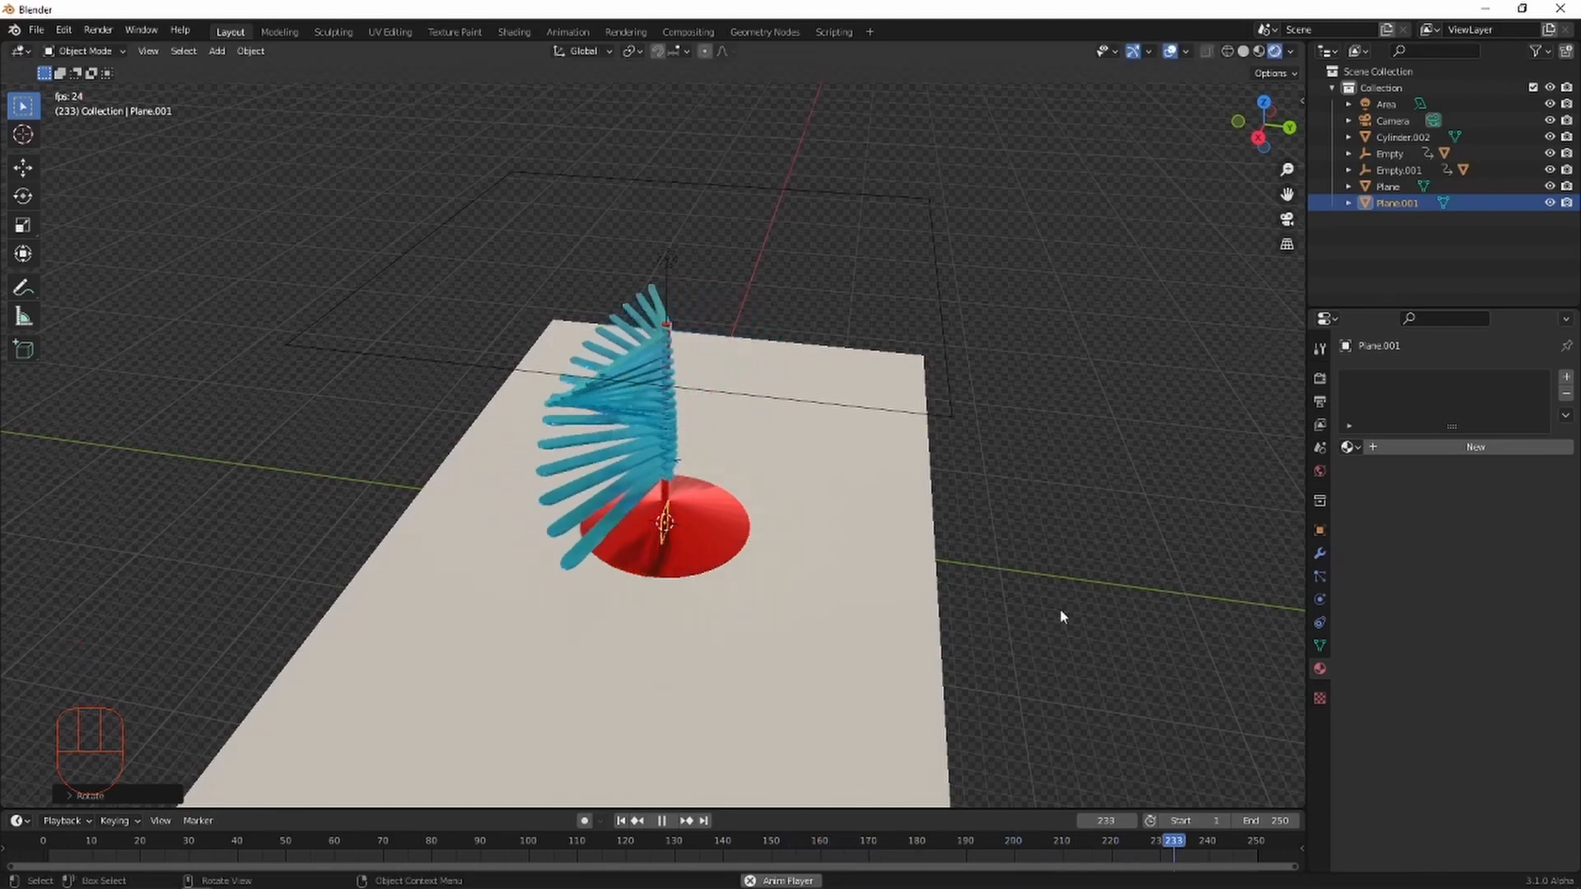
pyautogui.press('KP_0')
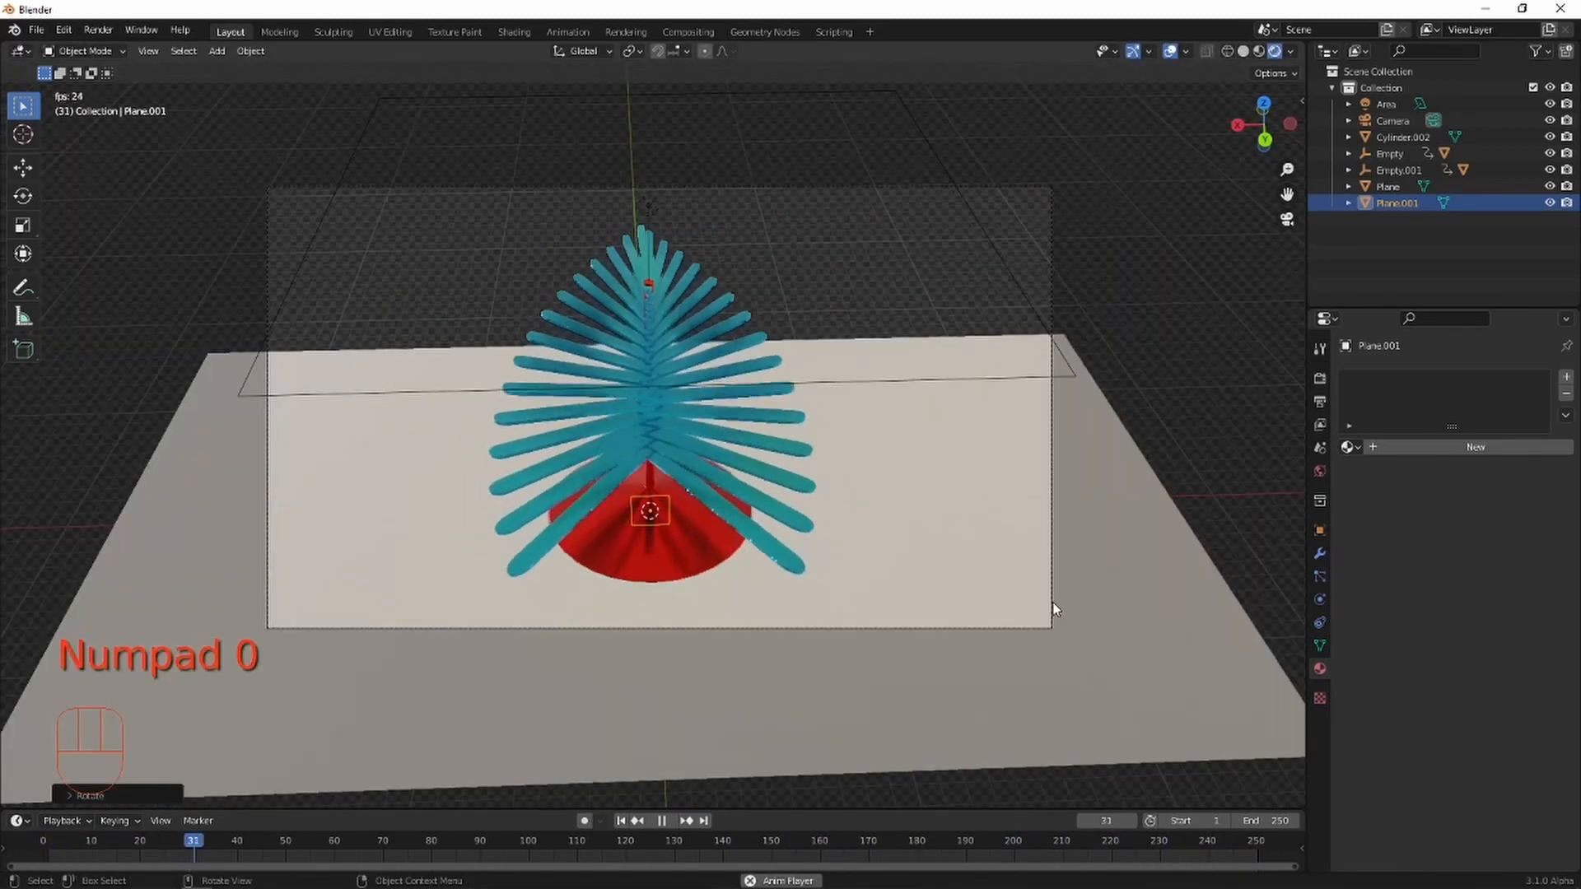
pyautogui.press('s')
pyautogui.click(409, 698)
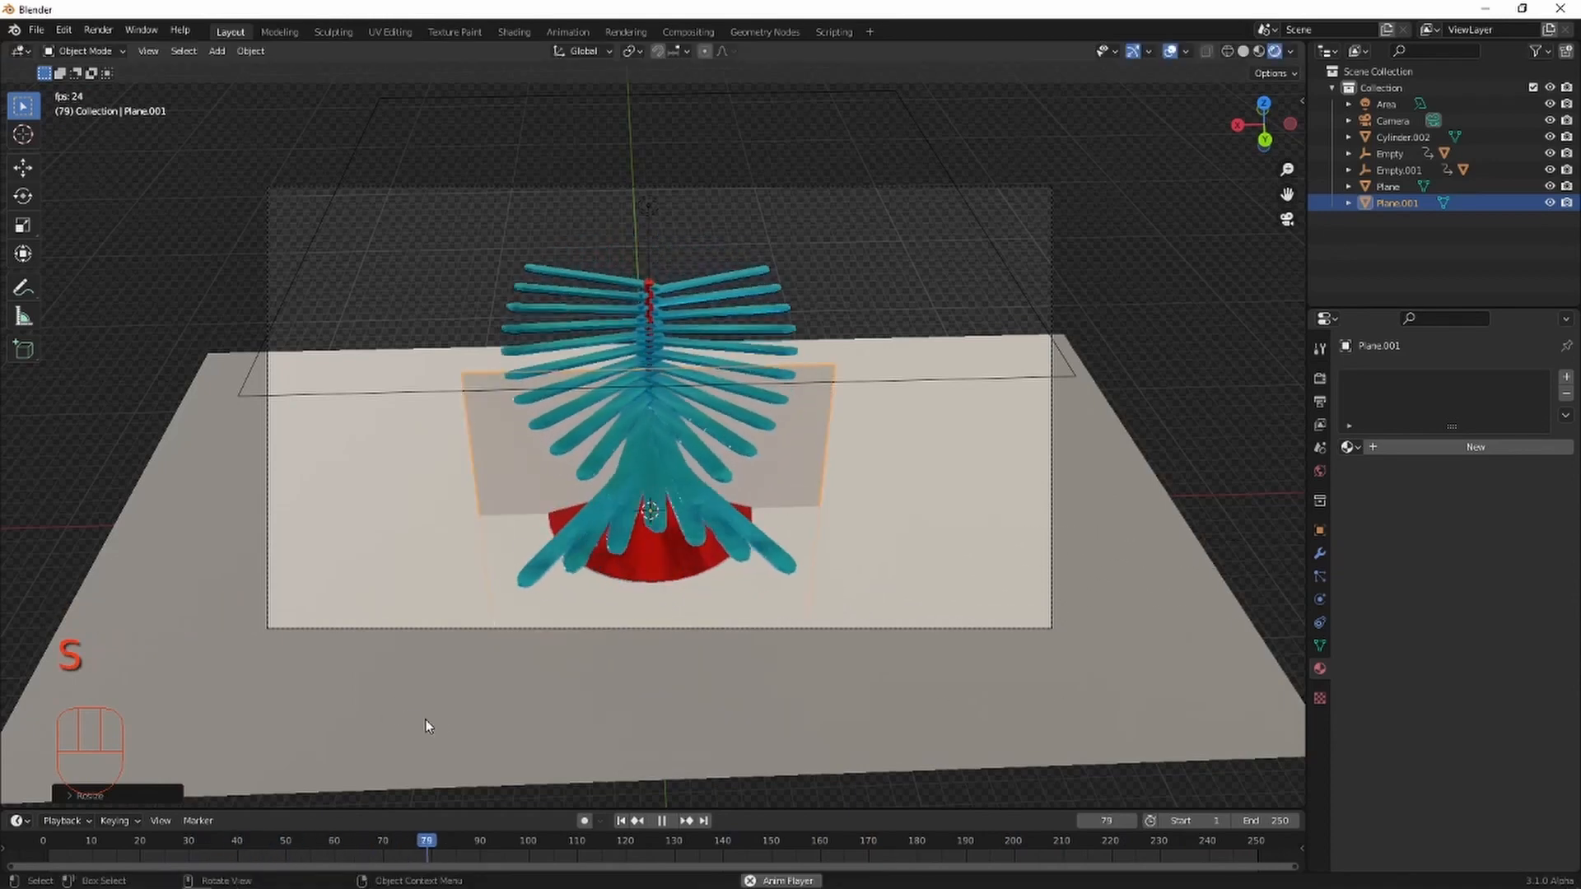
# Move the upright plane back along the Y axis so it stands behind the tree.
pyautogui.press('g')
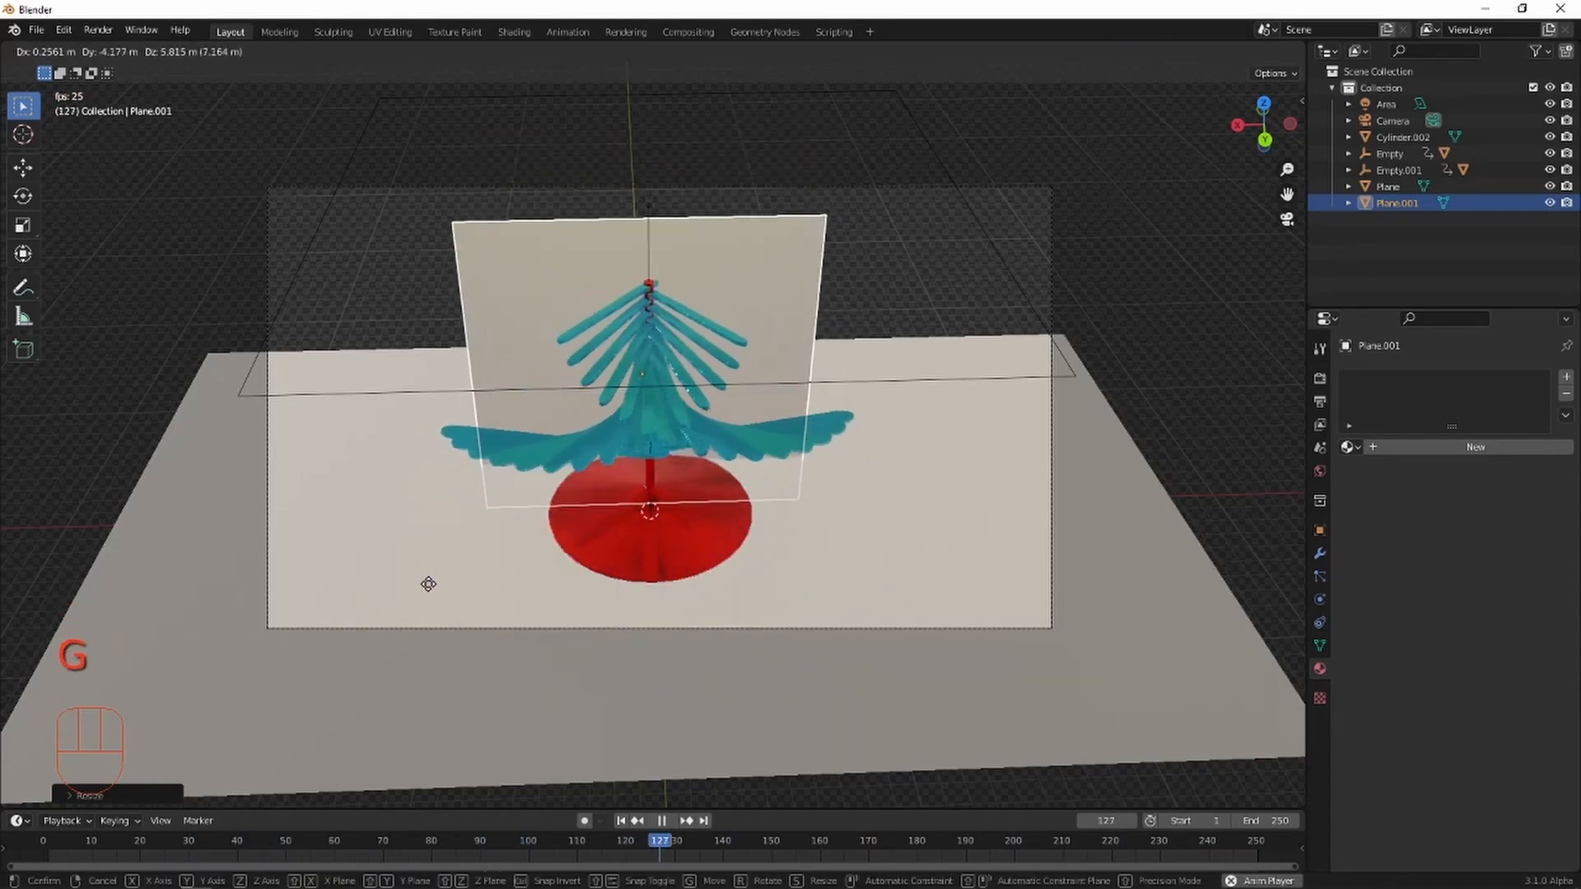
pyautogui.press('y')
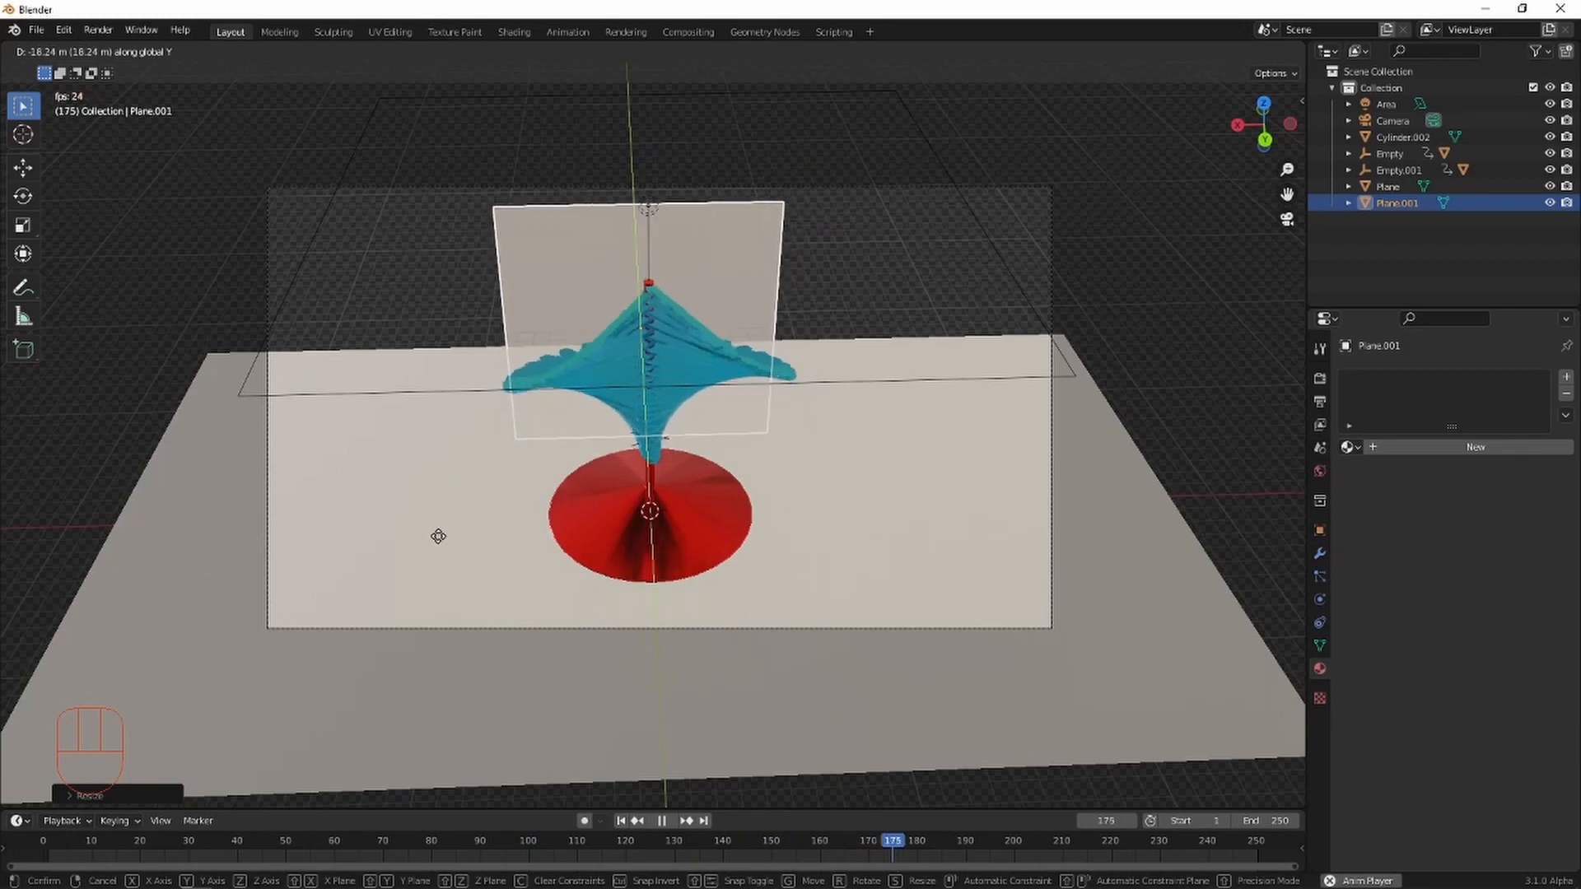
pyautogui.click(435, 556)
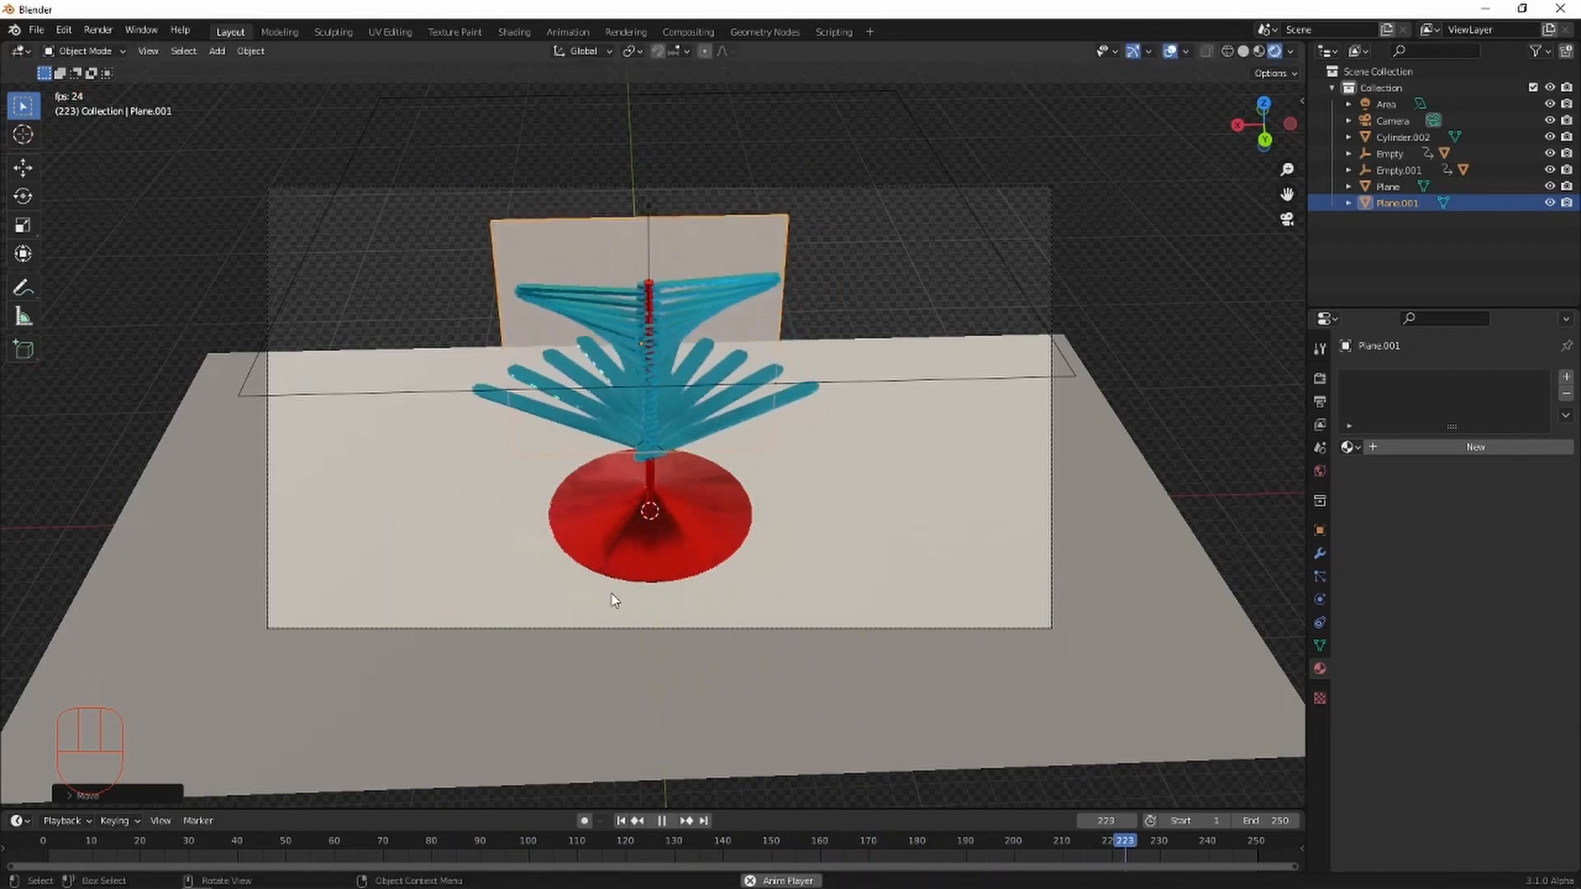
# Stretch the backdrop plane along the X axis past the camera frame's width and raise it about 2.8 m along Z to cover the frame's upper edge.
pyautogui.press('s')
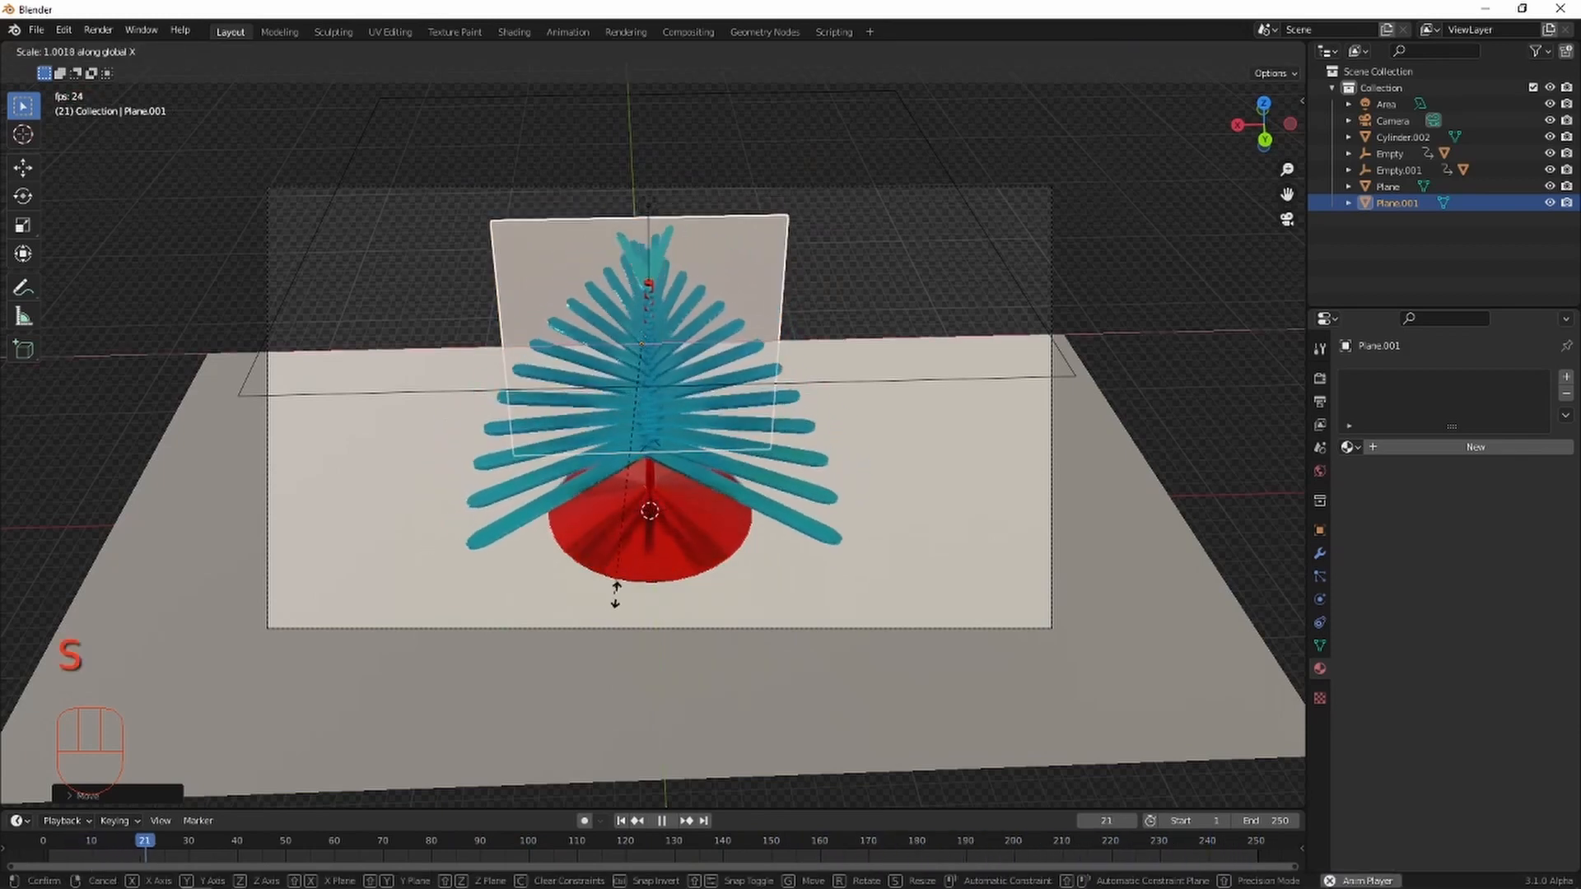
pyautogui.press('x')
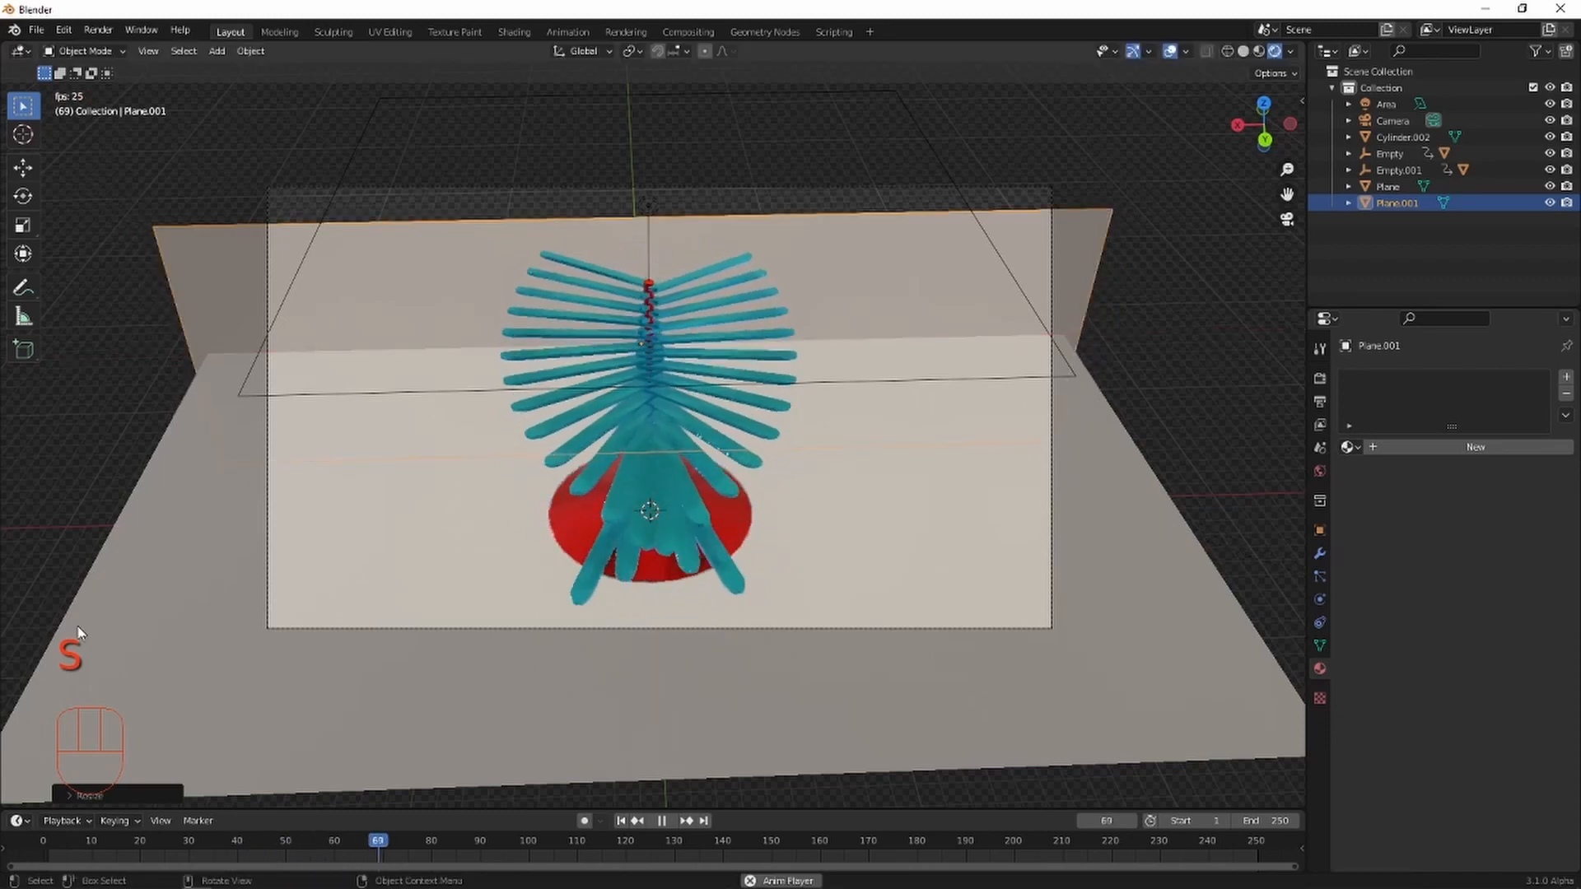
pyautogui.click(103, 609)
pyautogui.press('g')
pyautogui.press('z')
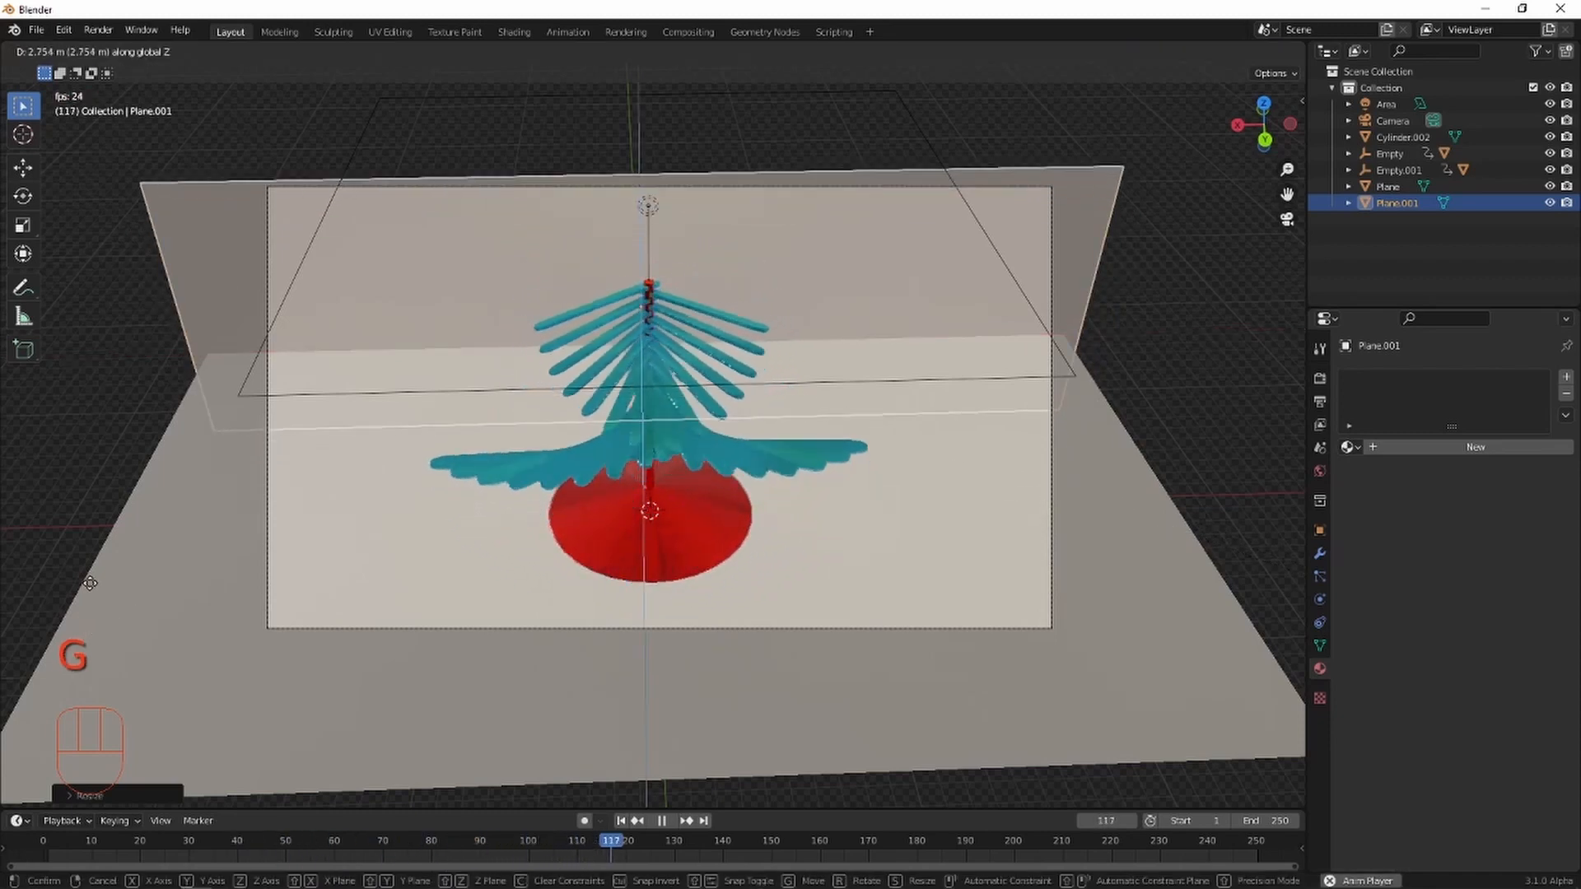
pyautogui.click(211, 485)
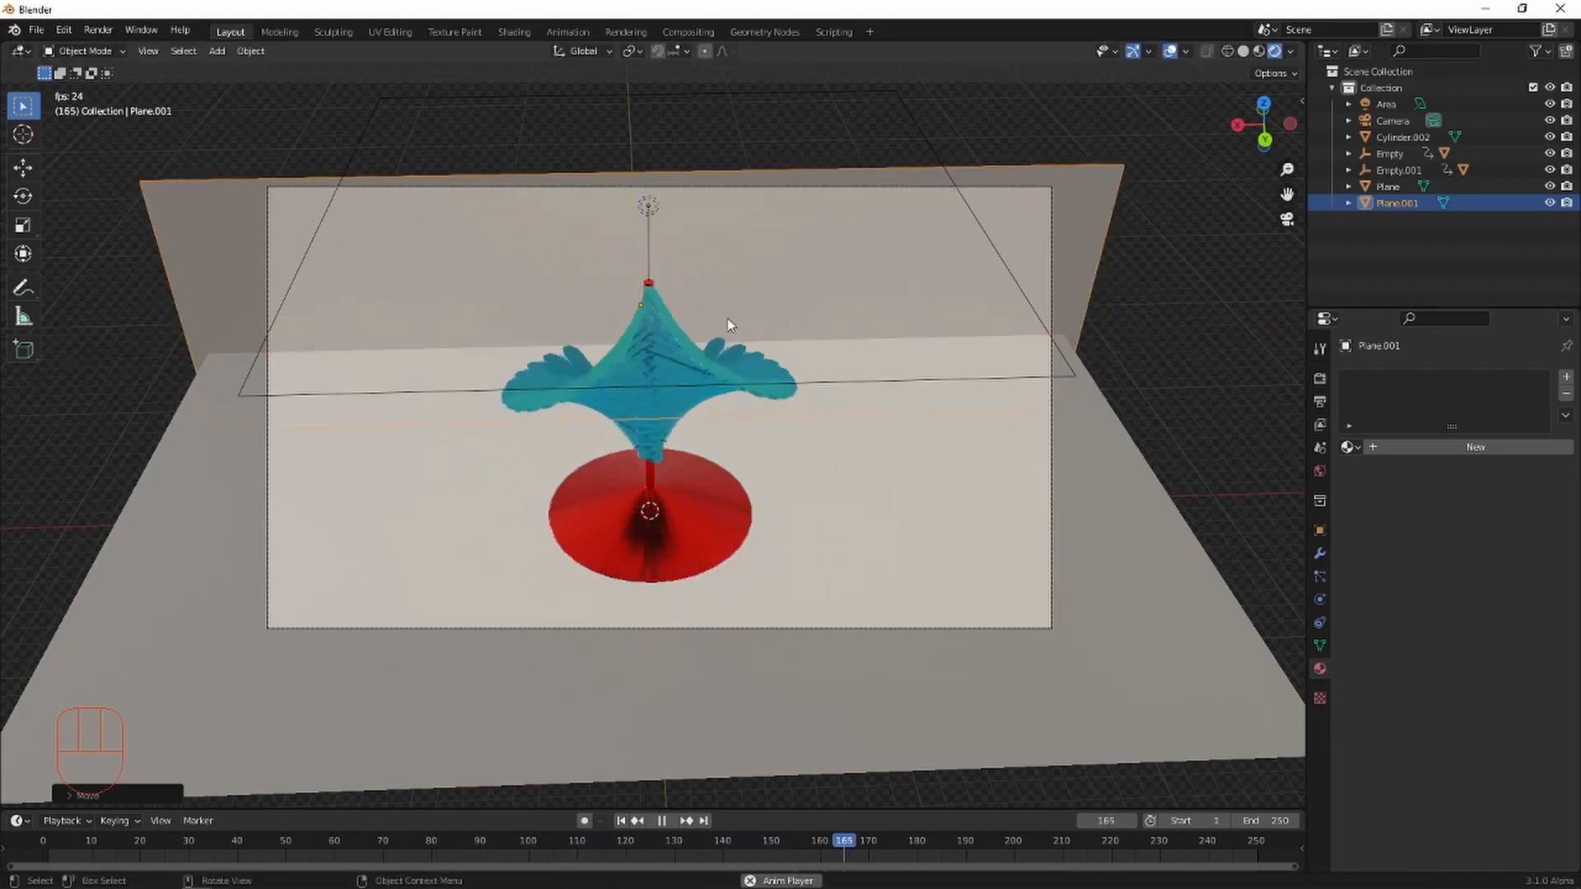
# Stop the animation and inspect how the floor and backdrop planes meet, from the side and through the camera.
pyautogui.click(868, 395)
pyautogui.click(862, 294)
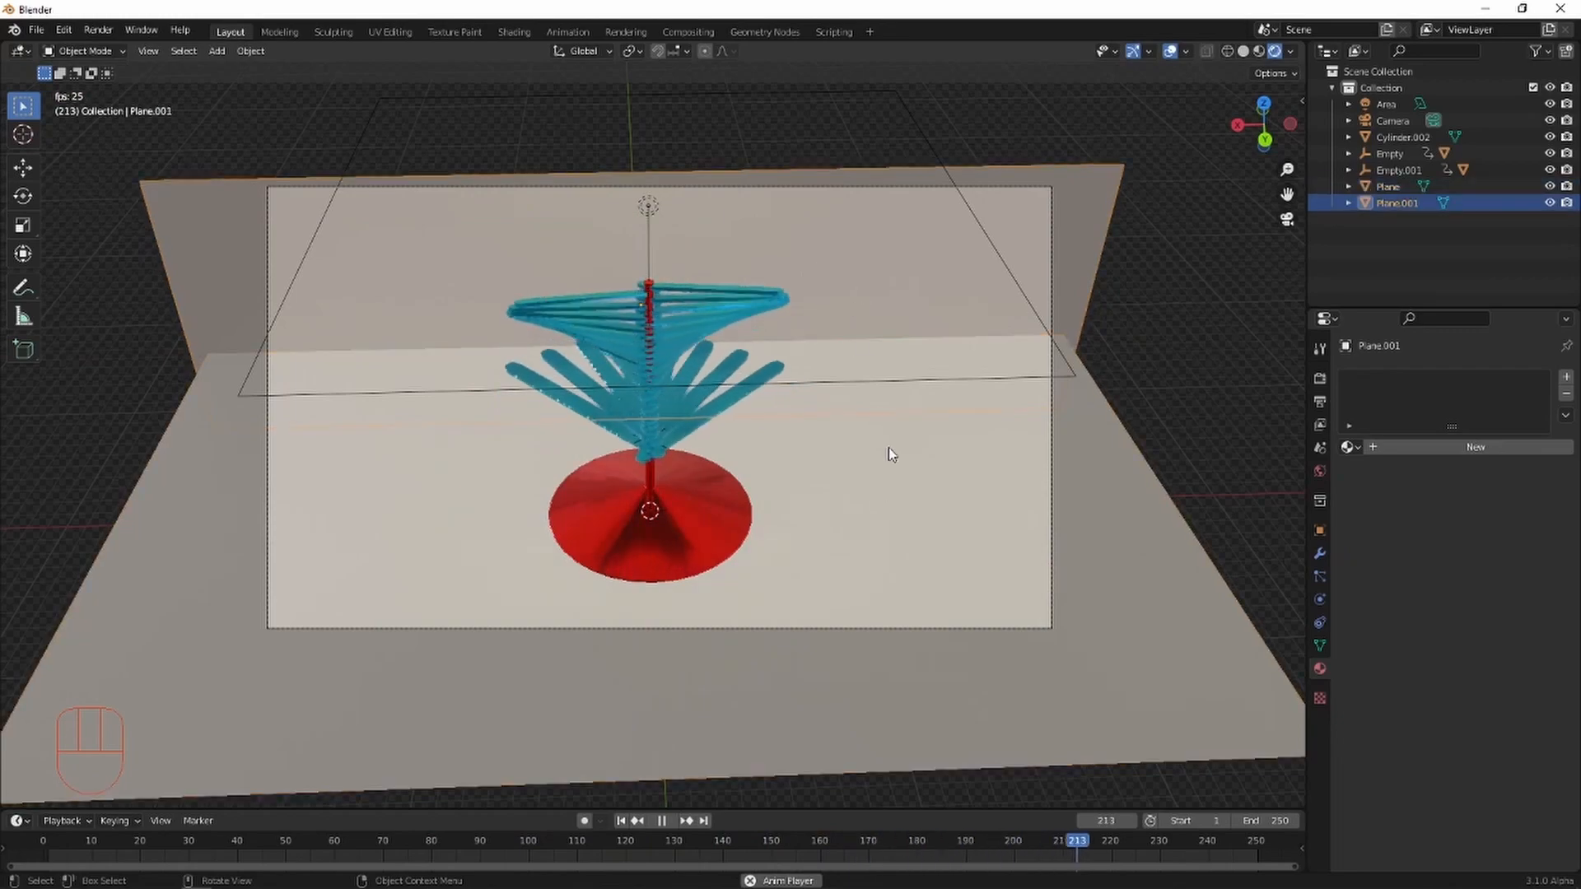
pyautogui.click(889, 451)
pyautogui.click(840, 282)
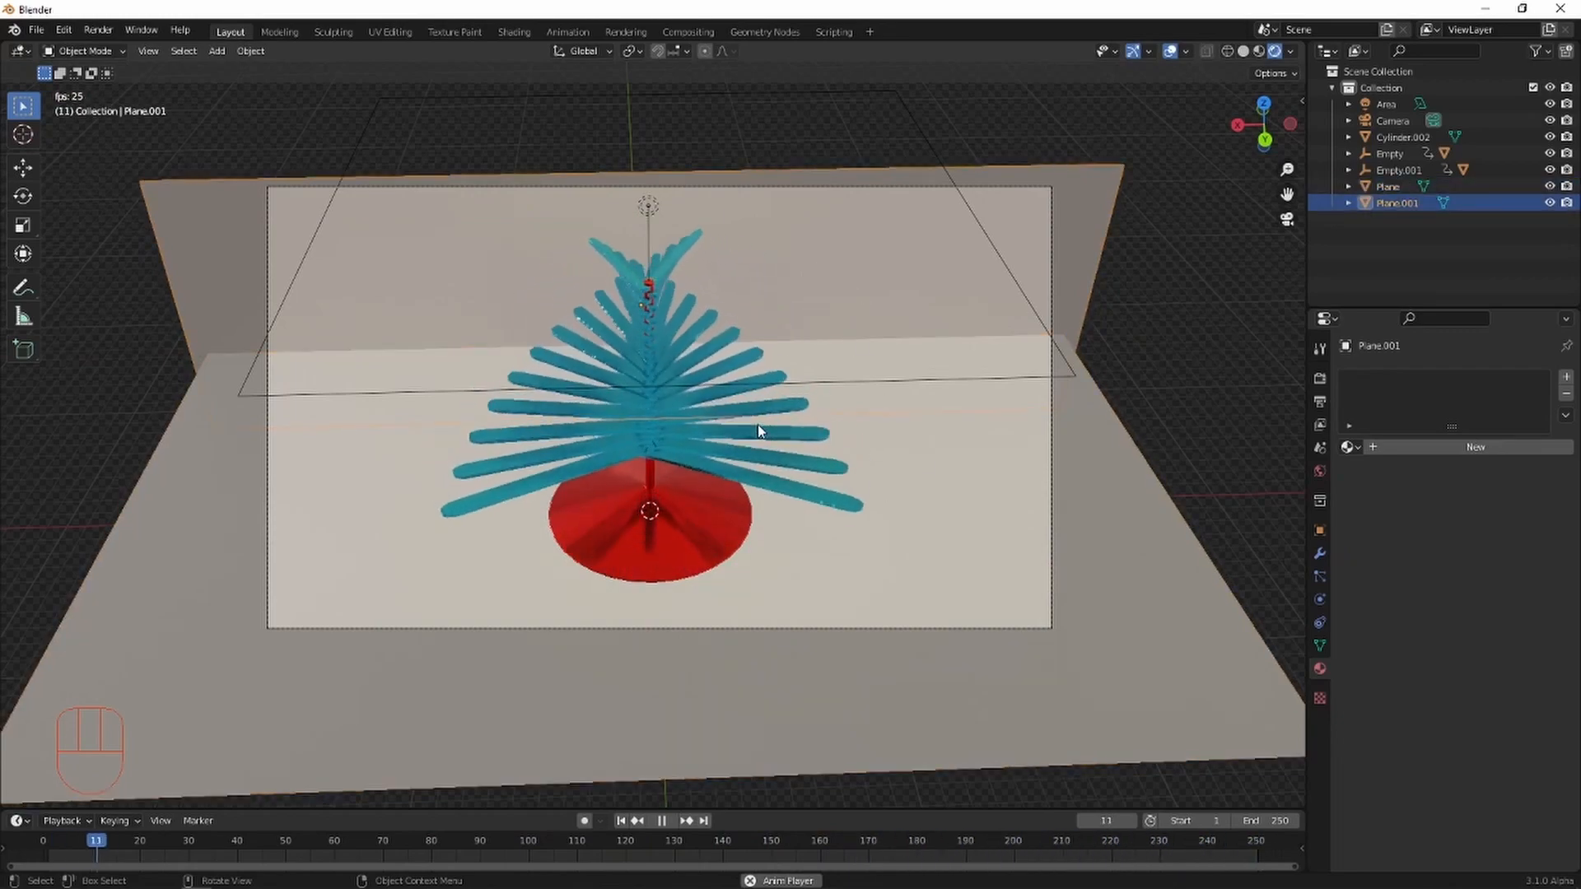
pyautogui.press('space')
pyautogui.moveTo(864, 472); pyautogui.dragTo(970, 462, button='middle')
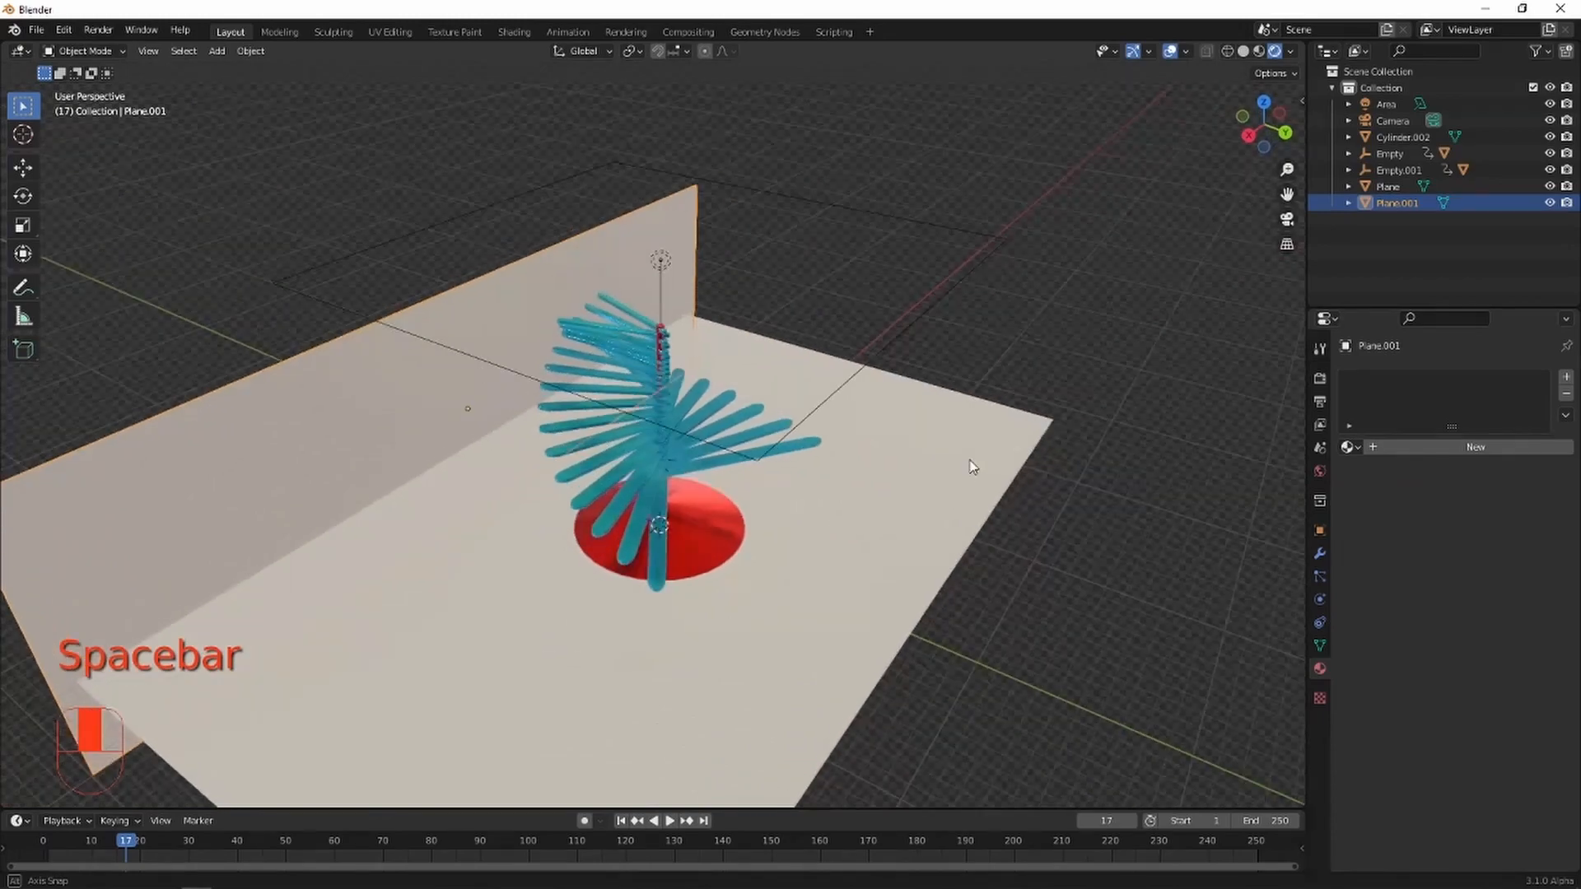
pyautogui.press('KP_0')
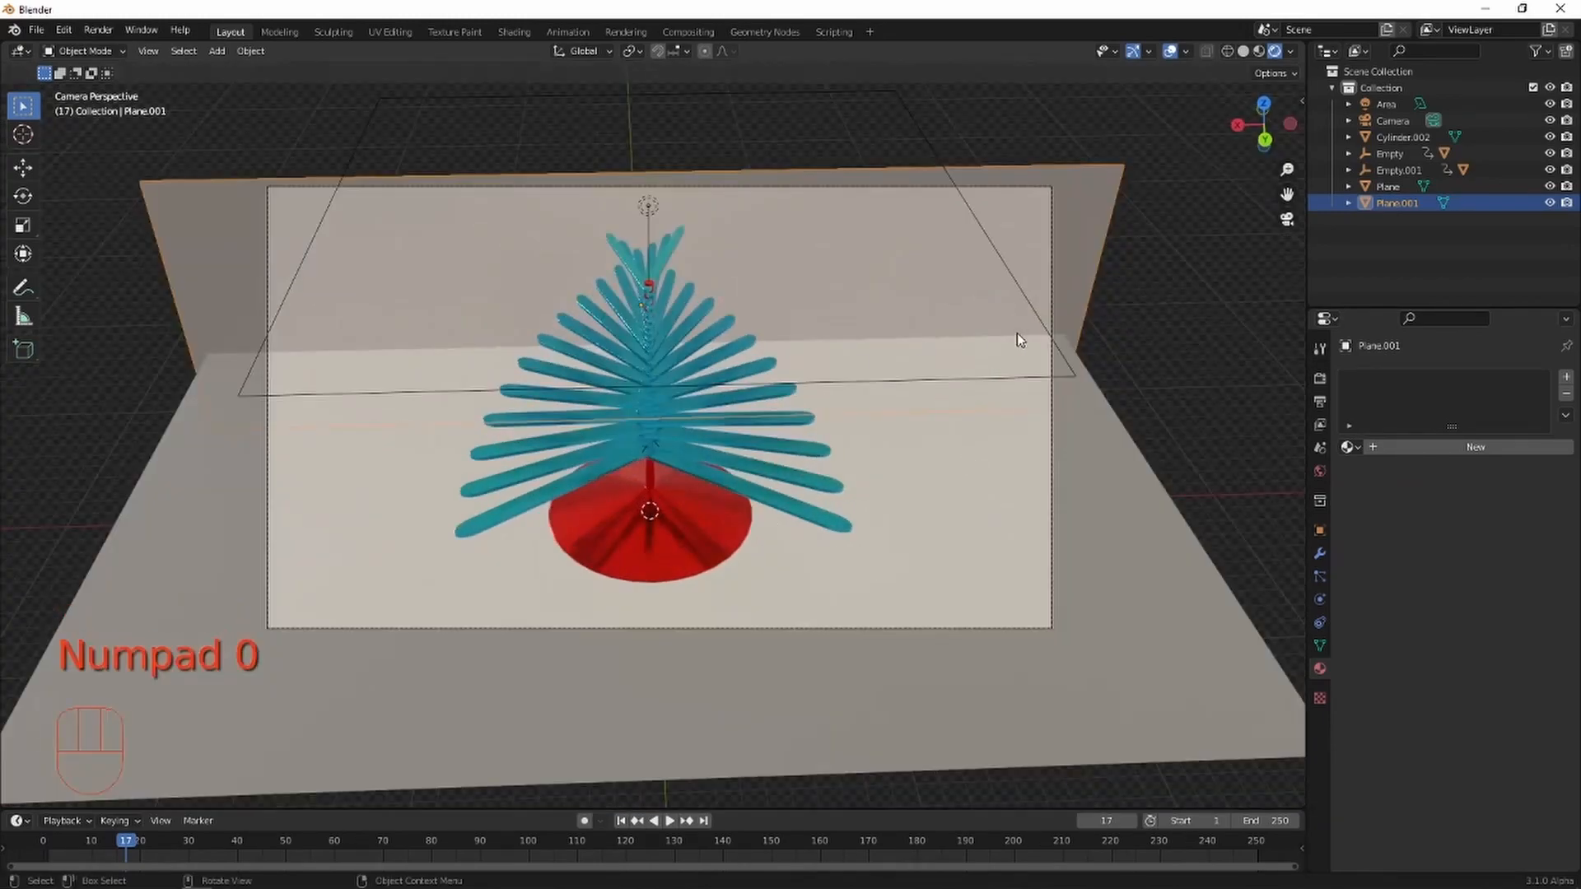
# Create a new material for the floor plane in the Shading workspace and spread its output and shader nodes apart.
pyautogui.click(1001, 497)
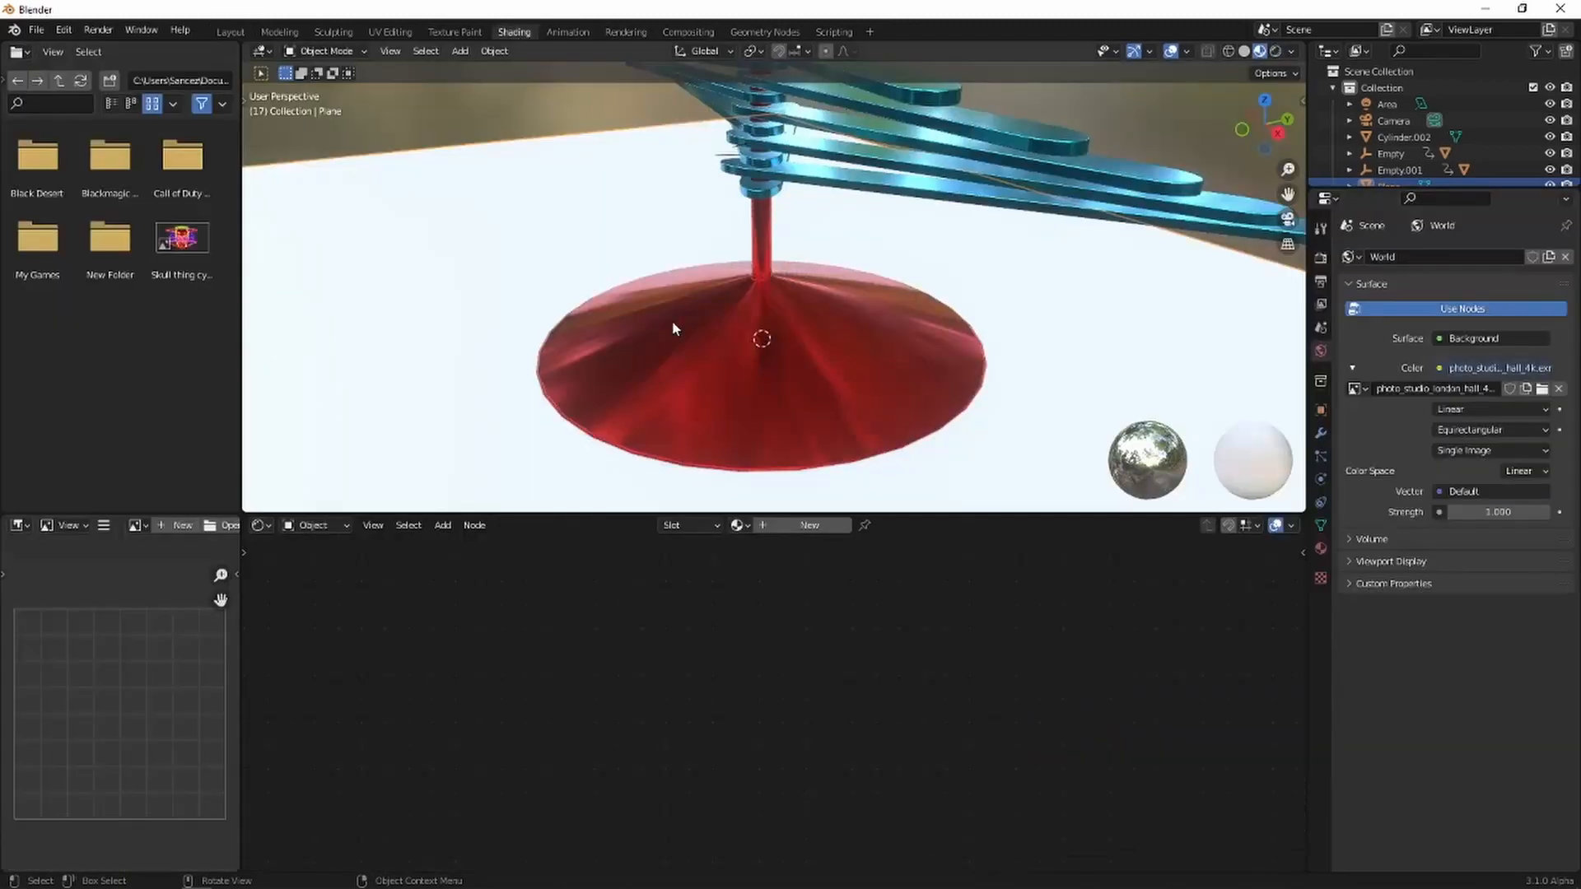
pyautogui.click(514, 32)
pyautogui.scroll(-6, 875, 300)
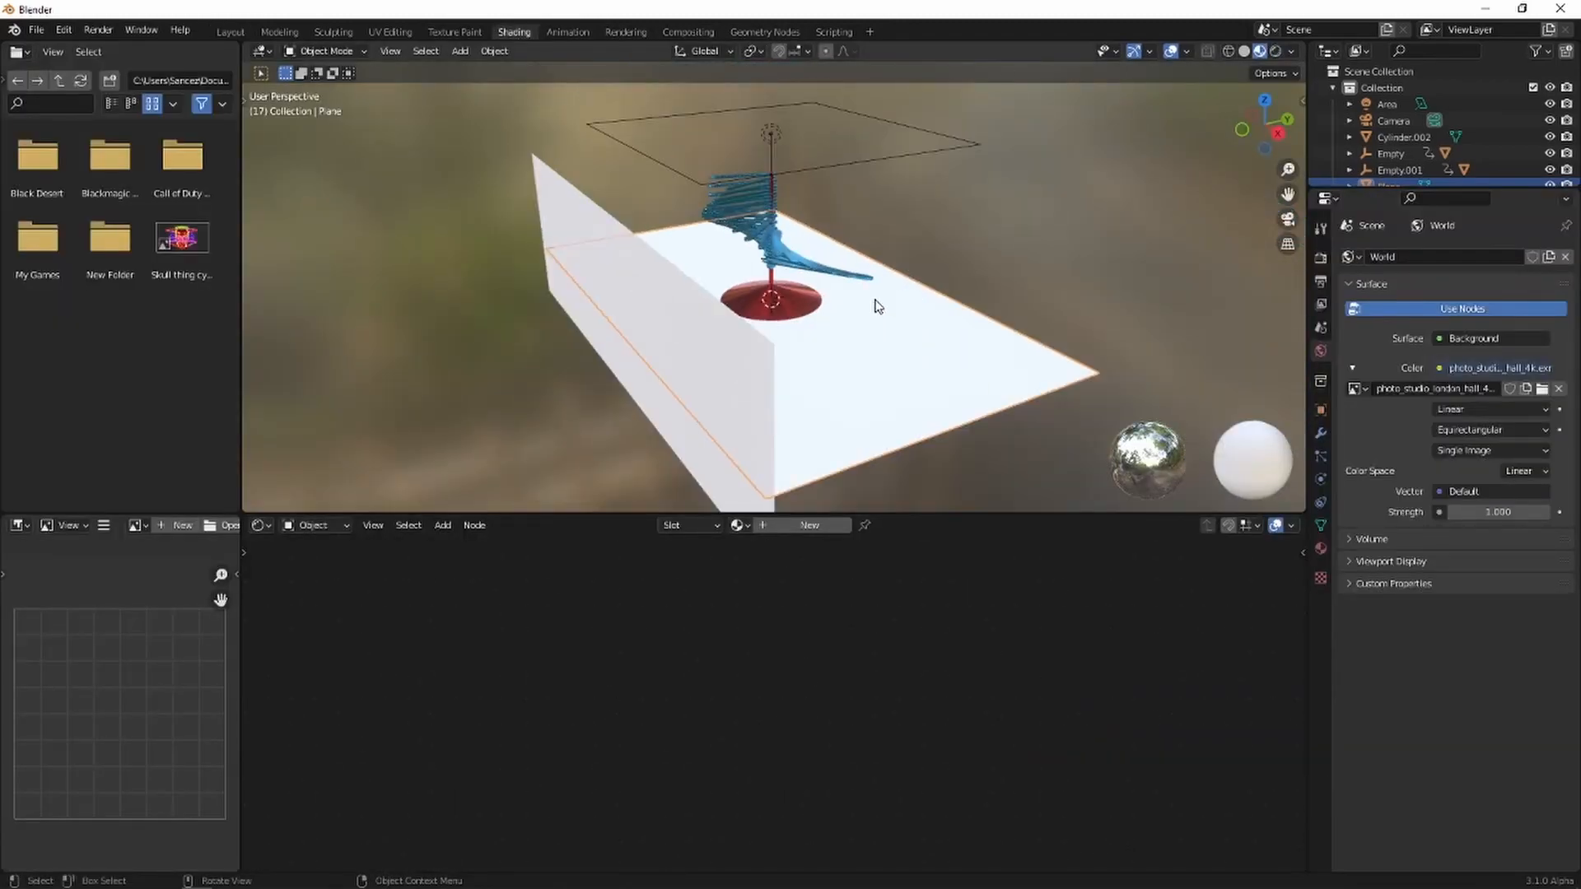
pyautogui.press('KP_0')
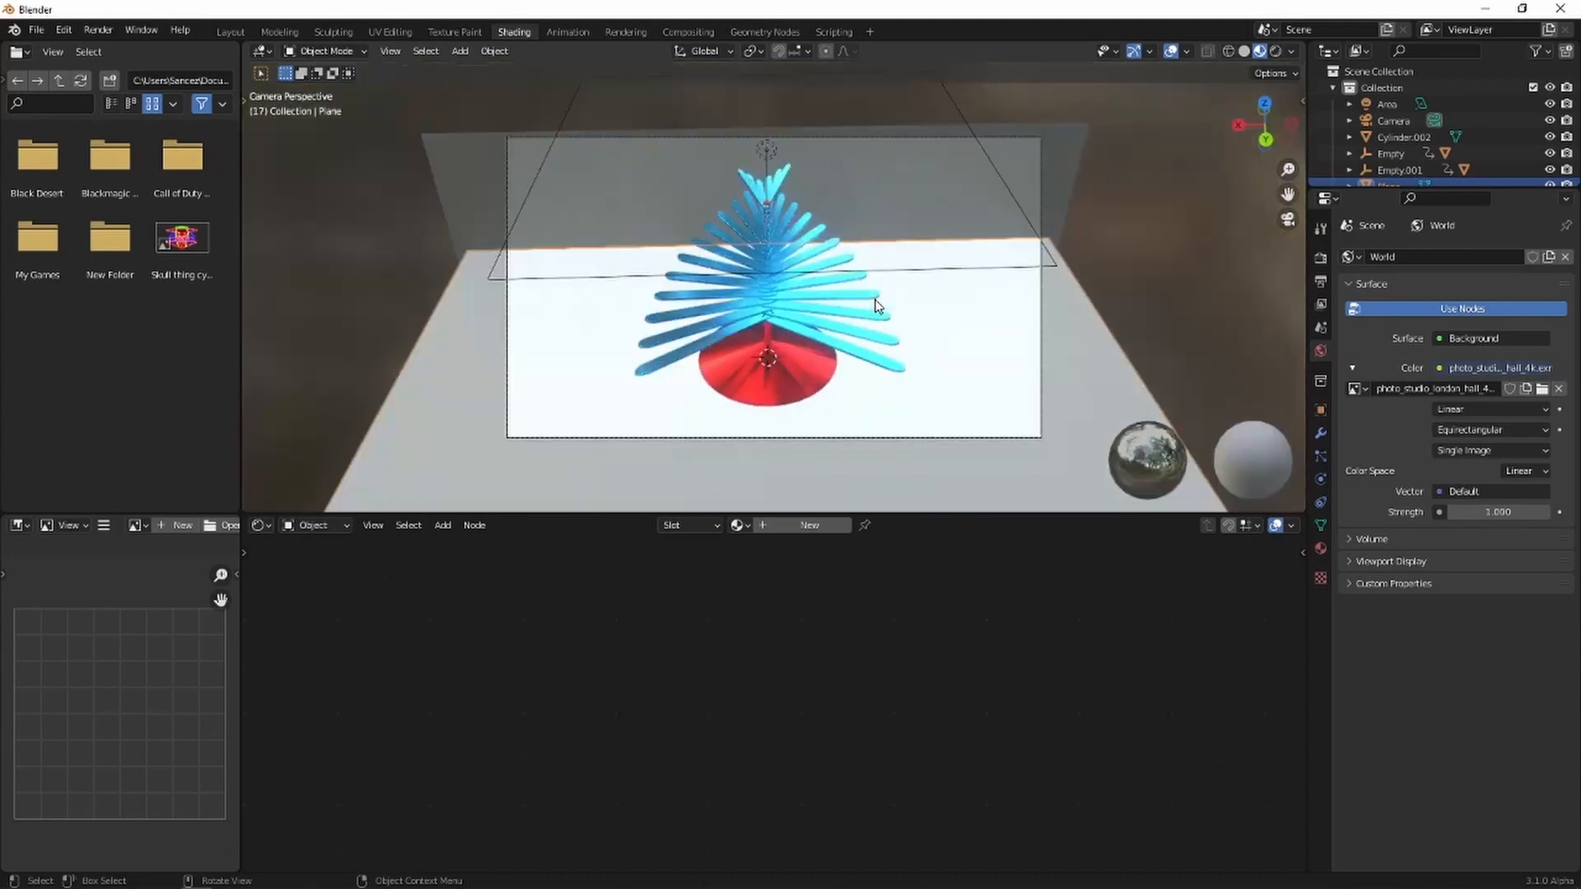
pyautogui.click(803, 525)
pyautogui.moveTo(820, 631); pyautogui.dragTo(897, 604)
pyautogui.click(862, 660)
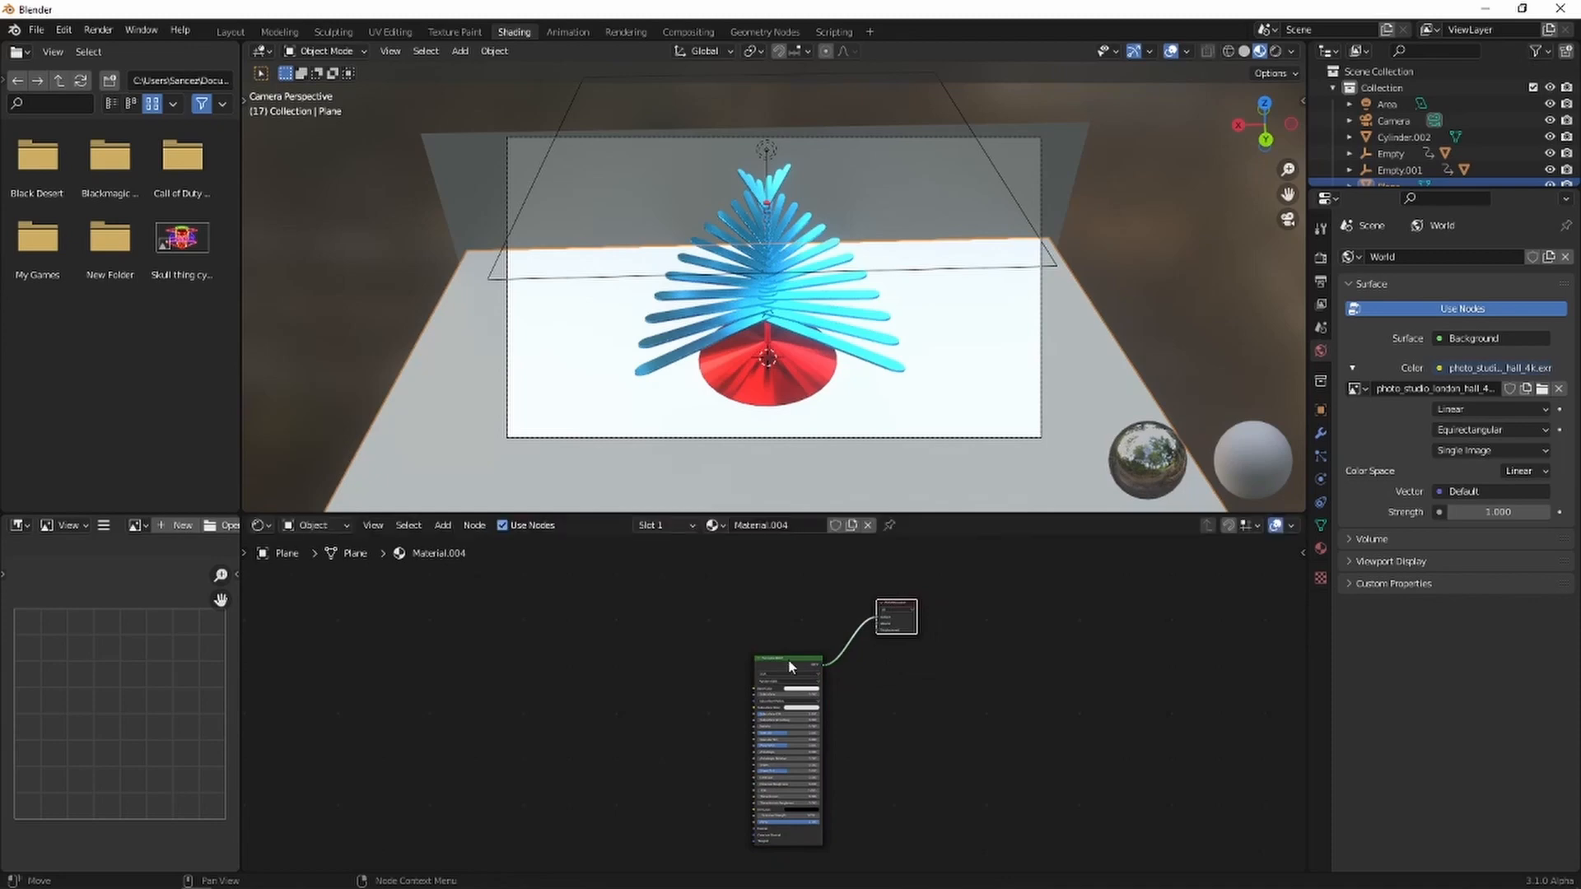
# Add an Image Texture node beside the Principled BSDF in the floor material.
pyautogui.hotkey('shift', 'a')
pyautogui.click(635, 639)
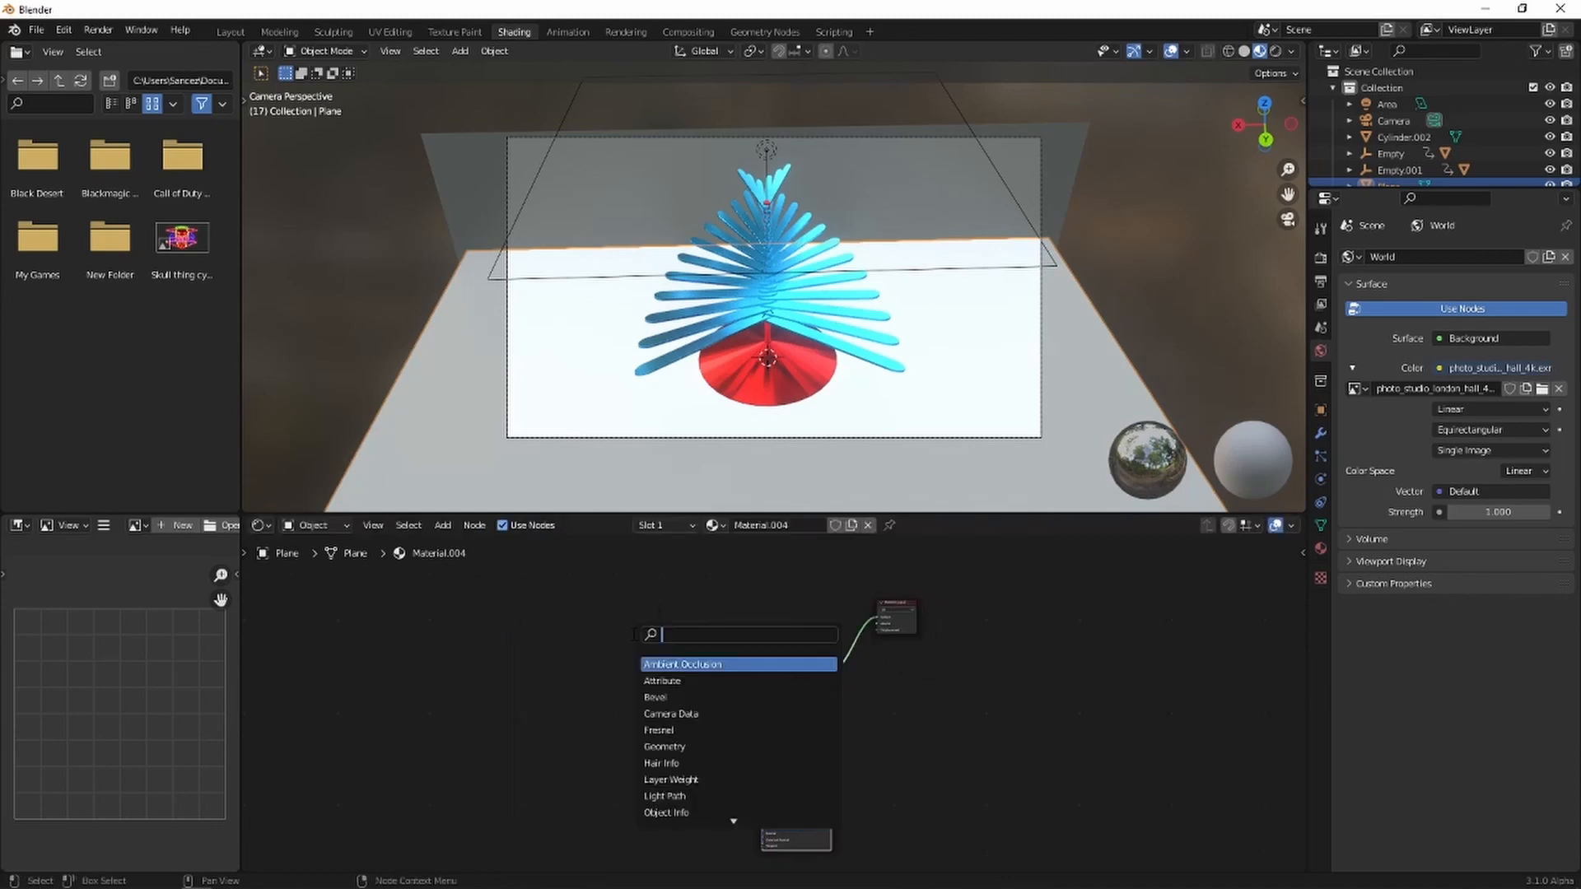
pyautogui.write('im')
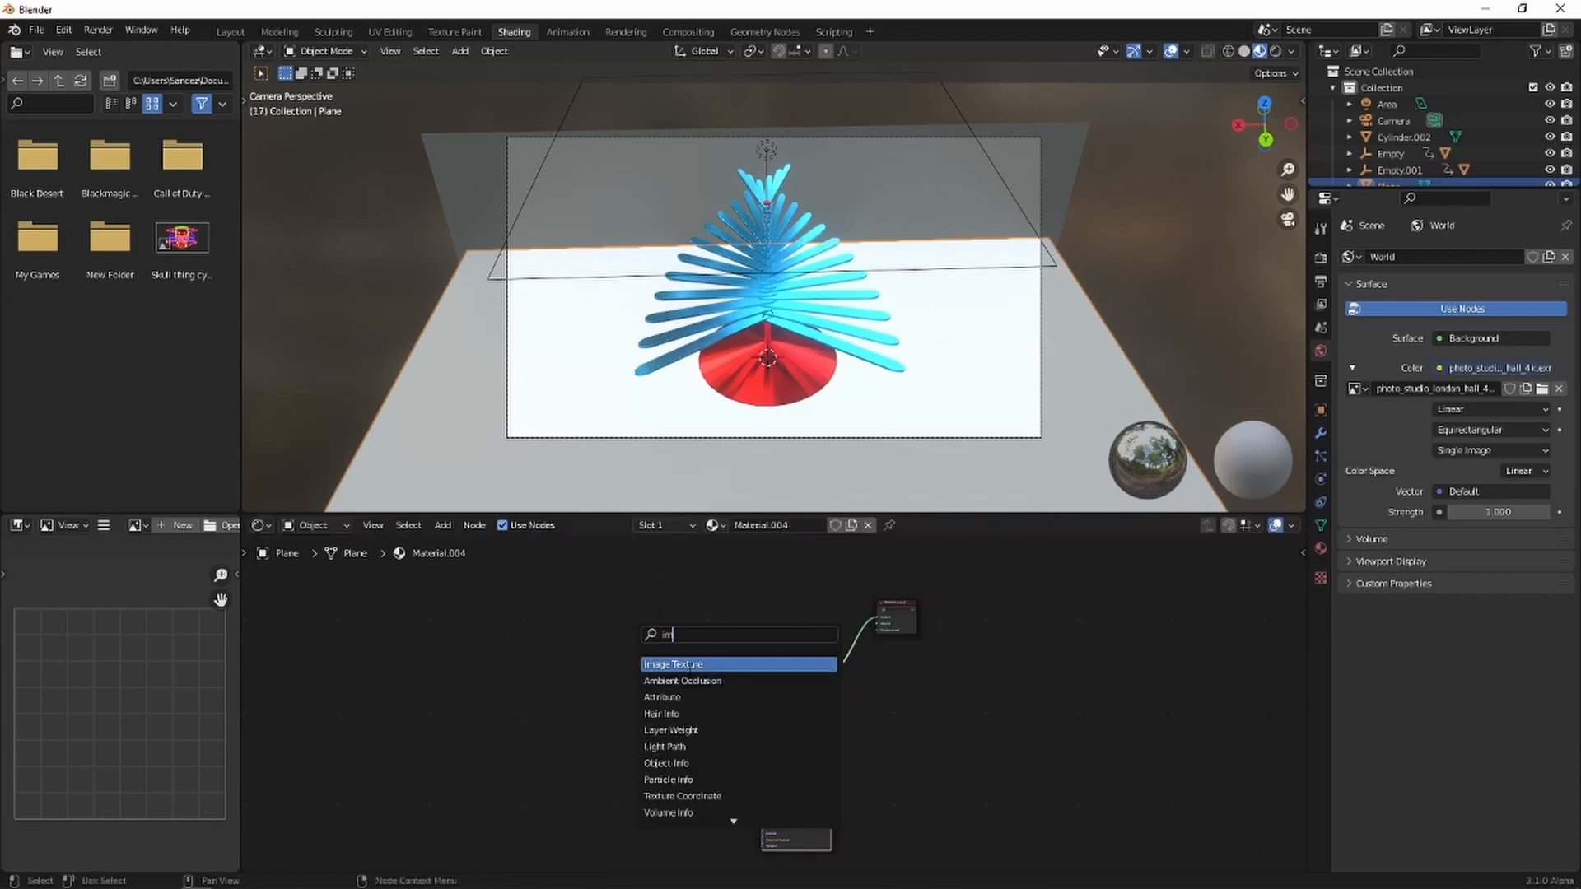
pyautogui.click(685, 664)
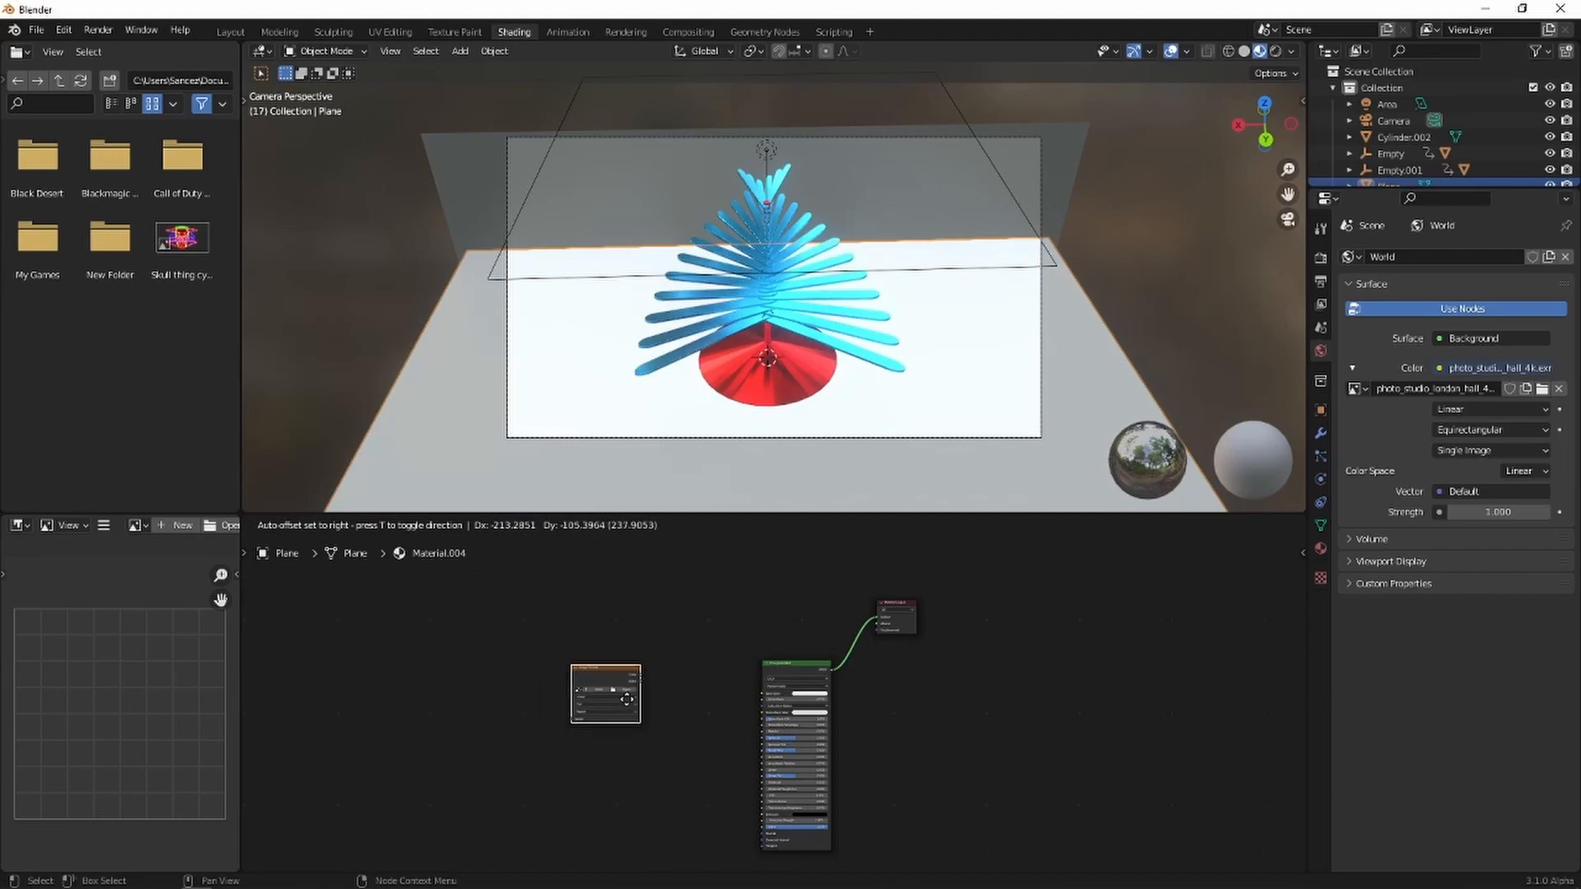
pyautogui.click(627, 703)
# Add a second Image Texture node below the first one.
pyautogui.hotkey('shift', 'a')
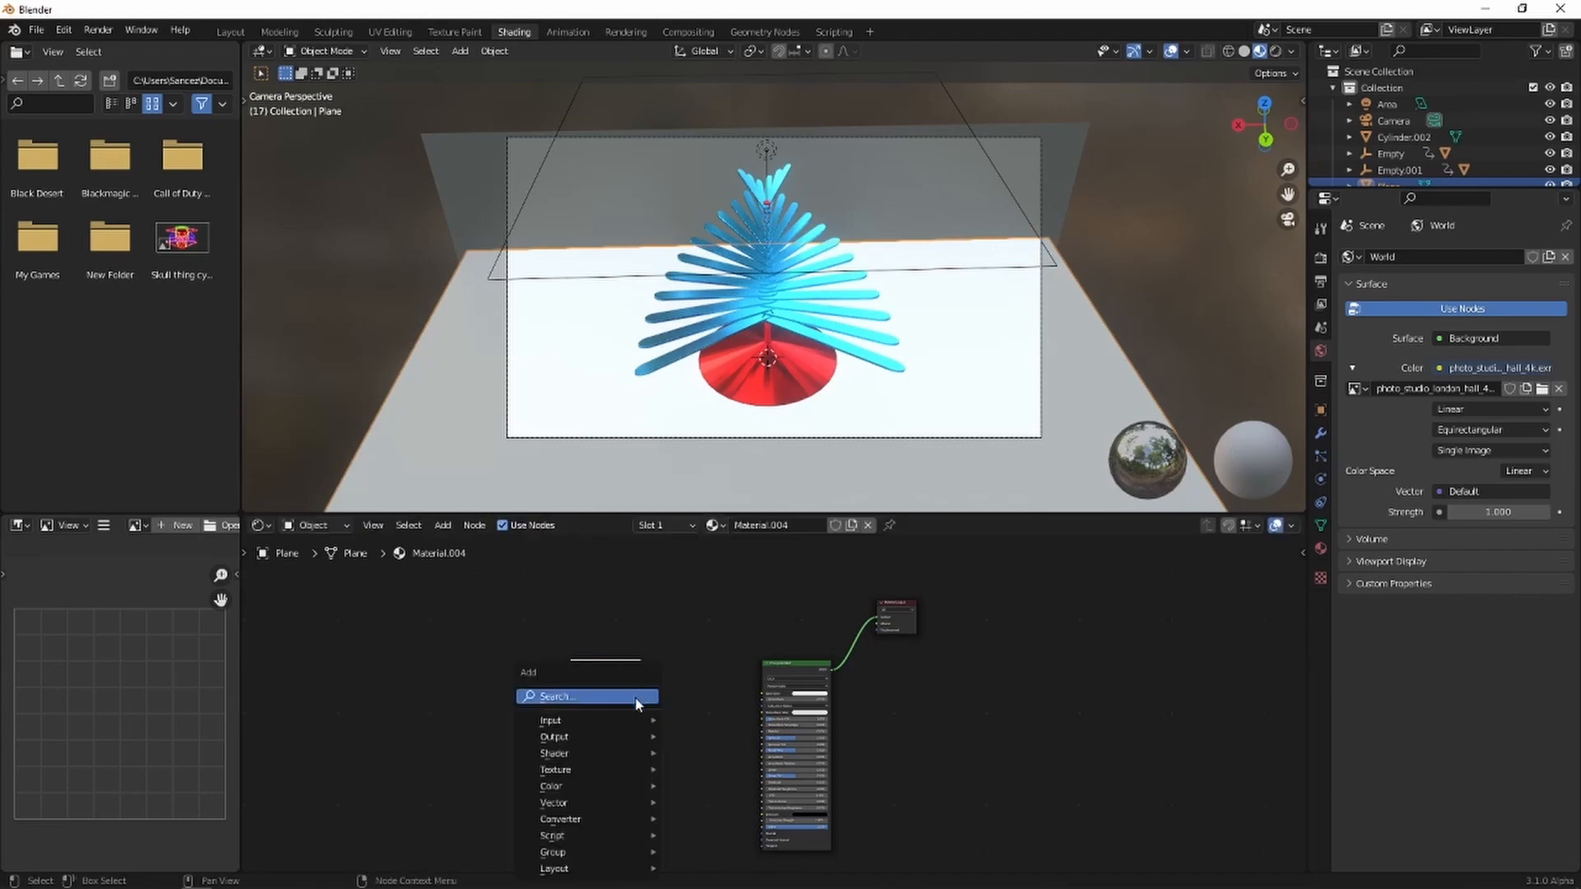
pyautogui.click(635, 700)
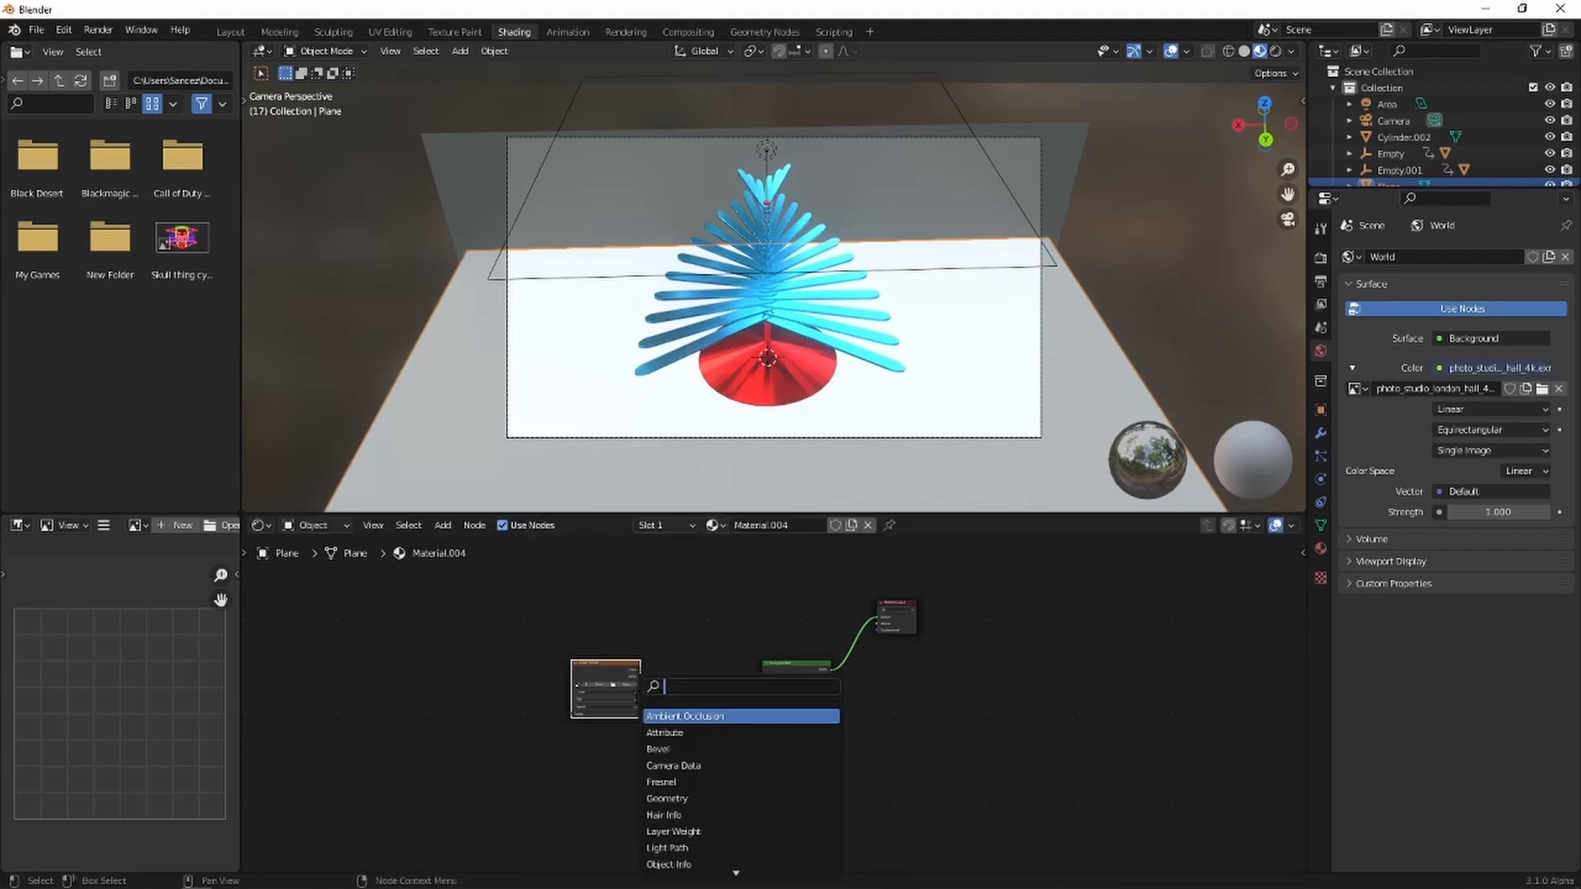
pyautogui.write('in')
pyautogui.press('BackSpace')
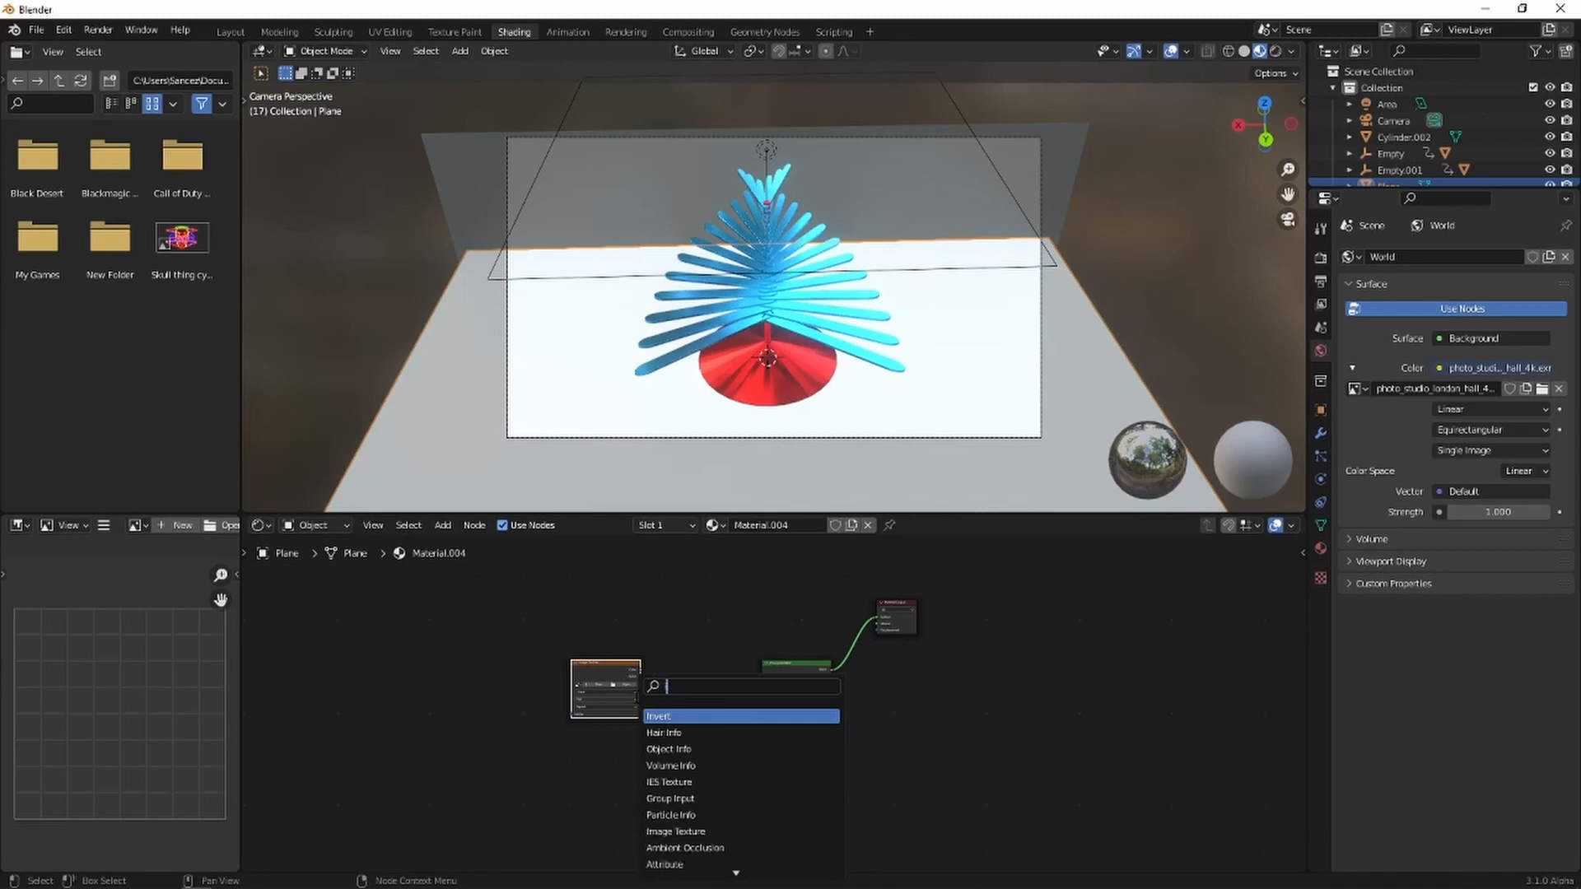
pyautogui.write('m')
pyautogui.click(682, 716)
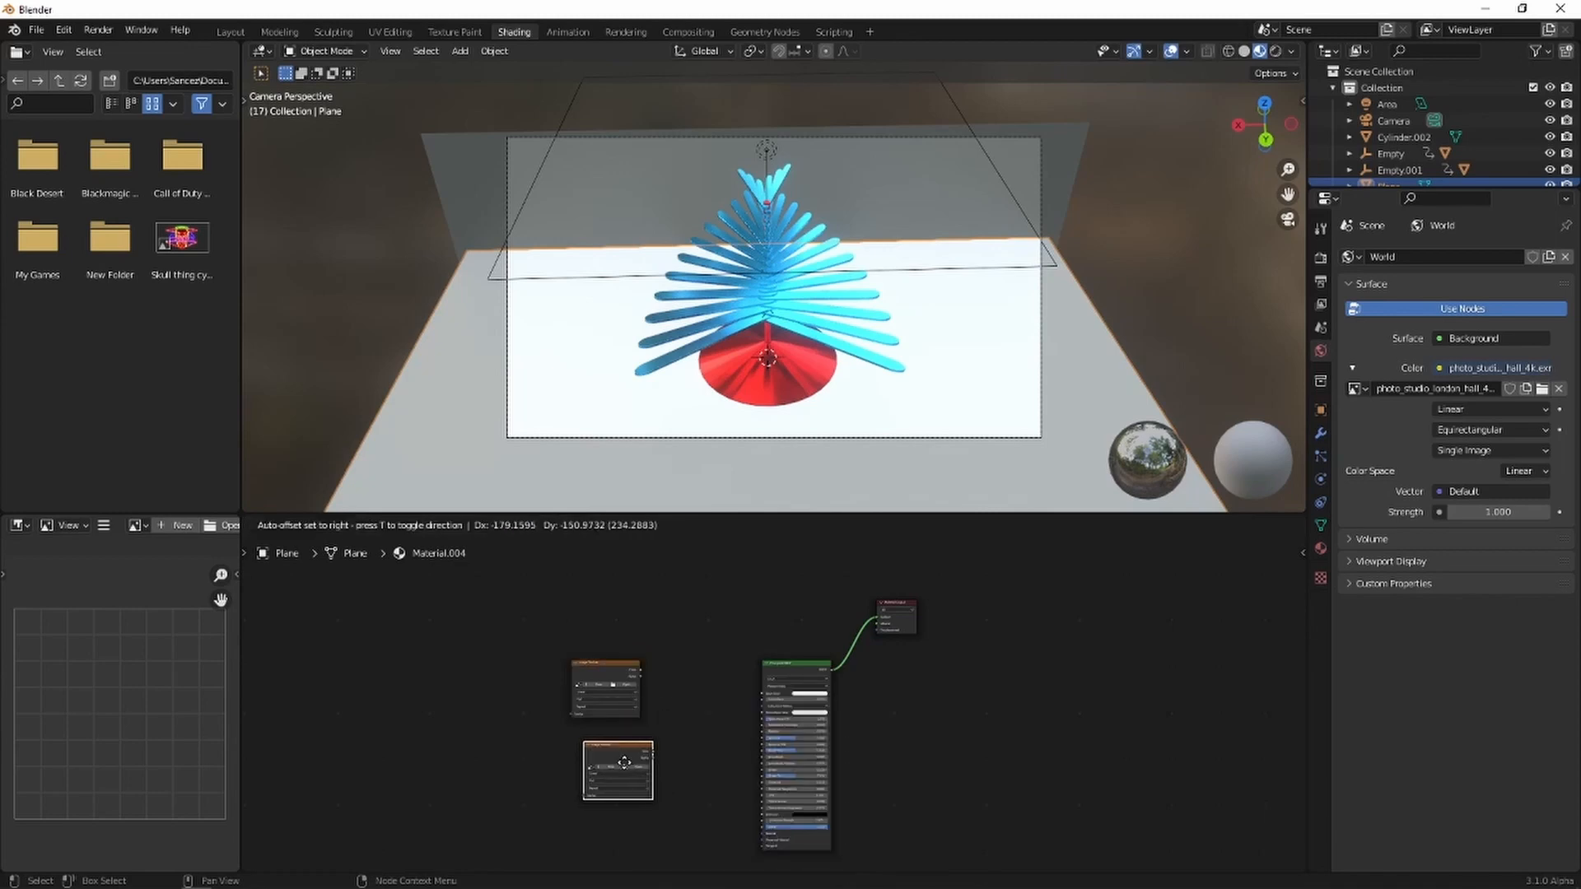
pyautogui.click(610, 753)
# Add a third Image Texture node below the second one.
pyautogui.hotkey('shift', 'a')
pyautogui.click(611, 700)
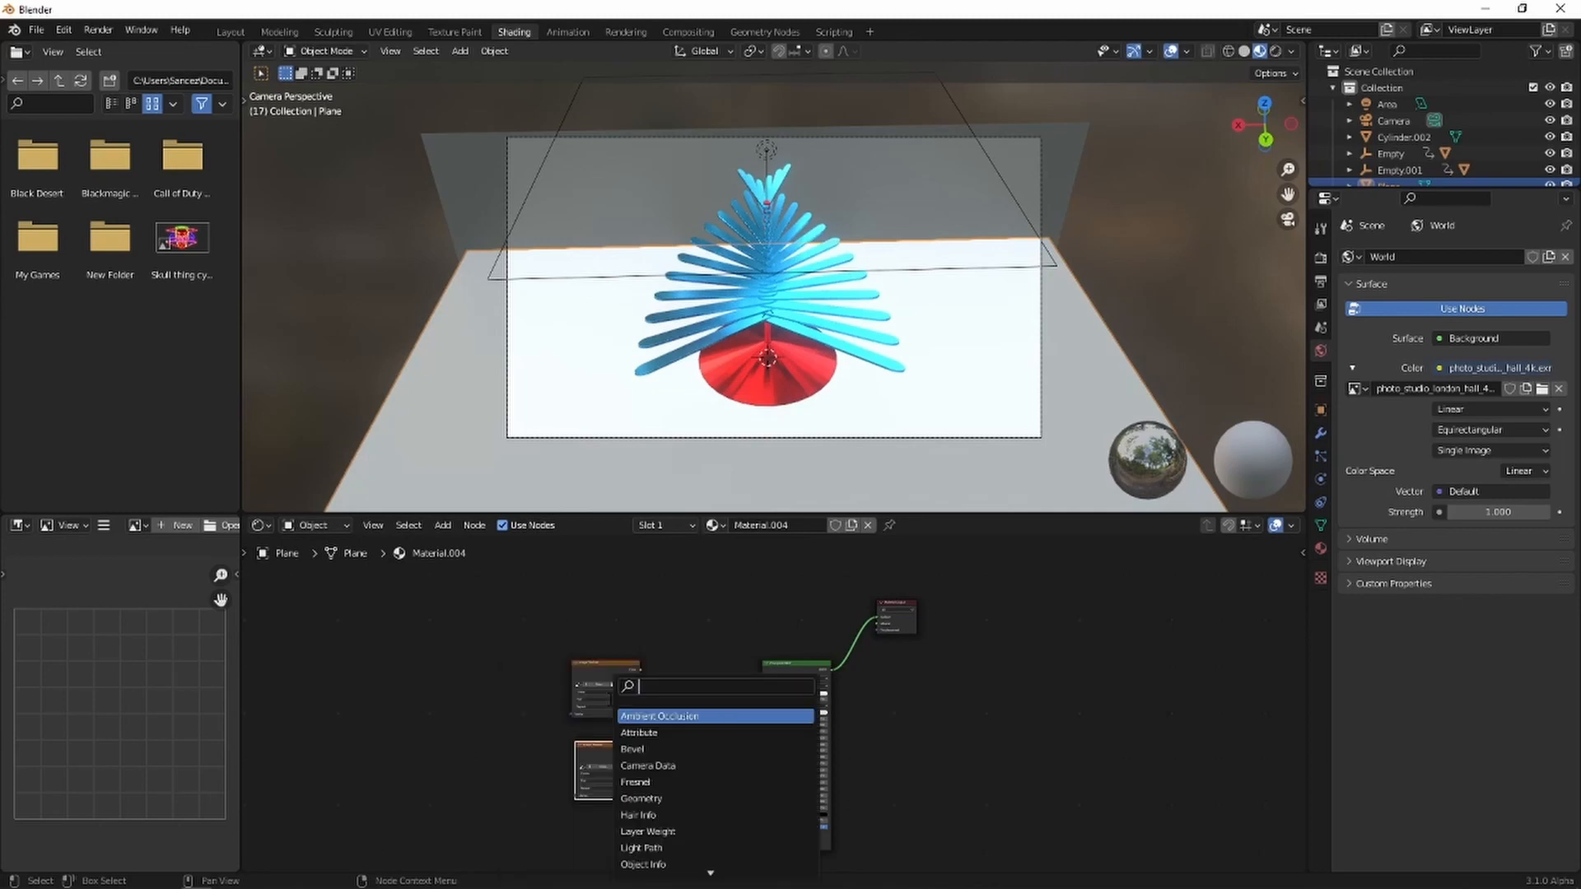
pyautogui.write('im')
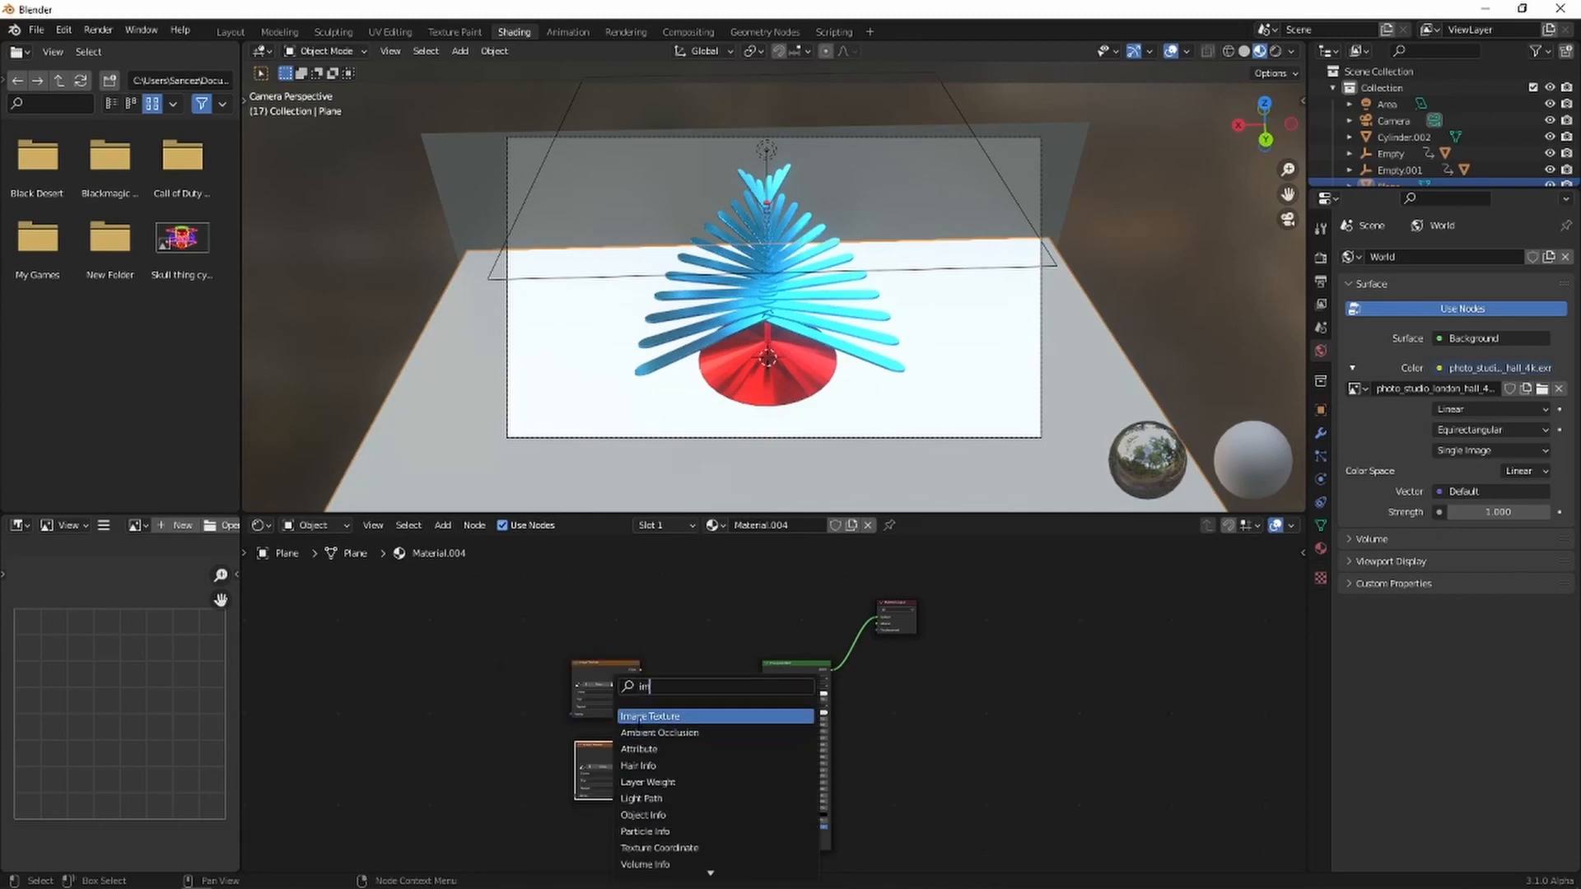
pyautogui.press('Return')
pyautogui.click(607, 843)
# Connect the first Image Texture's Color to the shader's Base Color and the second's Color to Roughness.
pyautogui.moveTo(935, 786); pyautogui.dragTo(950, 734, button='middle')
pyautogui.scroll(2, 896, 729)
pyautogui.moveTo(613, 585); pyautogui.dragTo(780, 616)
pyautogui.moveTo(617, 697); pyautogui.dragTo(781, 697)
# Add a Normal Map node and route the third Image Texture's Color through it into the shader's Normal input.
pyautogui.hotkey('shift', 'a')
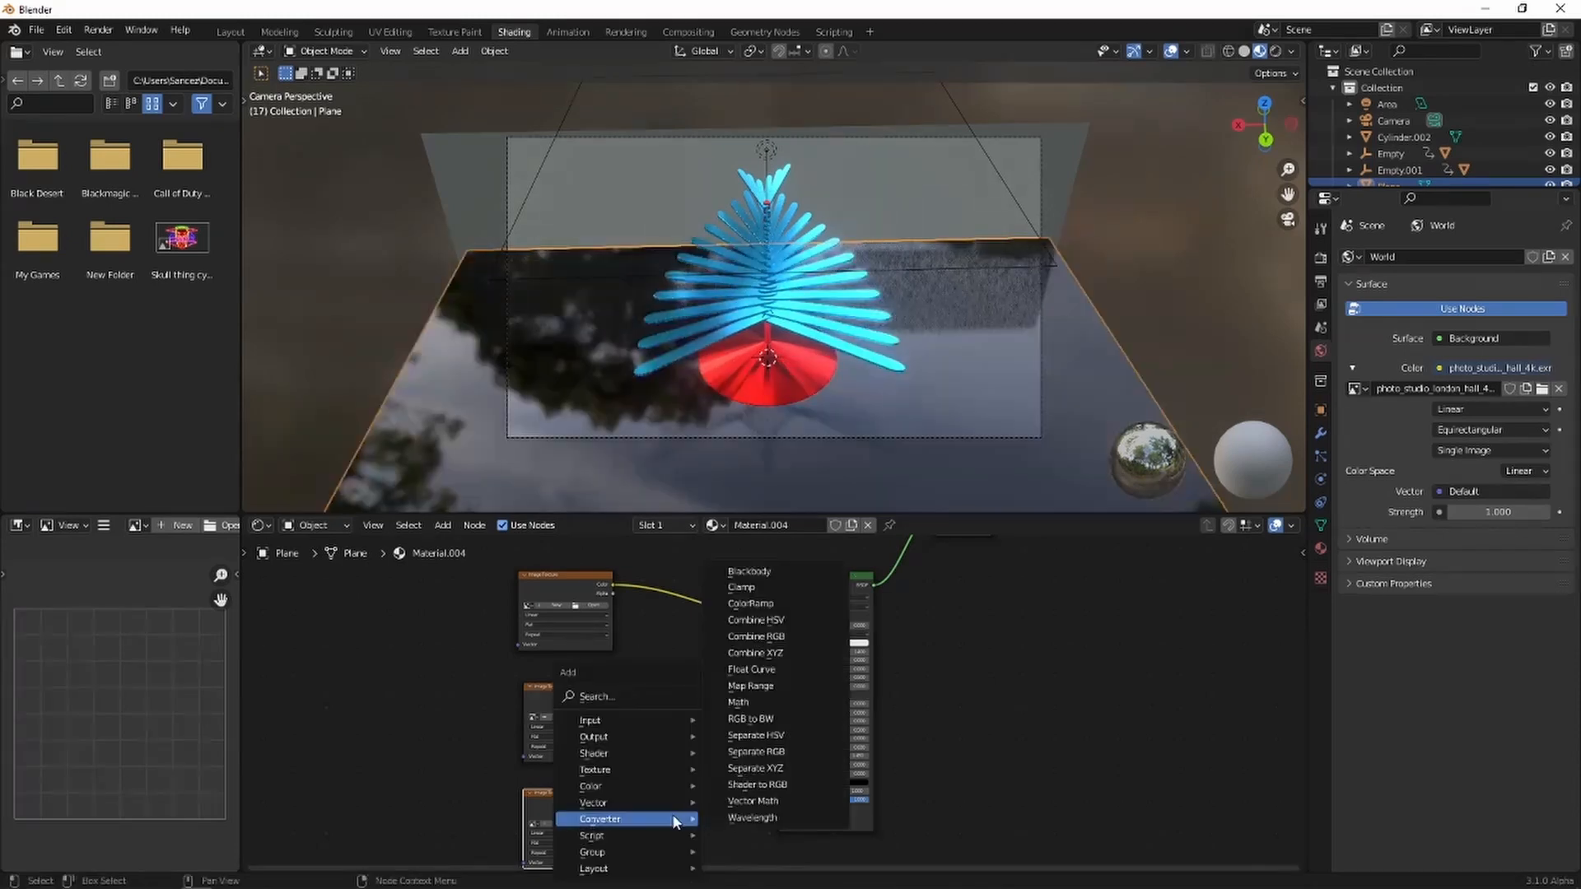
pyautogui.click(654, 719)
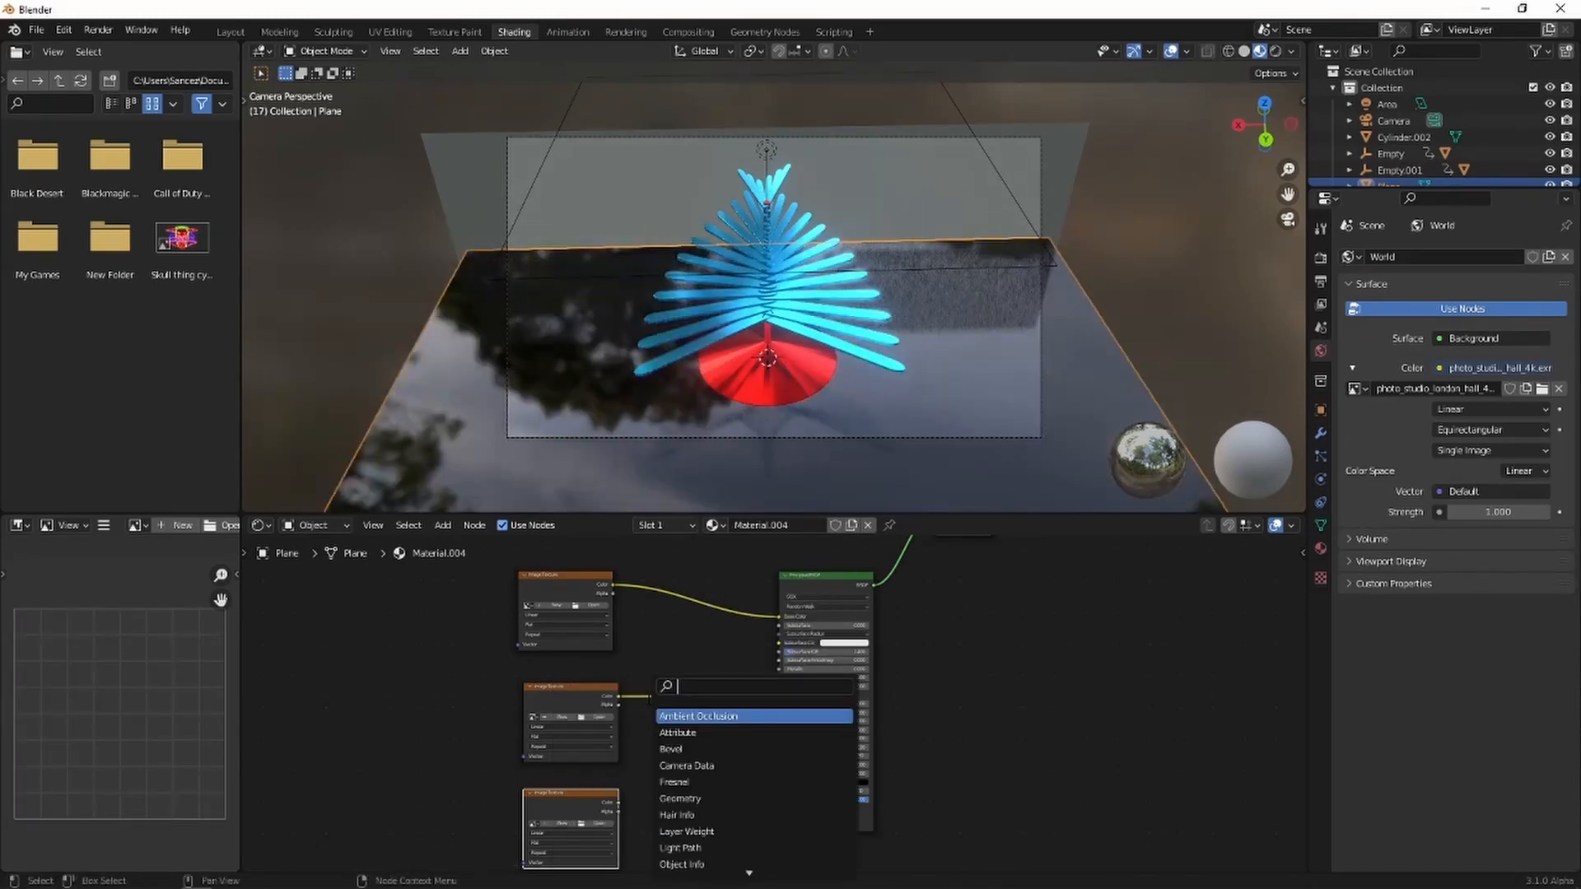
pyautogui.write('no')
pyautogui.press('Down')
pyautogui.press('Return')
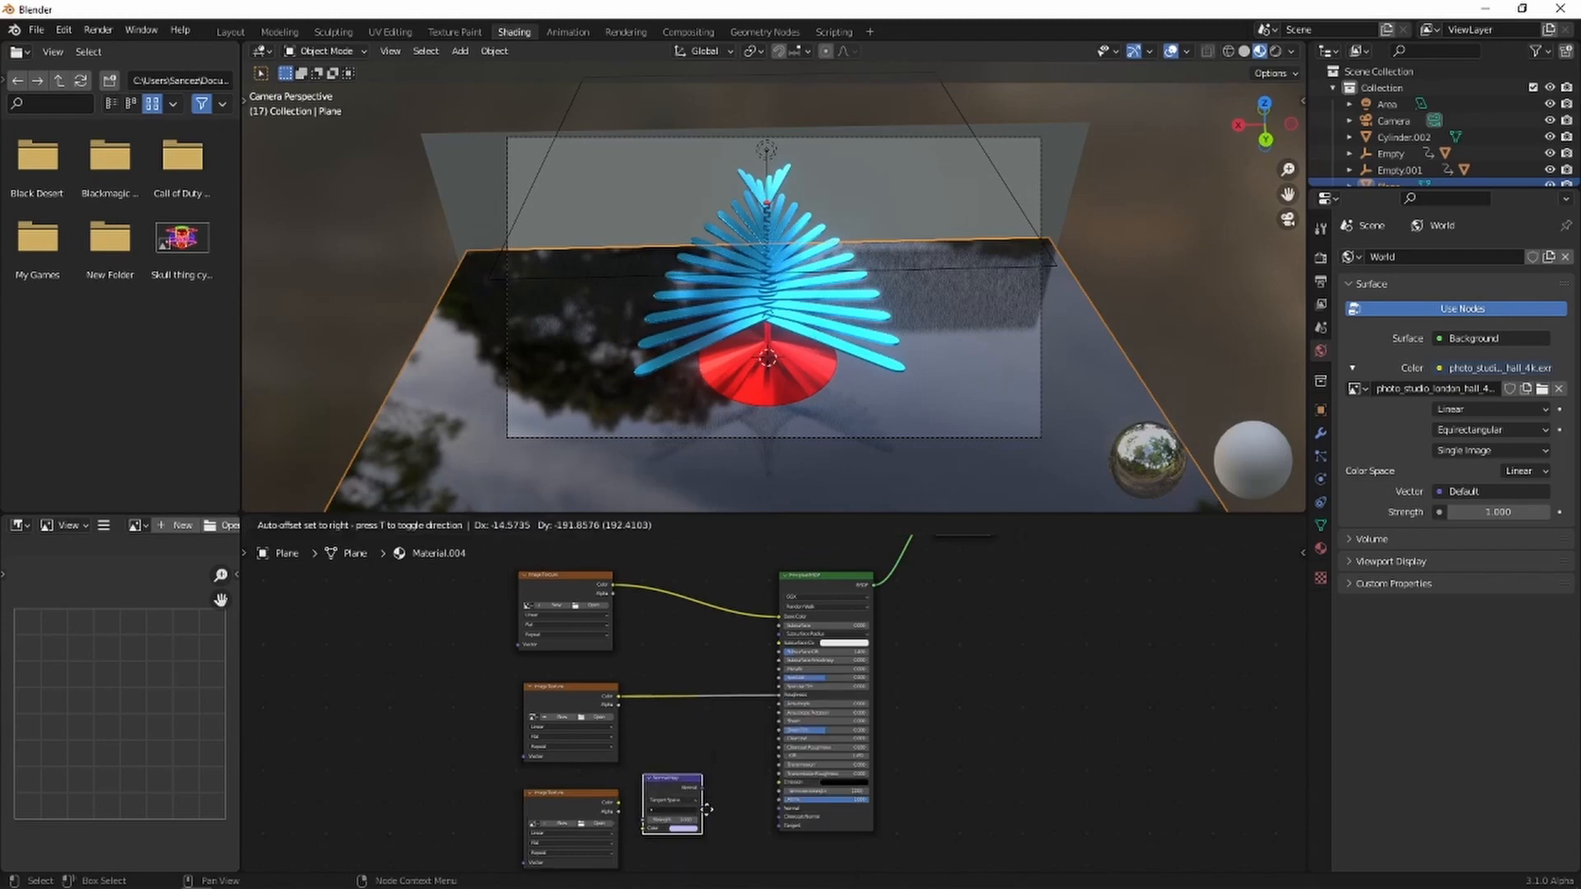
pyautogui.click(716, 817)
pyautogui.moveTo(618, 803); pyautogui.dragTo(780, 808)
# Load MetalScuffs002_ALPHAMASKED_3K.png into the Image Texture node that feeds Base Color.
pyautogui.click(600, 605)
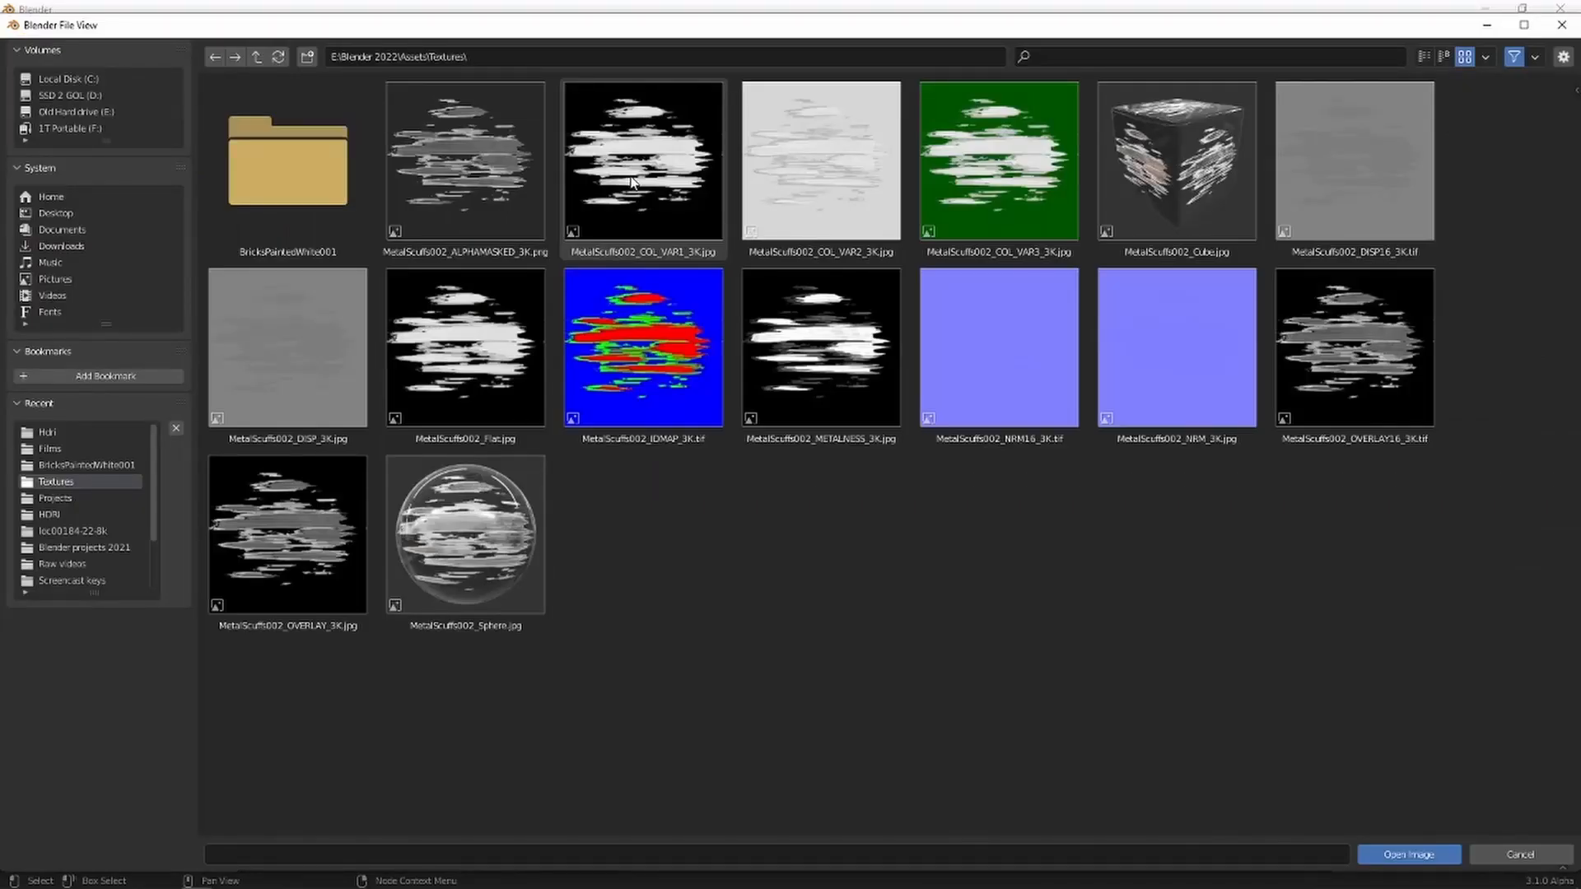
pyautogui.doubleClick(474, 167)
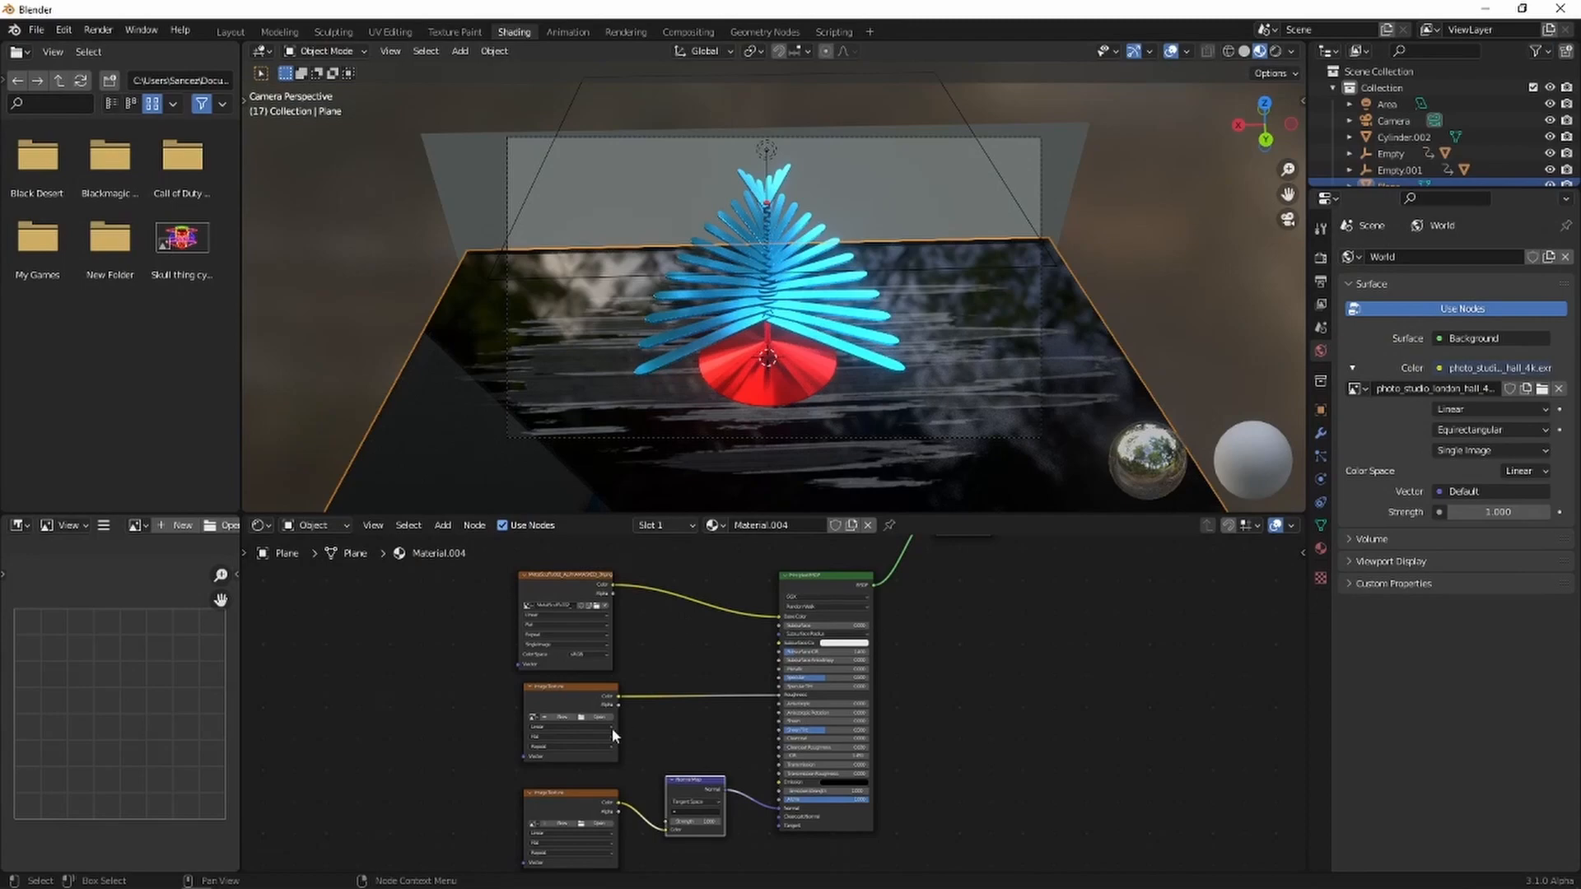
# Load MetalScuffs002_COL_VAR2_3K.jpg into the Image Texture node feeding Roughness and set its color space to Non-Color.
pyautogui.scroll(3, 612, 728)
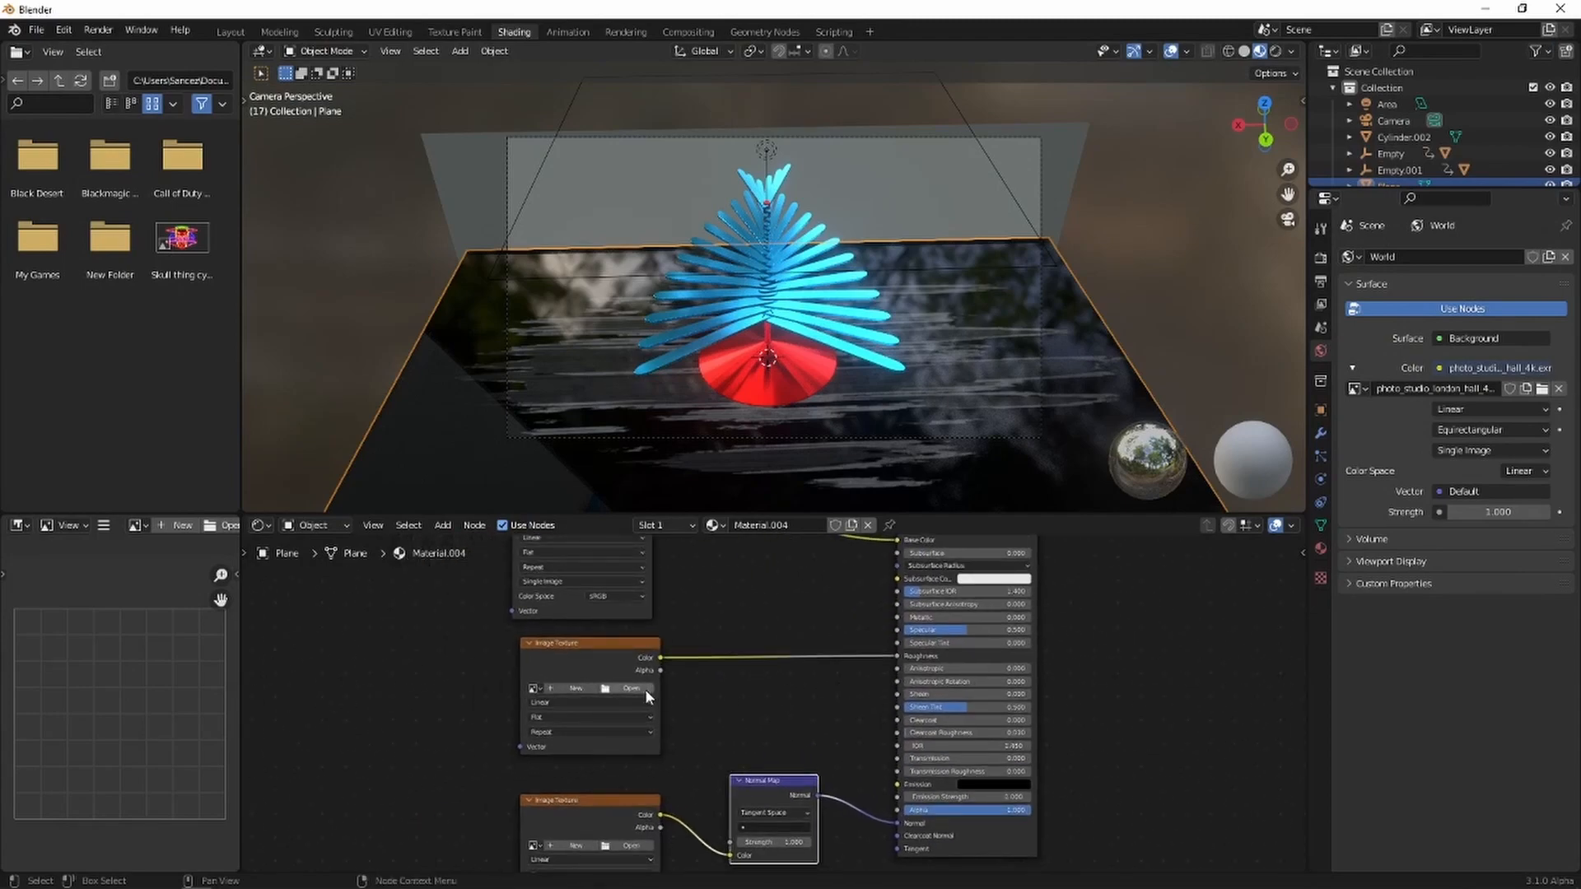
pyautogui.click(632, 690)
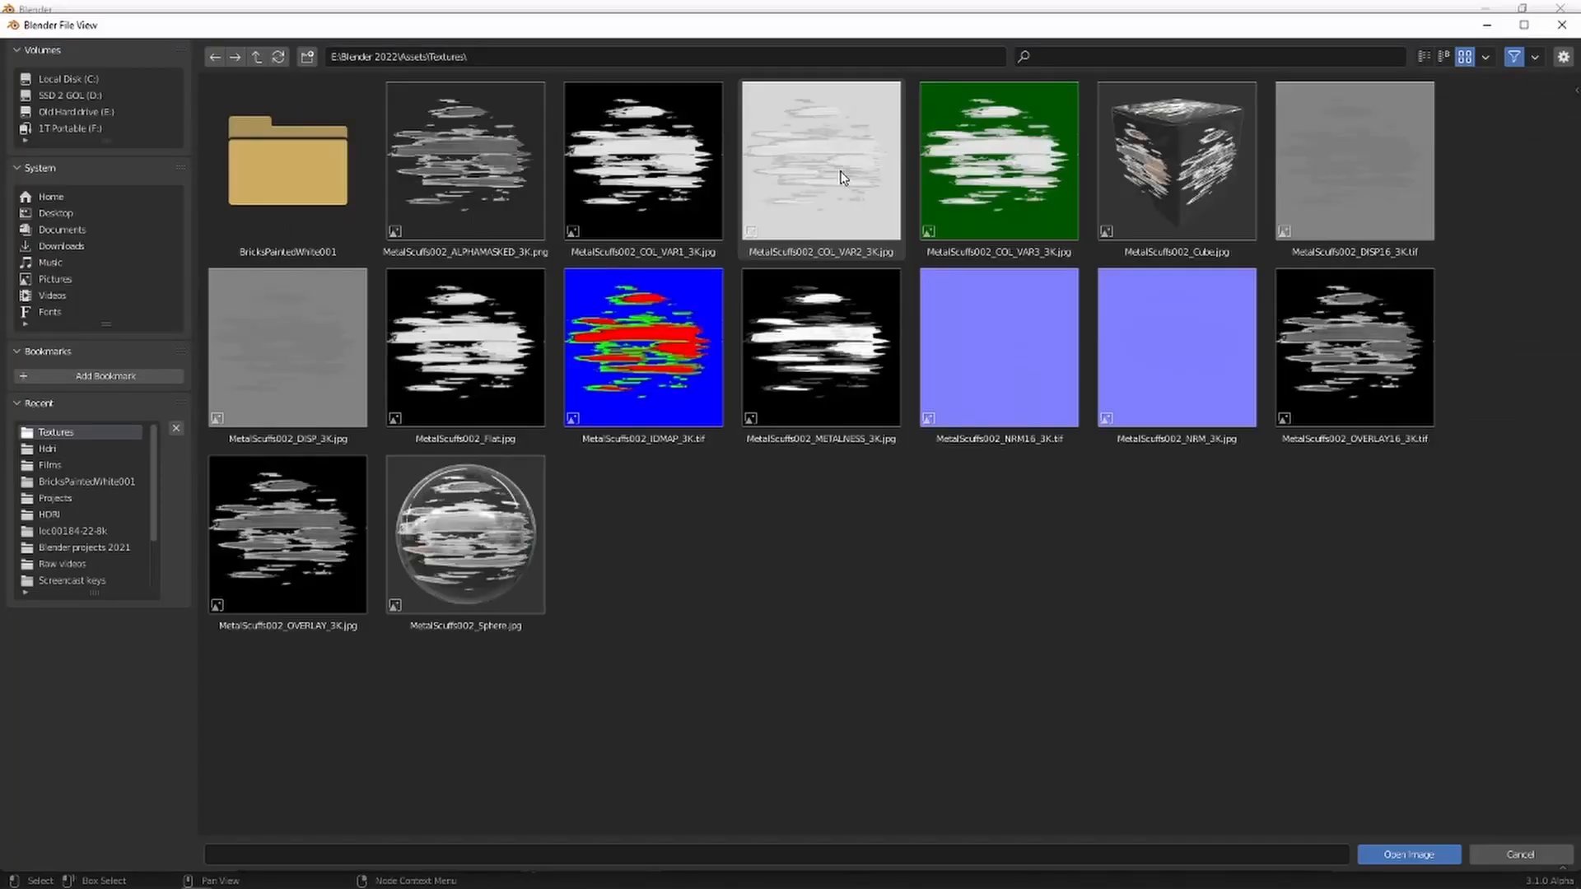
pyautogui.doubleClick(841, 177)
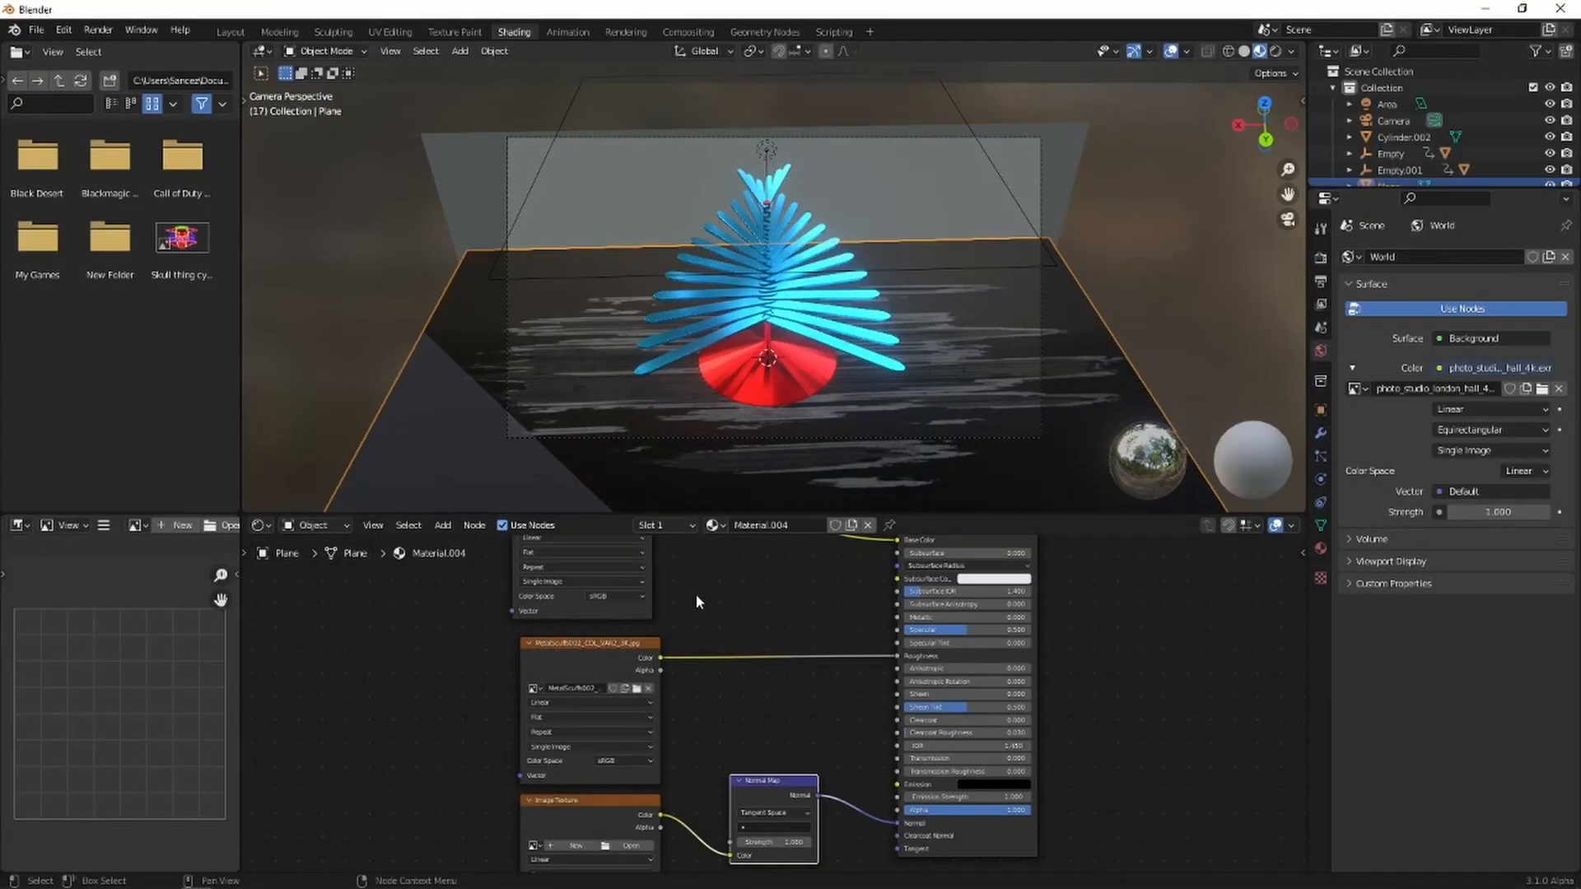
pyautogui.click(649, 762)
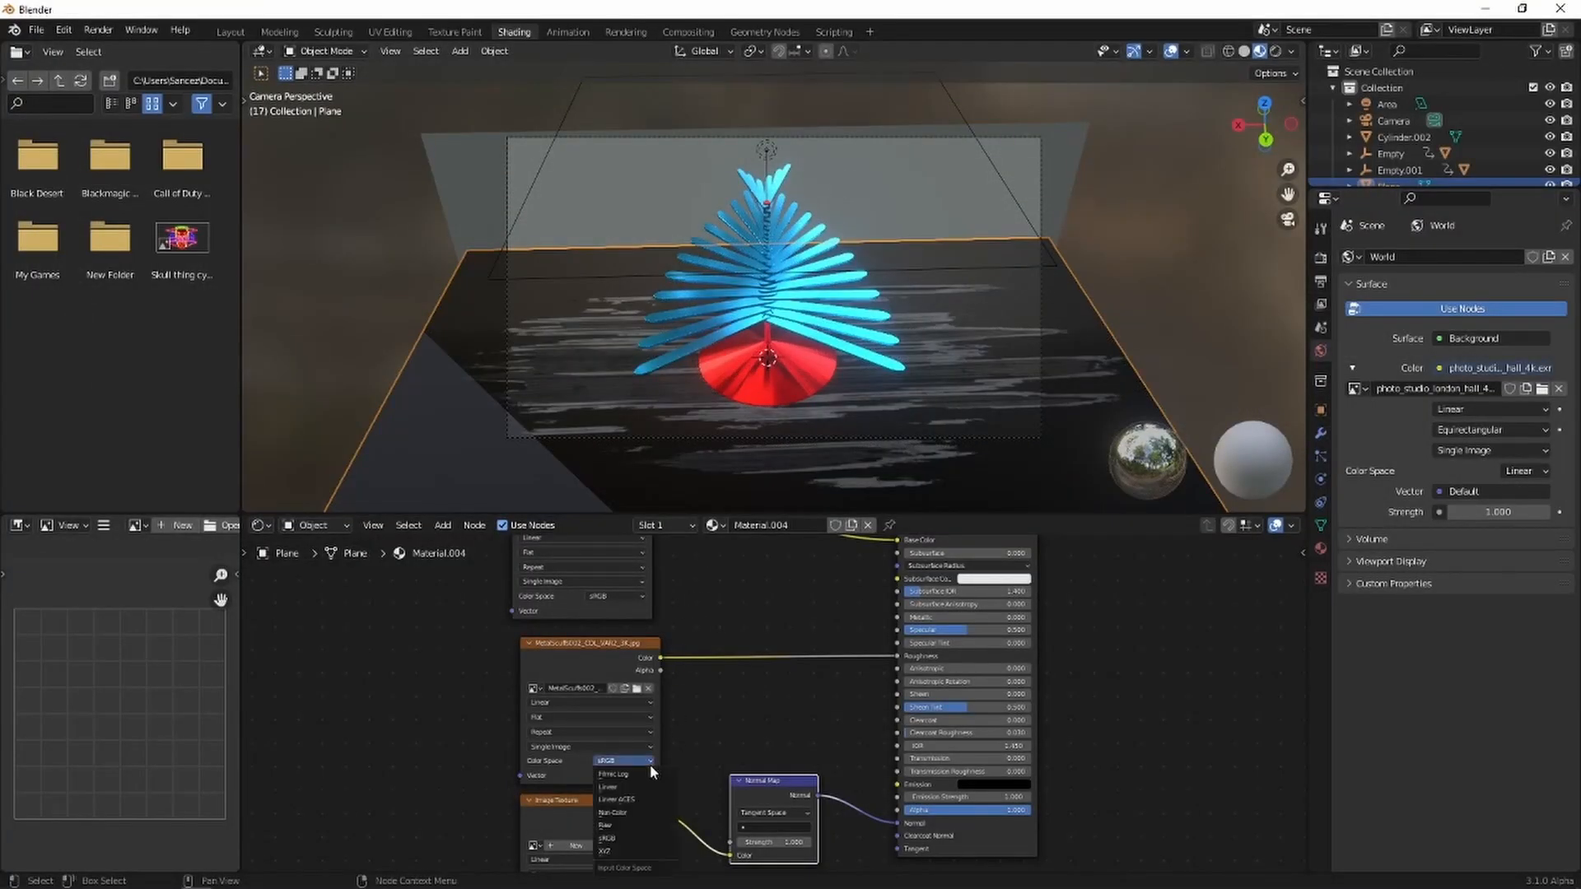
pyautogui.click(639, 813)
# Load MetalScuffs002_IDMAP_3K.tif into the Image Texture node feeding the Normal Map and set its color space to Non-Color.
pyautogui.moveTo(719, 744); pyautogui.dragTo(717, 619, button='middle')
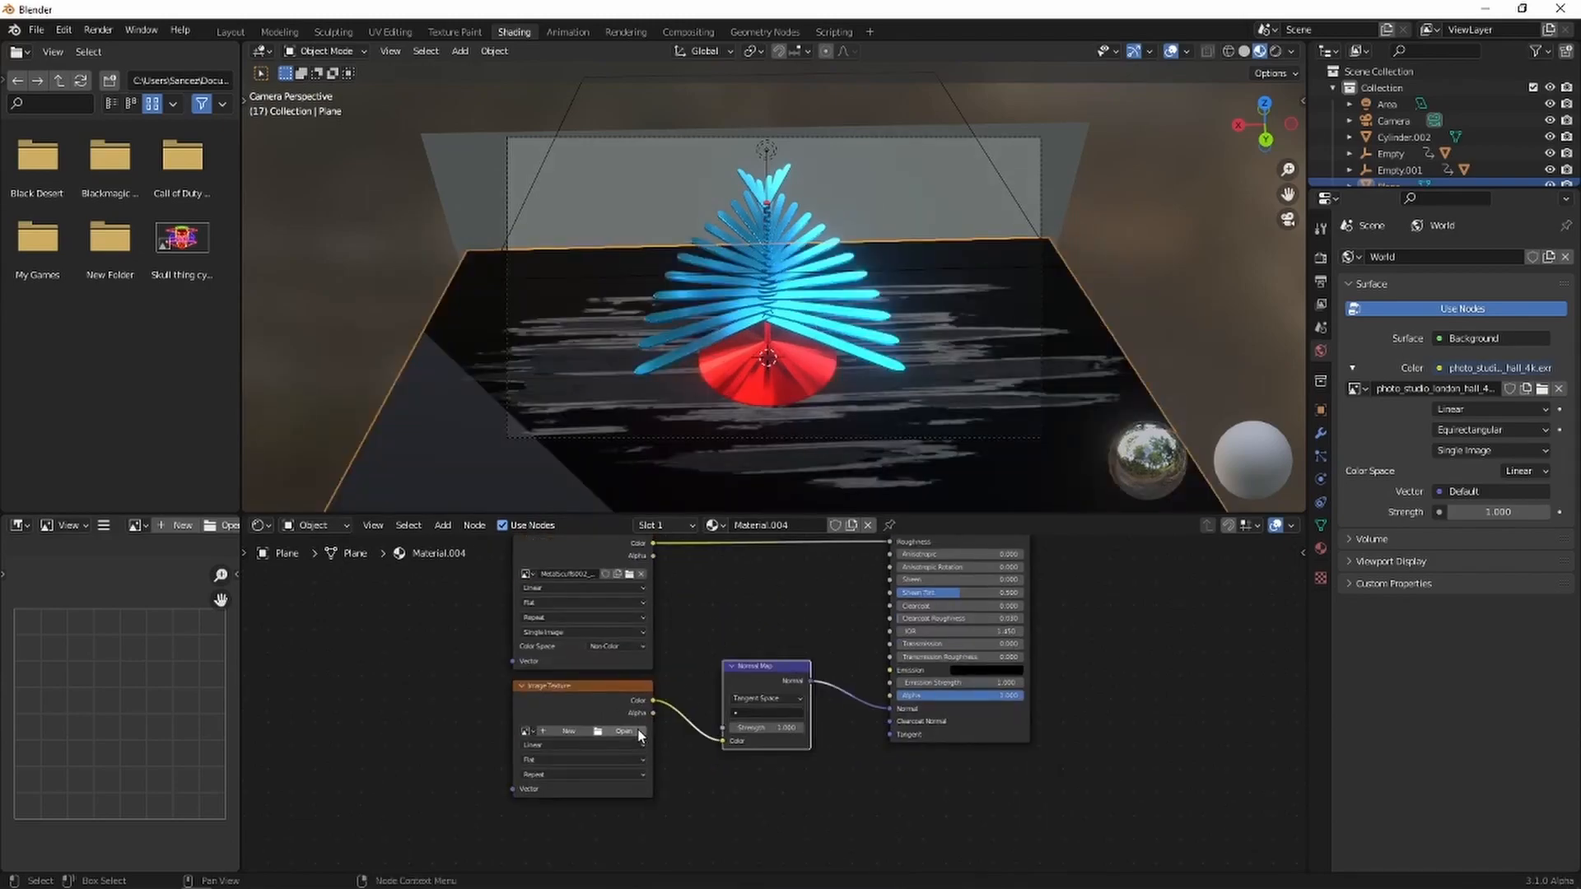
pyautogui.click(634, 735)
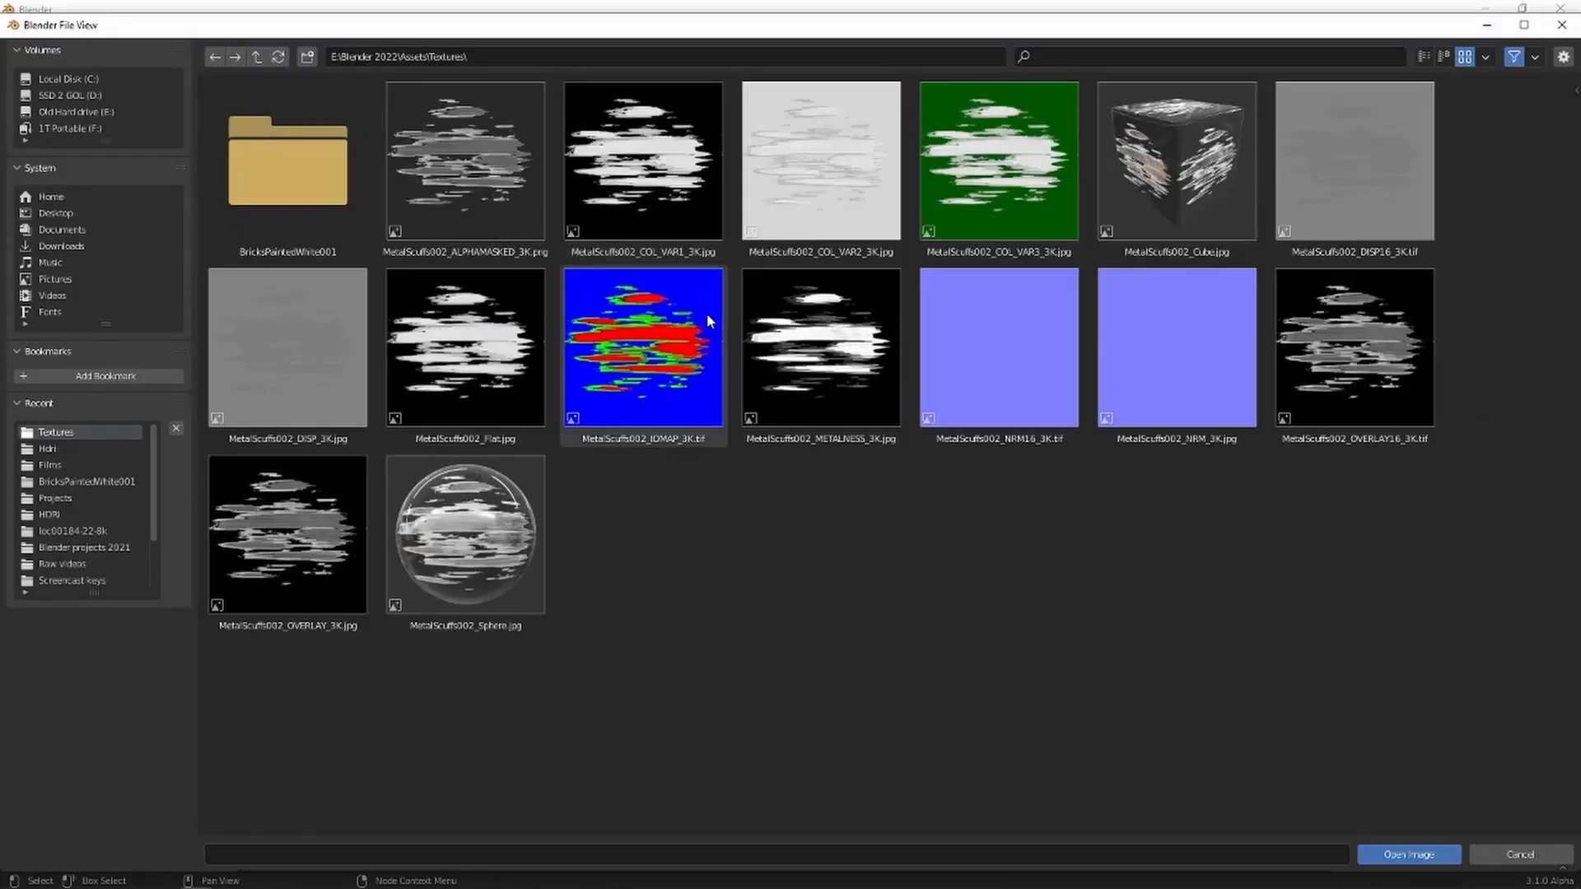
pyautogui.click(674, 333)
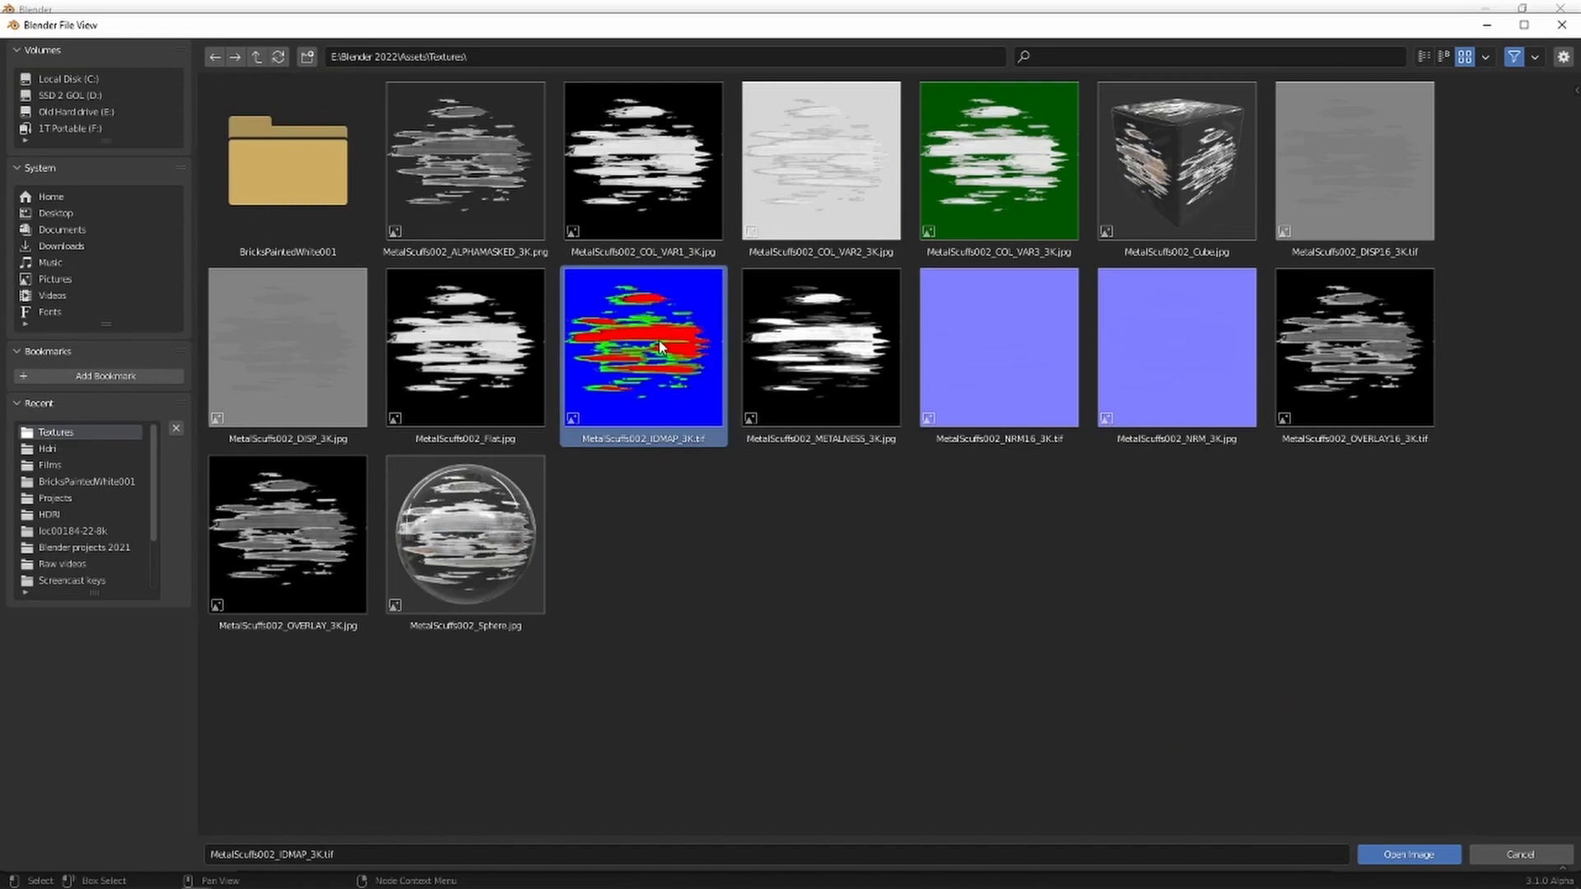
pyautogui.doubleClick(659, 339)
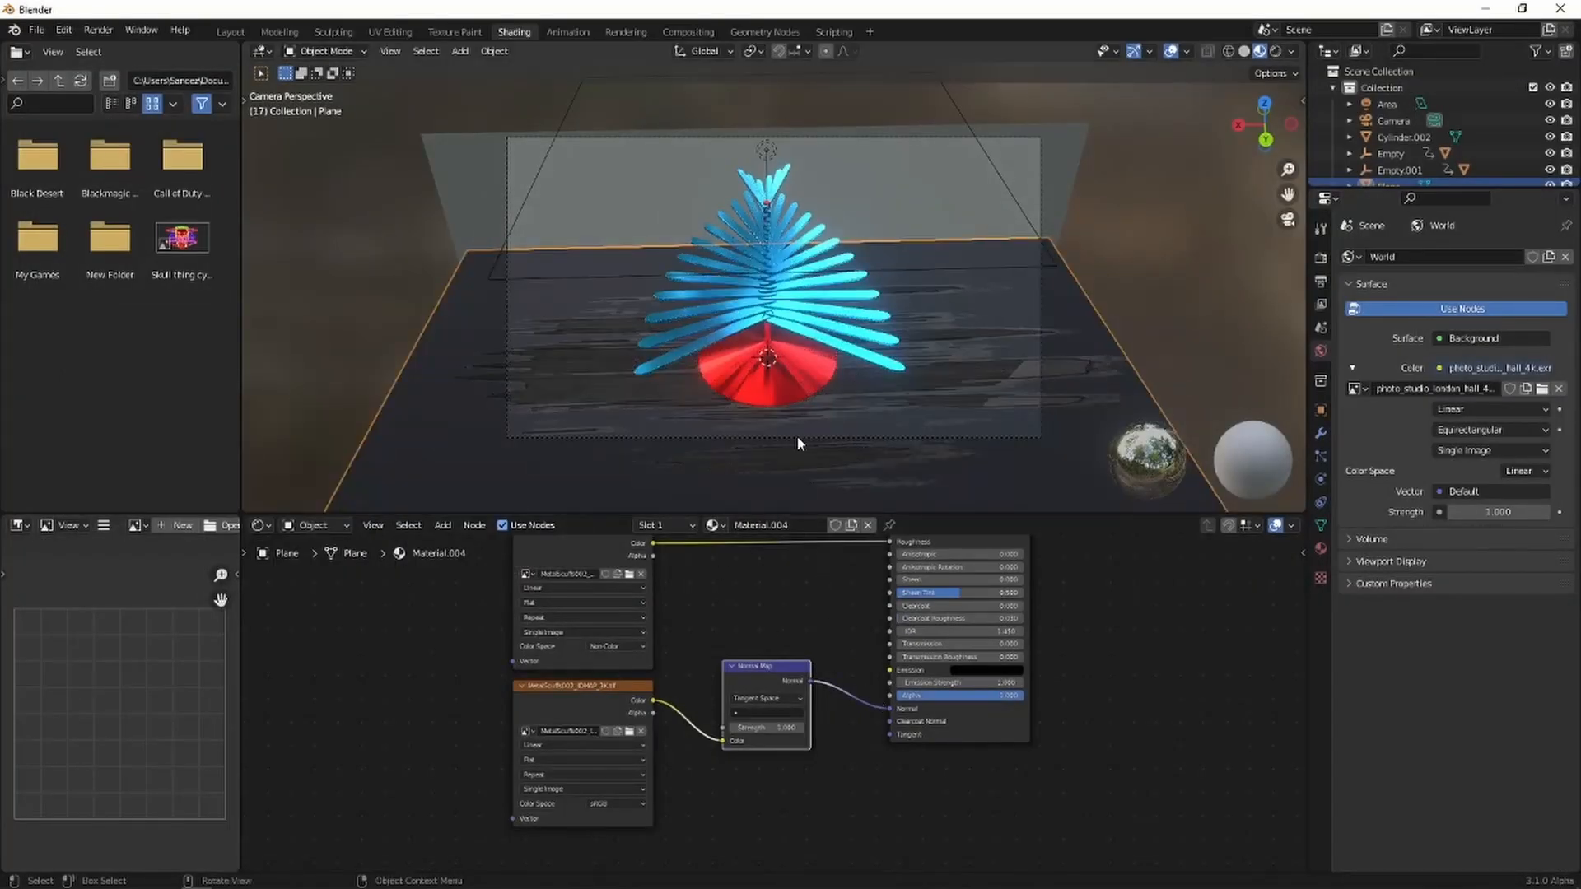
pyautogui.scroll(3, 797, 436)
pyautogui.scroll(-2, 798, 437)
pyautogui.scroll(3, 773, 601)
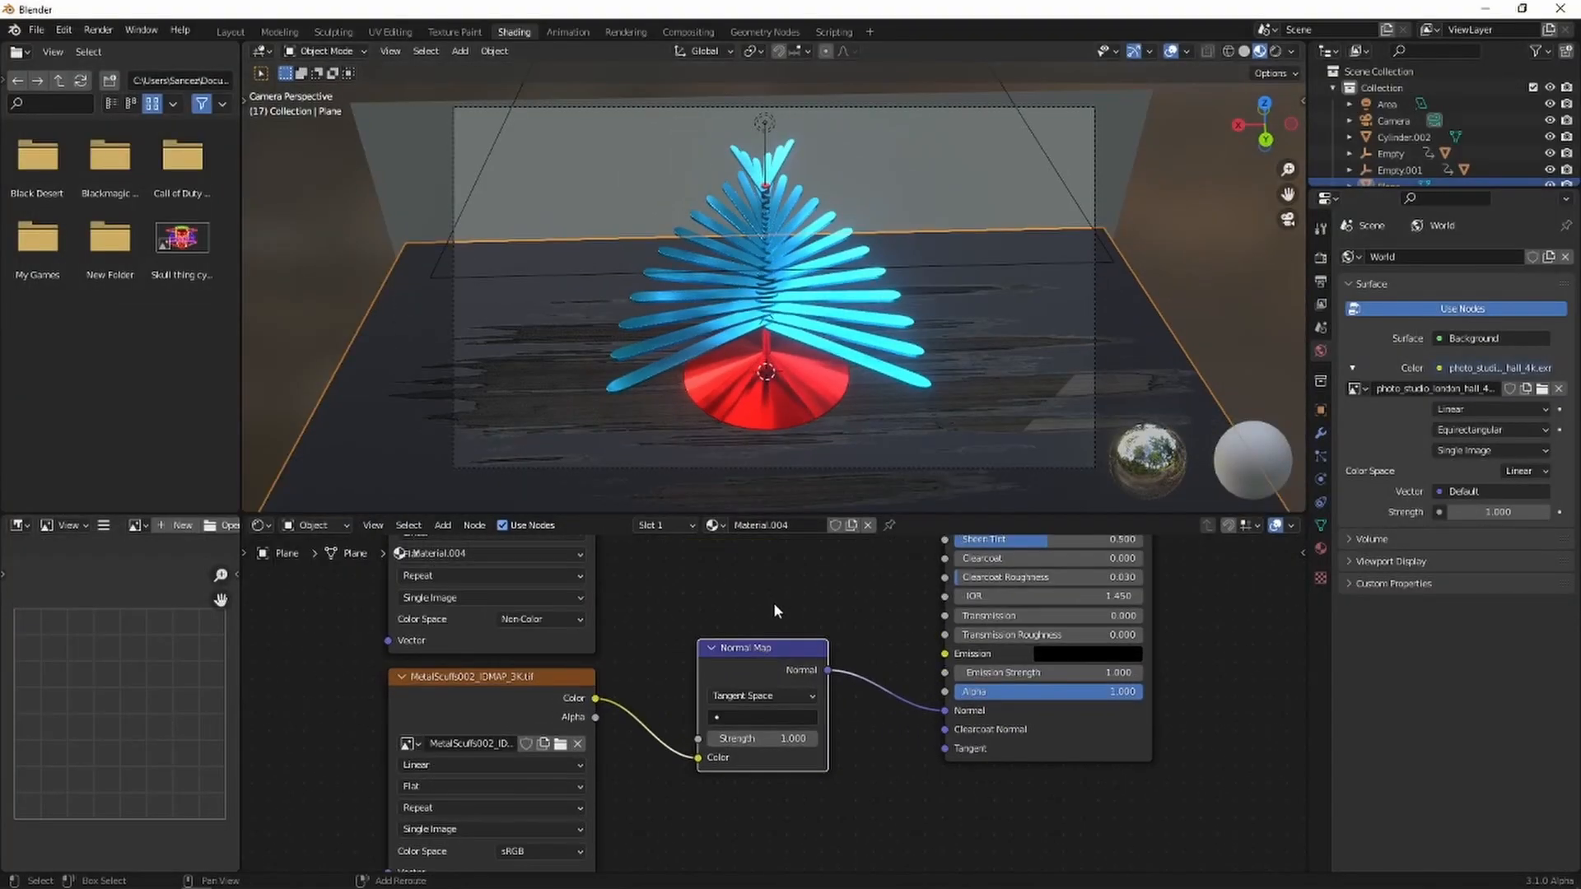
pyautogui.click(694, 759)
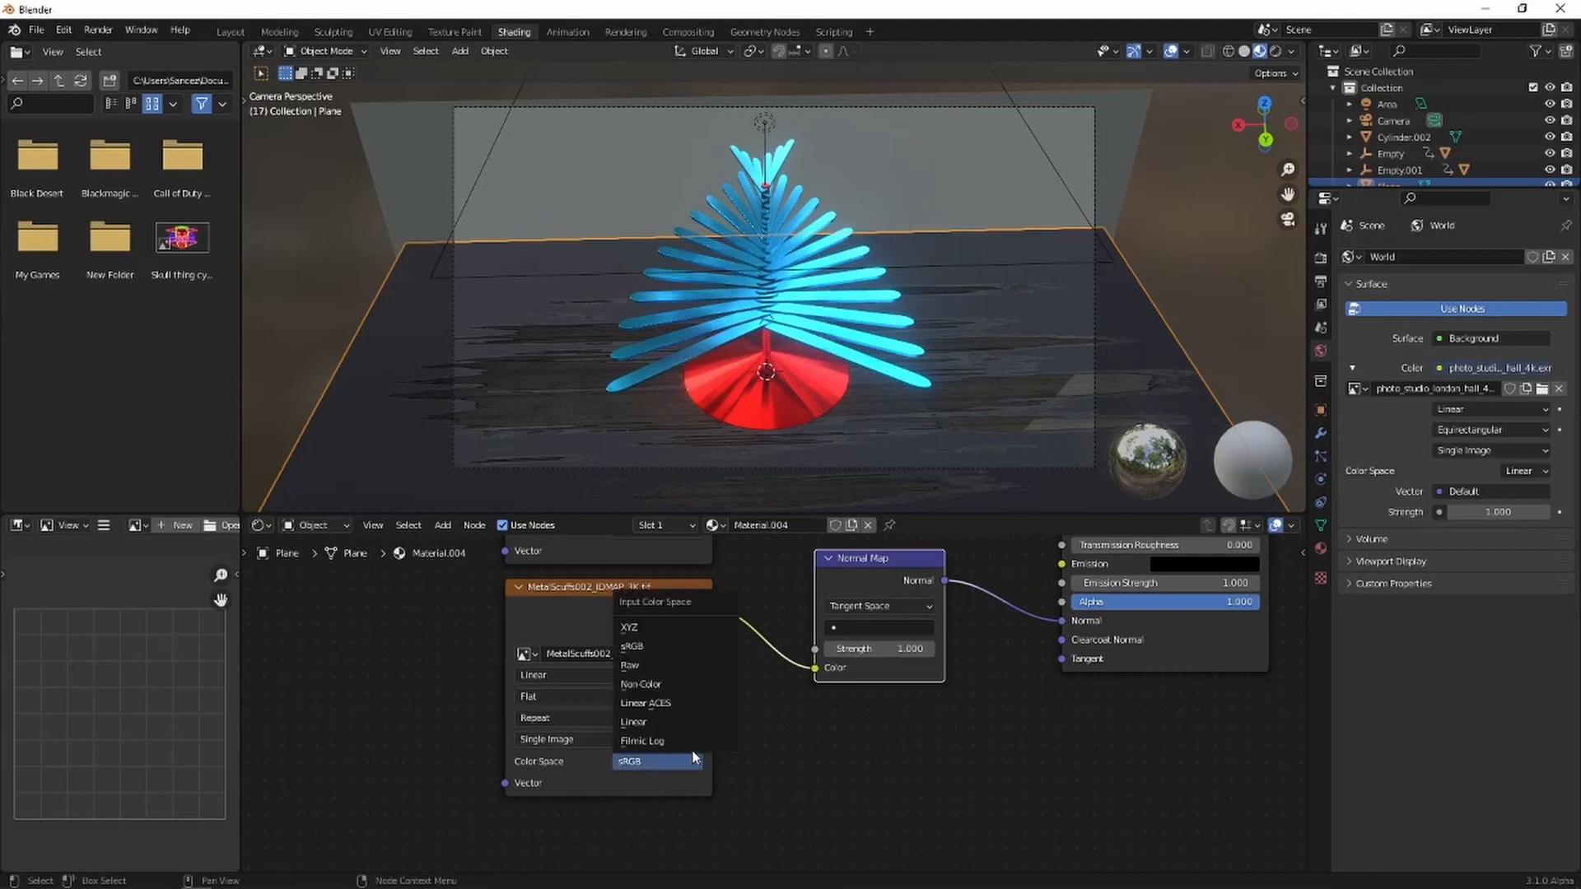
pyautogui.click(669, 684)
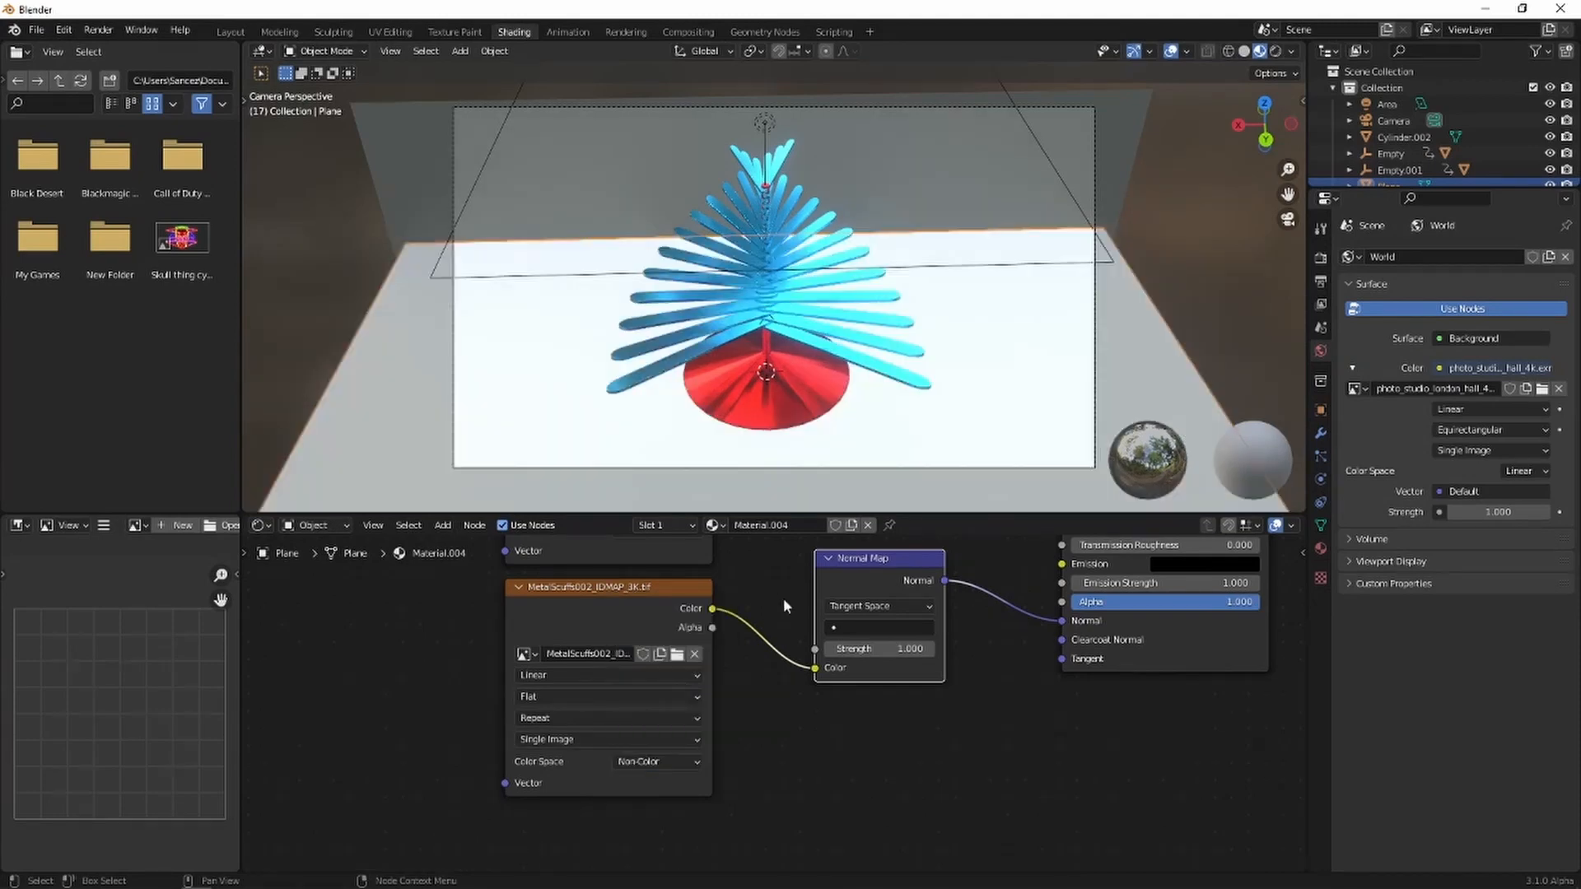
# Replace the image in the floor's Base Color texture node with MetalScuffs002_COL_VAR1_3K.jpg.
pyautogui.scroll(-6, 783, 644)
pyautogui.moveTo(783, 644); pyautogui.dragTo(782, 888, button='middle')
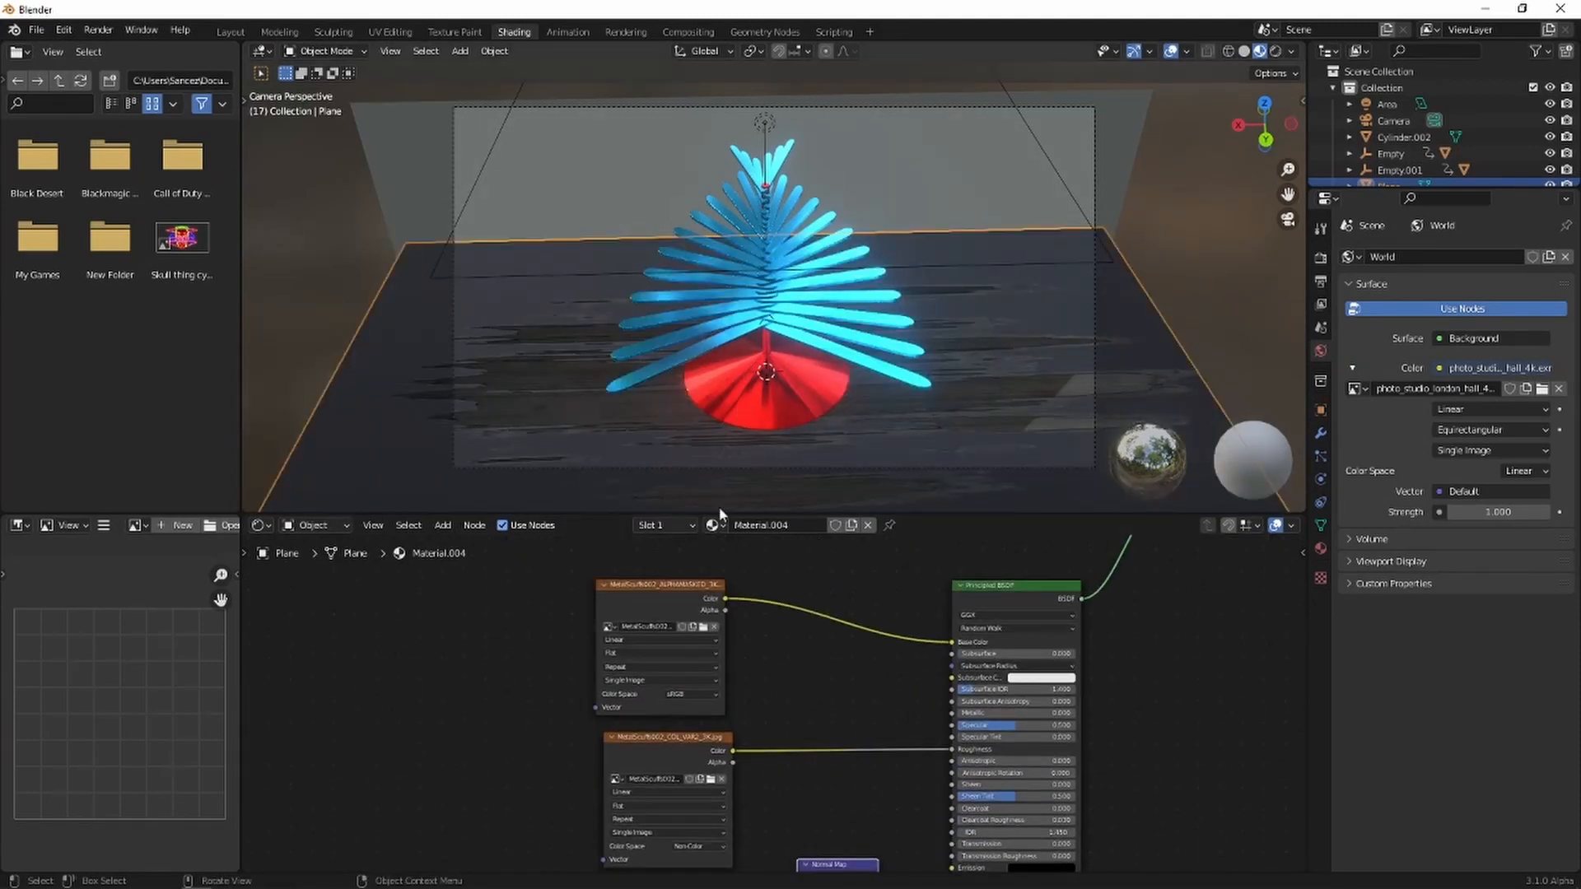
pyautogui.click(703, 627)
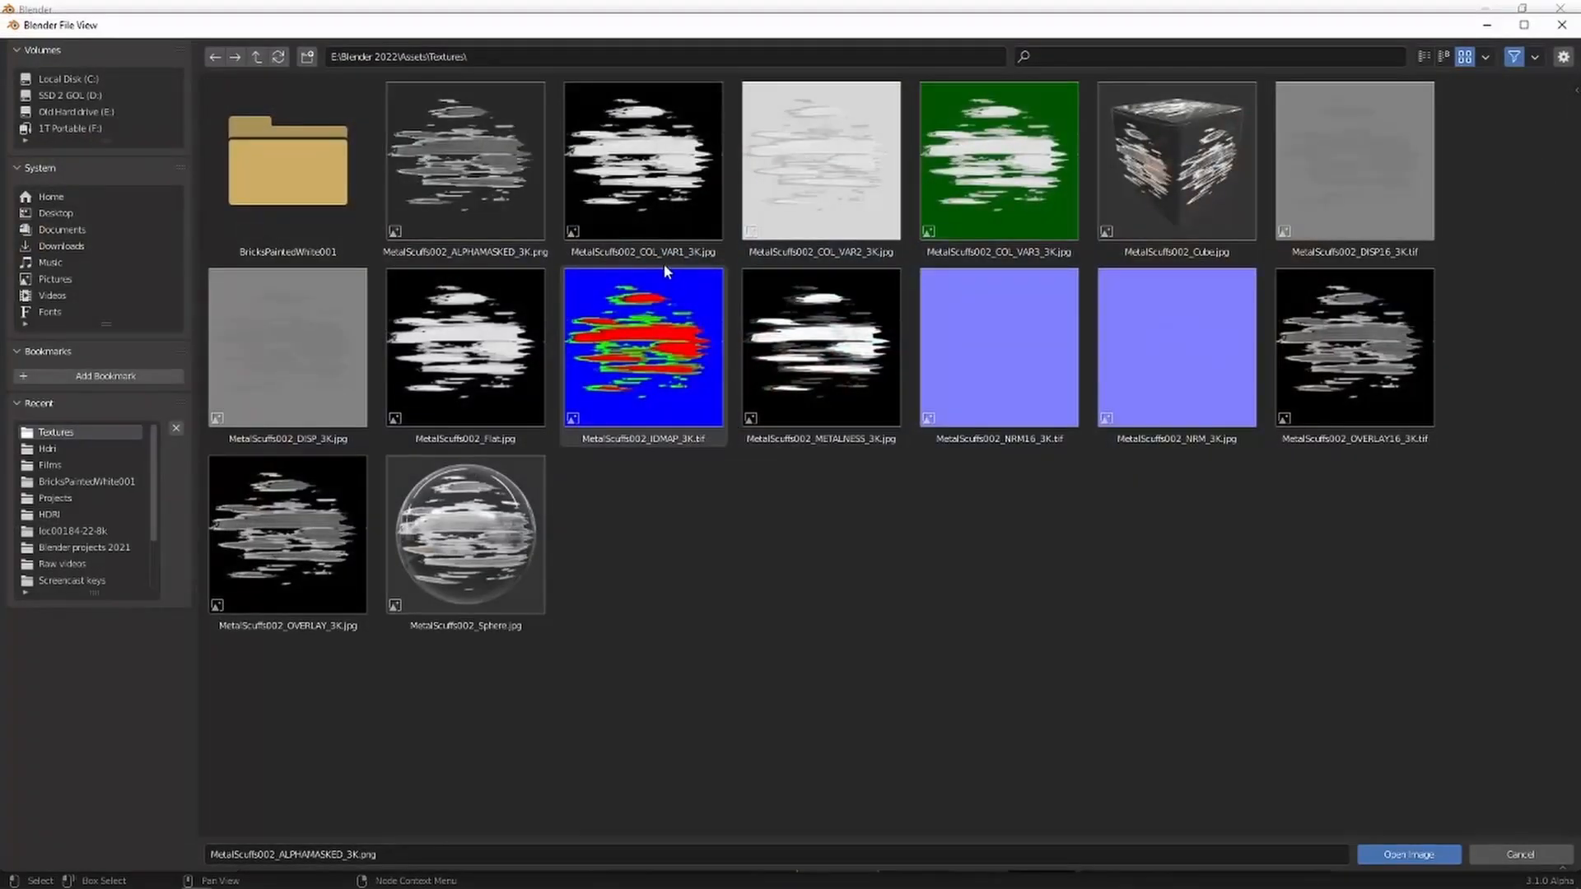
pyautogui.click(619, 207)
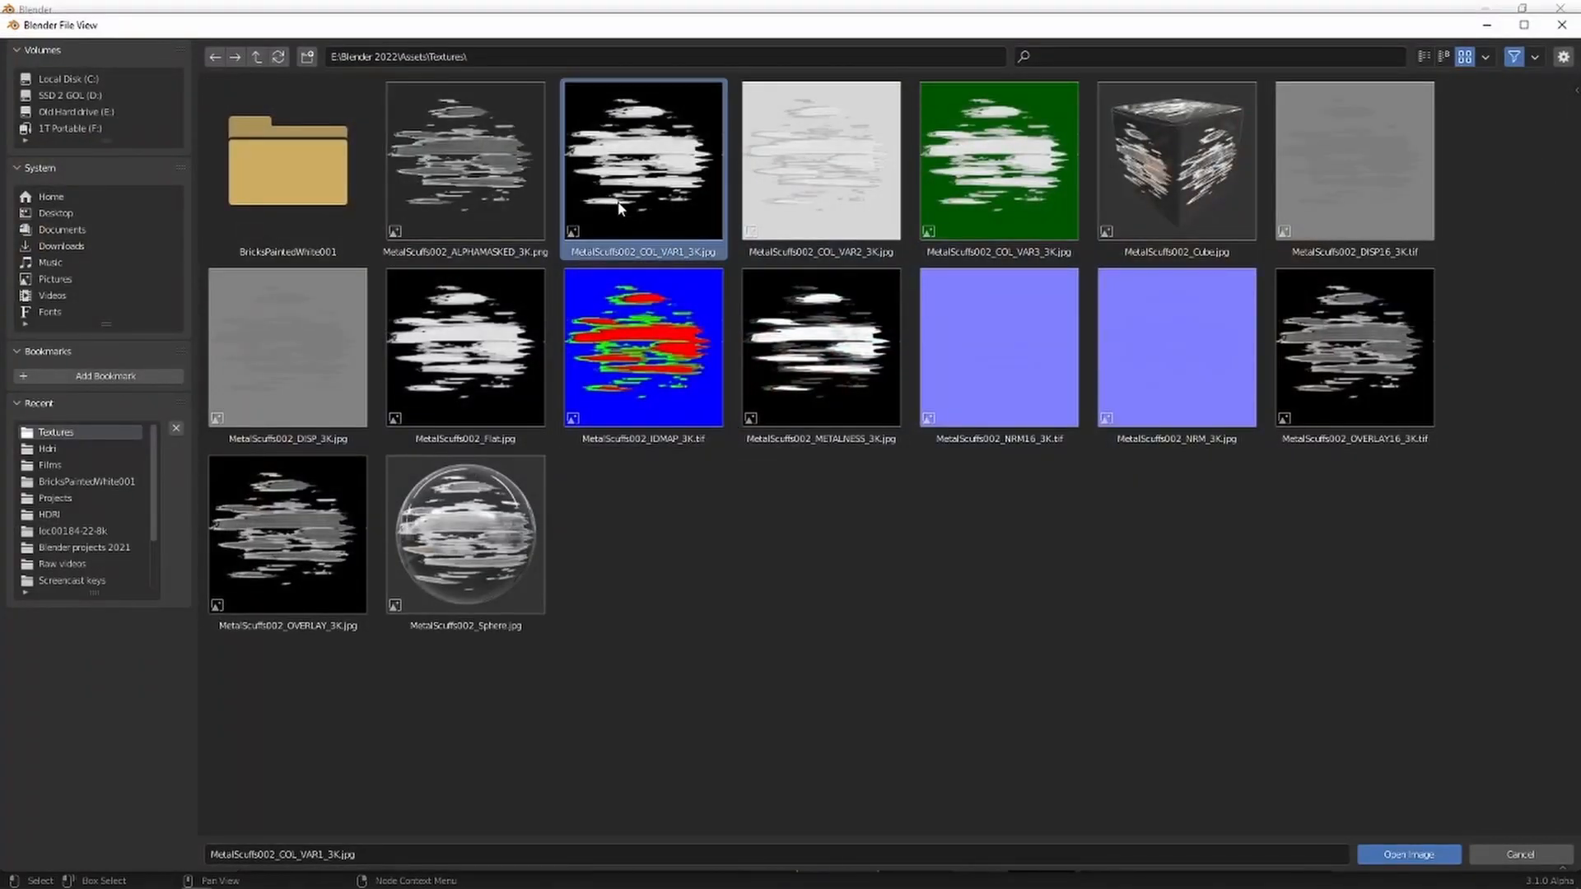
pyautogui.doubleClick(620, 204)
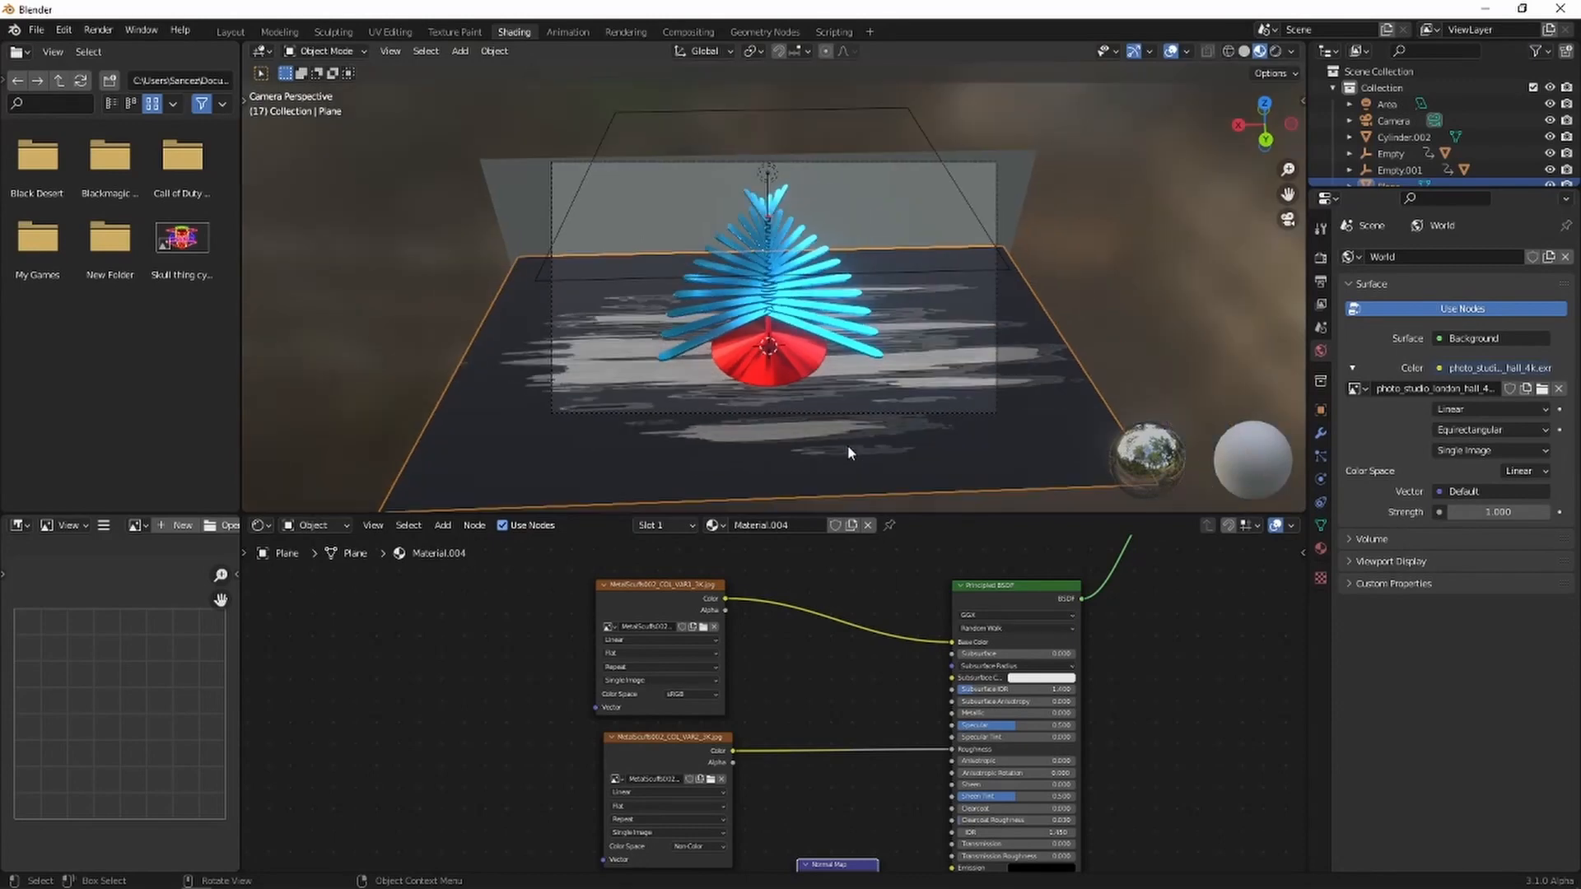
# Set the floor shader's Metallic to 0.491 and play the animation briefly to preview the scene.
pyautogui.keyDown('shift'); pyautogui.moveTo(858, 463); pyautogui.dragTo(856, 394, button='middle'); pyautogui.keyUp('shift')
pyautogui.scroll(-1, 857, 395)
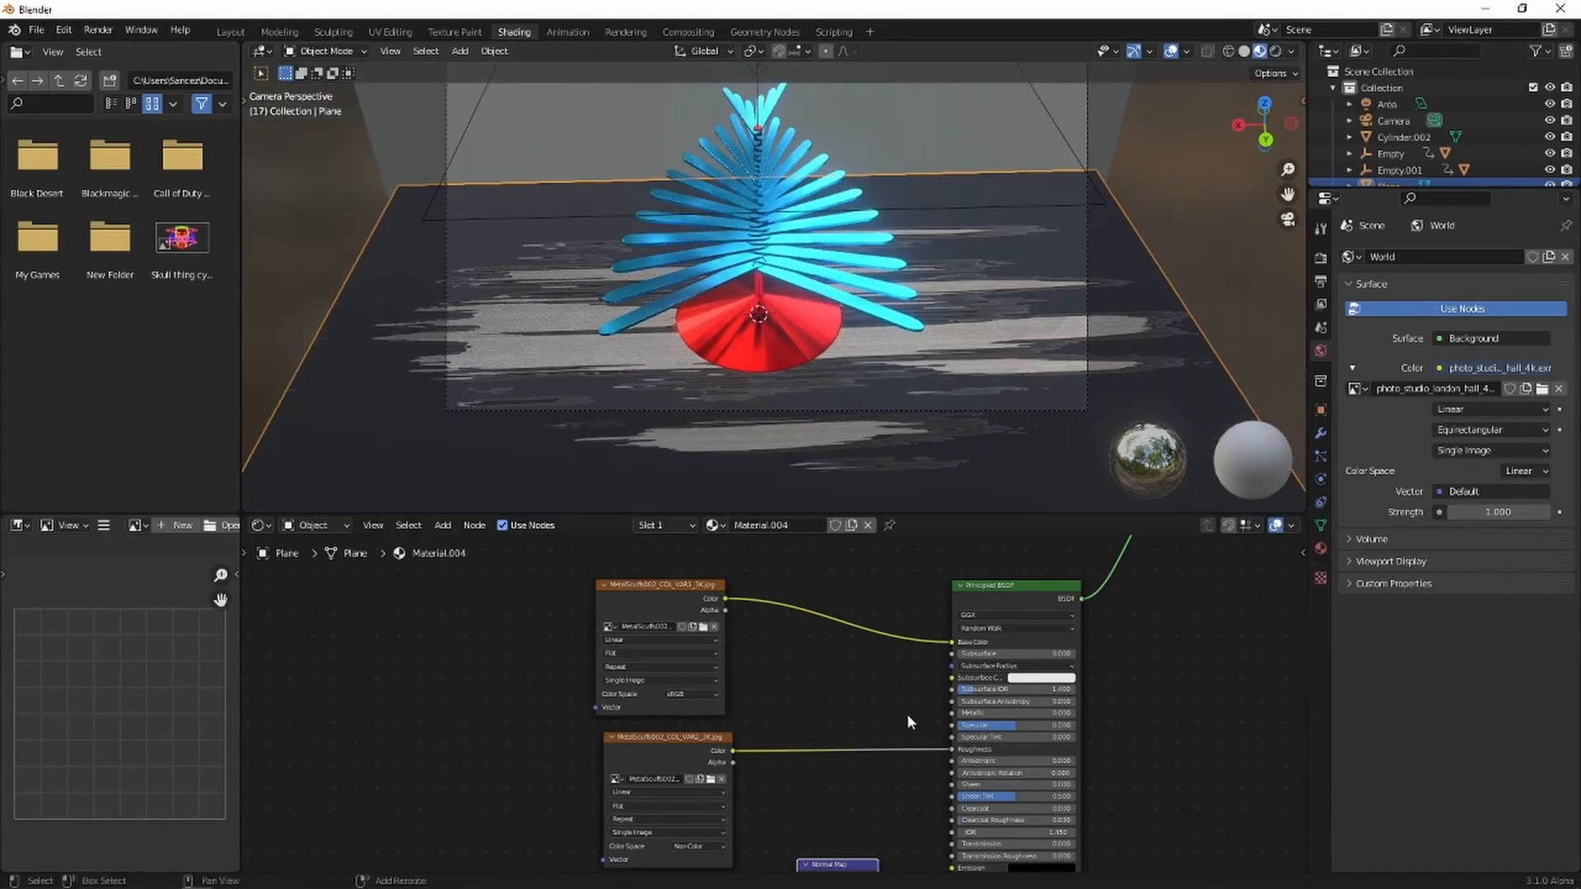
pyautogui.moveTo(909, 722); pyautogui.dragTo(900, 706, button='middle')
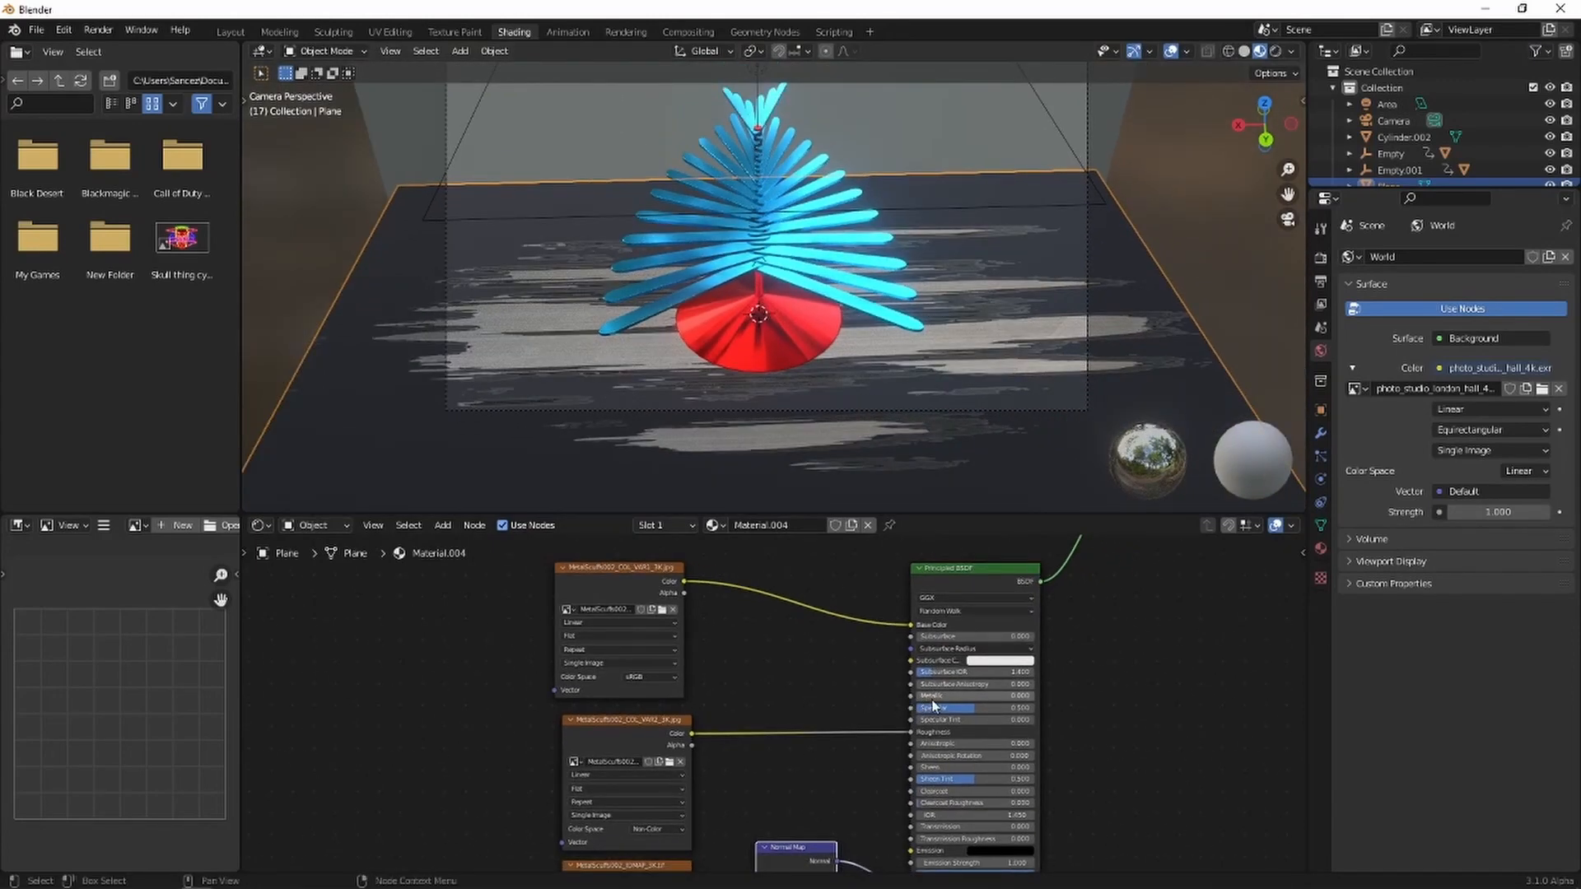
pyautogui.moveTo(927, 696); pyautogui.dragTo(965, 696)
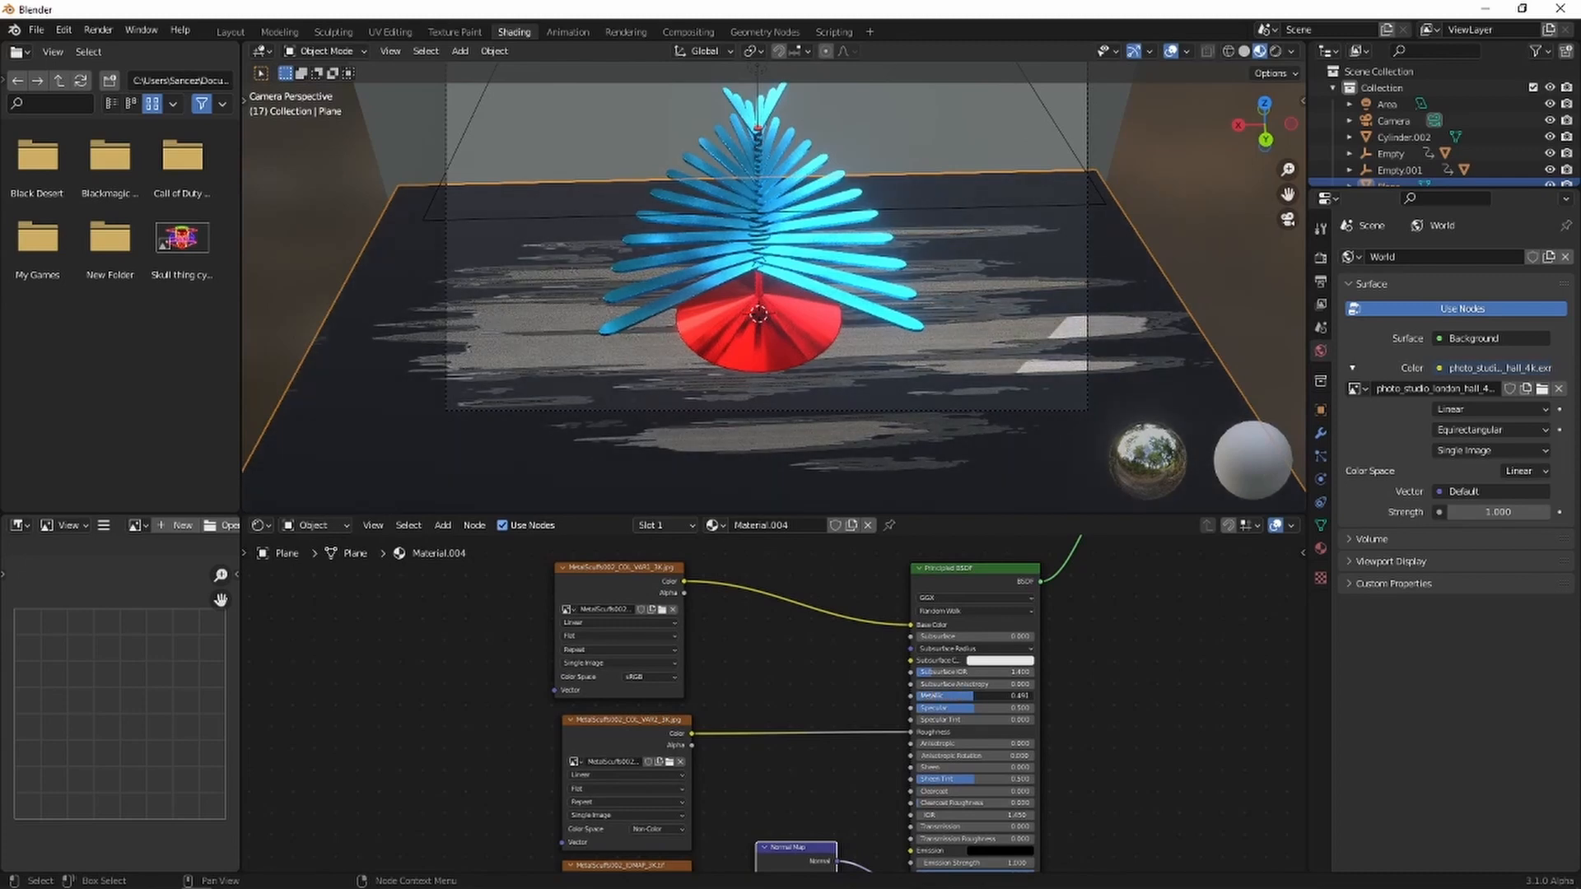
pyautogui.scroll(-2, 834, 305)
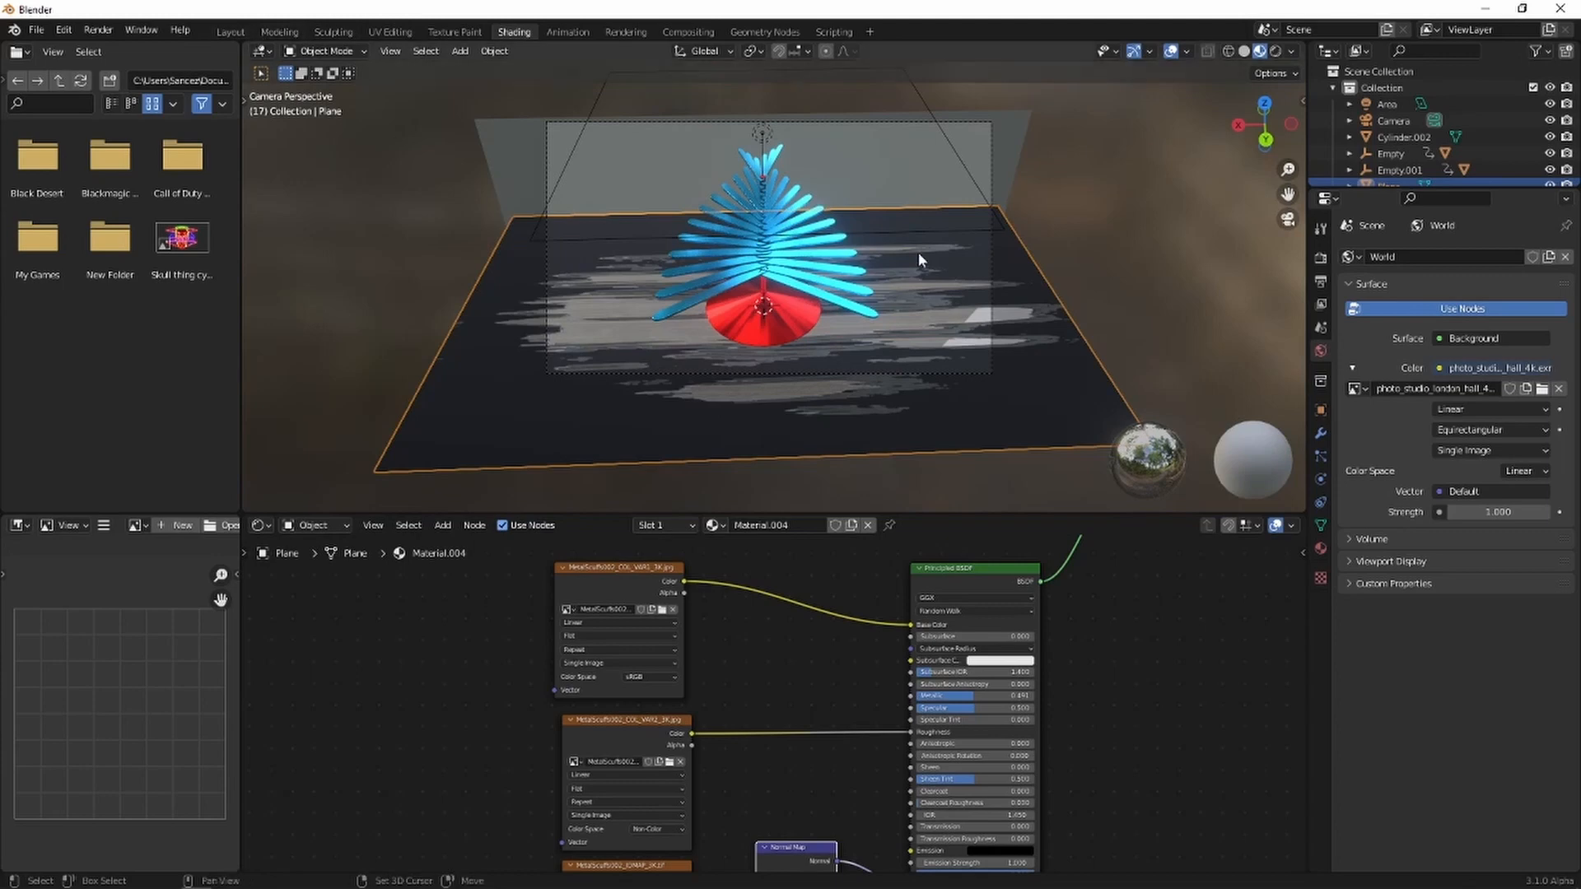
pyautogui.press('space')
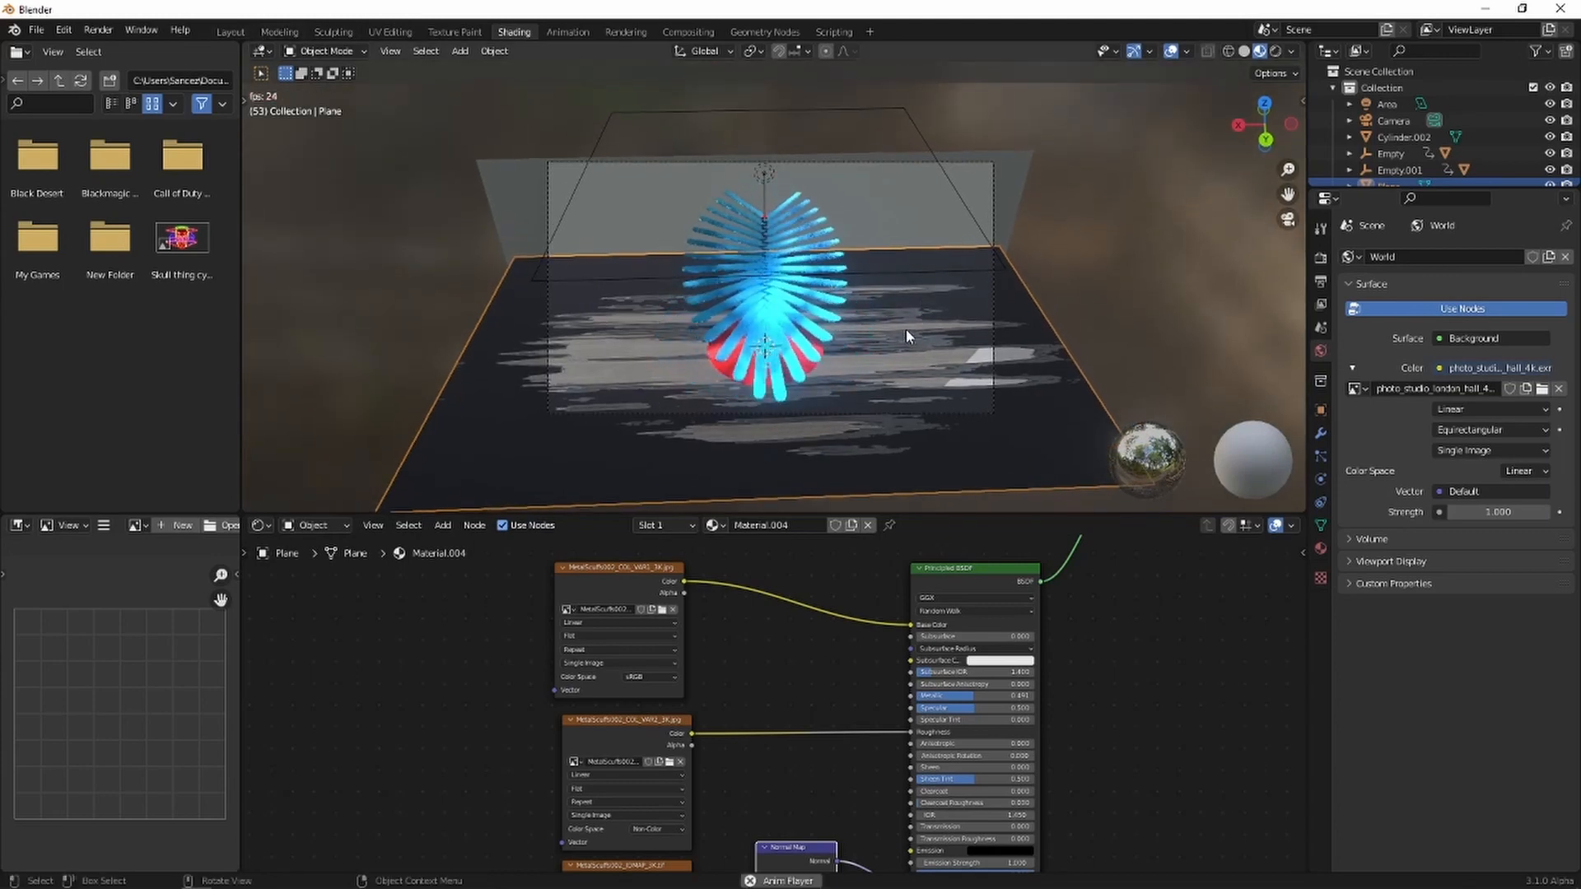
pyautogui.press('space')
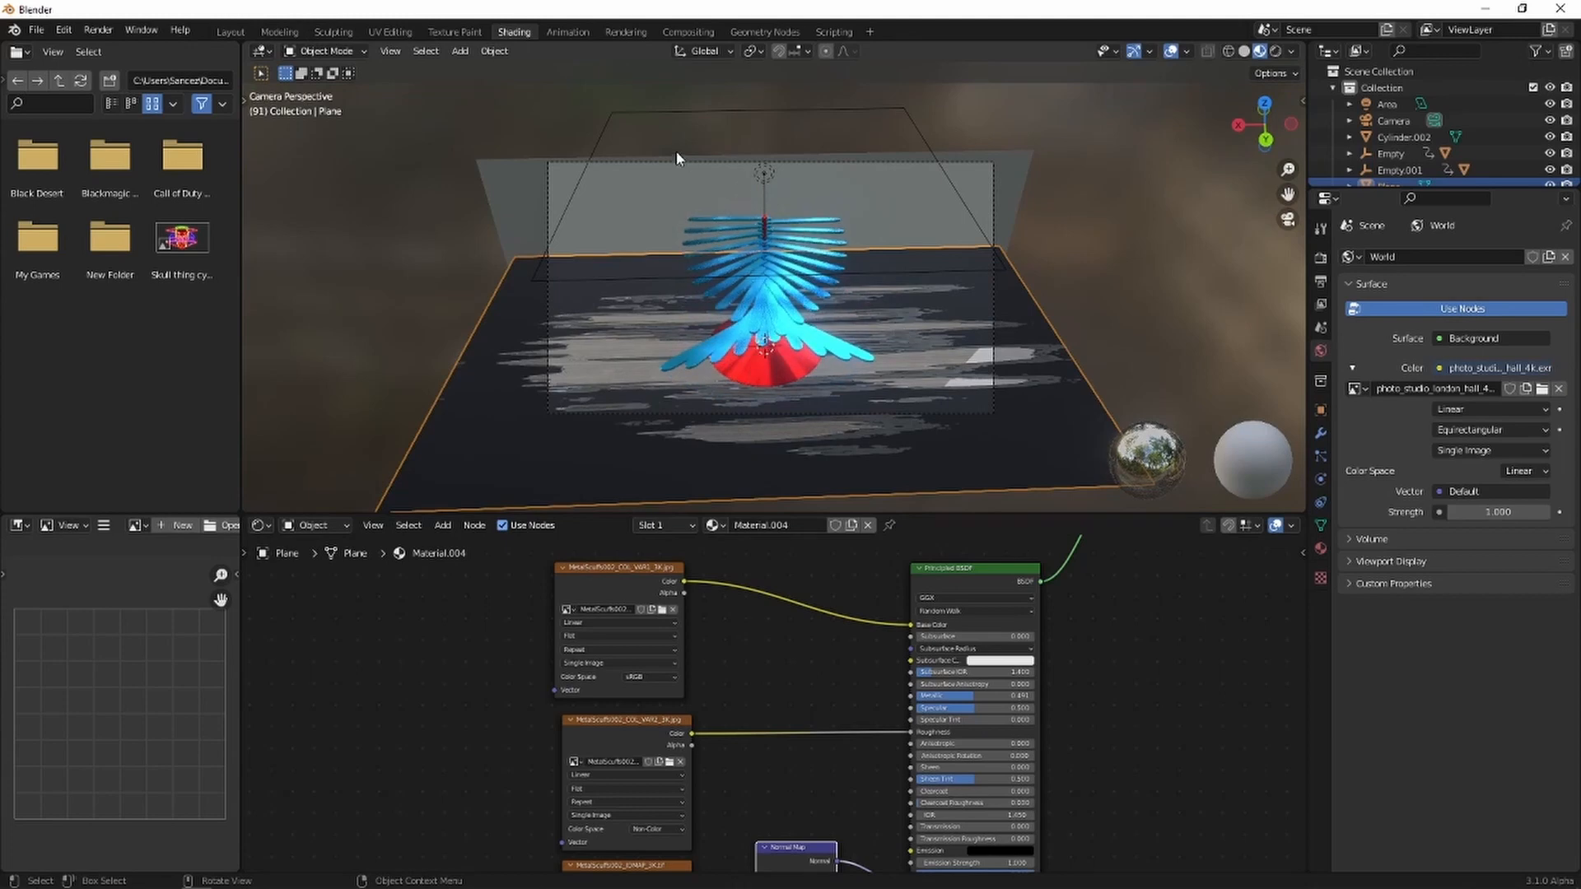
# Assign Material.004 to the upright backdrop plane and make it a single-user copy.
pyautogui.click(639, 199)
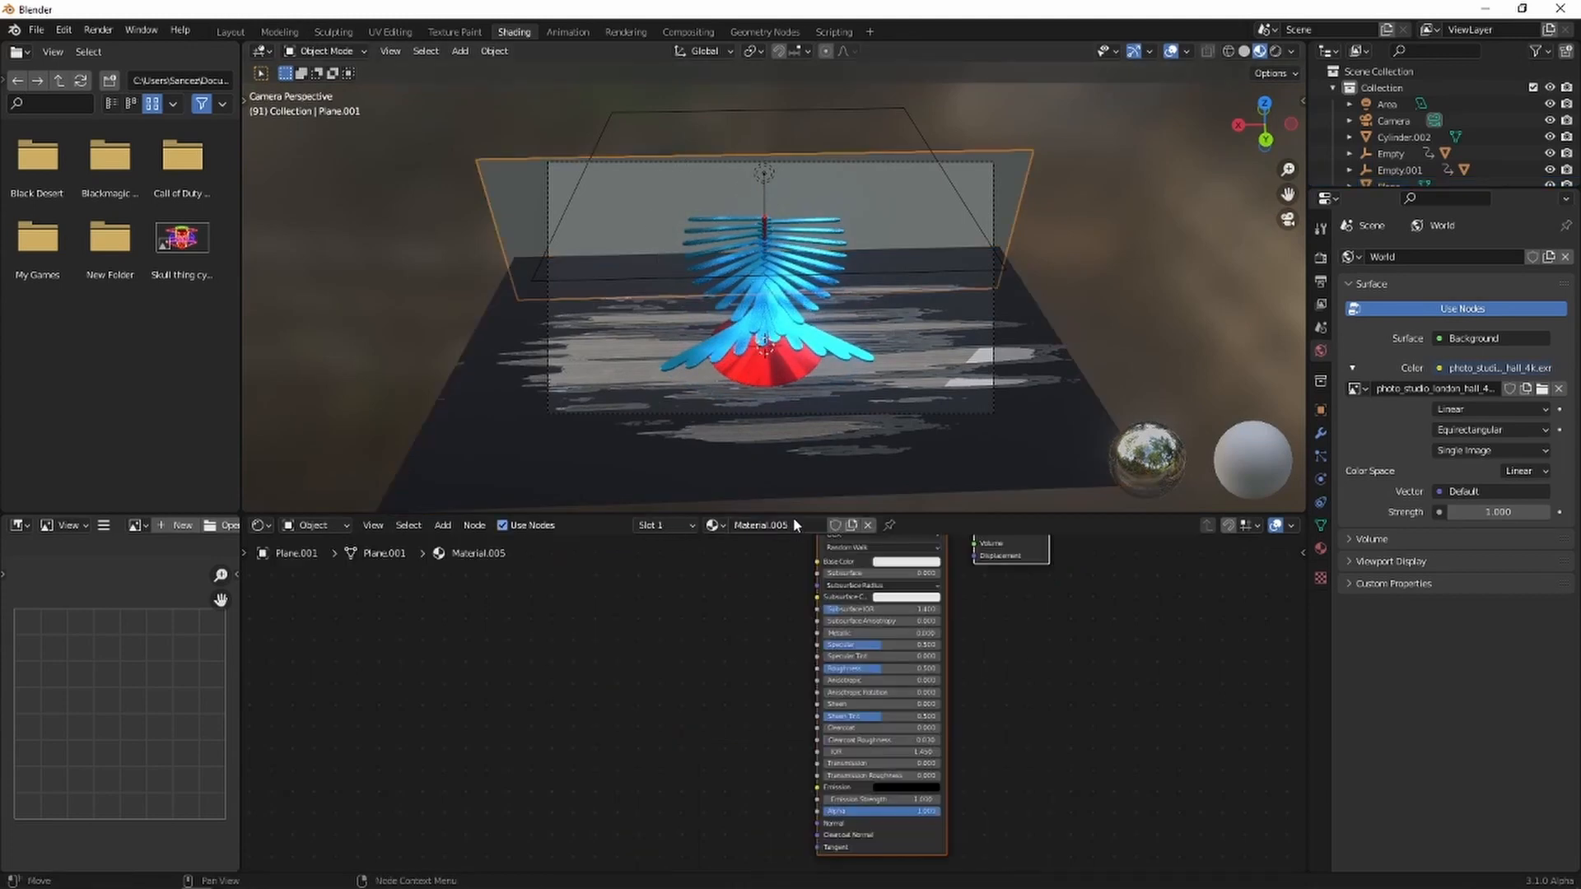
pyautogui.click(713, 524)
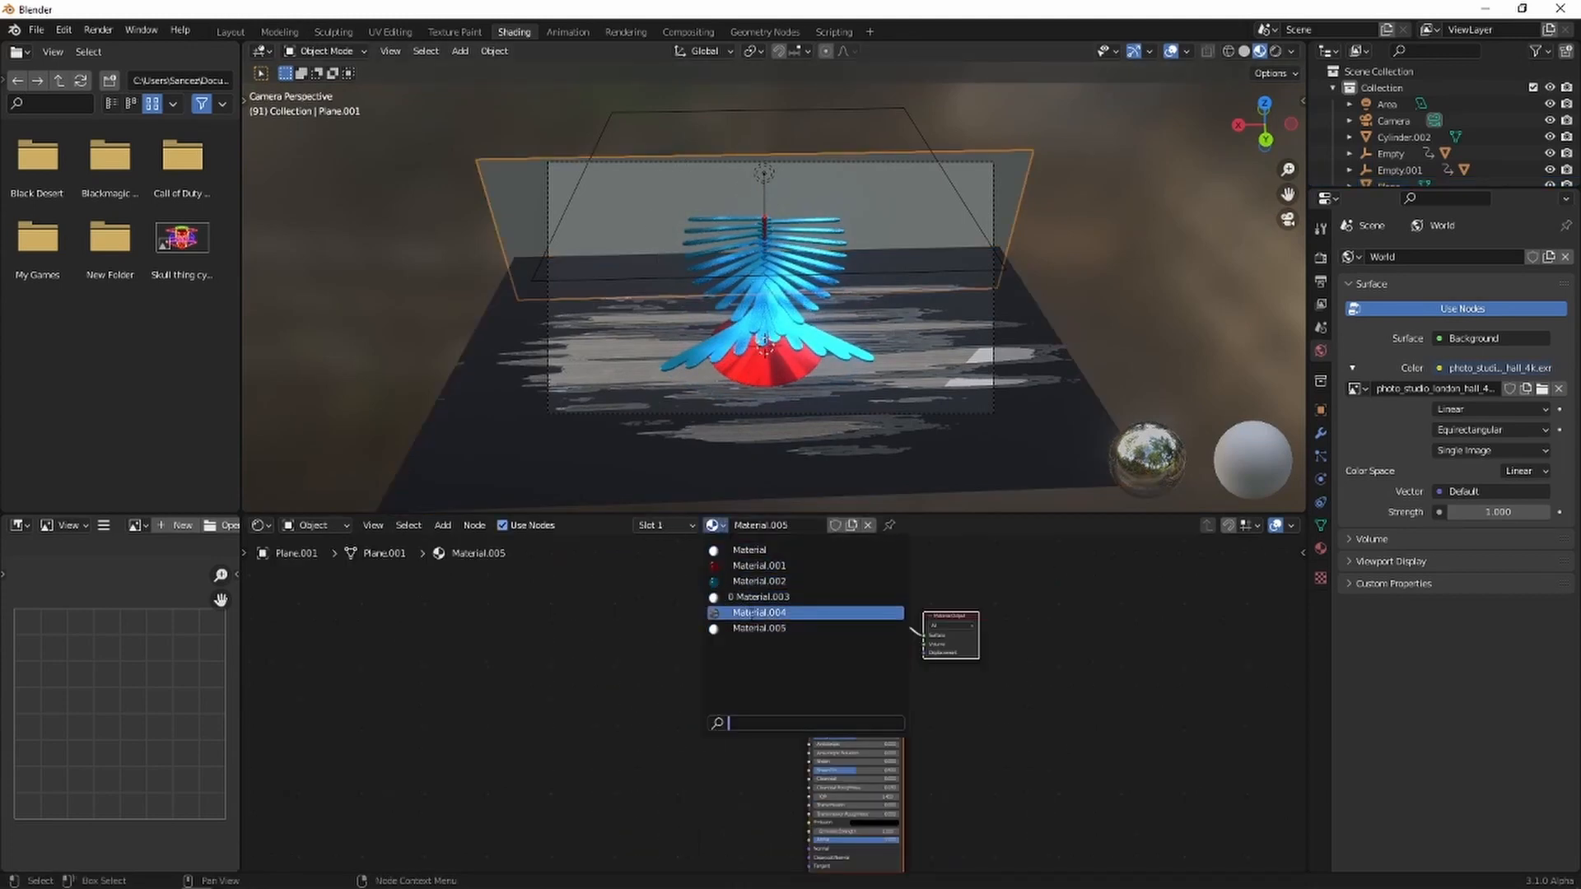
pyautogui.click(751, 612)
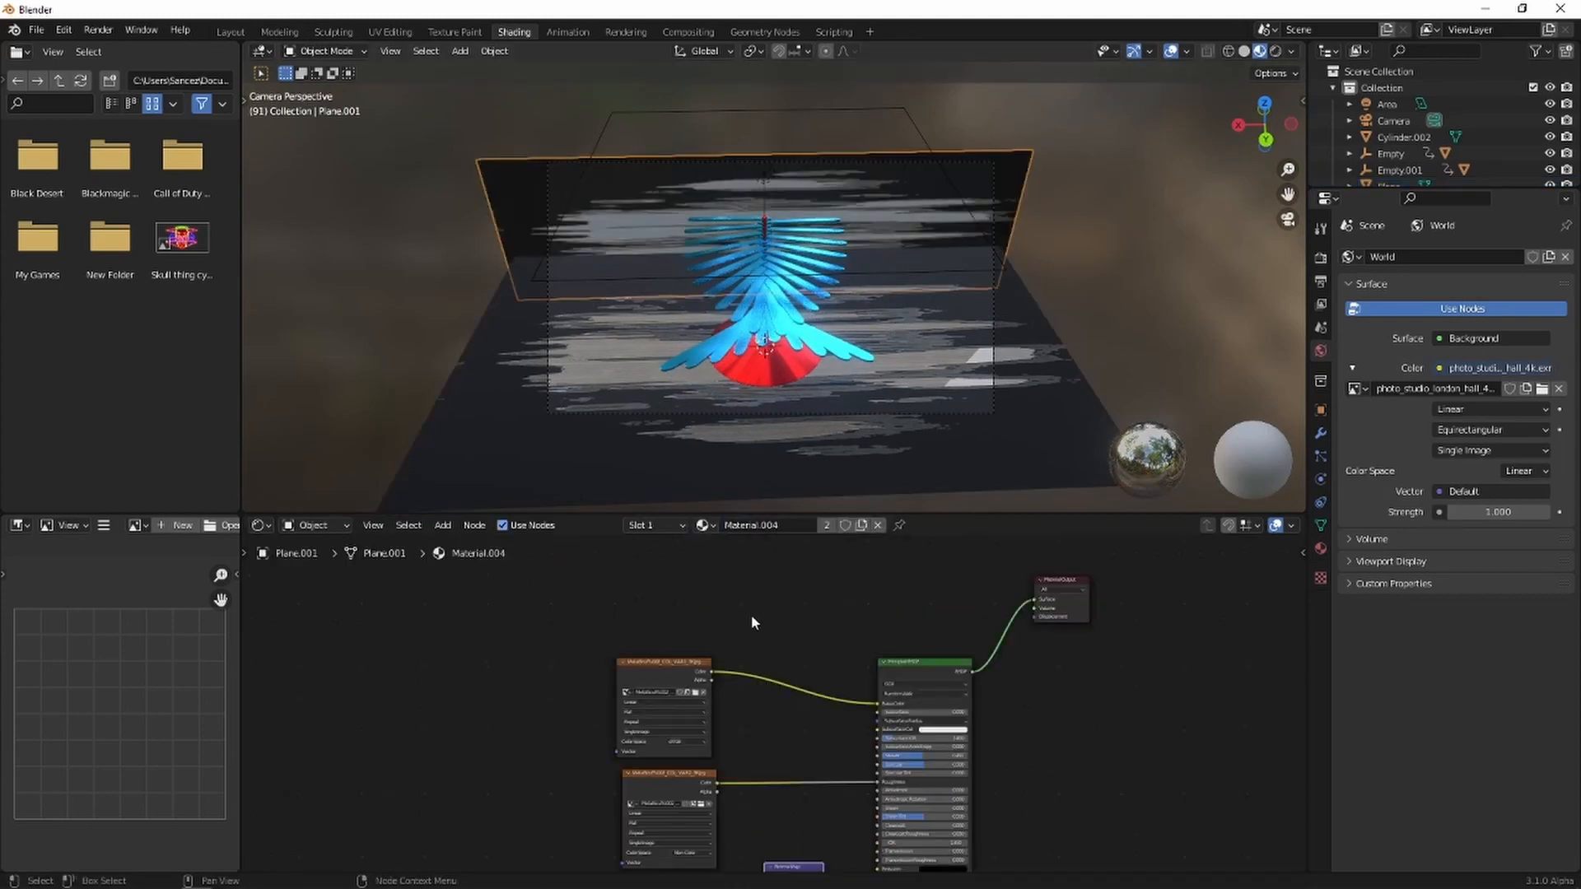
pyautogui.click(827, 525)
# Load BricksPaintedWhite001_AO_3K.jpg from the BricksPaintedWhite001 folder into the backdrop material's Base Color texture node.
pyautogui.scroll(3, 709, 721)
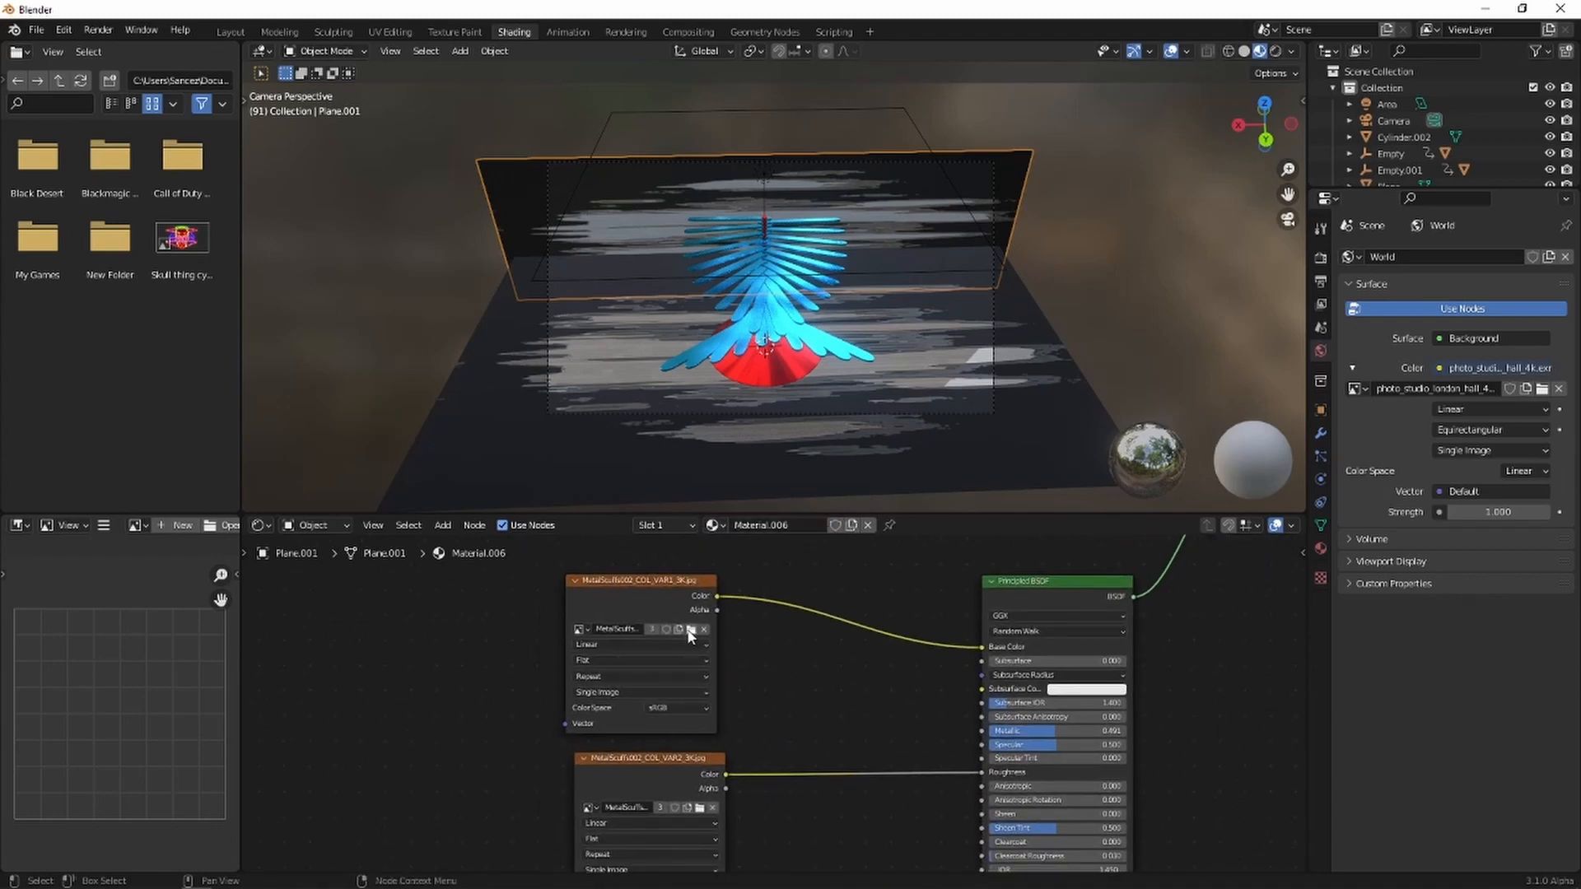
pyautogui.click(691, 629)
pyautogui.doubleClick(298, 181)
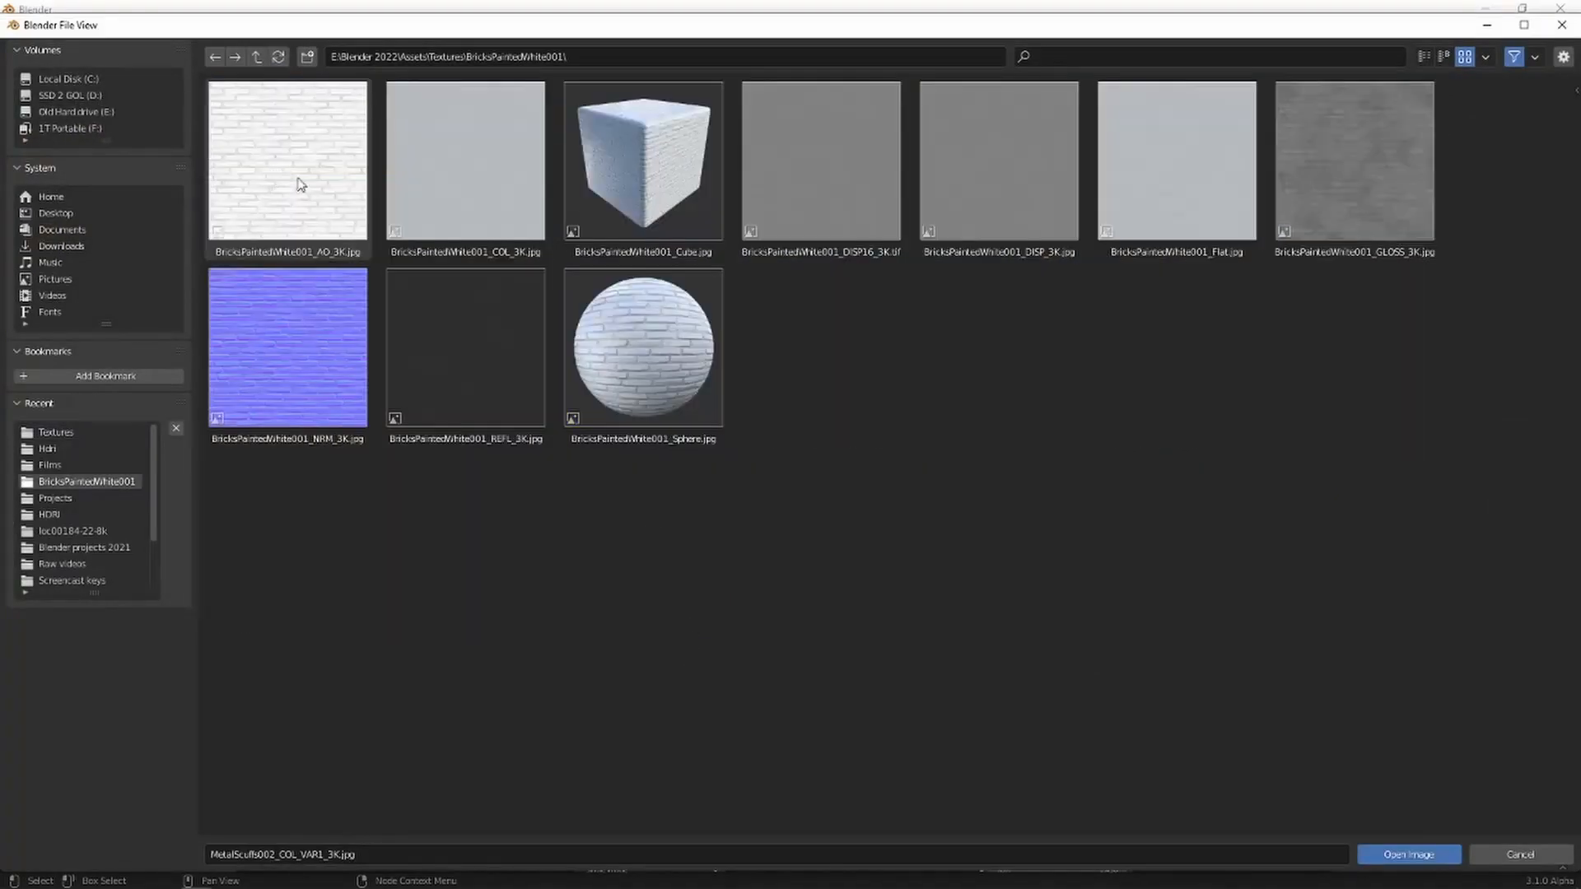
pyautogui.doubleClick(301, 185)
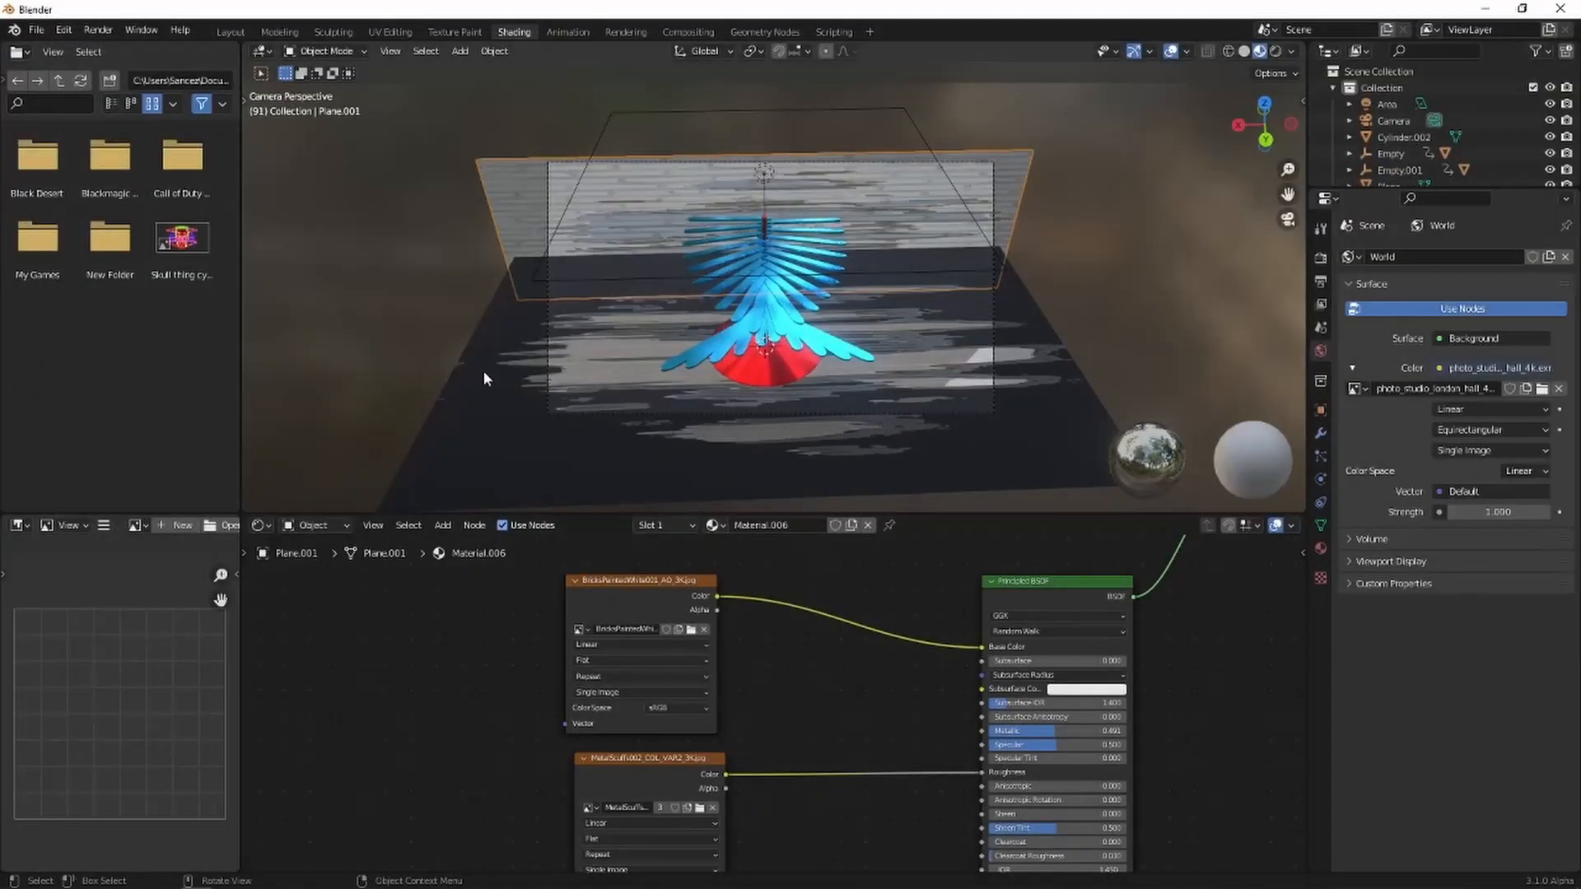
# Load BricksPaintedWhite001_GLOSS_3K.jpg into the backdrop material's Roughness texture node.
pyautogui.moveTo(789, 635); pyautogui.dragTo(791, 545, button='middle')
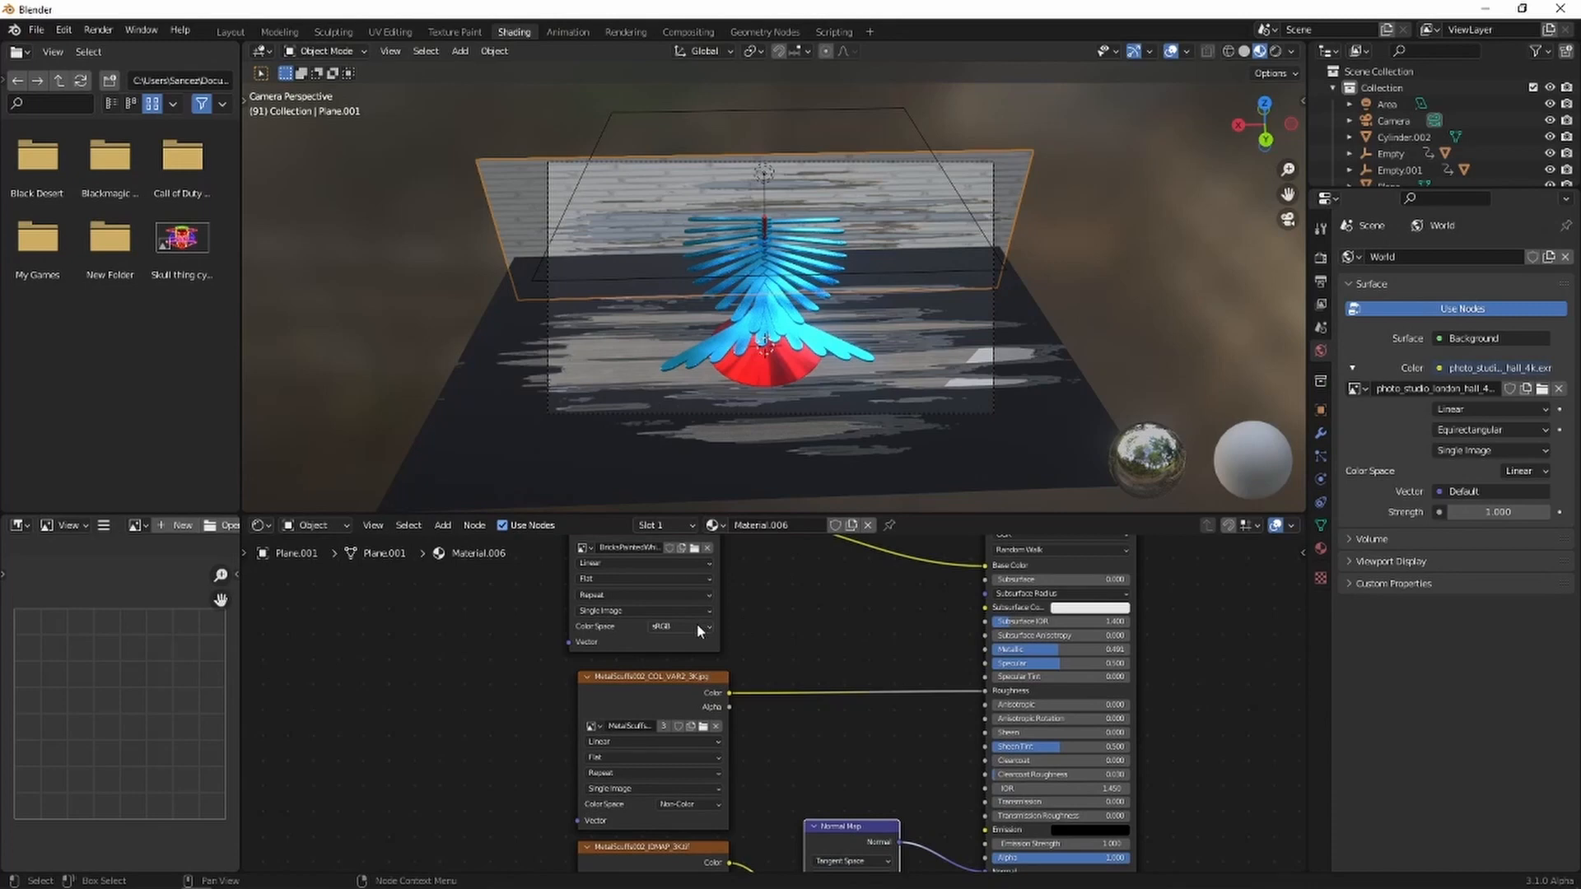
pyautogui.click(702, 728)
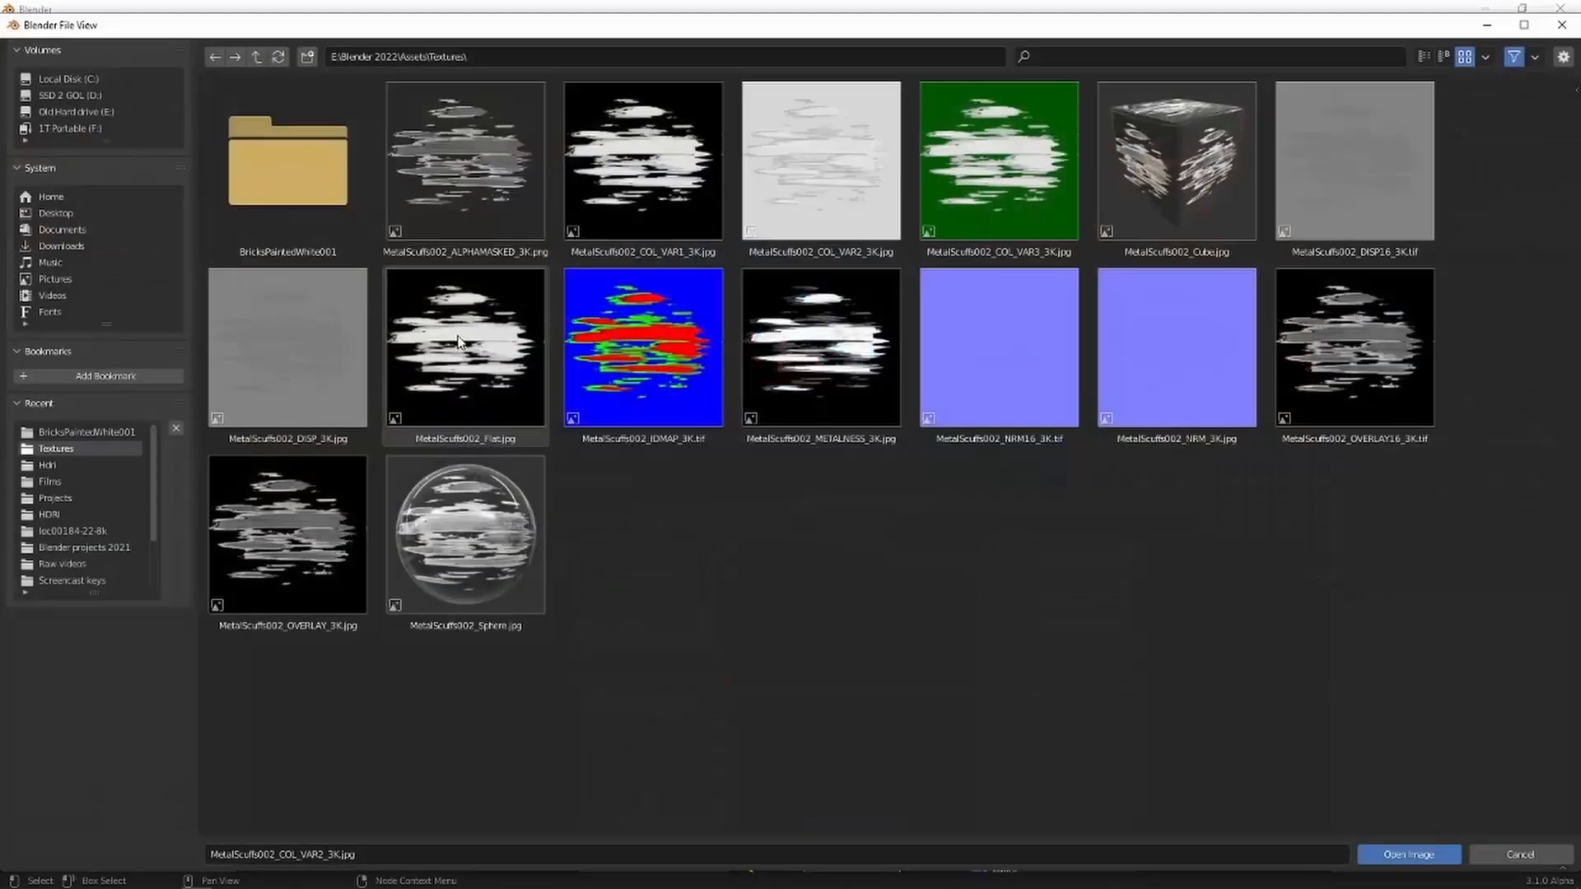
pyautogui.doubleClick(299, 154)
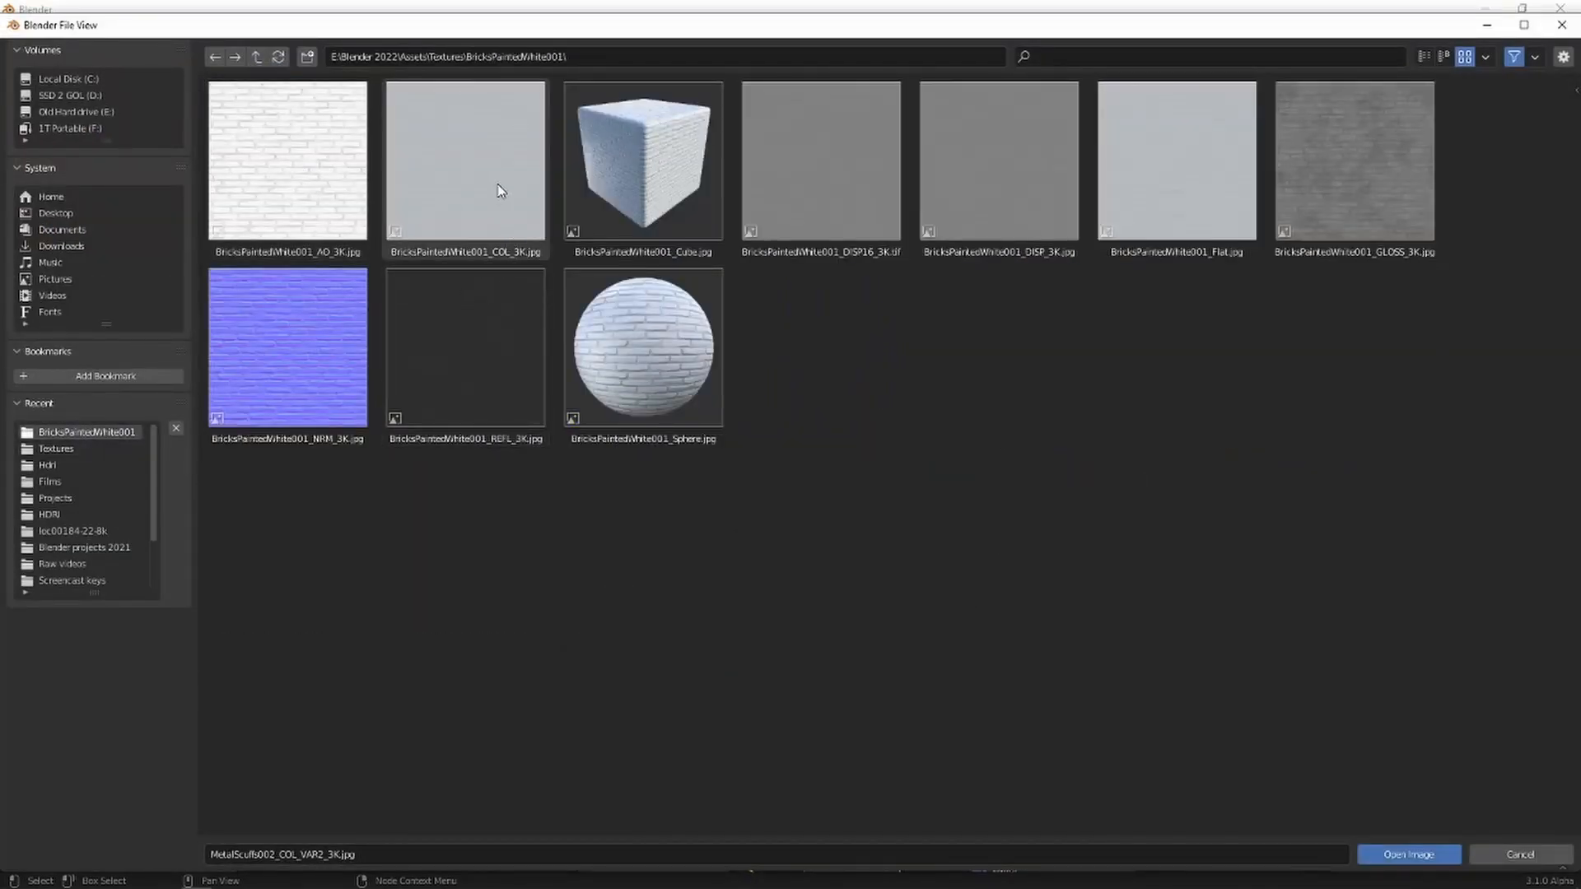
pyautogui.doubleClick(1352, 169)
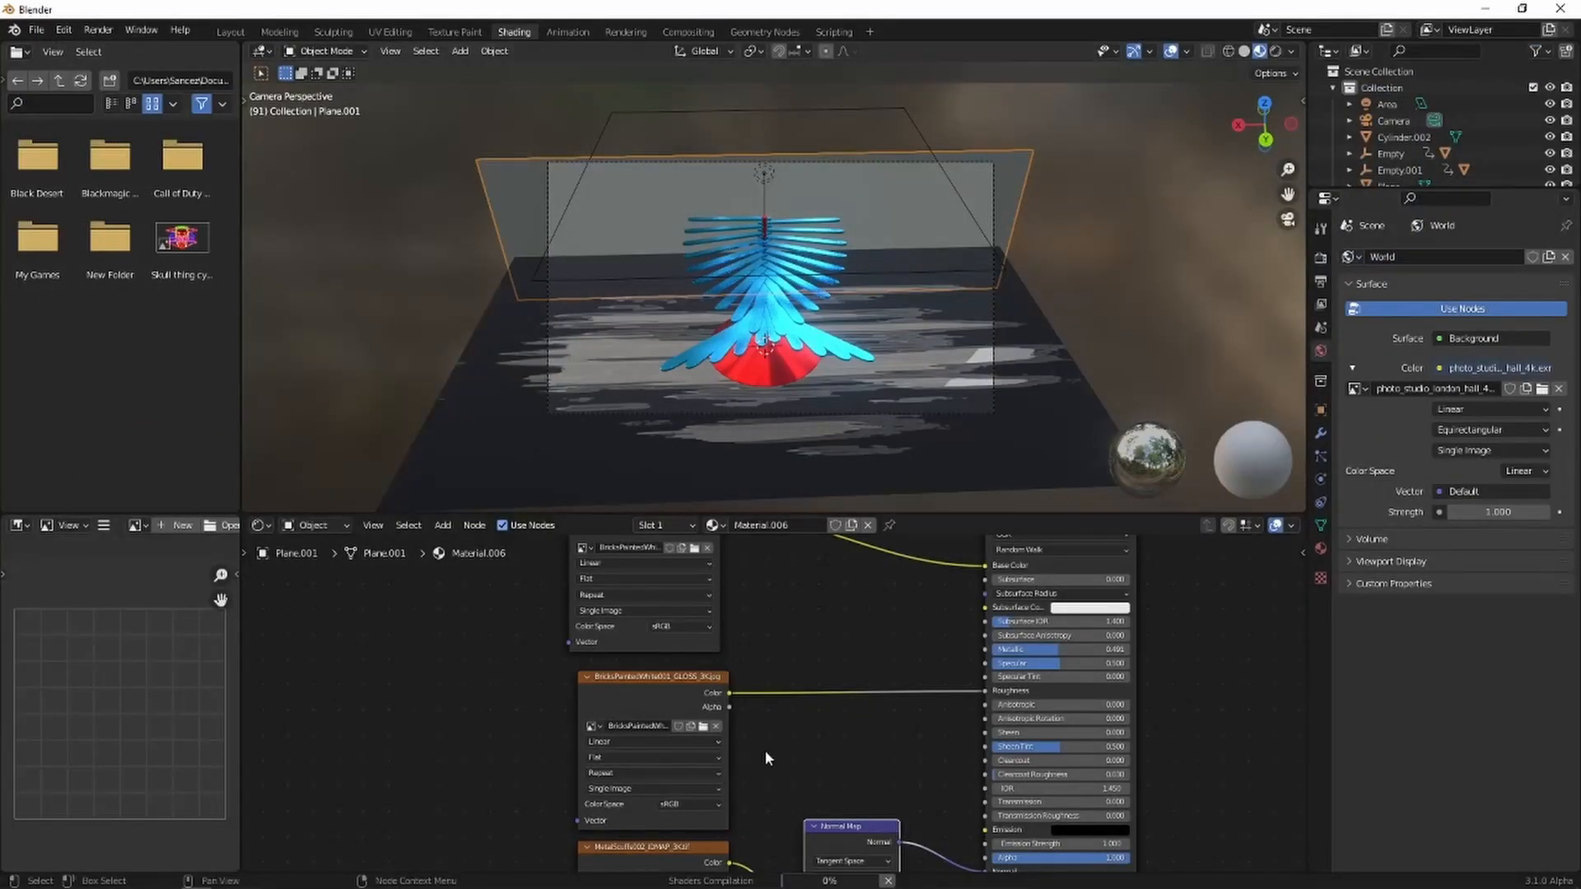
pyautogui.scroll(-2, 774, 749)
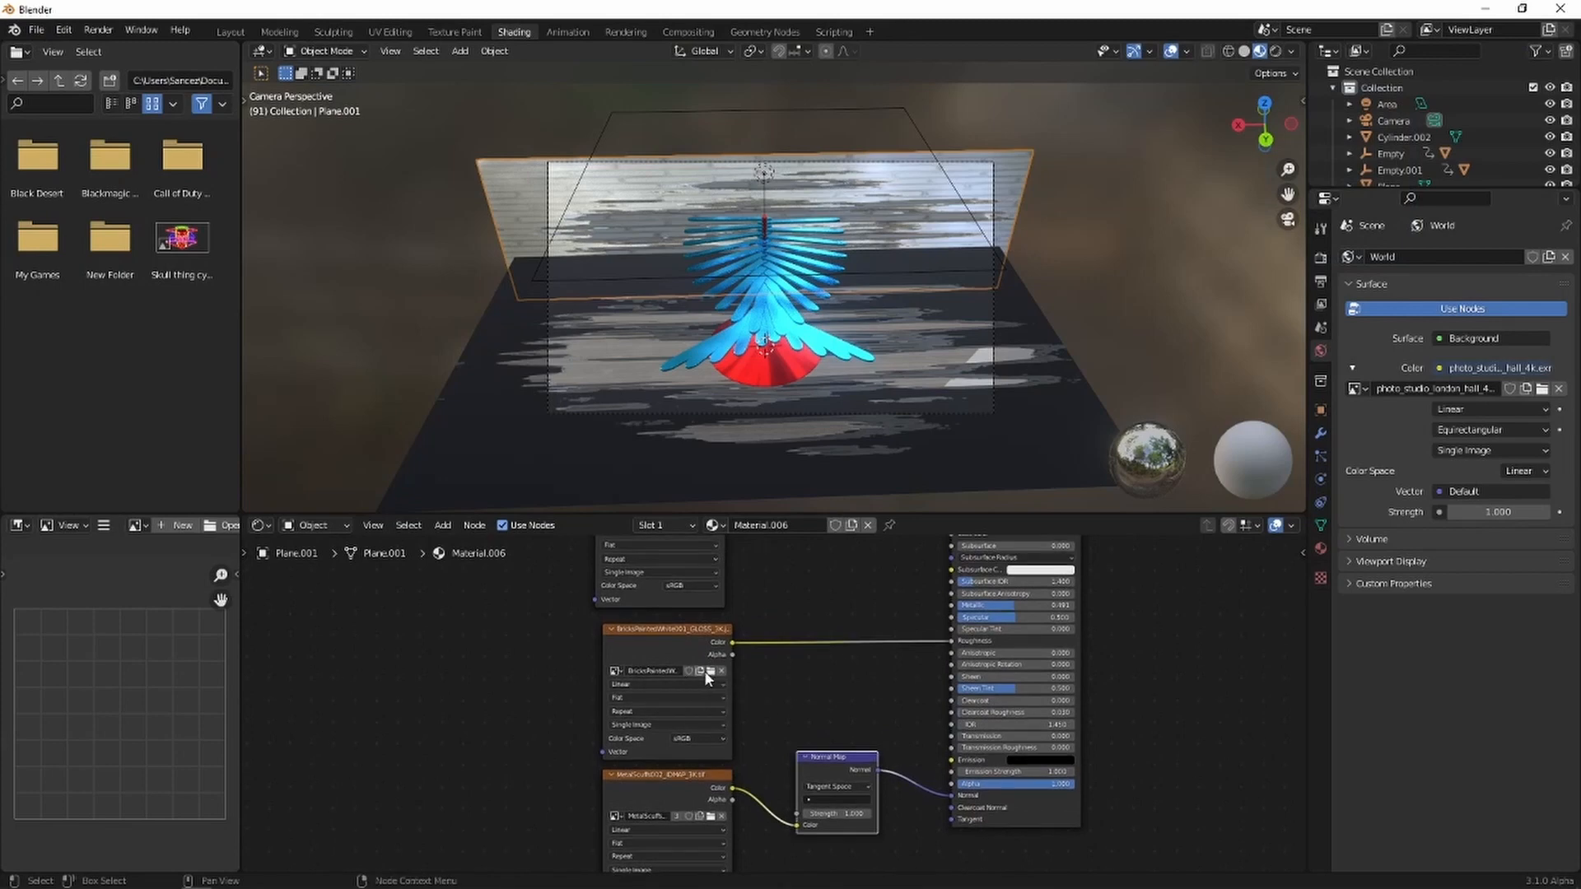
pyautogui.click(709, 671)
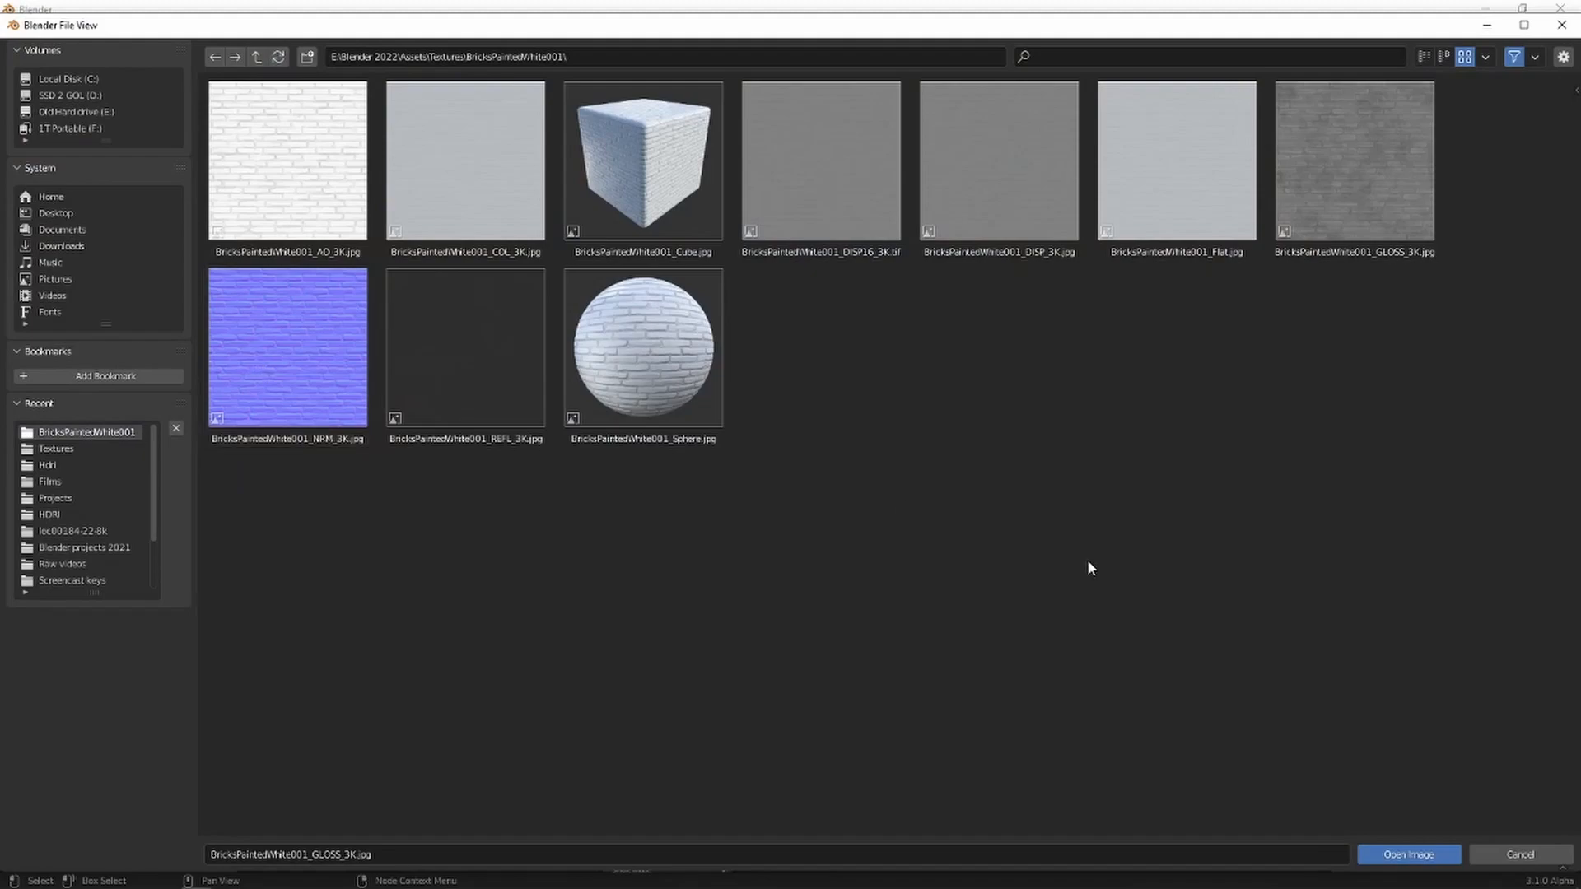
pyautogui.press('Return')
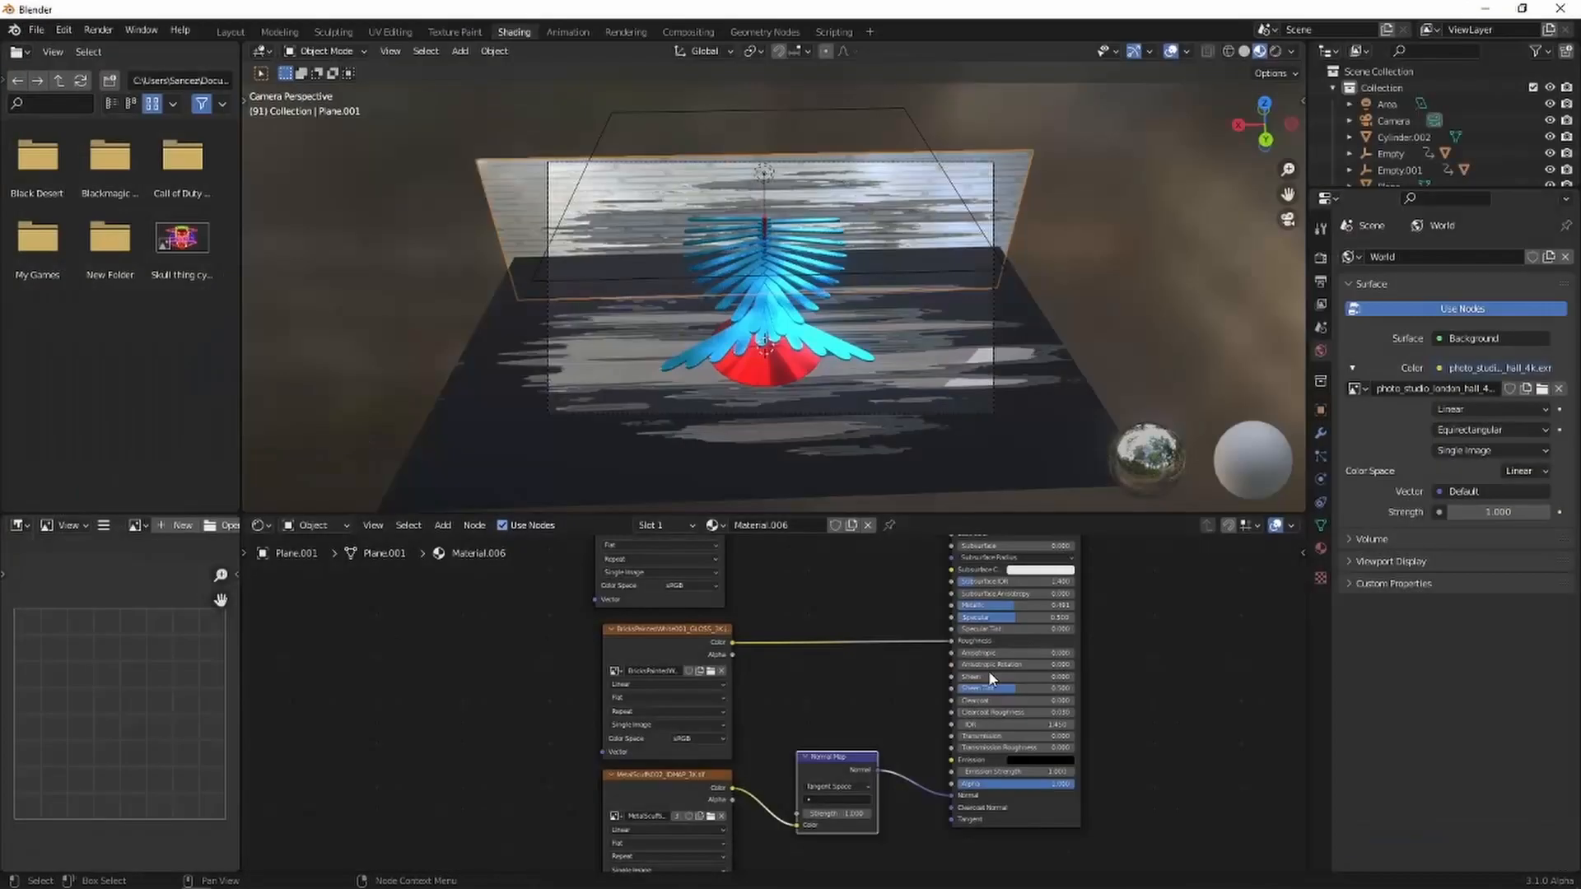
# Load BricksPaintedWhite001_NRM_3K.jpg from the BricksPaintedWhite001 folder into the backdrop material's normal map texture node.
pyautogui.click(710, 817)
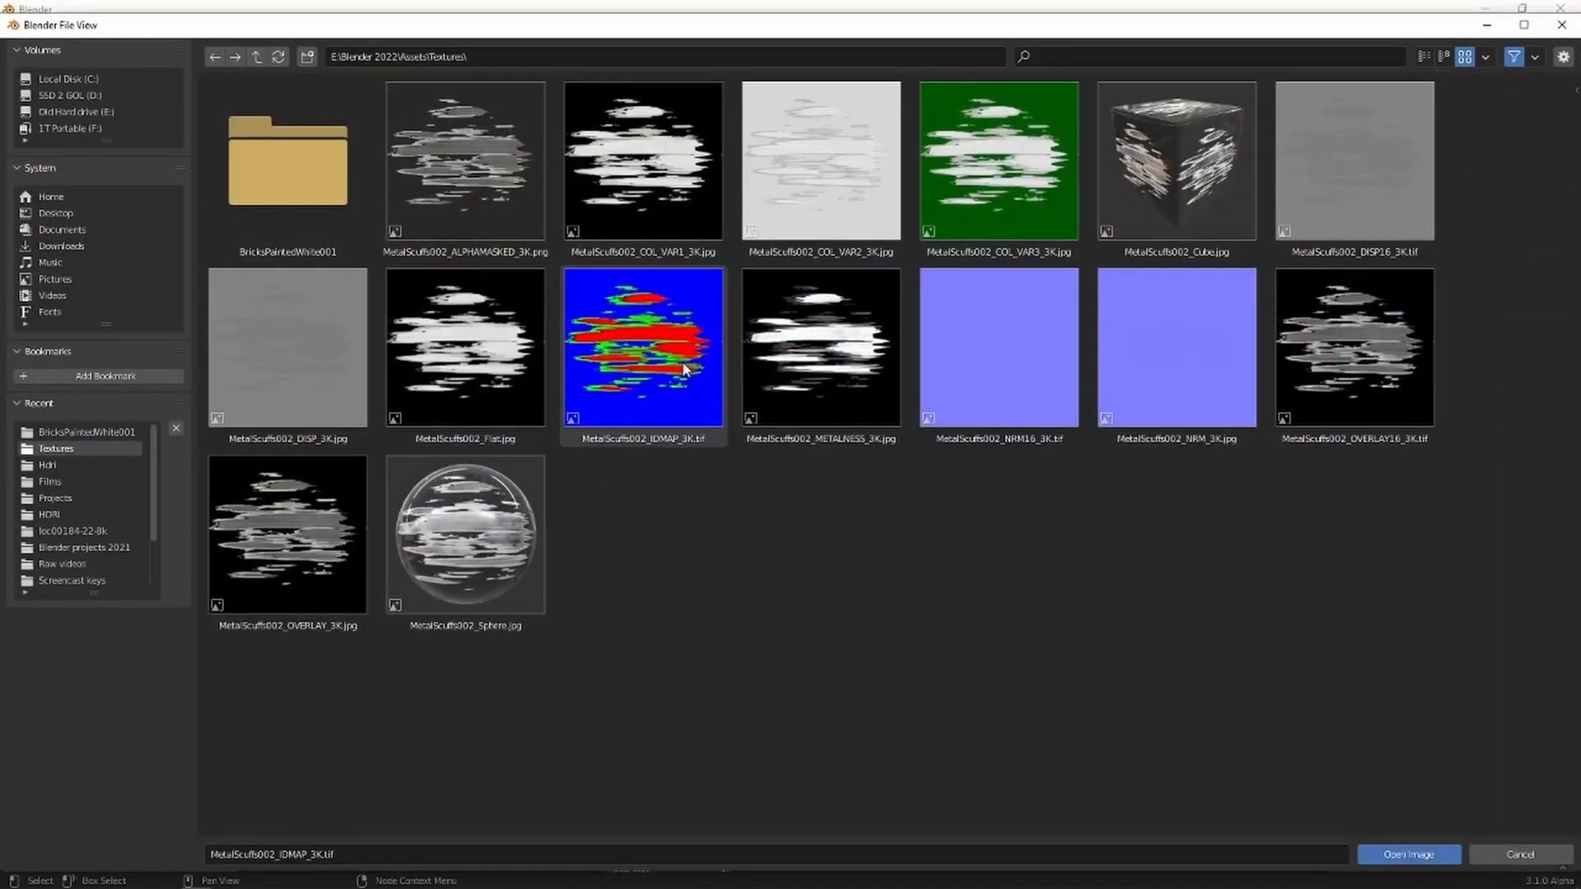
pyautogui.click(260, 160)
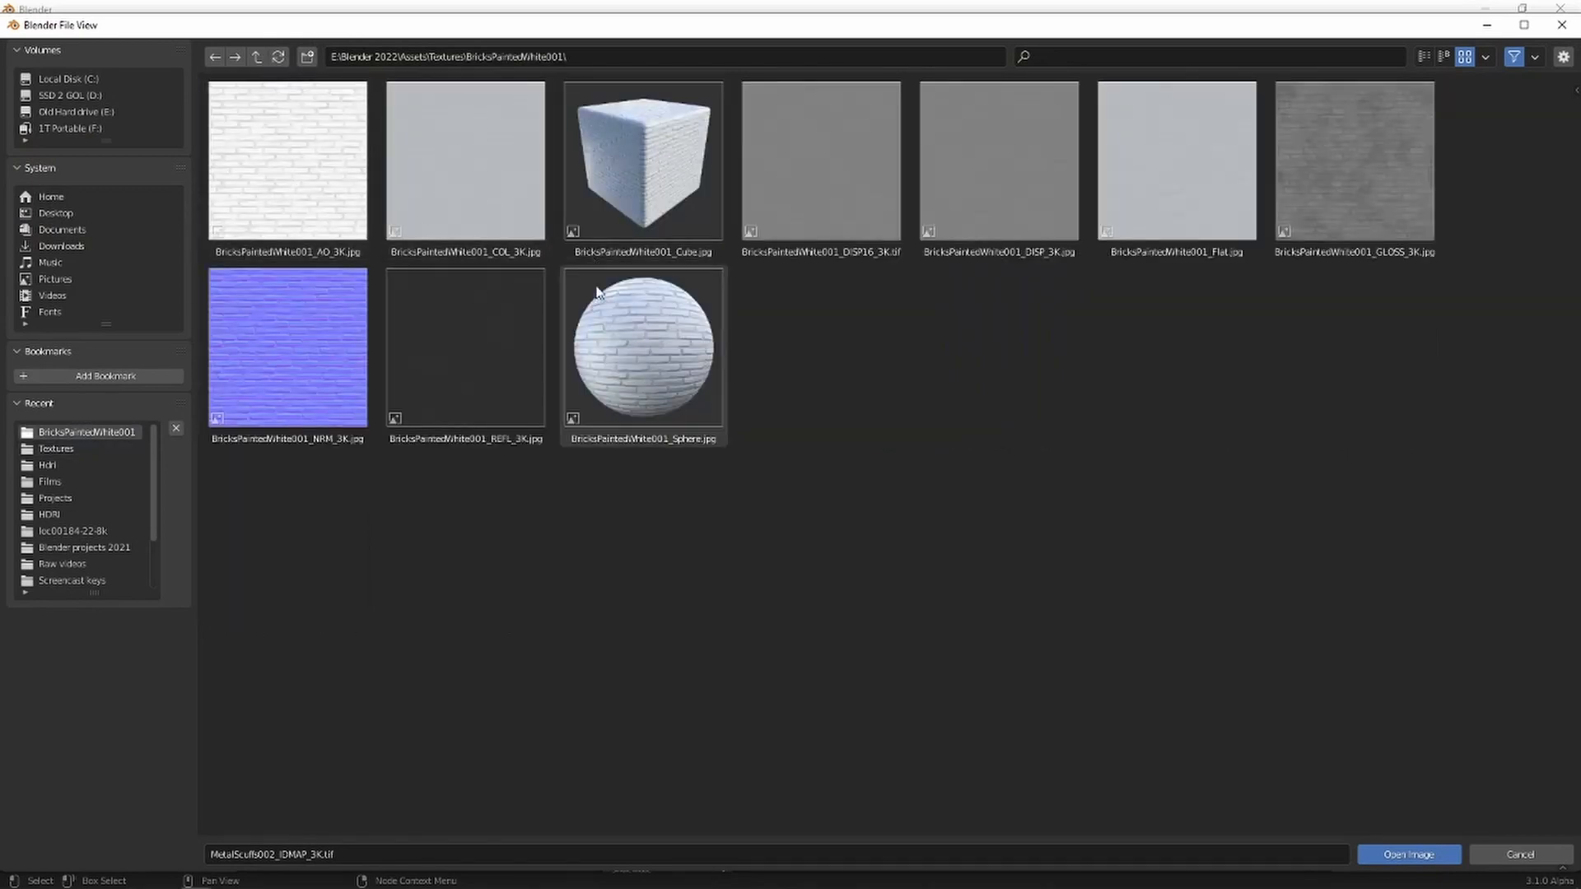
pyautogui.doubleClick(284, 346)
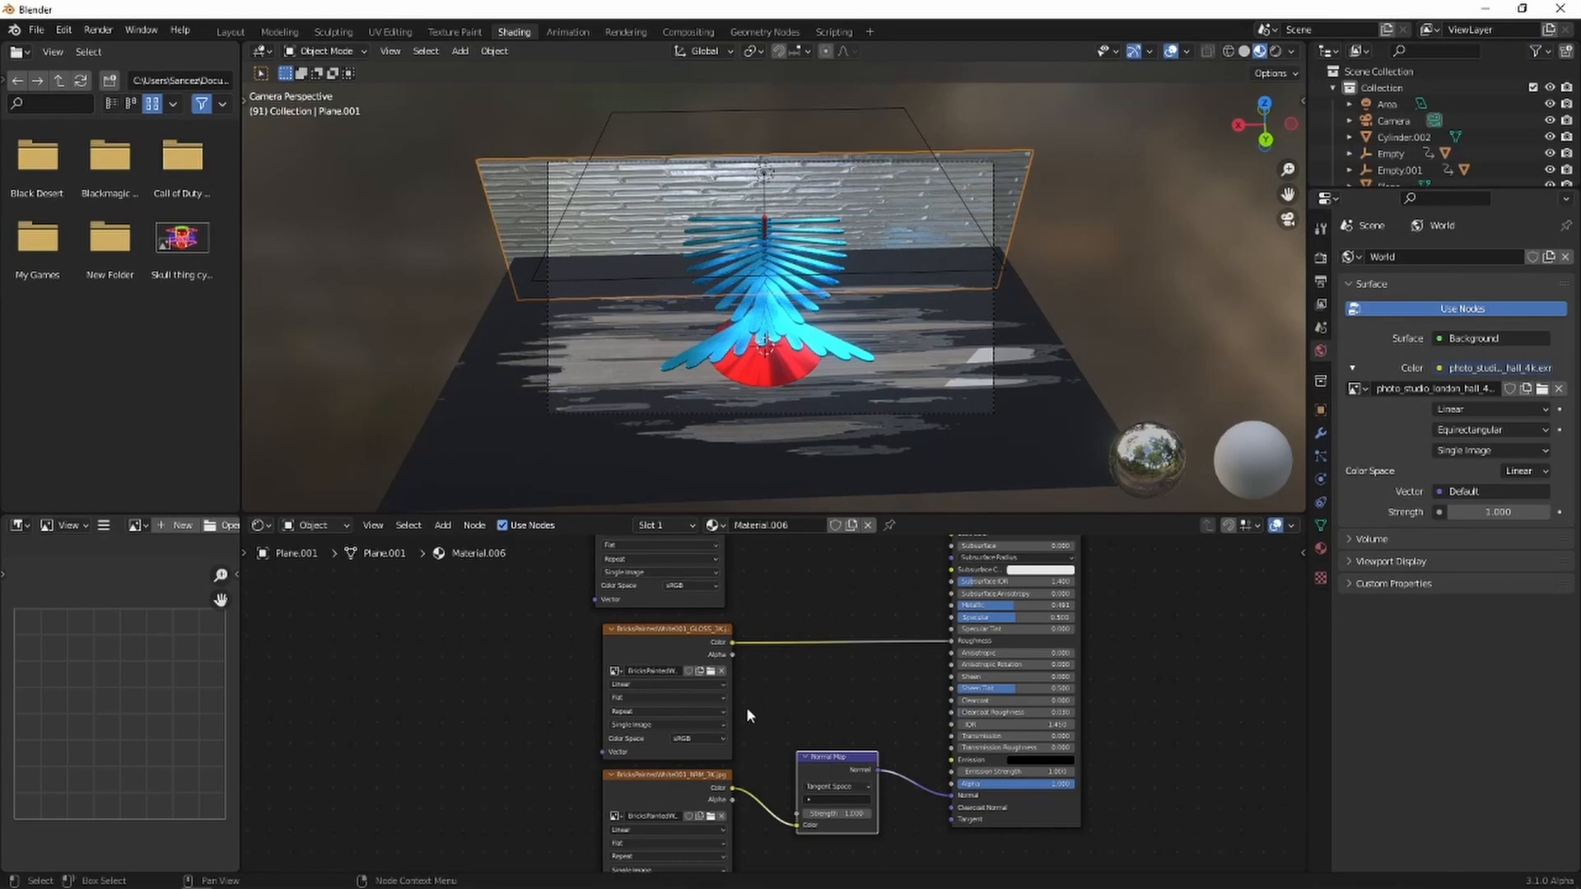
pyautogui.scroll(2, 817, 374)
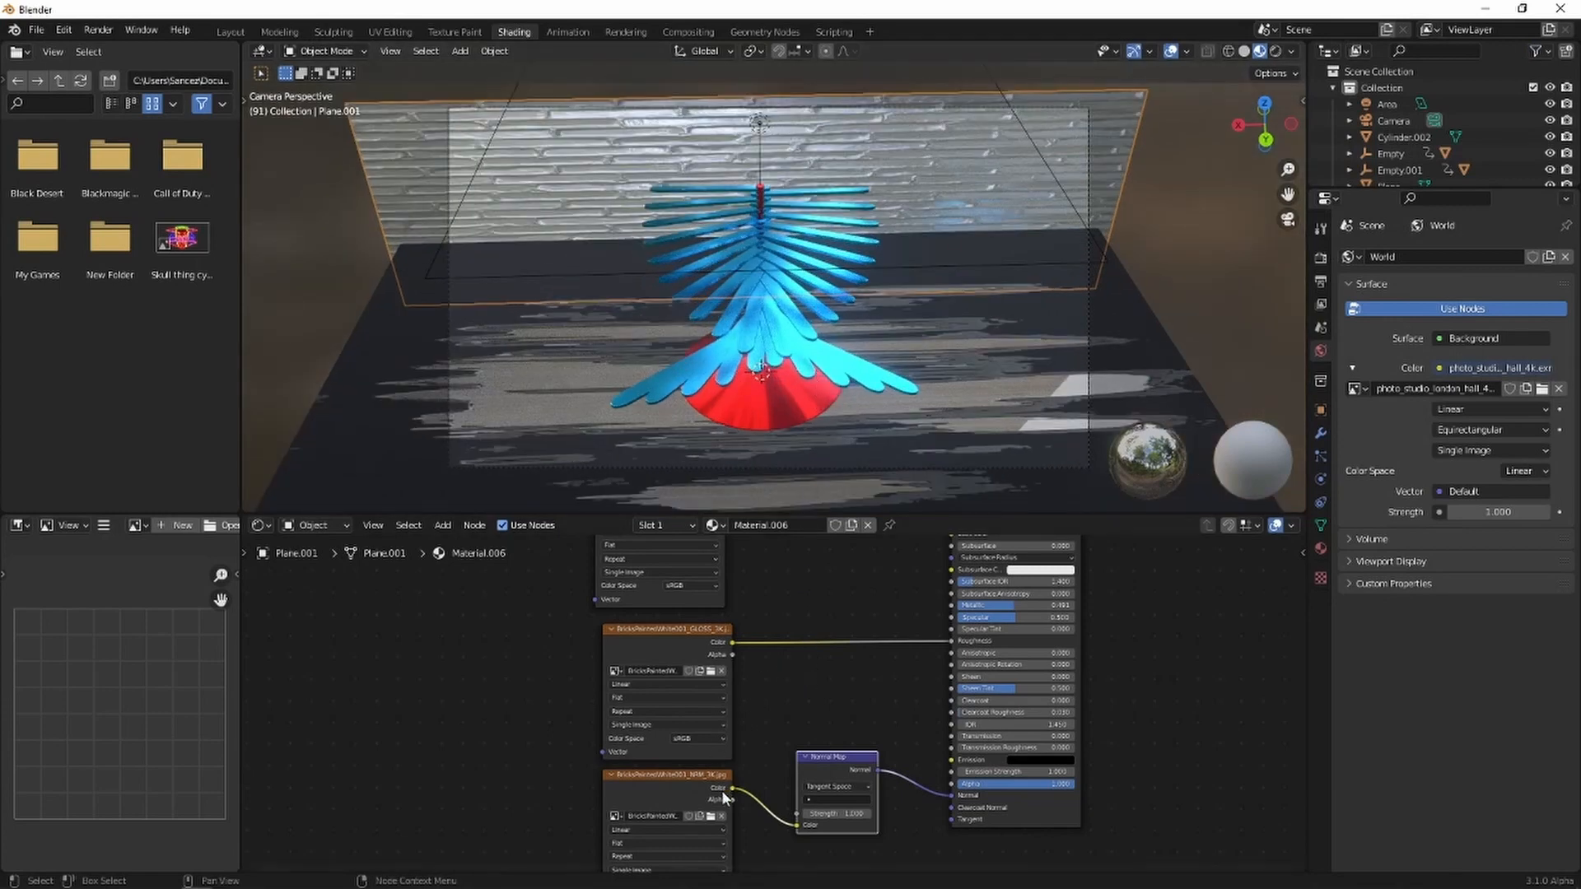
# Set the color space of the backdrop's gloss and normal image textures to Non-Color.
pyautogui.scroll(-2, 727, 802)
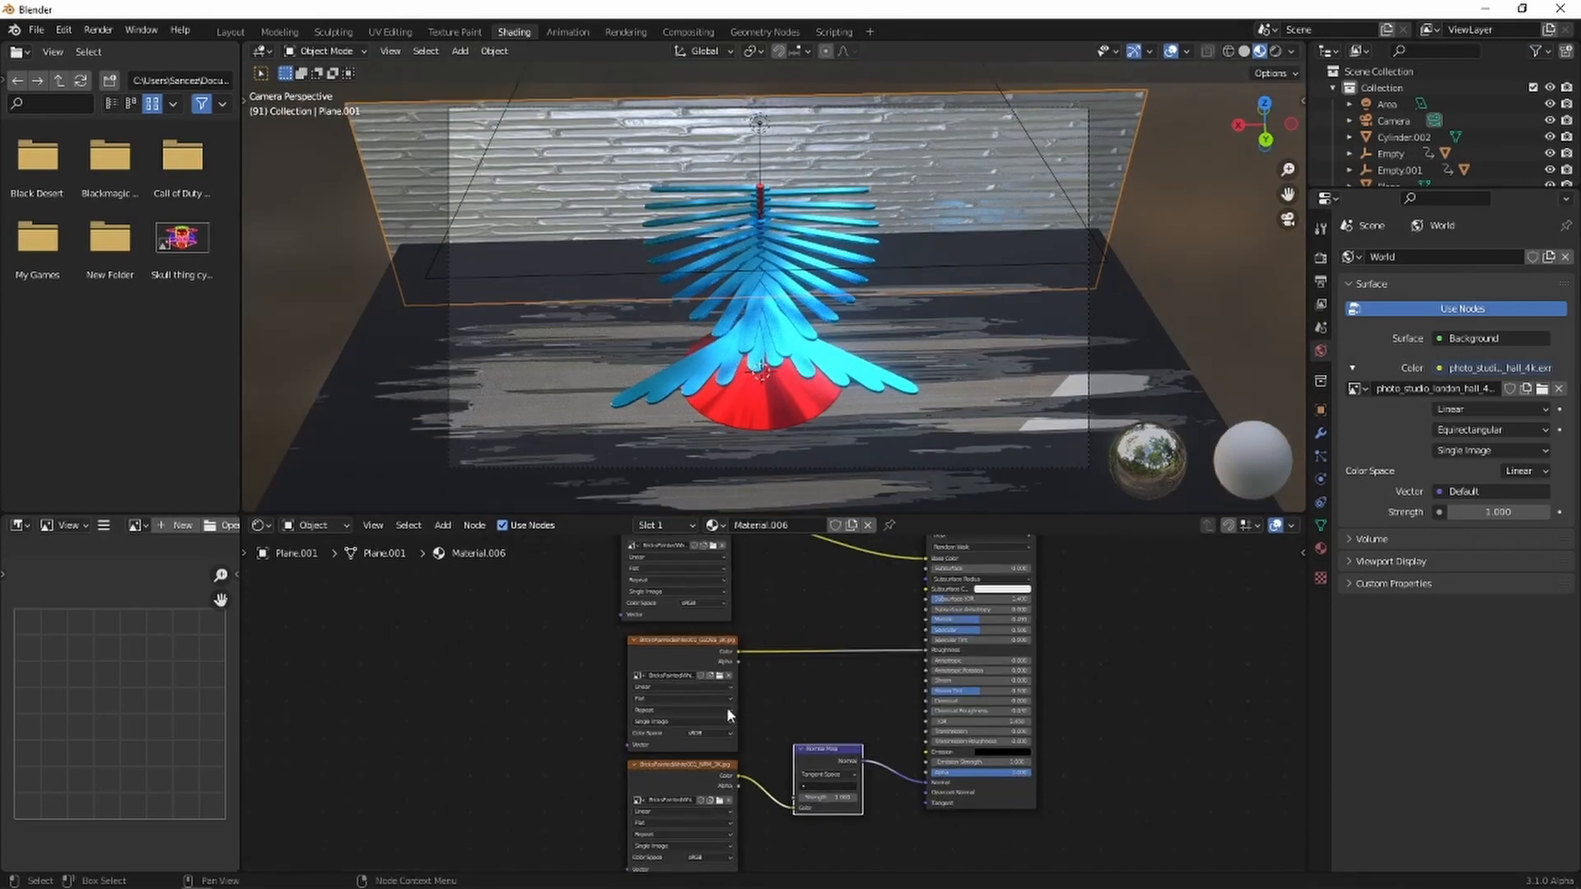
pyautogui.click(727, 734)
pyautogui.click(725, 775)
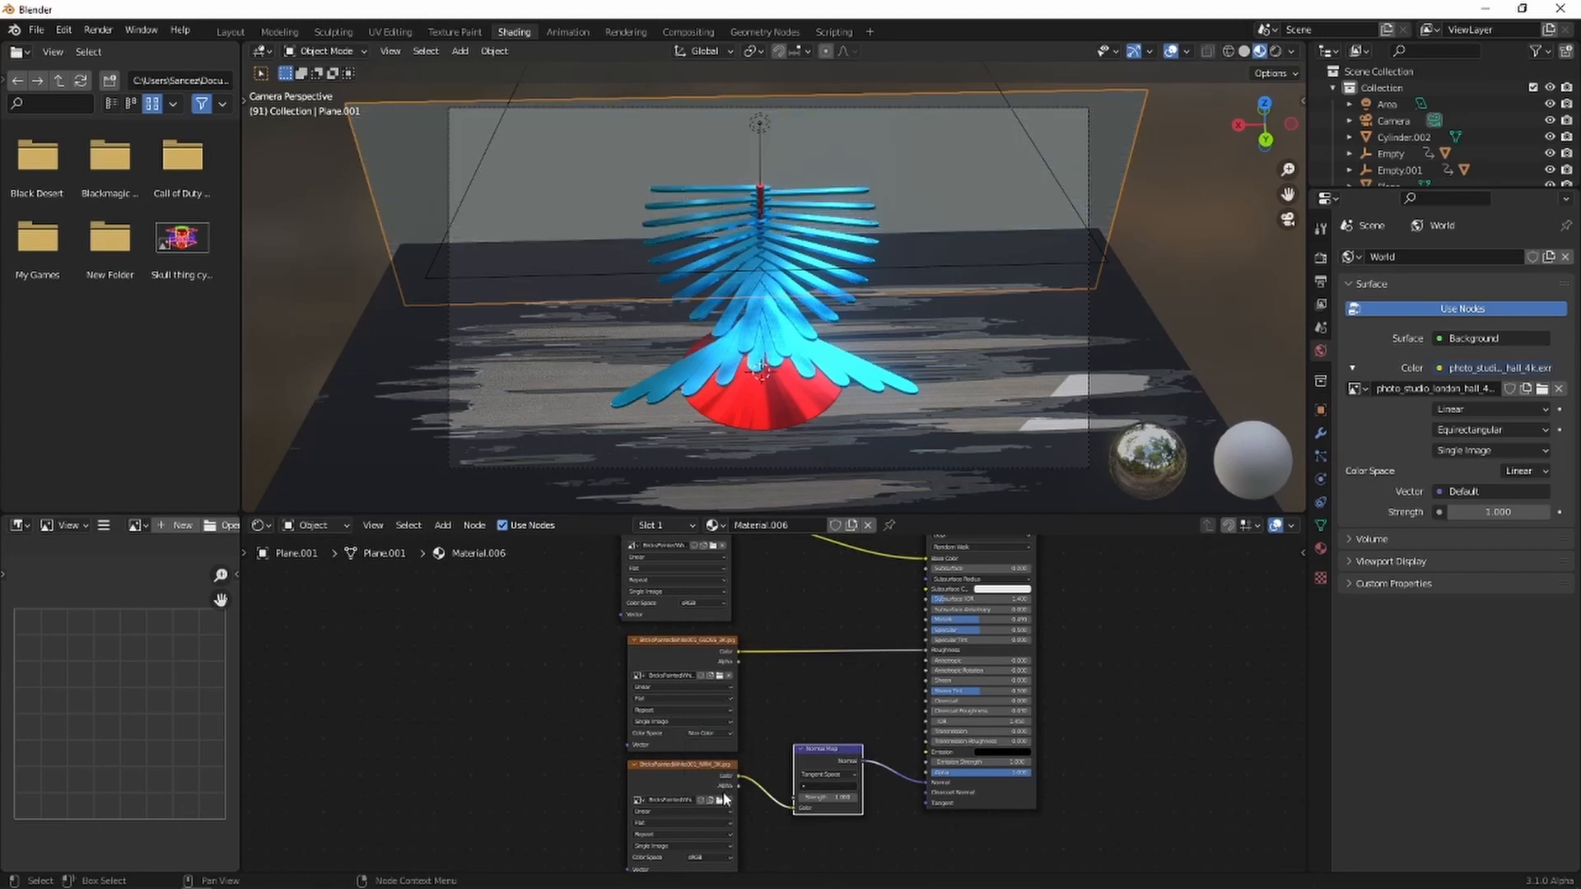
pyautogui.keyDown('shift'); pyautogui.scroll(-2, 770, 831); pyautogui.keyUp('shift')
pyautogui.click(728, 826)
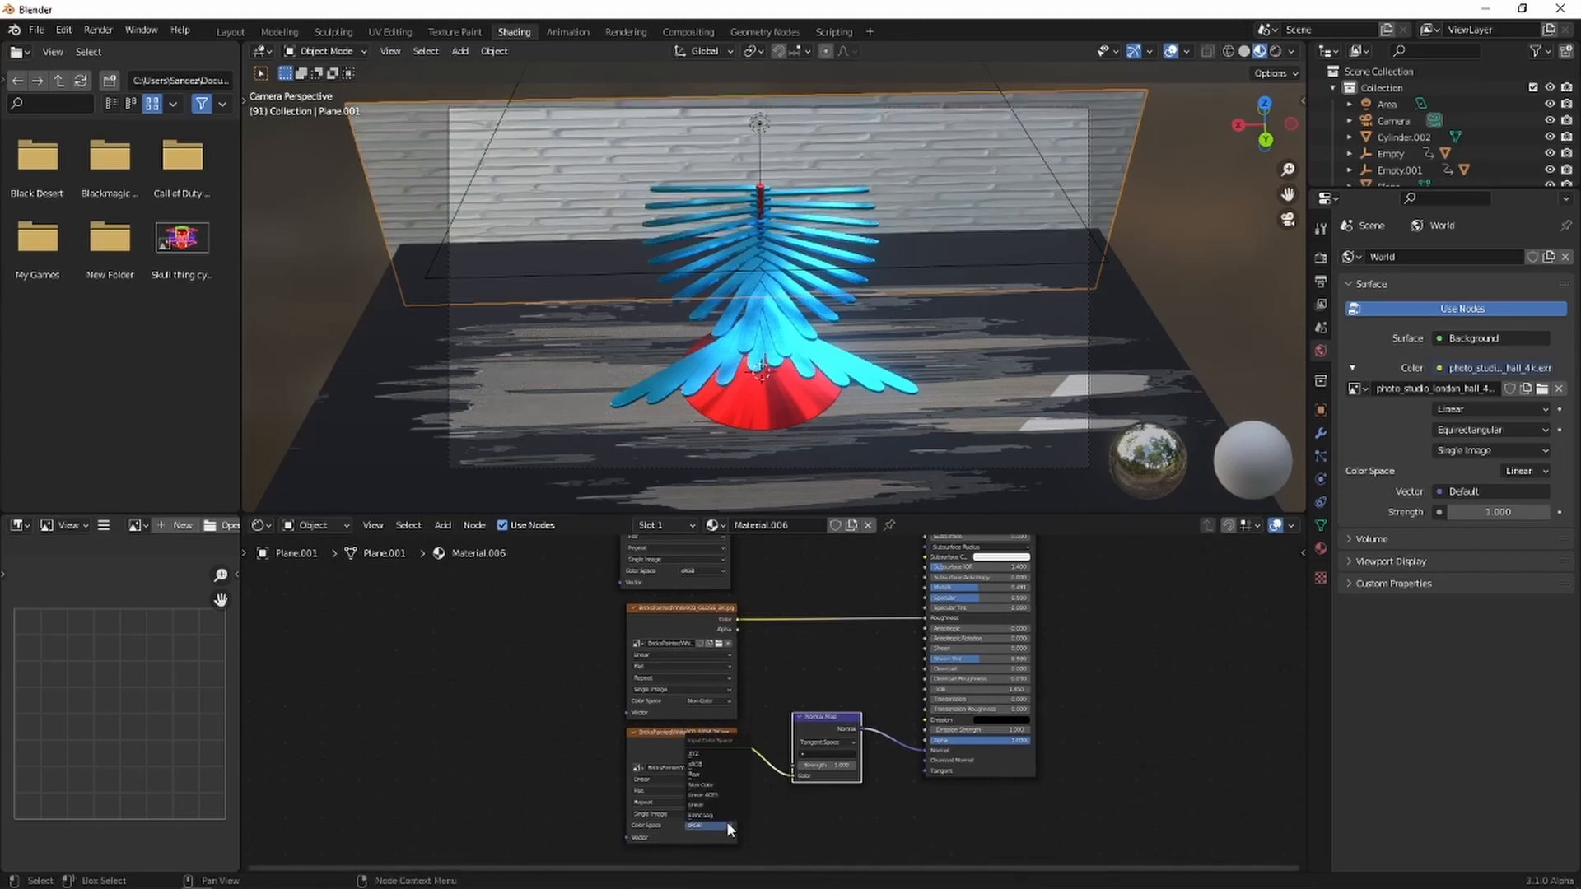
pyautogui.click(729, 784)
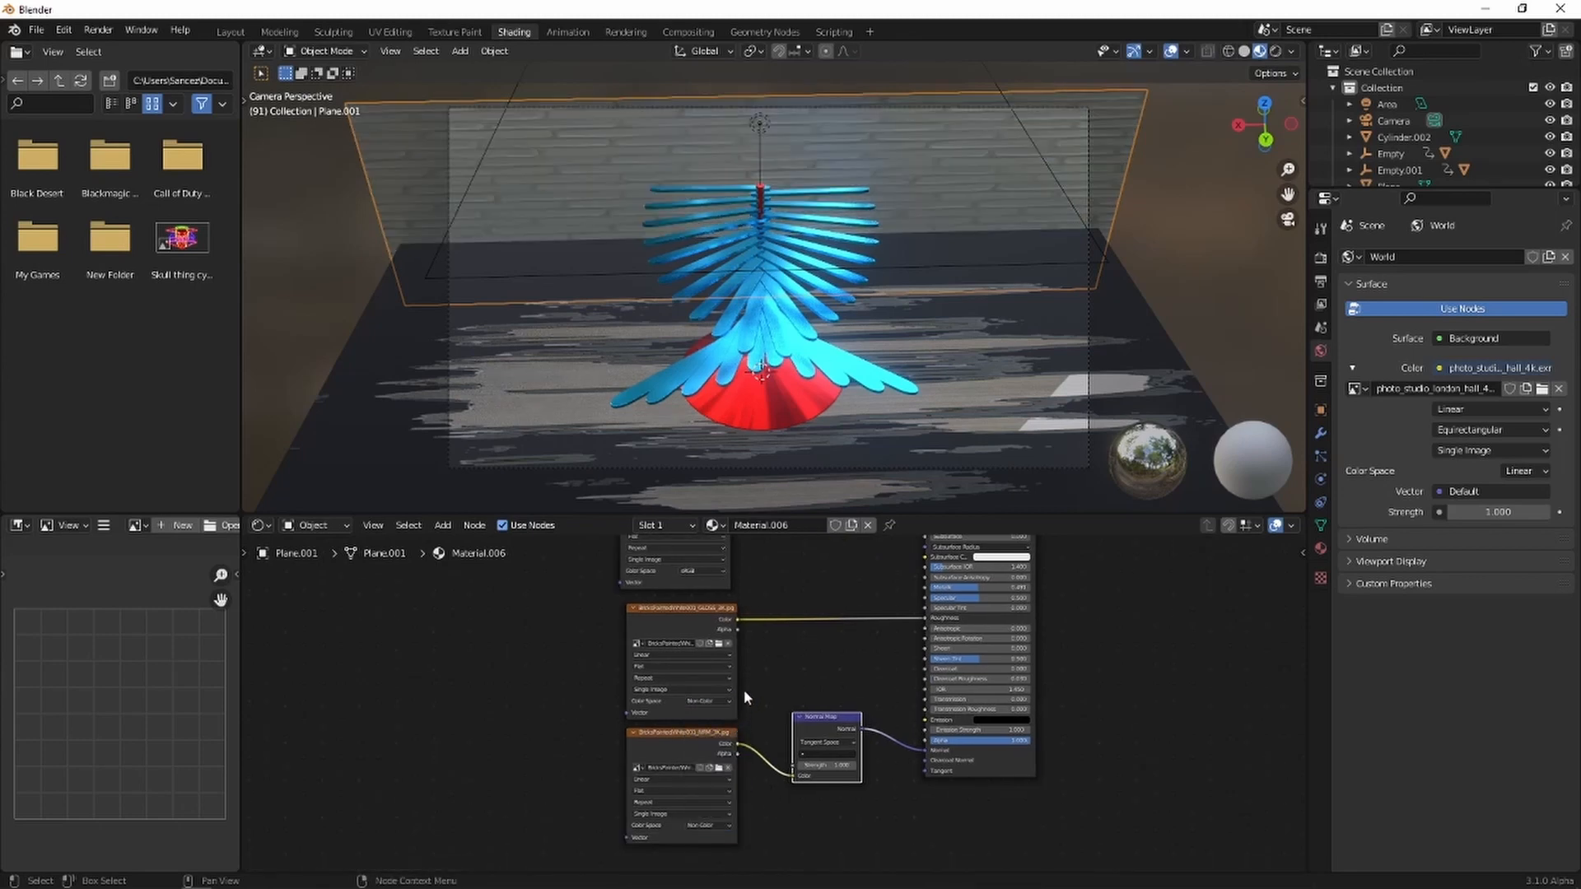
# Play the animation through the camera and examine the brick backdrop behind the spinning tree, close up and from farther out.
pyautogui.keyDown('shift'); pyautogui.scroll(4, 734, 658); pyautogui.keyUp('shift')
pyautogui.scroll(1, 806, 453)
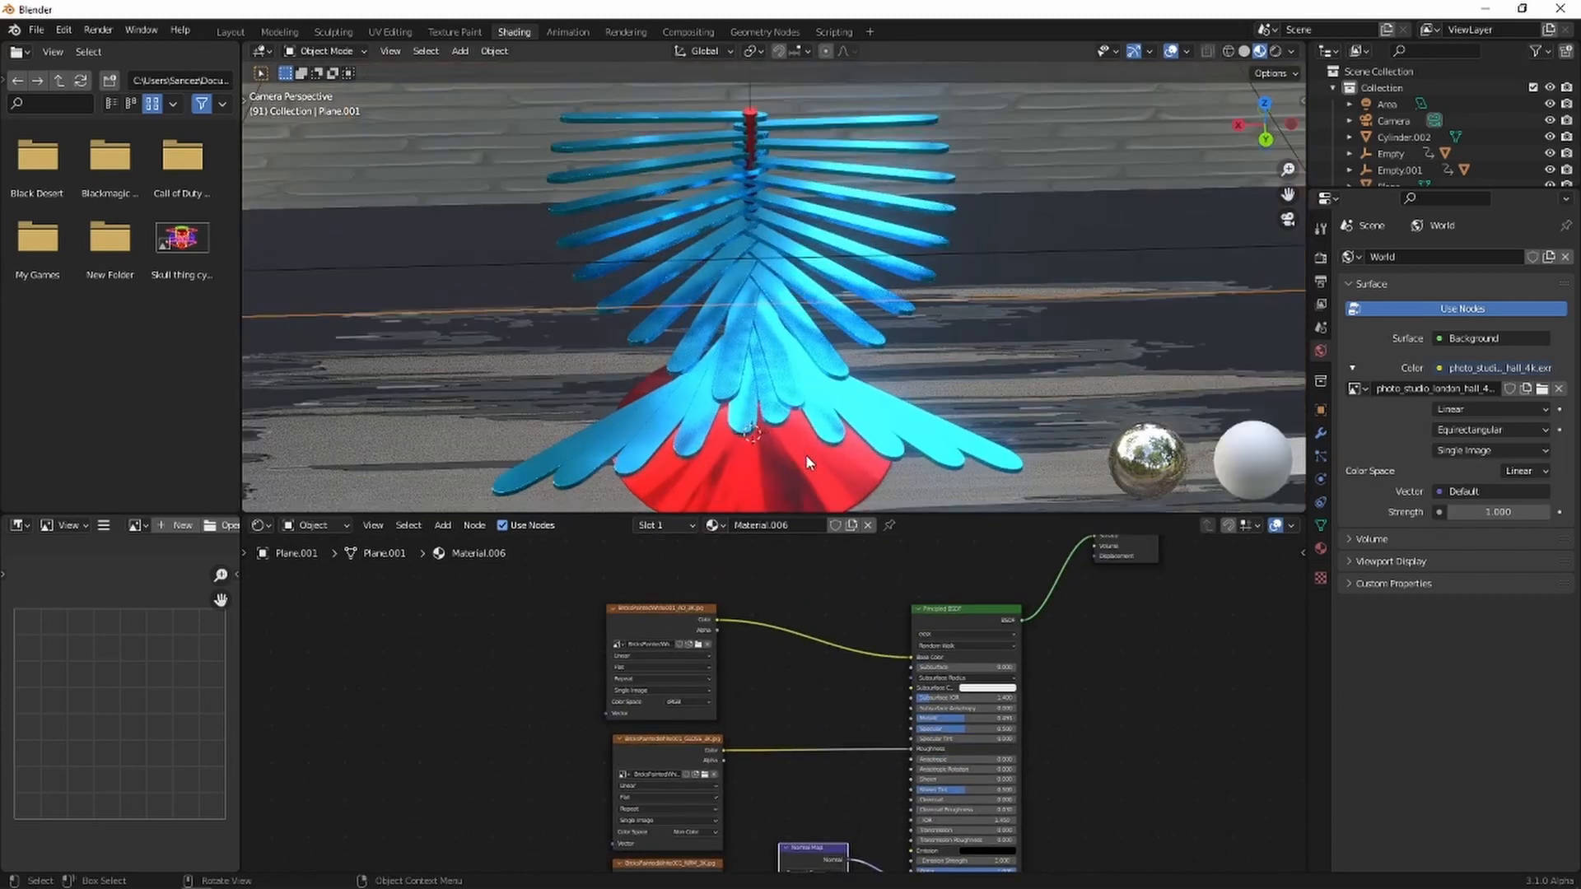
pyautogui.scroll(-2, 812, 448)
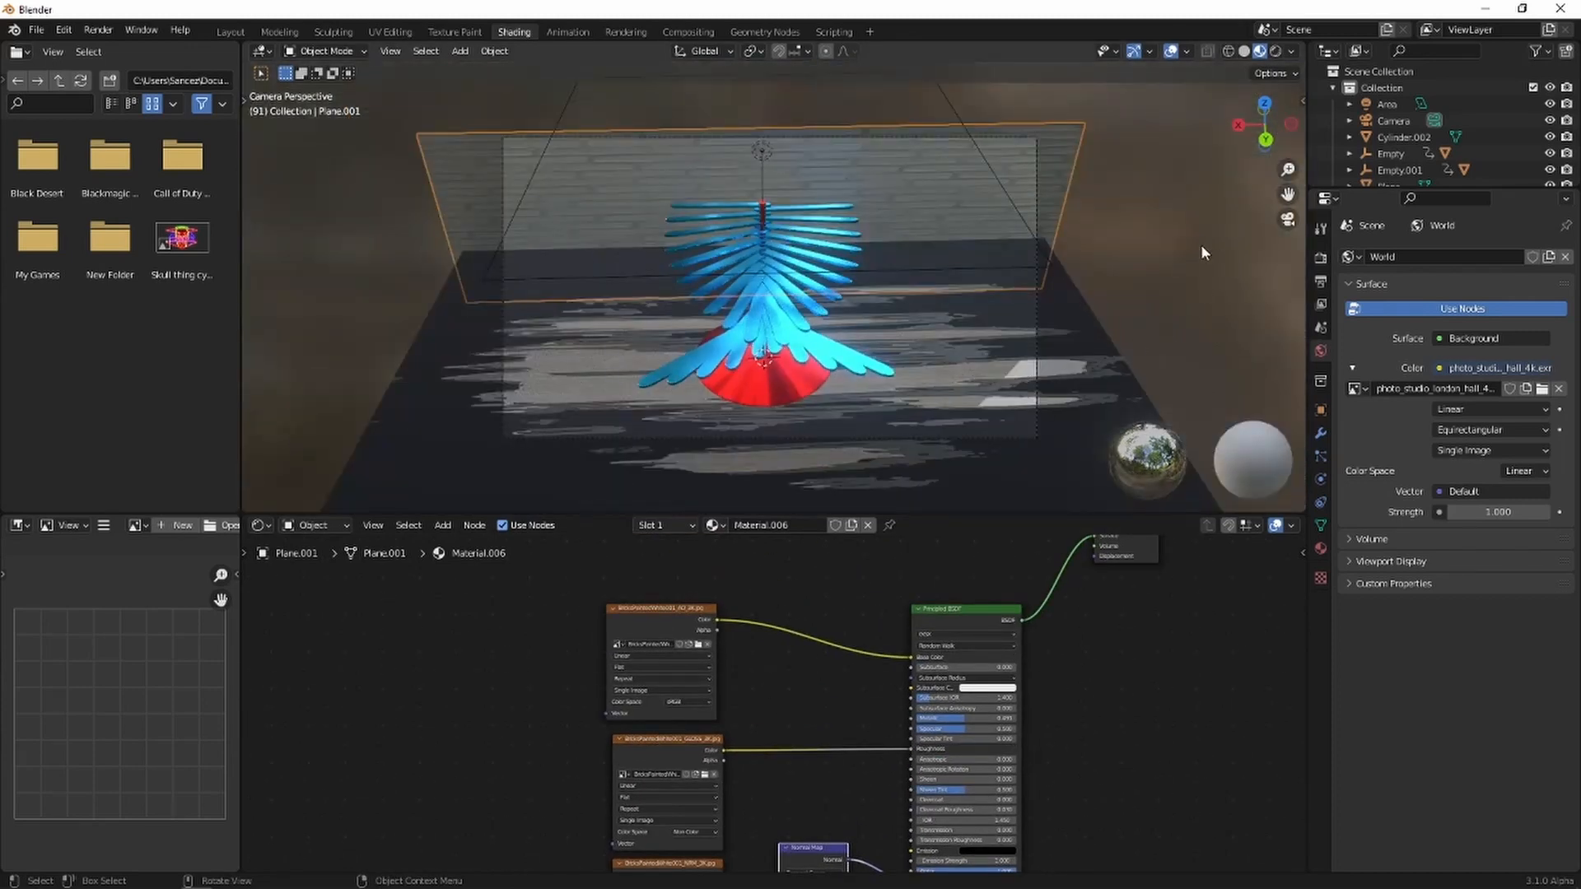
pyautogui.press('space')
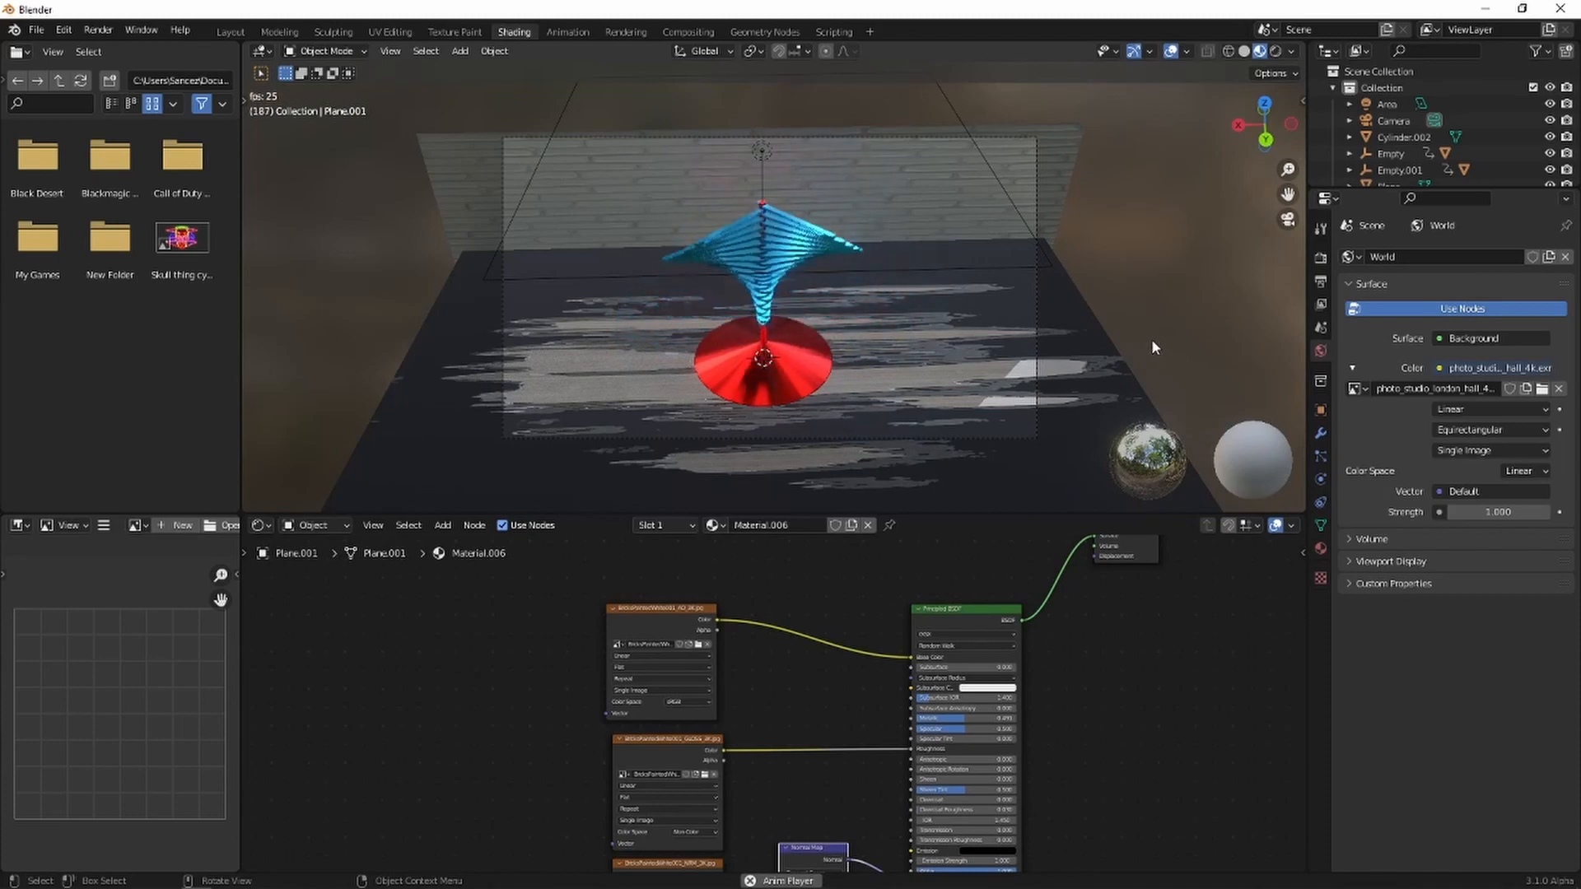
pyautogui.press('space')
pyautogui.scroll(3, 957, 304)
pyautogui.press('space')
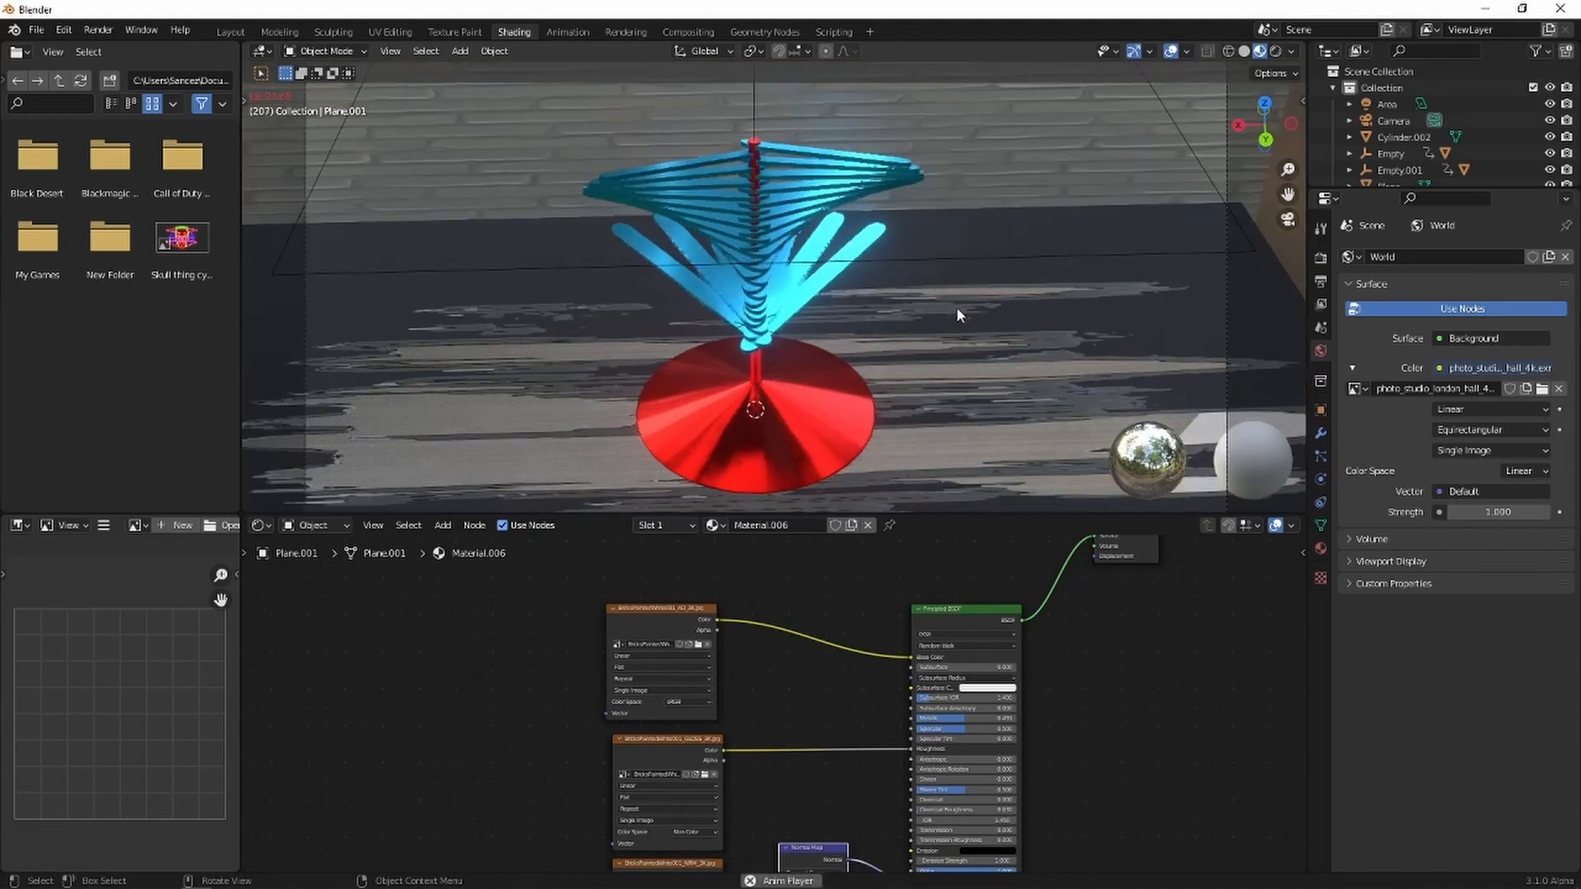
pyautogui.scroll(-3, 956, 307)
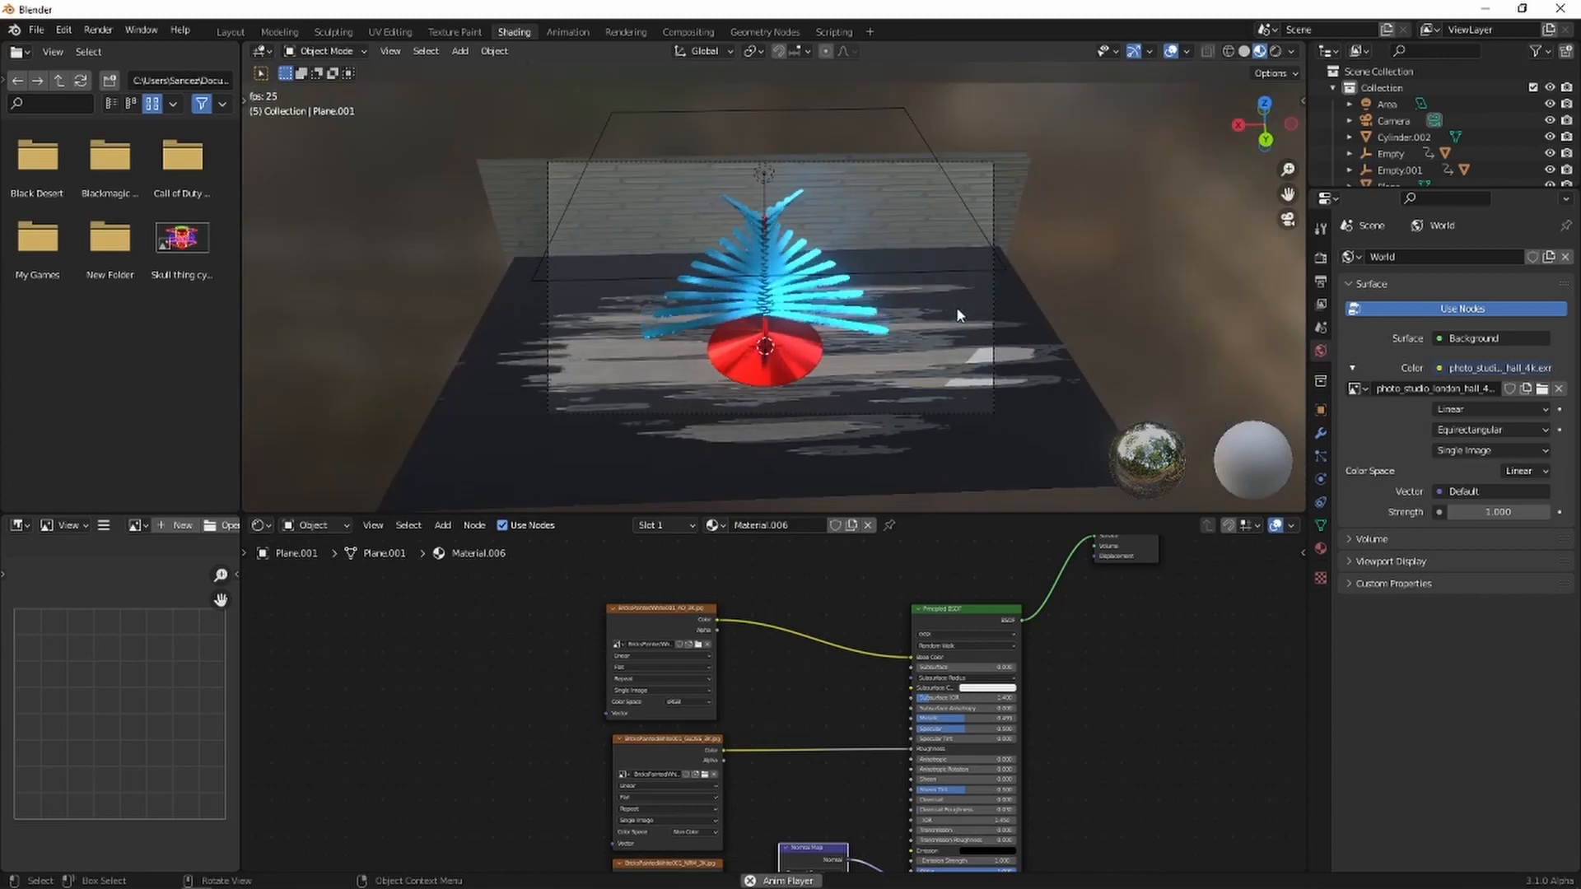
# Lower the backdrop shader's Metallic to 0.100, render the current frame as a test, and close the render.
pyautogui.moveTo(761, 743); pyautogui.dragTo(664, 808, button='middle')
pyautogui.scroll(2, 885, 736)
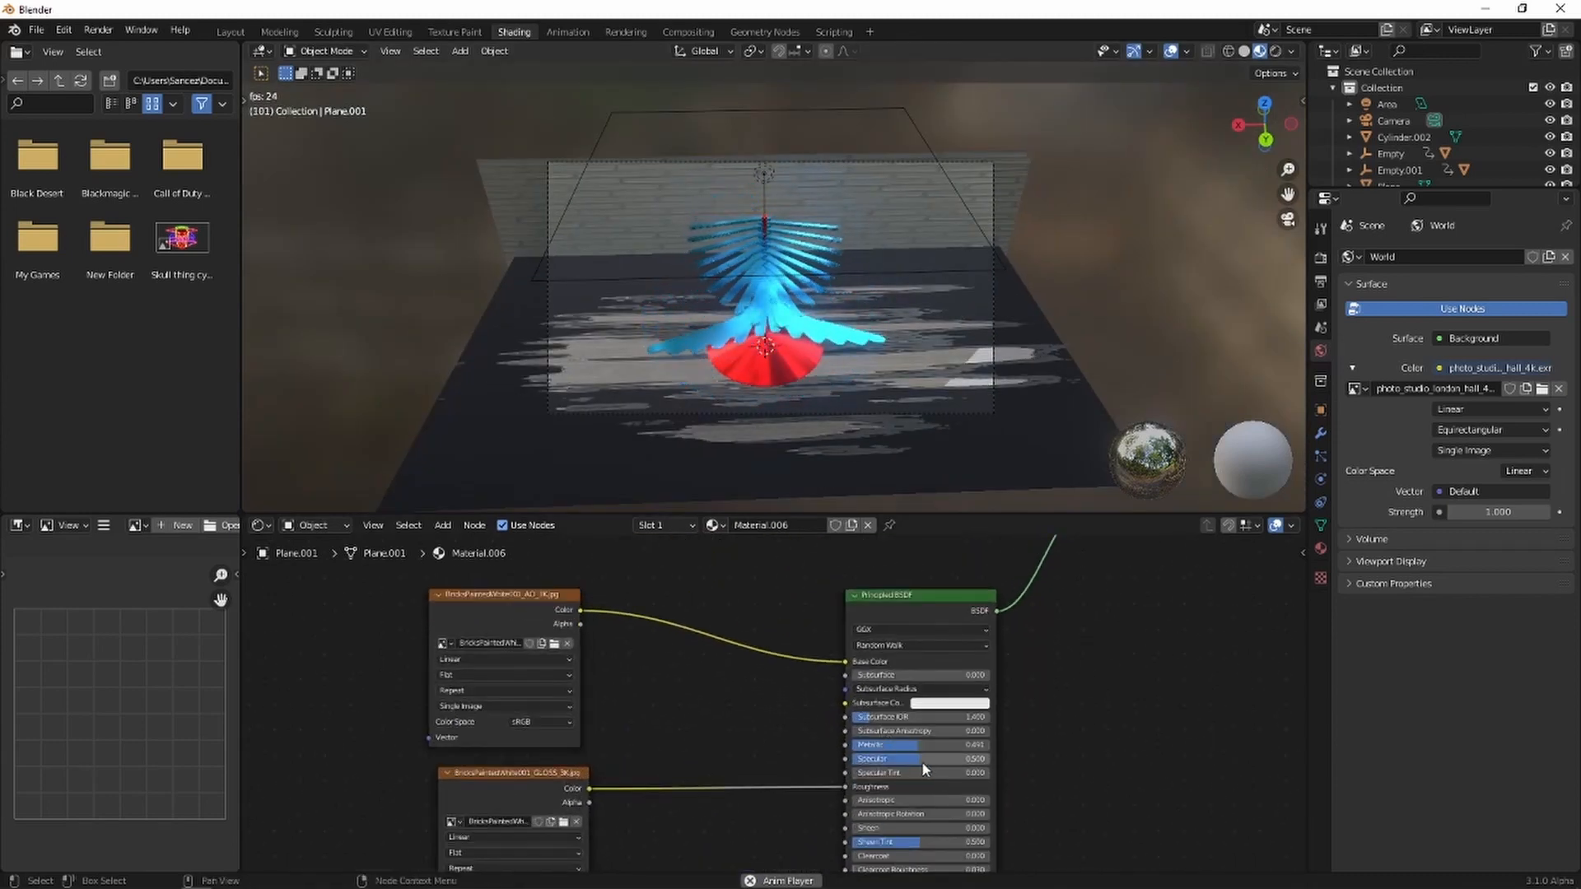
pyautogui.moveTo(911, 746); pyautogui.dragTo(866, 746)
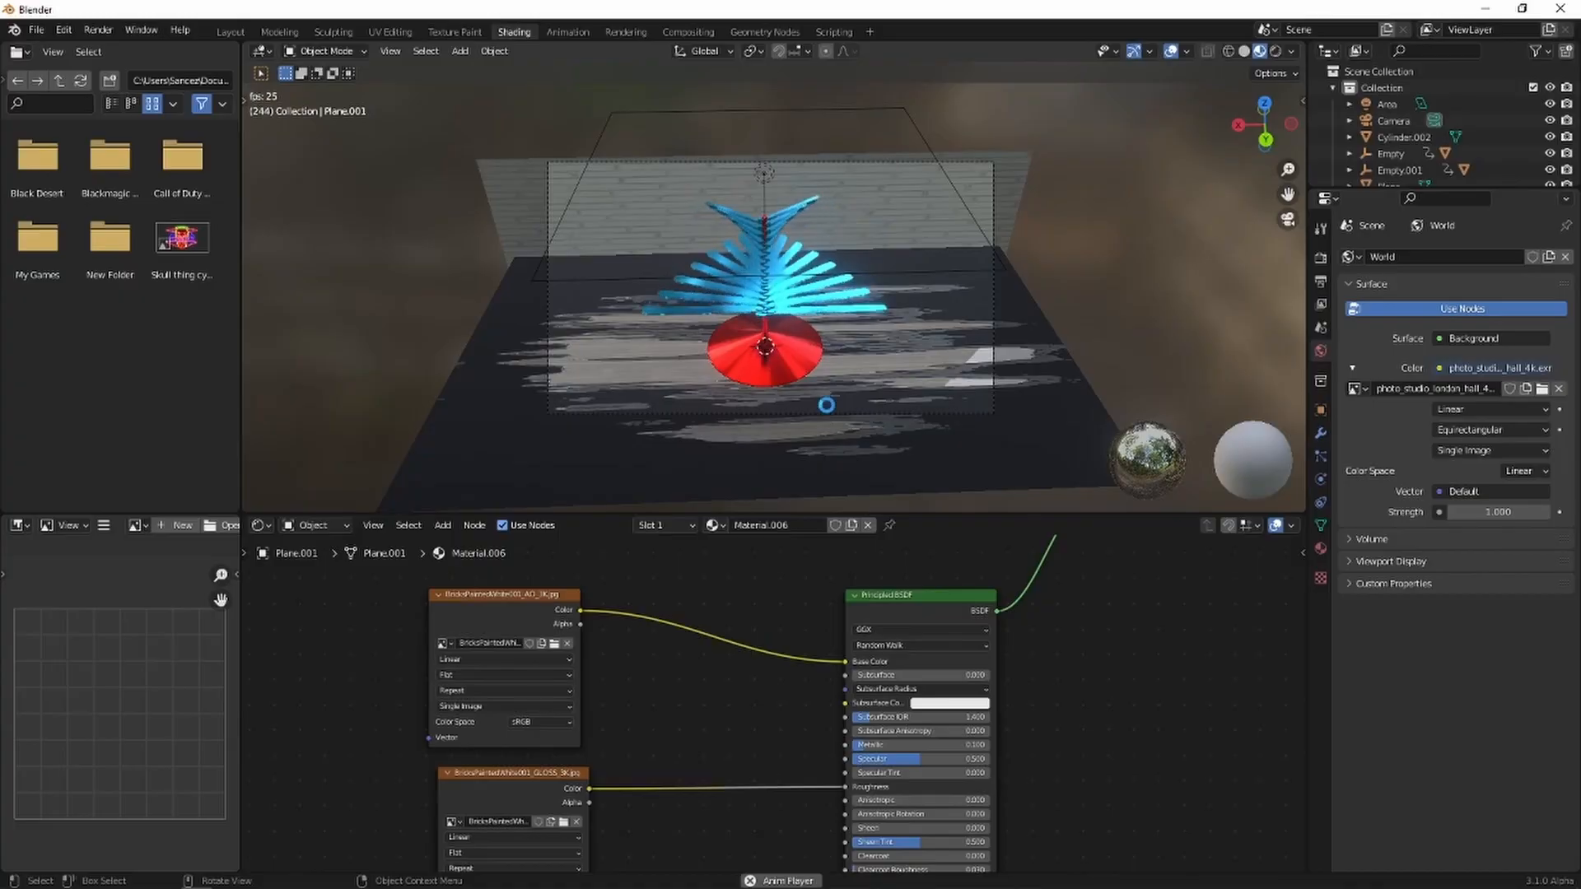
pyautogui.press('F12')
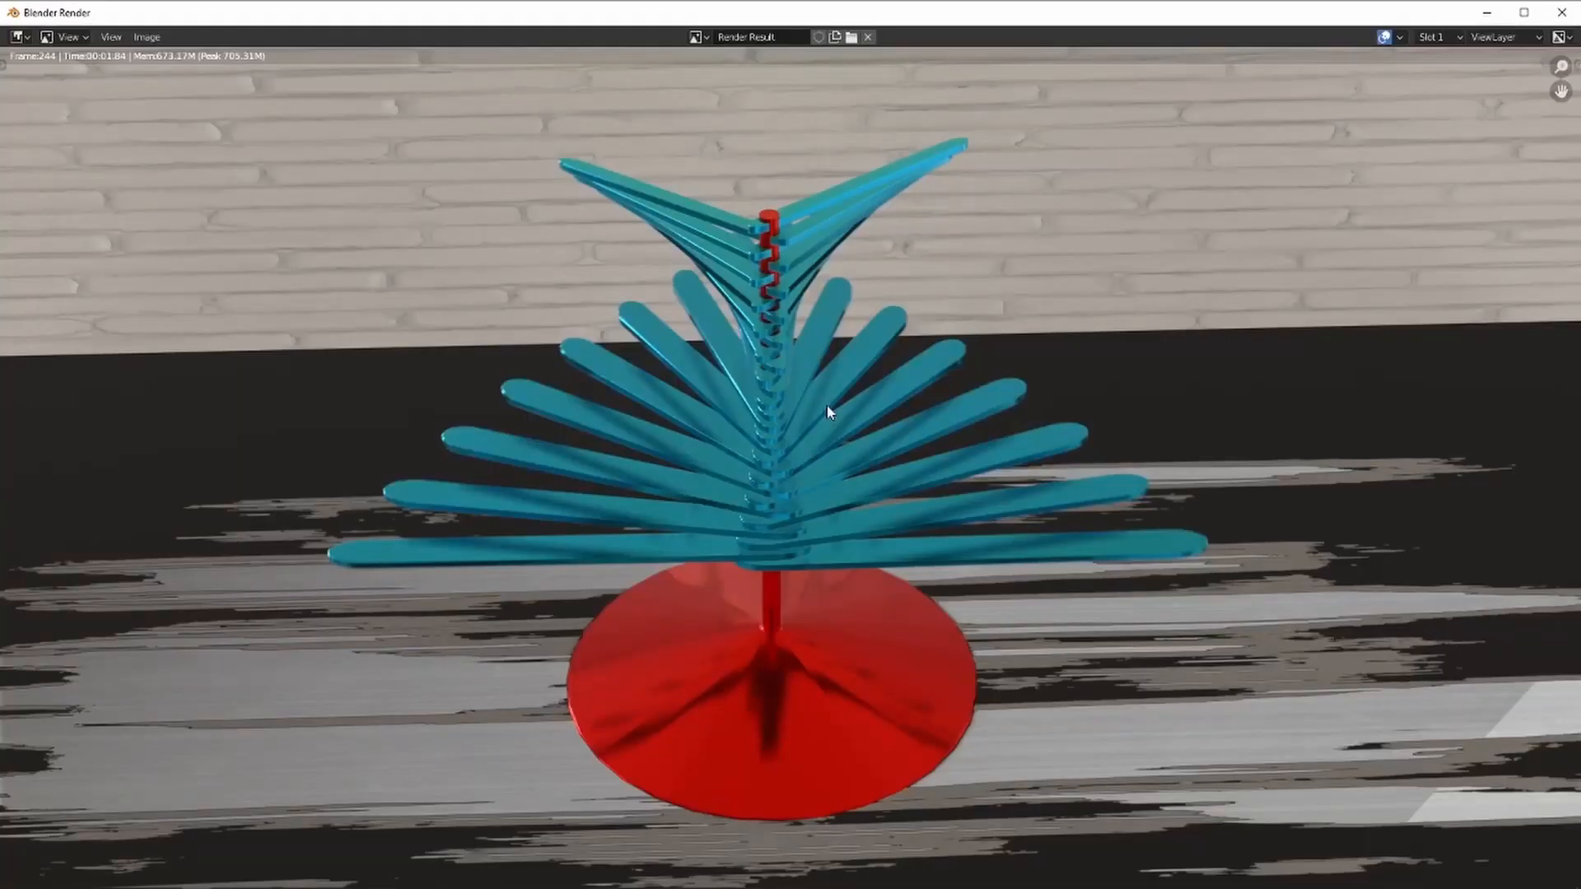
pyautogui.press('Escape')
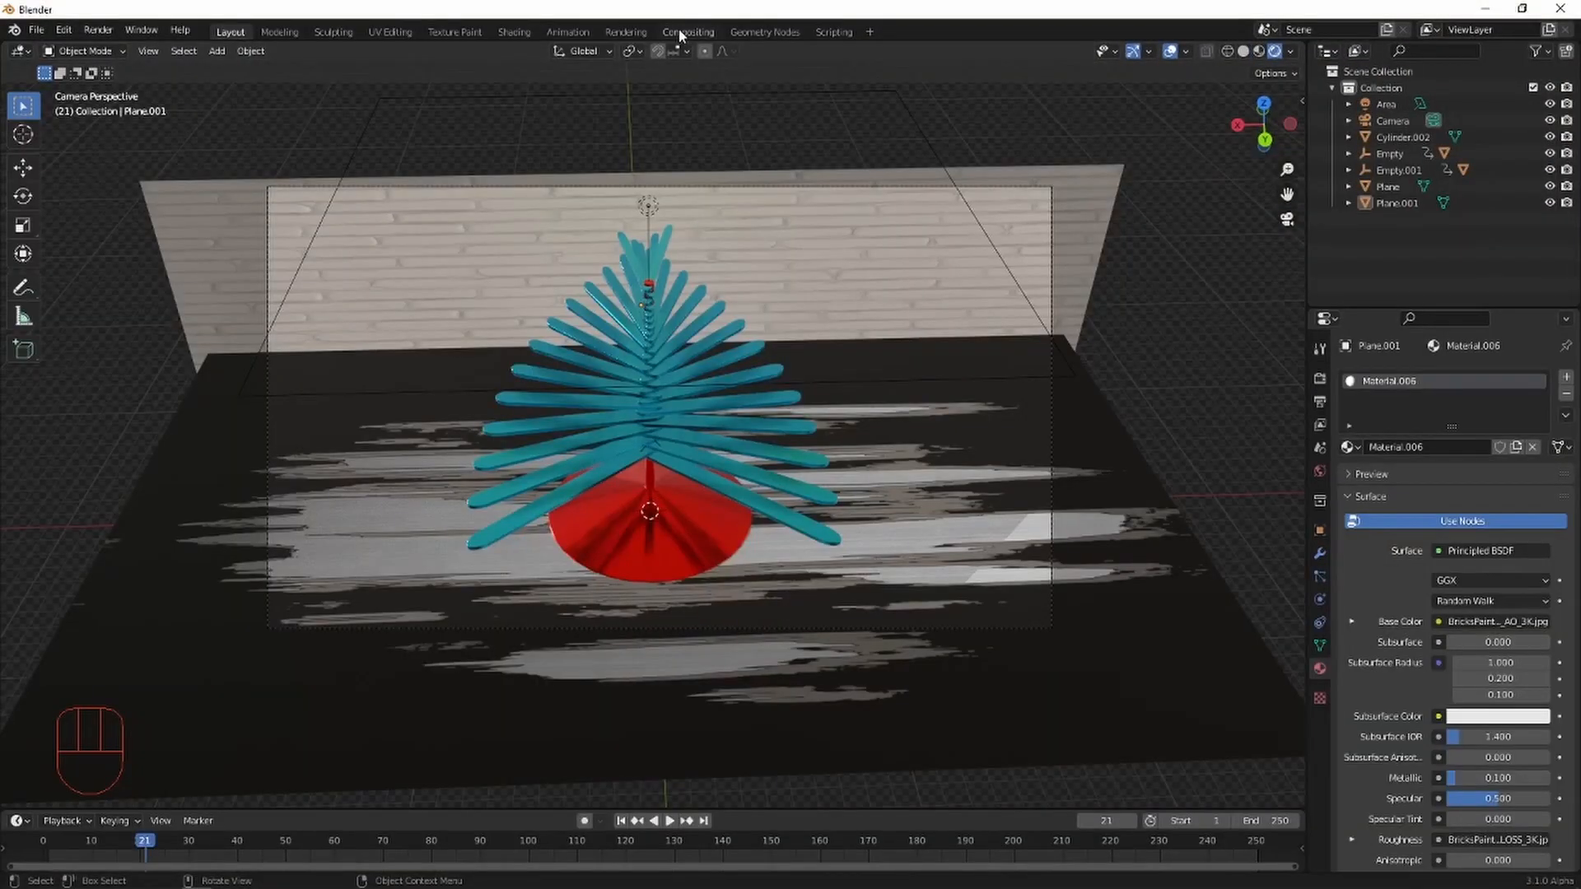
# Switch to the Compositing workspace, enable compositing nodes, and add a Viewer node.
pyautogui.click(687, 33)
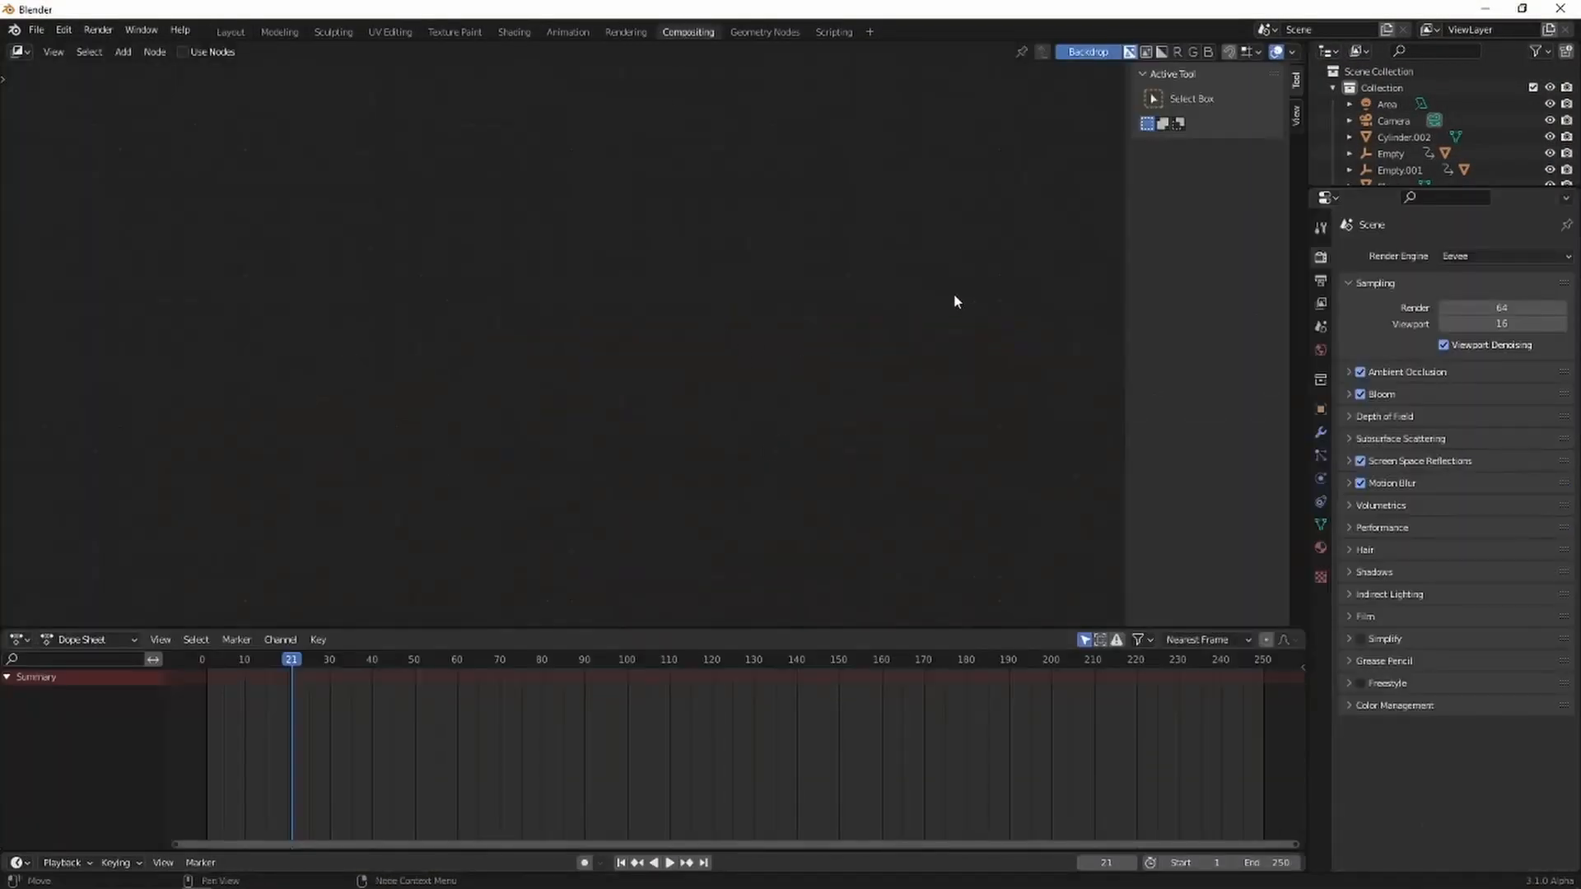
pyautogui.press('n')
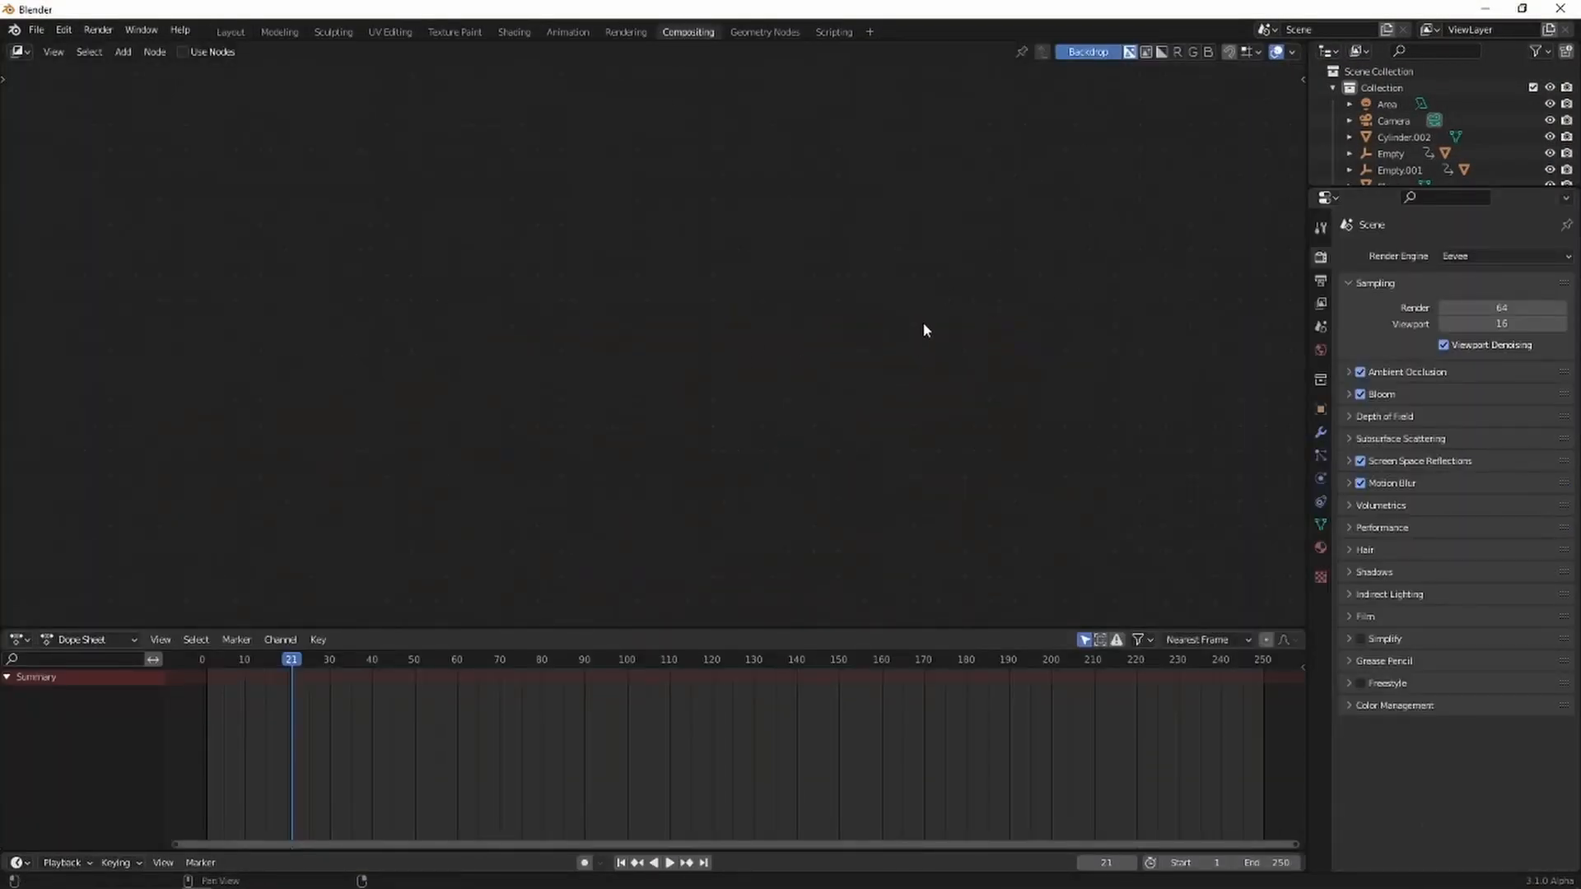
pyautogui.hotkey('shift', 'a')
pyautogui.click(183, 51)
pyautogui.hotkey('shift', 'a')
pyautogui.click(857, 409)
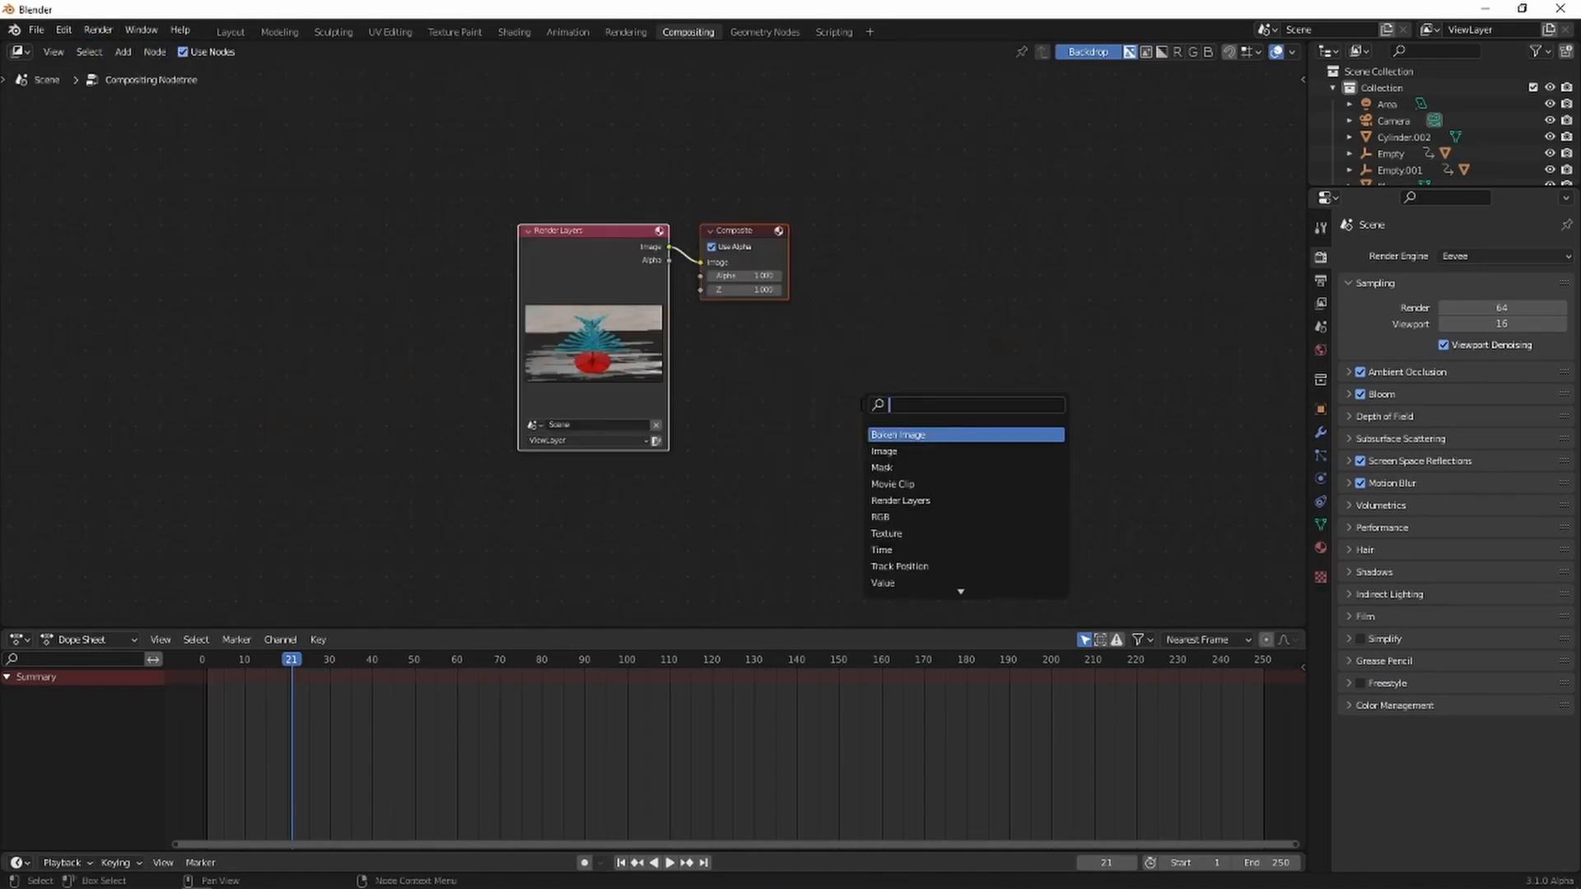
pyautogui.write('v')
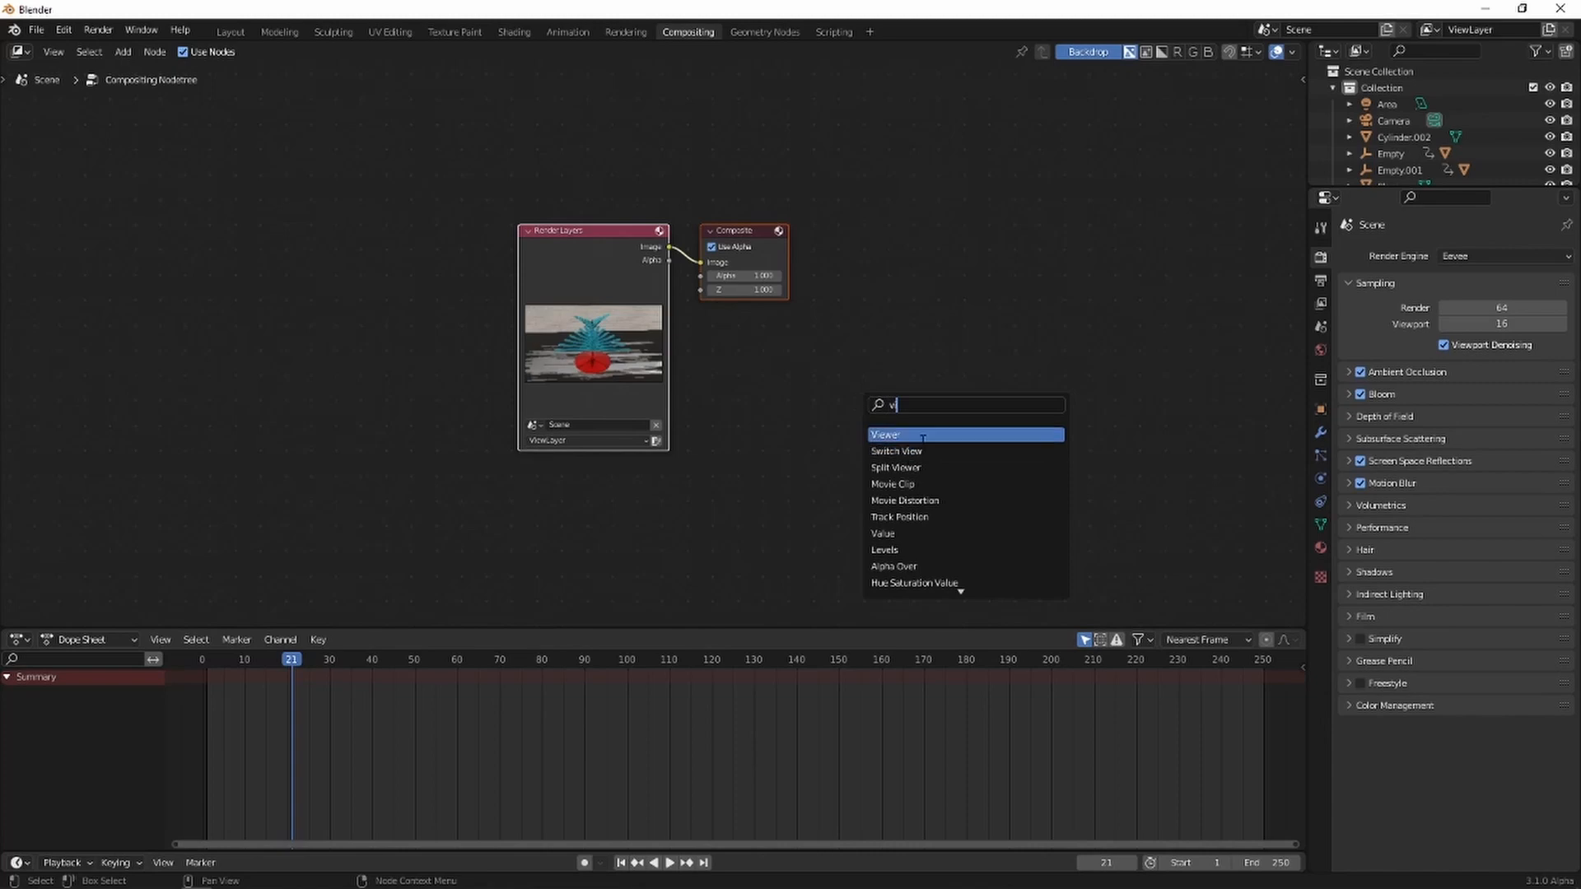
pyautogui.click(922, 435)
pyautogui.click(921, 438)
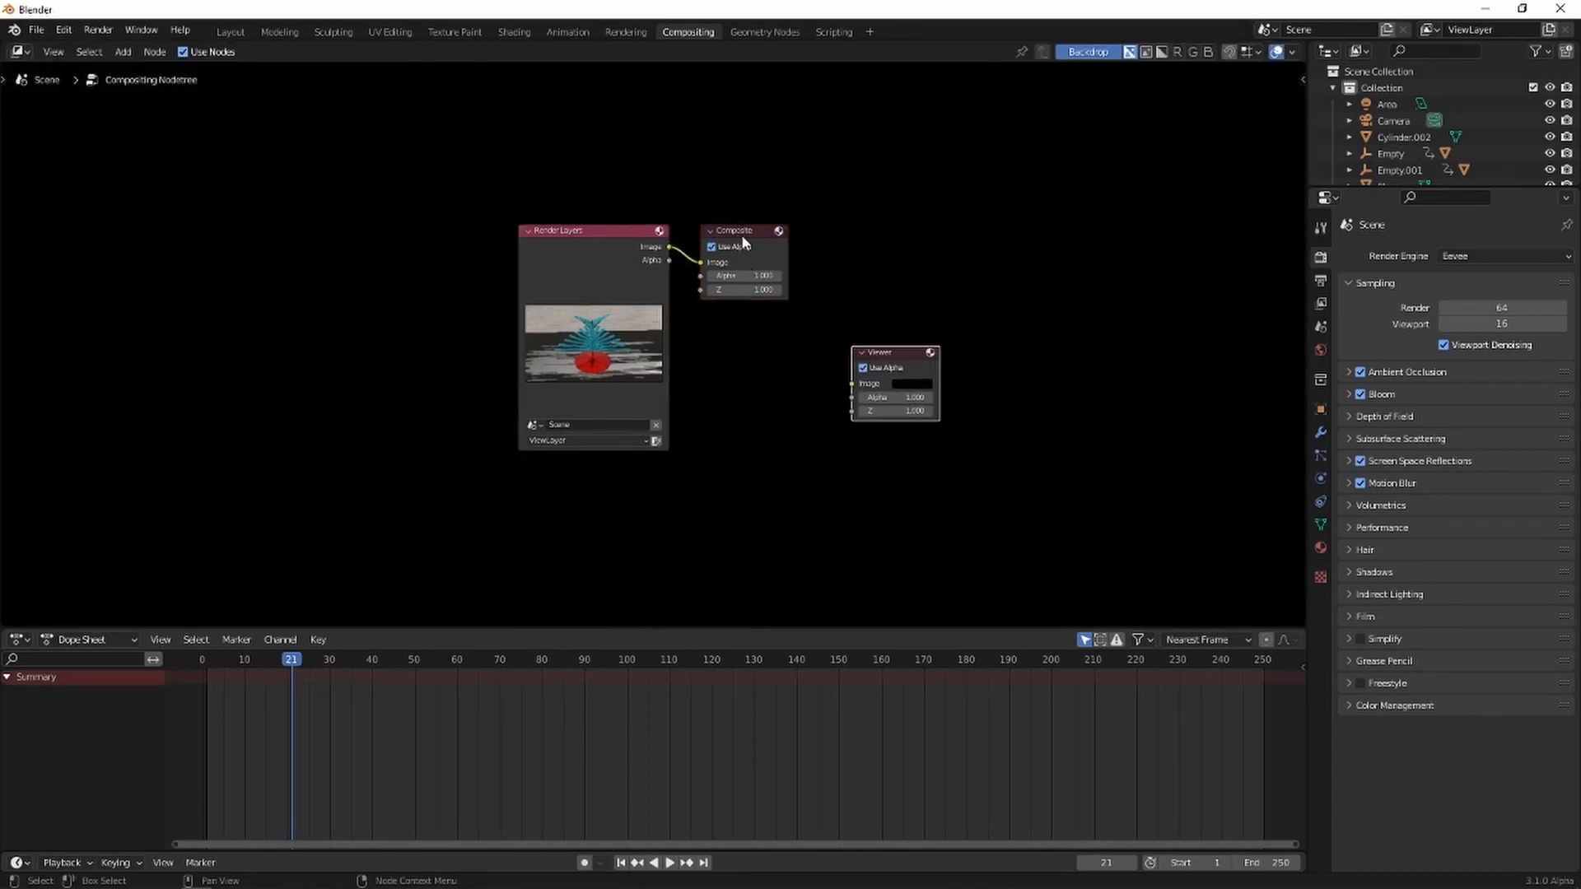
# Place the Composite node above the Viewer and branch the Render Layers image through a reroute into the Viewer's Image input.
pyautogui.moveTo(743, 241); pyautogui.dragTo(898, 269)
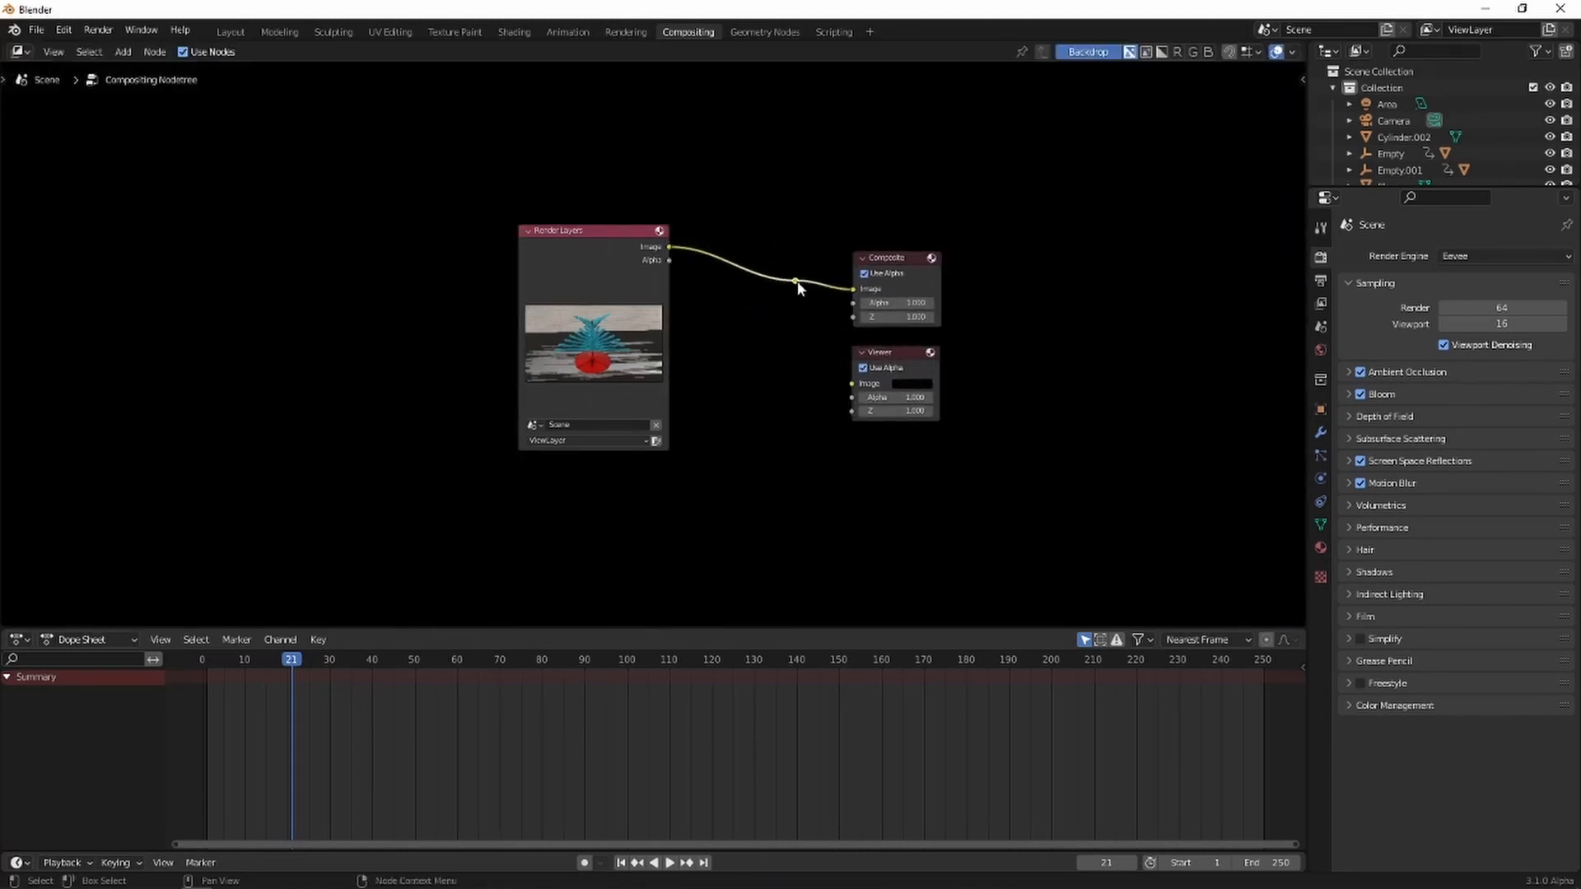
pyautogui.moveTo(796, 282); pyautogui.dragTo(855, 389)
pyautogui.moveTo(796, 280); pyautogui.dragTo(860, 382)
pyautogui.moveTo(591, 244); pyautogui.dragTo(381, 300)
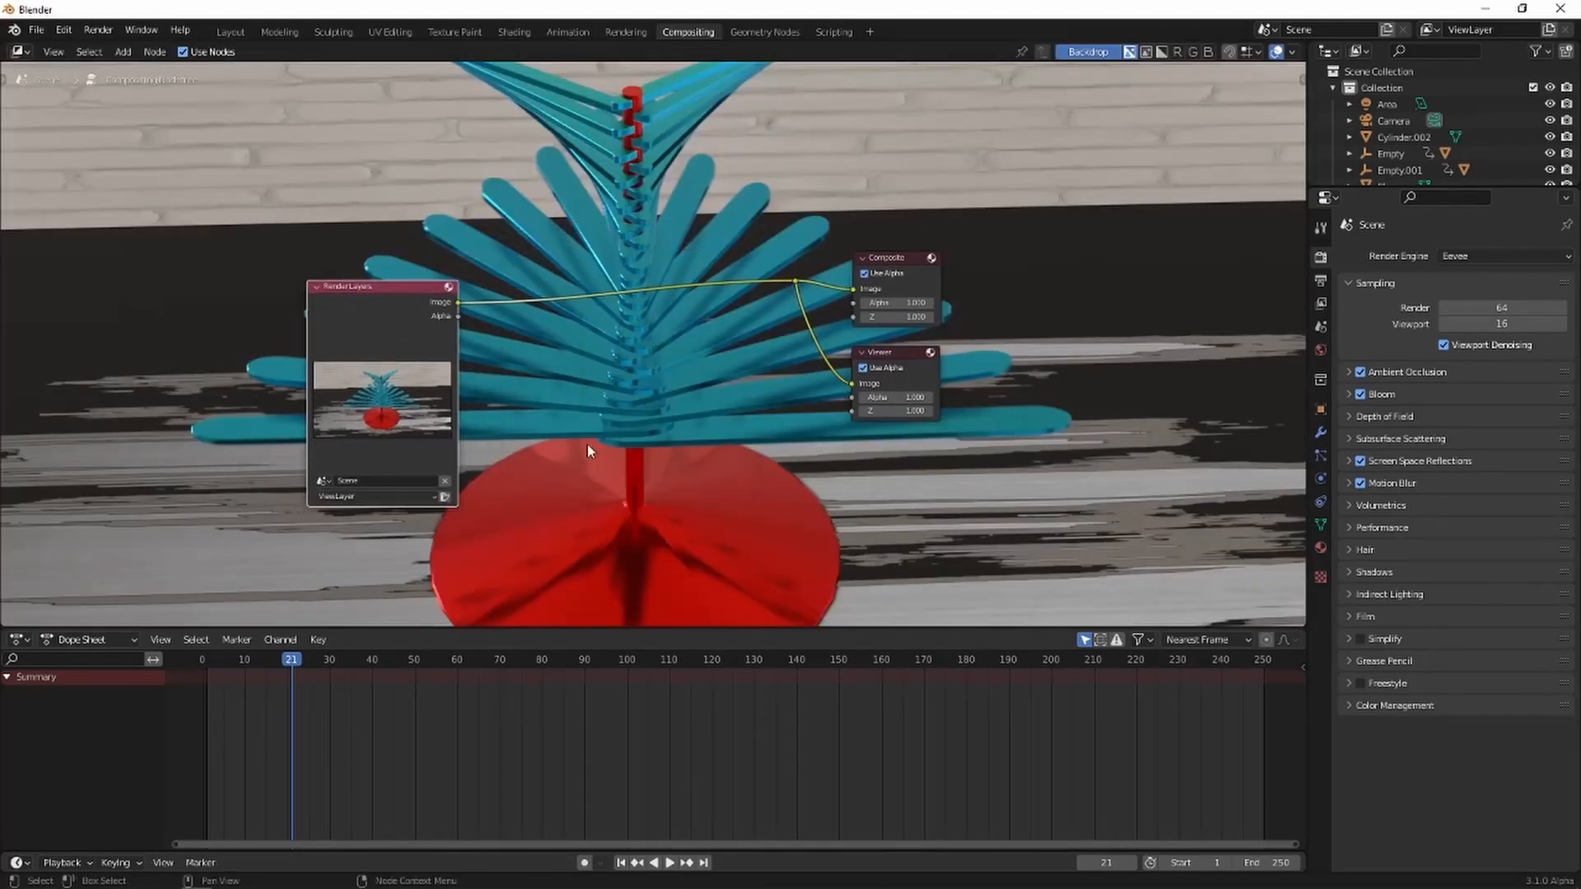
# Shrink the compositor backdrop to show the whole render and move all nodes down to its lower edge.
pyautogui.press('v')
pyautogui.press('v')
pyautogui.press('v')
pyautogui.press('v')
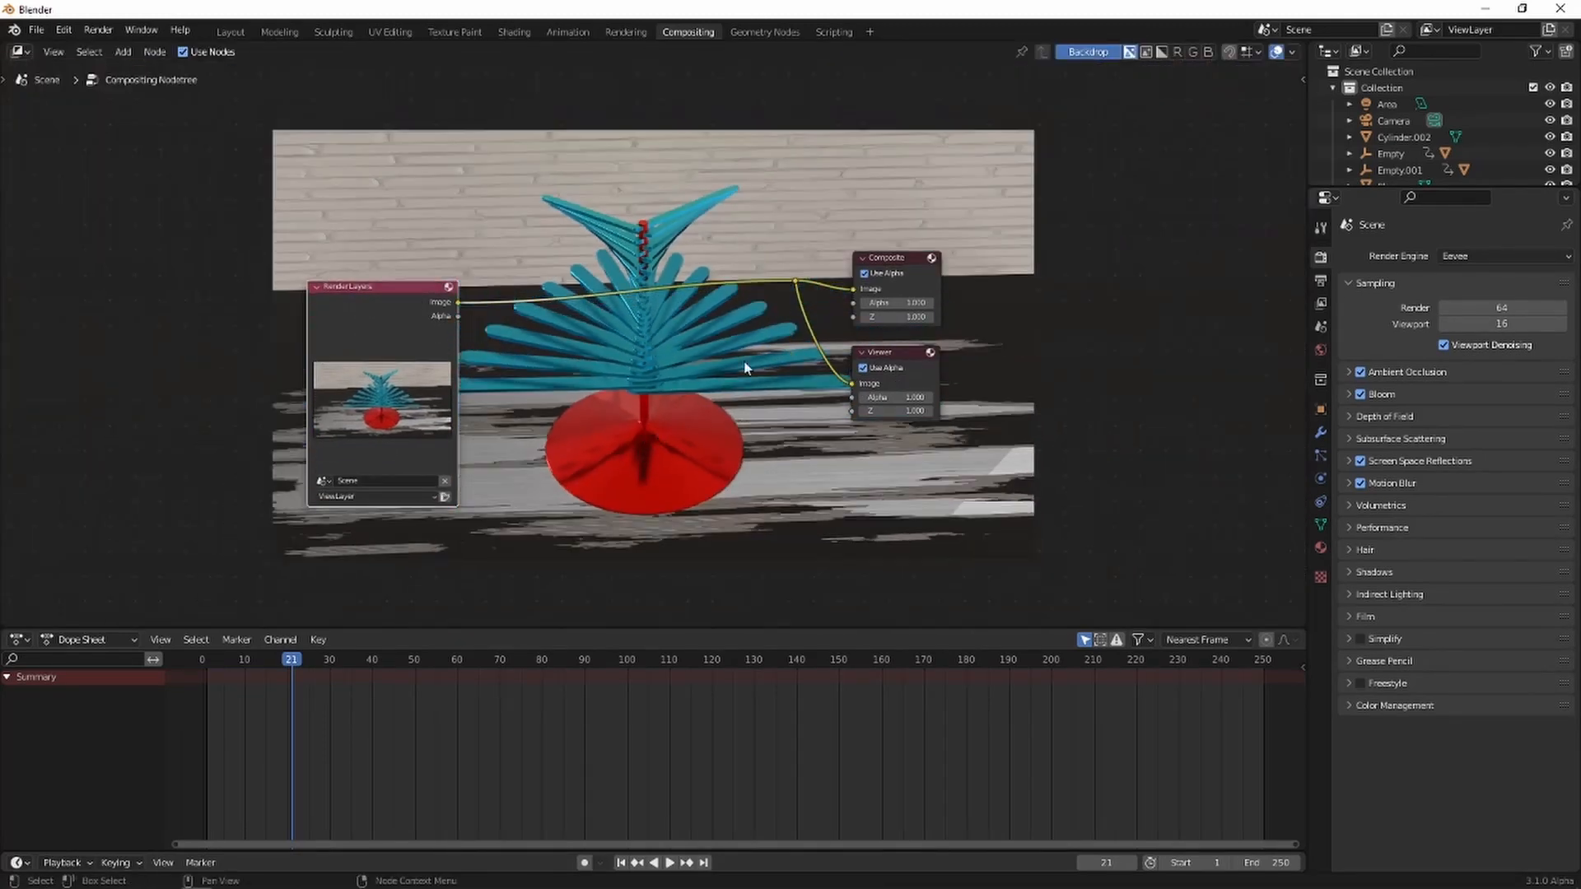
pyautogui.moveTo(1006, 235); pyautogui.dragTo(785, 449)
pyautogui.moveTo(1074, 246); pyautogui.dragTo(97, 516)
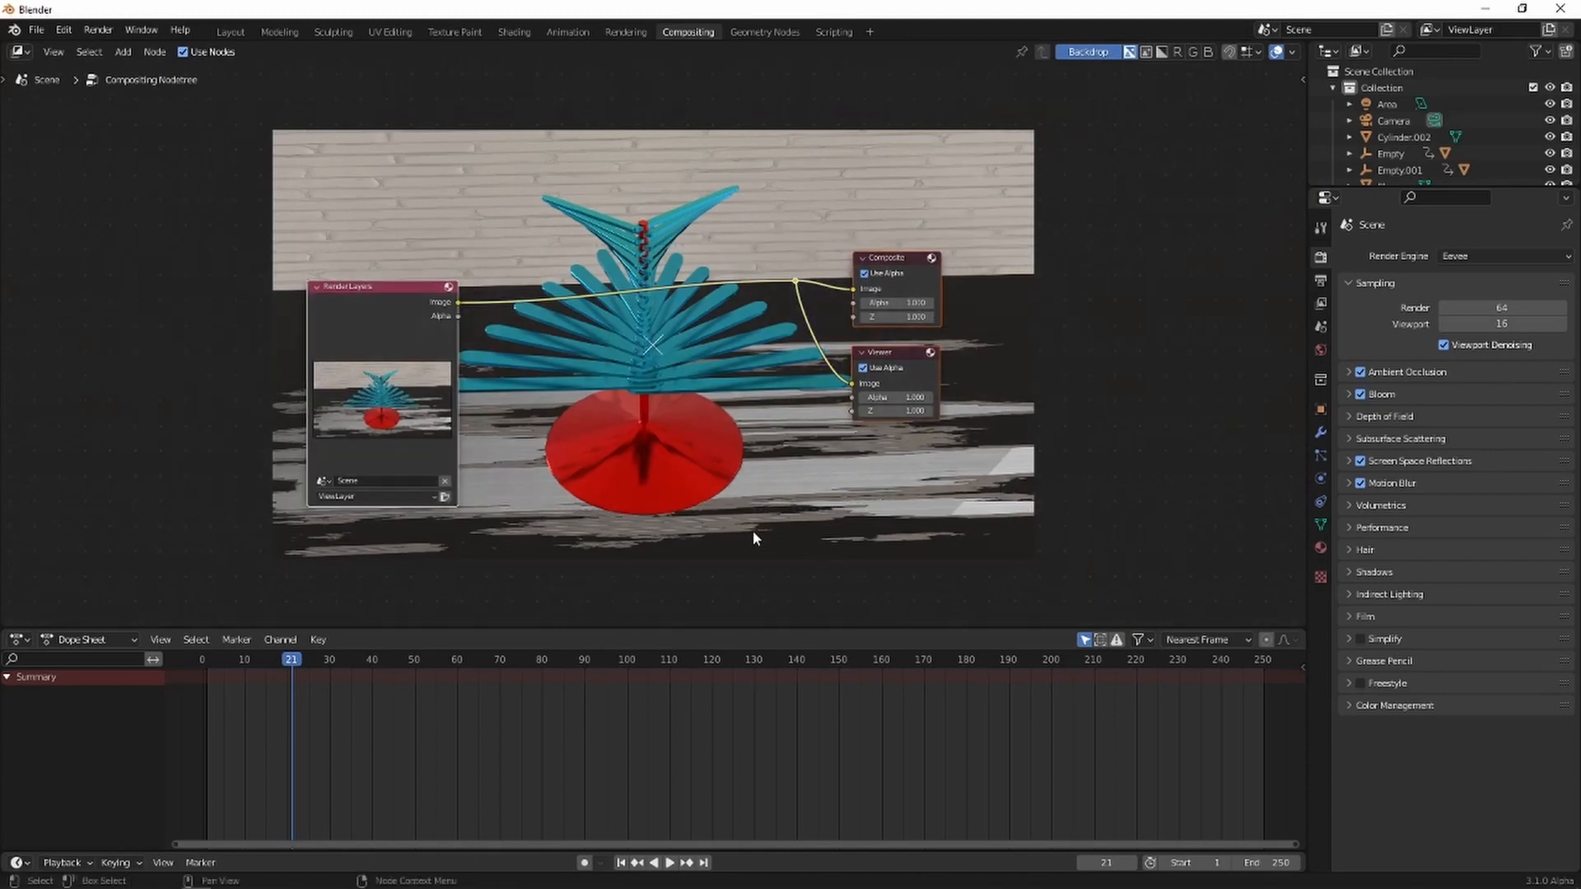
pyautogui.press('g')
pyautogui.click(756, 641)
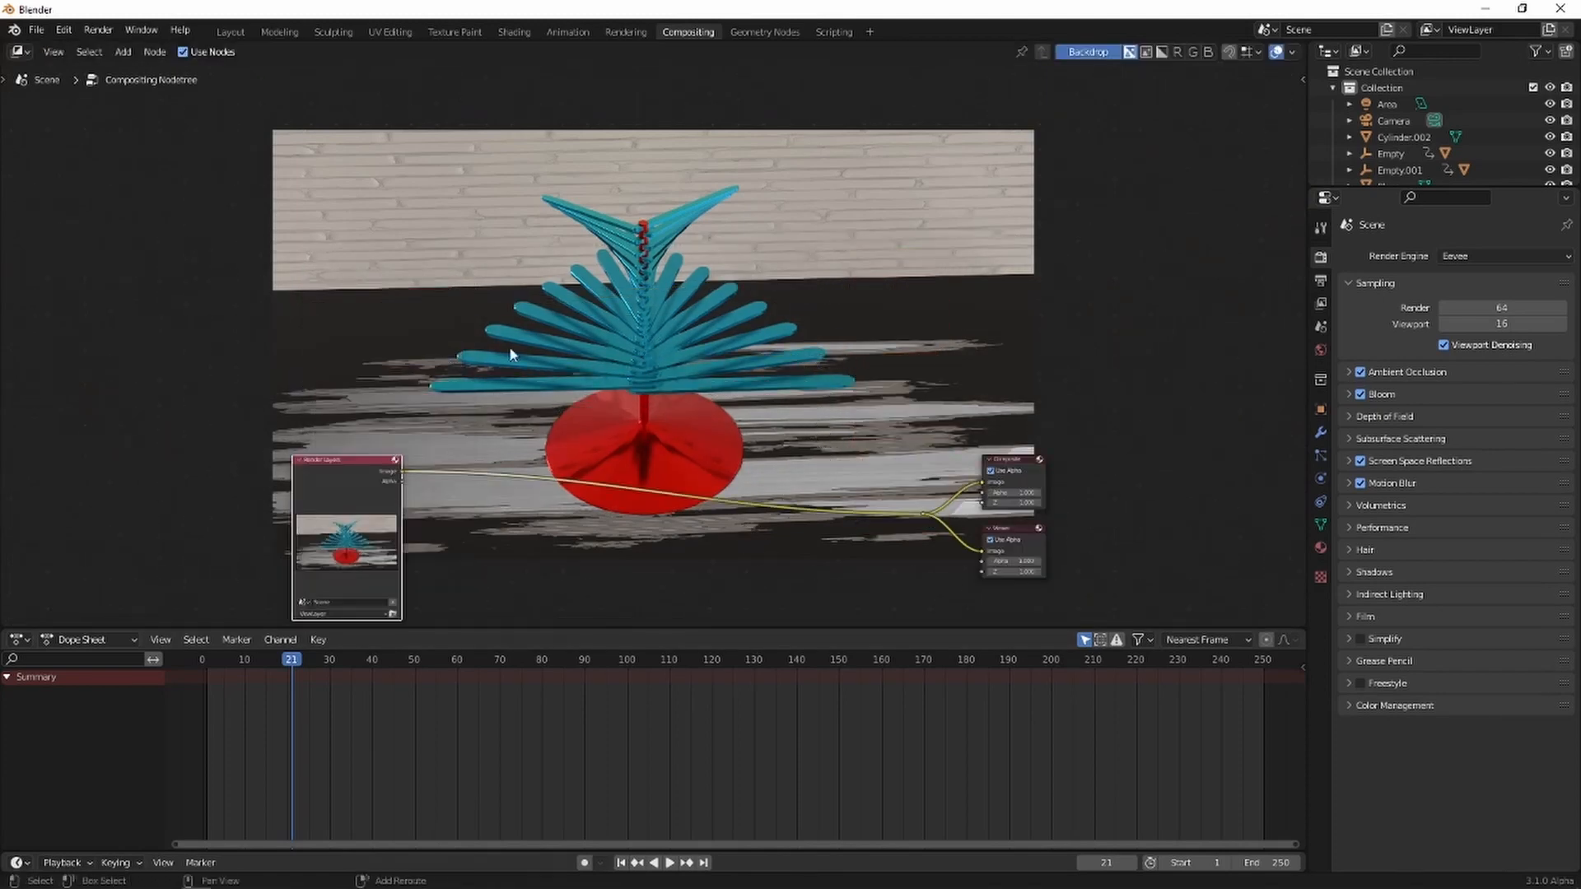
# Insert a Color Balance node on the link directly after Render Layers.
pyautogui.hotkey('shift', 'a')
pyautogui.moveTo(500, 406)
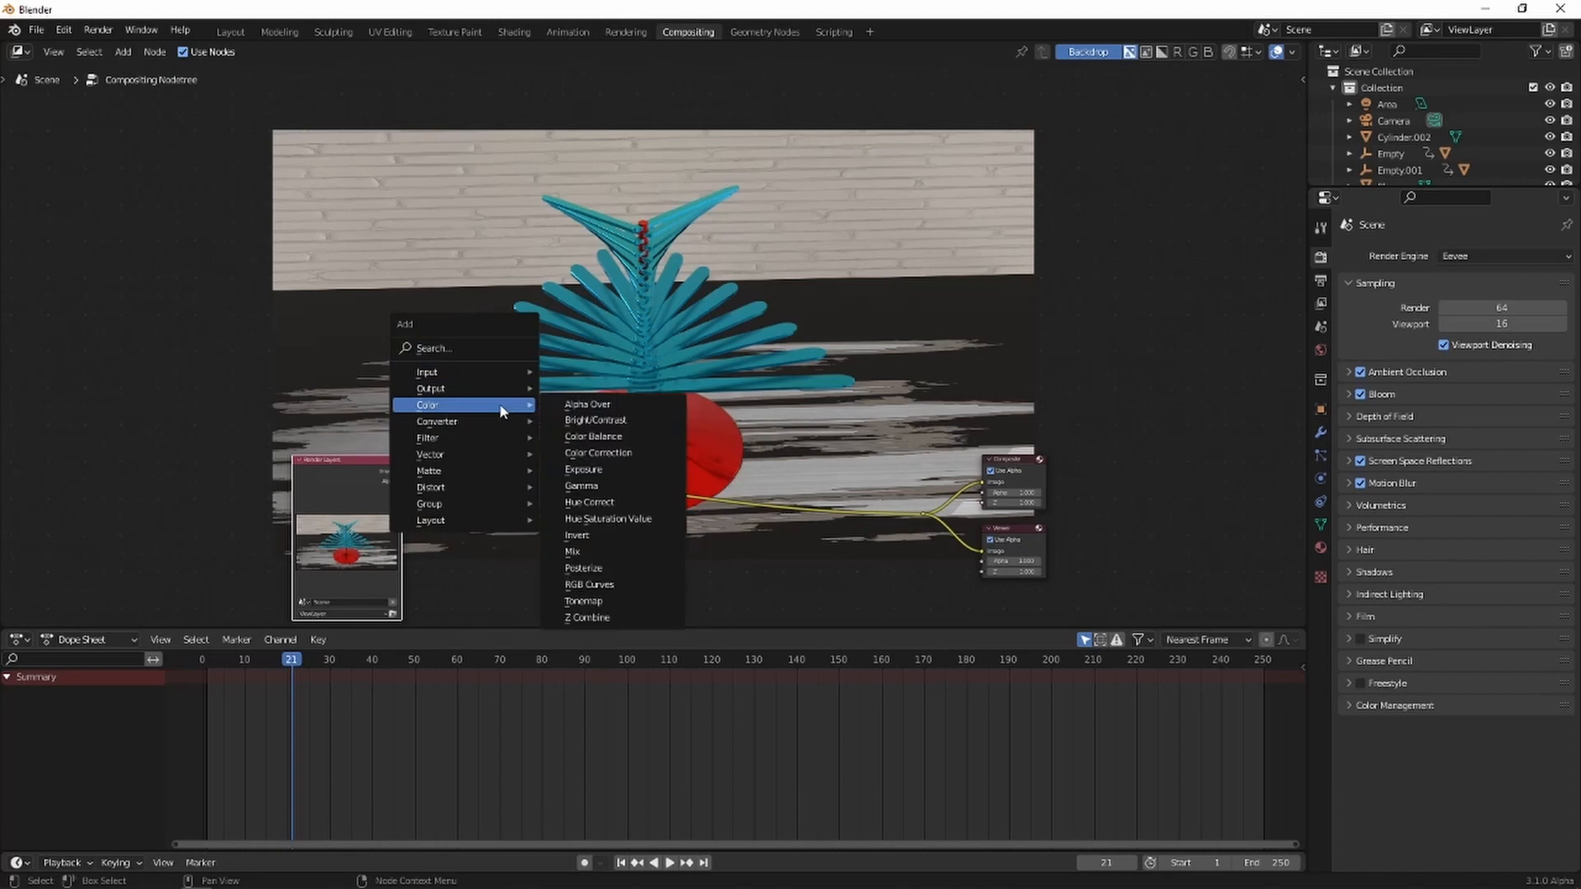
pyautogui.click(637, 437)
pyautogui.click(419, 440)
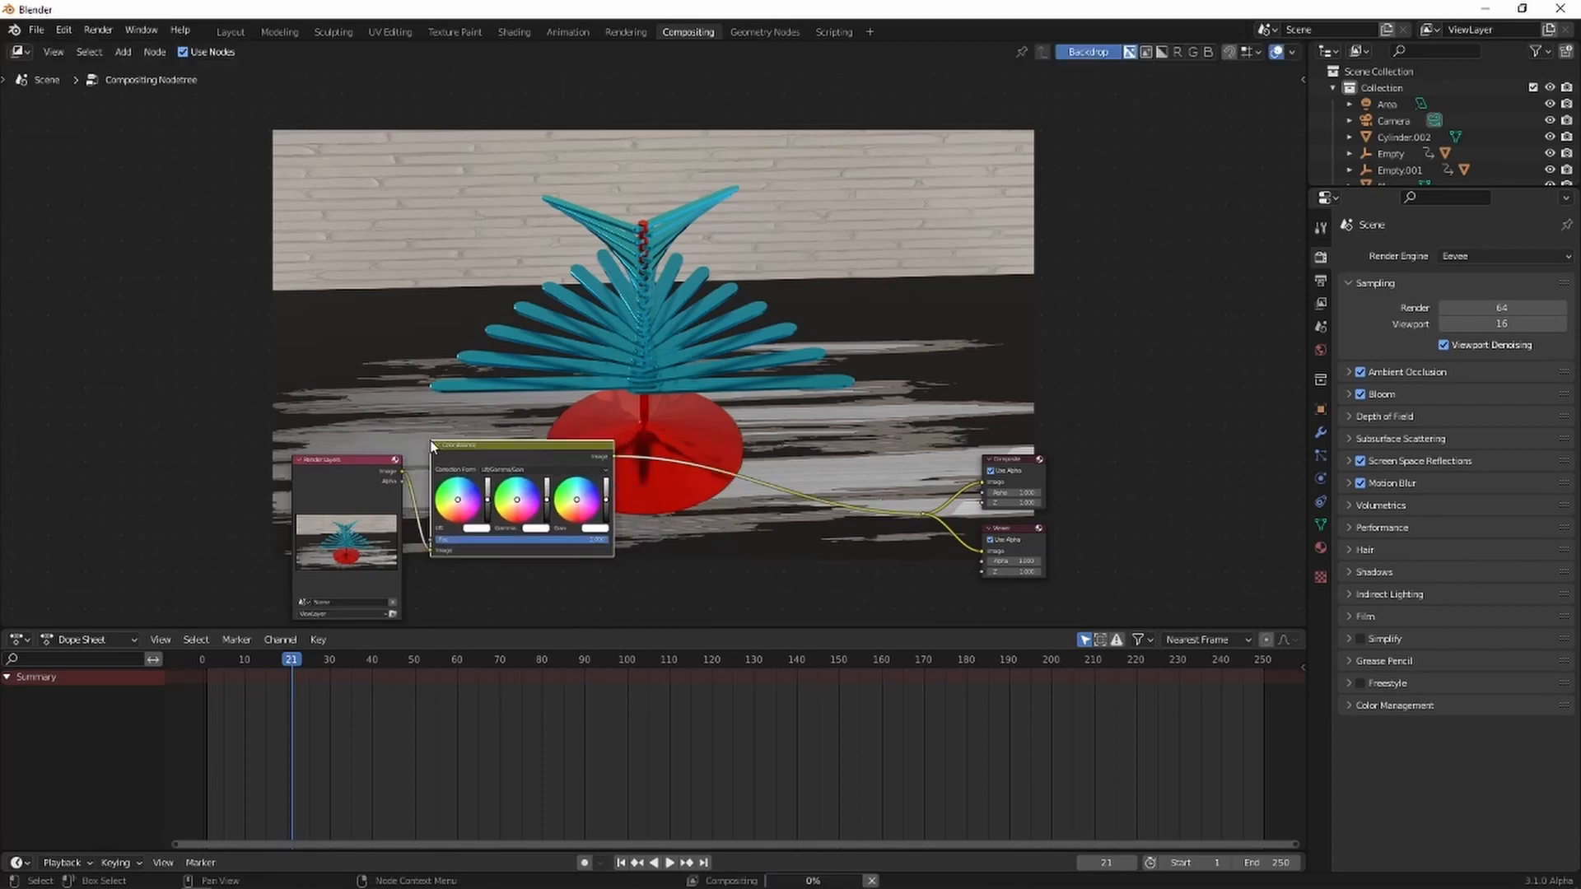
# Shift the Color Balance node's Gain color slightly toward yellow-green.
pyautogui.scroll(2, 494, 524)
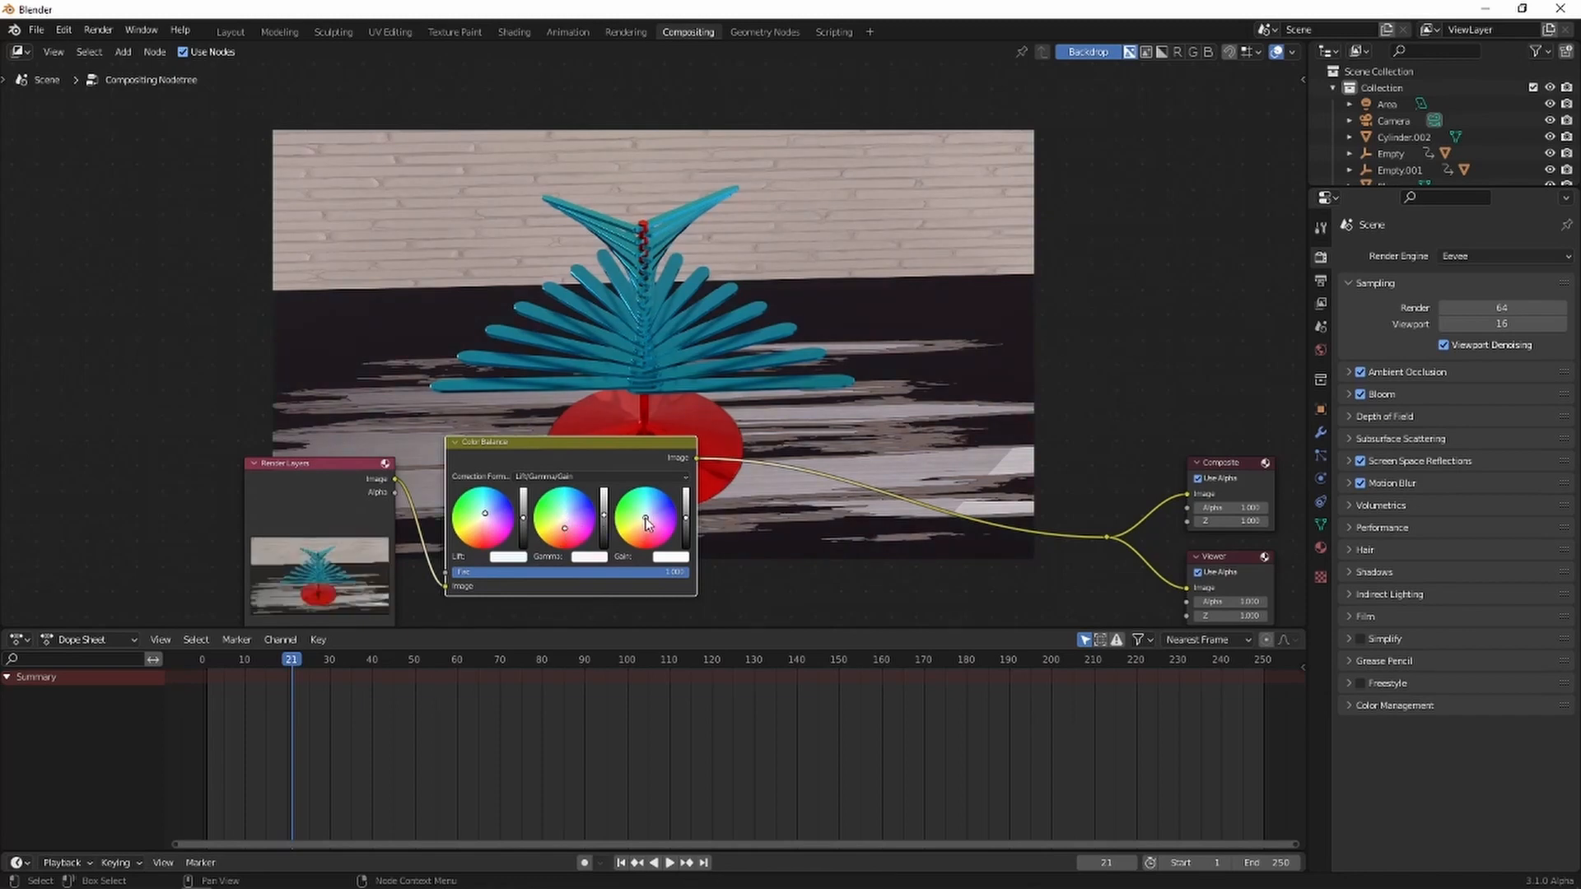
pyautogui.moveTo(646, 518); pyautogui.dragTo(637, 515)
pyautogui.scroll(-2, 778, 380)
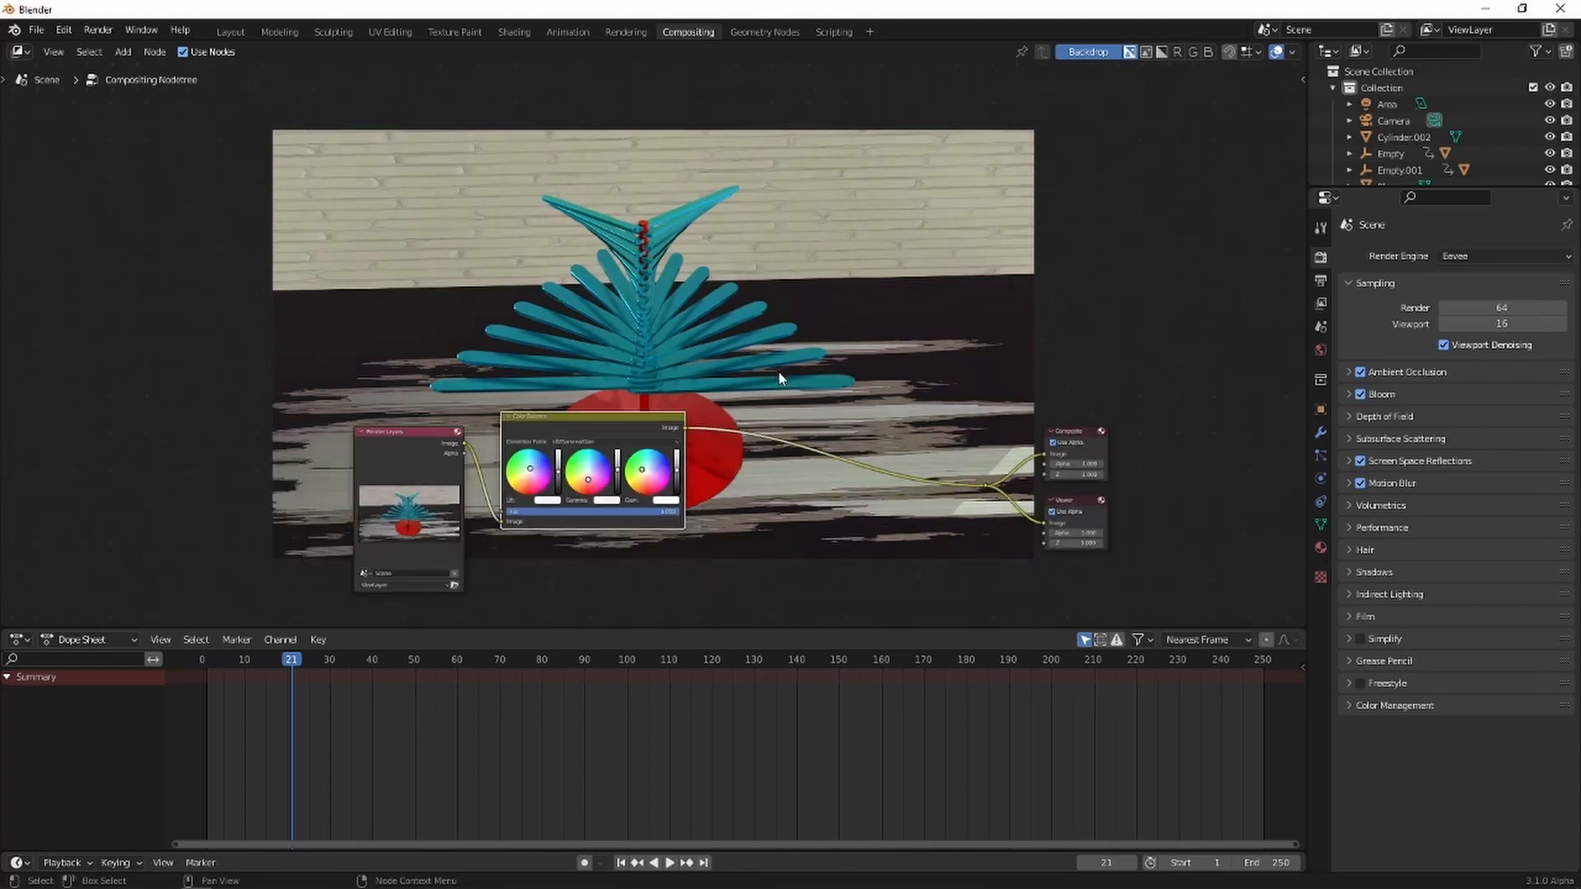
# Insert a Denoise node on the link between Color Balance and the reroute feeding the Composite and Viewer nodes.
pyautogui.hotkey('shift', 'a')
pyautogui.moveTo(811, 534)
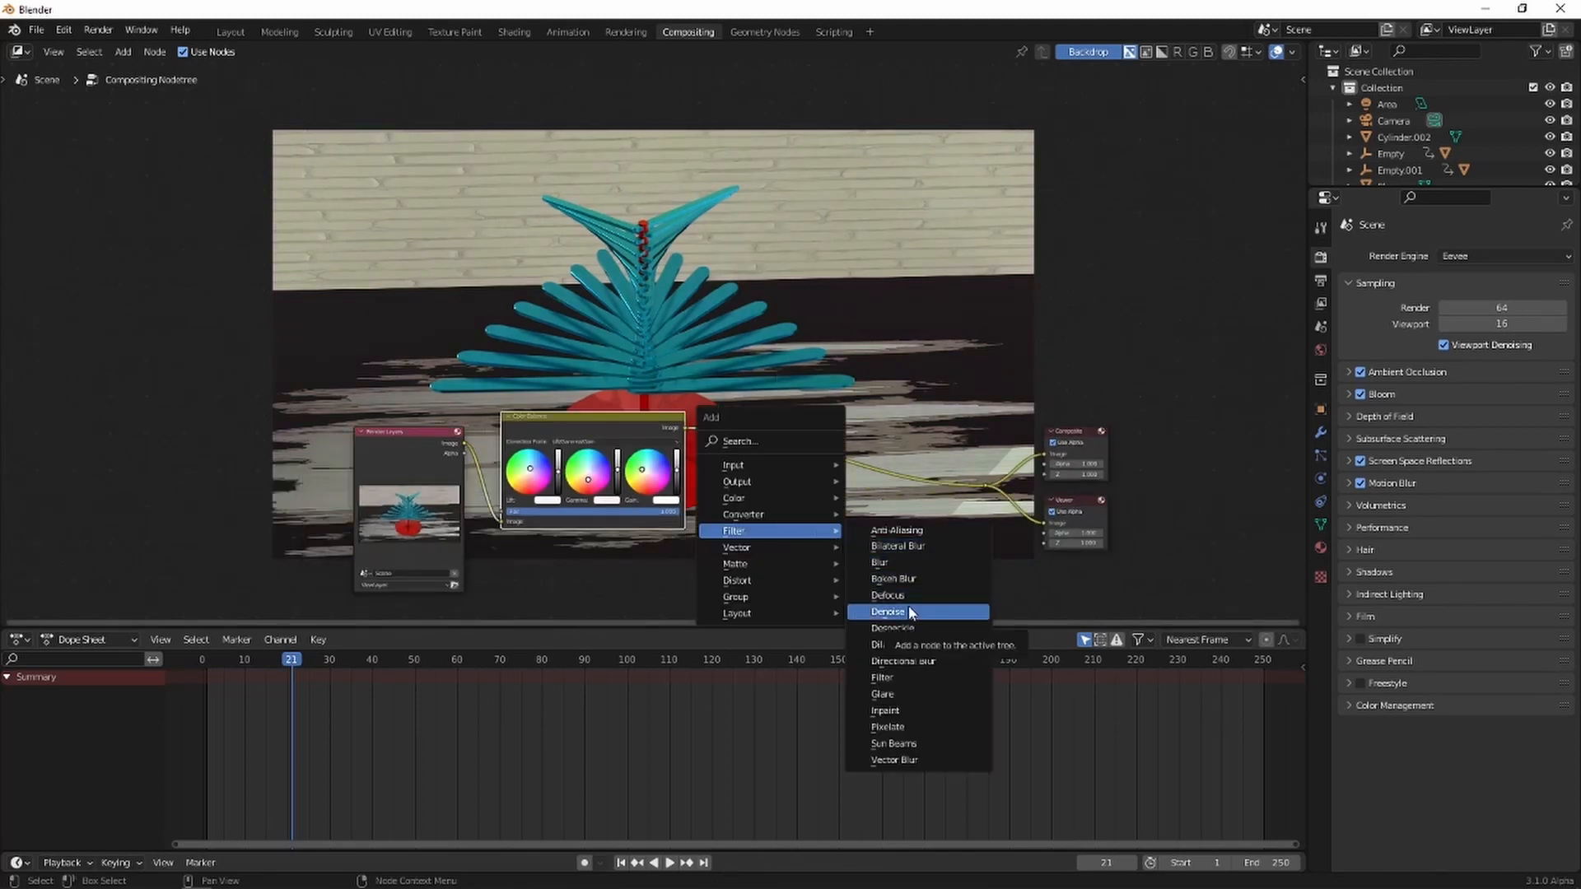
pyautogui.click(962, 614)
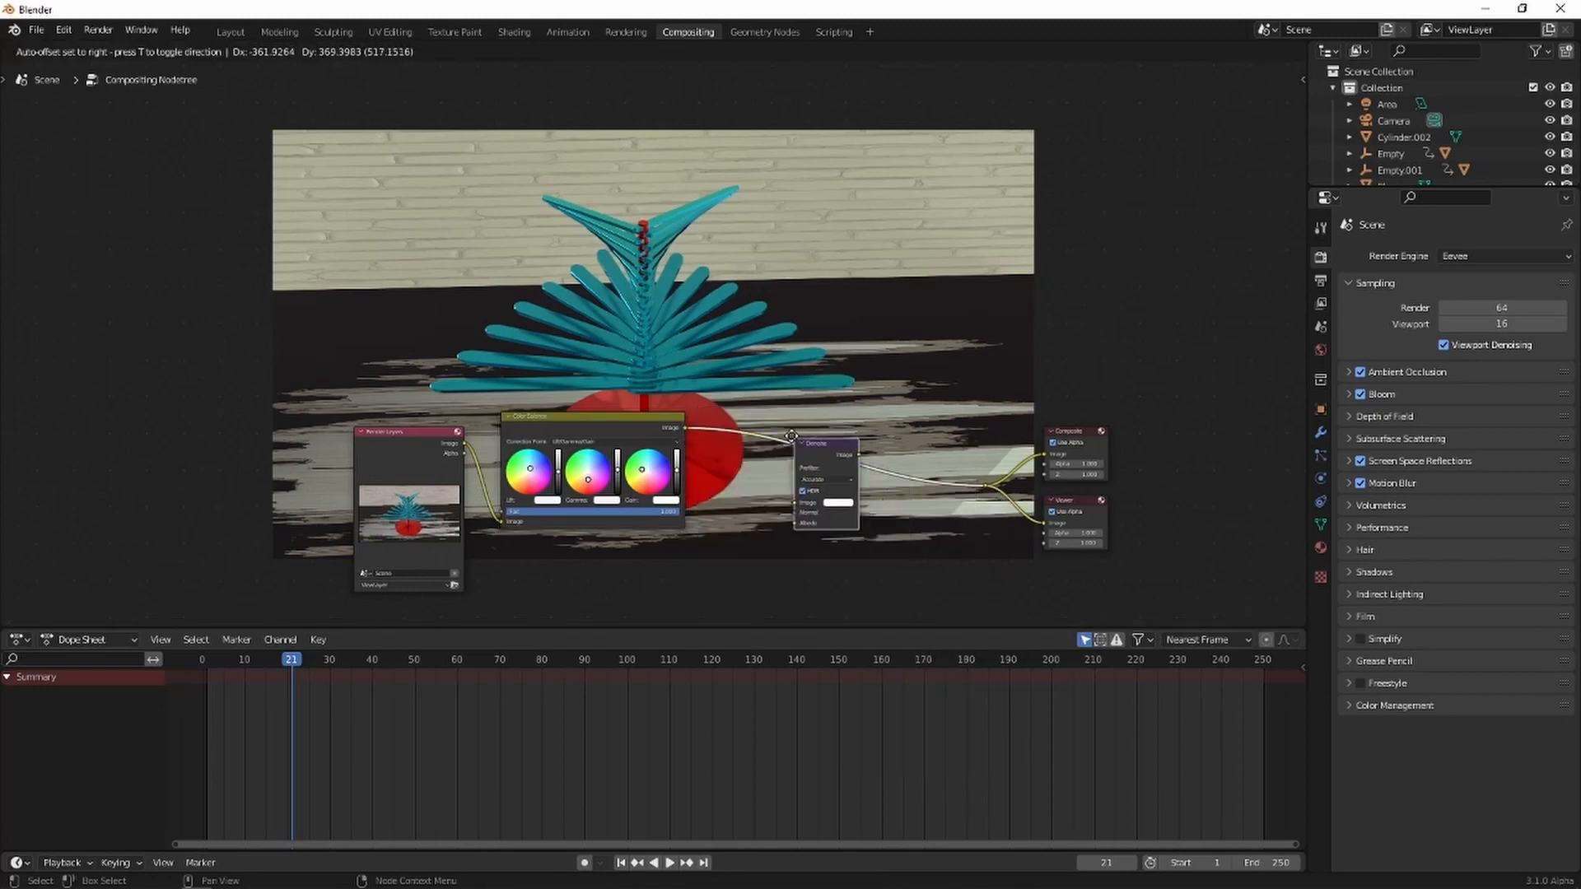
pyautogui.click(788, 431)
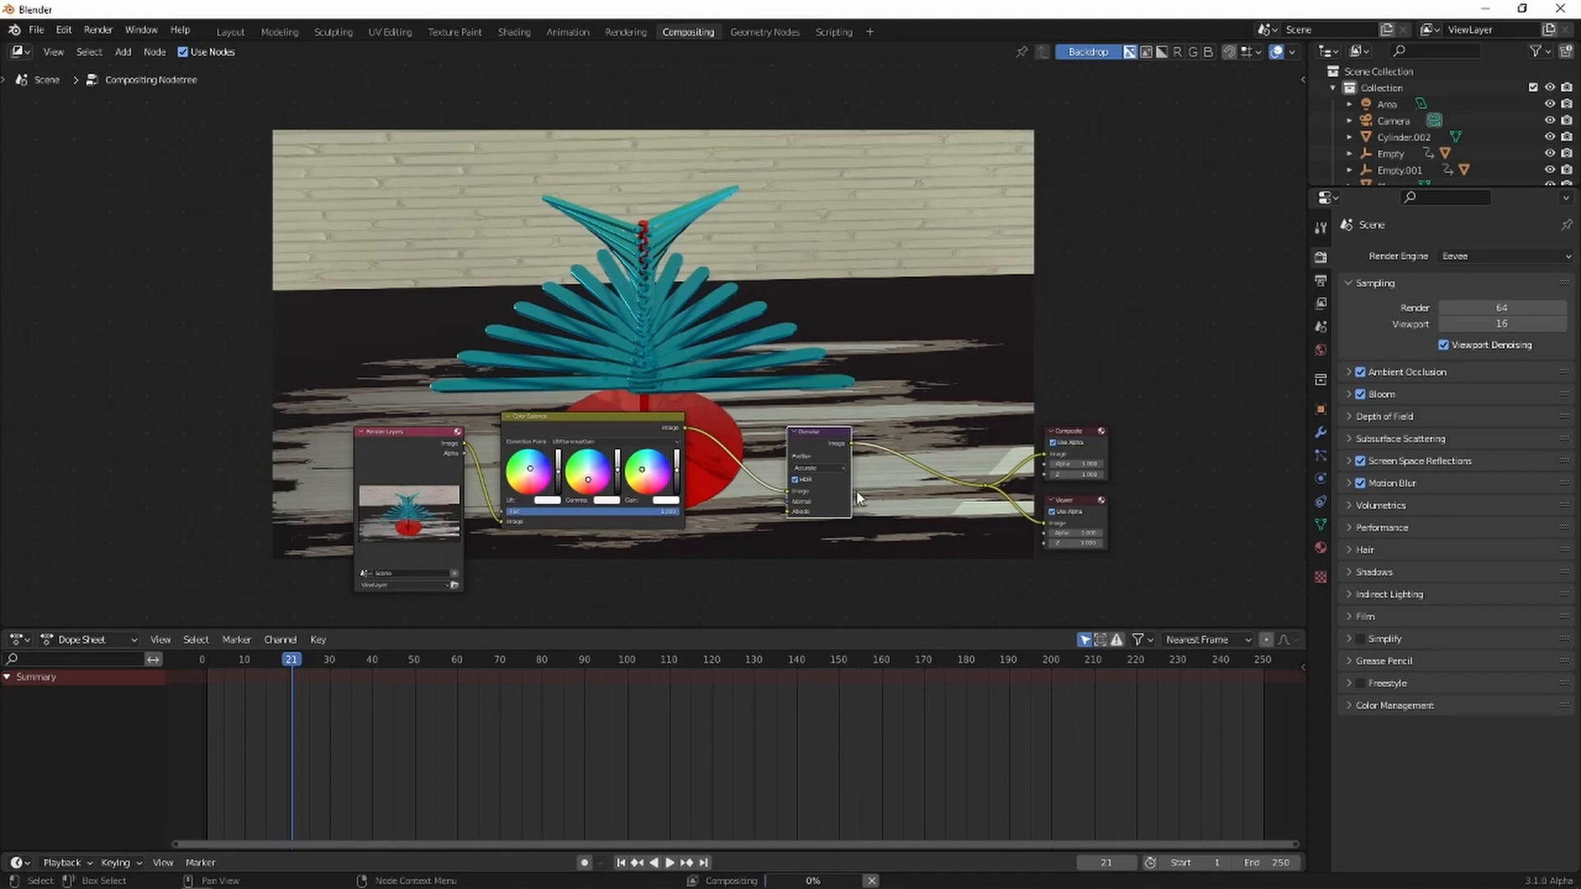
pyautogui.scroll(2, 885, 497)
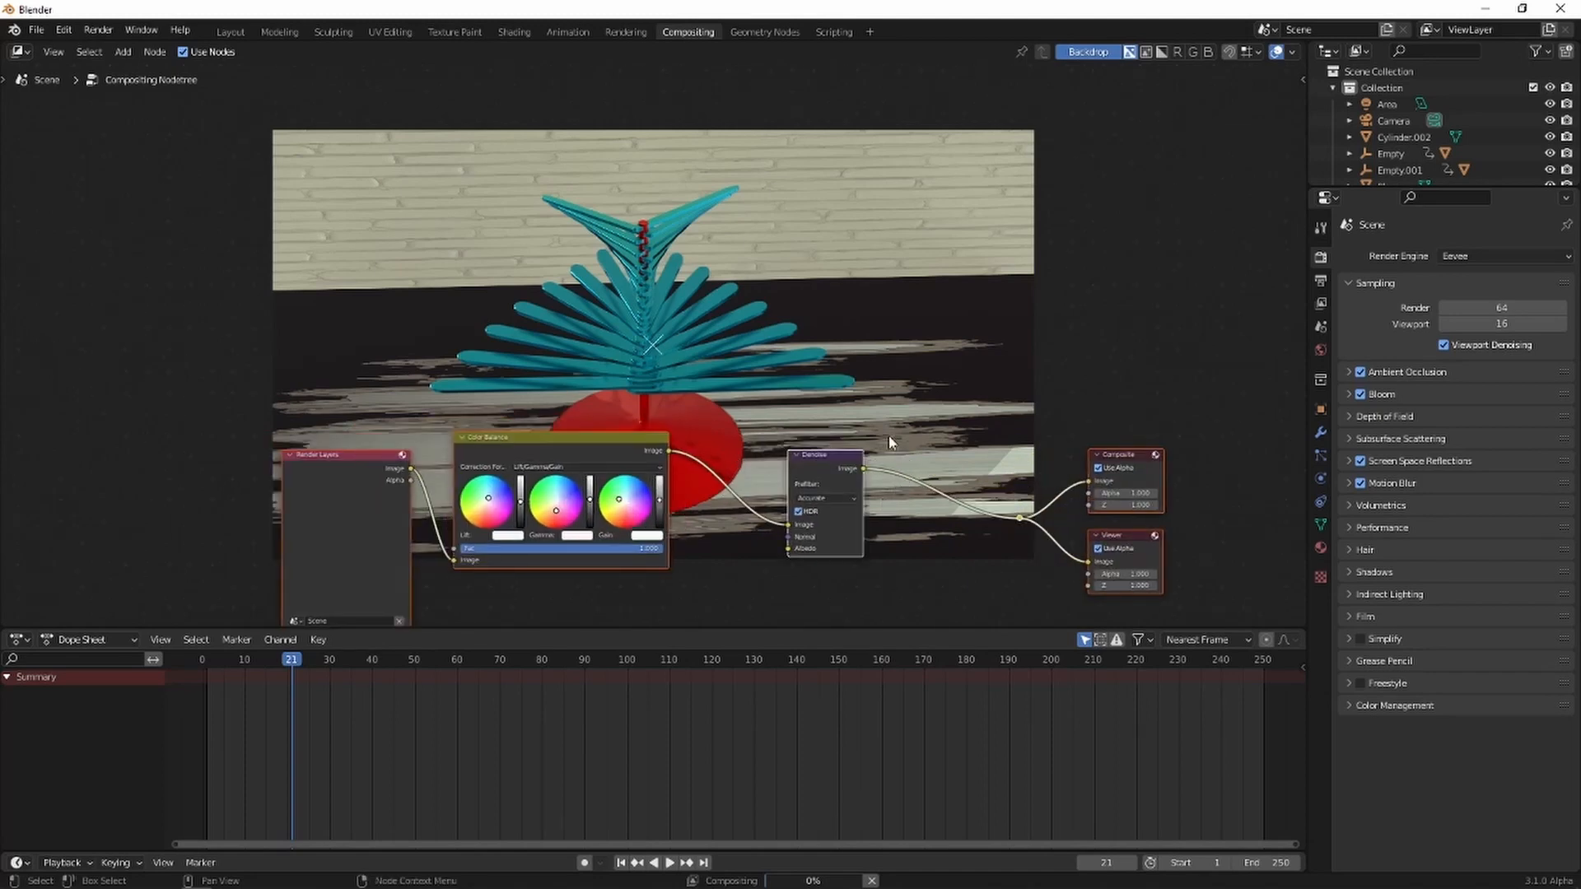
# Return to the Layout workspace, test-render the current frame, and examine the composited image before closing the render.
pyautogui.click(230, 32)
pyautogui.press('F12')
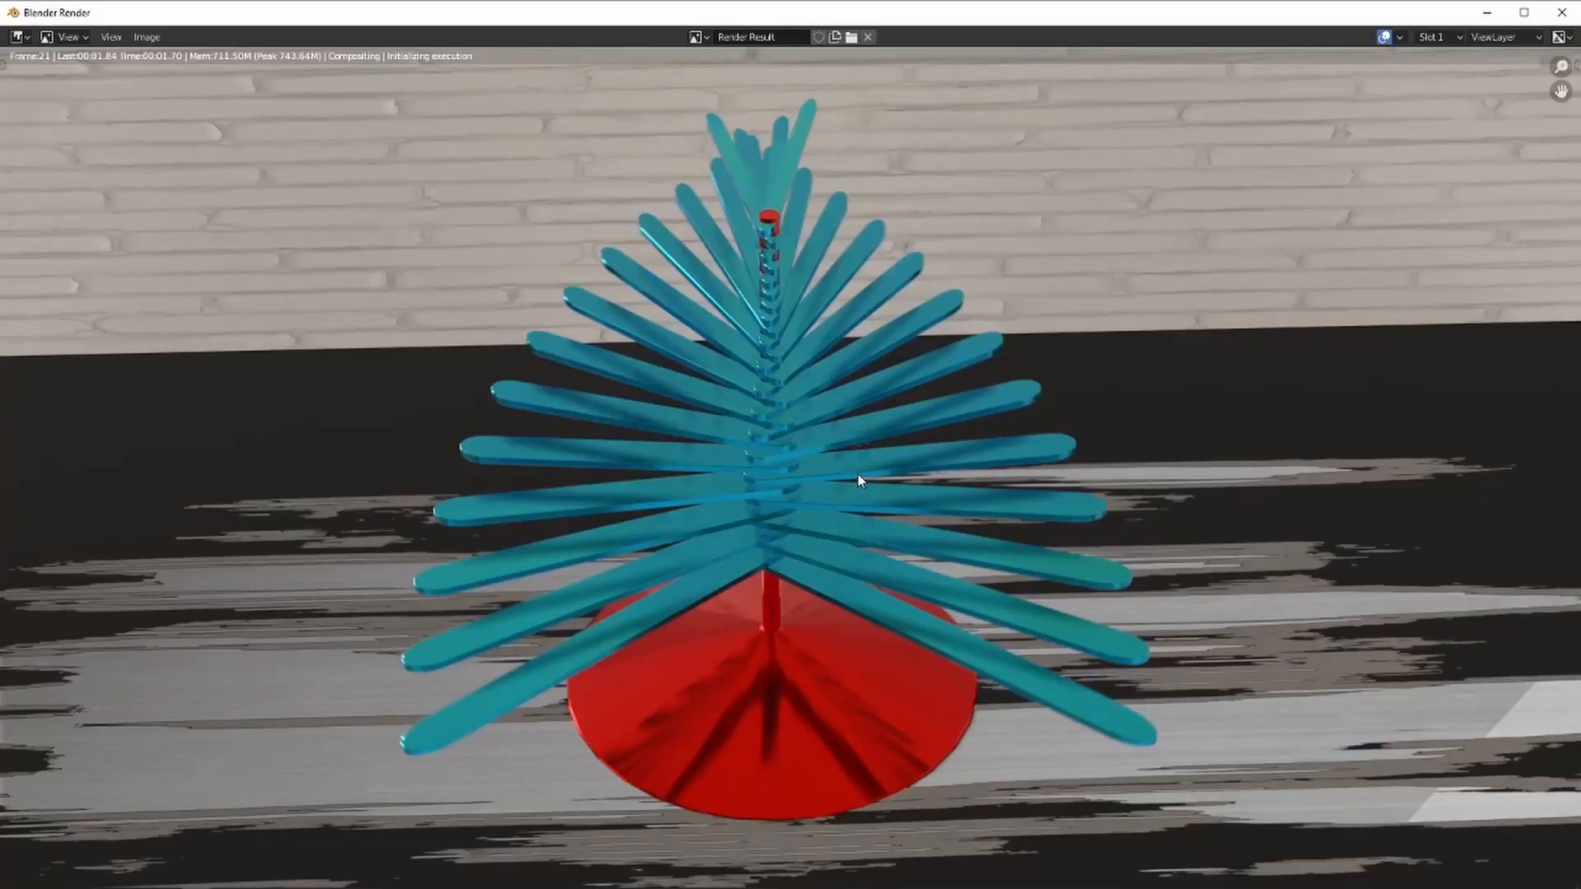
pyautogui.scroll(-5, 859, 479)
pyautogui.scroll(4, 860, 474)
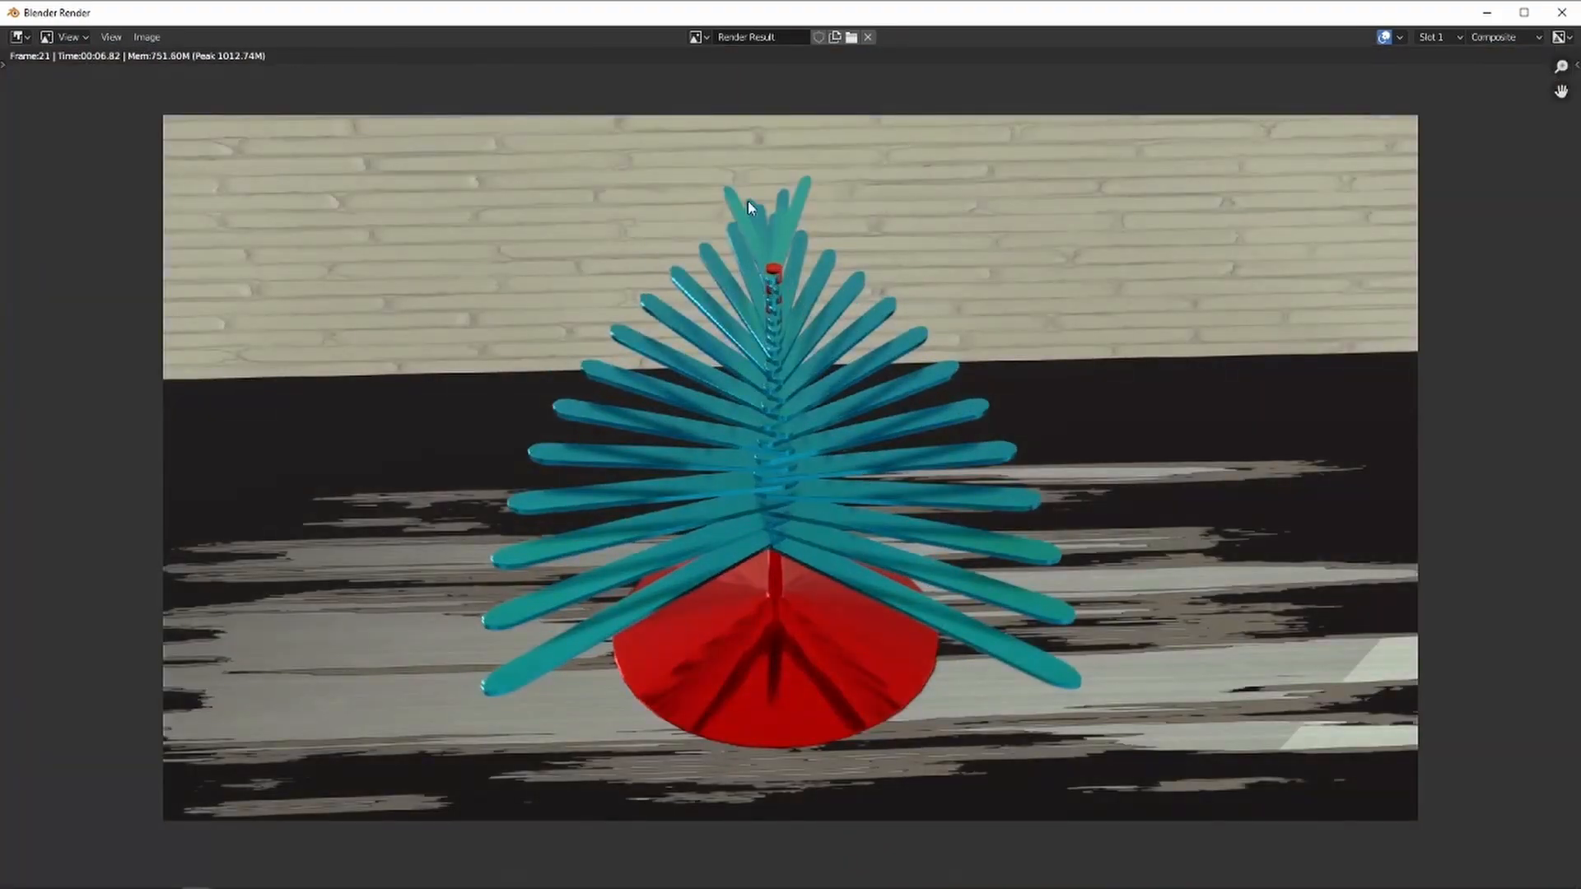
pyautogui.click(1562, 13)
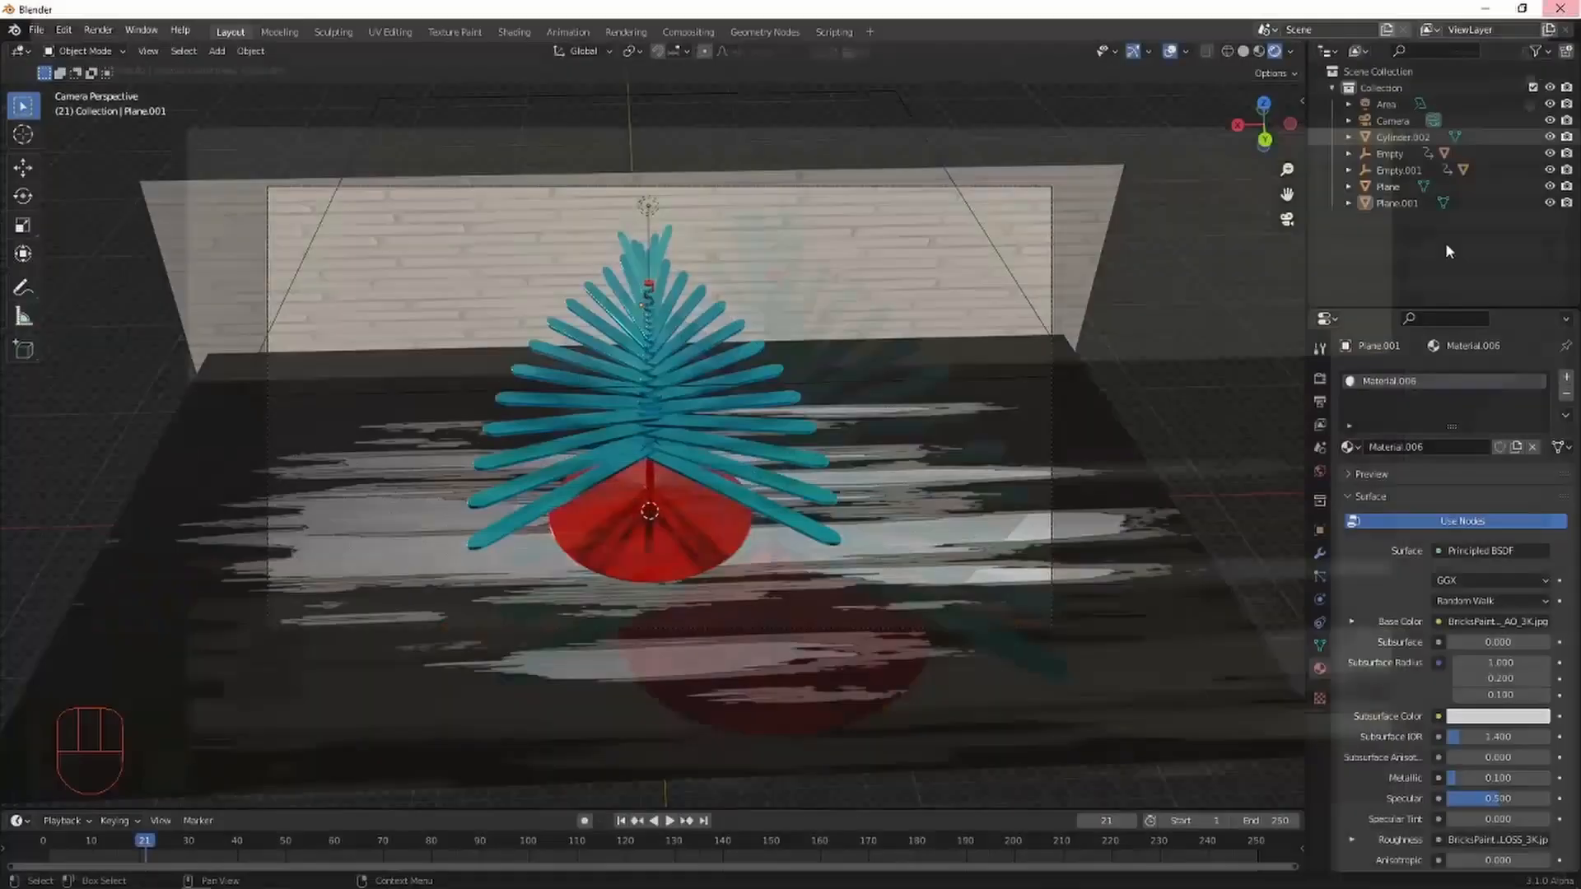
# Set the render output path to the Films folder in E:\Blender 2022 with the file name "result tree tut".
pyautogui.click(1324, 401)
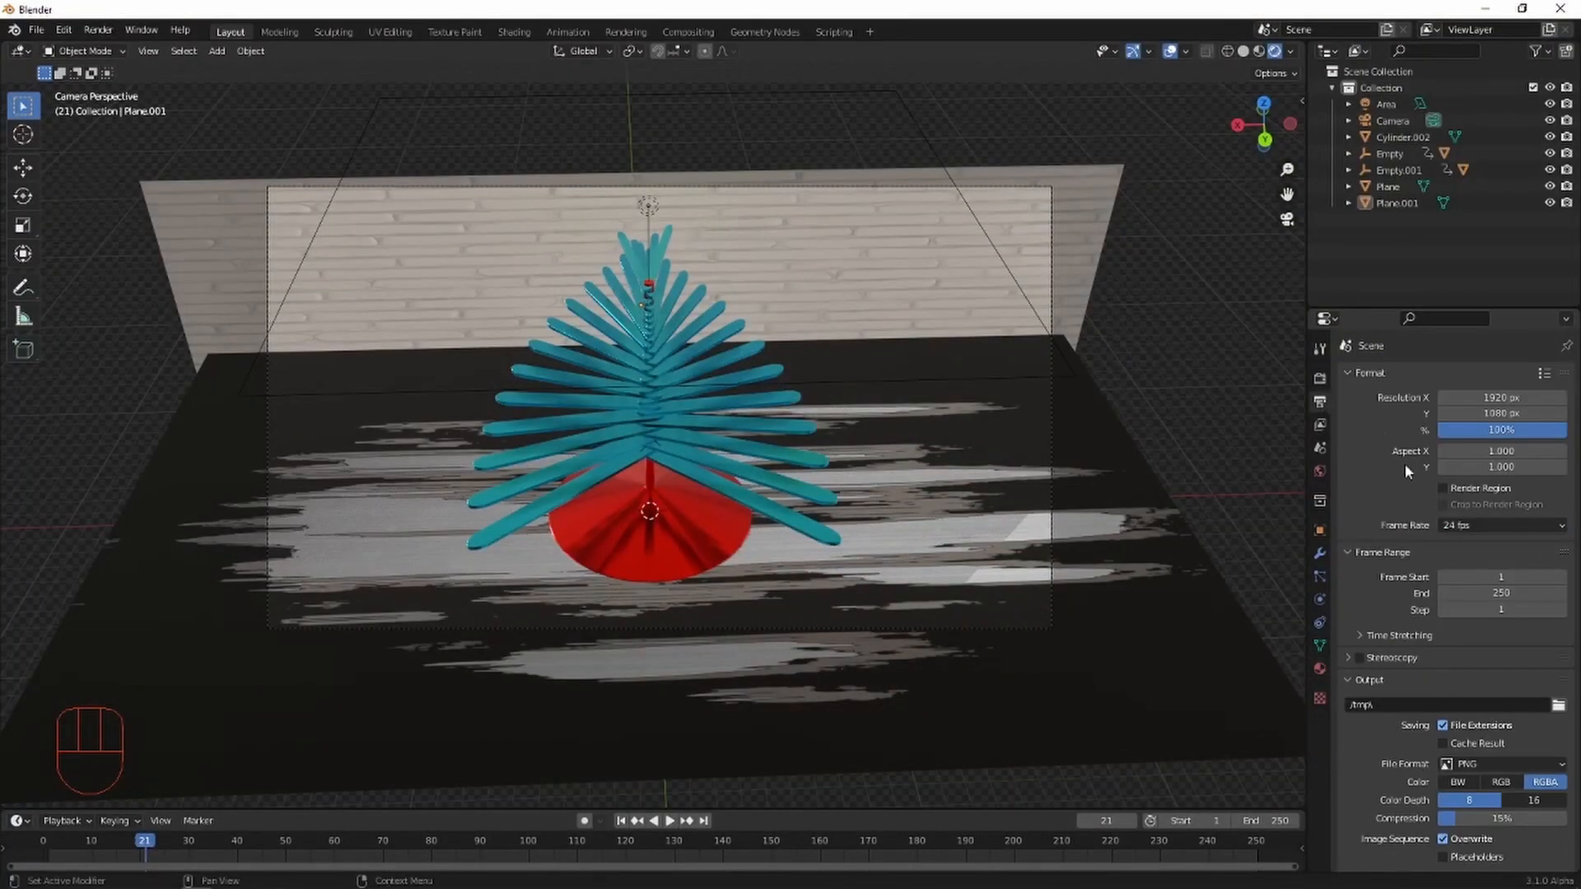
pyautogui.click(1320, 378)
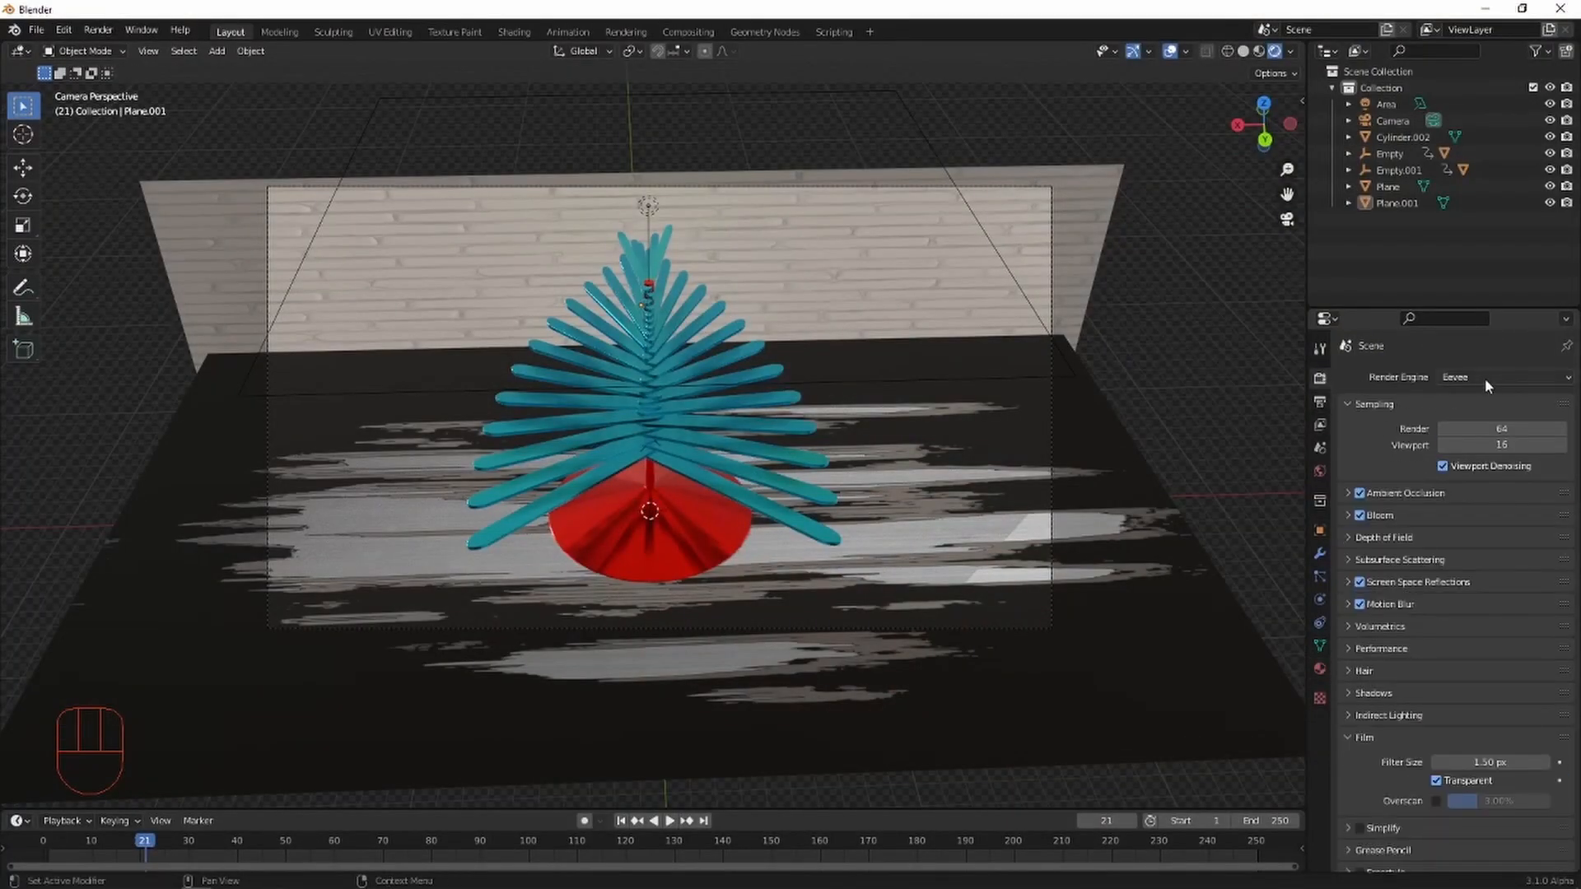
pyautogui.click(1321, 402)
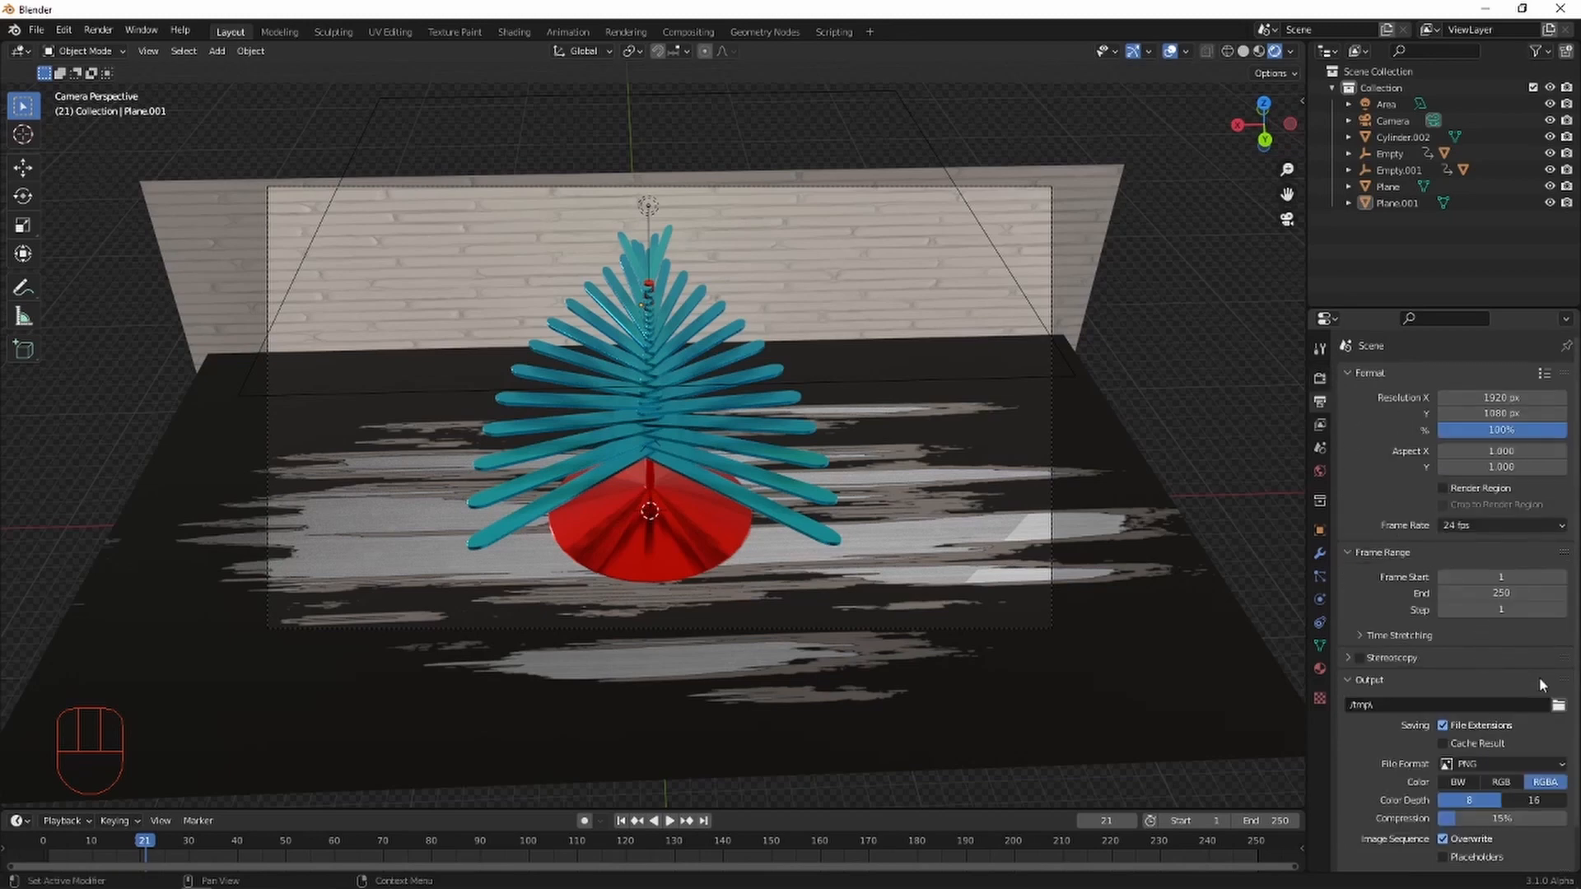
pyautogui.click(1559, 707)
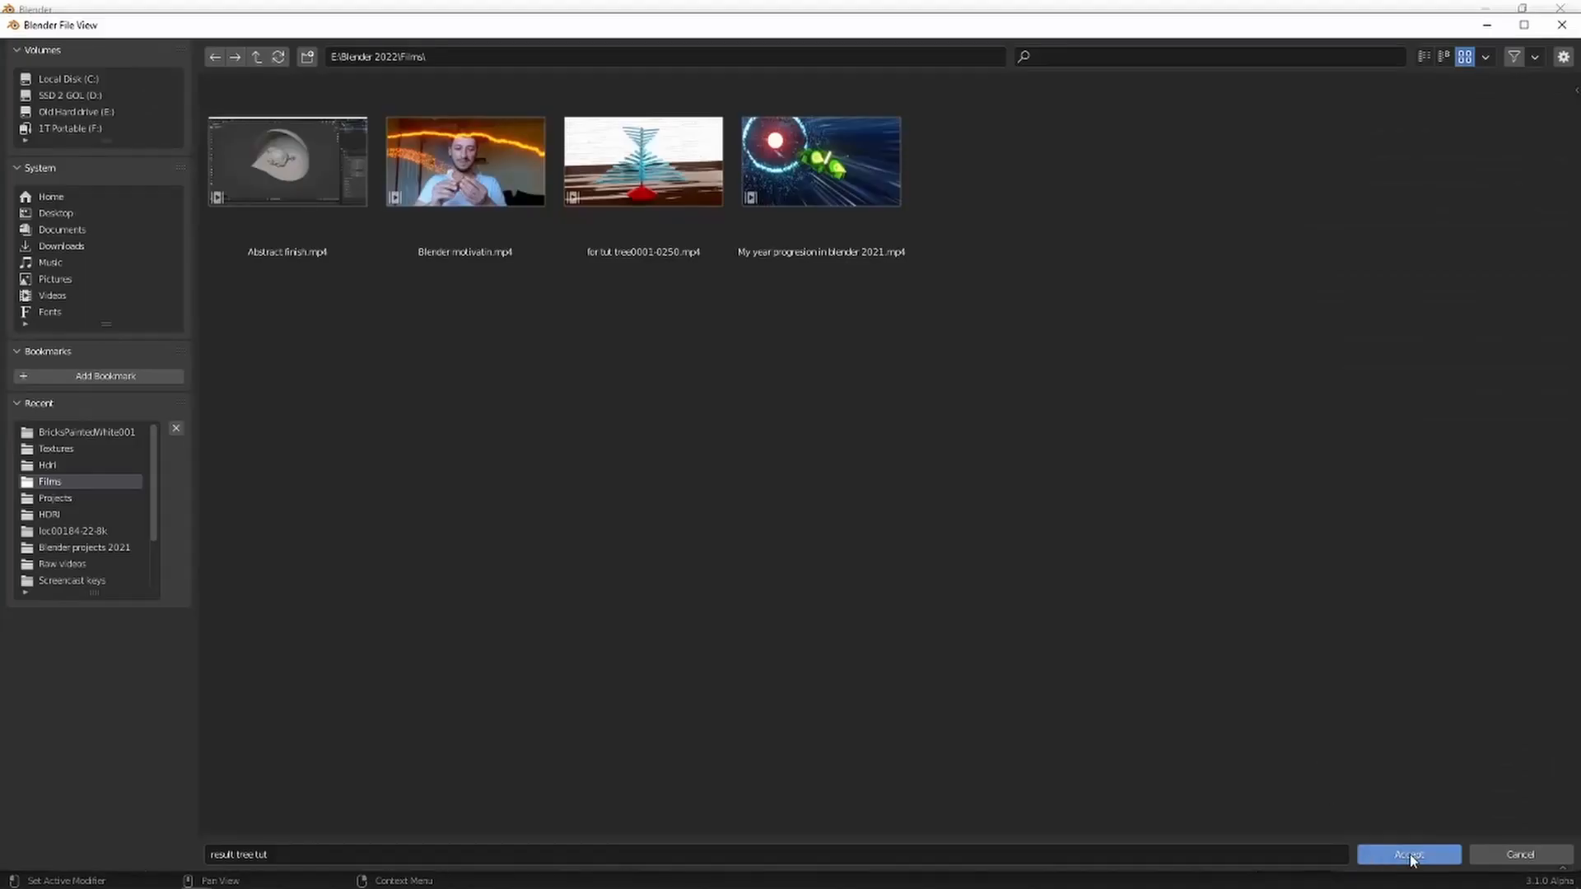
pyautogui.click(1412, 854)
# Set the output file format to FFmpeg Video with an MPEG-4 container.
pyautogui.scroll(-1, 1455, 580)
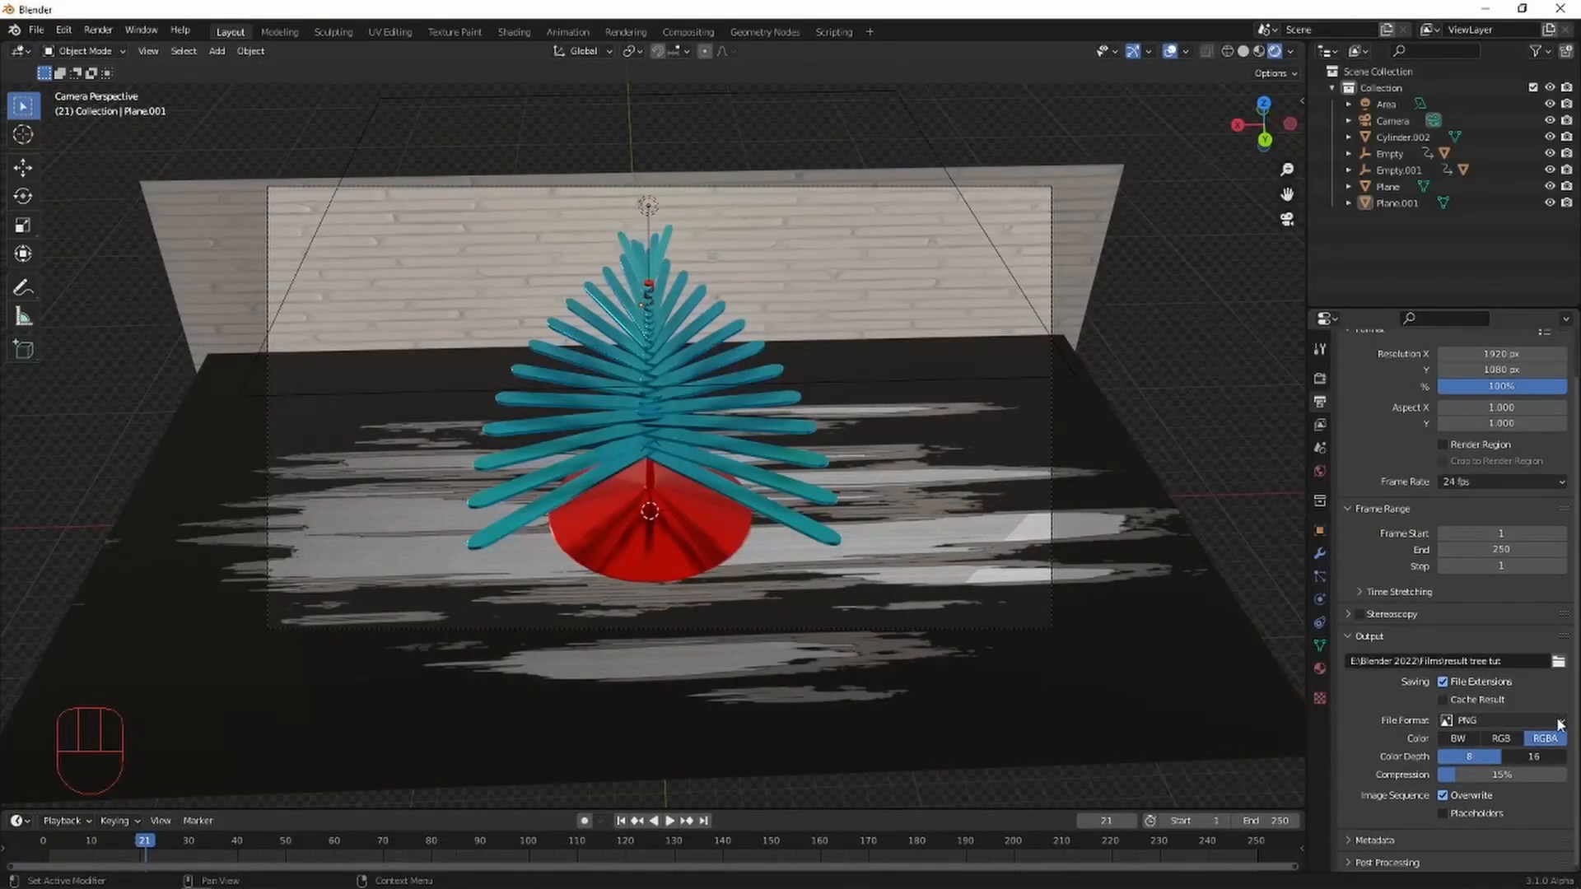
pyautogui.click(1504, 721)
pyautogui.click(1505, 628)
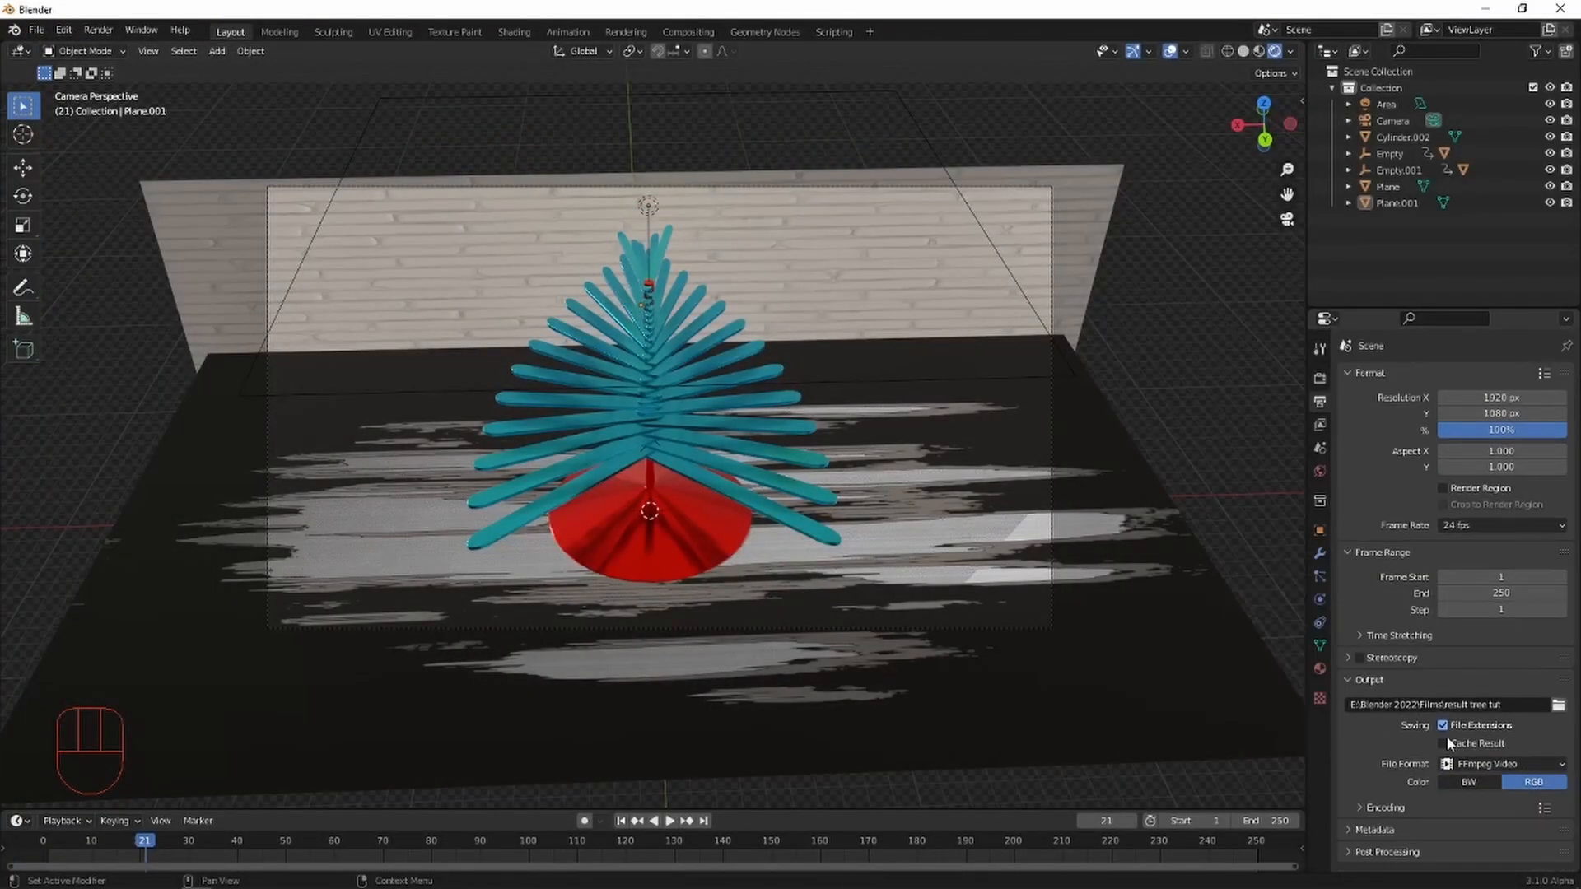
pyautogui.click(1364, 811)
pyautogui.scroll(-3, 1417, 791)
pyautogui.click(1552, 734)
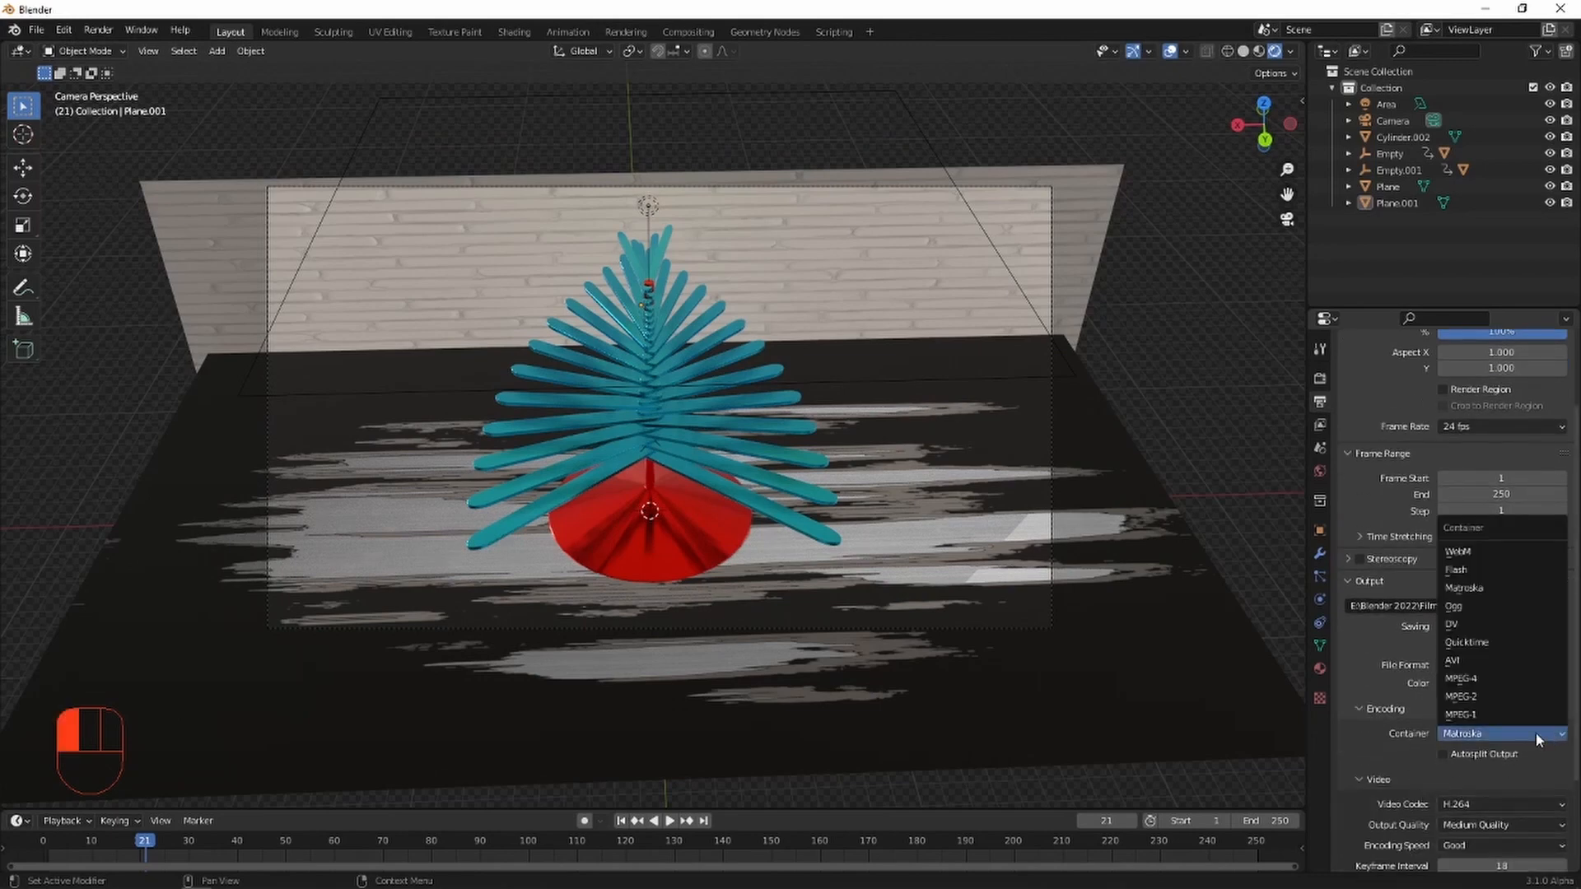
pyautogui.click(1507, 678)
# Set the video encoding's output quality to Perceptually Lossless.
pyautogui.scroll(-3, 1544, 737)
pyautogui.click(1563, 729)
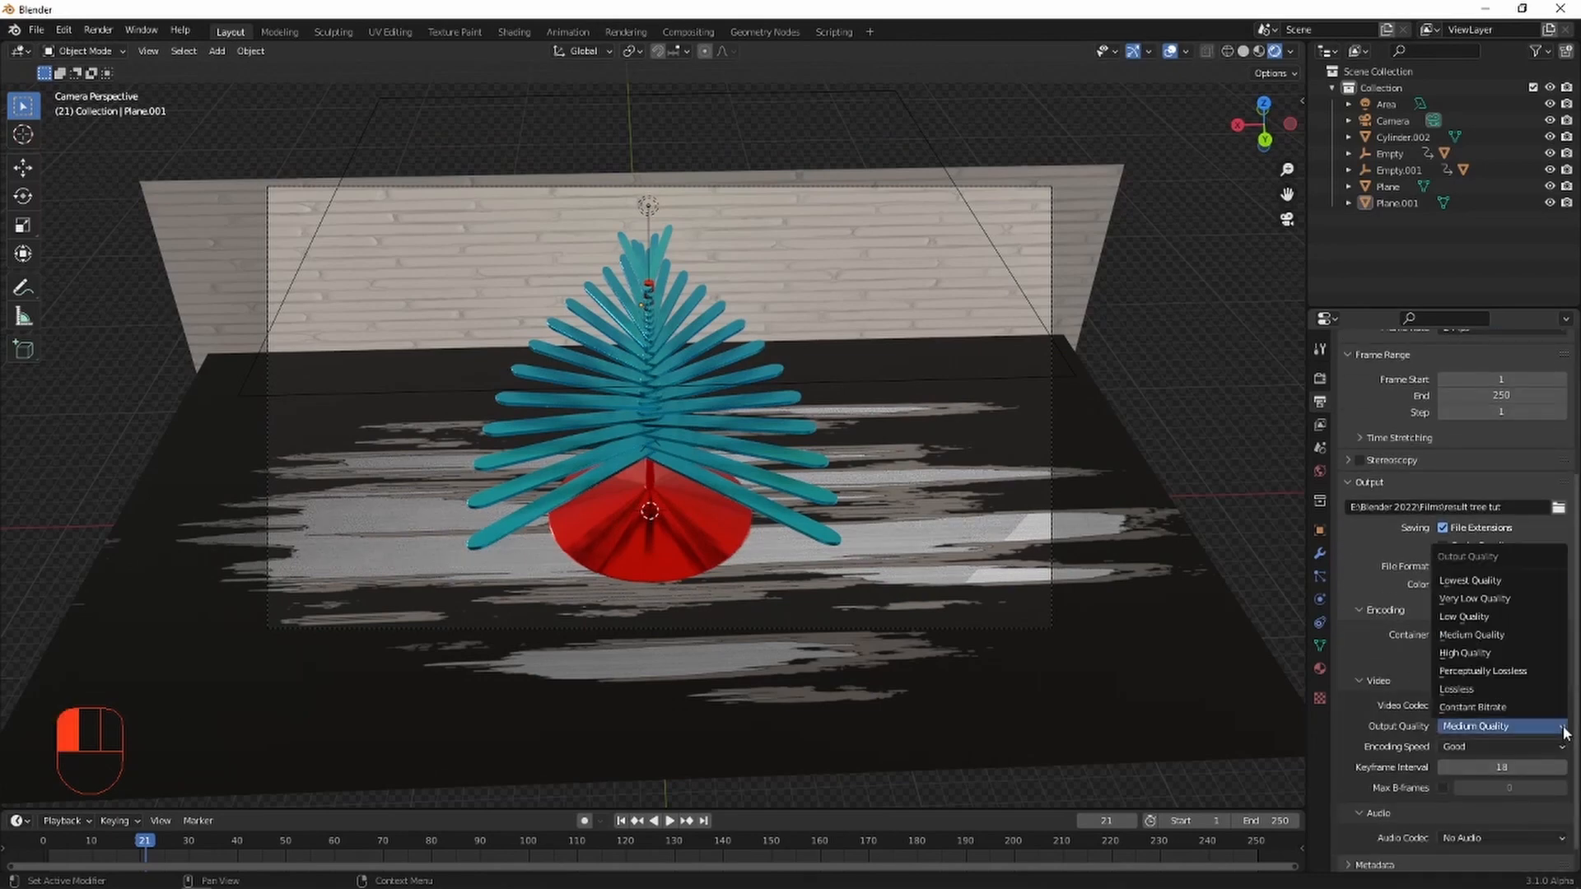
pyautogui.click(1482, 671)
# Render the full animation to the video file.
pyautogui.scroll(3, 1429, 746)
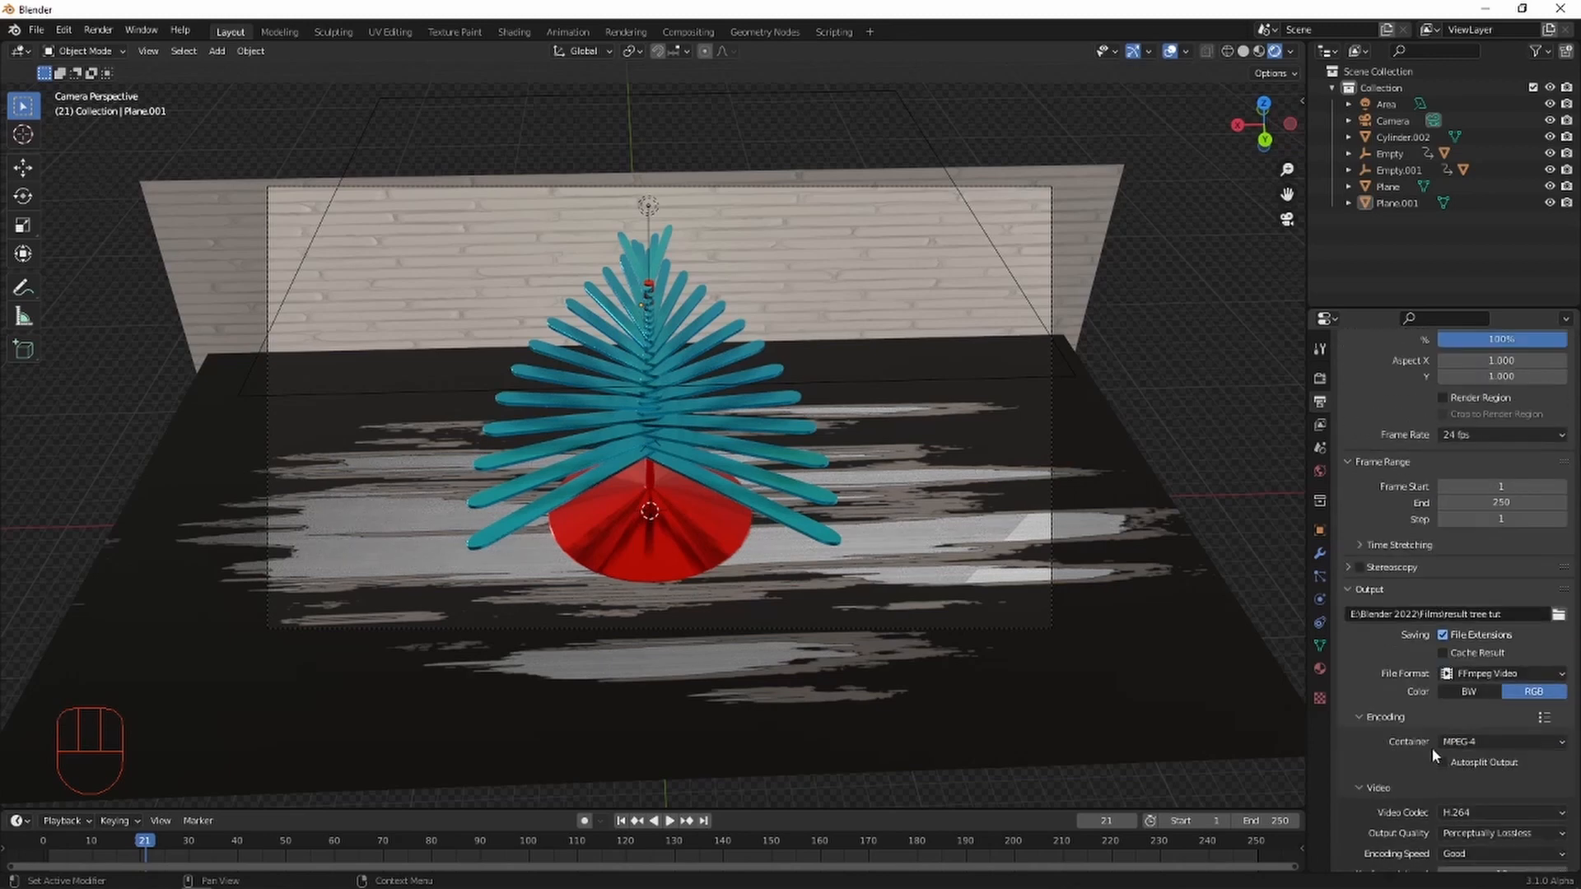
pyautogui.scroll(3, 1431, 748)
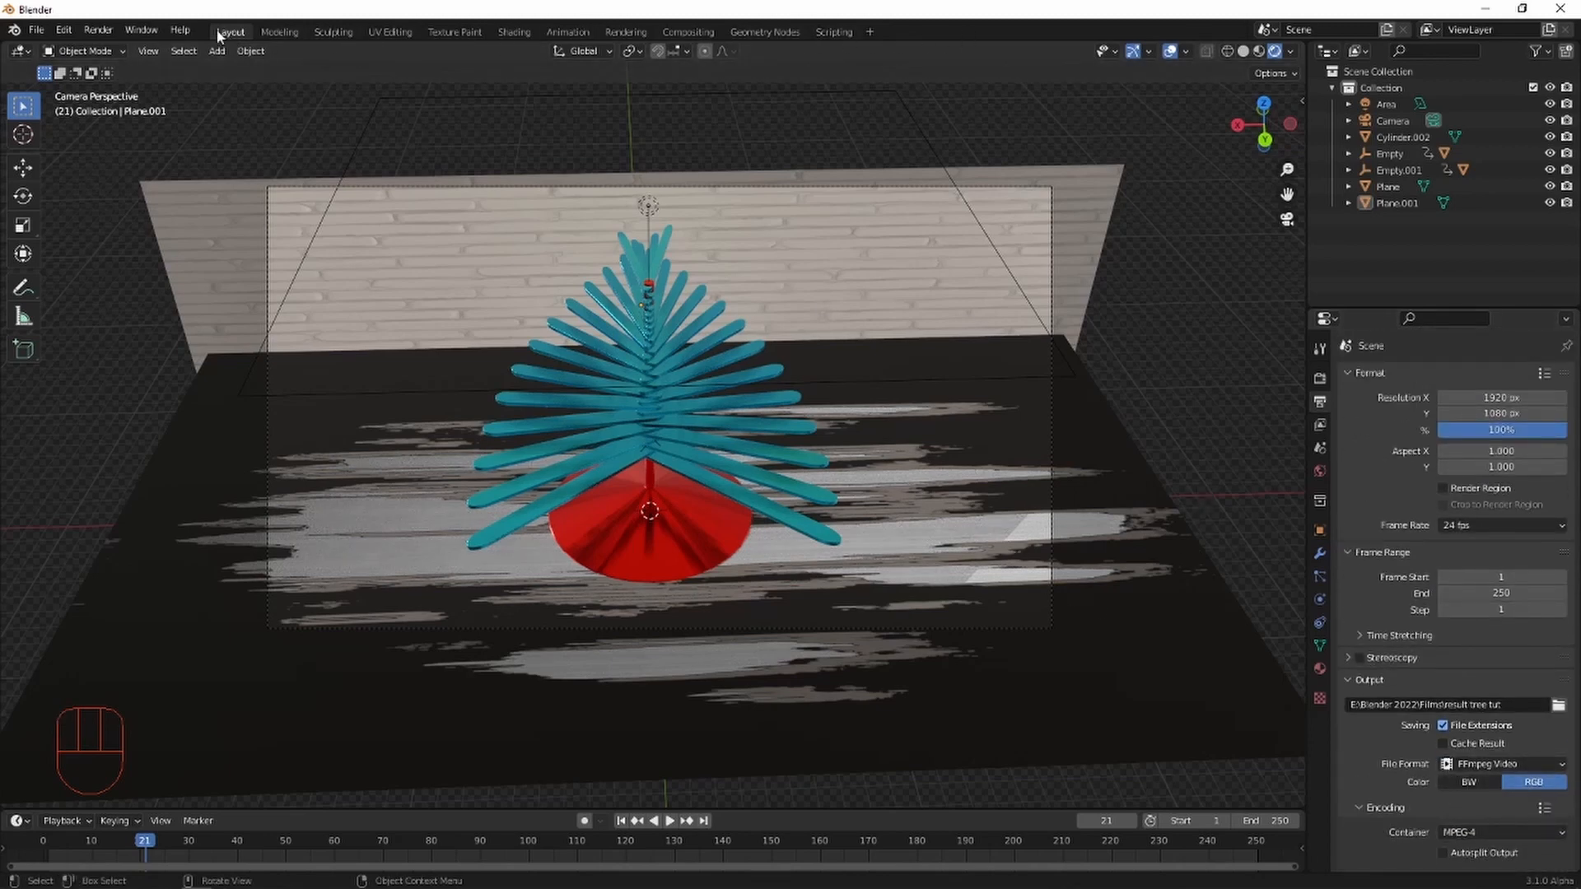
pyautogui.click(98, 29)
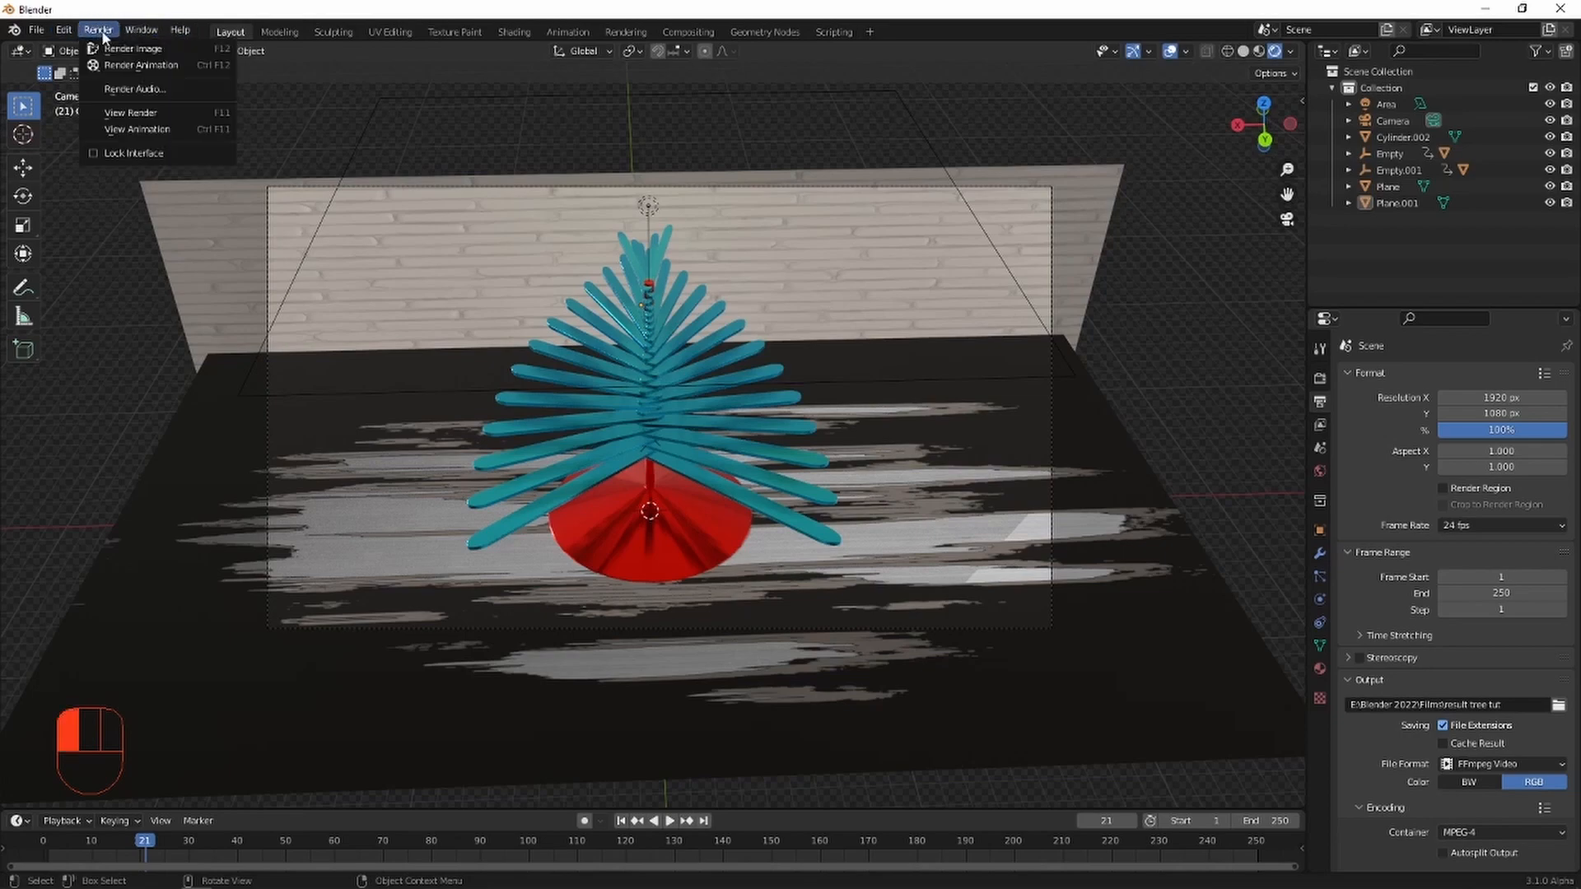
pyautogui.click(136, 65)
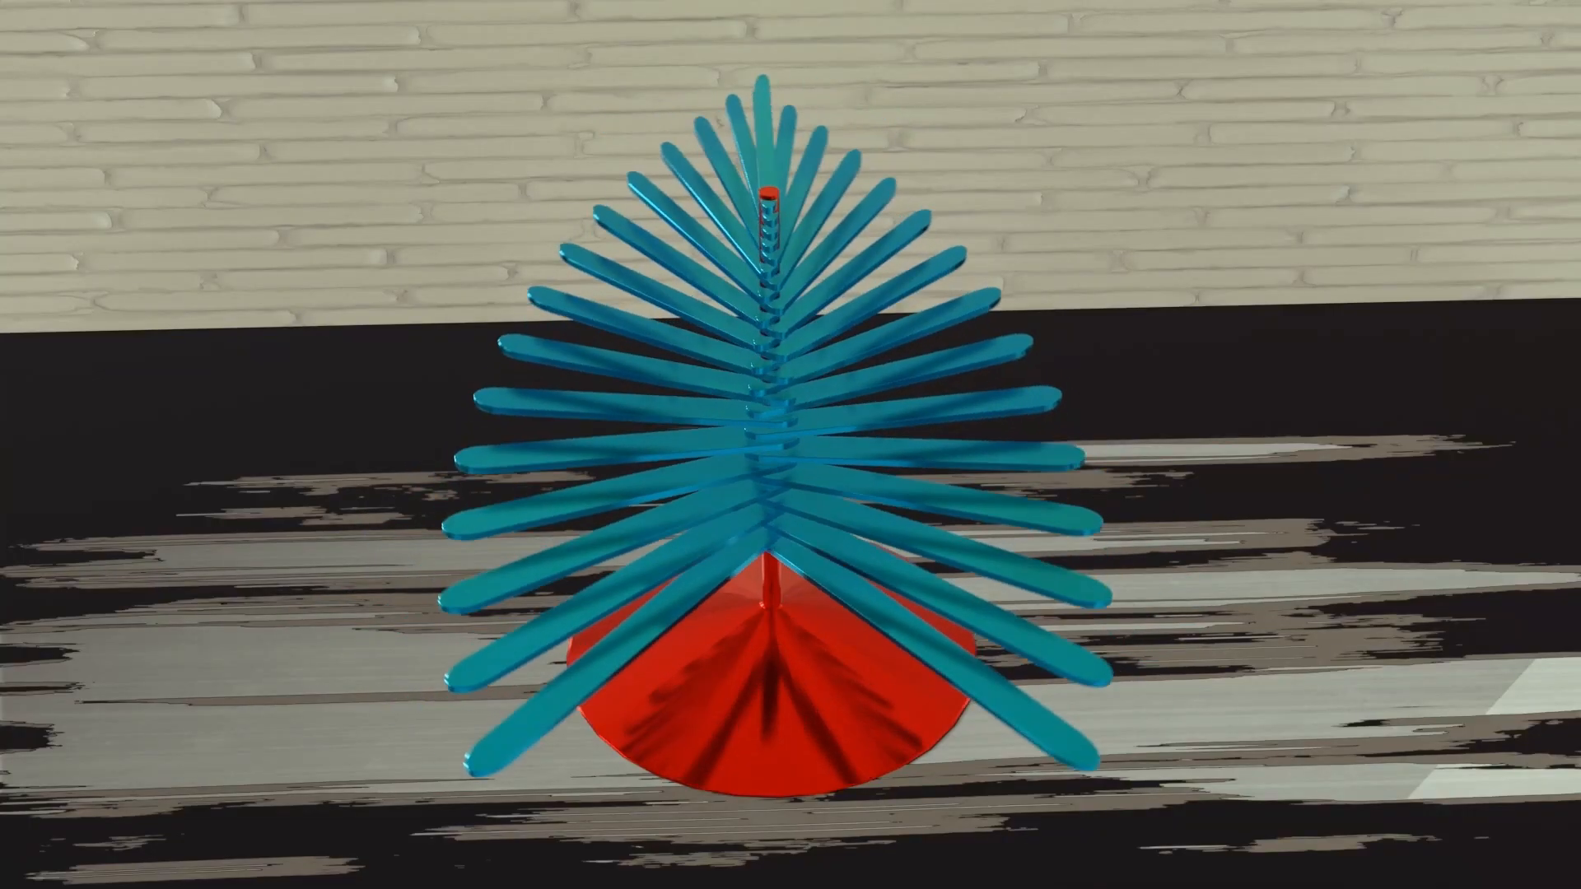